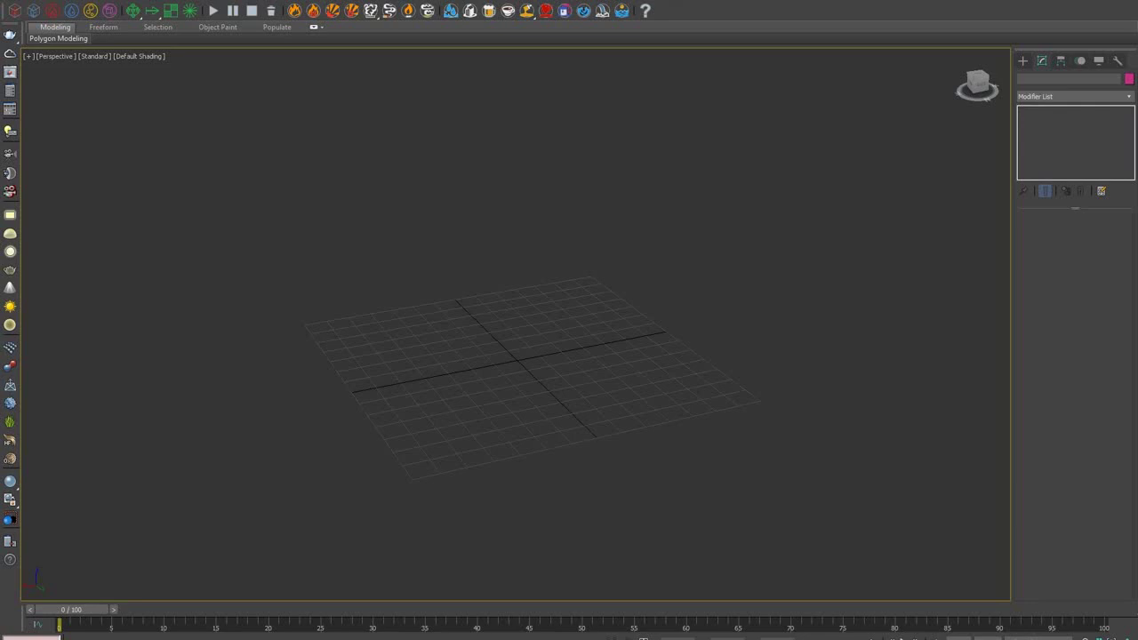
# - Open the scene file 01_ActiveBodies_Basics.max from the PHX_Webinar folder
pyautogui.click(10, 0)
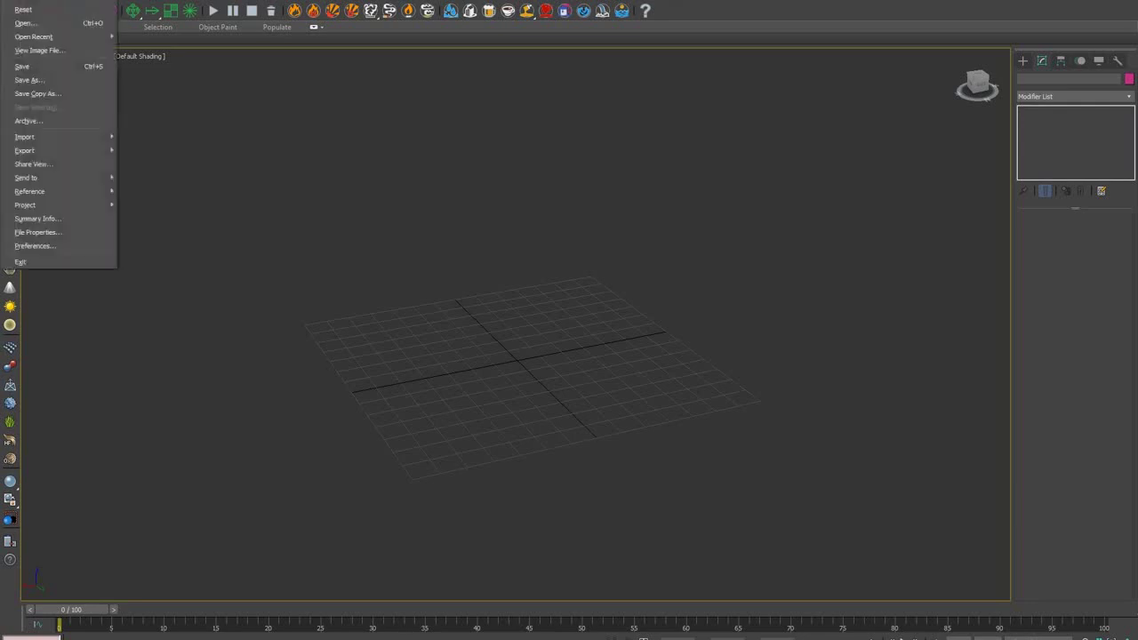
pyautogui.click(12, 24)
pyautogui.click(133, 148)
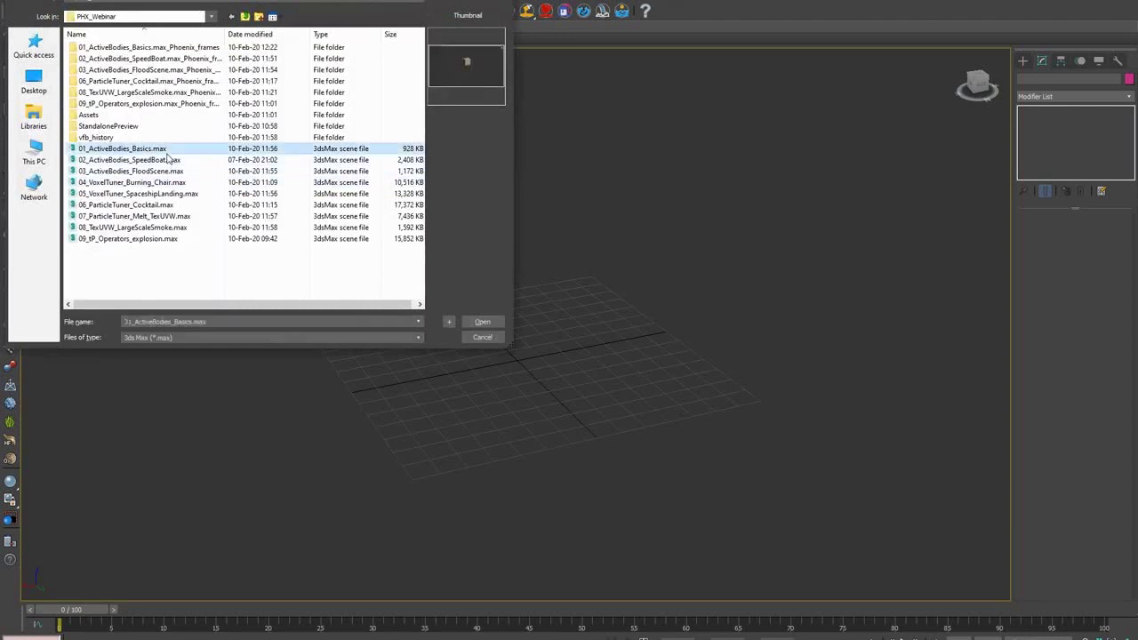
pyautogui.click(481, 321)
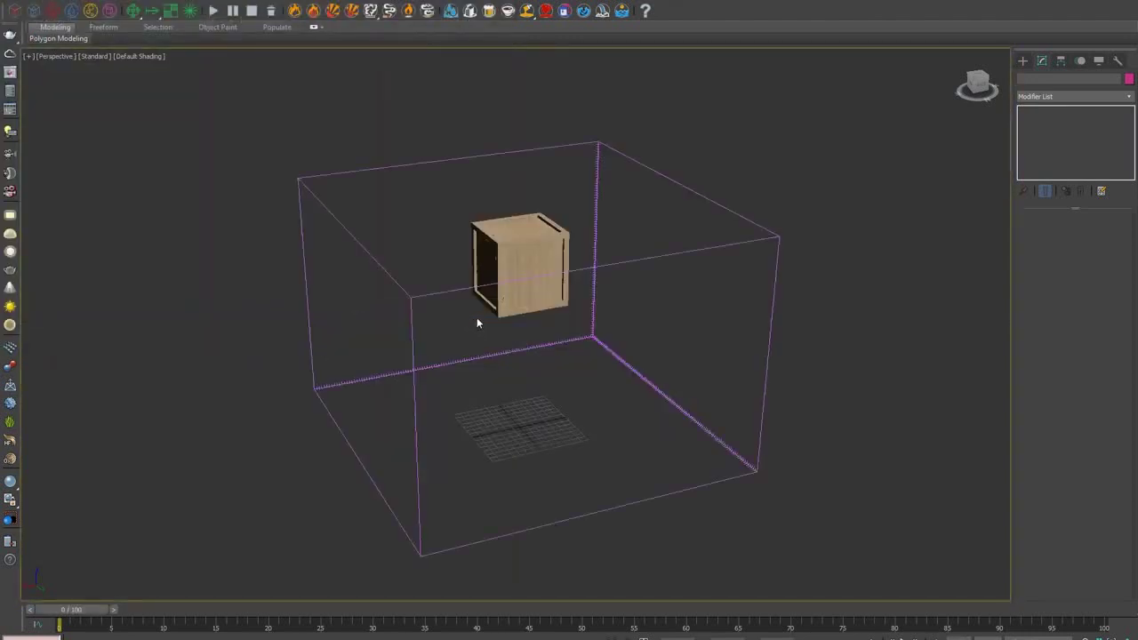
# - Place a Phoenix FD Active Bodies helper beside the simulator box and show its settings
pyautogui.click(505, 303)
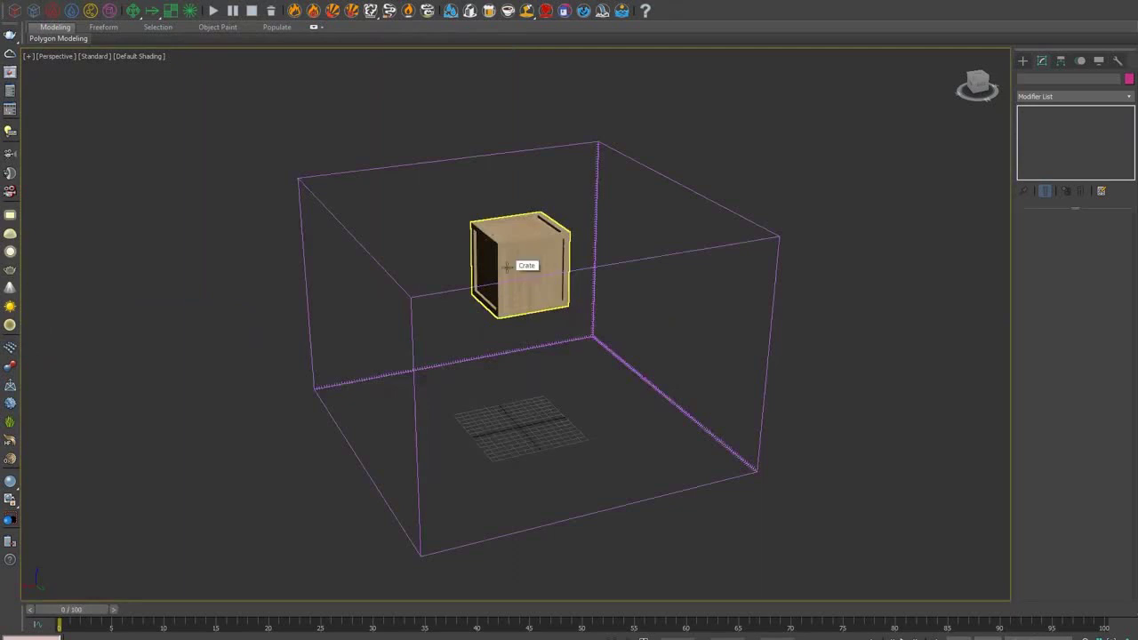
pyautogui.click(507, 267)
pyautogui.moveTo(592, 341)
pyautogui.keyDown('alt'); pyautogui.mouseDown(button='middle')
pyautogui.moveTo(606, 324)
pyautogui.moveTo(599, 347)
pyautogui.mouseUp(button='middle'); pyautogui.keyUp('alt')
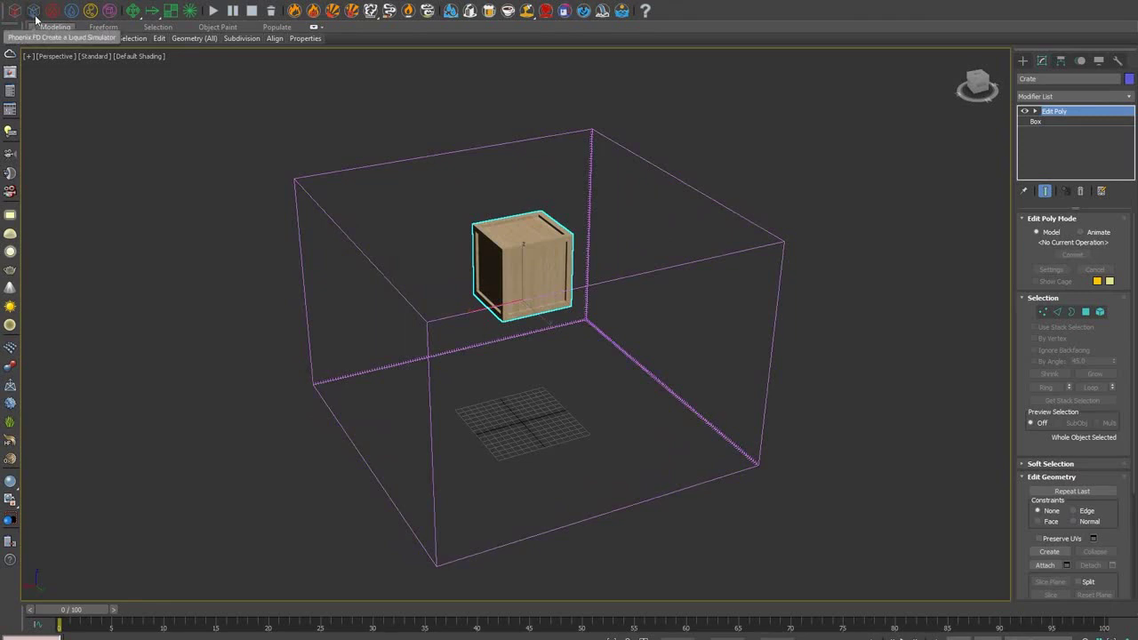
pyautogui.click(110, 15)
pyautogui.click(179, 393)
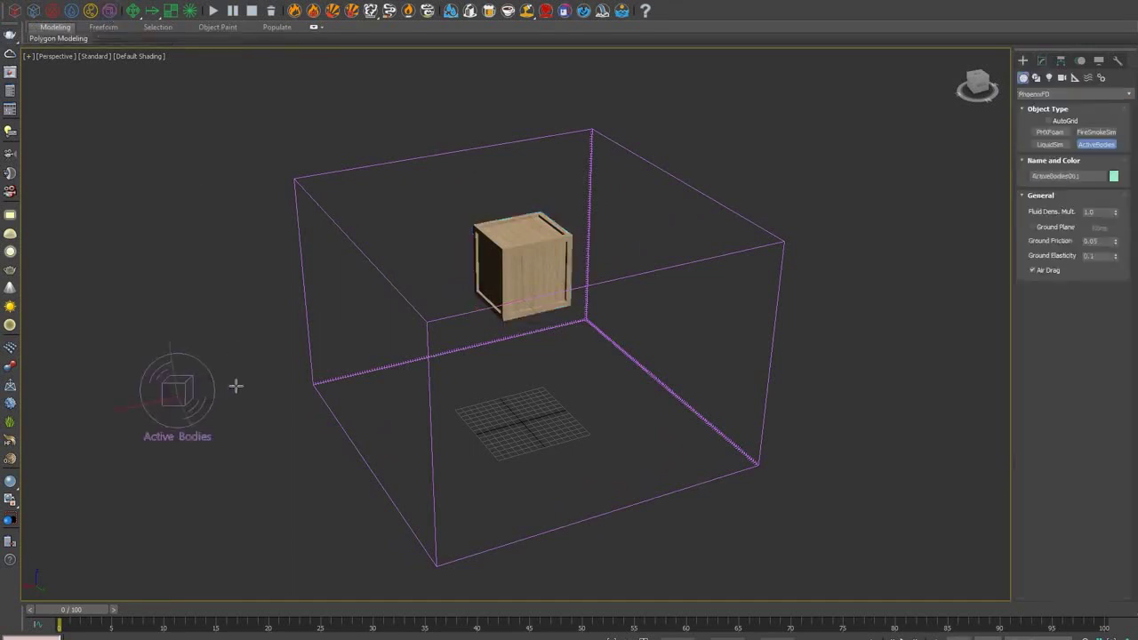
pyautogui.click(1039, 62)
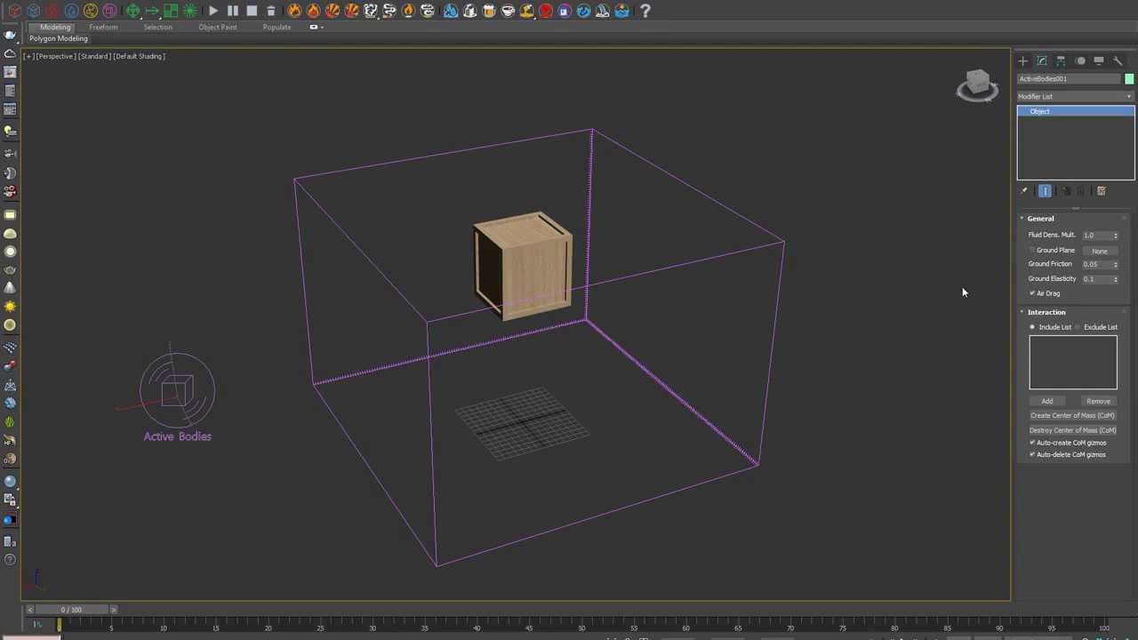
# - Add the crate to the Active Bodies include list and run the liquid simulation to frame 20
pyautogui.click(1036, 401)
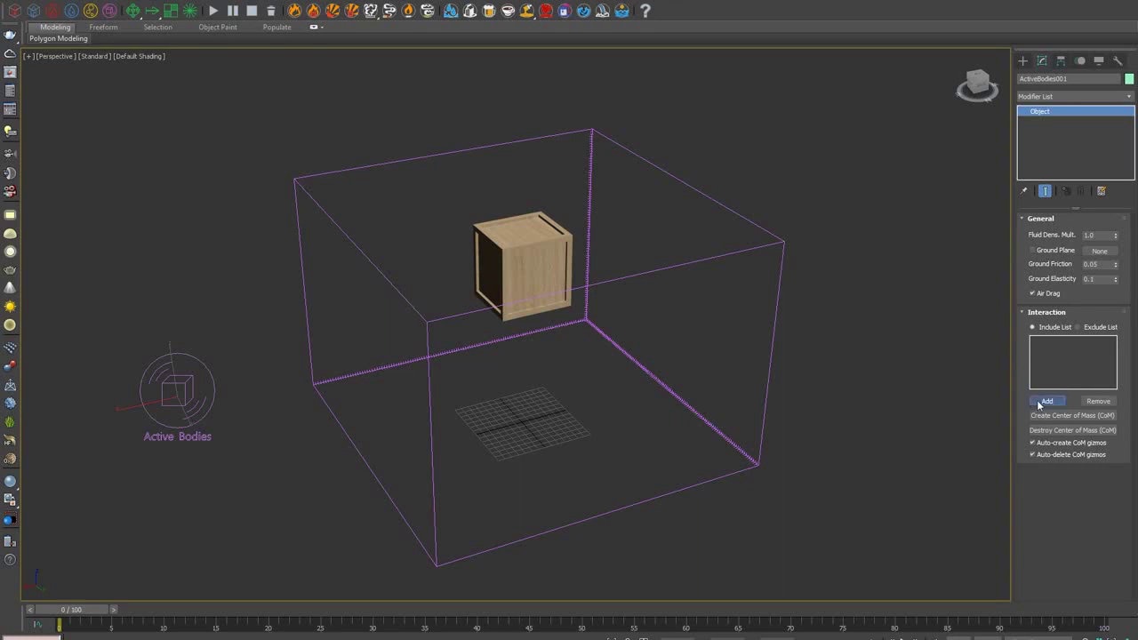
pyautogui.click(538, 250)
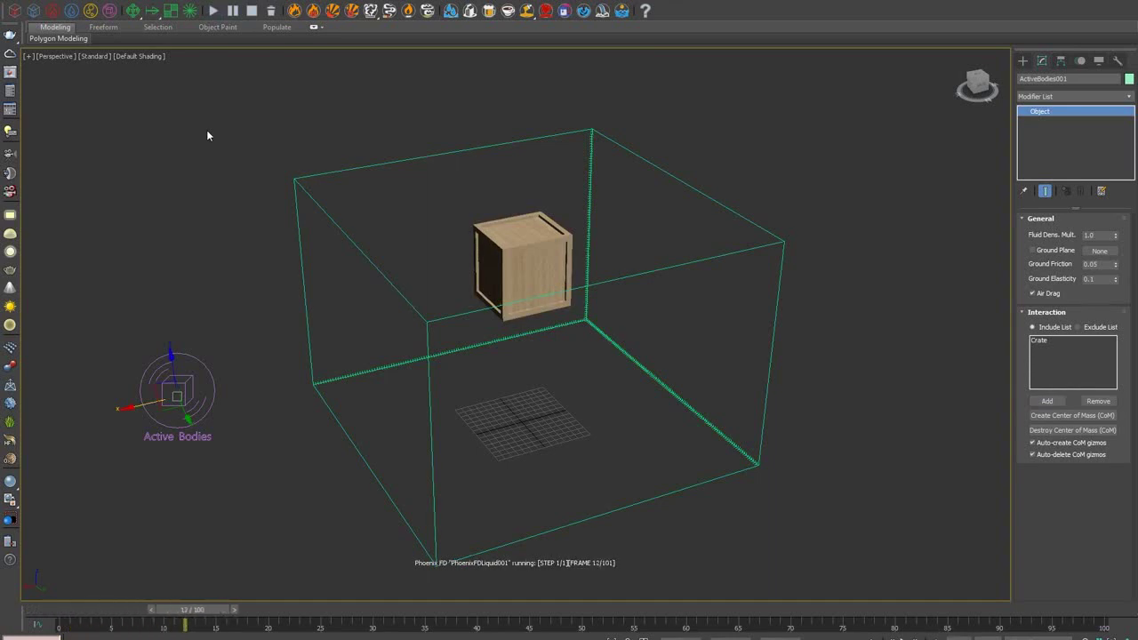
pyautogui.click(251, 12)
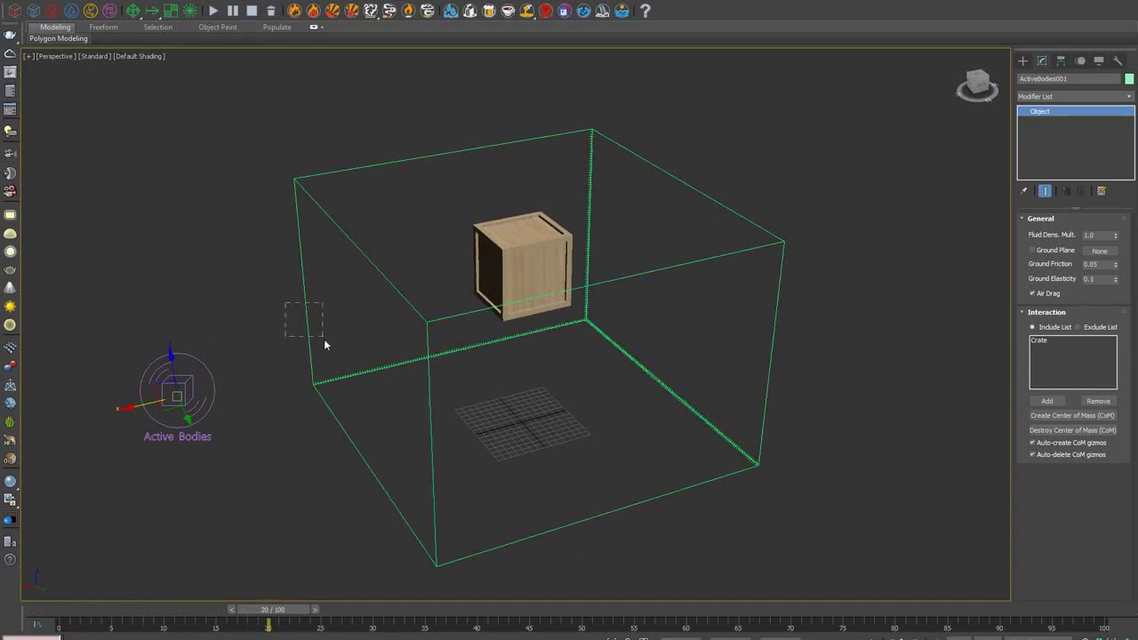
# - Enable Active Bodies in the liquid simulator's Dynamics settings and assign the placed Active Bodies helper
pyautogui.moveTo(324, 339); pyautogui.dragTo(329, 341)
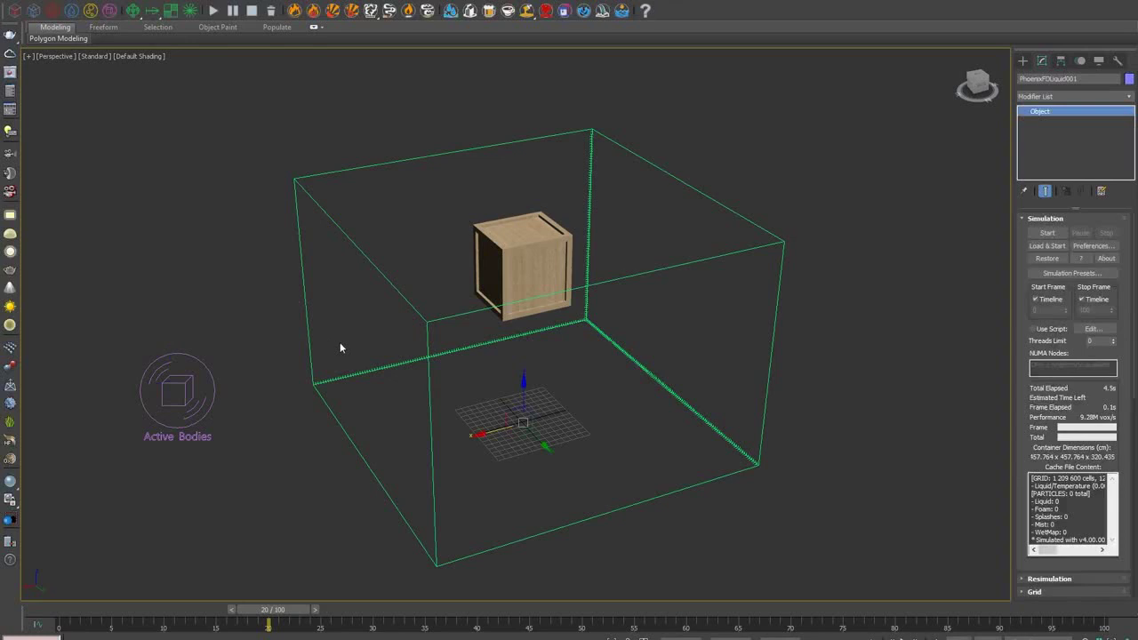
pyautogui.click(1036, 219)
pyautogui.moveTo(1028, 292); pyautogui.dragTo(1020, 229)
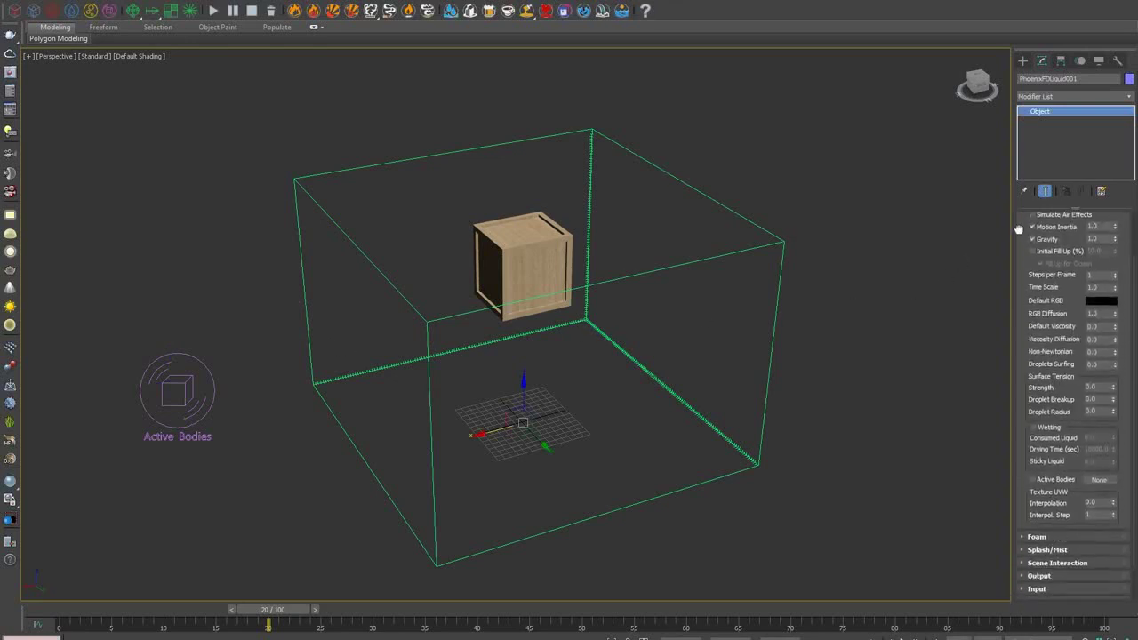
pyautogui.click(1063, 485)
pyautogui.click(1099, 480)
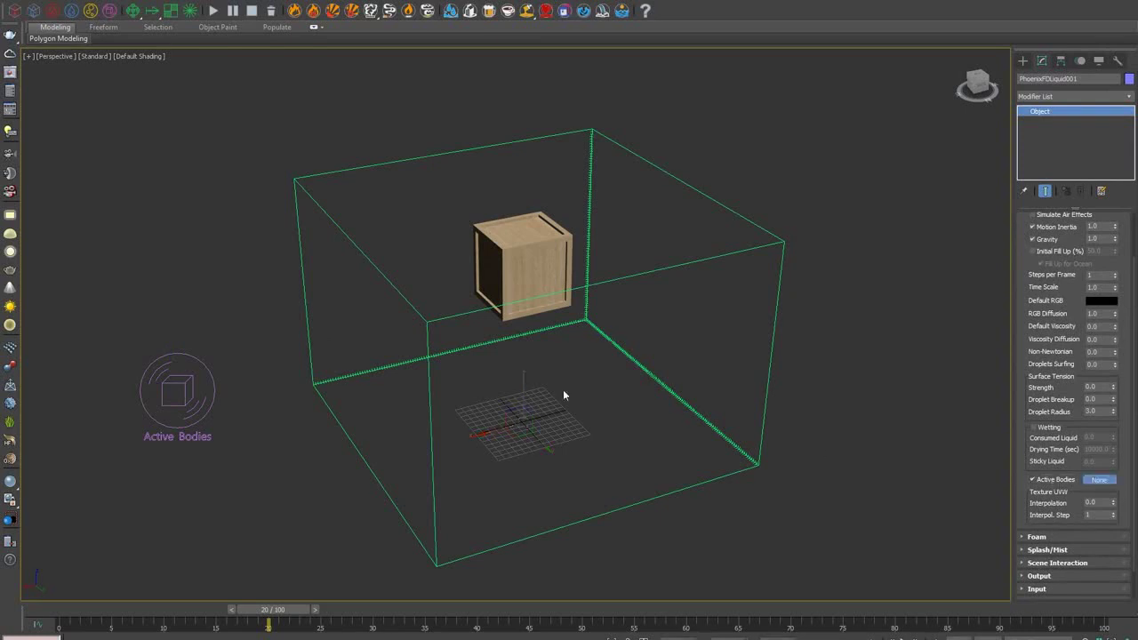
pyautogui.click(208, 367)
# - Run the liquid simulation to about frame 30 and scrub the timeline back to frame 18
pyautogui.click(214, 11)
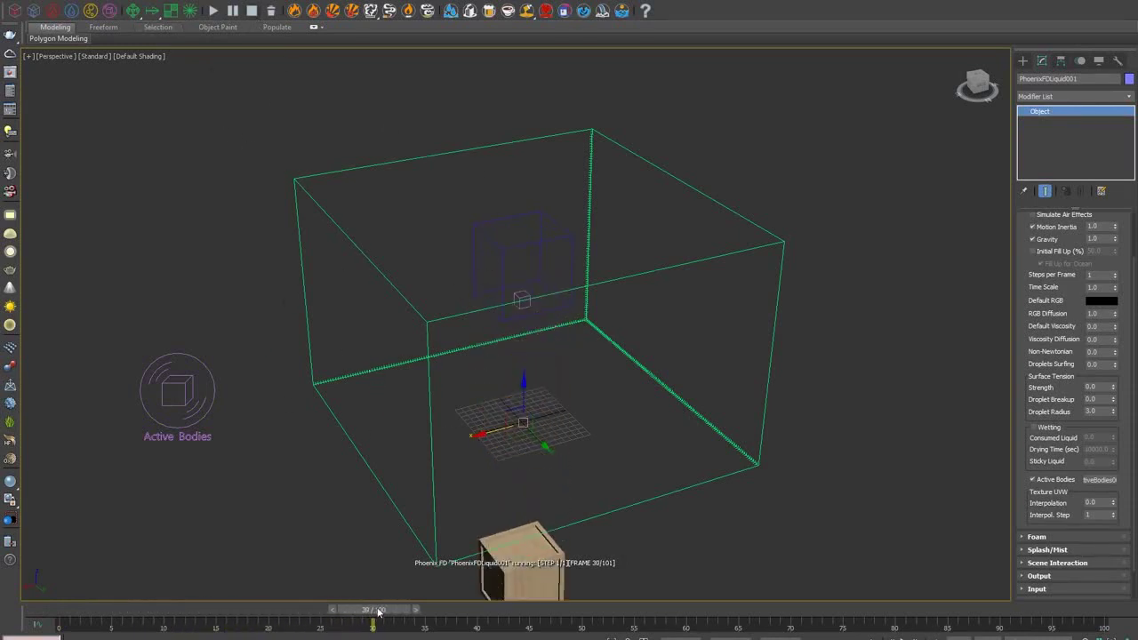
pyautogui.moveTo(376, 610); pyautogui.dragTo(260, 591)
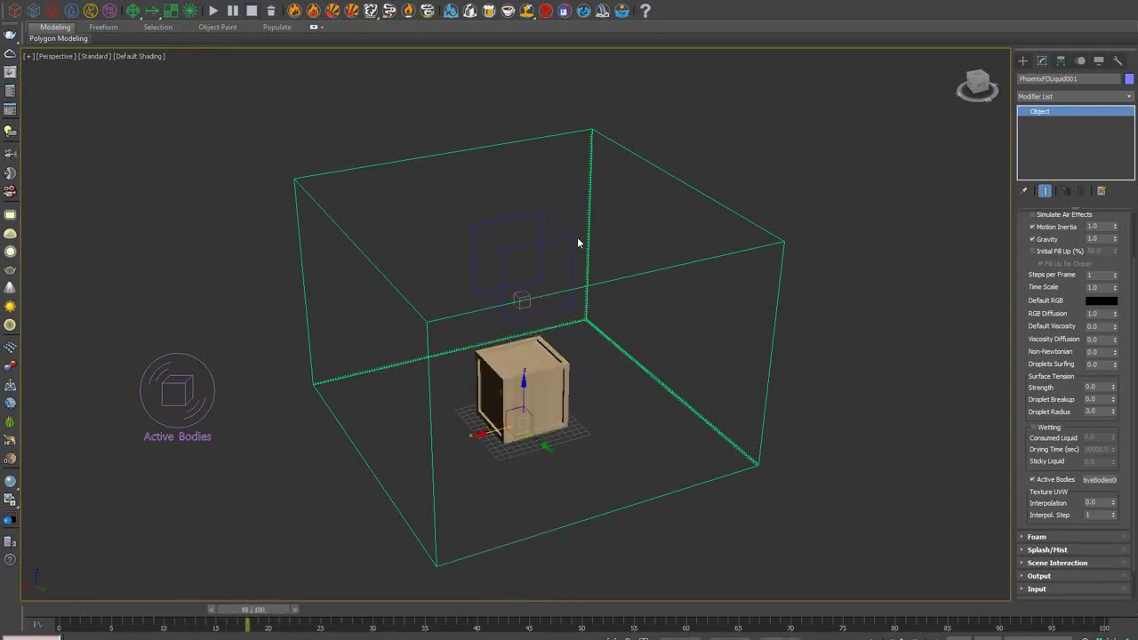
# - Examine the original crate and the Crate_phx_clone object, including the clone's name and its animation on the timeline
pyautogui.click(547, 272)
pyautogui.click(537, 318)
pyautogui.click(547, 238)
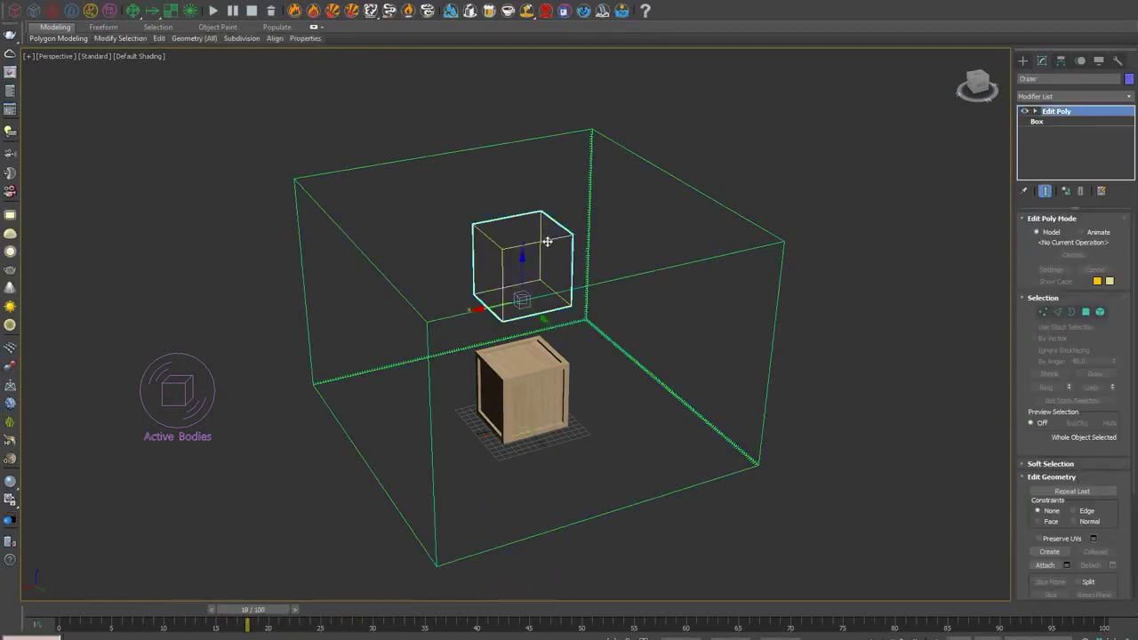
pyautogui.click(551, 397)
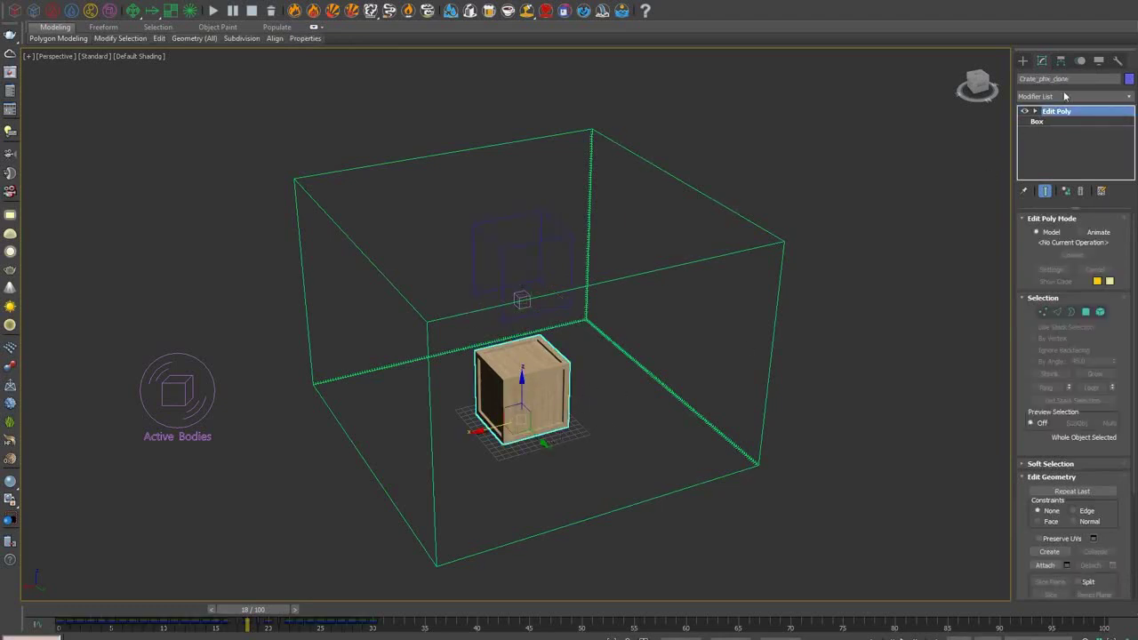
pyautogui.moveTo(1073, 79); pyautogui.dragTo(1040, 78)
pyautogui.moveTo(250, 609); pyautogui.dragTo(194, 613)
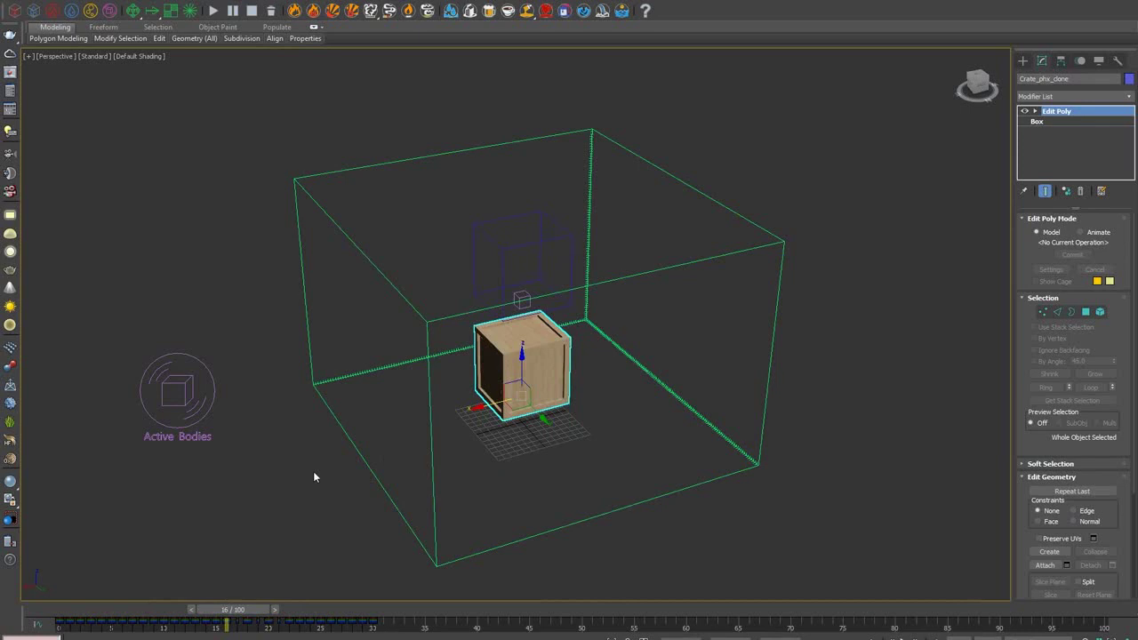
pyautogui.moveTo(233, 611)
pyautogui.mouseDown()
pyautogui.moveTo(139, 609)
pyautogui.moveTo(306, 609)
pyautogui.moveTo(239, 608)
pyautogui.mouseUp()
# - Delete the liquid simulator's cache files and scrub the timeline to frame 17 to check the cloned crate
pyautogui.moveTo(345, 511); pyautogui.dragTo(336, 515)
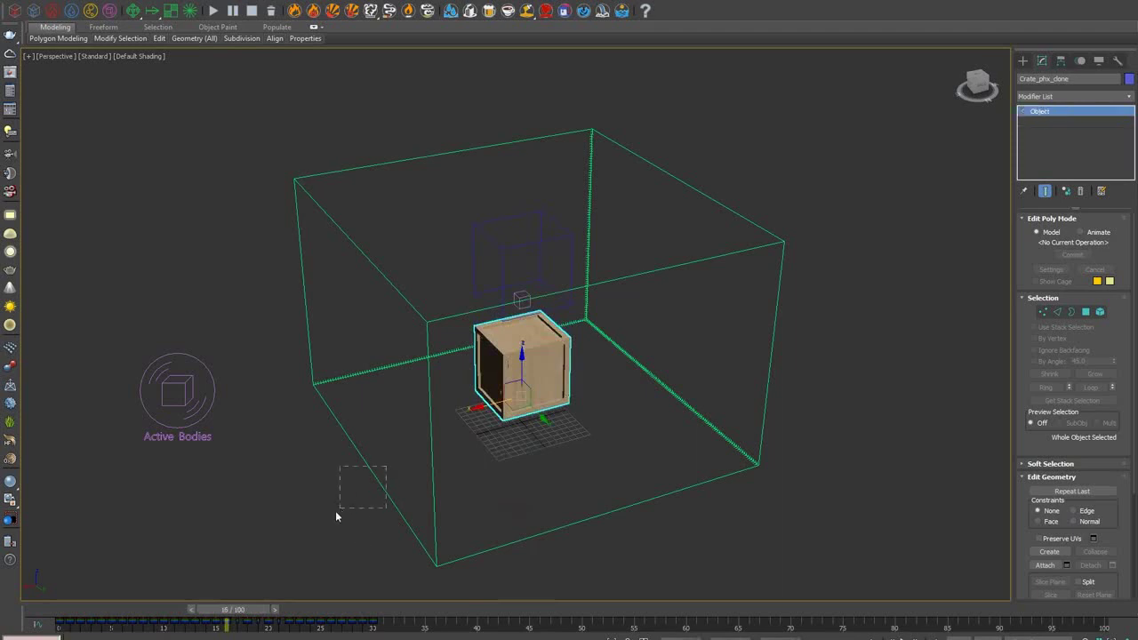
pyautogui.click(271, 12)
pyautogui.click(669, 353)
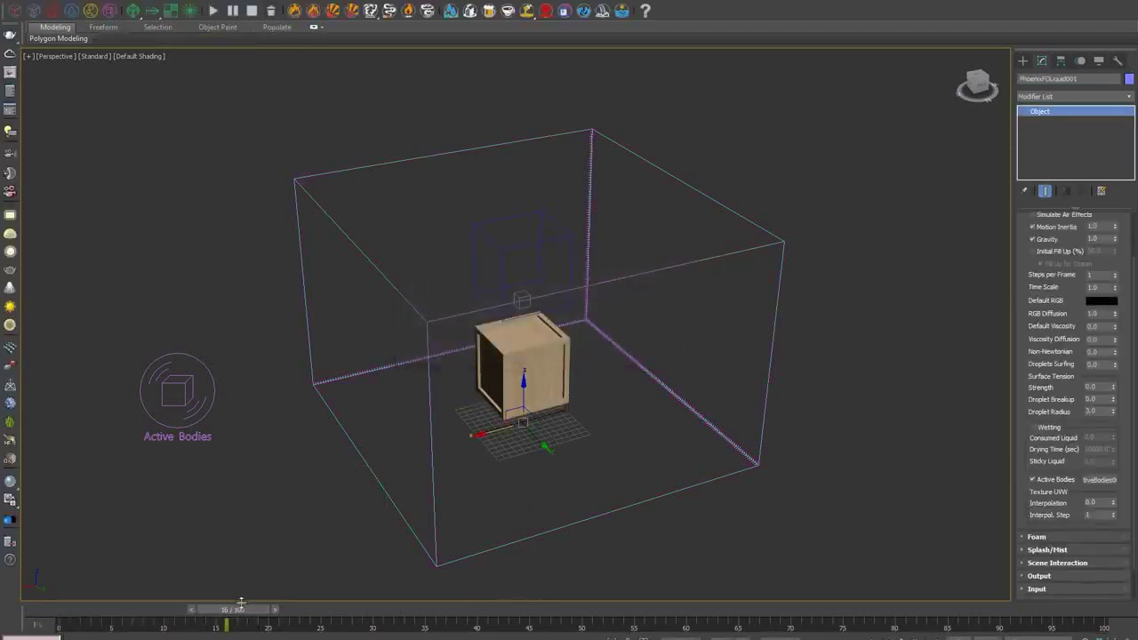
pyautogui.moveTo(241, 603)
pyautogui.mouseDown()
pyautogui.moveTo(210, 605)
pyautogui.moveTo(283, 594)
pyautogui.moveTo(255, 590)
pyautogui.mouseUp()
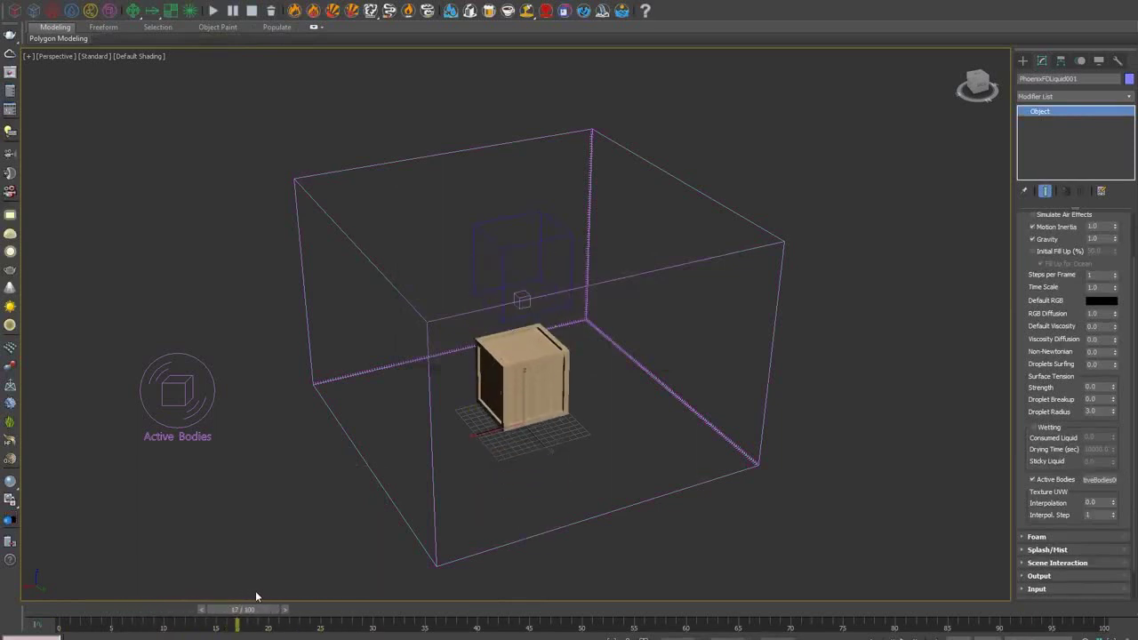
# - Turn off Display as Box in the original crate's object properties
pyautogui.click(535, 240)
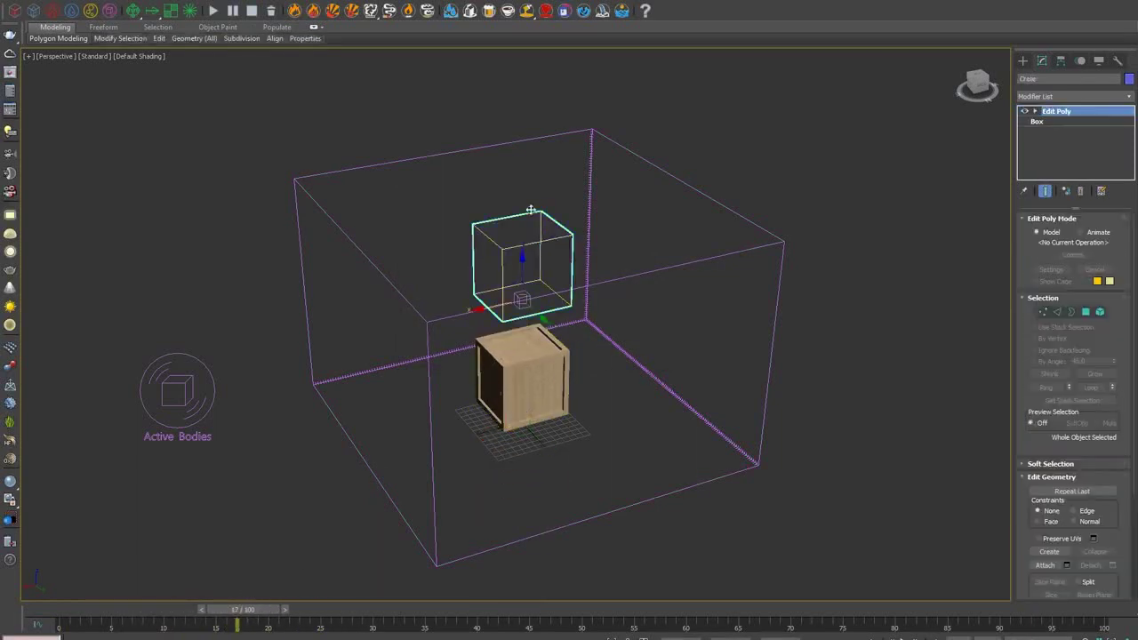
pyautogui.click(457, 219)
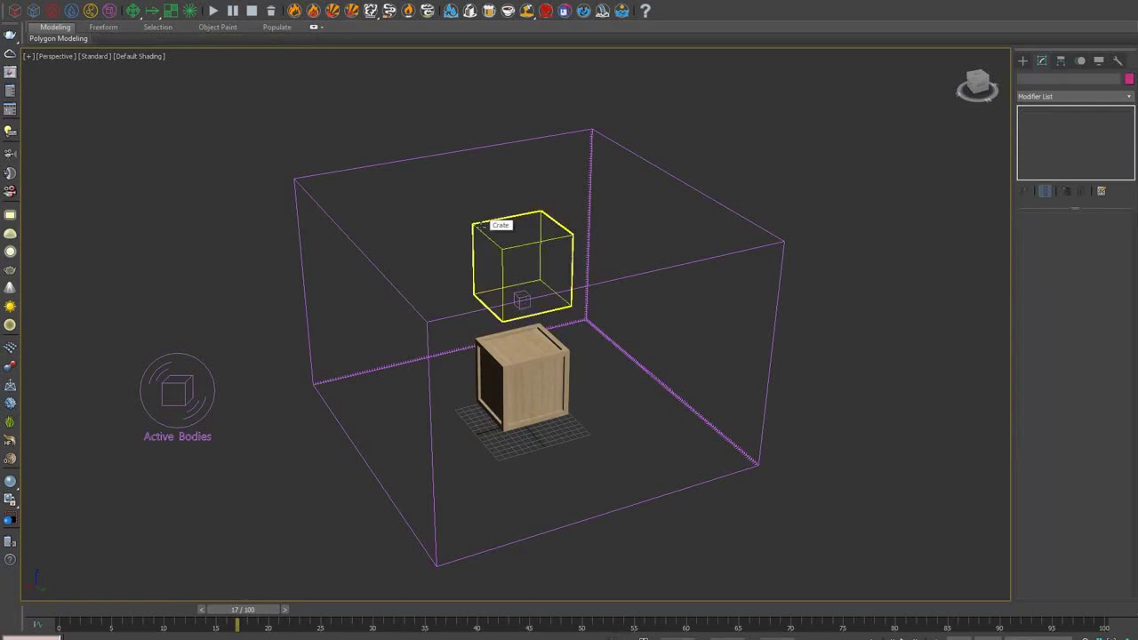
pyautogui.click(481, 223)
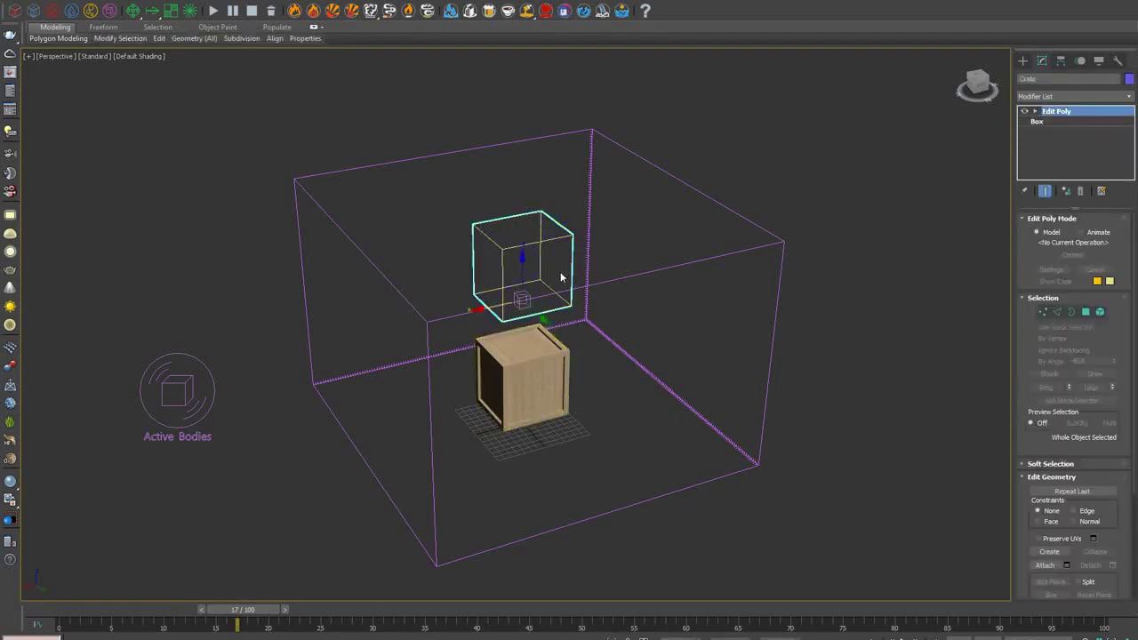
pyautogui.rightClick(563, 244)
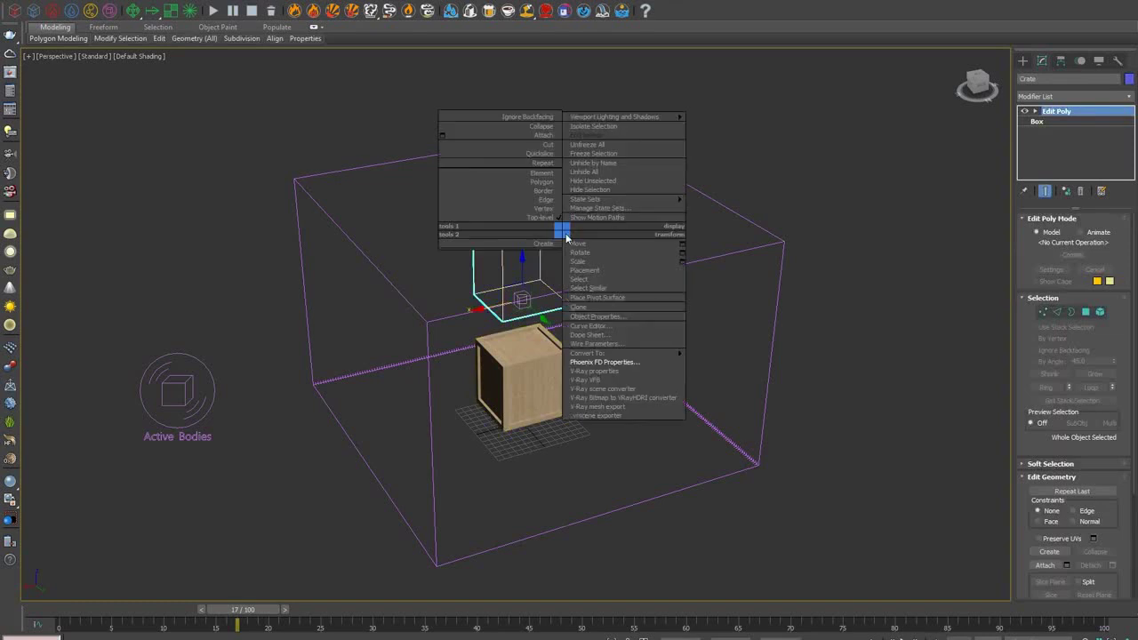
pyautogui.click(633, 314)
pyautogui.click(505, 340)
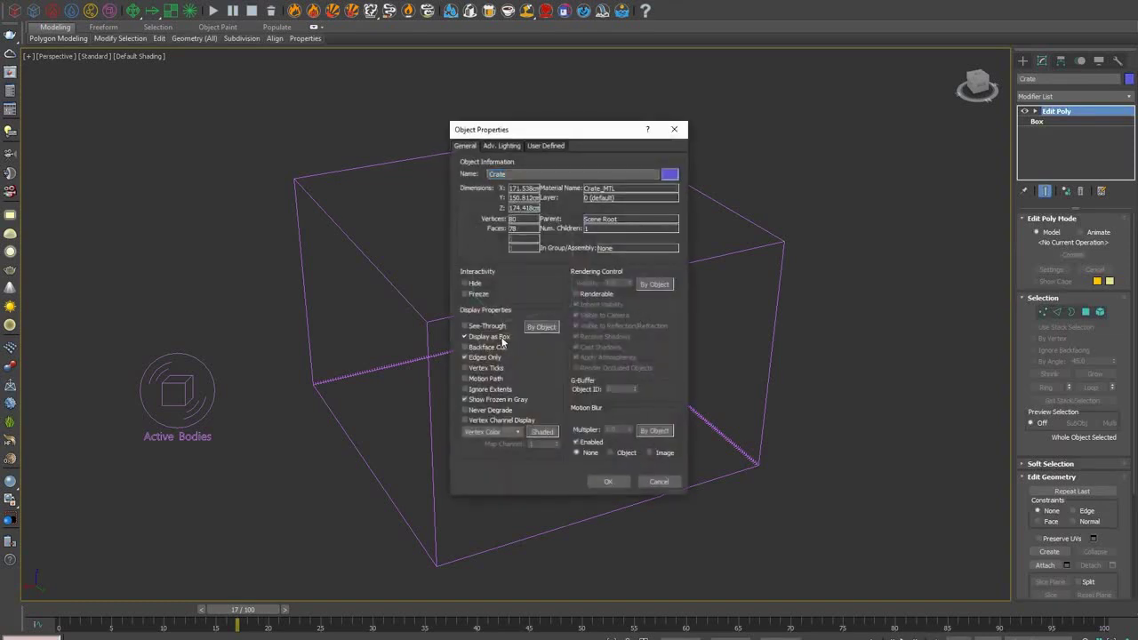
pyautogui.click(617, 481)
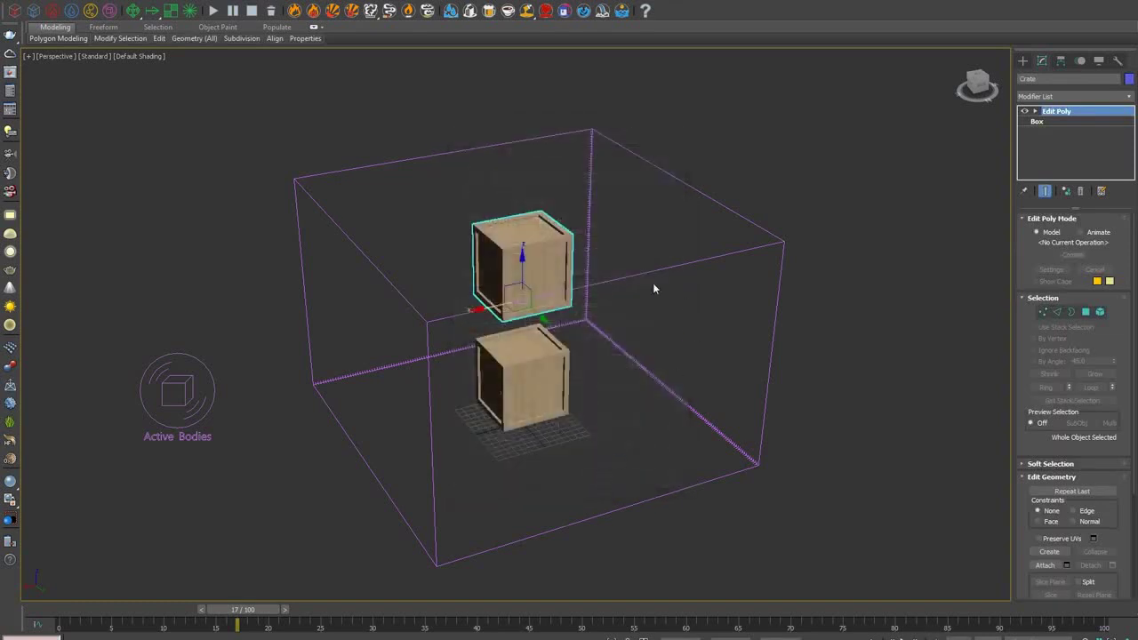
# - Turn Display as Box back on for the original crate and deselect it
pyautogui.rightClick(539, 247)
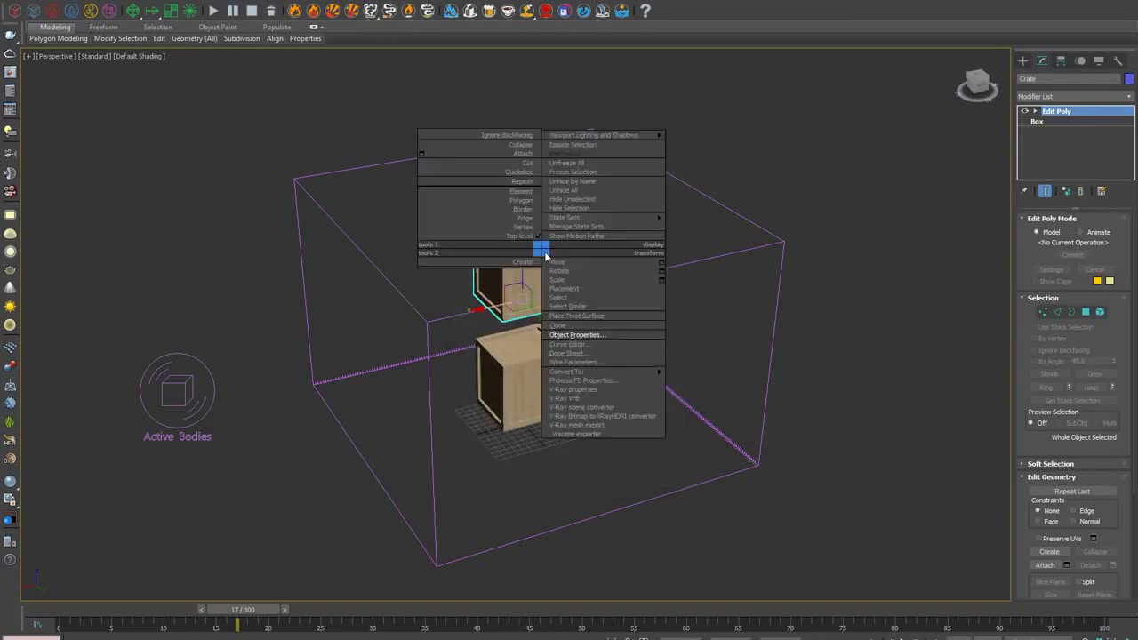
pyautogui.click(574, 337)
pyautogui.click(487, 337)
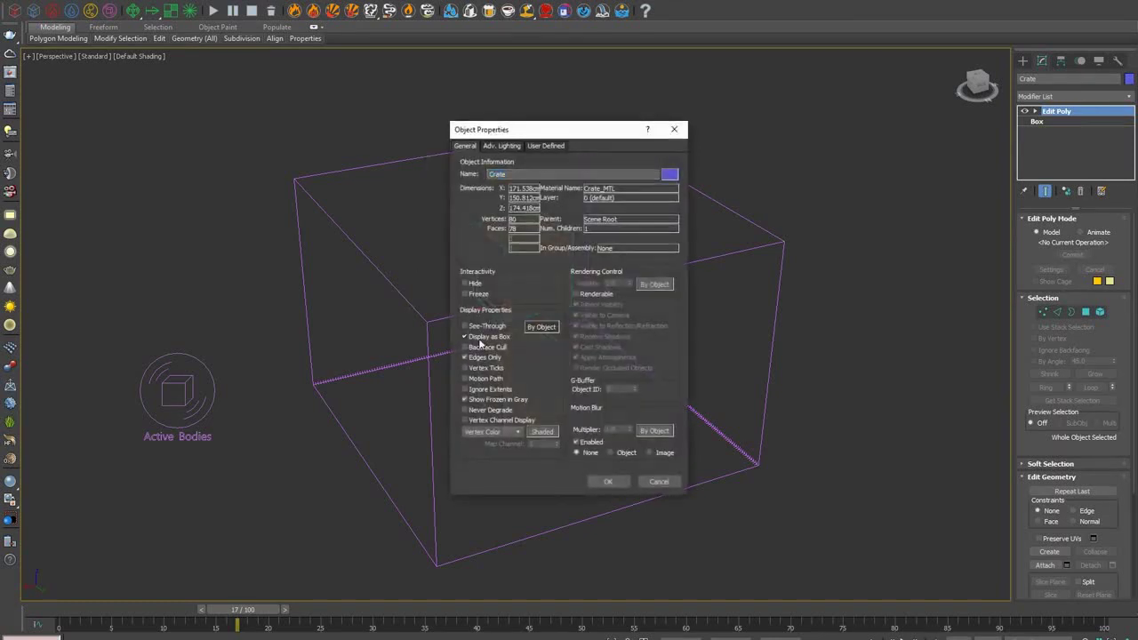
pyautogui.click(608, 482)
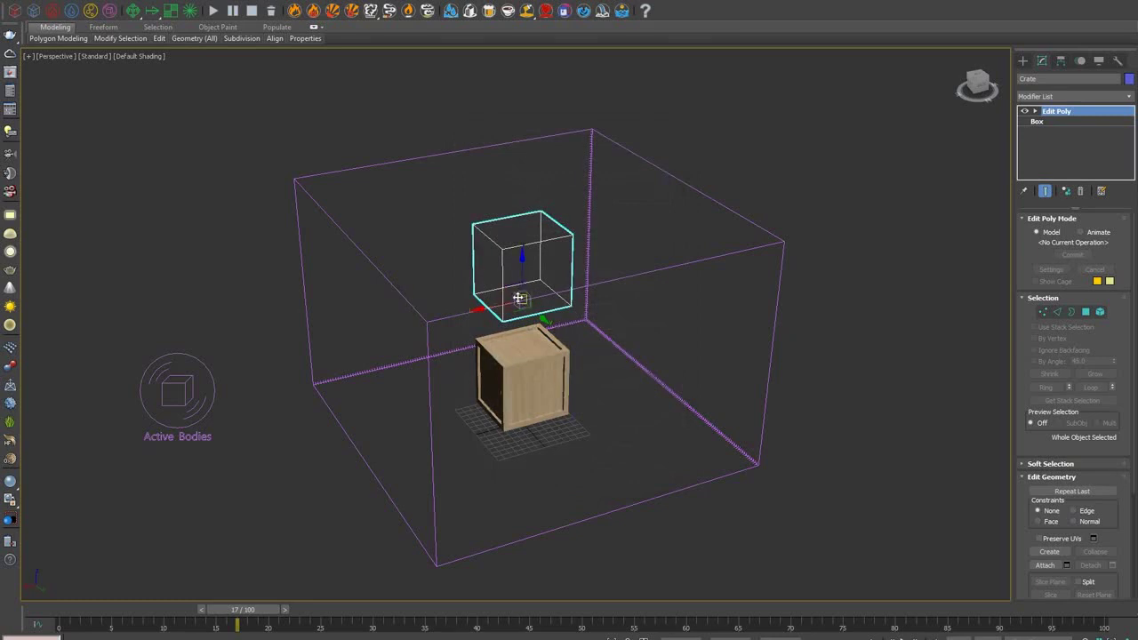
pyautogui.click(575, 346)
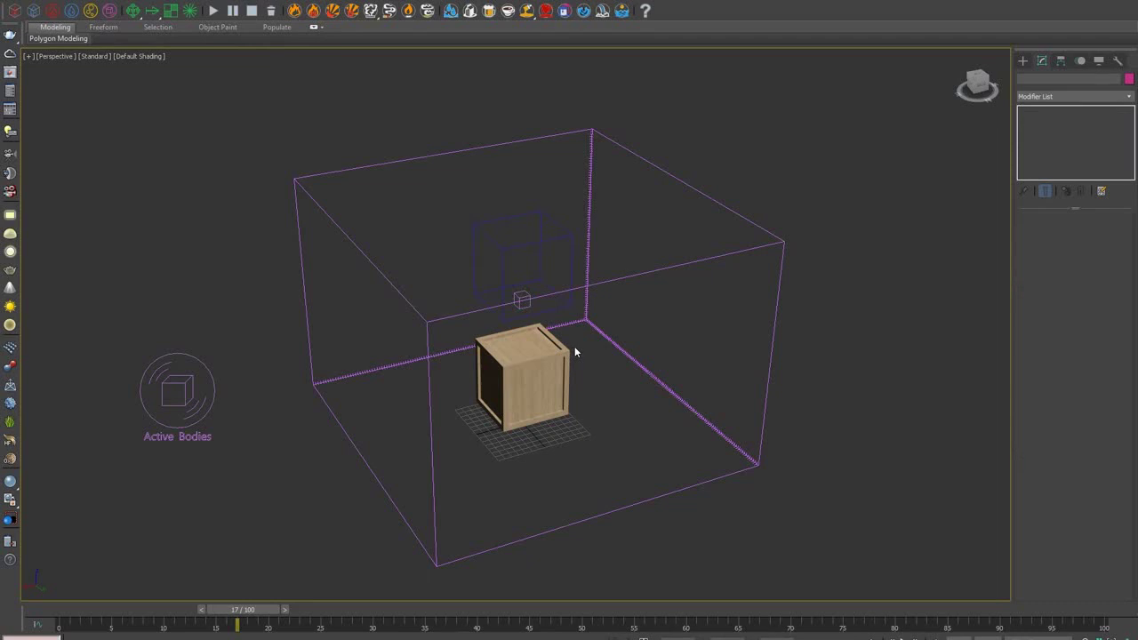
# - Enable Initial Fill Up in the liquid simulator's Dynamics settings and run the simulation to frame 29
pyautogui.moveTo(242, 610); pyautogui.dragTo(202, 610)
pyautogui.moveTo(800, 414); pyautogui.dragTo(640, 488)
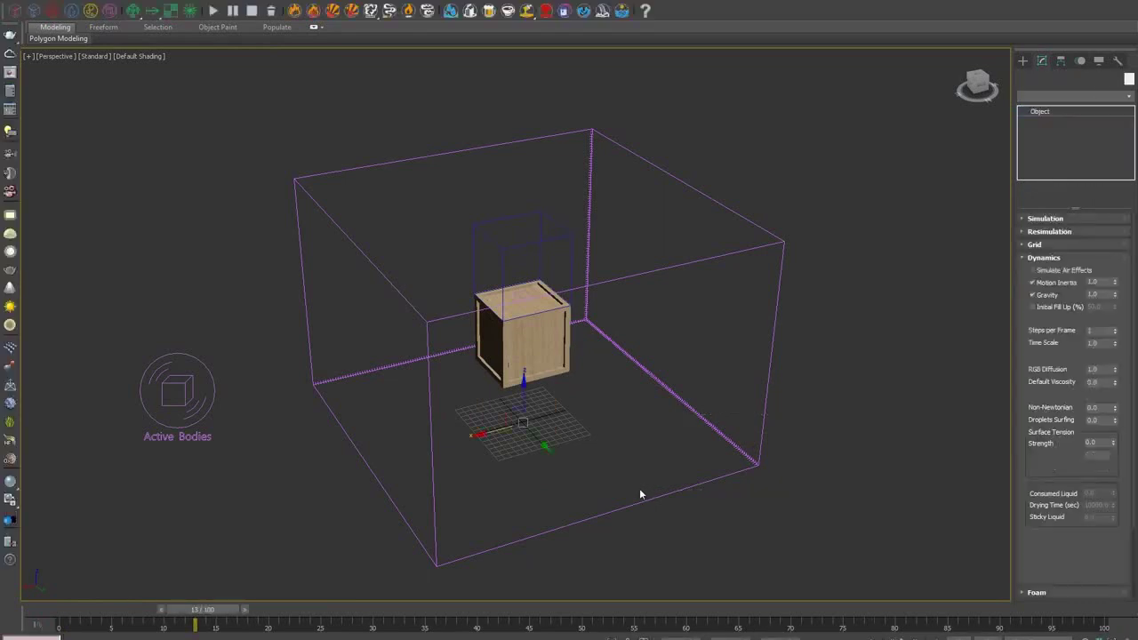
pyautogui.click(1052, 311)
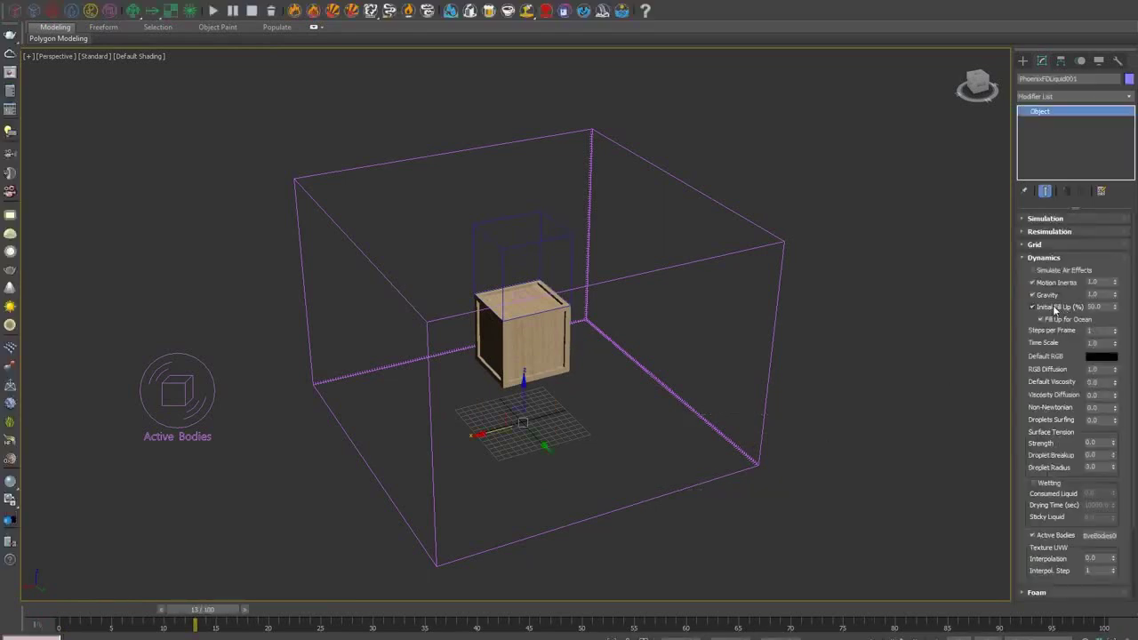
pyautogui.click(1058, 260)
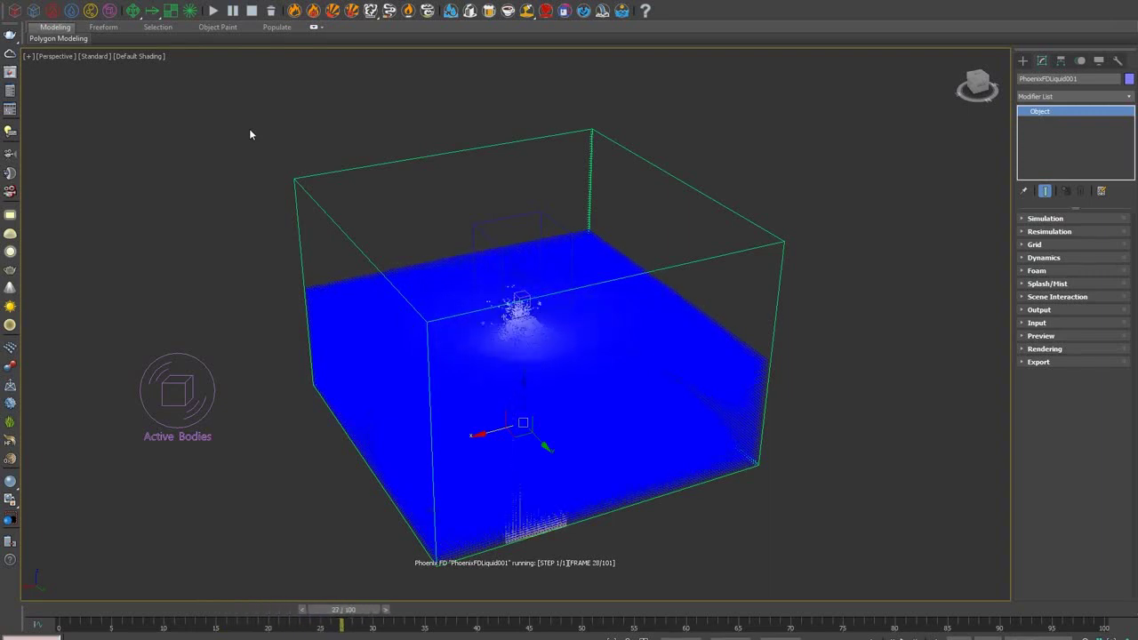
pyautogui.click(253, 12)
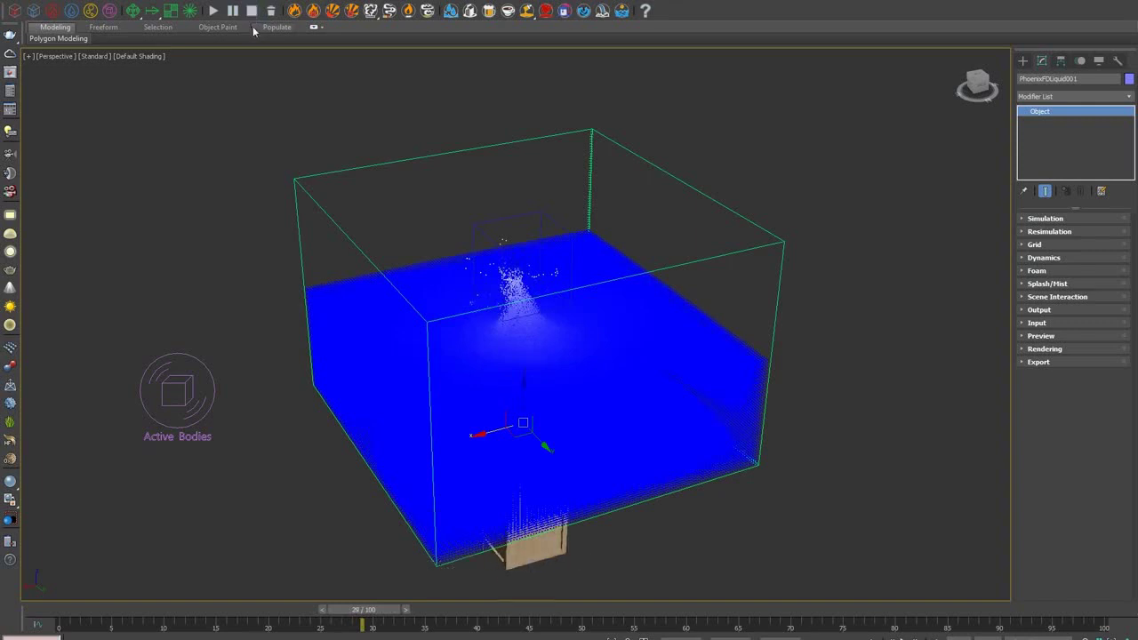
# - Scrub the timeline back to frame 27 to examine the falling crate and its splash from a lower angle
pyautogui.moveTo(283, 274)
pyautogui.keyDown('alt'); pyautogui.mouseDown(button='middle')
pyautogui.moveTo(274, 228)
pyautogui.moveTo(277, 253)
pyautogui.mouseUp(button='middle'); pyautogui.keyUp('alt')
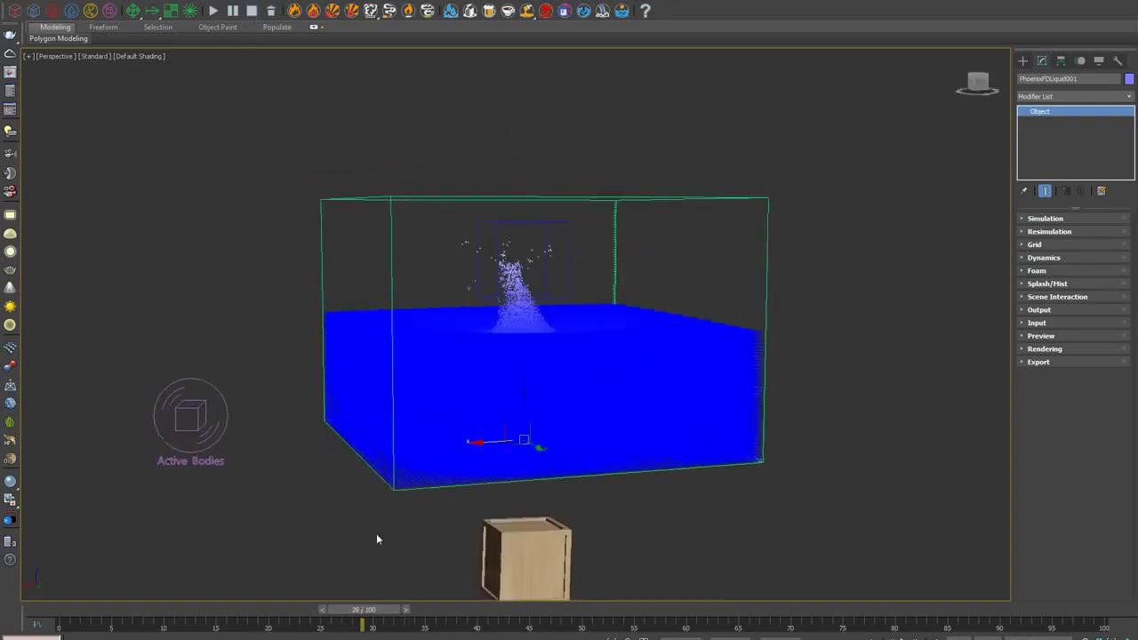
pyautogui.moveTo(369, 611); pyautogui.dragTo(360, 581)
pyautogui.keyDown('alt'); pyautogui.moveTo(332, 471); pyautogui.dragTo(323, 476, button='middle'); pyautogui.keyUp('alt')
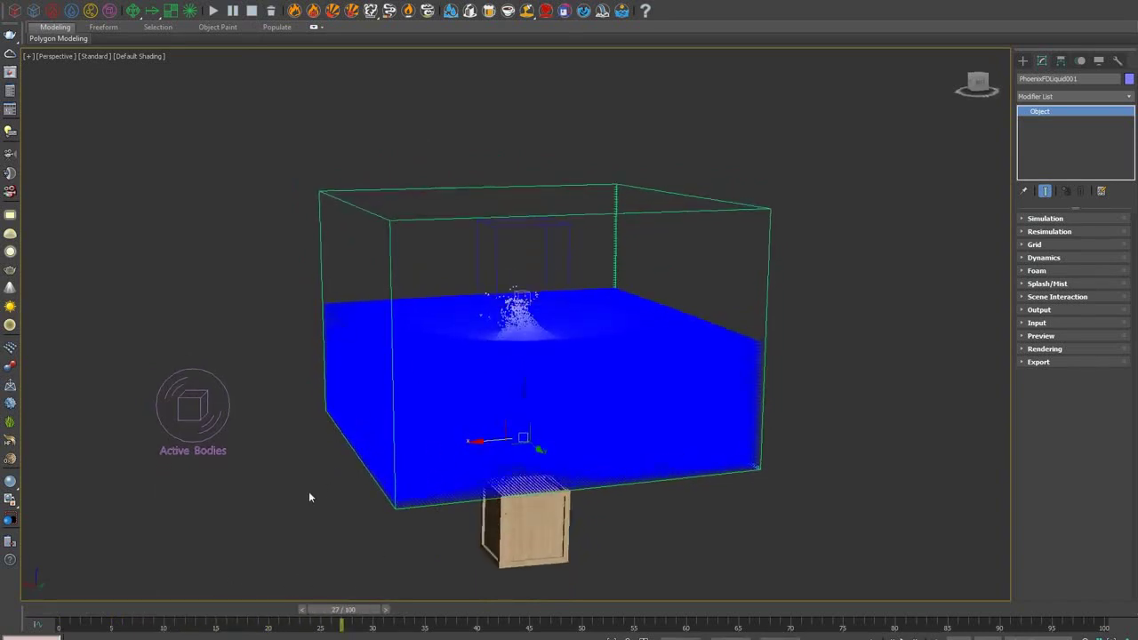
# - Set the original crate's Phoenix FD density preset to Cork (270), then review the rerun simulation back to frame 30
pyautogui.click(511, 256)
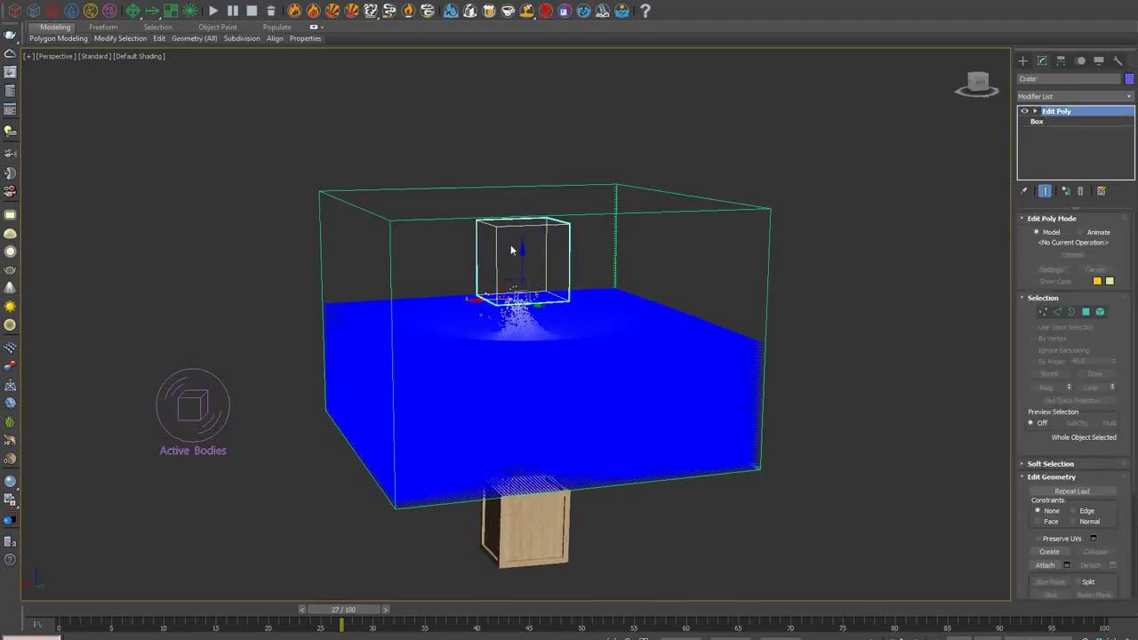
pyautogui.rightClick(496, 241)
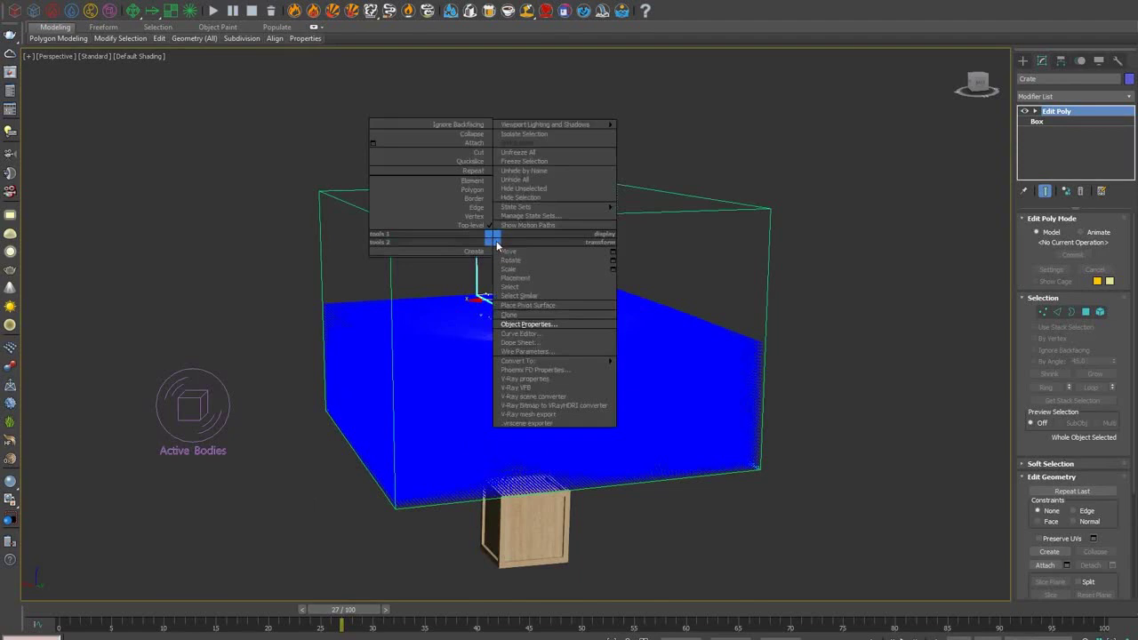
pyautogui.click(549, 370)
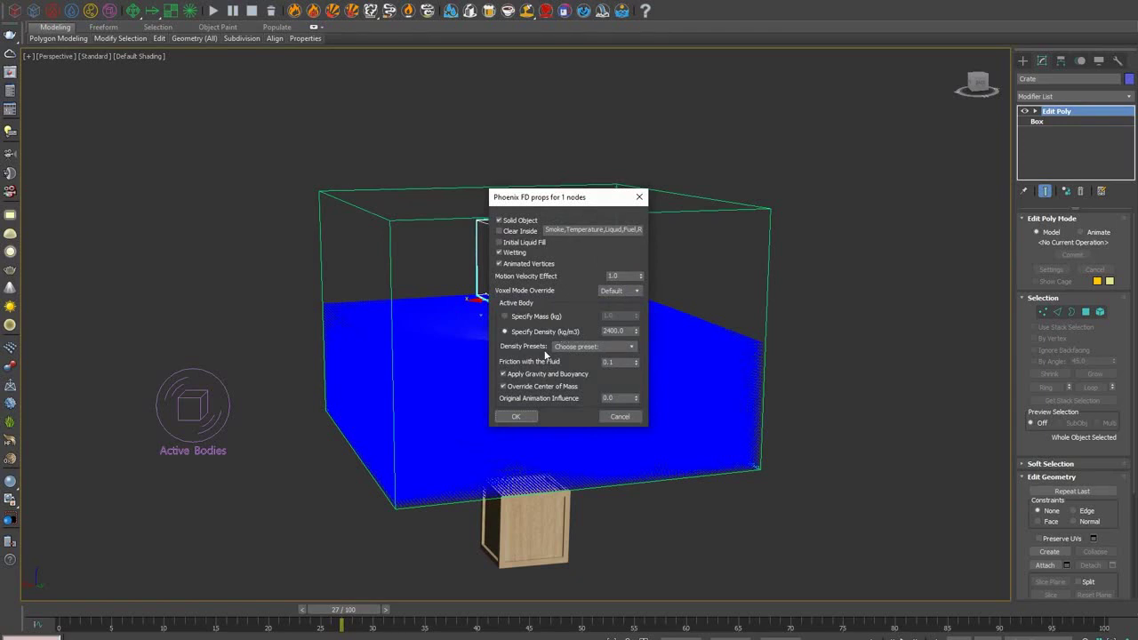
pyautogui.click(563, 346)
pyautogui.click(567, 348)
pyautogui.click(574, 346)
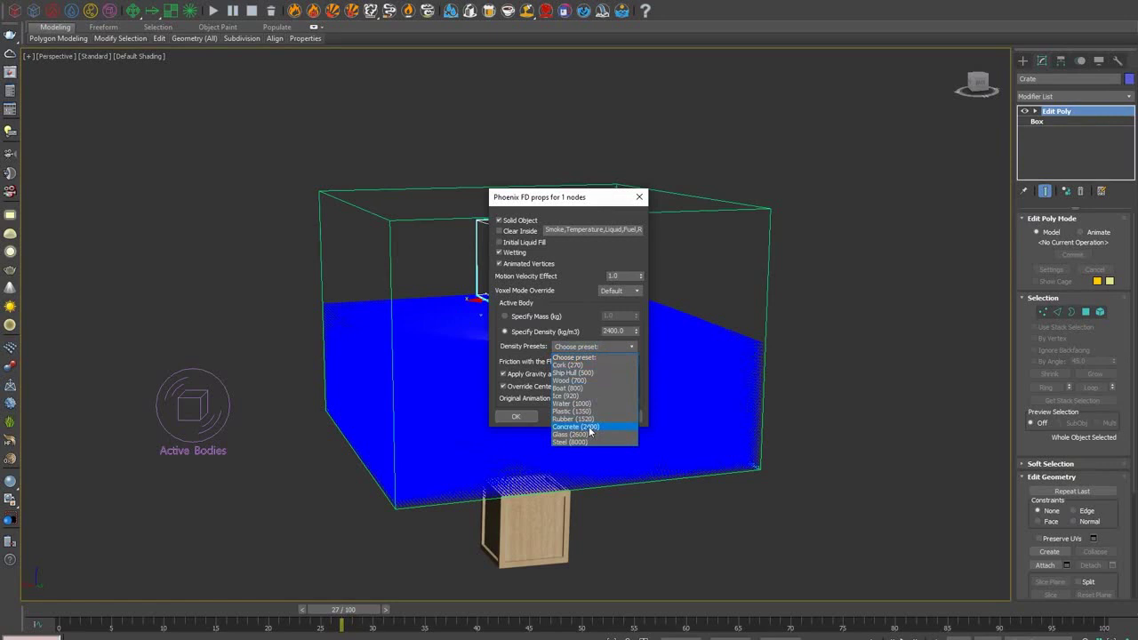
pyautogui.click(582, 365)
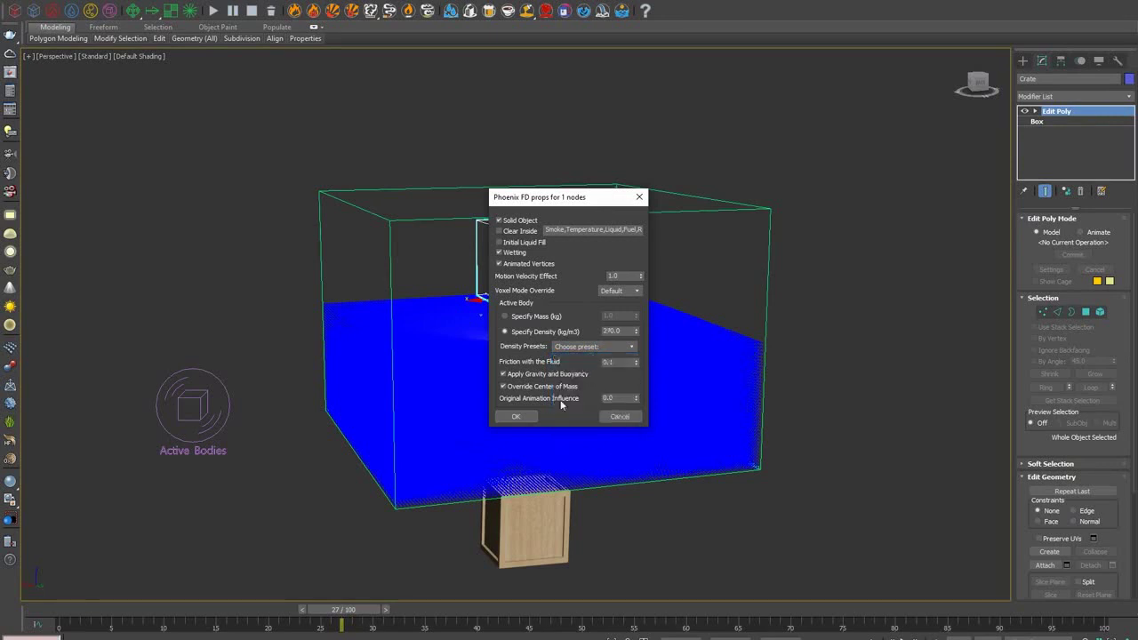
pyautogui.click(524, 416)
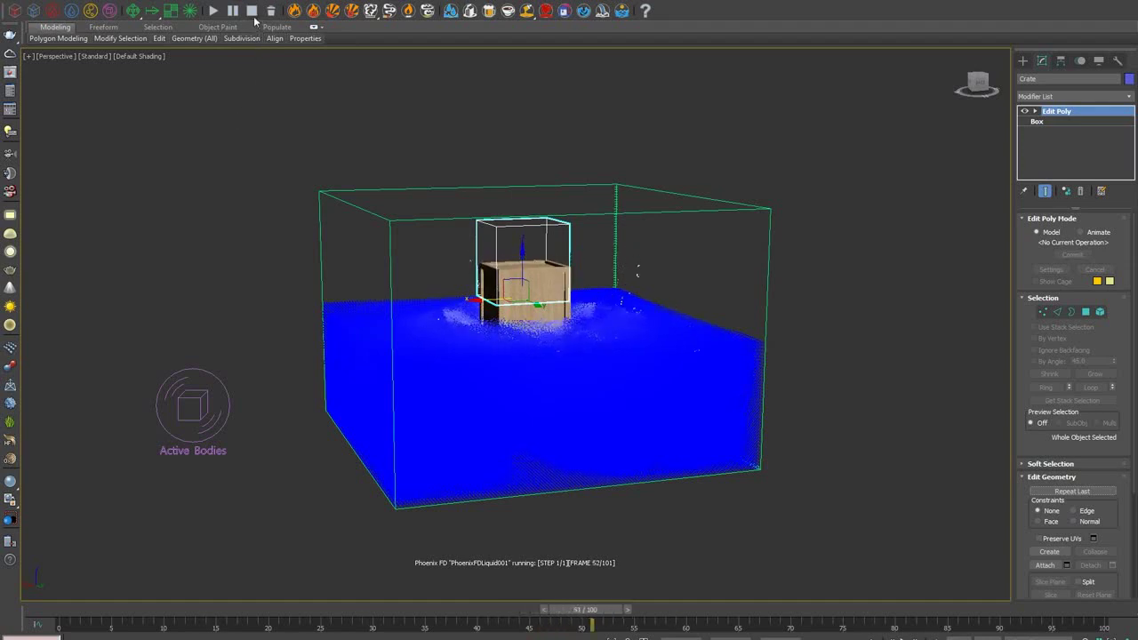
pyautogui.moveTo(615, 619); pyautogui.dragTo(395, 575)
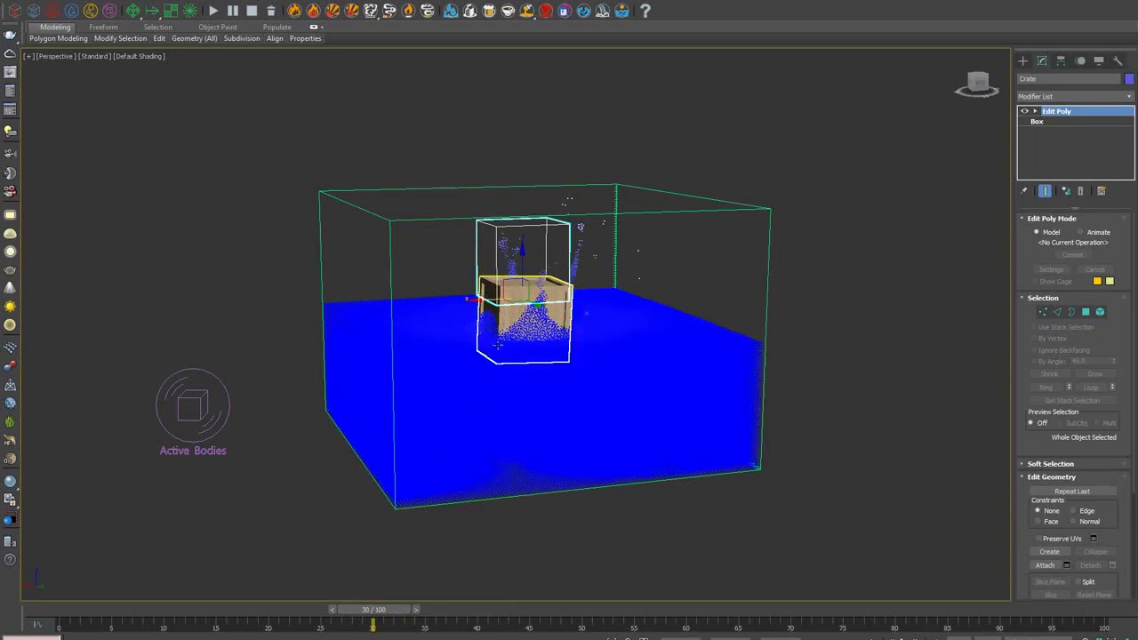
# - Clone the original crate as a copy beside it and add Crate001 to the Active Bodies include list
pyautogui.moveTo(481, 299)
pyautogui.mouseDown()
pyautogui.moveTo(583, 296)
pyautogui.moveTo(488, 294)
pyautogui.moveTo(573, 294)
pyautogui.mouseUp()
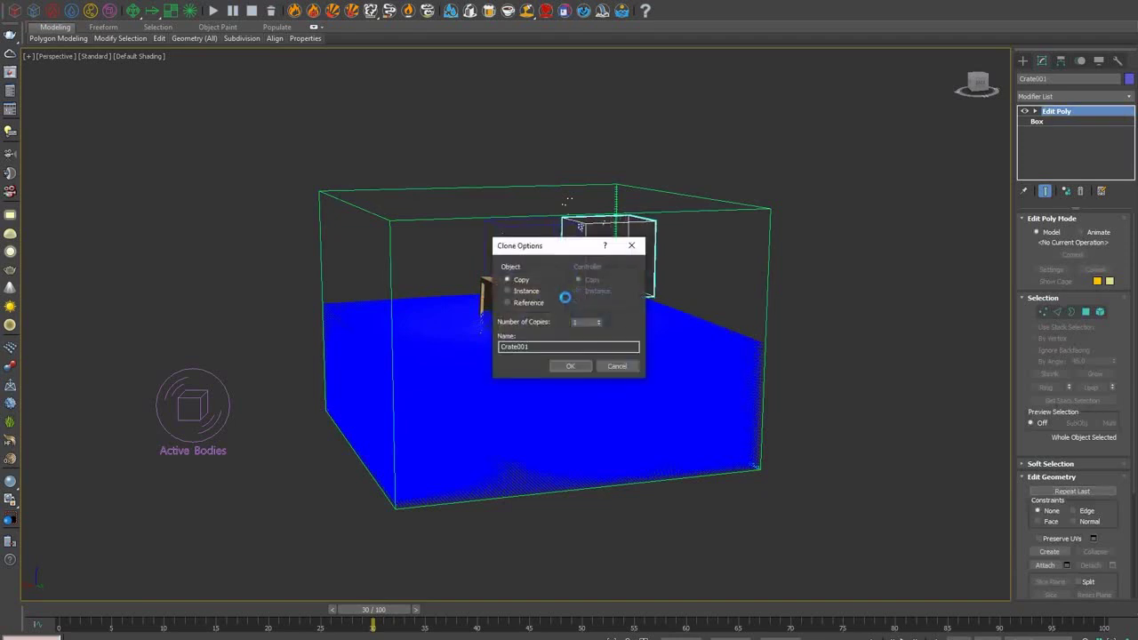
pyautogui.click(570, 367)
pyautogui.click(225, 389)
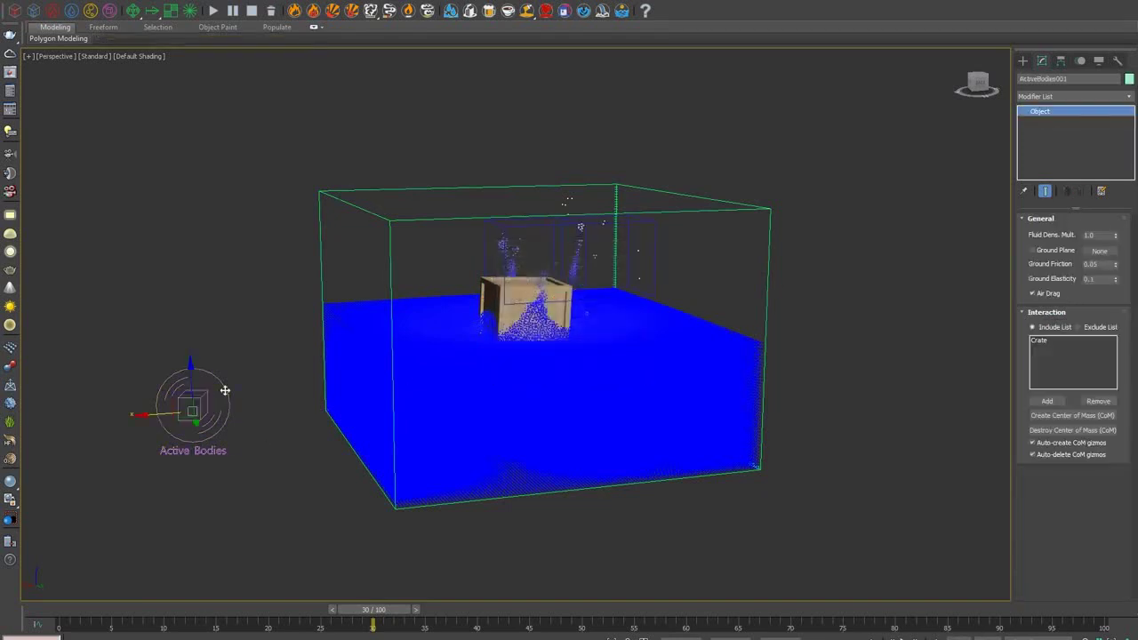
pyautogui.click(1048, 401)
pyautogui.click(637, 235)
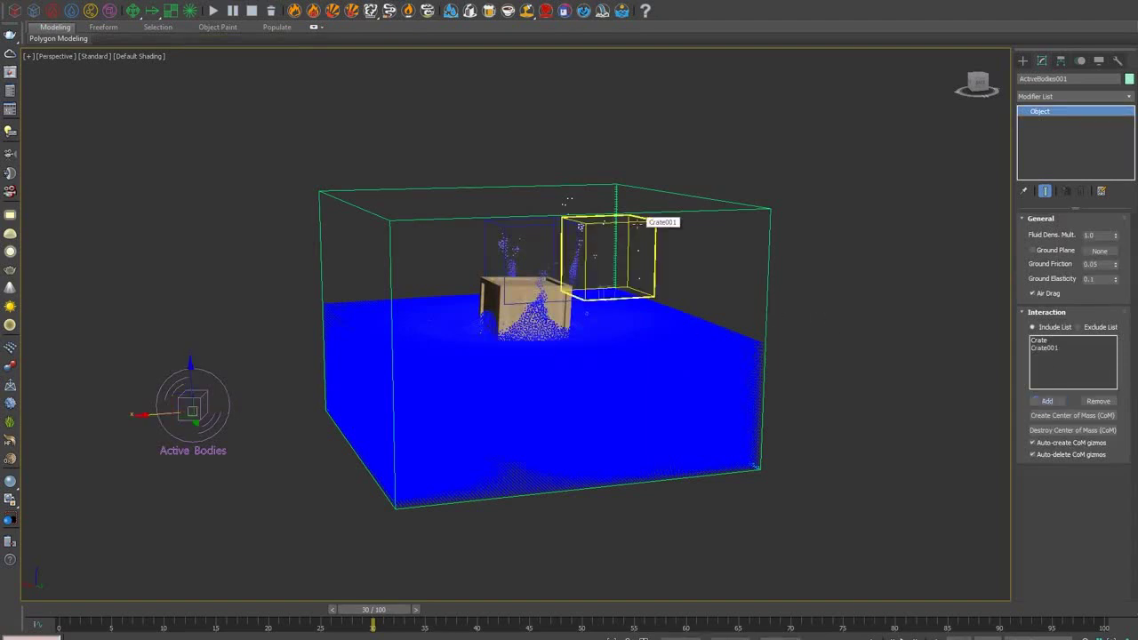
# - Move both crates together along X to centre them over the liquid, with the clone close against the original
pyautogui.keyDown('alt'); pyautogui.moveTo(710, 258); pyautogui.dragTo(709, 288, button='middle'); pyautogui.keyUp('alt')
pyautogui.click(559, 238)
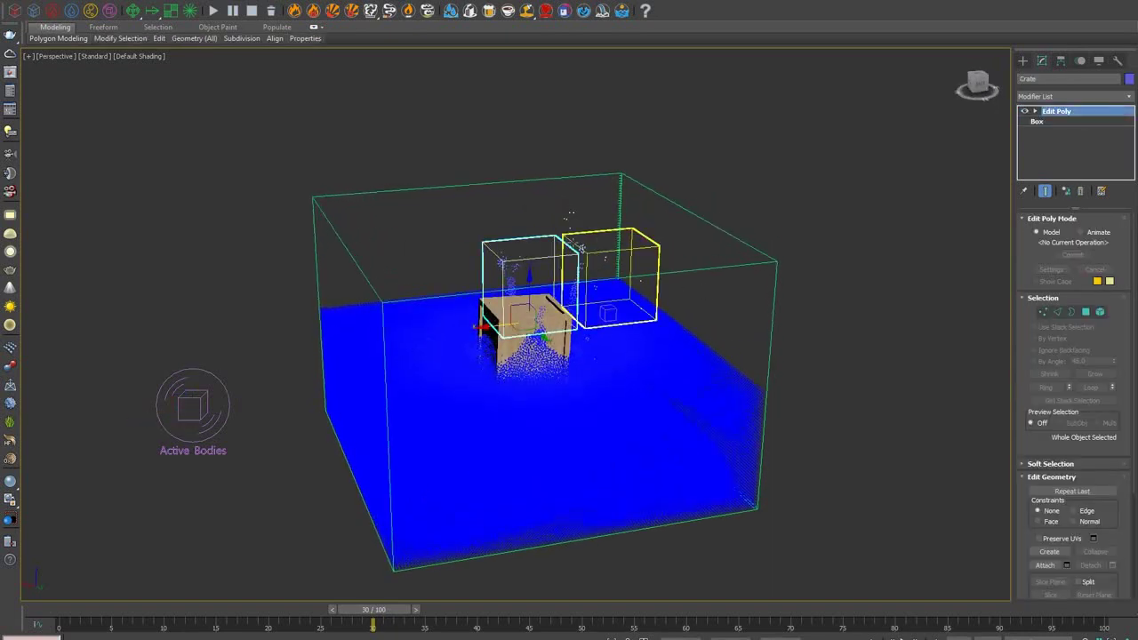
pyautogui.click(575, 244)
pyautogui.keyDown('ctrl'); pyautogui.click(536, 237); pyautogui.keyUp('ctrl')
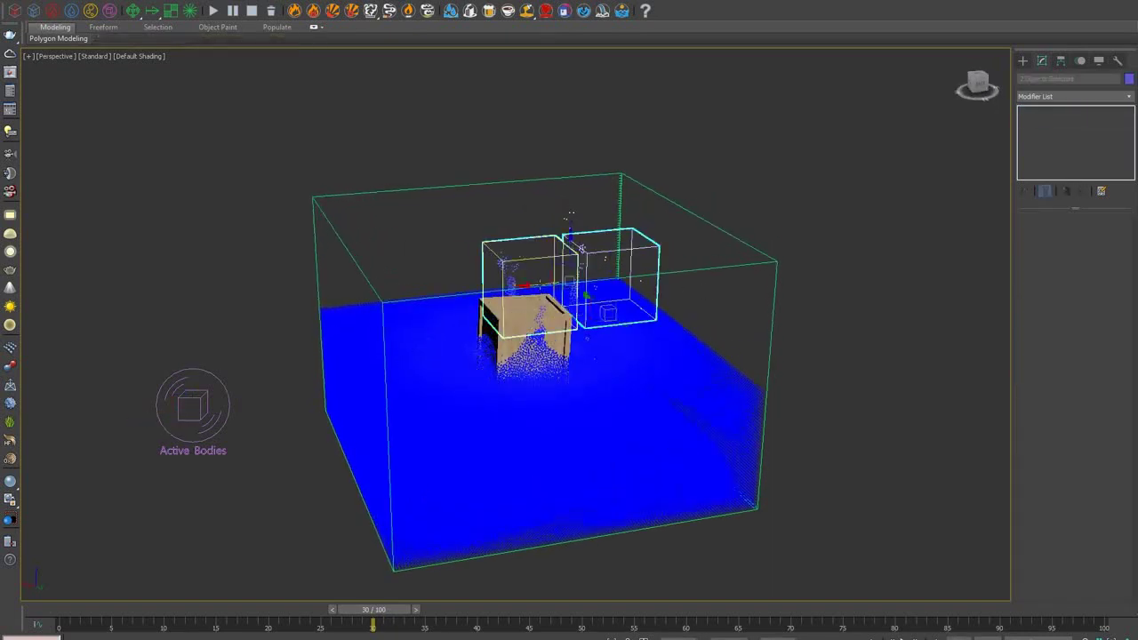
pyautogui.moveTo(539, 282); pyautogui.dragTo(506, 285)
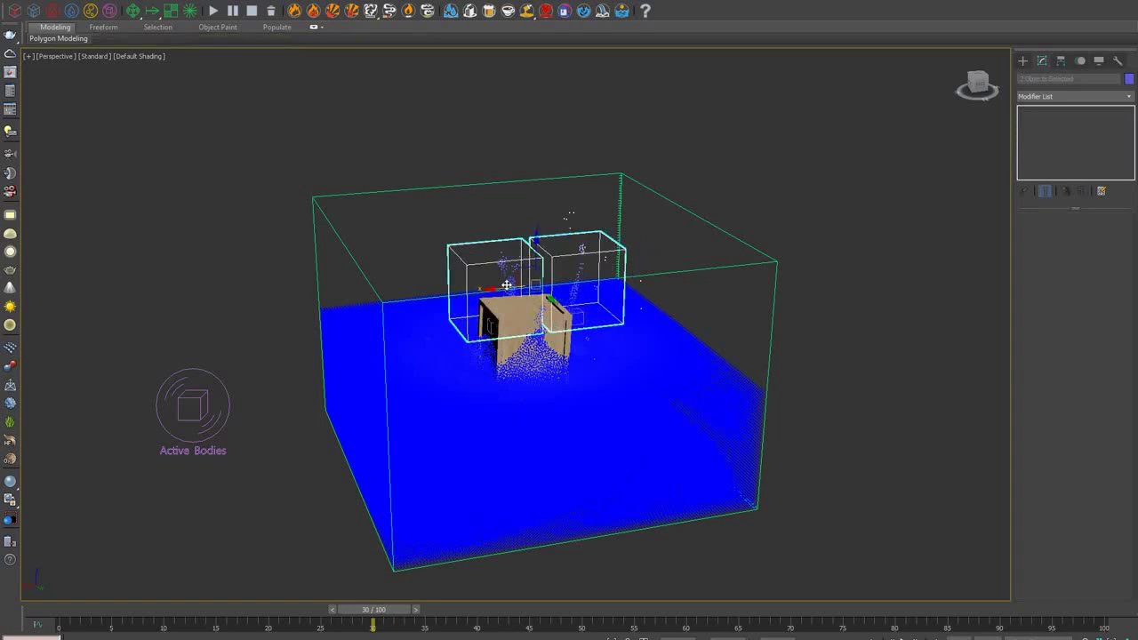
pyautogui.click(565, 267)
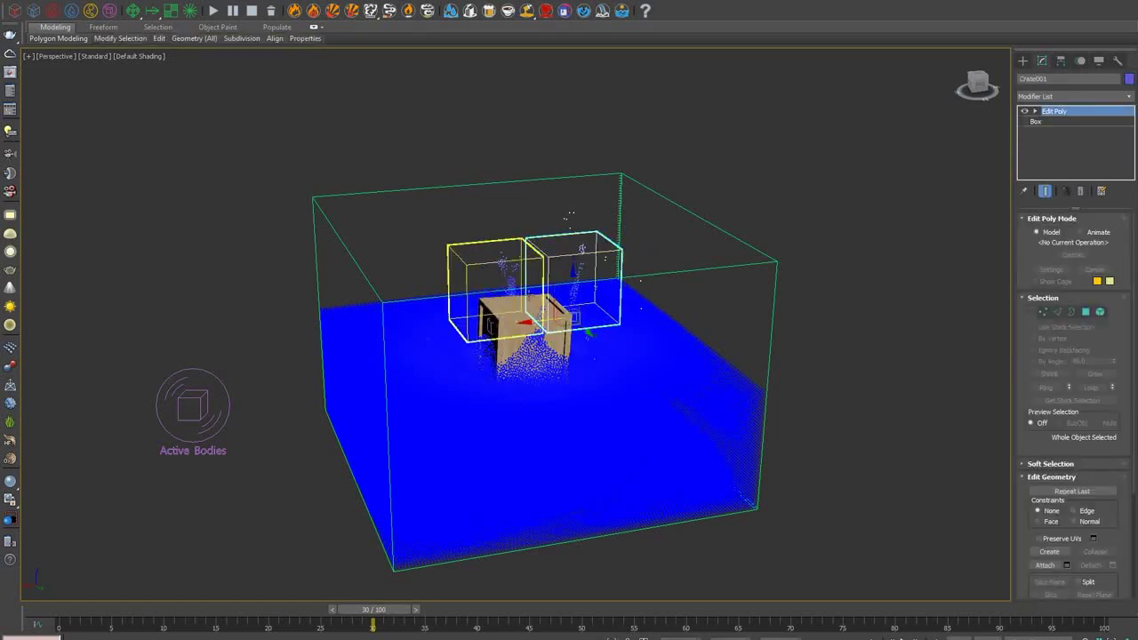
# - Run the simulation with both crates to about frame 49, stop it and scrub back to frame 39
pyautogui.click(213, 11)
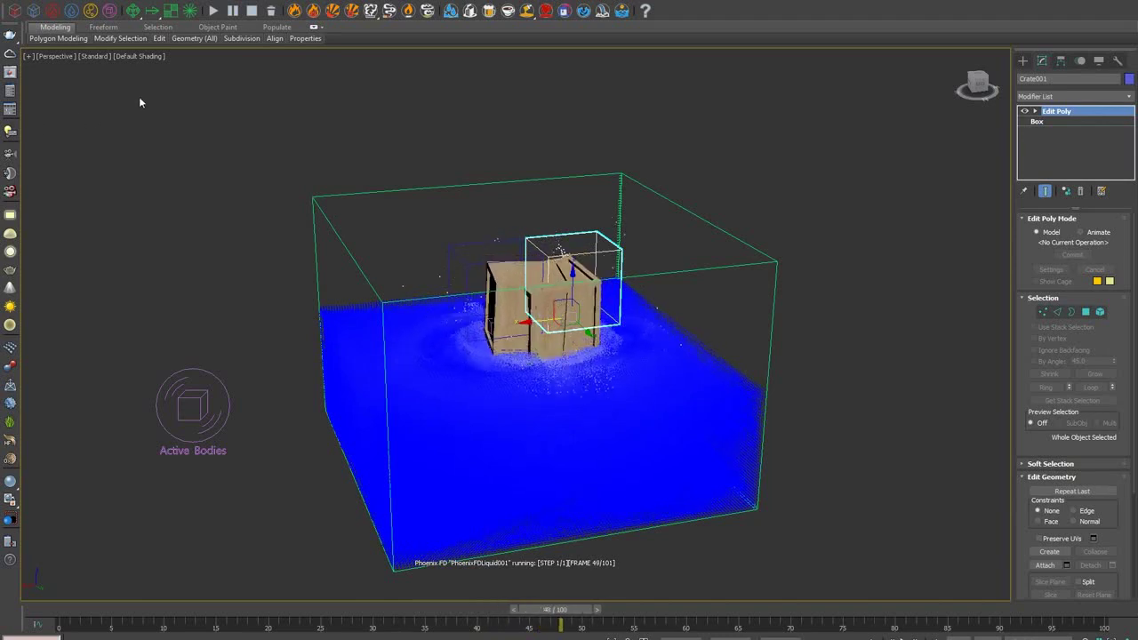
pyautogui.click(251, 12)
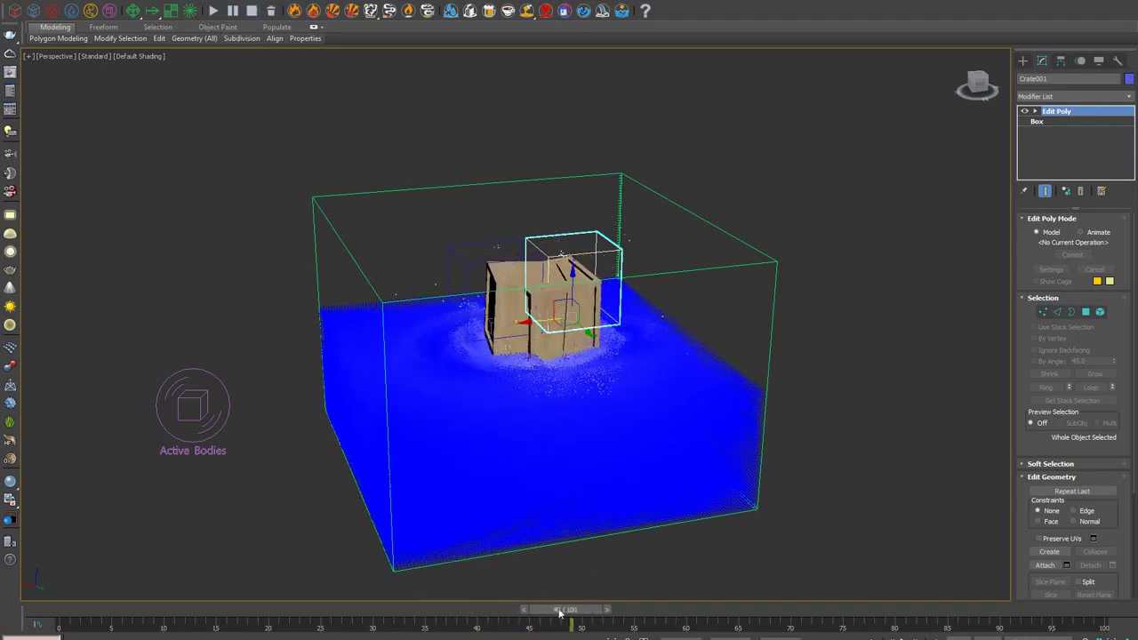
pyautogui.moveTo(559, 612); pyautogui.dragTo(473, 556)
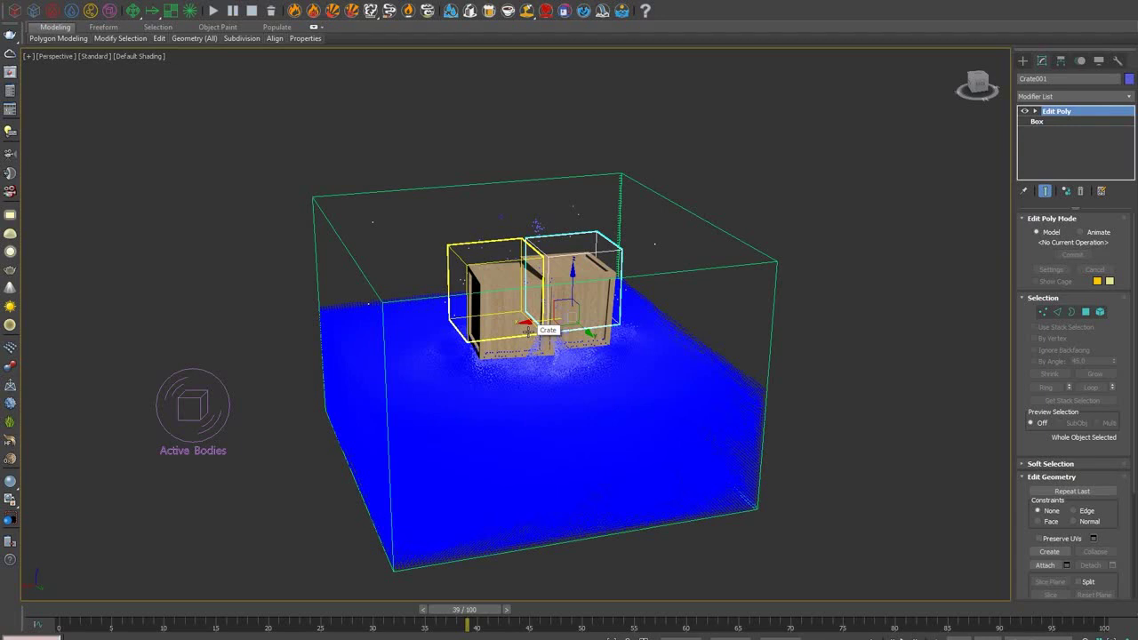
# - Open the boat and ocean scene, discarding the changes to the crate scene
pyautogui.click(9, 0)
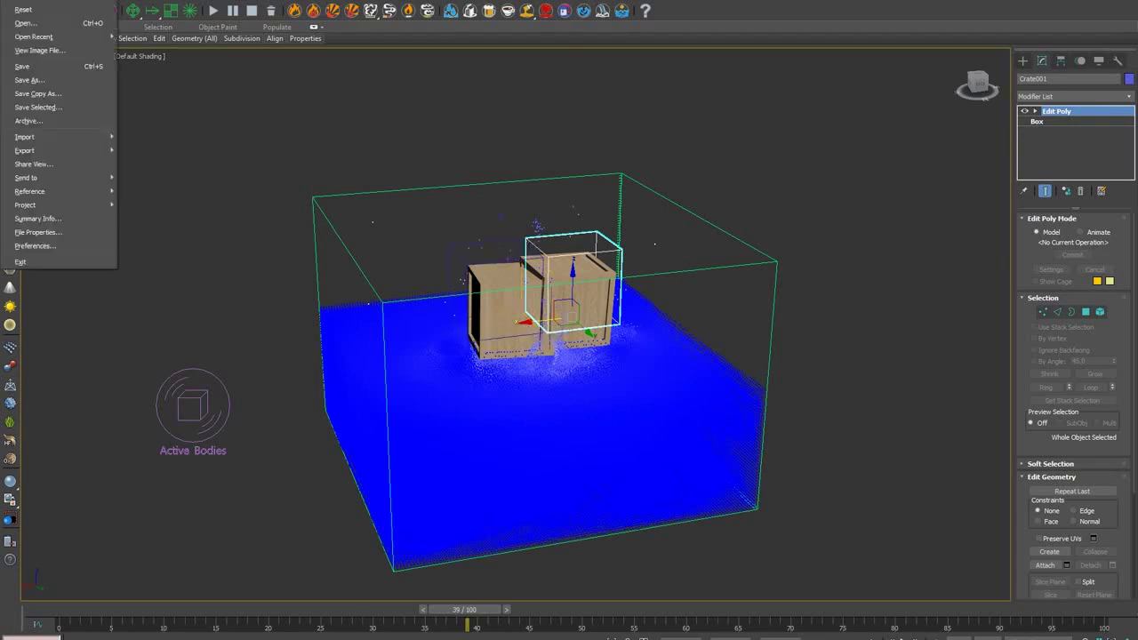
pyautogui.click(27, 19)
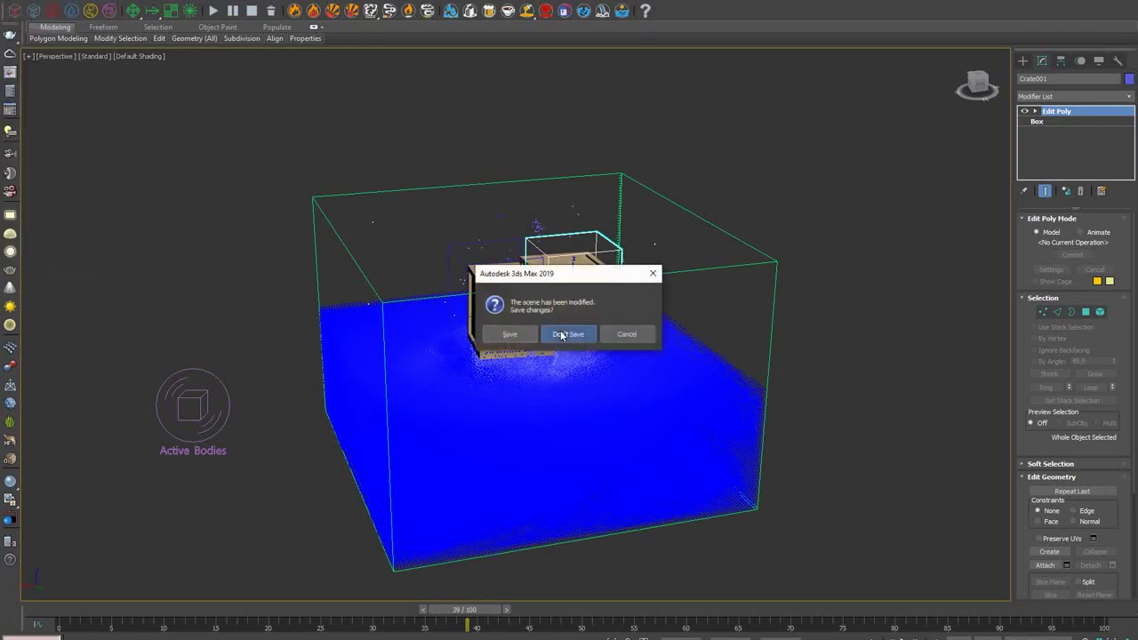
pyautogui.click(561, 335)
pyautogui.click(477, 321)
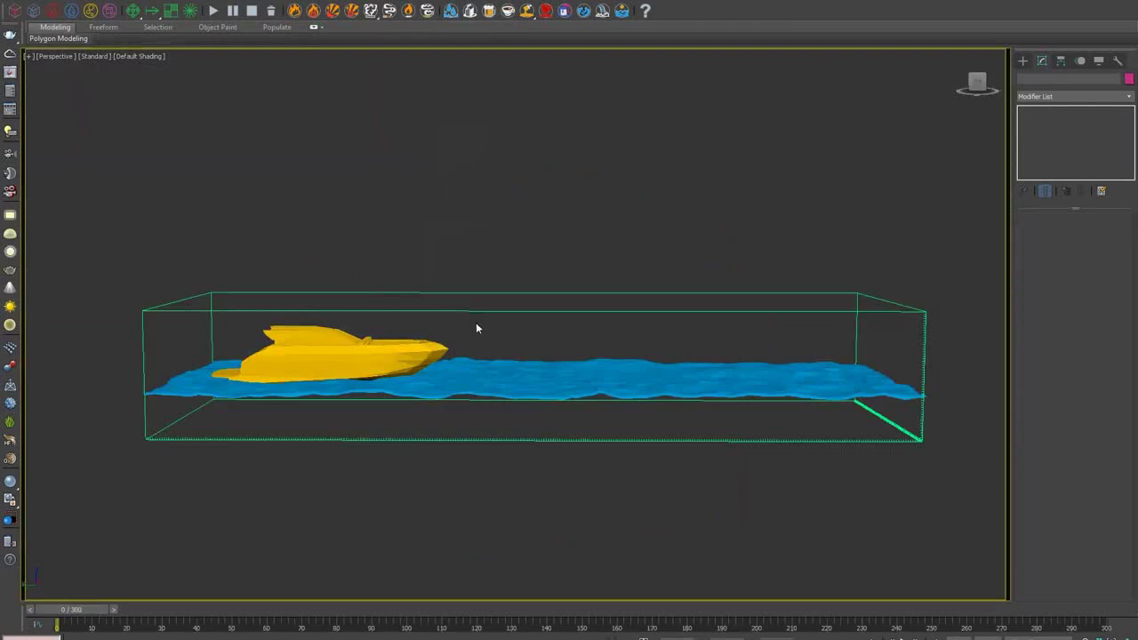
# - Scrub through the timeline to preview the boat scene's animation, and return to frame 0
pyautogui.moveTo(79, 602); pyautogui.dragTo(358, 598)
pyautogui.moveTo(371, 615); pyautogui.dragTo(76, 601)
pyautogui.moveTo(164, 605); pyautogui.dragTo(56, 603)
# - Create an Active Bodies node beside the simulator grid and add the boat to its include list
pyautogui.click(109, 10)
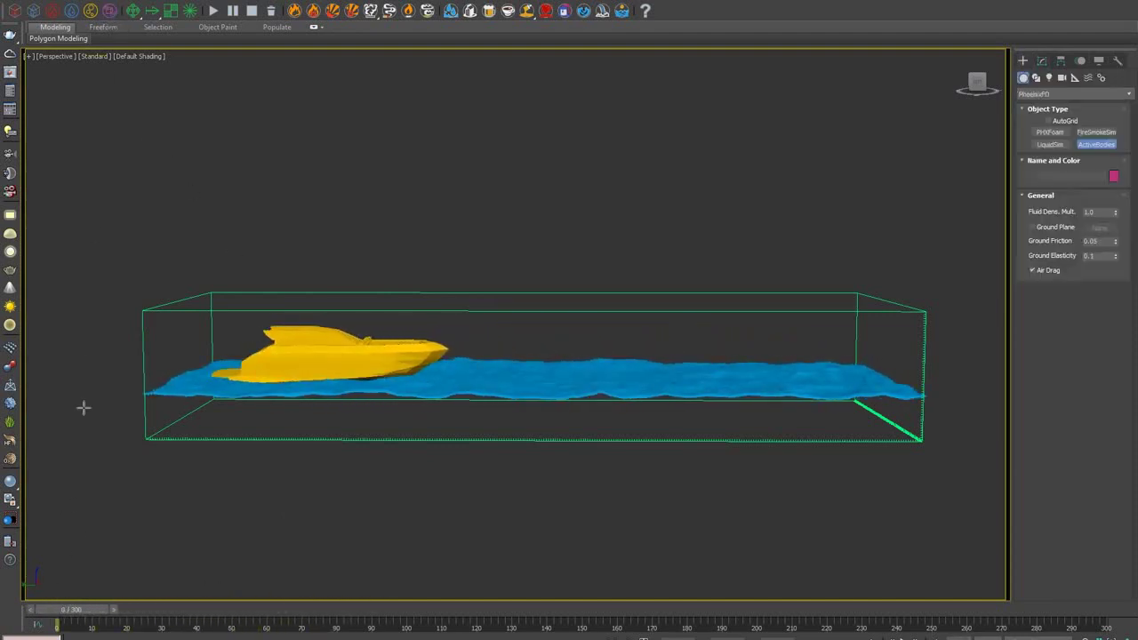
pyautogui.click(86, 399)
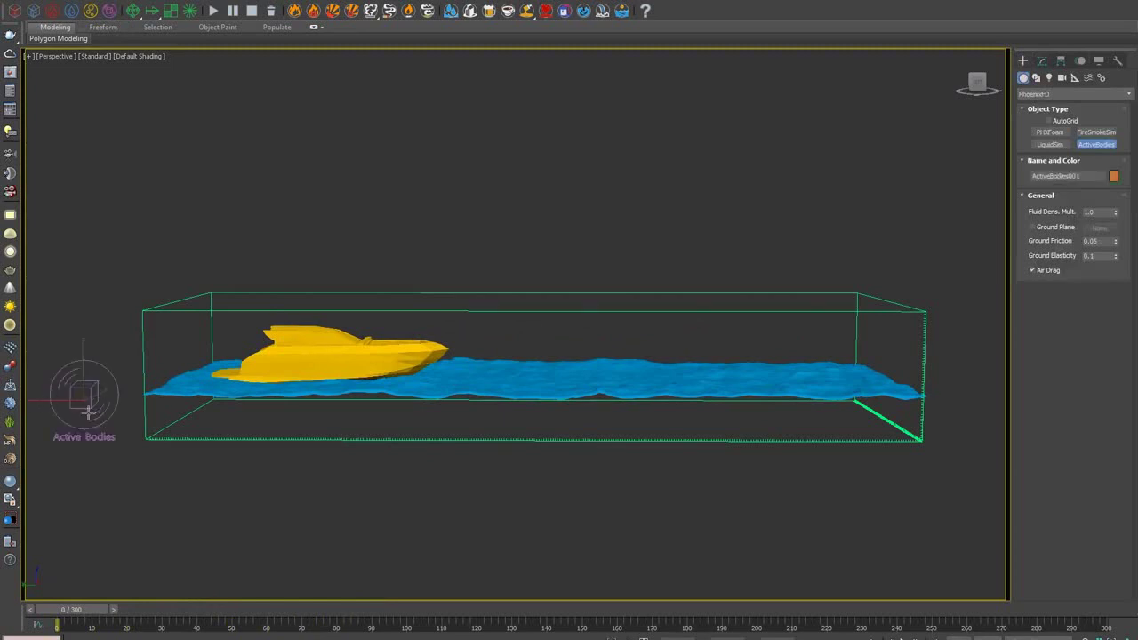
pyautogui.click(1042, 60)
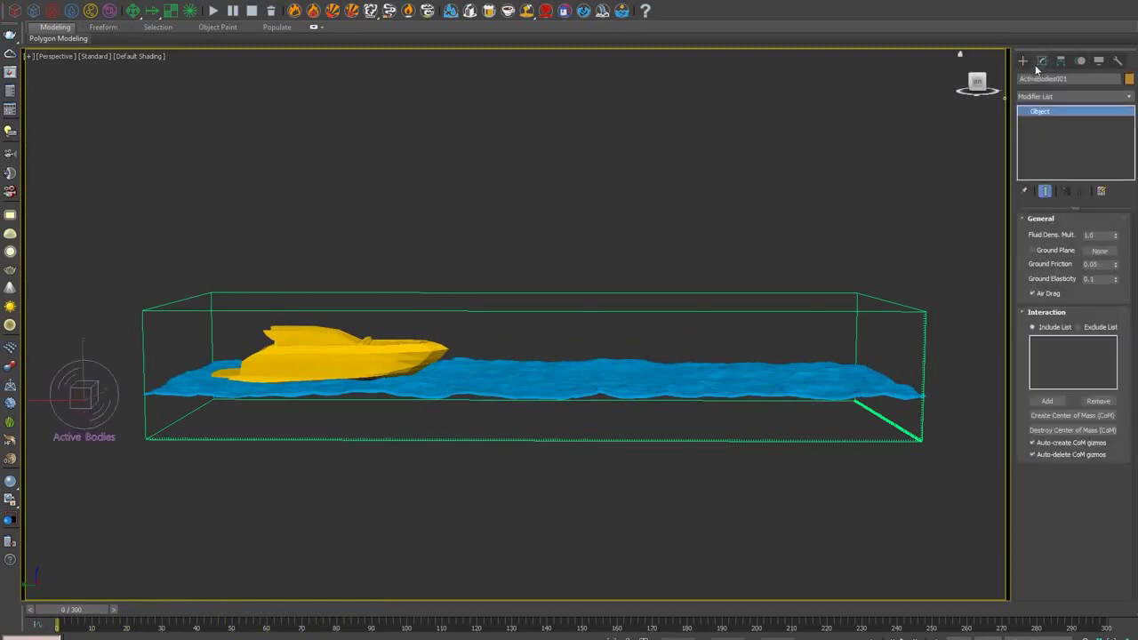
pyautogui.click(1046, 401)
pyautogui.click(324, 345)
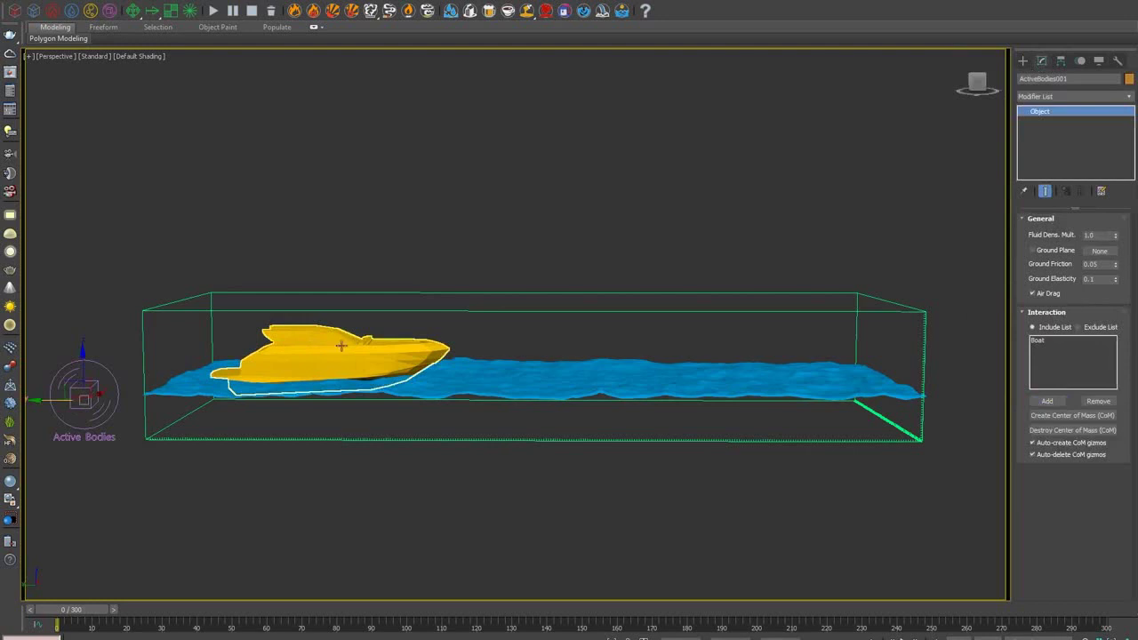
# - Assign ActiveBodies001 to the Active Bodies slot in the liquid simulator's Dynamics settings
pyautogui.moveTo(531, 262); pyautogui.dragTo(559, 316)
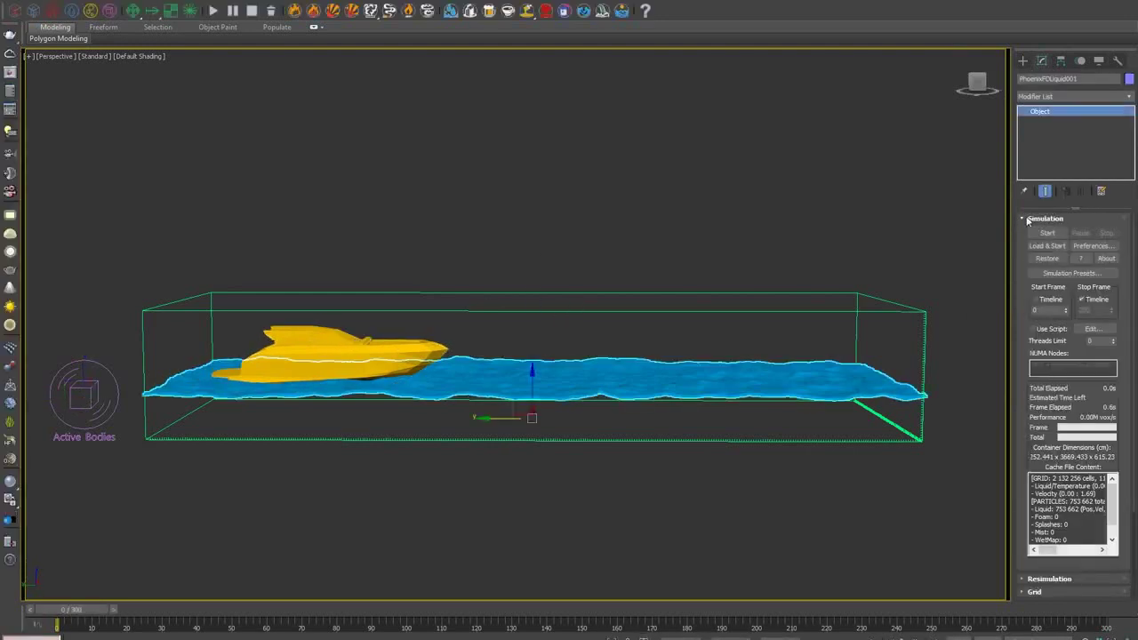
pyautogui.click(1031, 259)
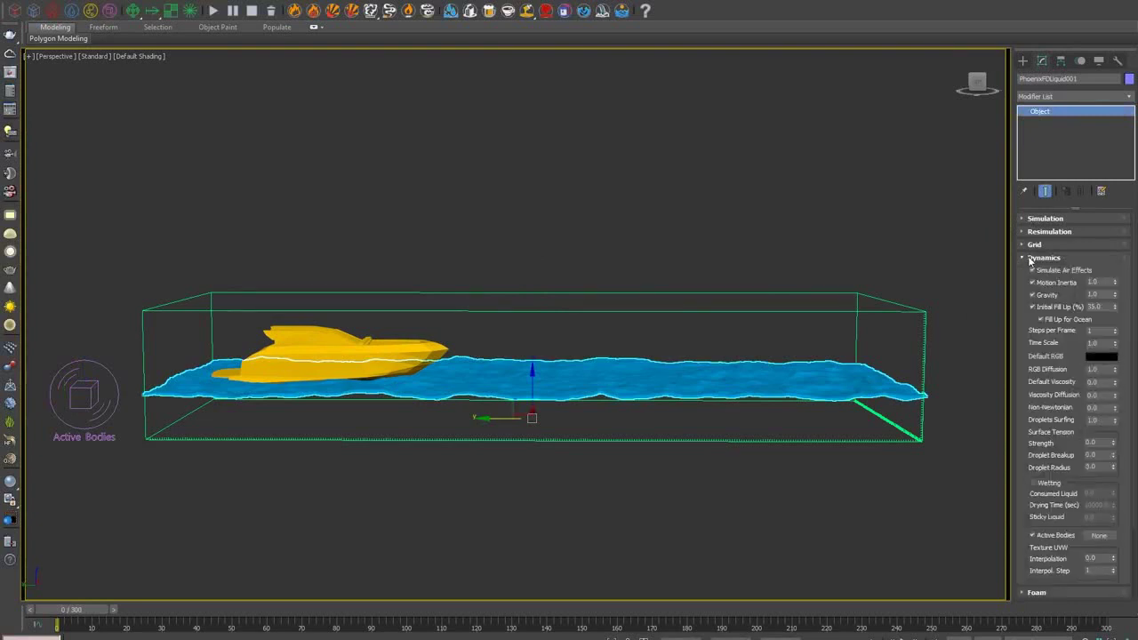
pyautogui.scroll(-2, 1056, 458)
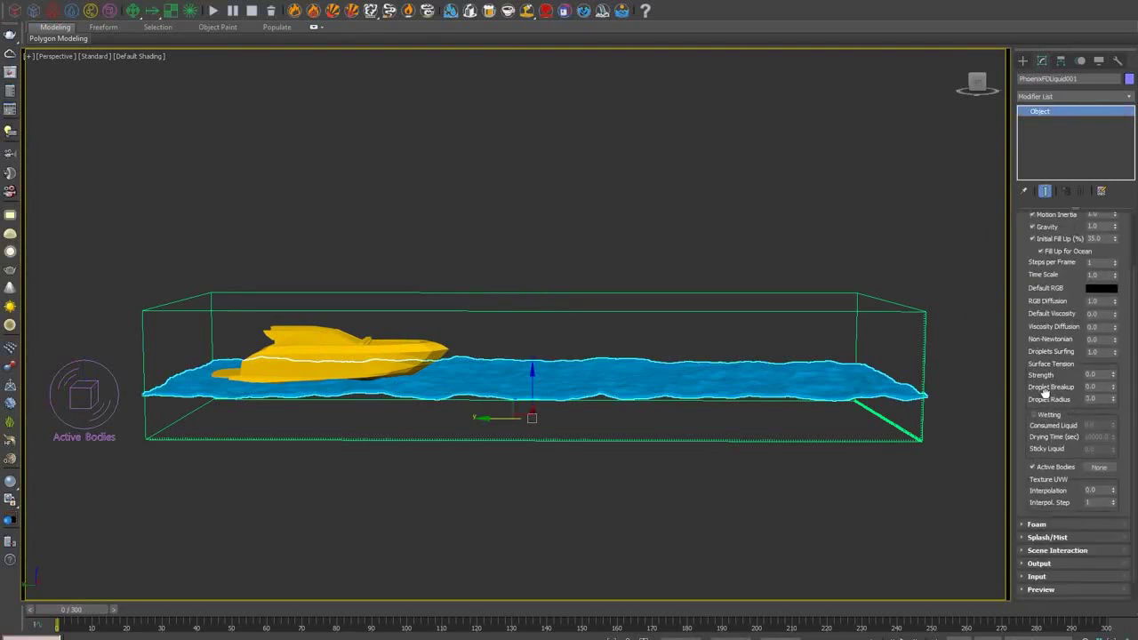
pyautogui.click(1099, 466)
pyautogui.click(85, 395)
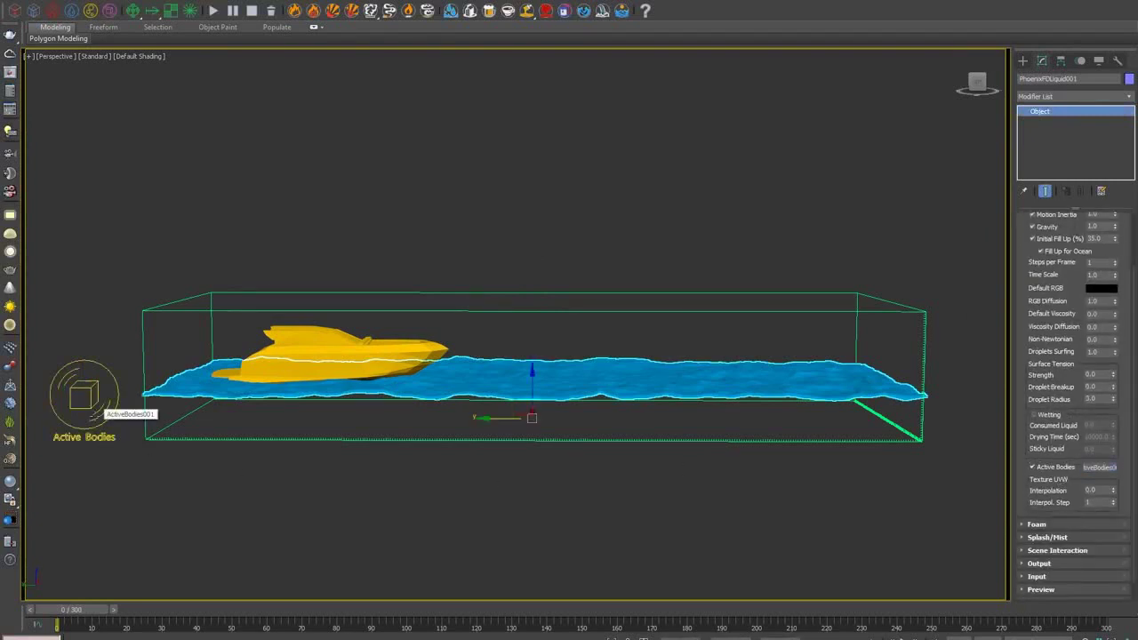
# - In the boat's Phoenix FD properties, apply the Ship Hull density preset and set the density to 400 kg/m3
pyautogui.click(320, 343)
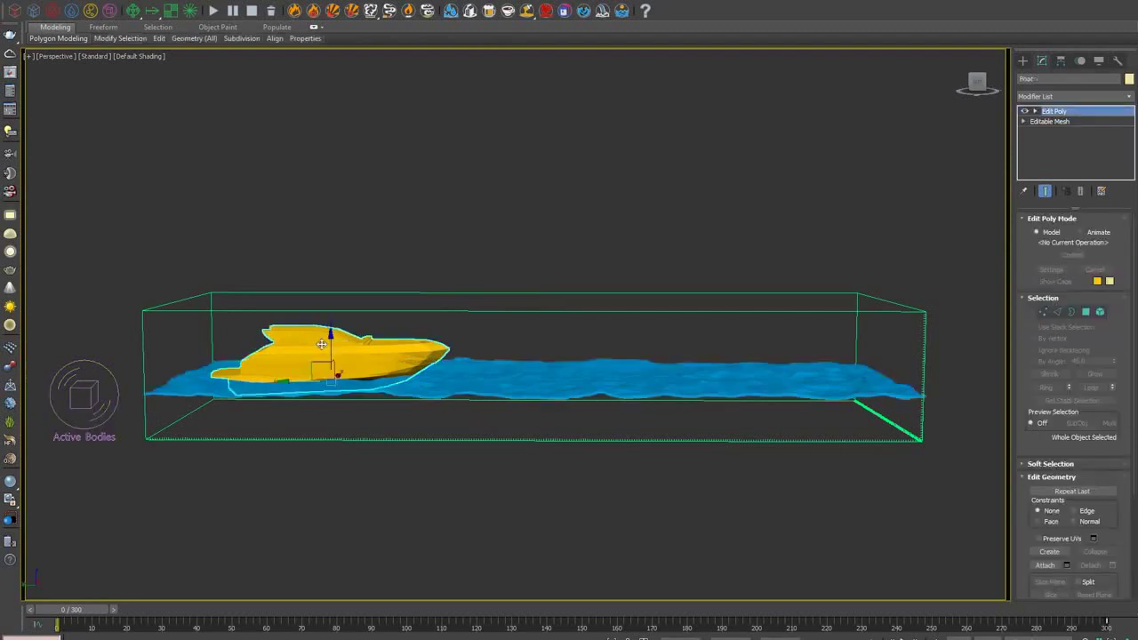
pyautogui.rightClick(318, 340)
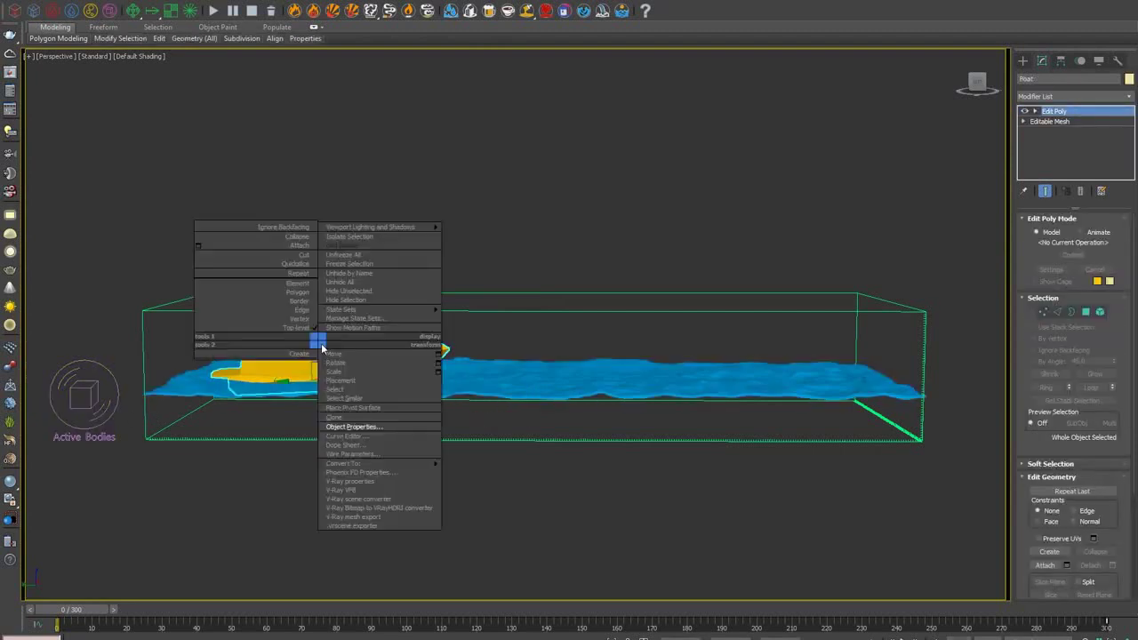
pyautogui.click(369, 472)
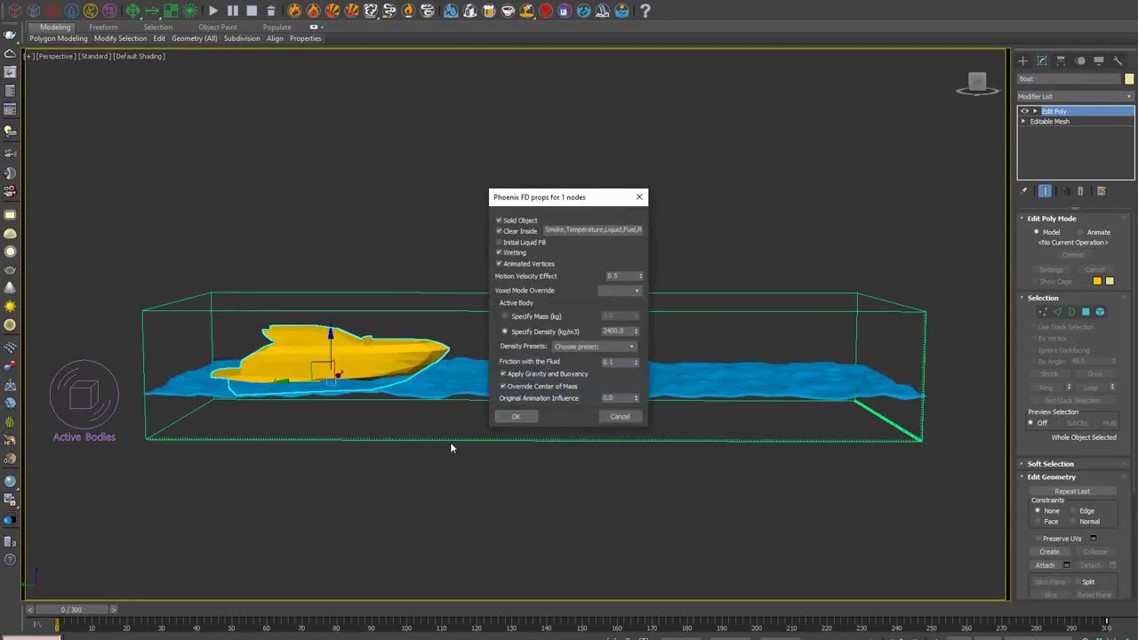
pyautogui.click(619, 347)
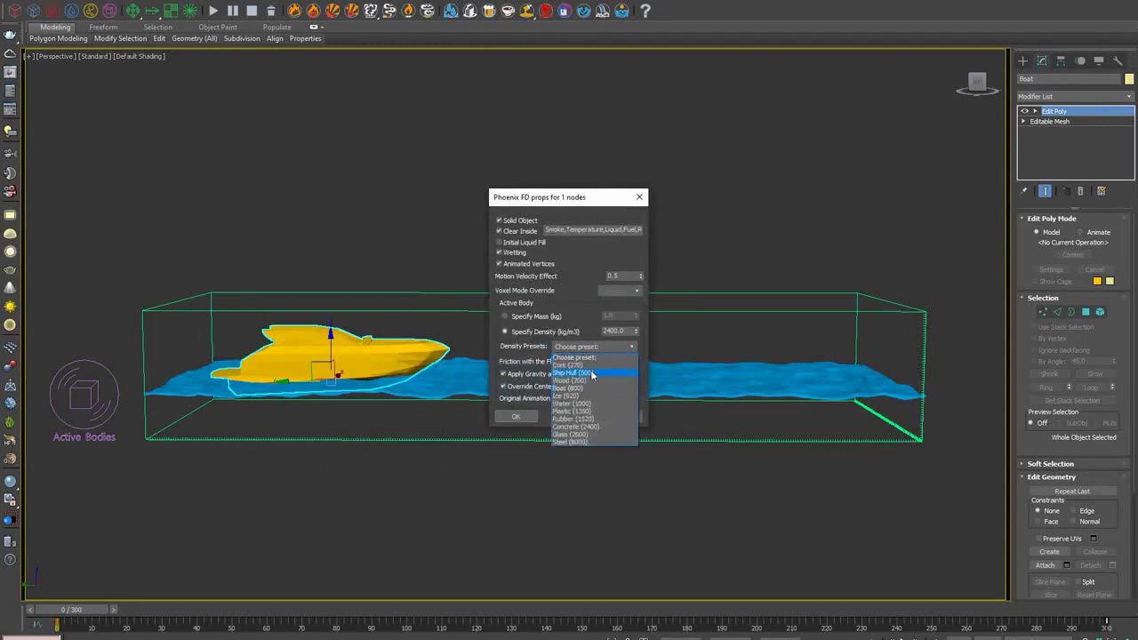
pyautogui.click(592, 373)
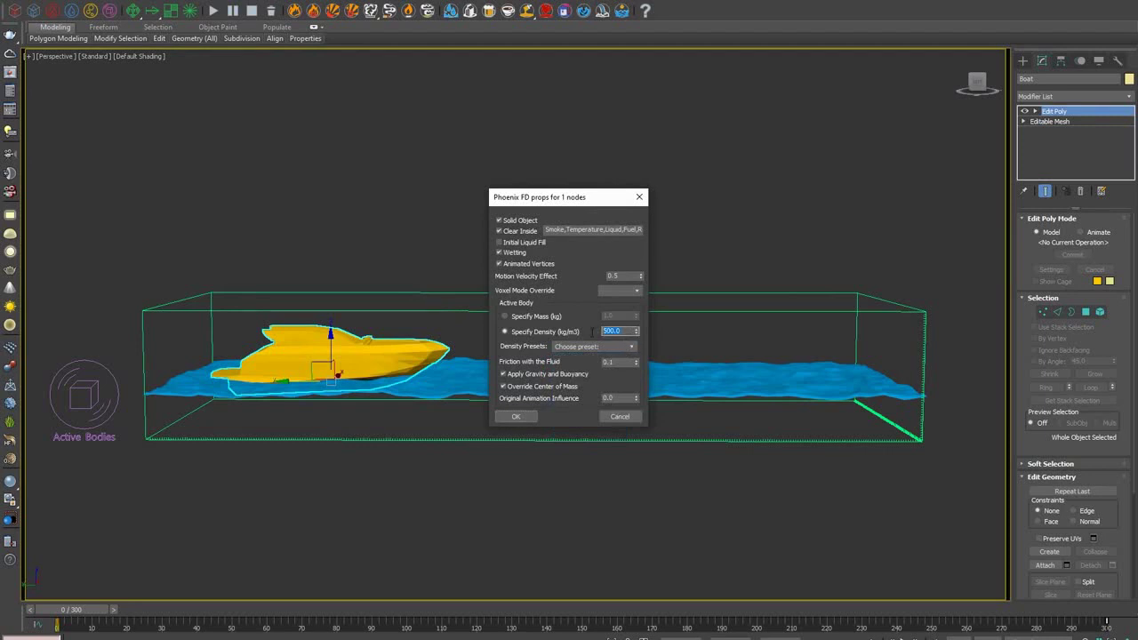
pyautogui.write('400')
pyautogui.click(517, 416)
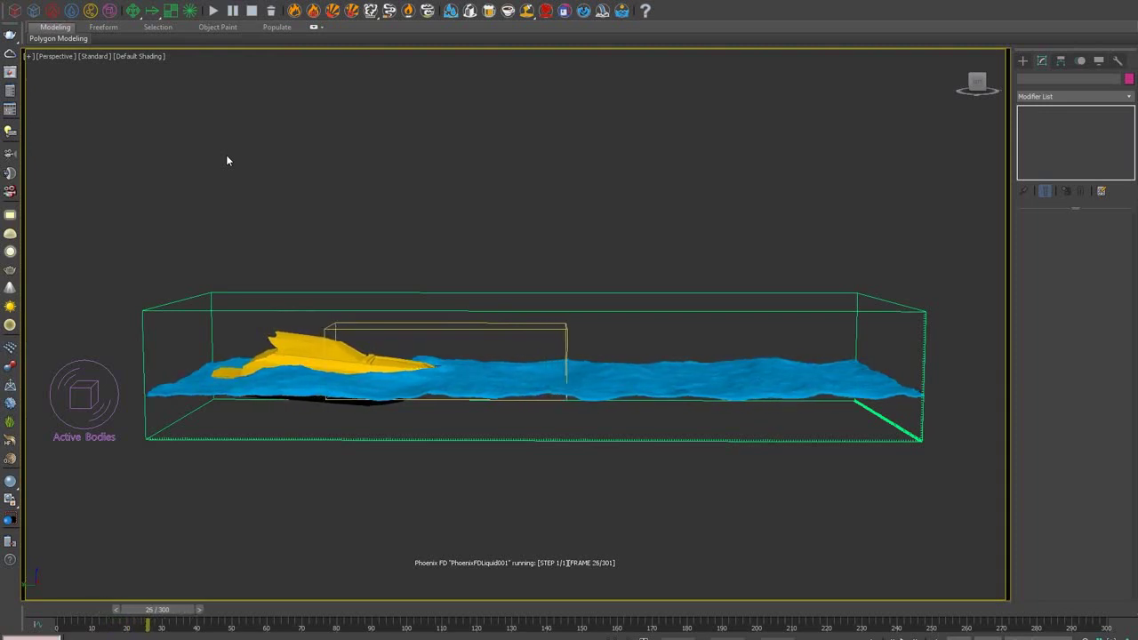
# - Stop the simulation and scrub around its last simulated frames to examine how the boat sits in the water
pyautogui.click(252, 11)
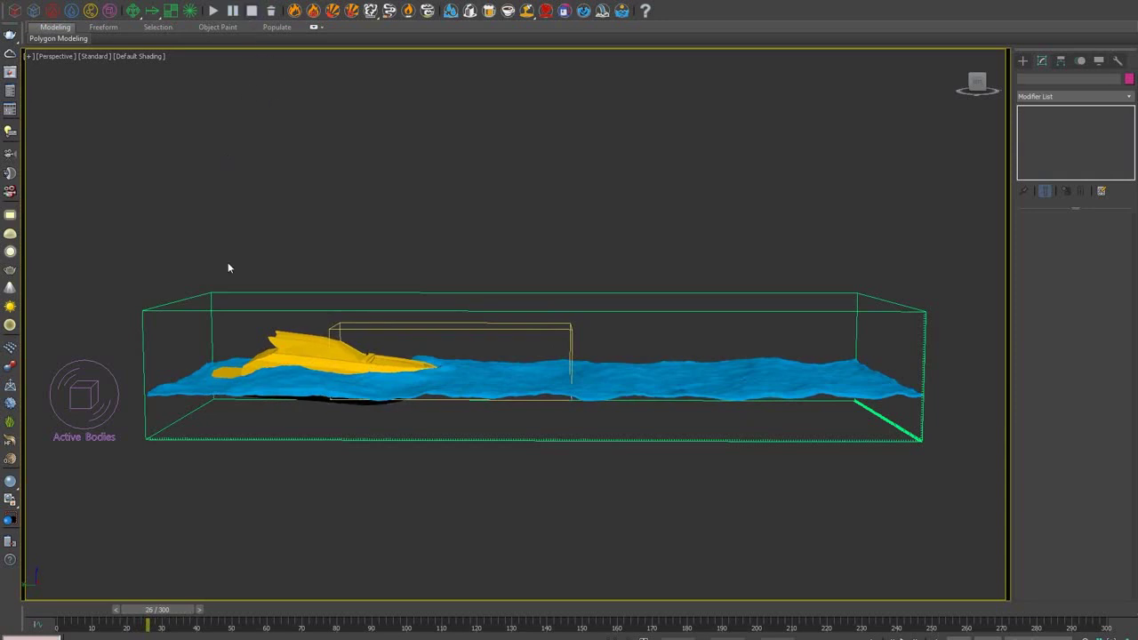
pyautogui.moveTo(171, 593)
pyautogui.mouseDown()
pyautogui.moveTo(92, 593)
pyautogui.moveTo(171, 597)
pyautogui.mouseUp()
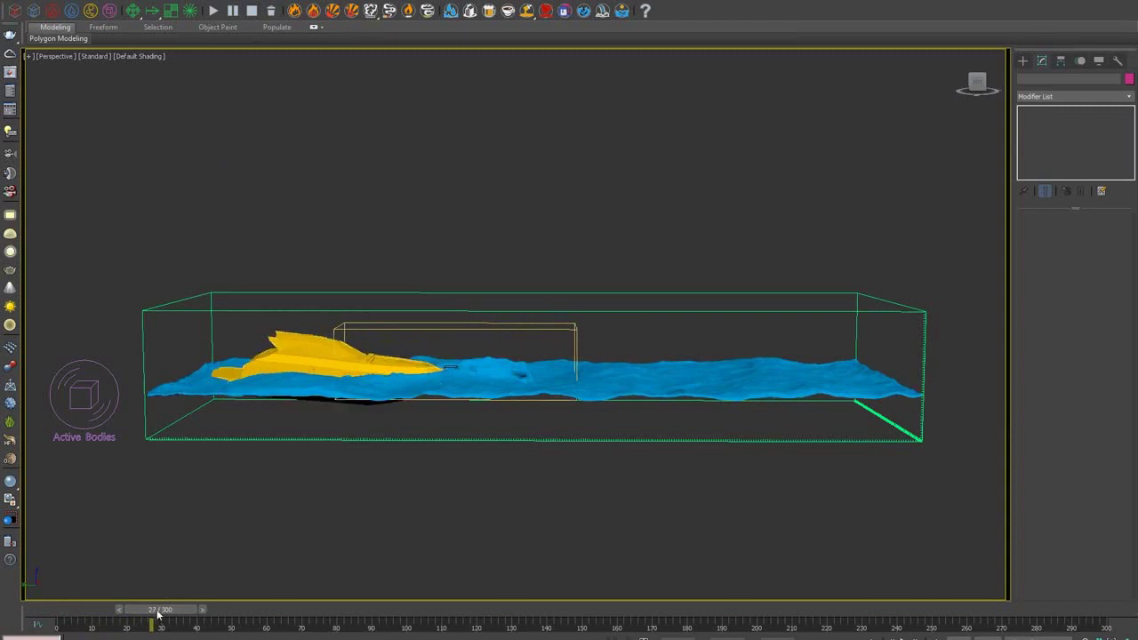
pyautogui.moveTo(155, 610)
pyautogui.mouseDown()
pyautogui.moveTo(89, 607)
pyautogui.moveTo(152, 609)
pyautogui.mouseUp()
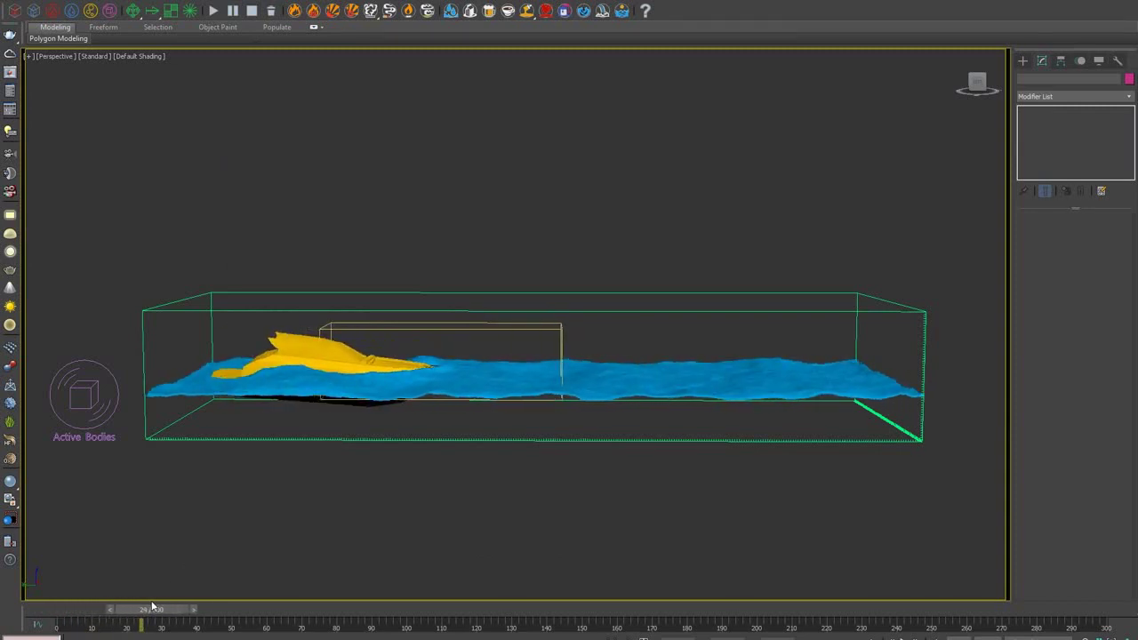
pyautogui.click(313, 364)
pyautogui.moveTo(161, 611); pyautogui.dragTo(144, 610)
# - Move the Boat.CenterOfMass gizmo slightly back along its Y axis toward the stern
pyautogui.click(279, 364)
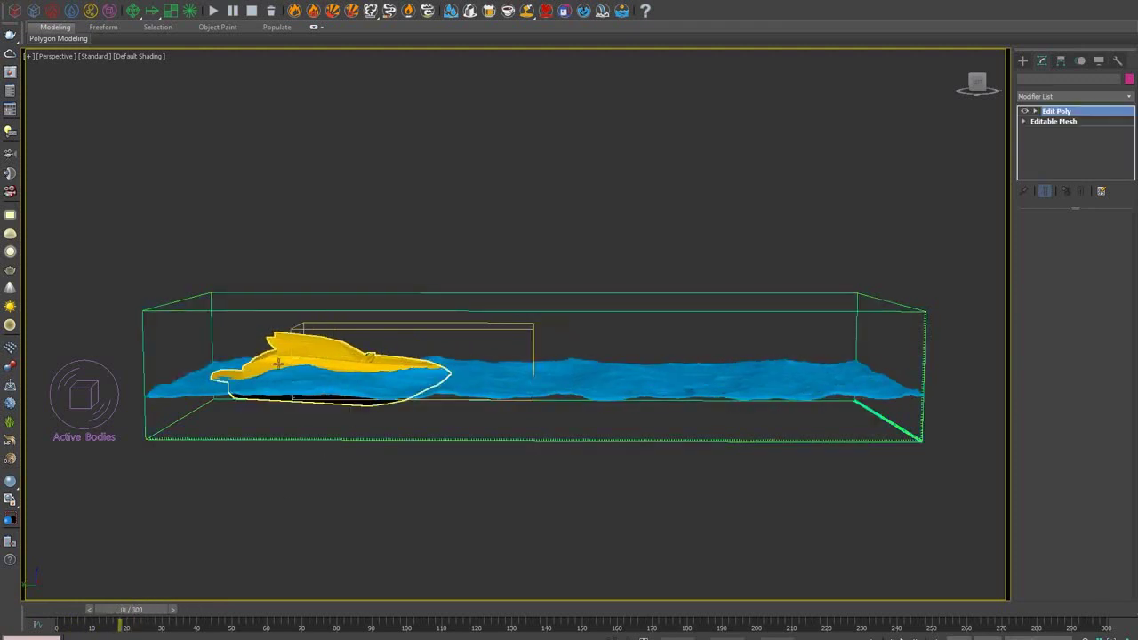
pyautogui.press('Delete')
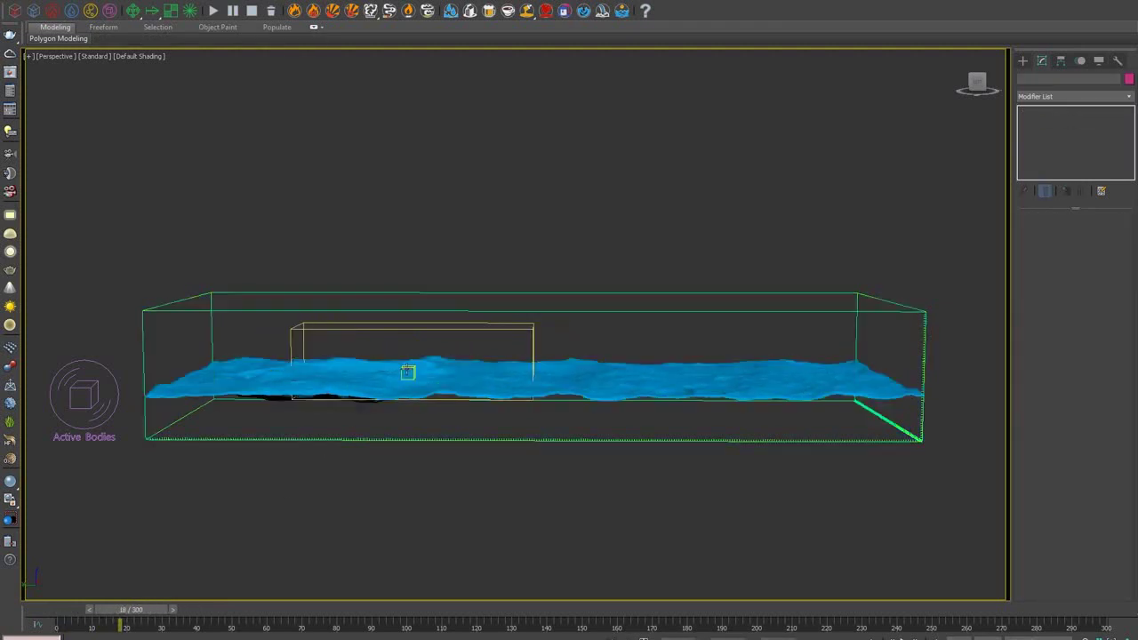
pyautogui.click(407, 372)
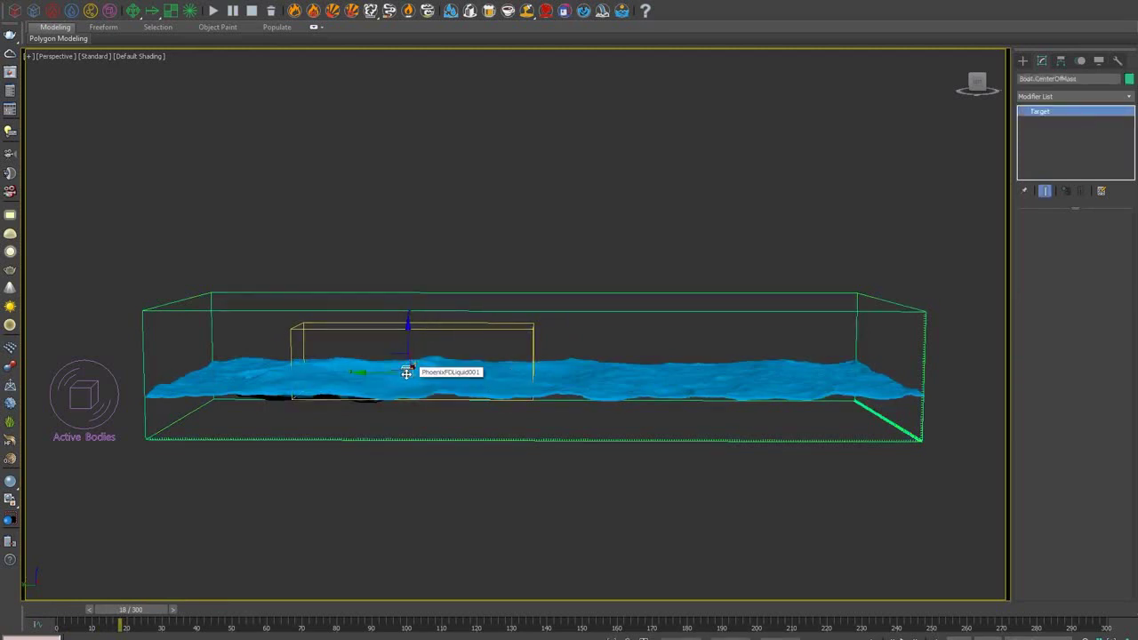
pyautogui.moveTo(381, 374); pyautogui.dragTo(372, 373)
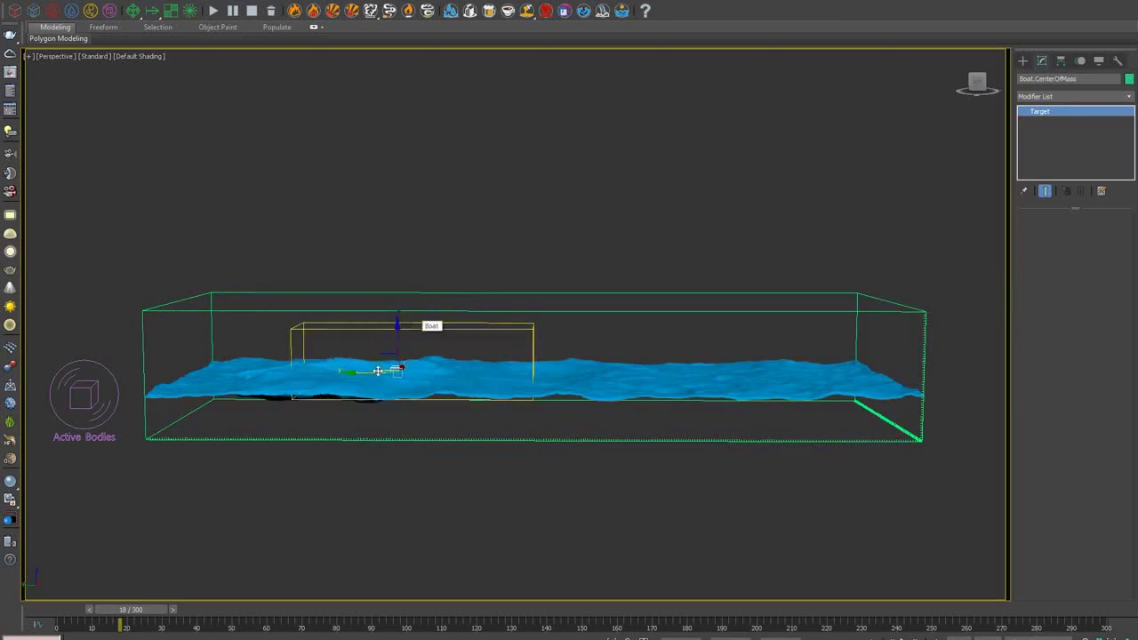
pyautogui.moveTo(377, 374); pyautogui.dragTo(374, 373)
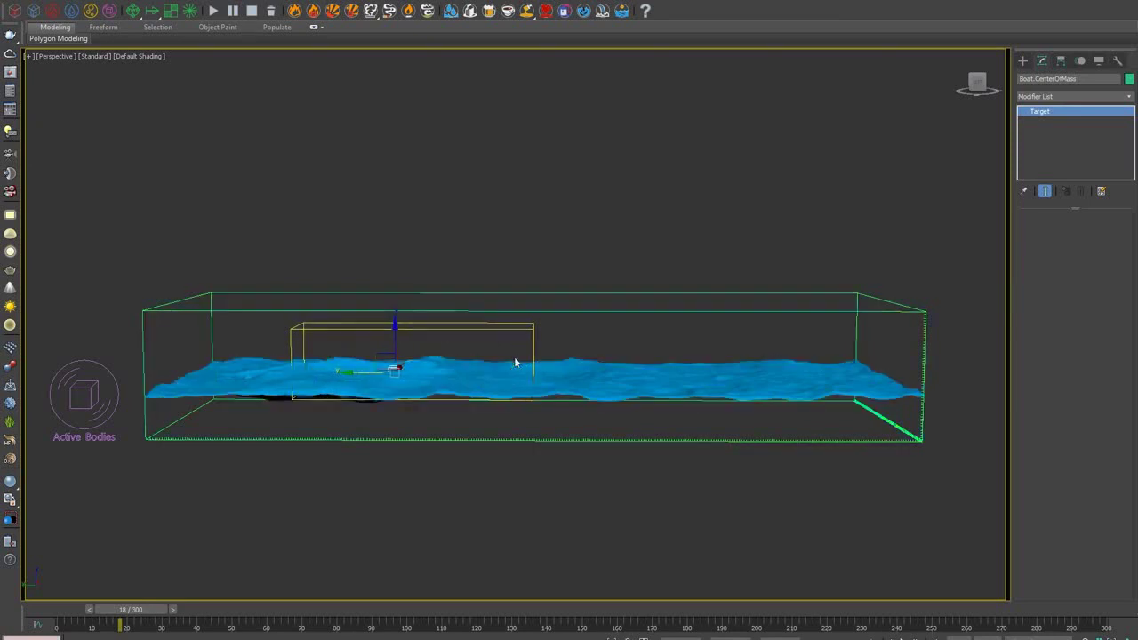
# - Set Original Animation Influence to 5 in the boat's Phoenix FD properties
pyautogui.click(444, 355)
pyautogui.rightClick(454, 326)
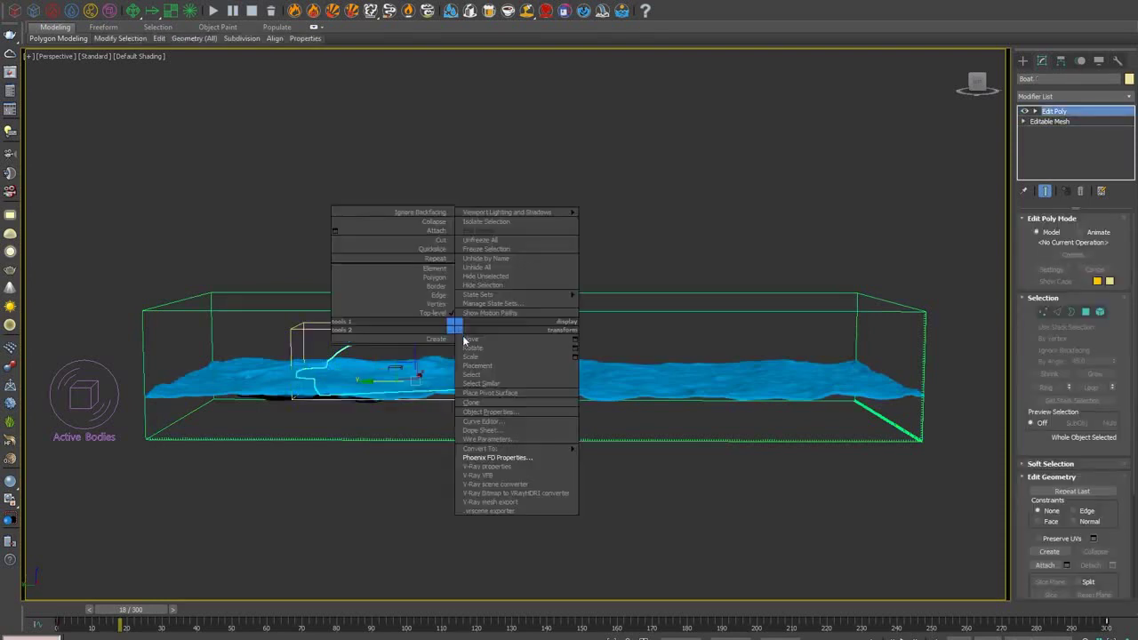
pyautogui.click(529, 457)
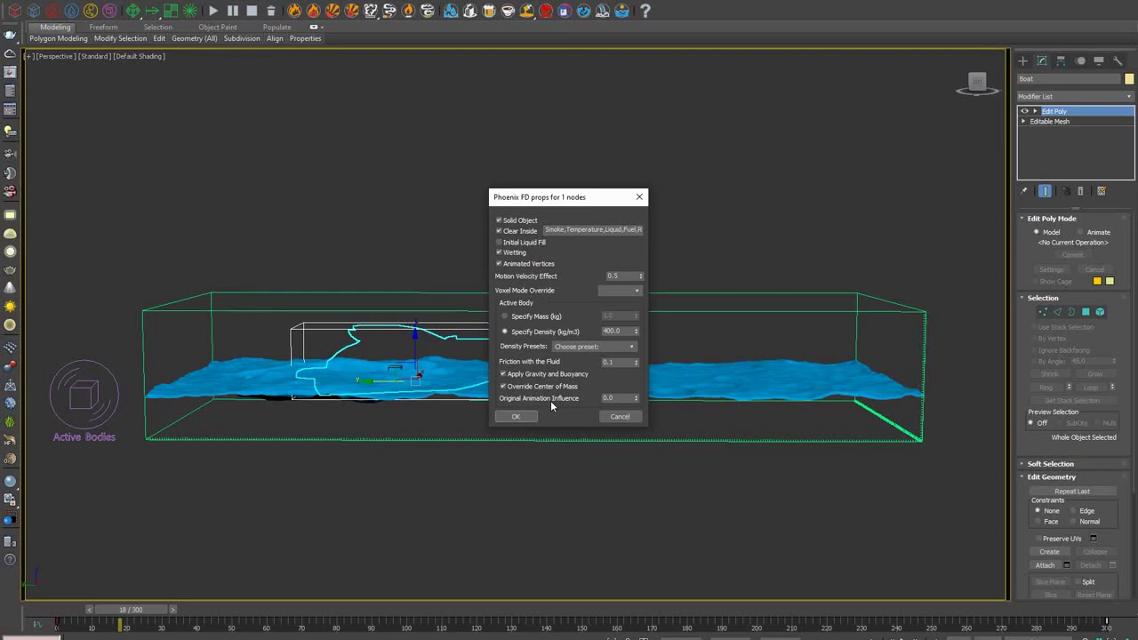
pyautogui.click(605, 399)
pyautogui.write('5')
pyautogui.click(531, 419)
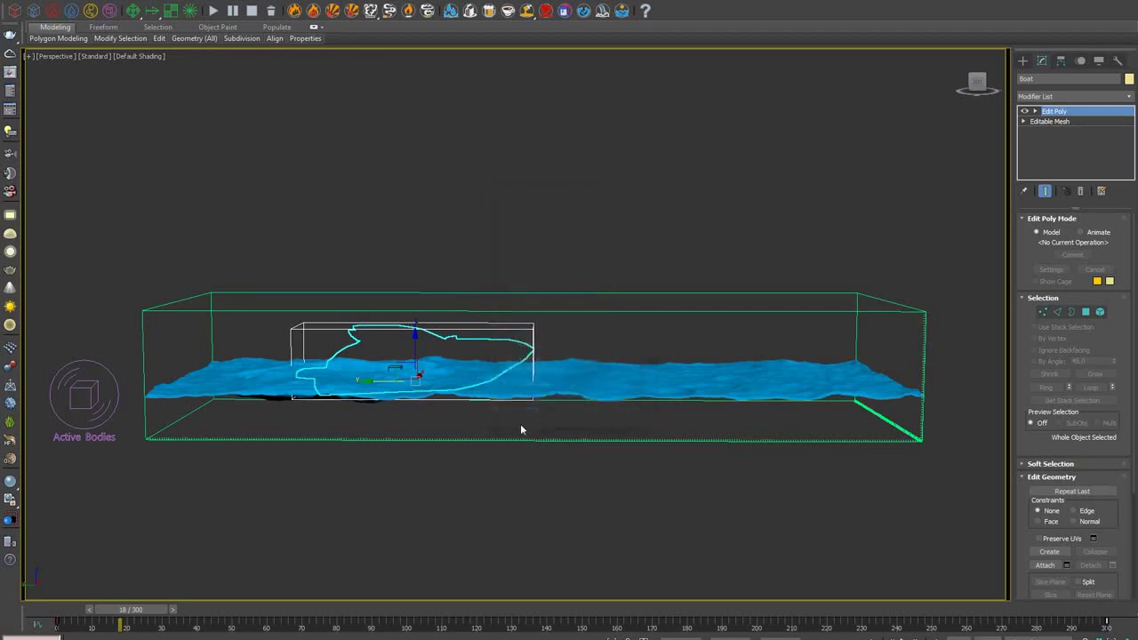
# - Run the liquid simulation and scrub back through the simulated frames to review the boat's motion
pyautogui.click(214, 11)
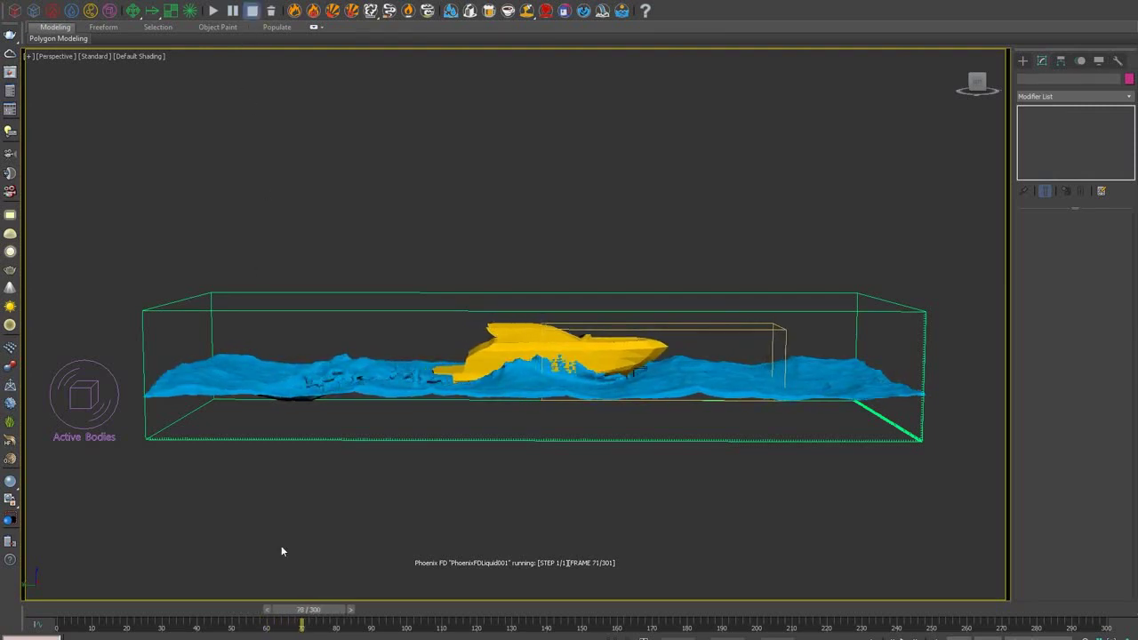
pyautogui.moveTo(317, 609)
pyautogui.mouseDown()
pyautogui.moveTo(116, 605)
pyautogui.moveTo(290, 590)
pyautogui.moveTo(304, 611)
pyautogui.mouseUp()
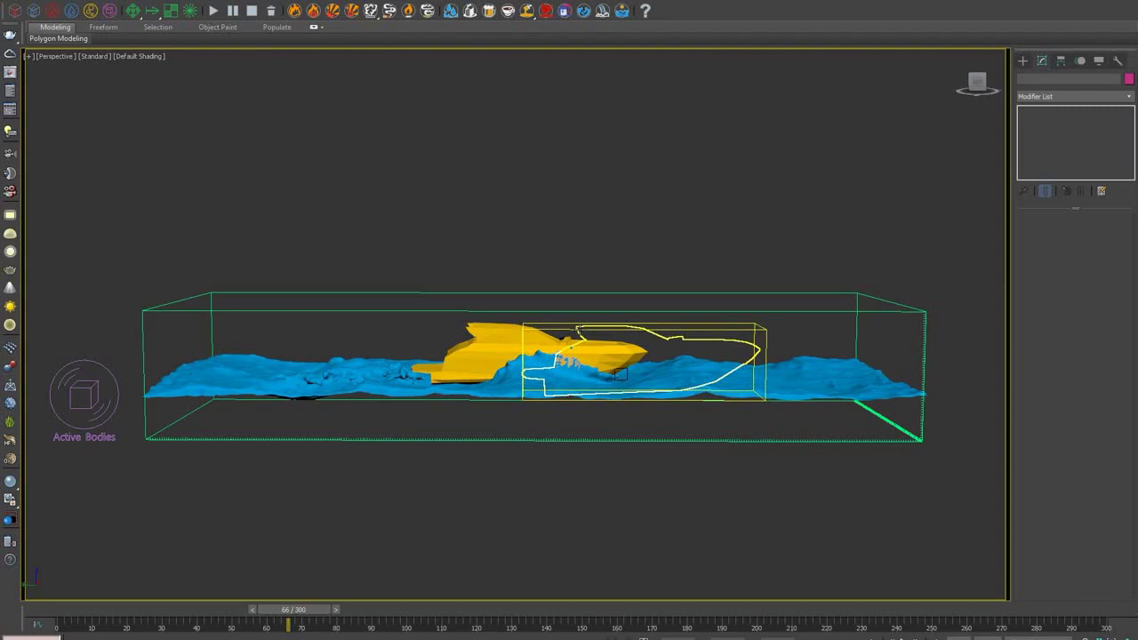
pyautogui.moveTo(294, 609); pyautogui.dragTo(236, 609)
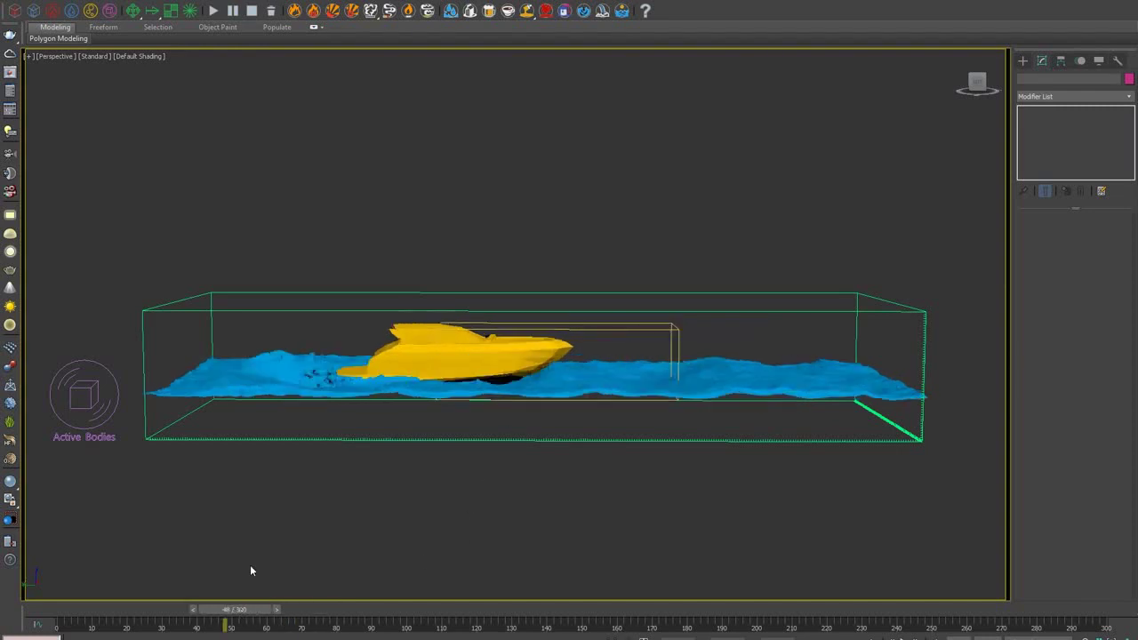
# - Open 03_ActiveBodies_FloodScene.max without saving the boat scene, and preview its flood simulation along the timeline
pyautogui.click(15, 8)
pyautogui.click(29, 23)
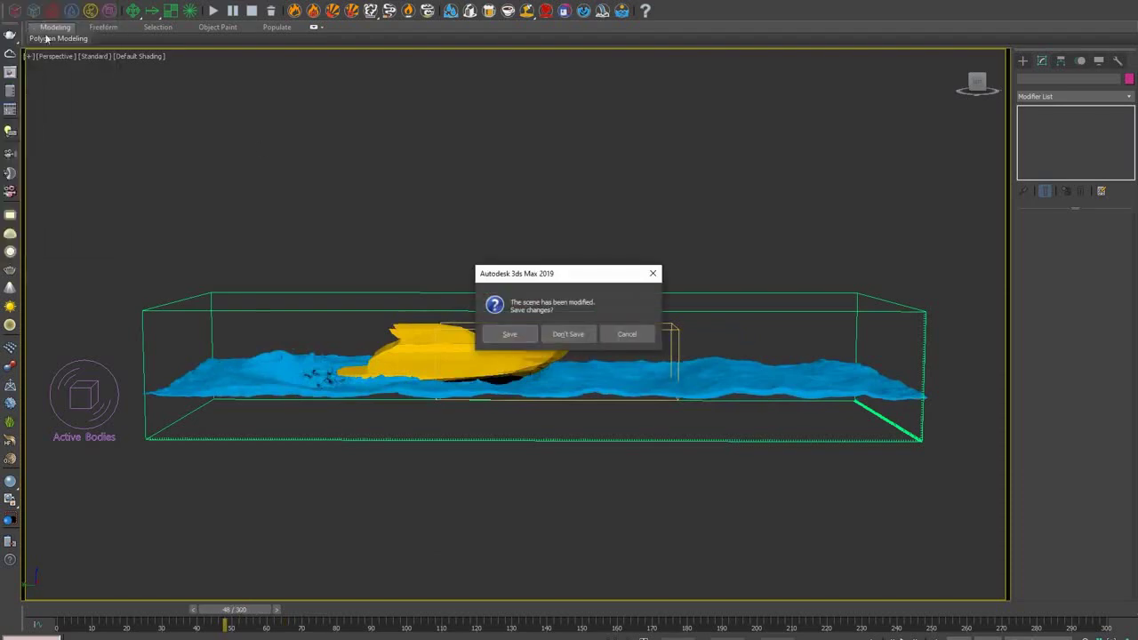
pyautogui.click(565, 334)
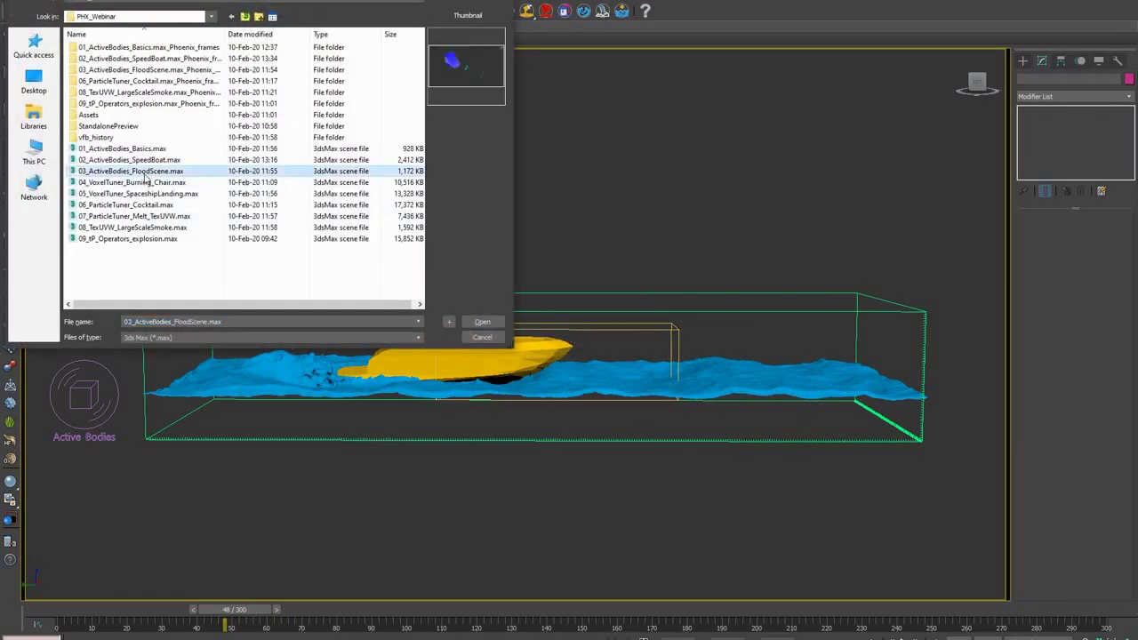
pyautogui.click(498, 321)
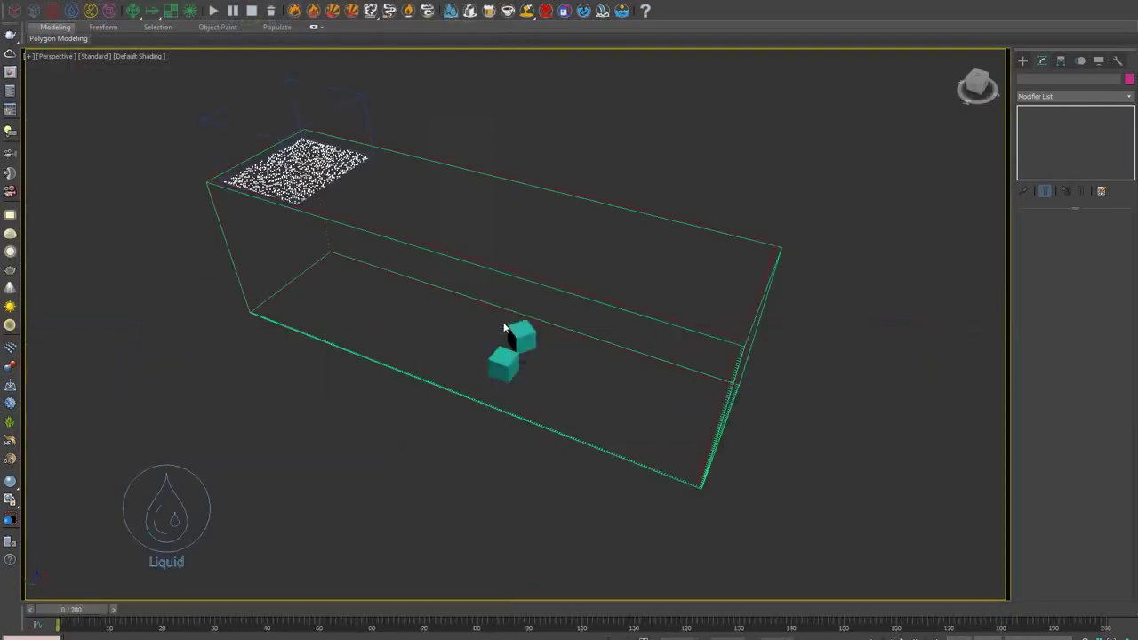
pyautogui.moveTo(74, 610); pyautogui.dragTo(327, 601)
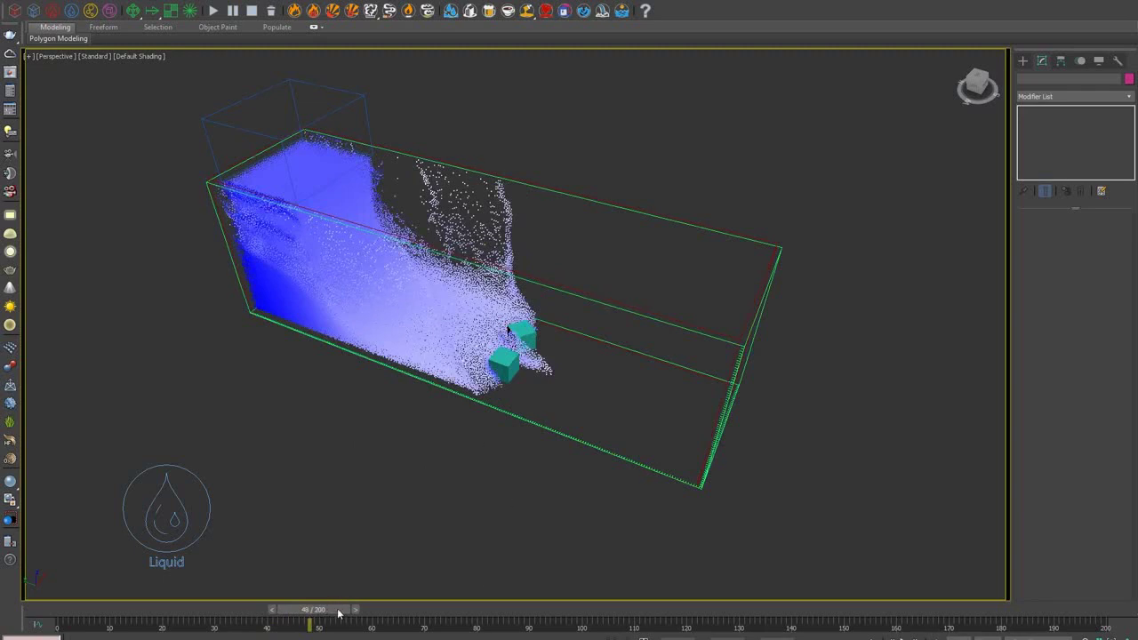
pyautogui.press('Home')
# - Create an Active Bodies node above the Liquid source icon and add both teal boxes to its include list
pyautogui.click(108, 12)
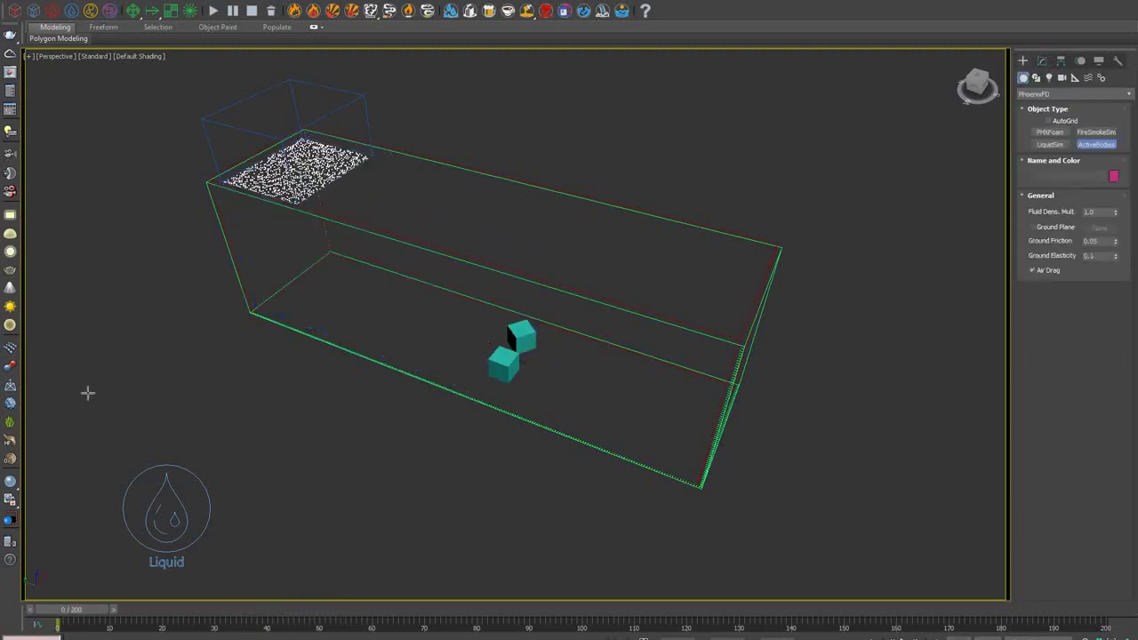
pyautogui.moveTo(140, 416); pyautogui.dragTo(166, 434)
pyautogui.click(1046, 62)
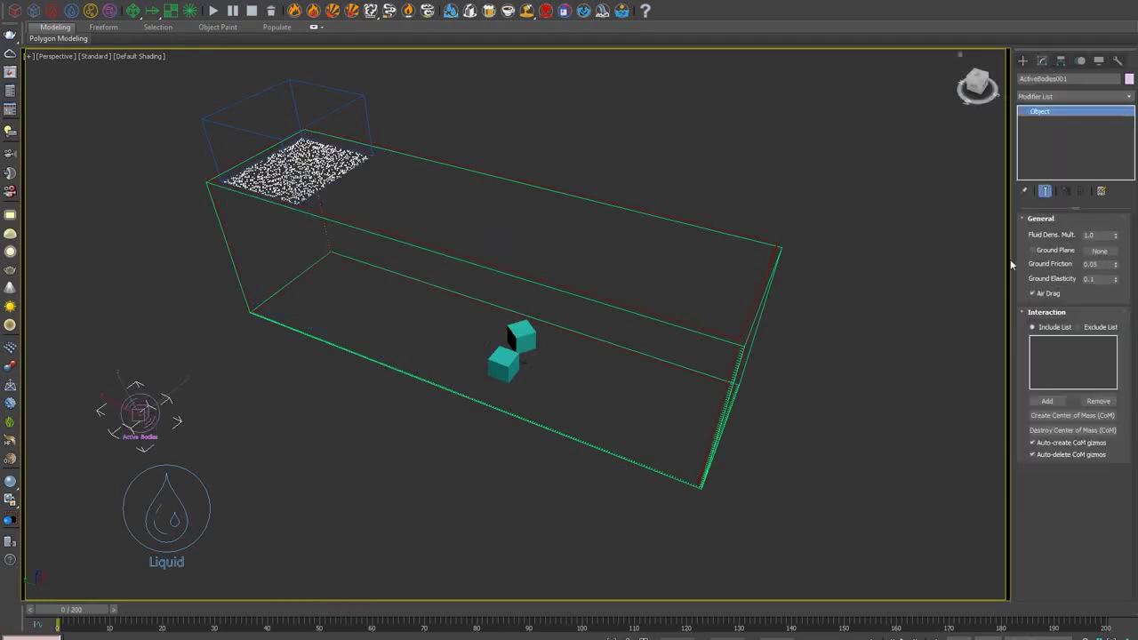
pyautogui.click(1047, 401)
pyautogui.click(506, 366)
pyautogui.click(1033, 401)
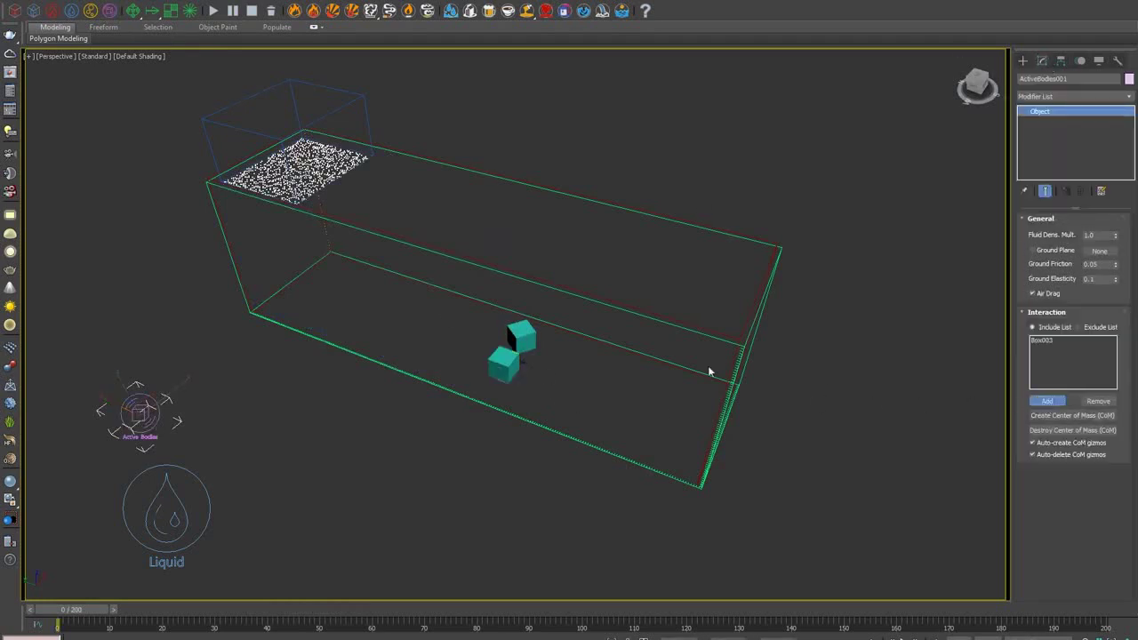
pyautogui.click(538, 327)
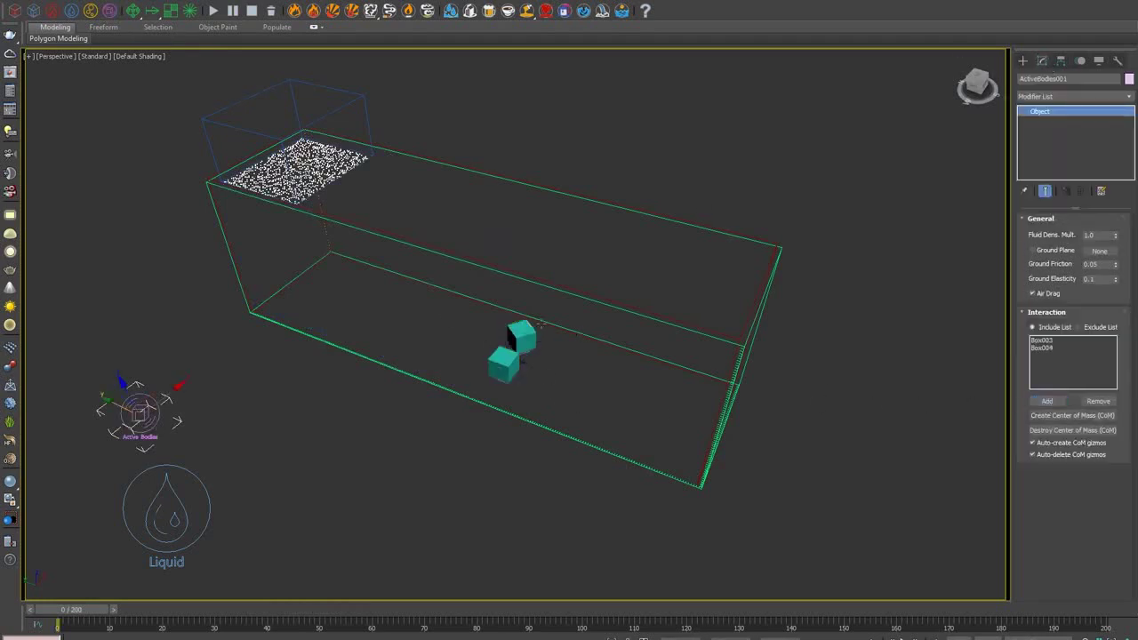
# - Assign ActiveBodies001 to the Active Bodies slot in the flood simulator's Dynamics settings
pyautogui.click(727, 414)
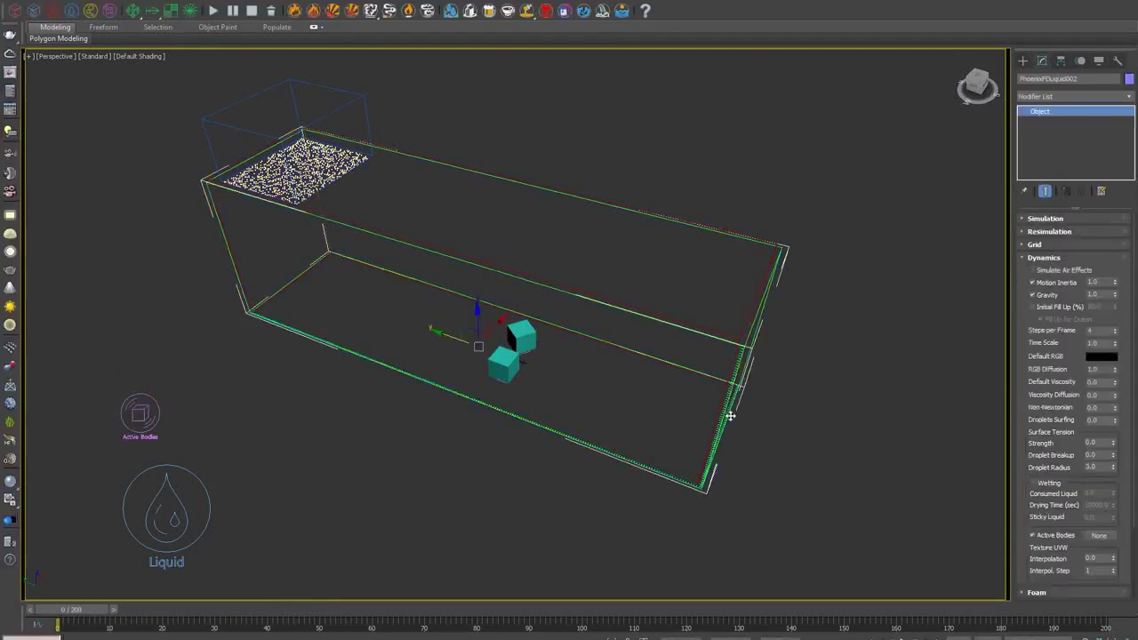
pyautogui.scroll(-2, 1014, 369)
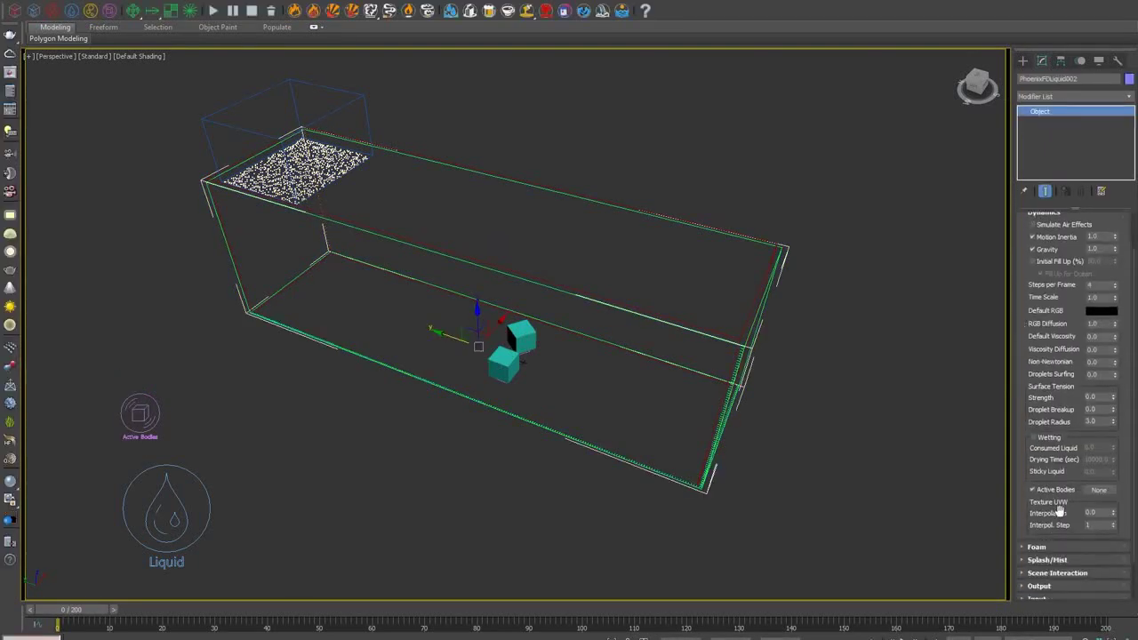
pyautogui.click(1099, 489)
pyautogui.click(140, 413)
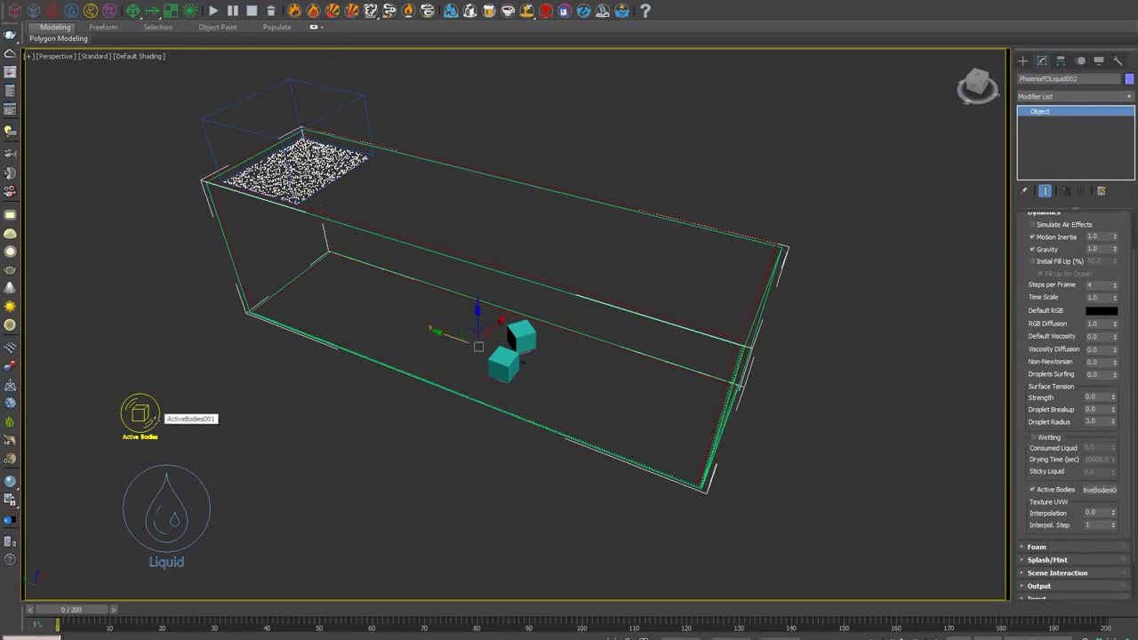
# - Run the flood simulation for about 20 frames, stop it, and scrub back to frame 0
pyautogui.click(214, 10)
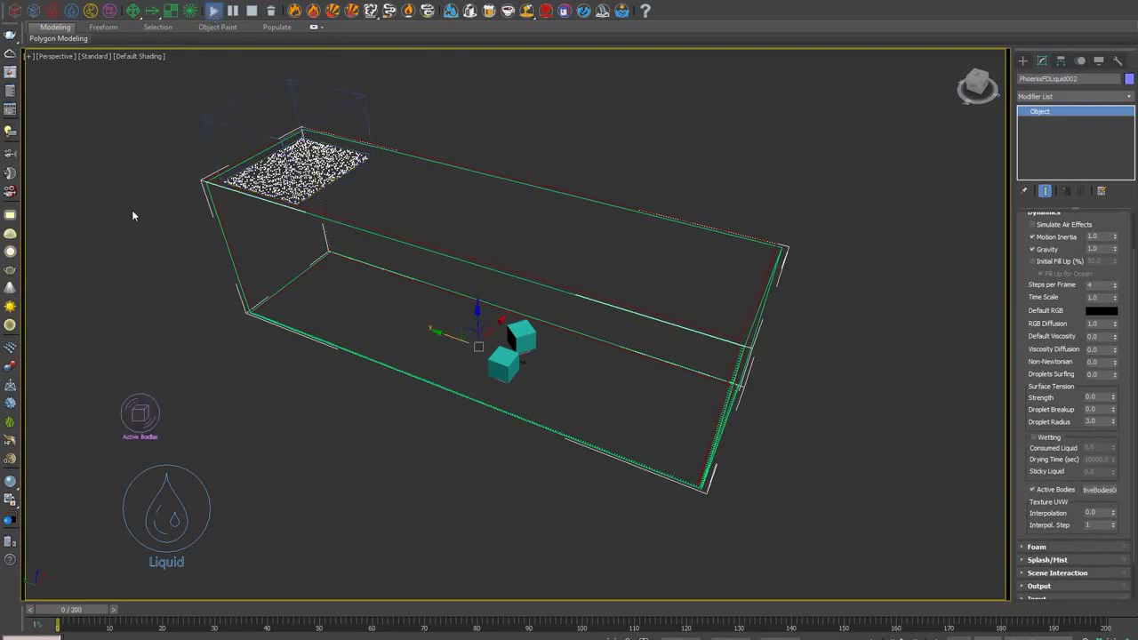
pyautogui.click(132, 210)
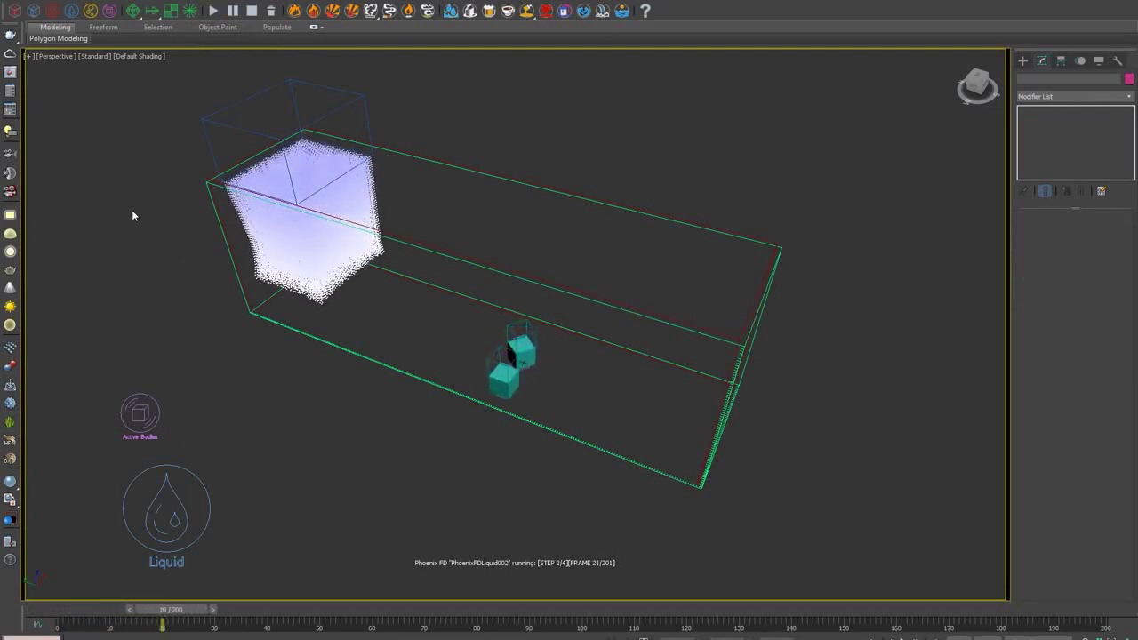
pyautogui.click(251, 11)
pyautogui.moveTo(206, 605)
pyautogui.mouseDown()
pyautogui.moveTo(106, 608)
pyautogui.moveTo(183, 608)
pyautogui.mouseUp()
pyautogui.moveTo(64, 606); pyautogui.dragTo(34, 601)
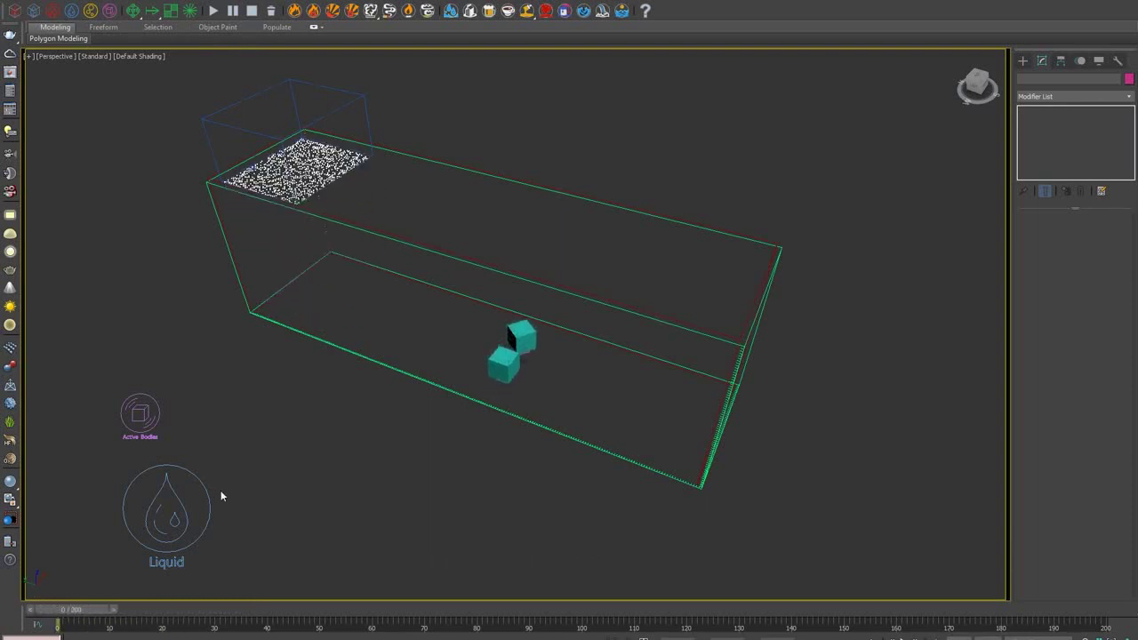
# - Draw a plane about 8168 by 2969 units covering the floor beneath the flood simulator and both boxes
pyautogui.click(1022, 60)
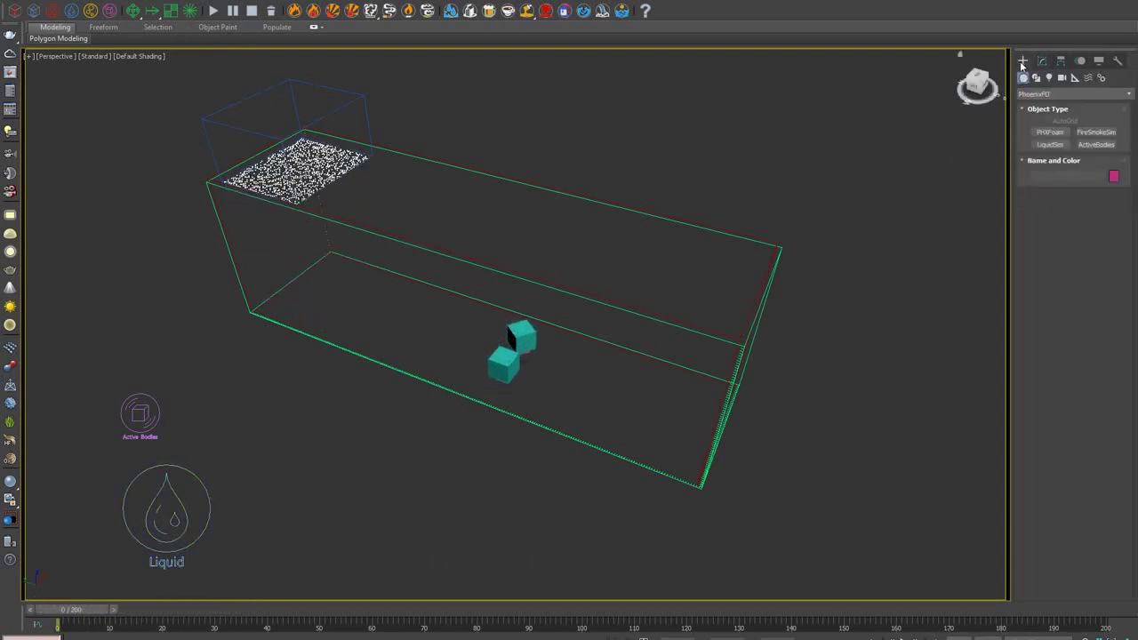
pyautogui.click(1033, 94)
pyautogui.click(1029, 105)
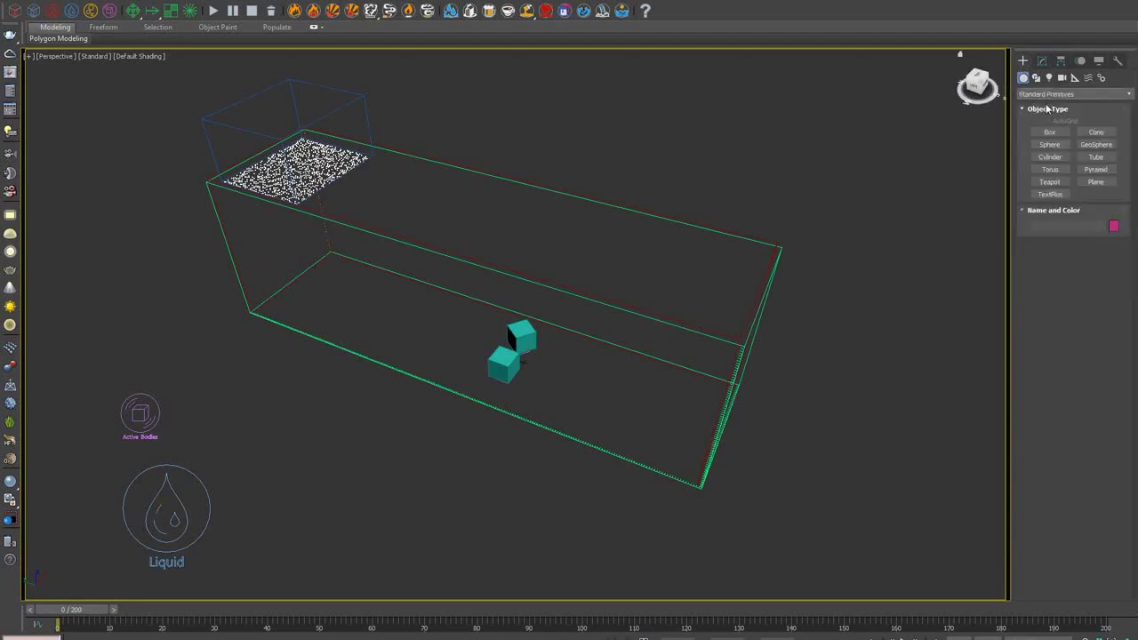
pyautogui.click(1095, 181)
pyautogui.moveTo(231, 316); pyautogui.dragTo(751, 363)
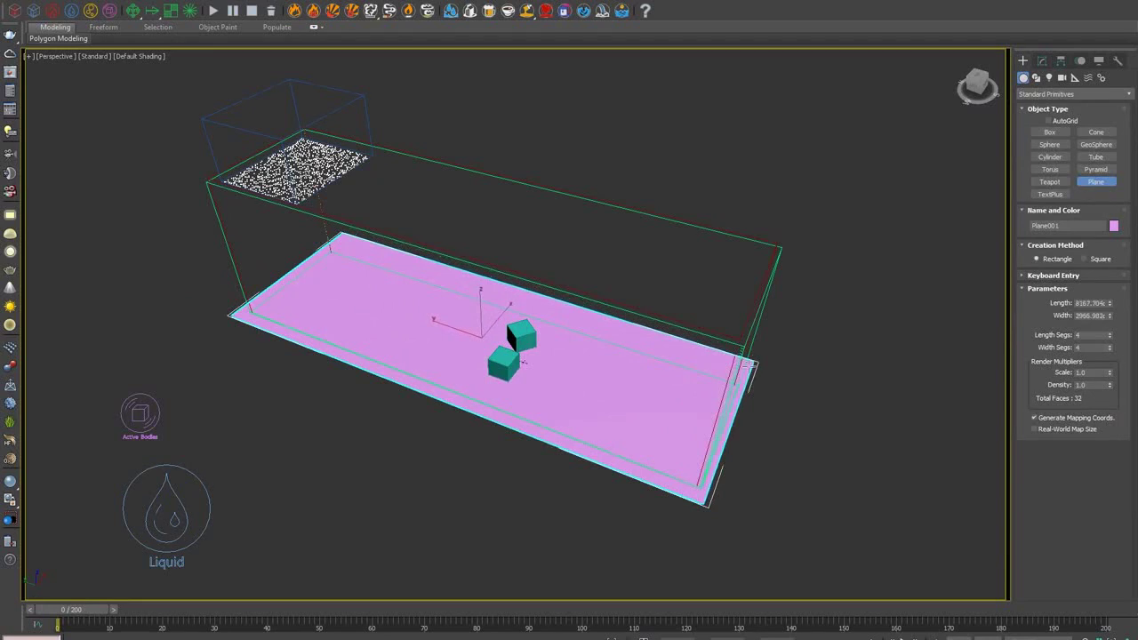
# - Enable Ground Plane in the Active Bodies node's General settings and assign Plane001 to it
pyautogui.click(1042, 60)
pyautogui.click(140, 414)
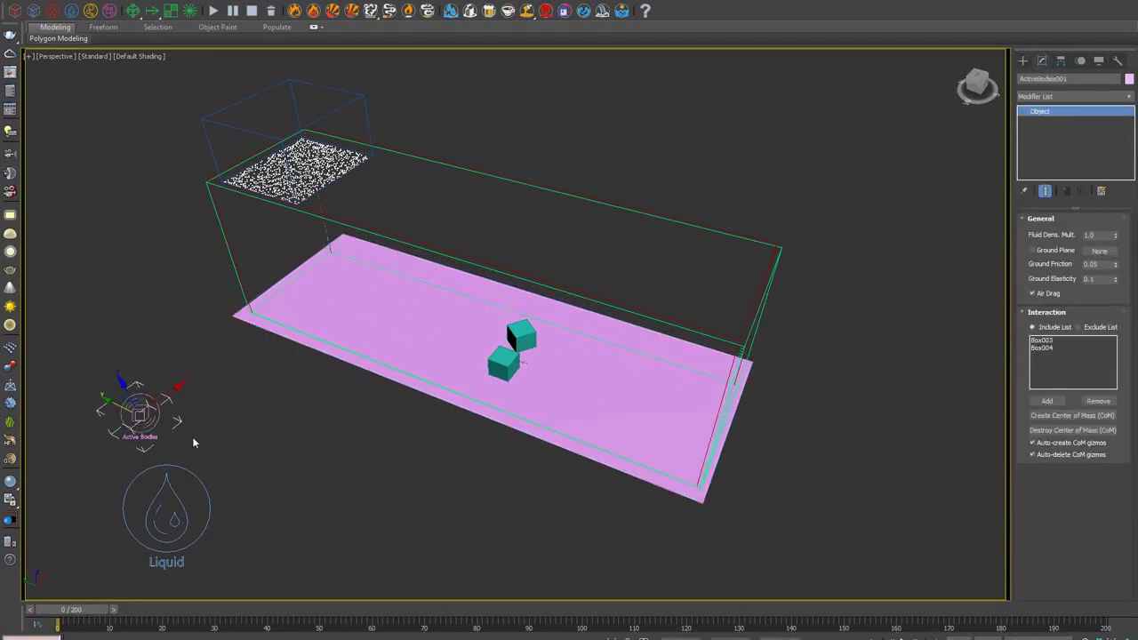
pyautogui.click(1049, 255)
pyautogui.click(1099, 250)
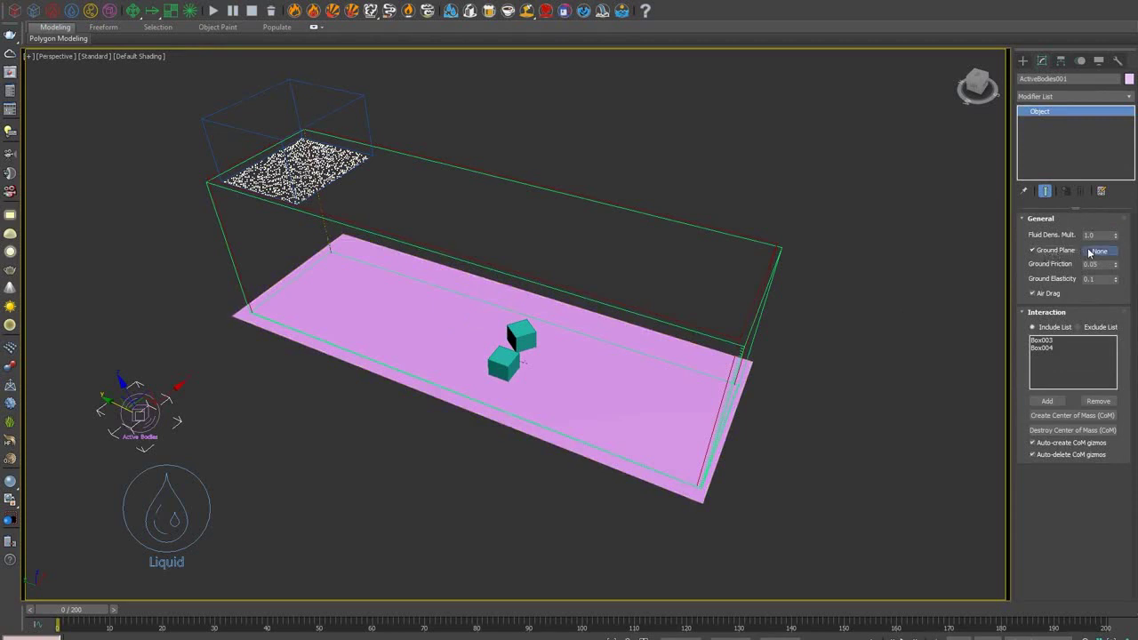
pyautogui.click(651, 436)
# - Run the flood simulation to about frame 74, then scrub back to frame 33
pyautogui.click(213, 11)
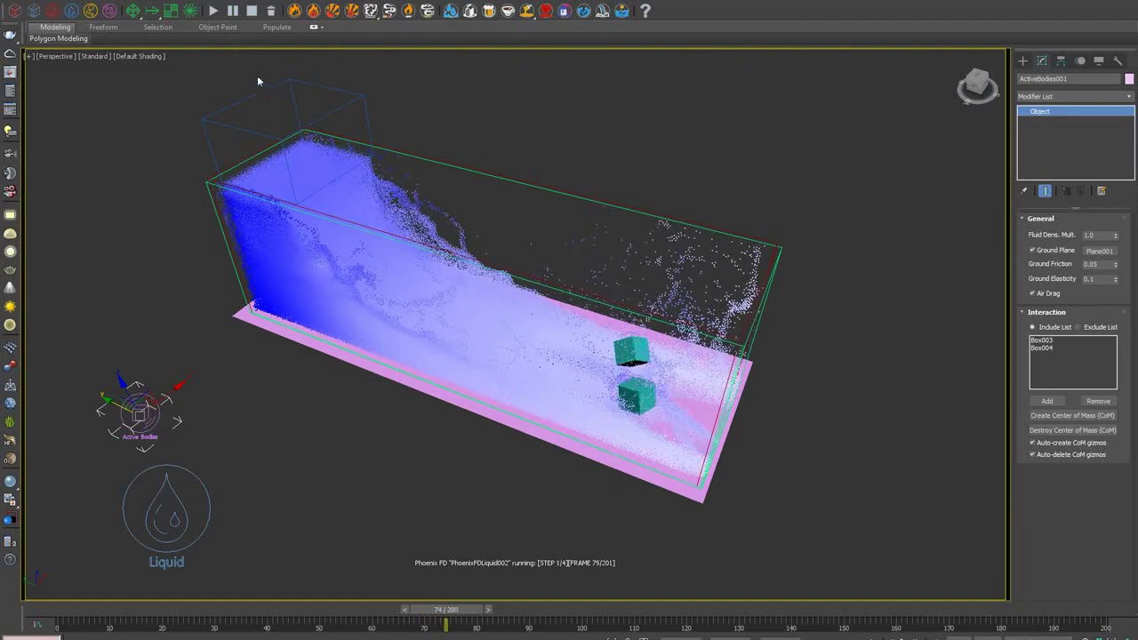
pyautogui.moveTo(444, 609); pyautogui.dragTo(253, 604)
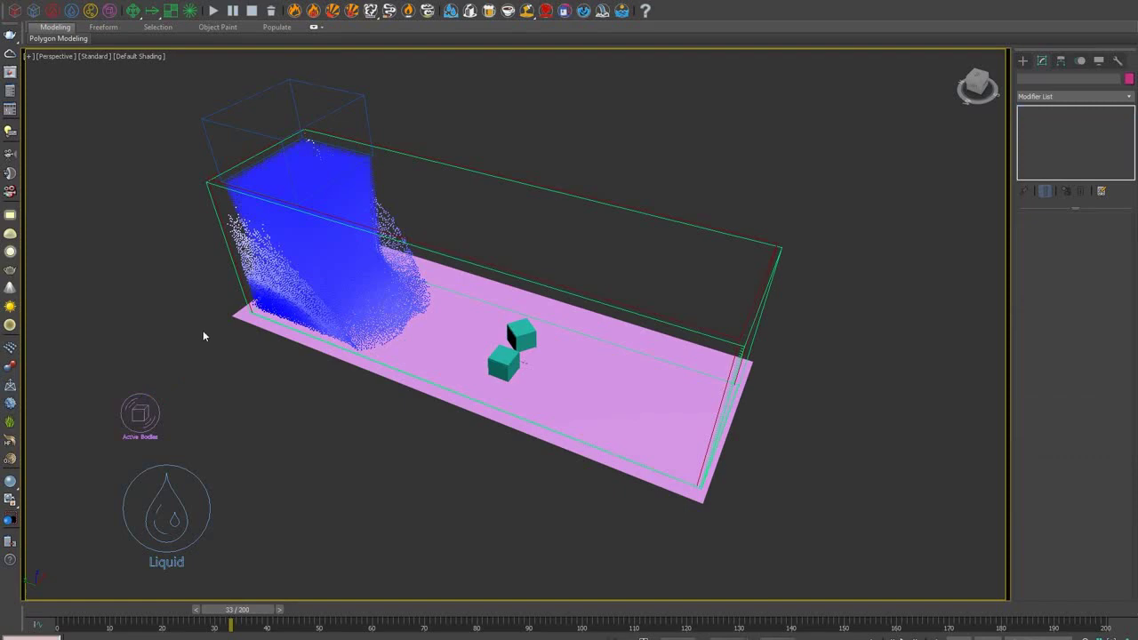
# - Open 04_VoxelTuner_Burning_Chair.max without saving the flood scene, and preview its fire along the timeline to frame 17
pyautogui.click(16, 0)
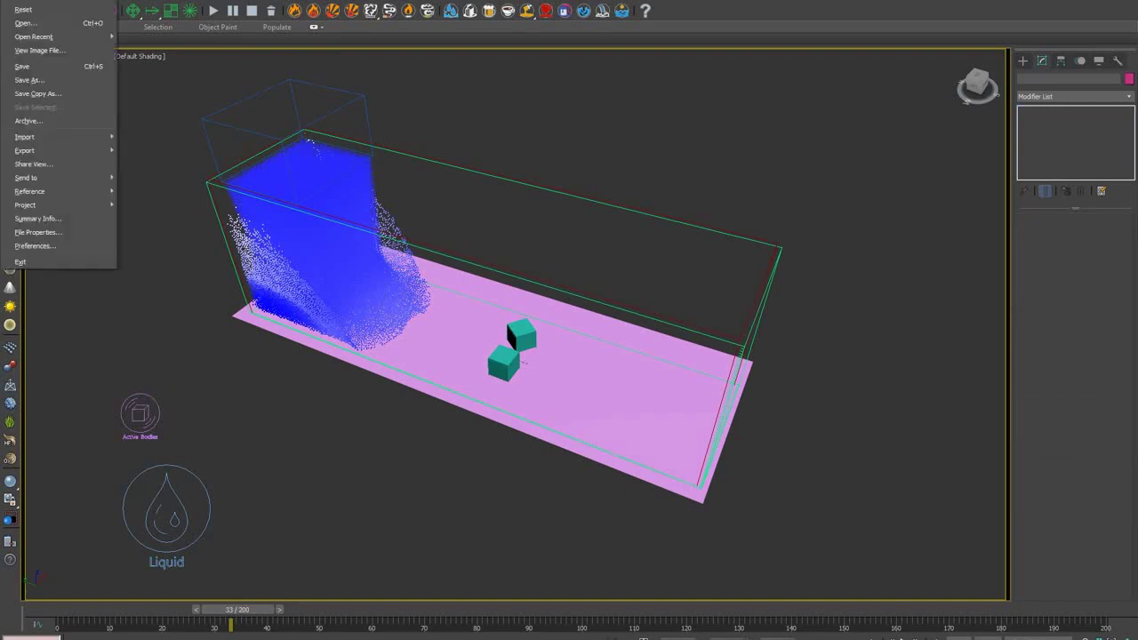
pyautogui.click(25, 24)
pyautogui.click(582, 337)
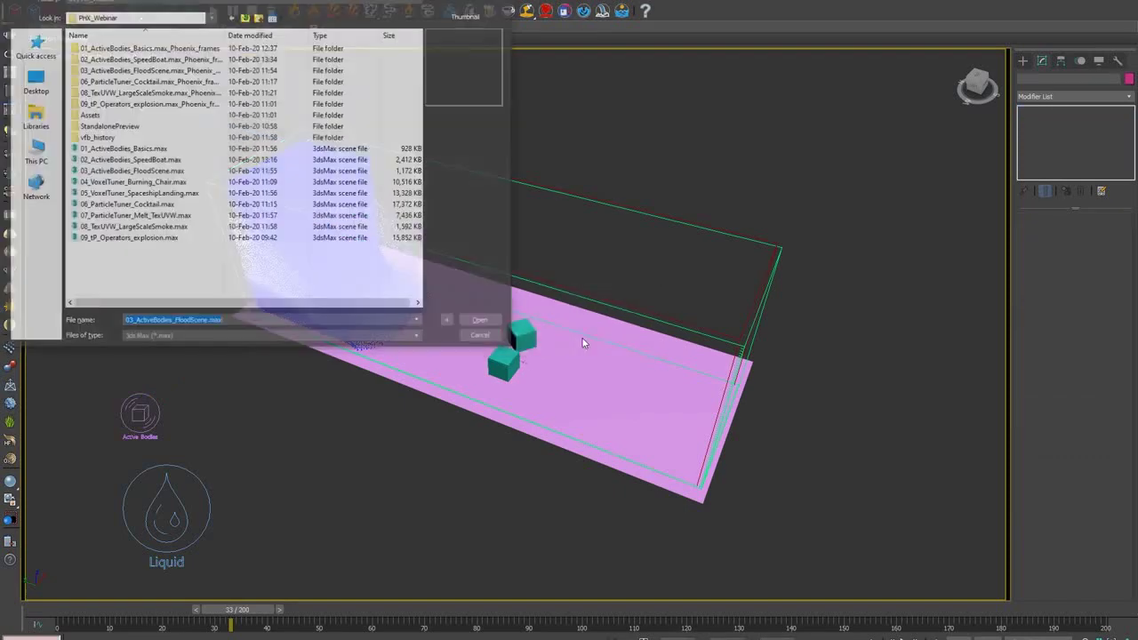
pyautogui.click(179, 184)
pyautogui.click(484, 322)
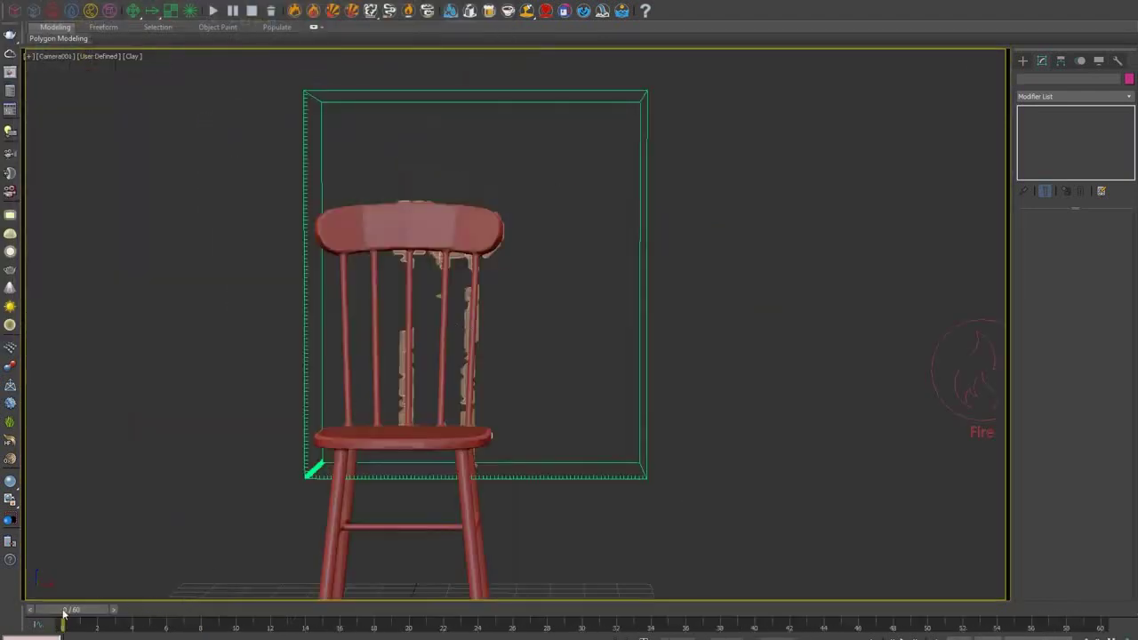
pyautogui.moveTo(64, 612); pyautogui.dragTo(350, 593)
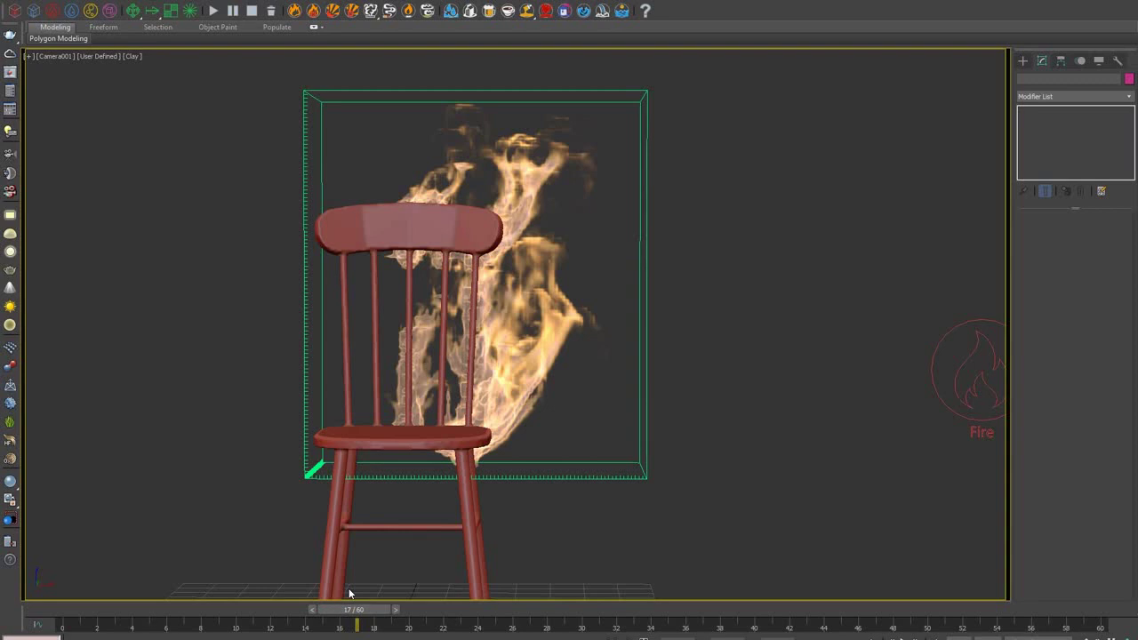
pyautogui.click(468, 584)
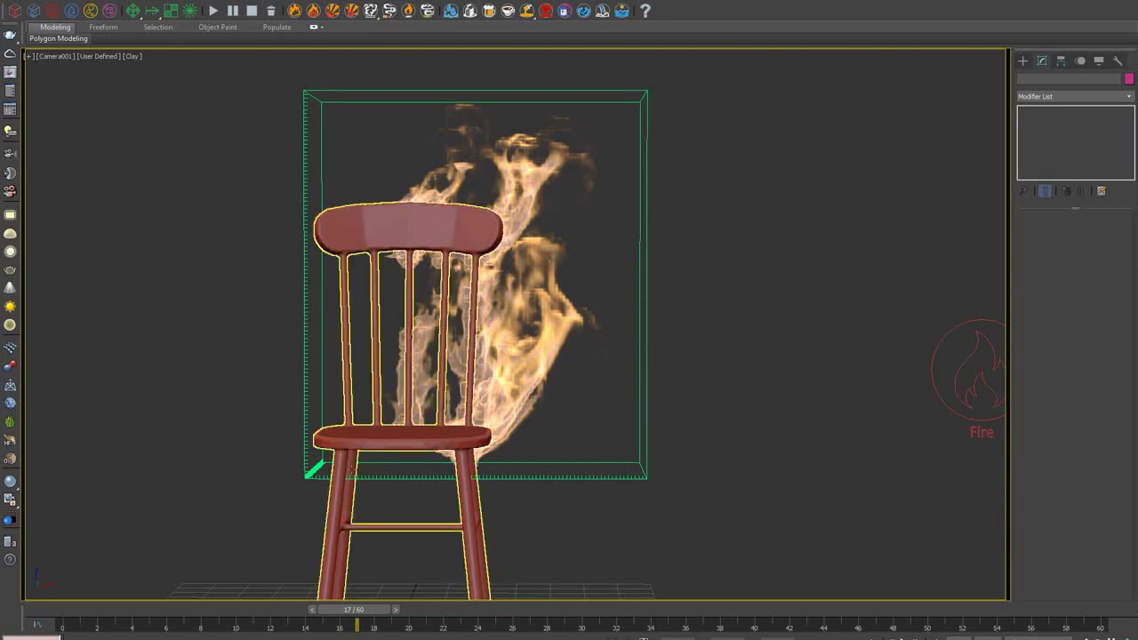
# - Create a Voxel Tuner between the fire simulator's grid and the Fire source icon, and show its parameters
pyautogui.click(134, 11)
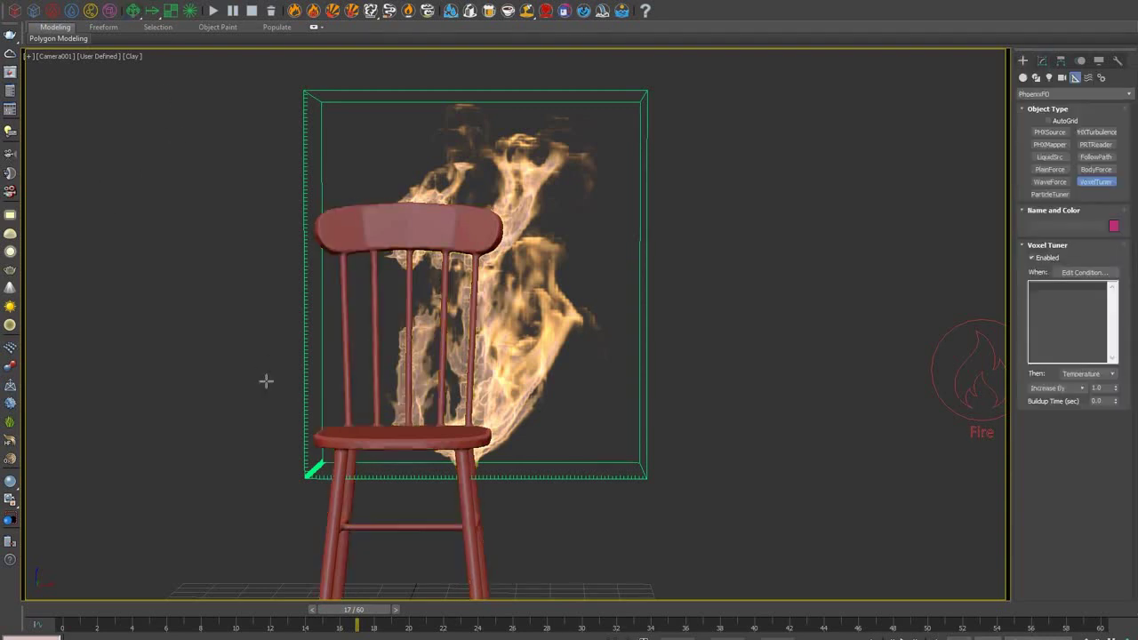
pyautogui.click(762, 452)
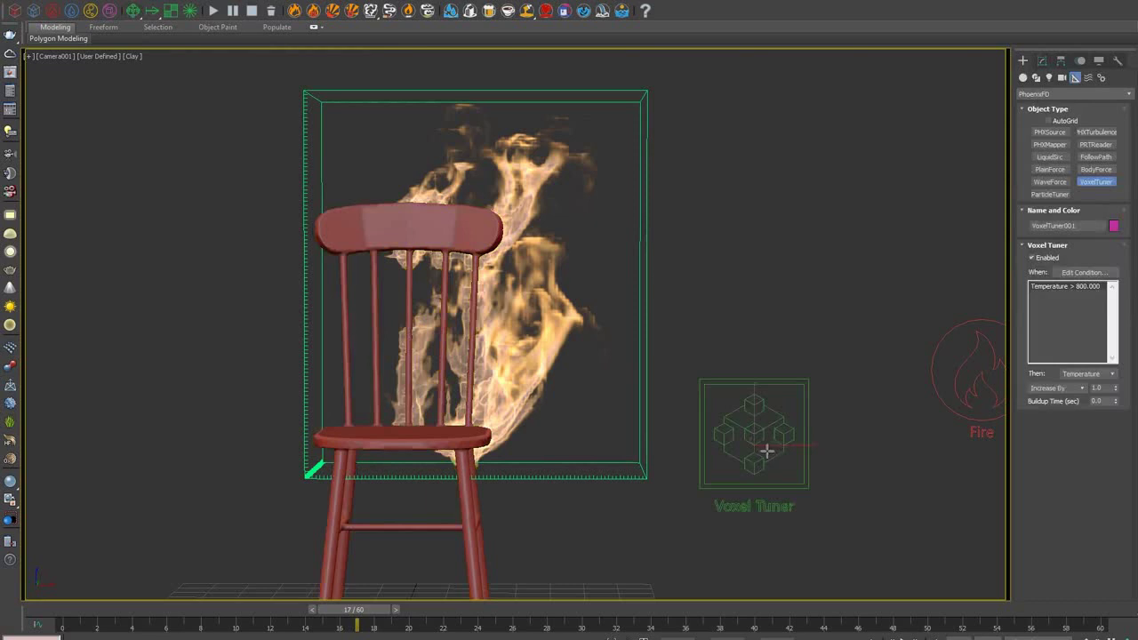
pyautogui.click(1042, 60)
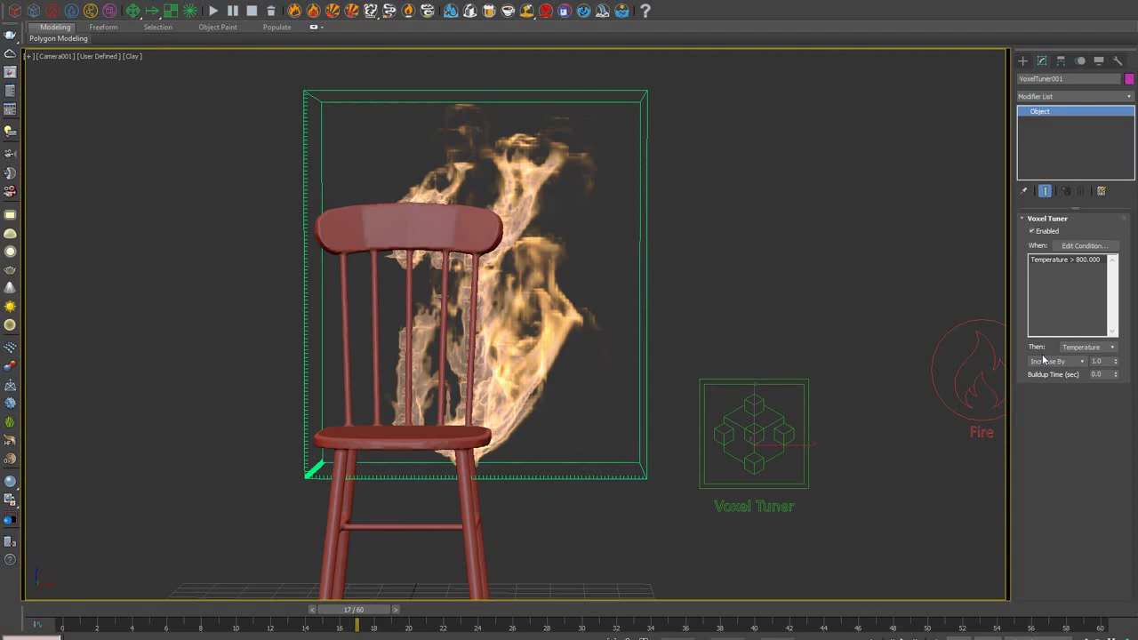
# - Make the Voxel Tuner set Smoke to 1.0 where its condition holds, and run the fire simulation to frame 5
pyautogui.click(1075, 349)
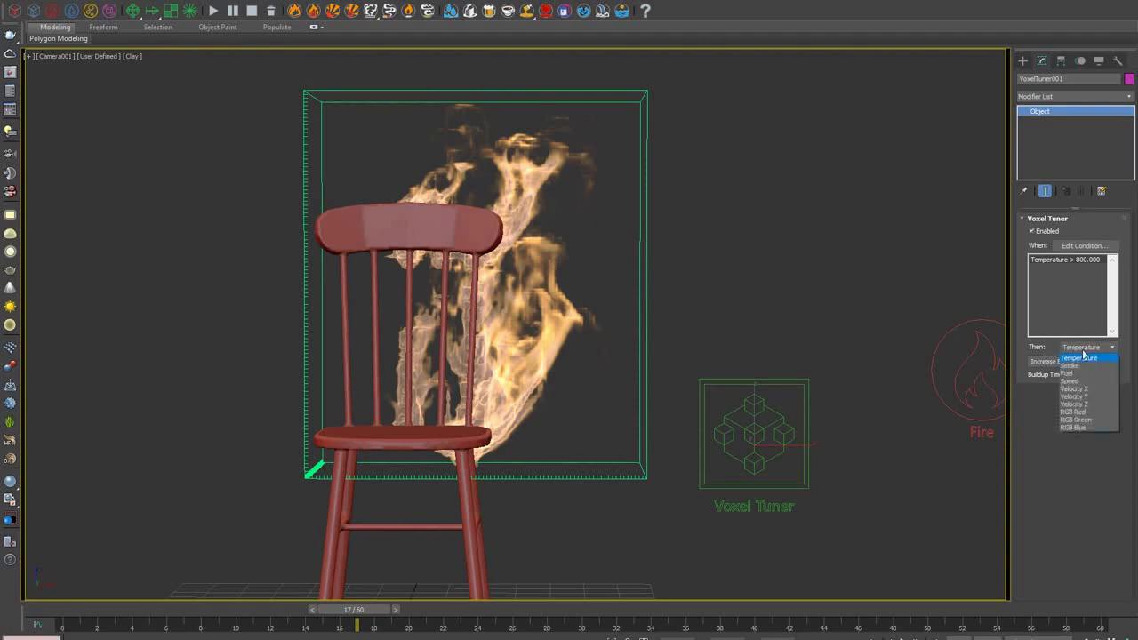
pyautogui.click(1074, 366)
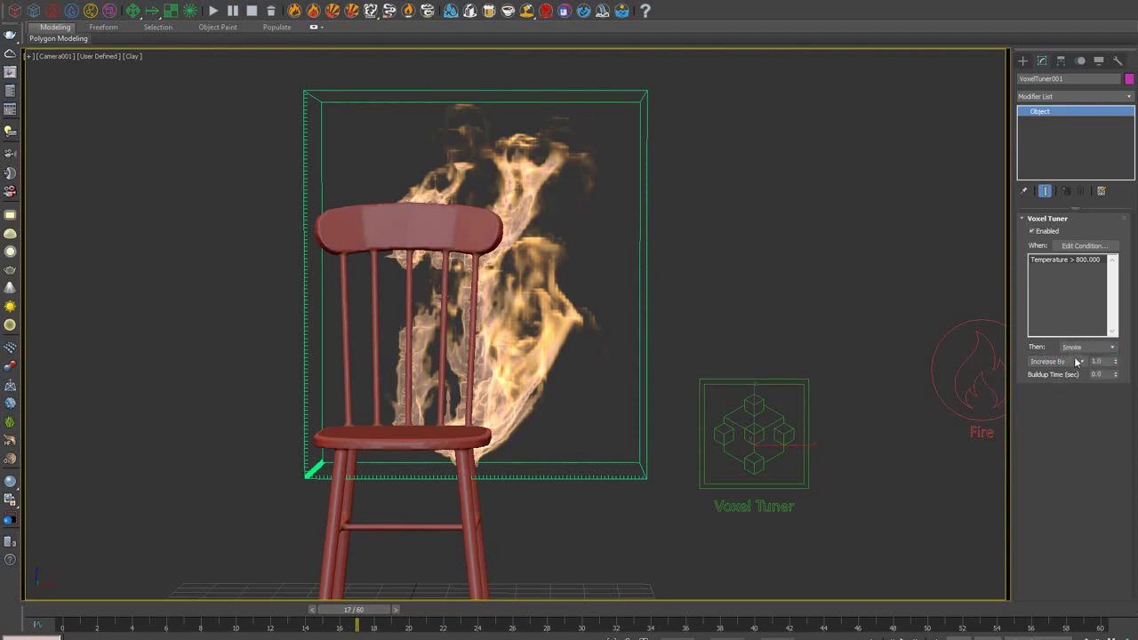
pyautogui.click(1075, 362)
pyautogui.click(1050, 388)
pyautogui.press('Home')
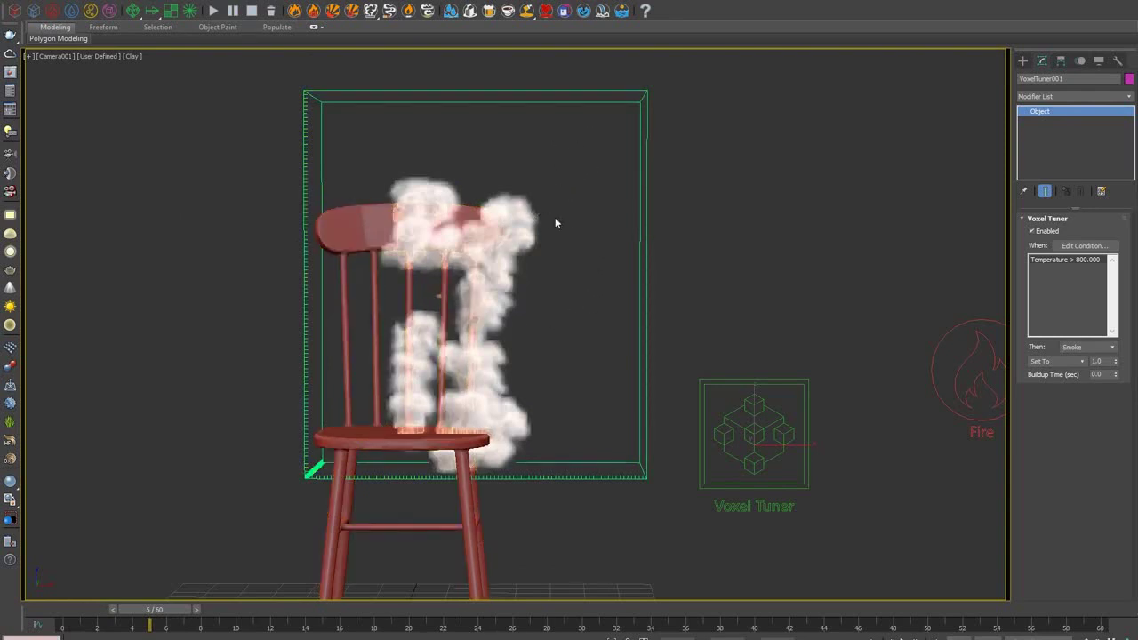
# - Open the Voxel Tuner's condition editor and examine the comparison operators and the channels available for the Temperature value
pyautogui.click(1082, 249)
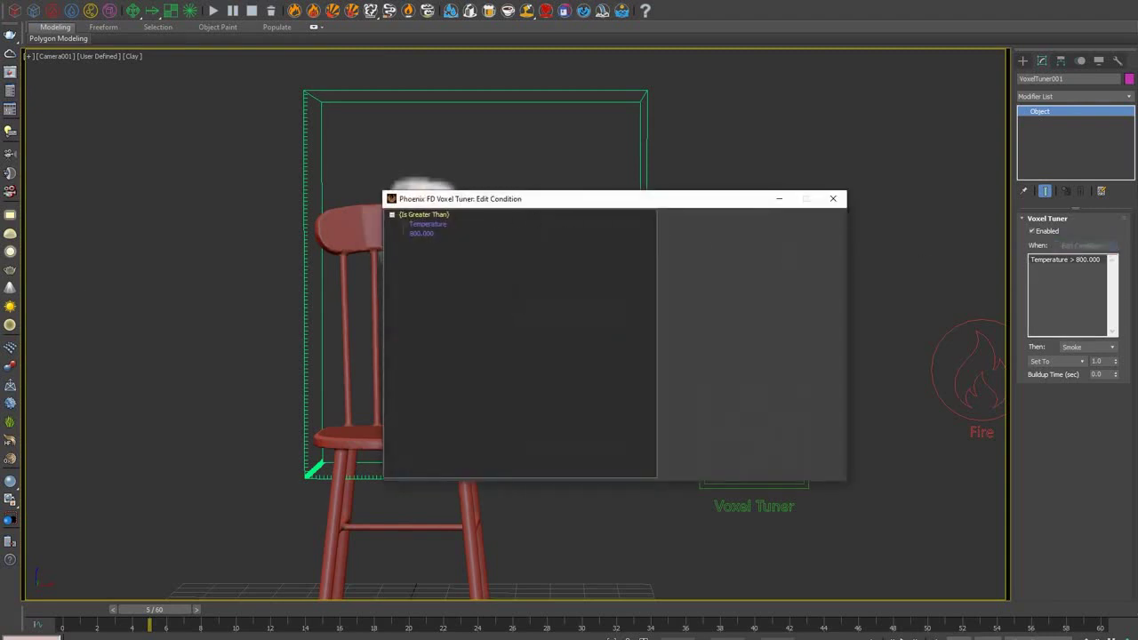
pyautogui.moveTo(435, 201); pyautogui.dragTo(403, 190)
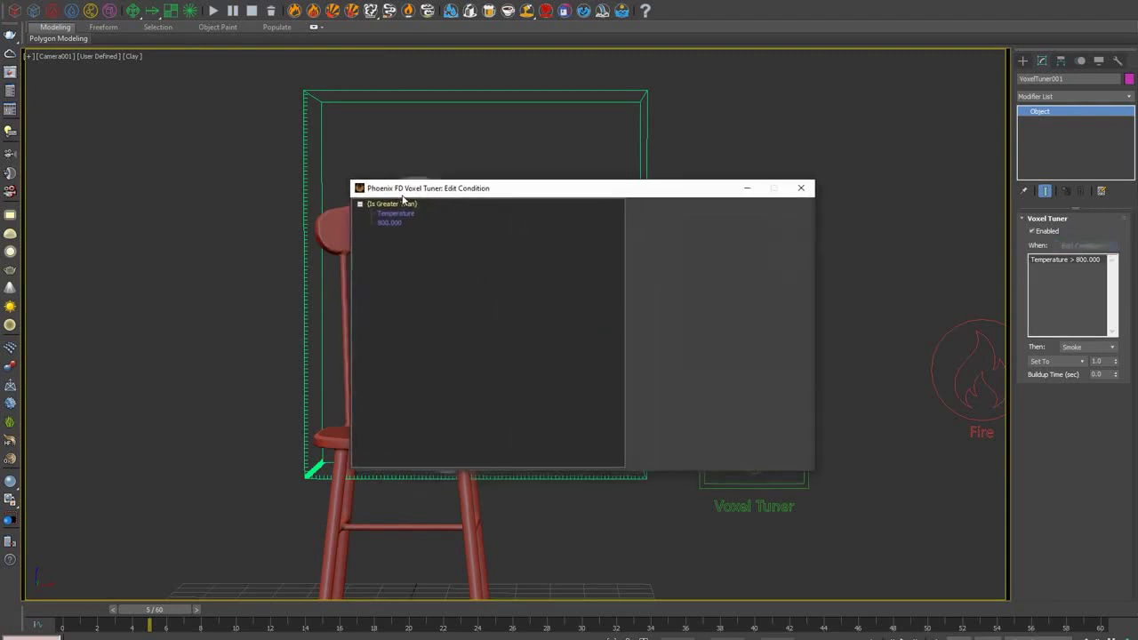
pyautogui.click(402, 204)
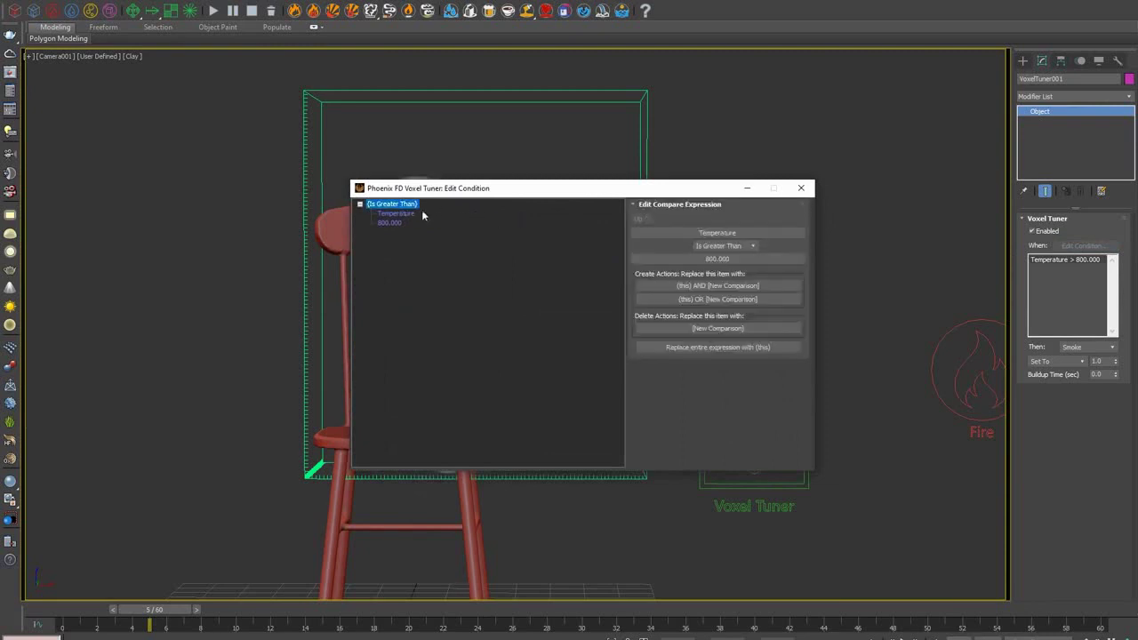
pyautogui.click(753, 246)
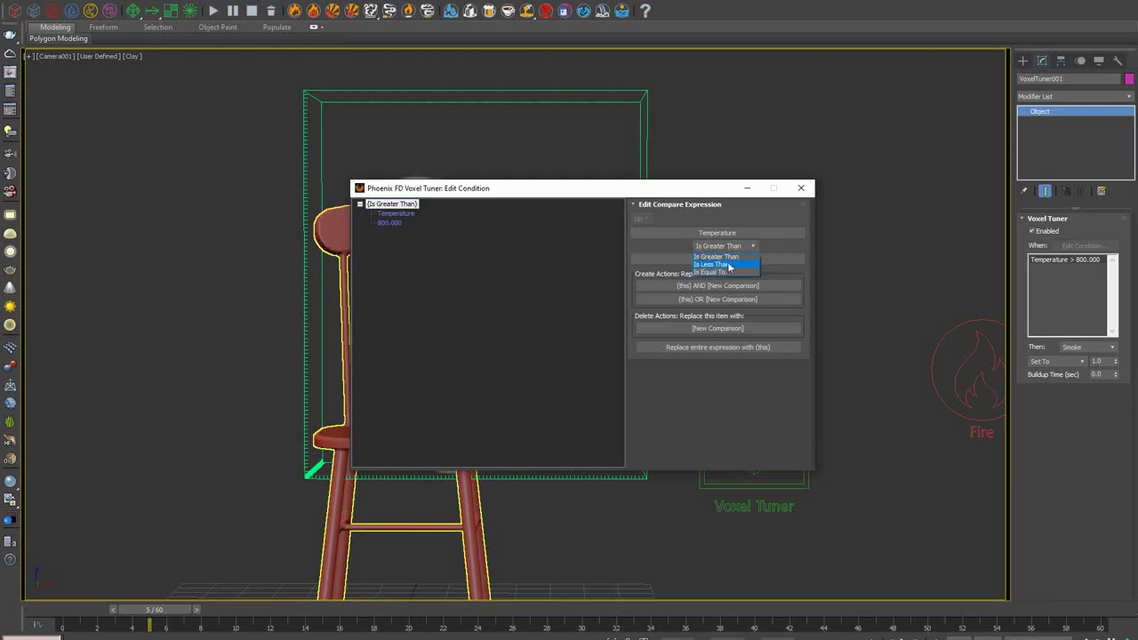
pyautogui.click(716, 256)
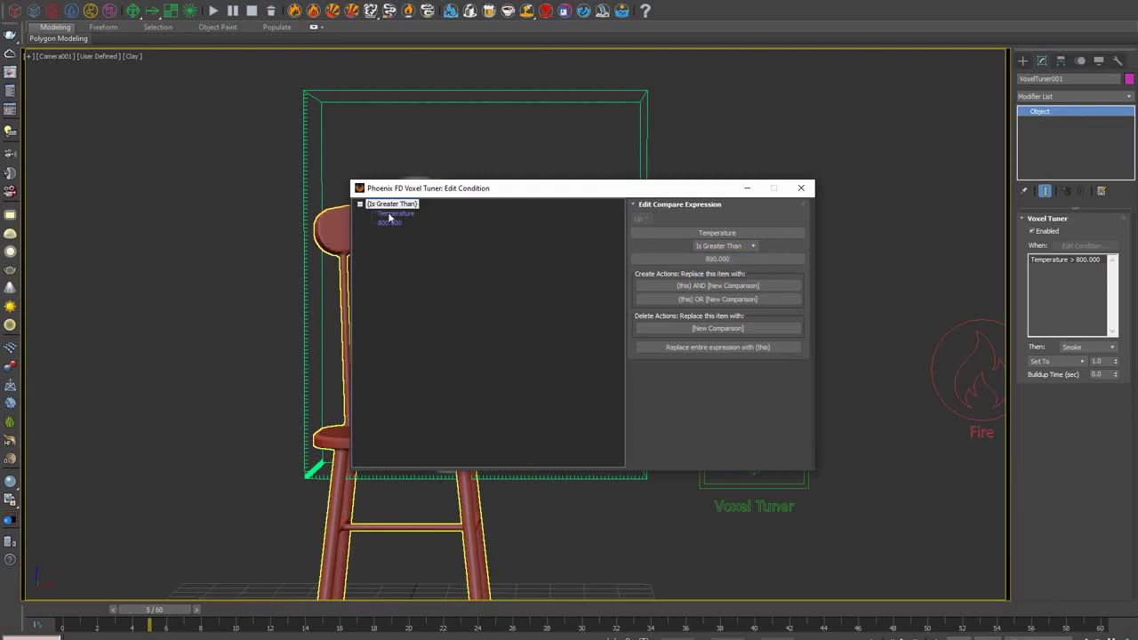
pyautogui.click(391, 214)
pyautogui.click(724, 258)
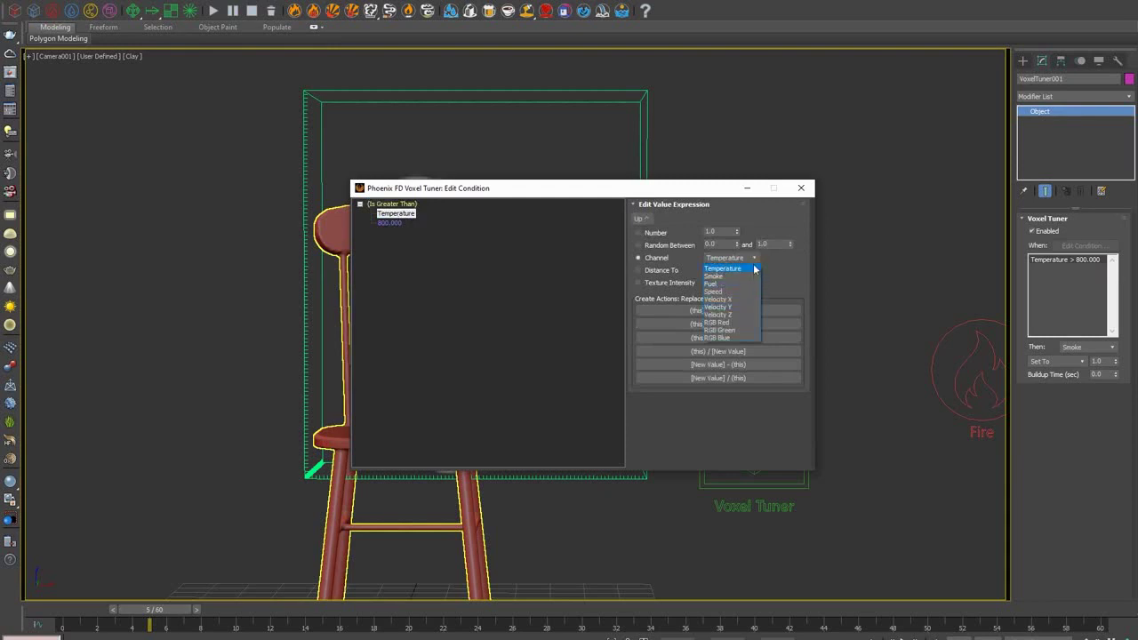
pyautogui.click(747, 267)
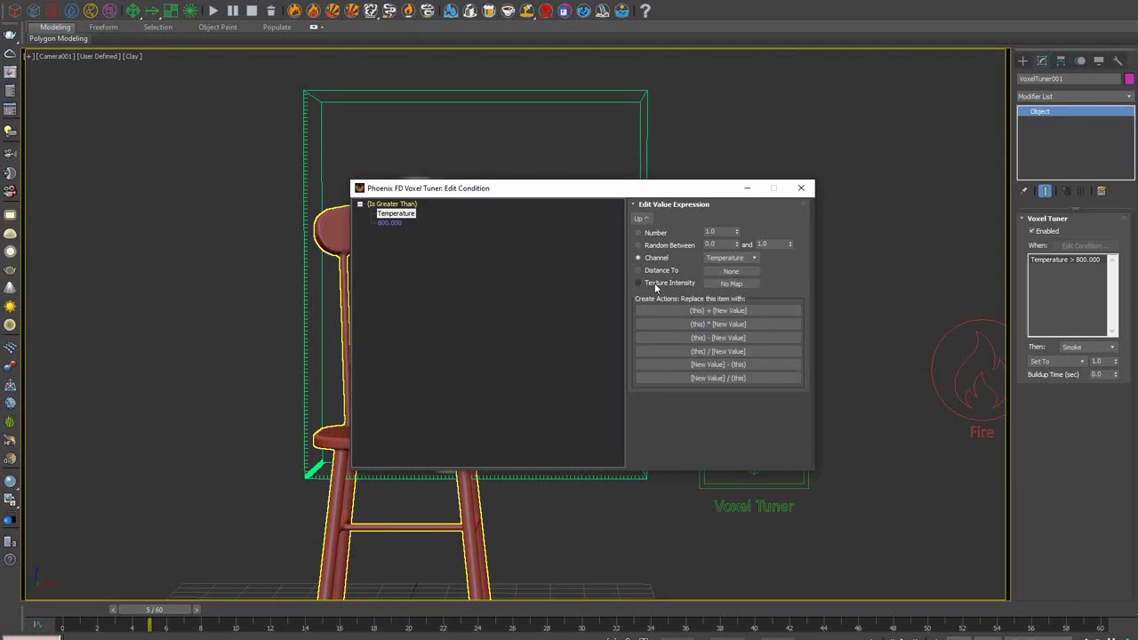
# - Extend the Temperature condition with an AND comparison whose first value is the distance to chair_geo
pyautogui.click(391, 204)
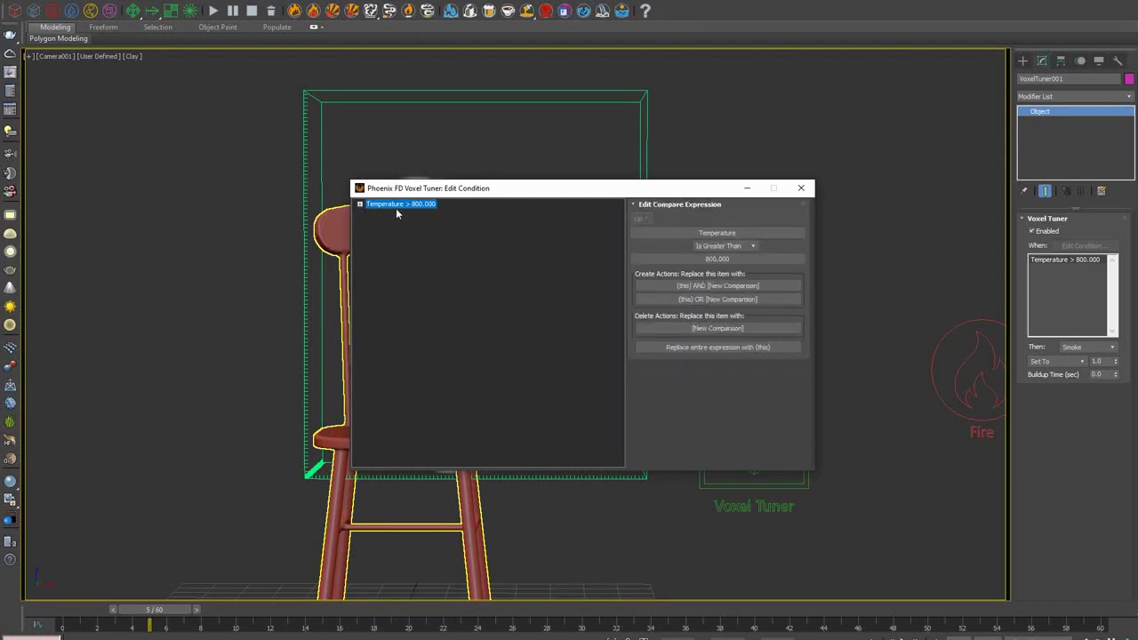
pyautogui.click(671, 289)
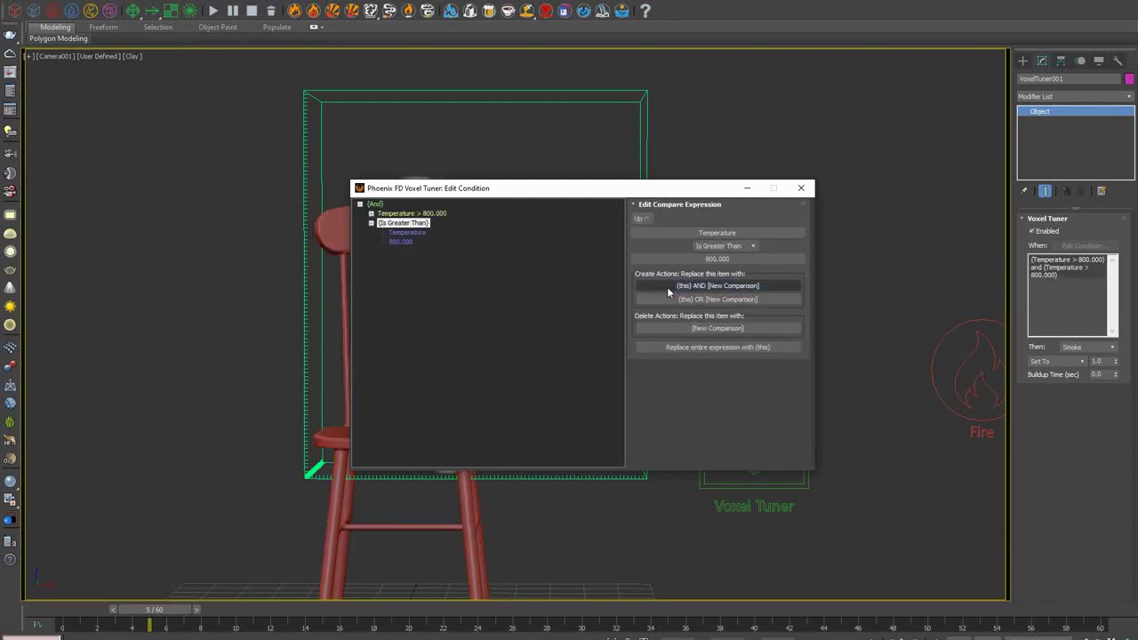
pyautogui.click(408, 233)
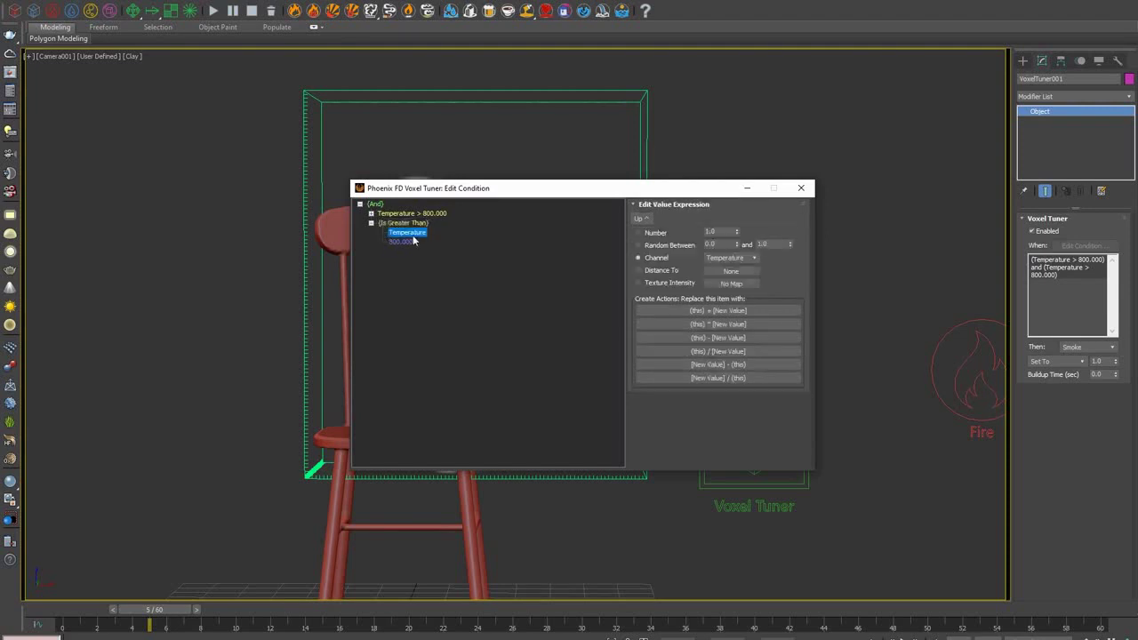
pyautogui.click(660, 271)
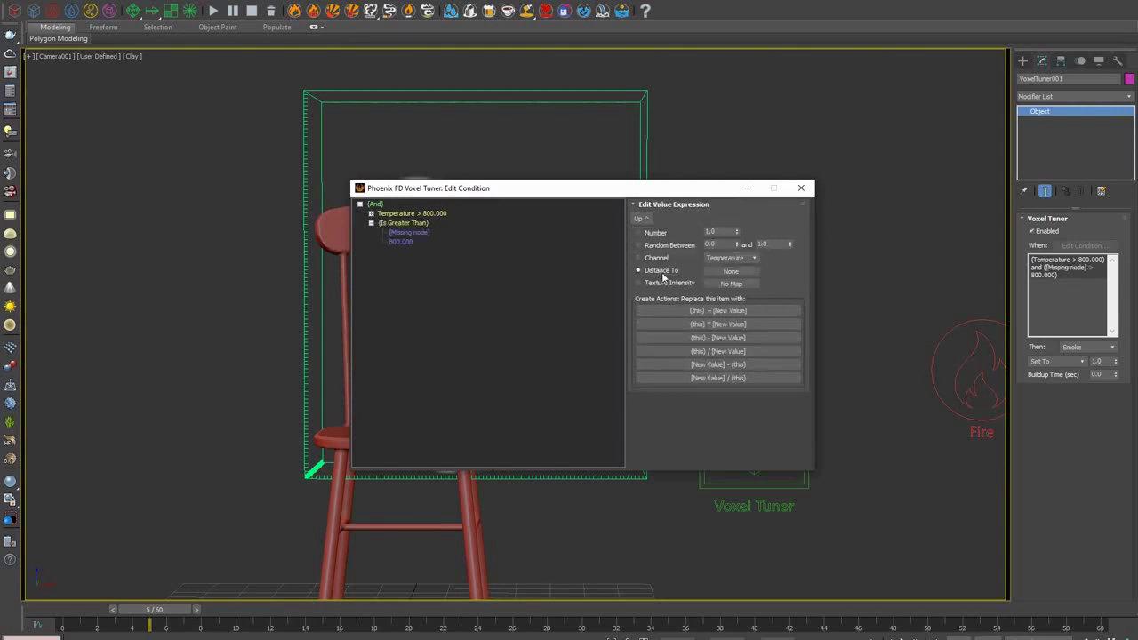
pyautogui.moveTo(643, 192); pyautogui.dragTo(841, 153)
pyautogui.click(928, 232)
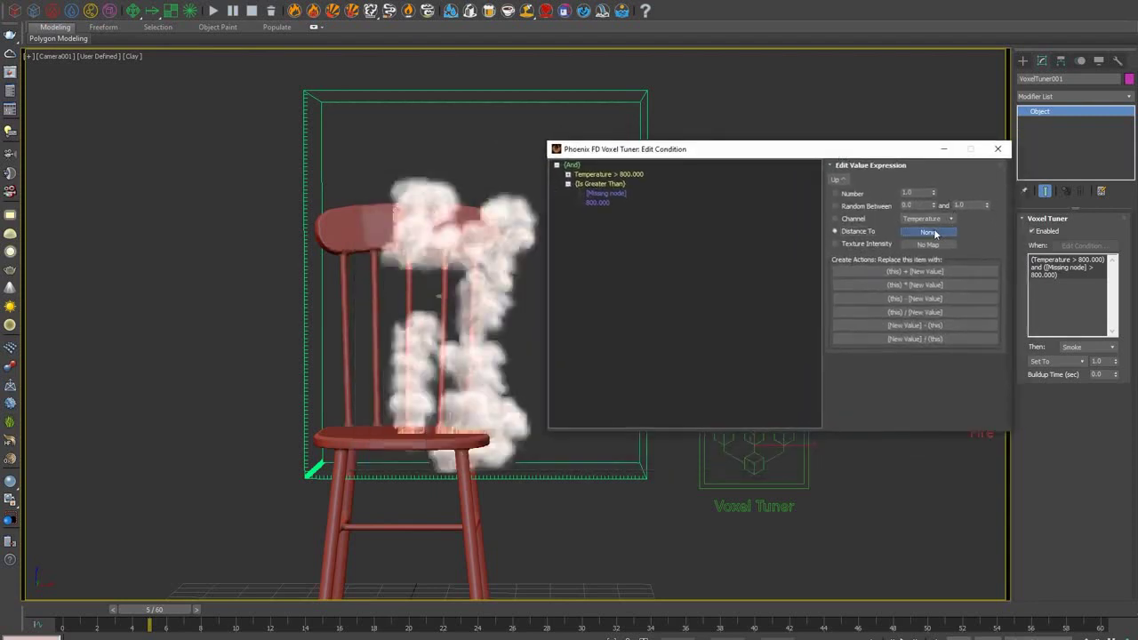
pyautogui.click(384, 233)
# - Set the distance comparison's threshold to 30 and close the condition editor
pyautogui.click(597, 203)
pyautogui.doubleClick(916, 192)
pyautogui.write('30')
pyautogui.press('Return')
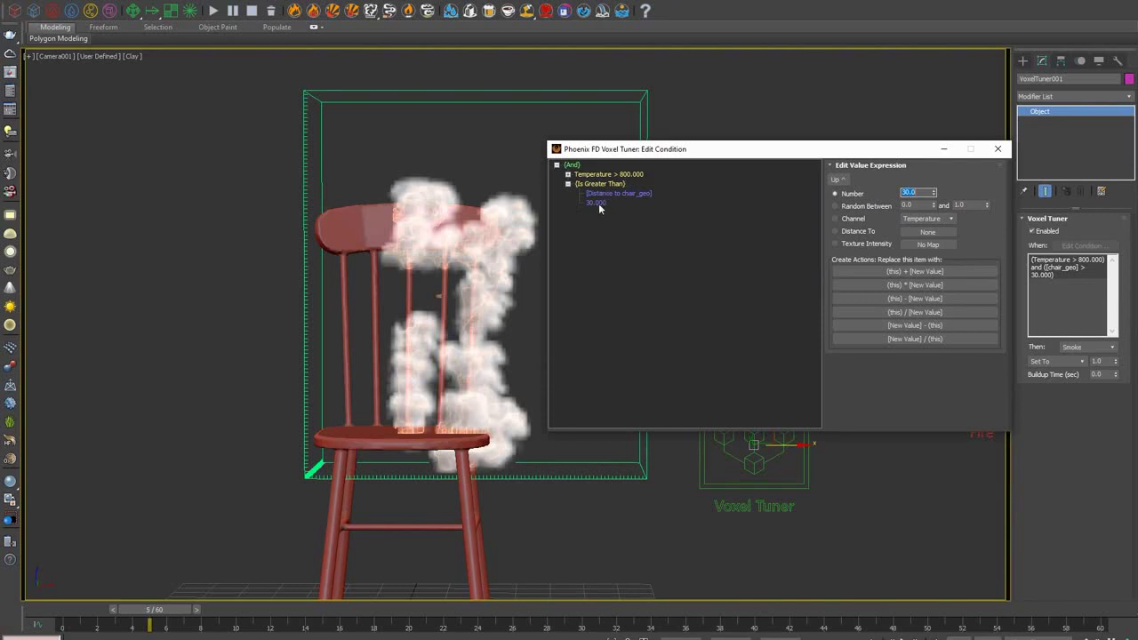
pyautogui.click(994, 153)
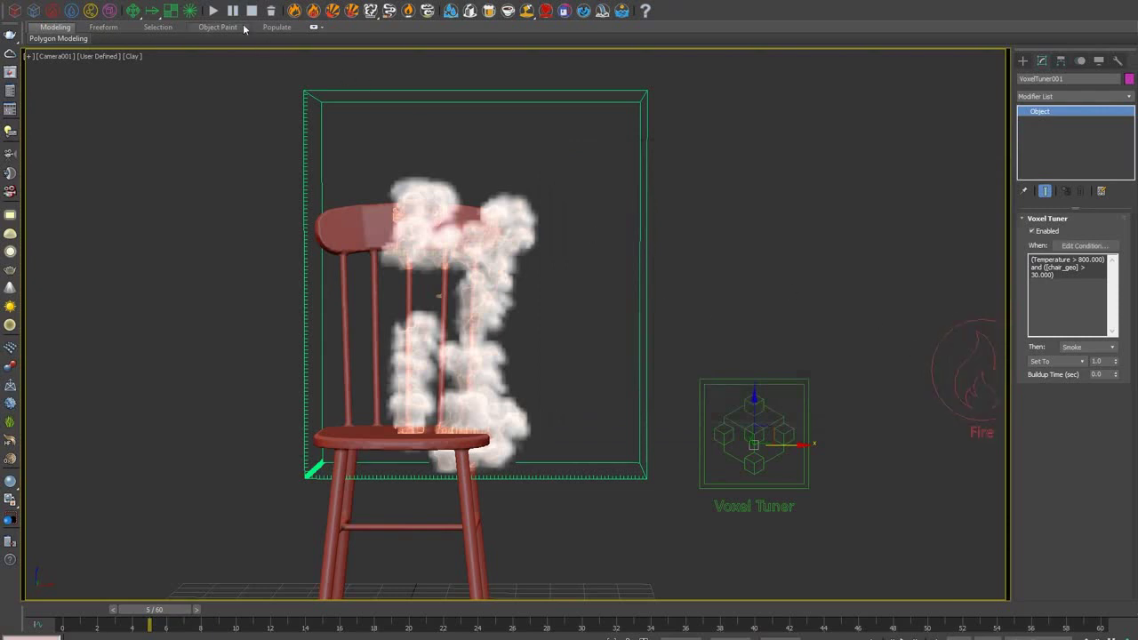
# - Run the fire simulation to about frame 21, stop it, and scrub back to frame 18
pyautogui.click(218, 12)
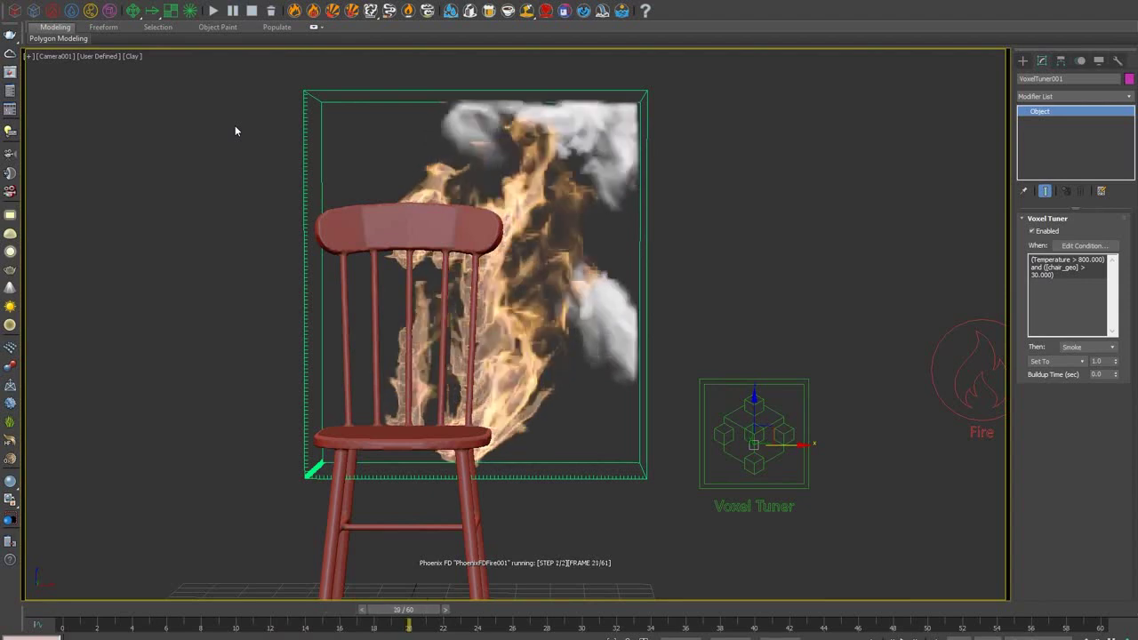
pyautogui.click(254, 11)
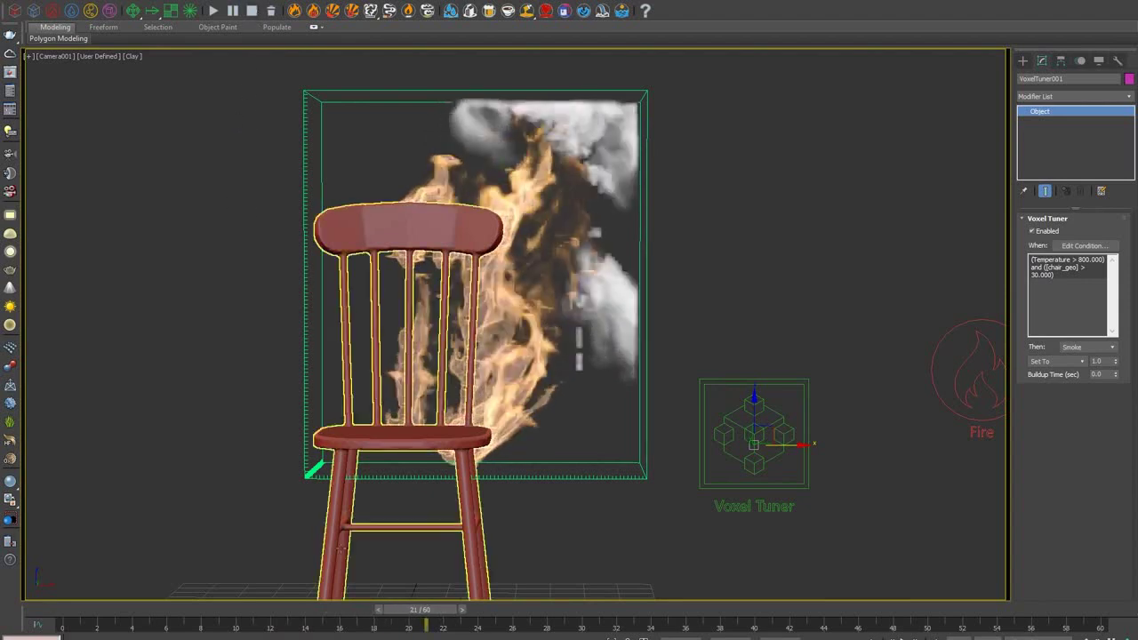
pyautogui.moveTo(420, 609); pyautogui.dragTo(371, 609)
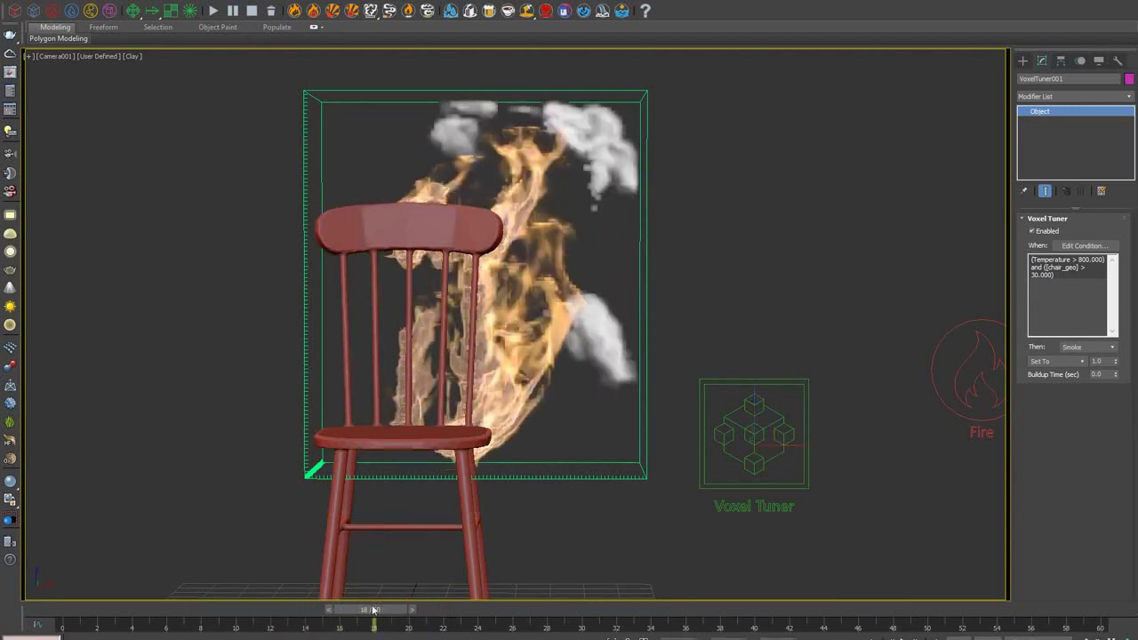
# - Change the distance-to-chair_geo threshold in the Voxel Tuner condition to a random value between 20 and 30, and close the editor
pyautogui.click(411, 609)
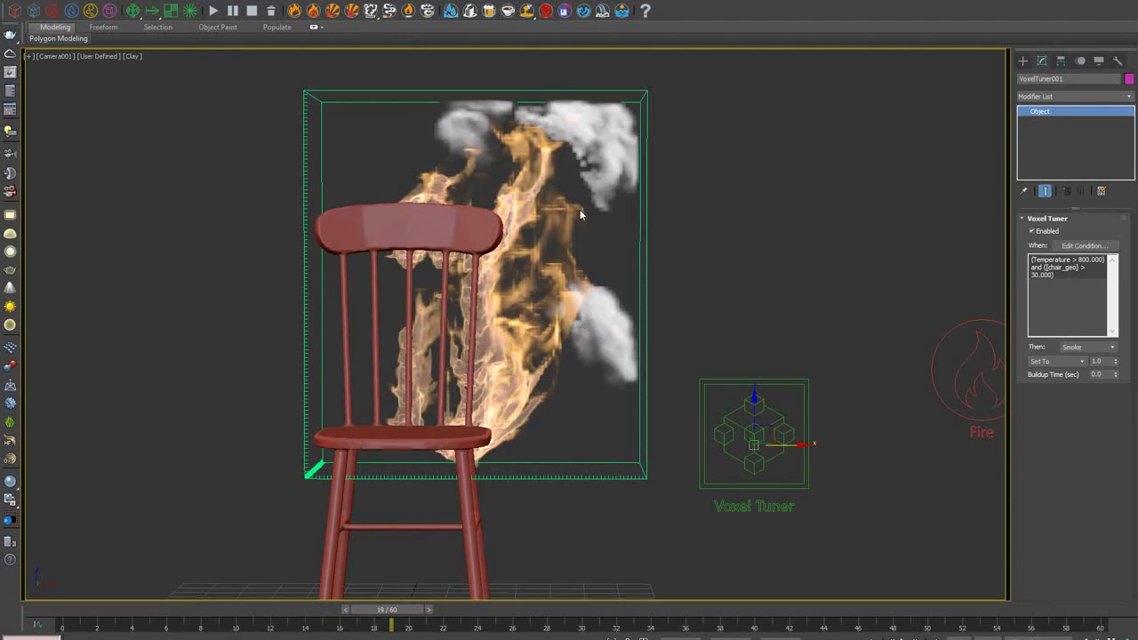
pyautogui.click(1082, 245)
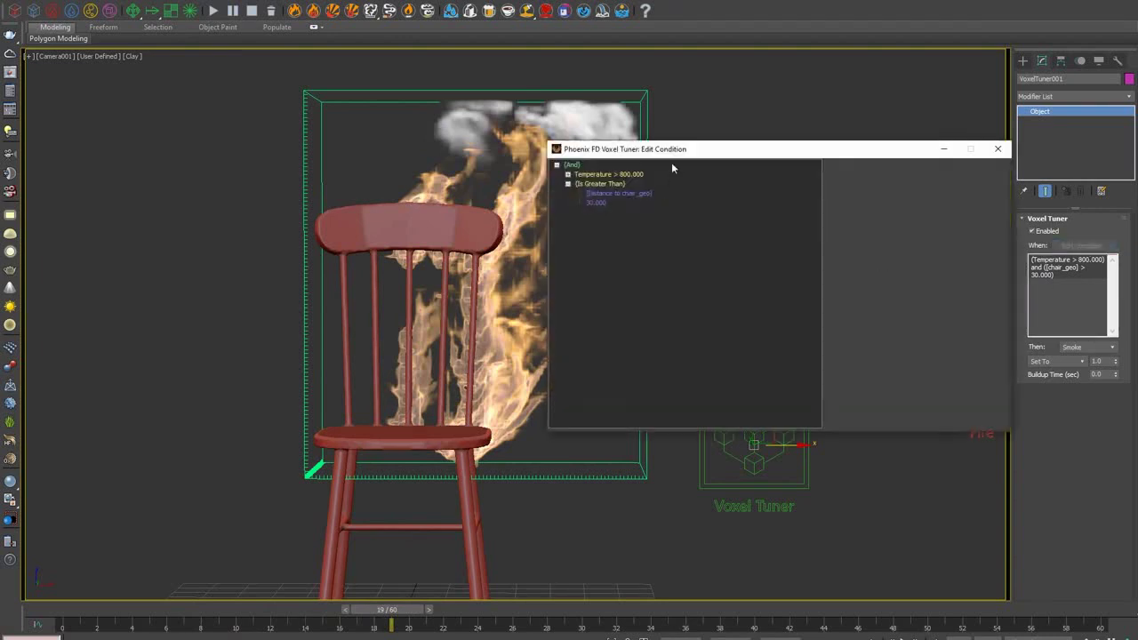
pyautogui.moveTo(673, 152); pyautogui.dragTo(586, 170)
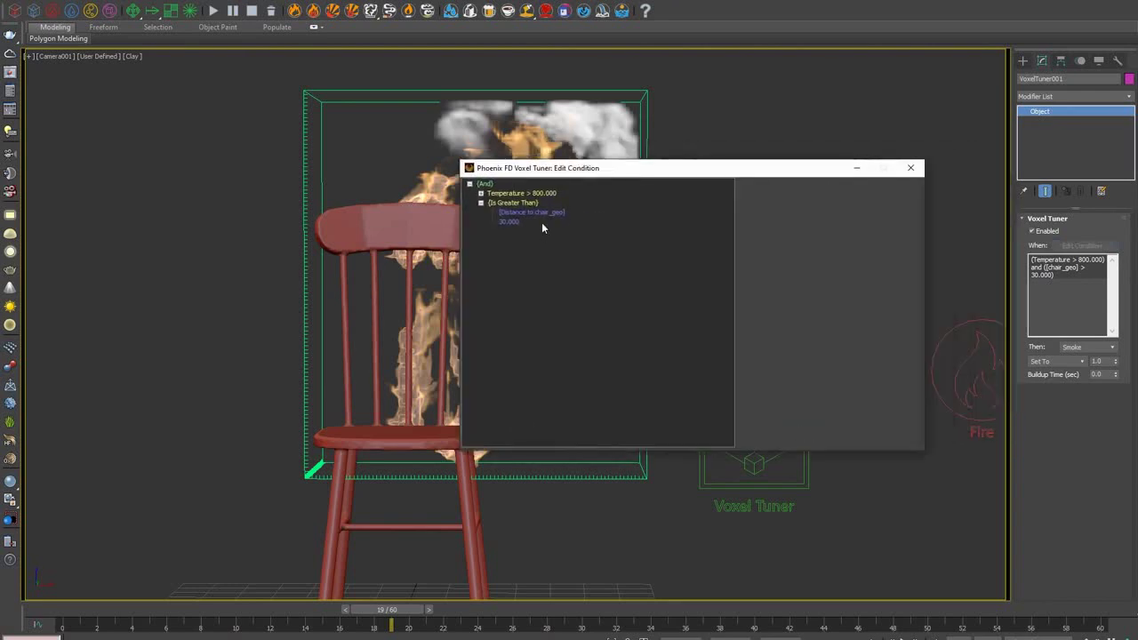
pyautogui.click(510, 223)
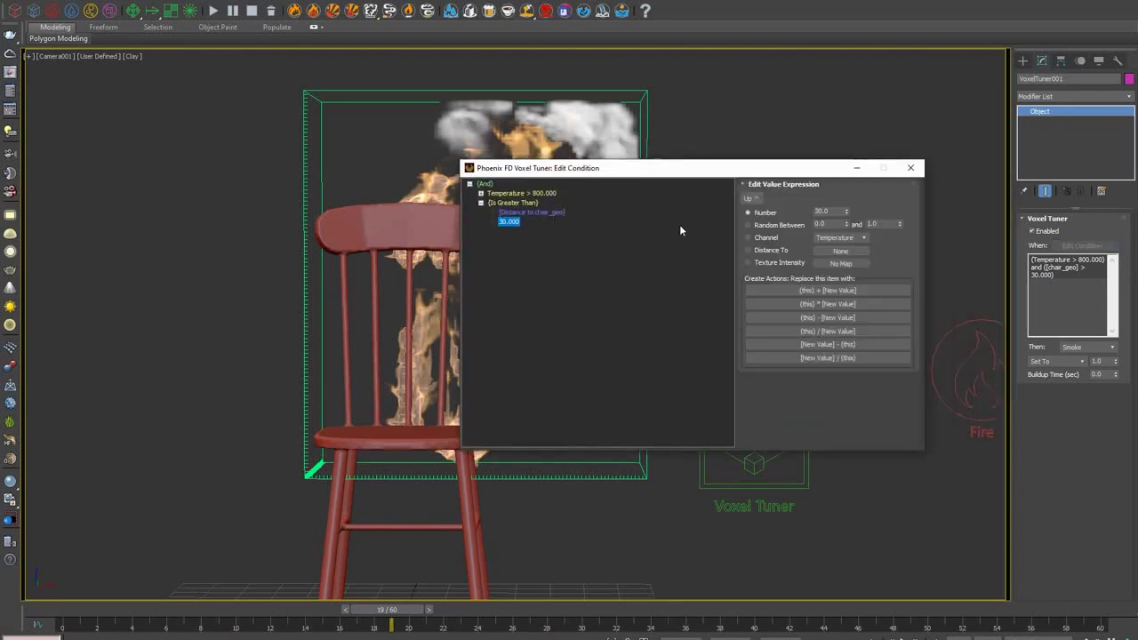
pyautogui.click(749, 225)
pyautogui.moveTo(834, 225); pyautogui.dragTo(784, 228)
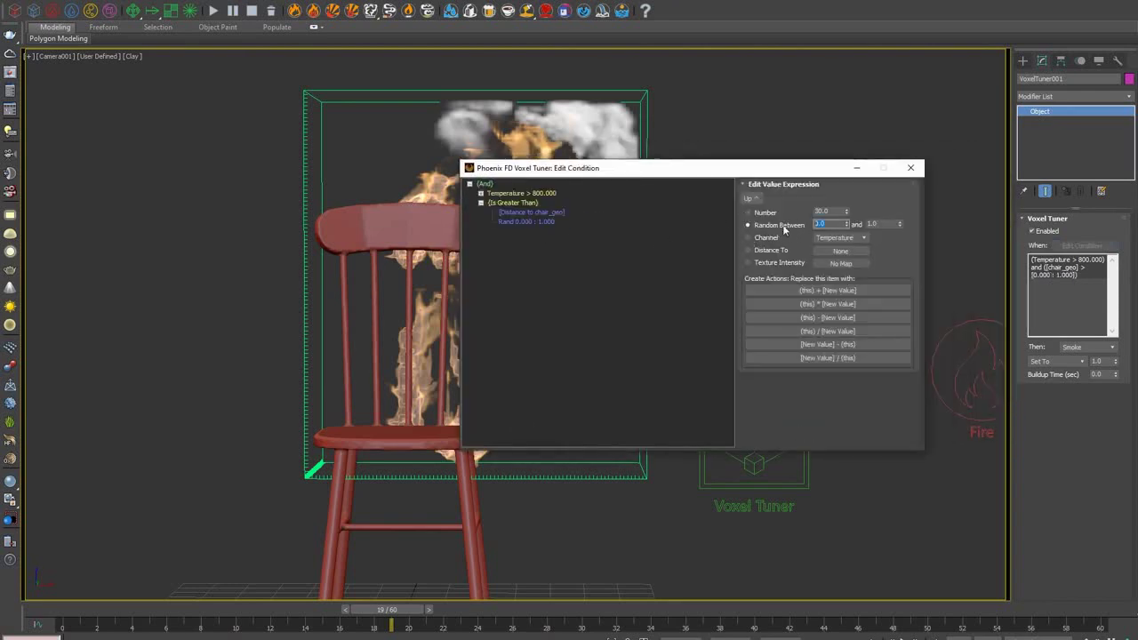
pyautogui.write('20')
pyautogui.press('Tab')
pyautogui.write('30')
pyautogui.press('Return')
pyautogui.click(920, 168)
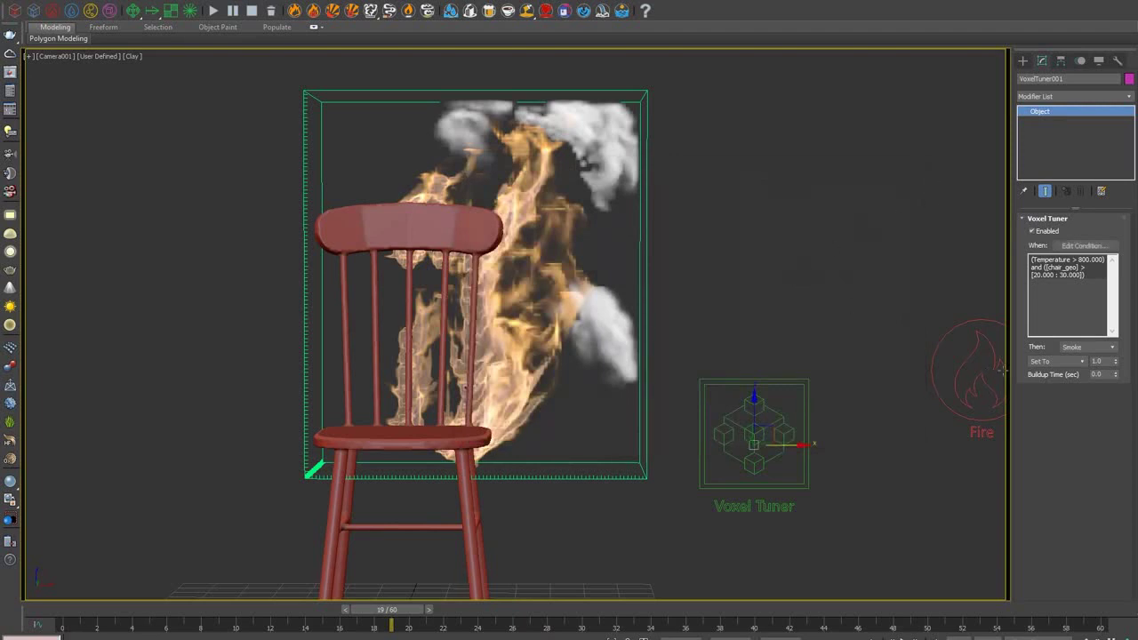
# - Set the Voxel Tuner's Buildup Time to 1 second
pyautogui.write('1')
pyautogui.press('Return')
pyautogui.hotkey('shift', 'Tab')
pyautogui.press('Tab')
# - Run the fire simulation to about frame 23, stop it, and scrub back to frame 20
pyautogui.click(213, 11)
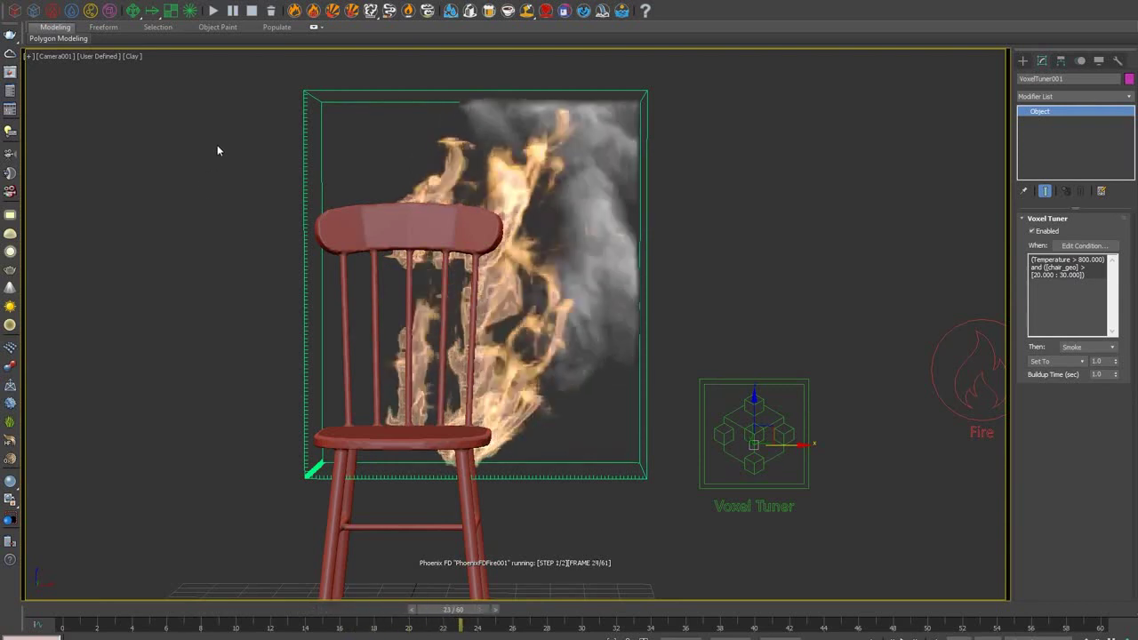
pyautogui.click(251, 13)
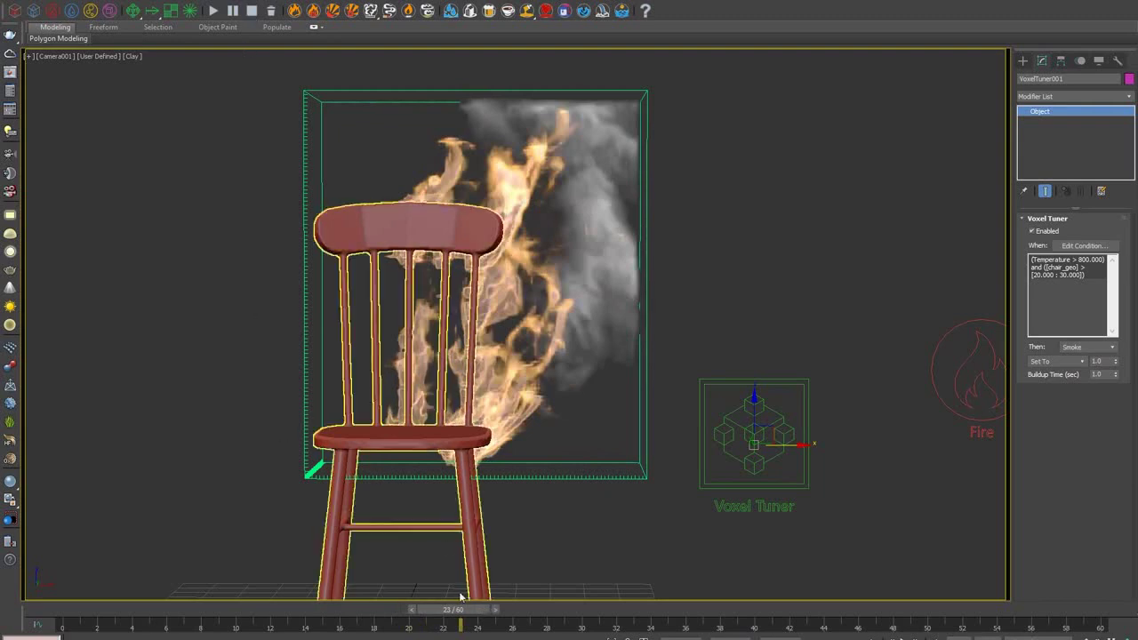
pyautogui.moveTo(449, 609); pyautogui.dragTo(408, 574)
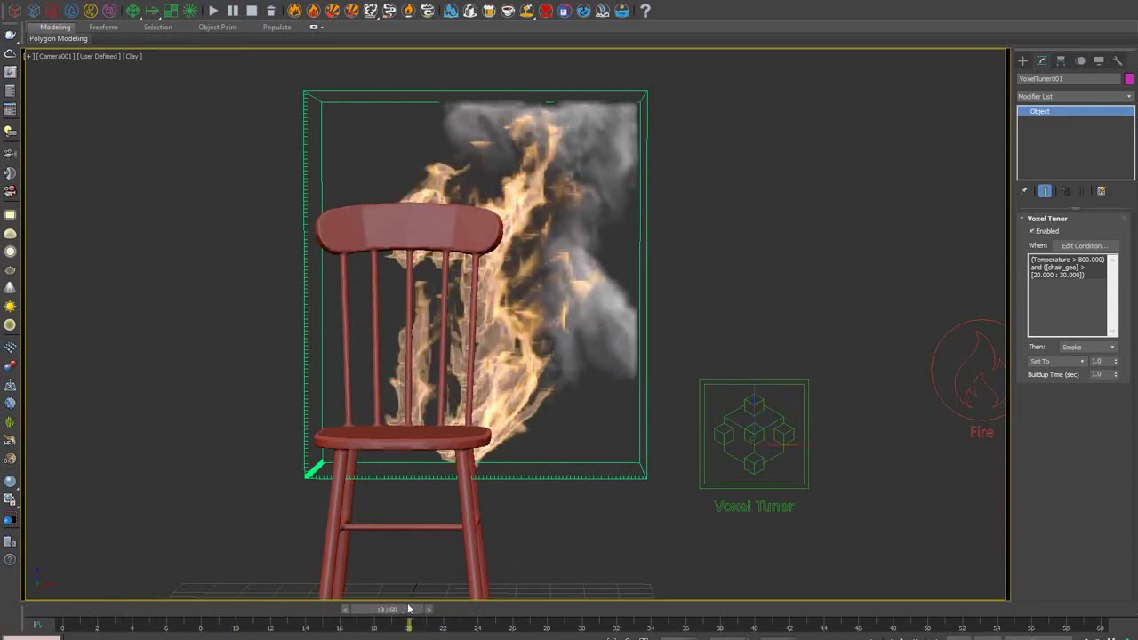
pyautogui.moveTo(408, 609)
pyautogui.mouseDown()
pyautogui.moveTo(299, 607)
pyautogui.moveTo(405, 609)
pyautogui.mouseUp()
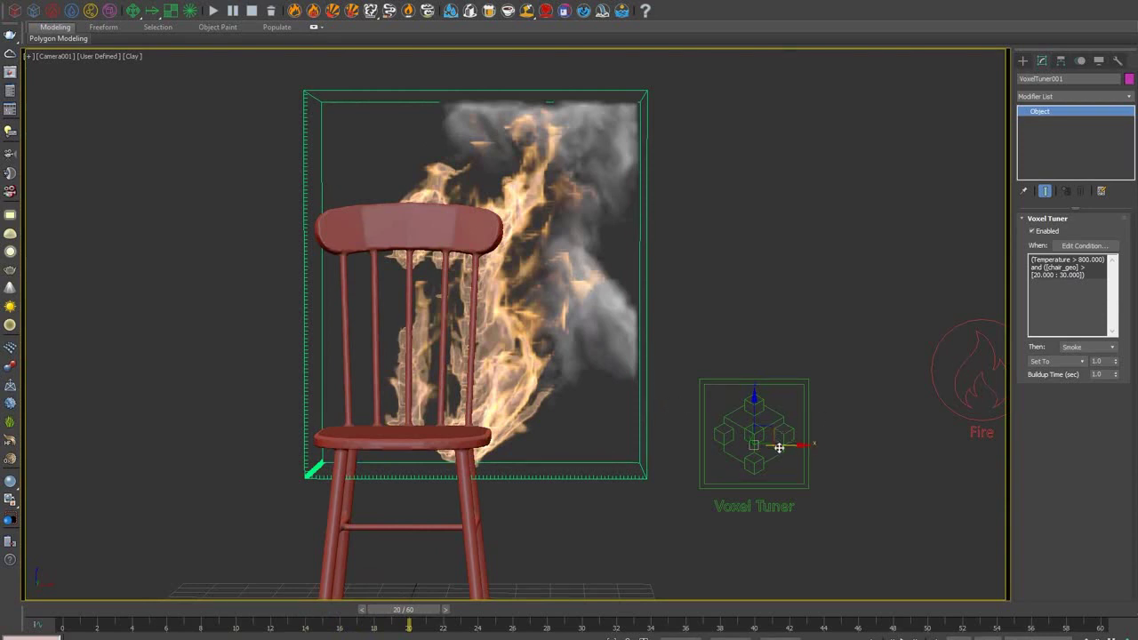
# - Clone the Voxel Tuner as an independent copy beside the original and have it set RGB Green to 1.0
pyautogui.keyDown('shift'); pyautogui.moveTo(783, 441); pyautogui.dragTo(898, 444); pyautogui.keyUp('shift')
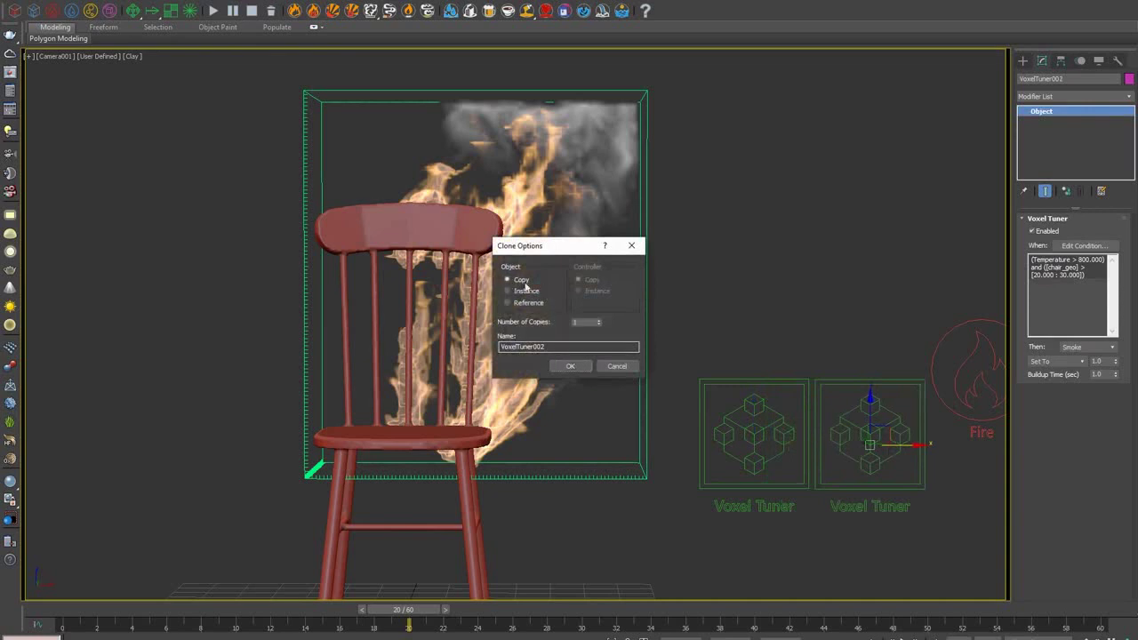
pyautogui.press('Return')
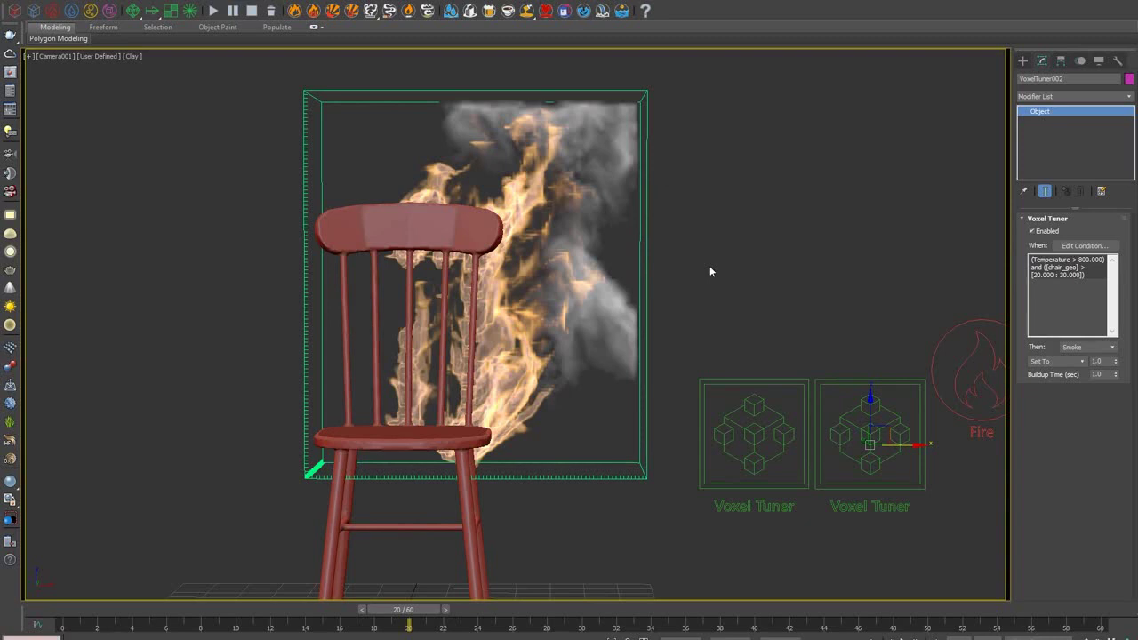
pyautogui.click(1080, 347)
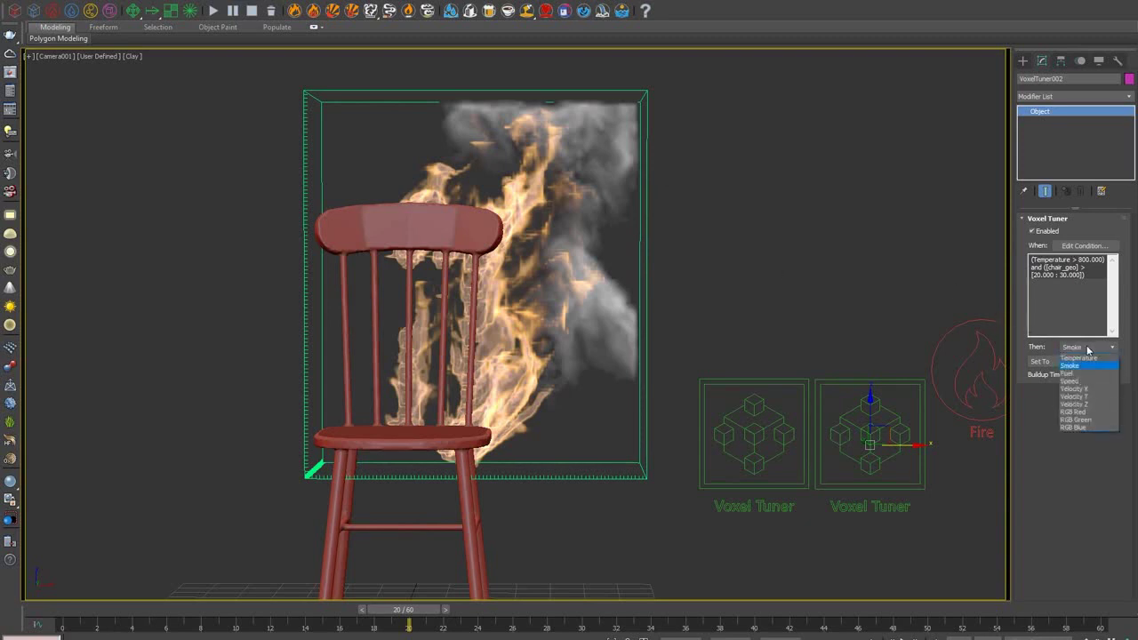
pyautogui.click(1093, 419)
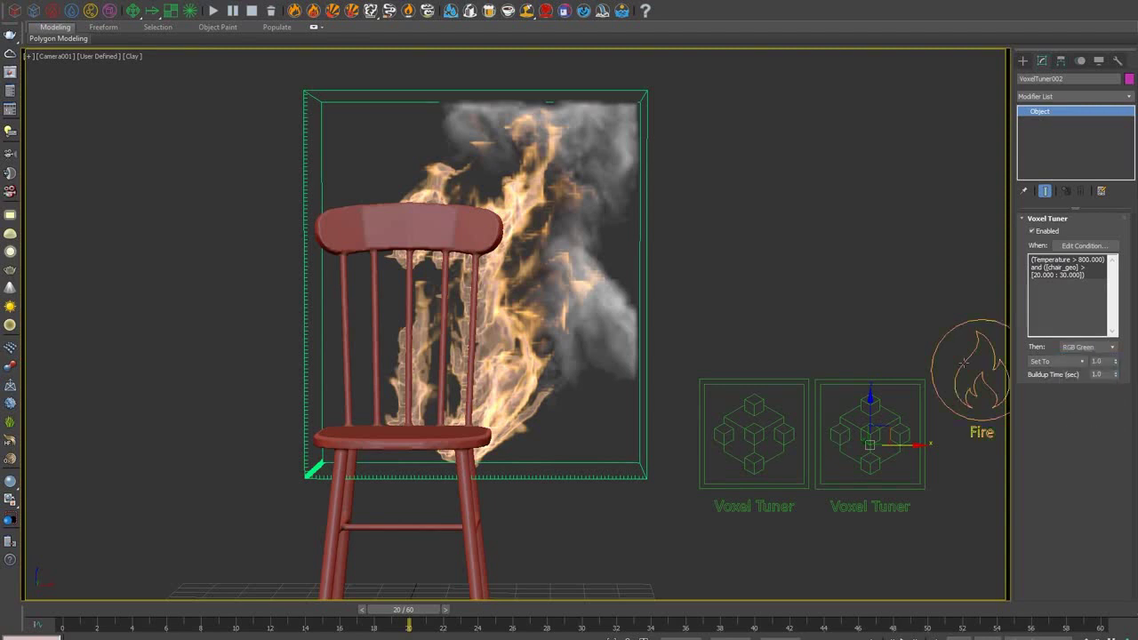
pyautogui.click(1099, 360)
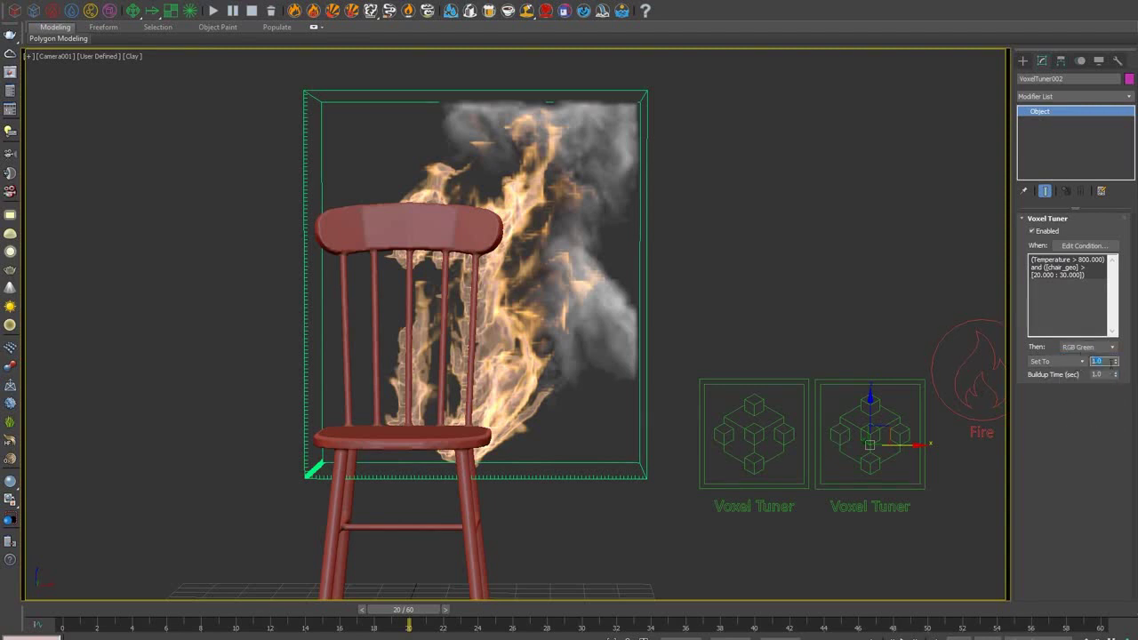
pyautogui.press('Tab')
pyautogui.press('Return')
# - Select the fire simulator and enable RGB among its output grid channels
pyautogui.click(647, 279)
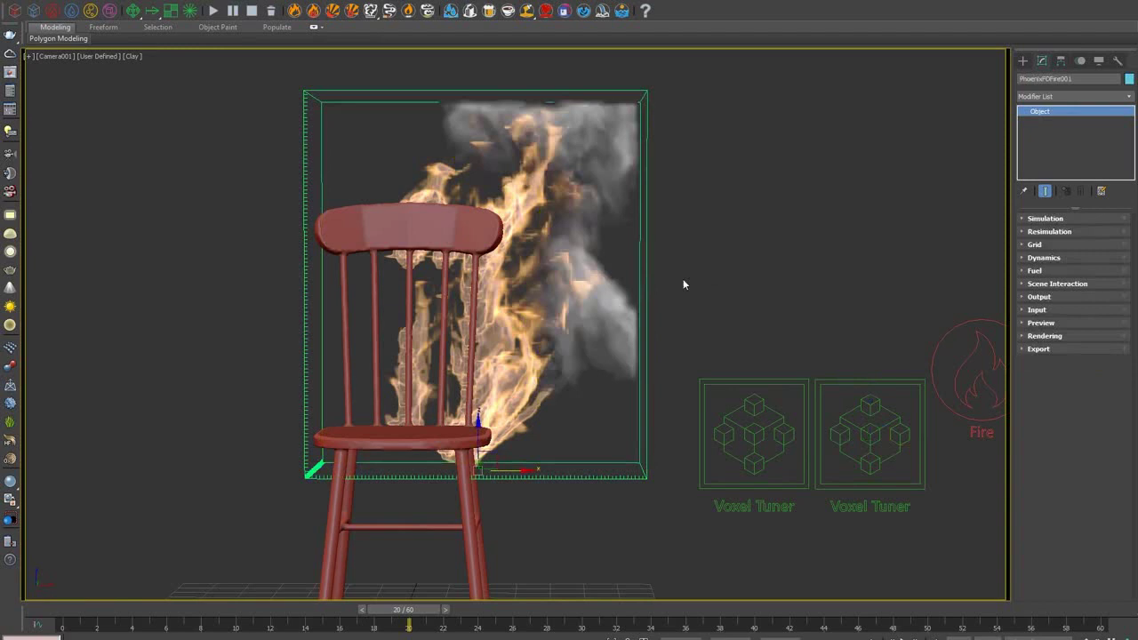
pyautogui.click(1038, 297)
pyautogui.click(1045, 399)
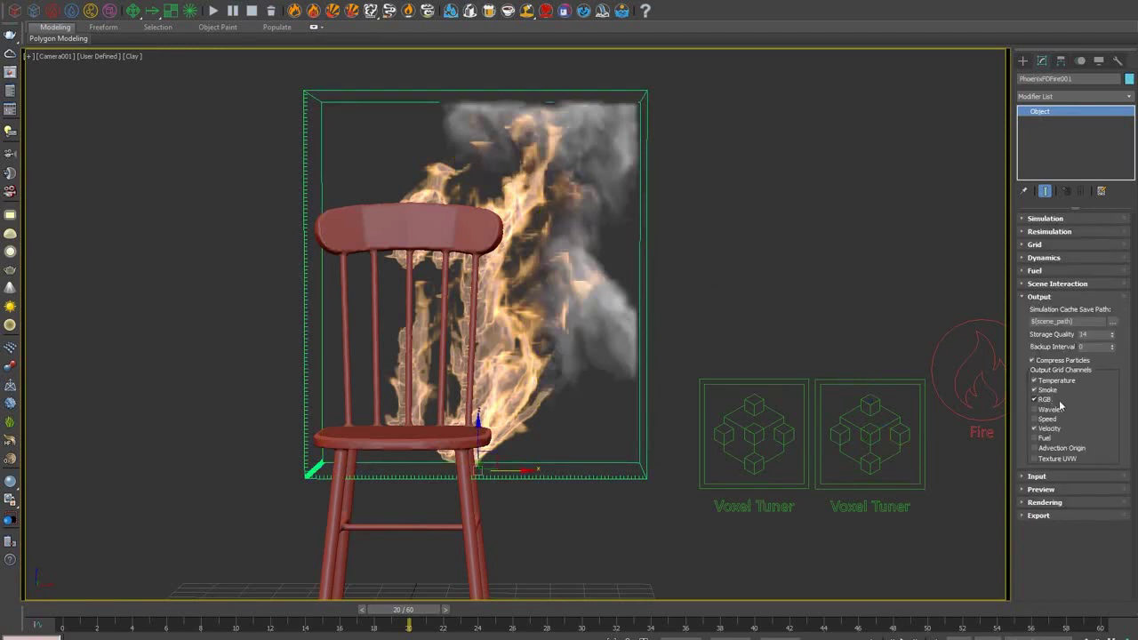
pyautogui.click(1049, 297)
# - Base the simulator's Smoke Color on RGB in the volumetric render settings and close the dialog
pyautogui.click(1060, 336)
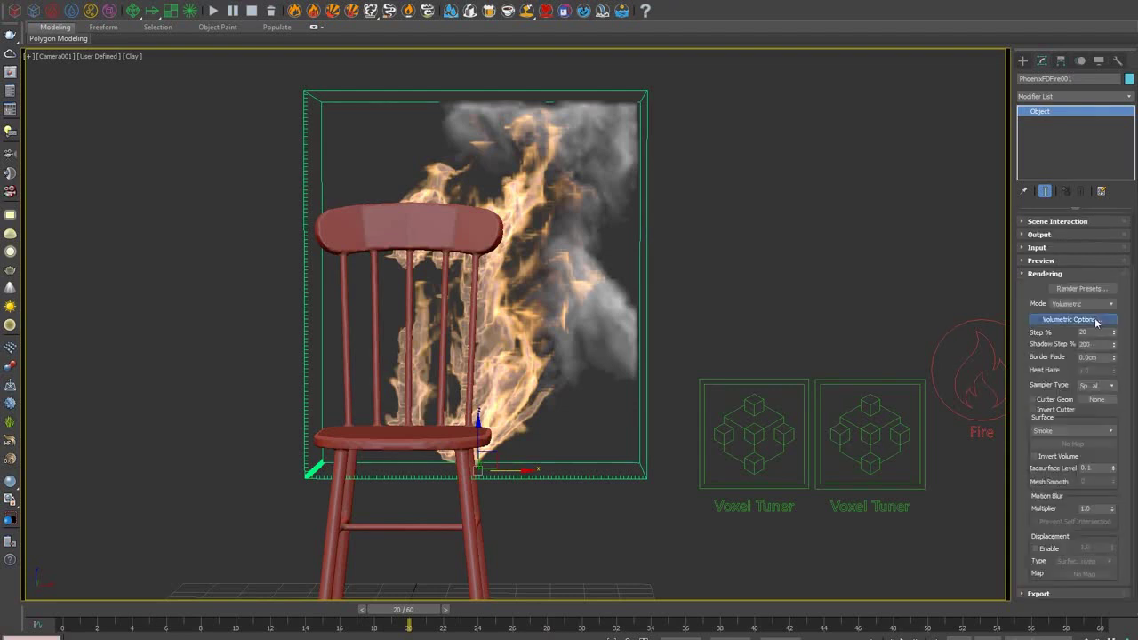
pyautogui.click(1098, 322)
pyautogui.click(628, 187)
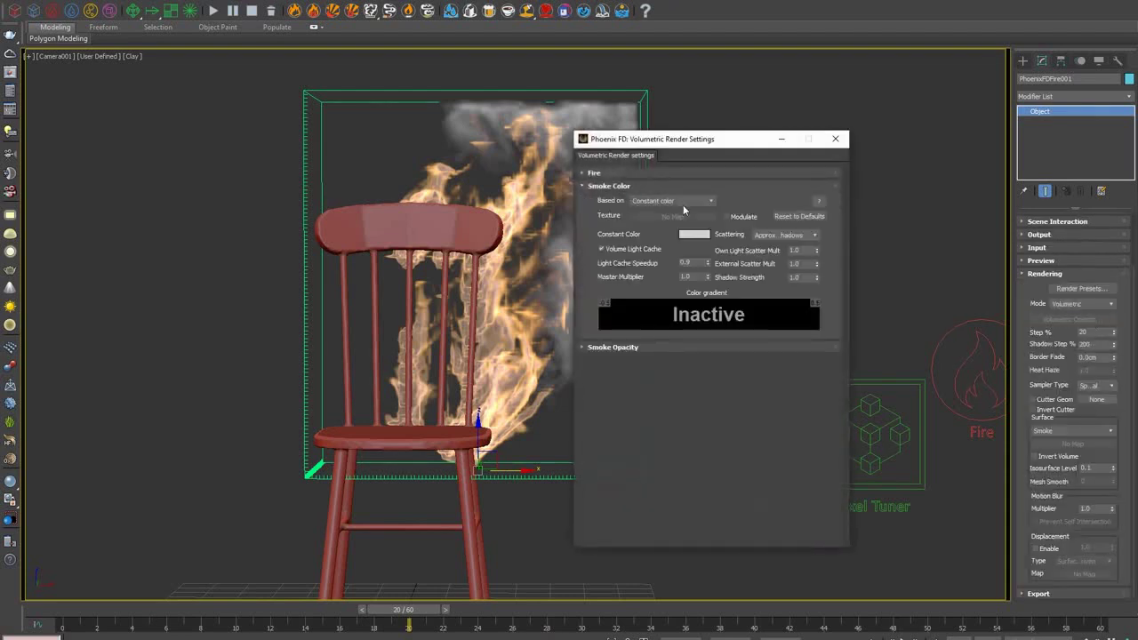
pyautogui.click(681, 206)
pyautogui.click(675, 253)
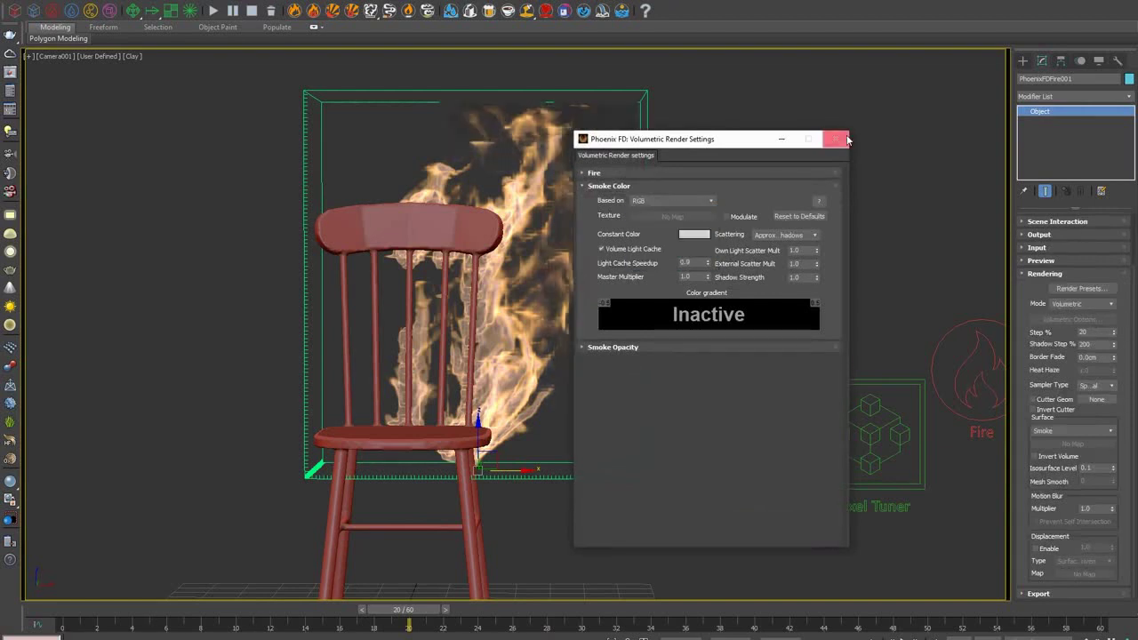
pyautogui.click(844, 137)
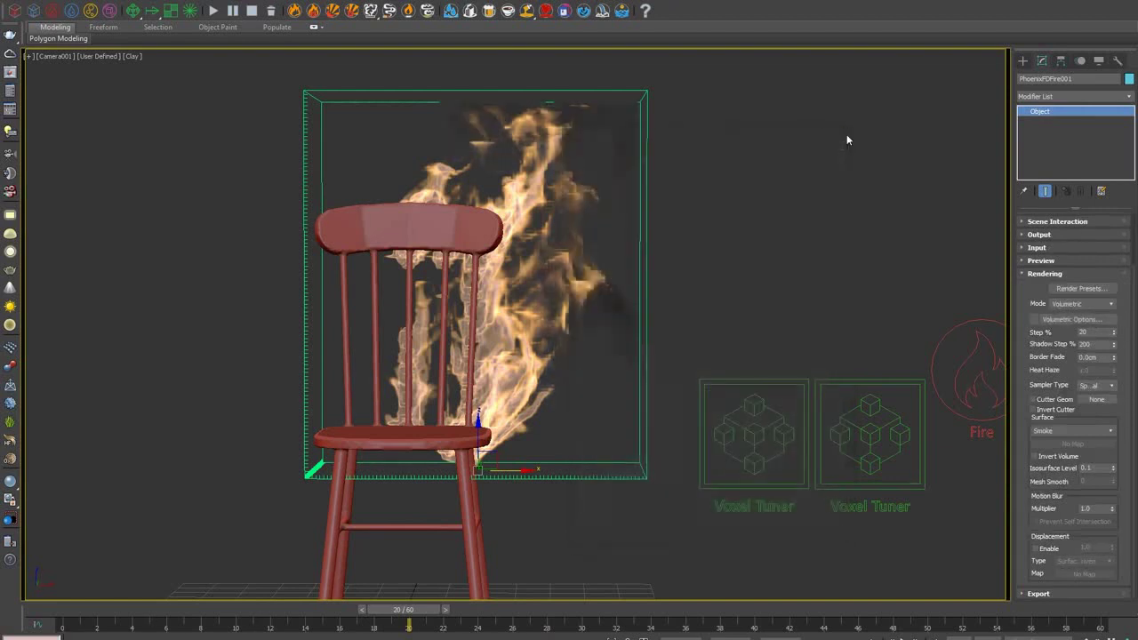
# - Rerun the fire simulation to about frame 23, stop it, and scrub through the cached frames, ending at frame 22
pyautogui.click(214, 10)
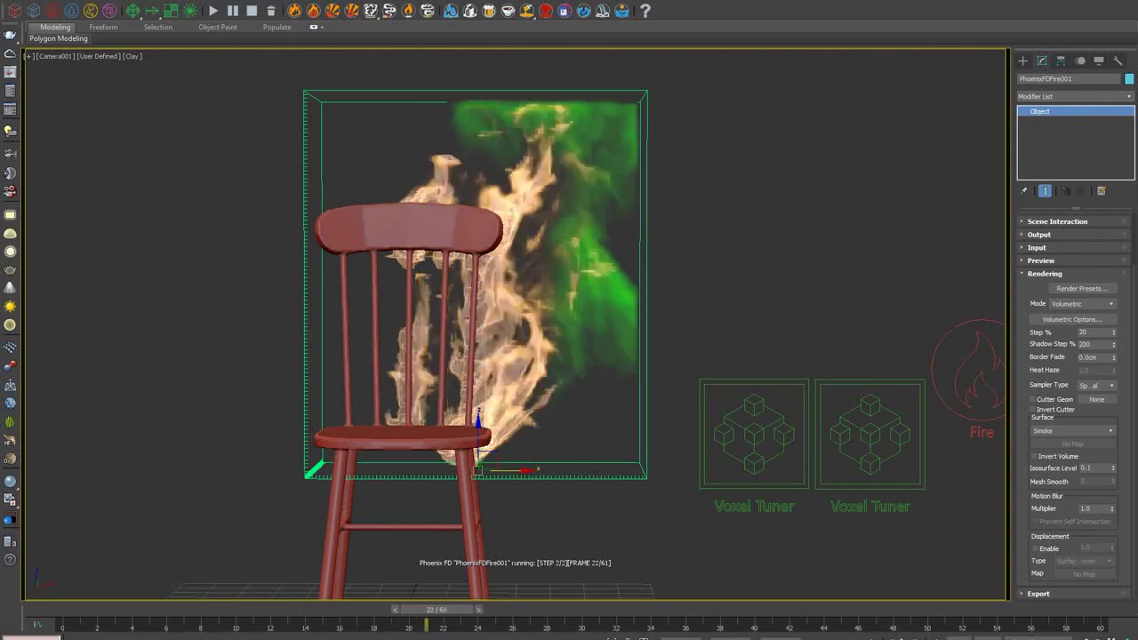
pyautogui.click(253, 12)
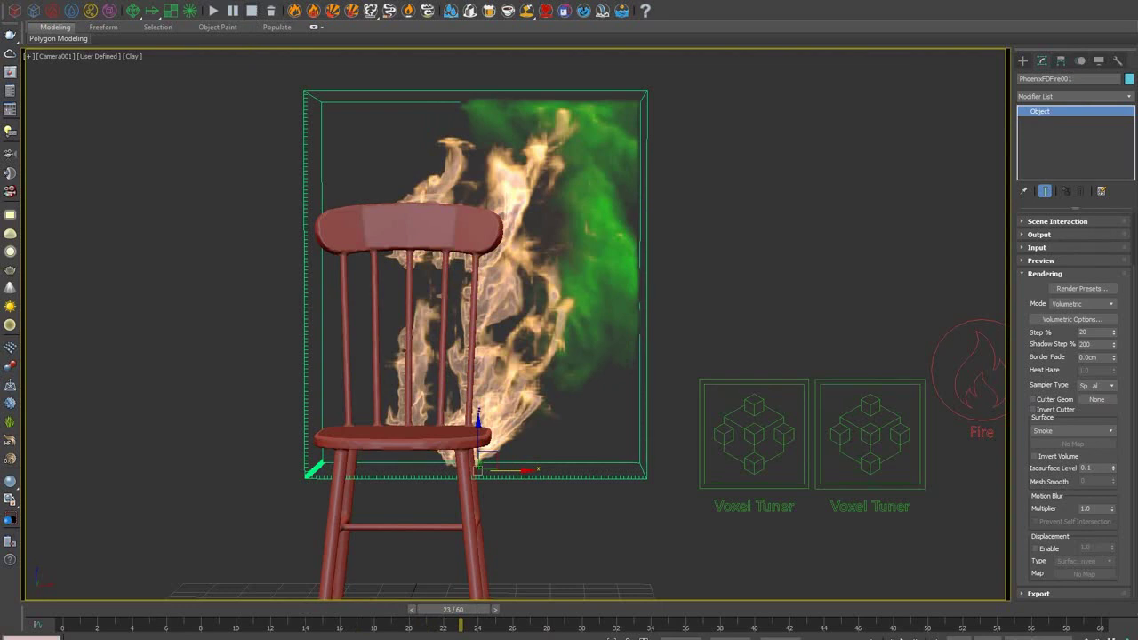
pyautogui.moveTo(460, 612); pyautogui.dragTo(443, 544)
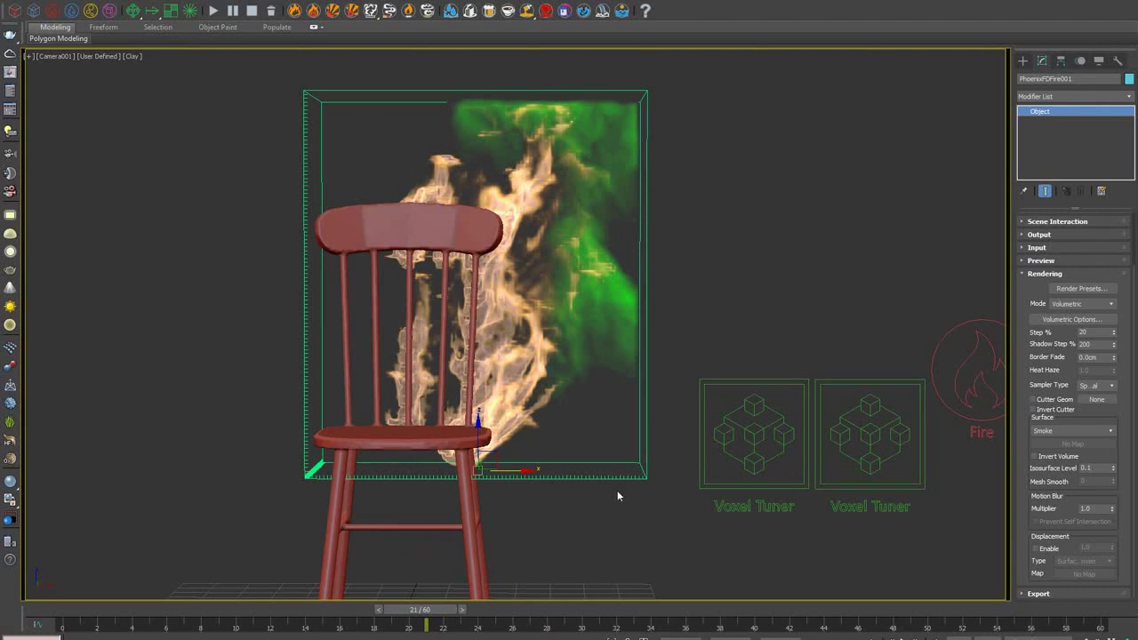
pyautogui.moveTo(417, 610); pyautogui.dragTo(329, 608)
pyautogui.moveTo(405, 610); pyautogui.dragTo(437, 610)
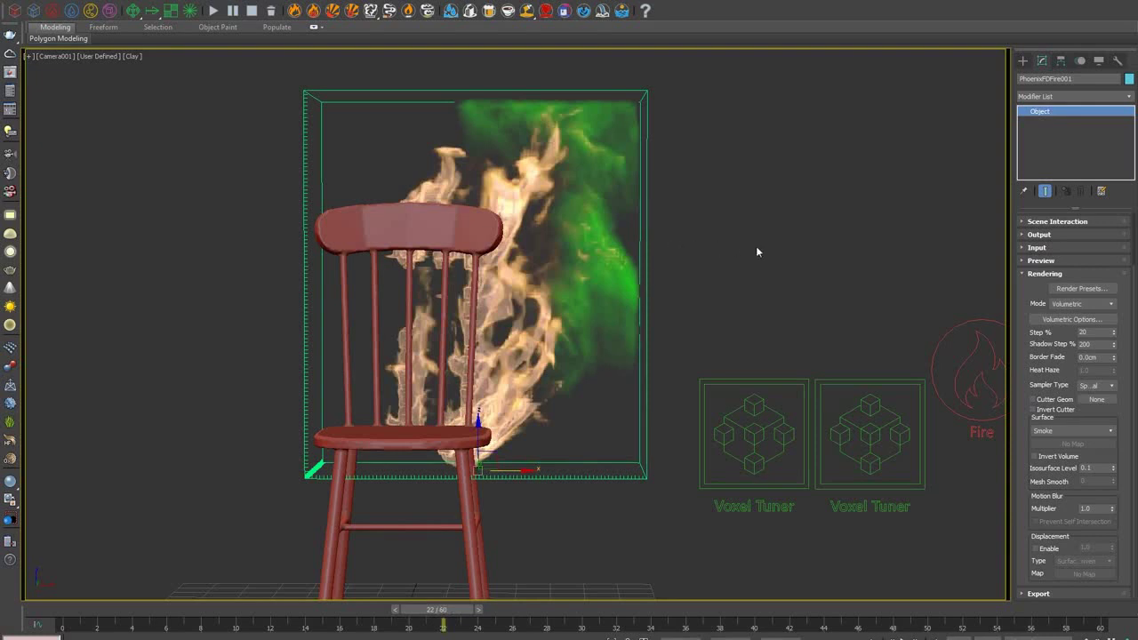
# - Set the simulator's Adaptive Grid to Smoke and its maximum expansion in X (+) to 32
pyautogui.click(1024, 273)
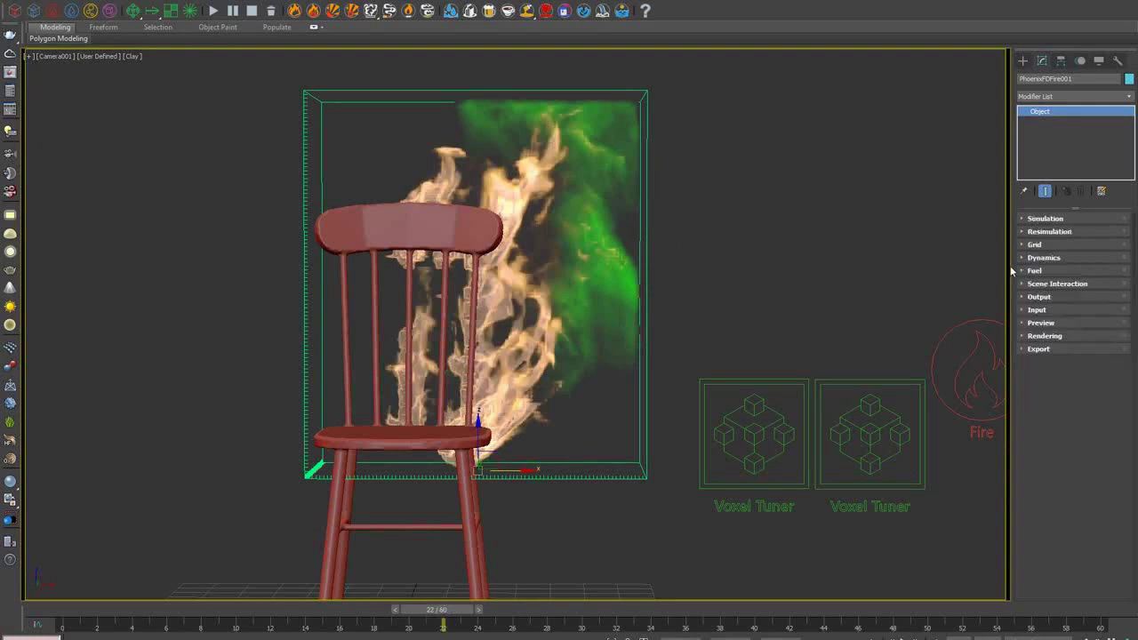
pyautogui.click(1032, 244)
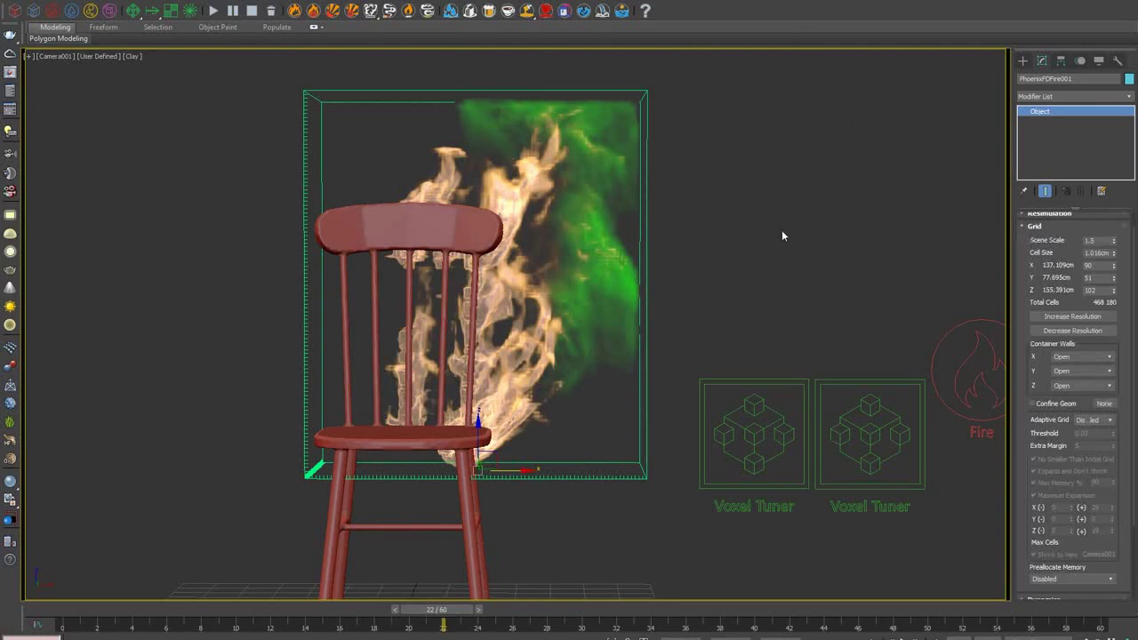
pyautogui.scroll(-2, 1076, 382)
pyautogui.click(1096, 380)
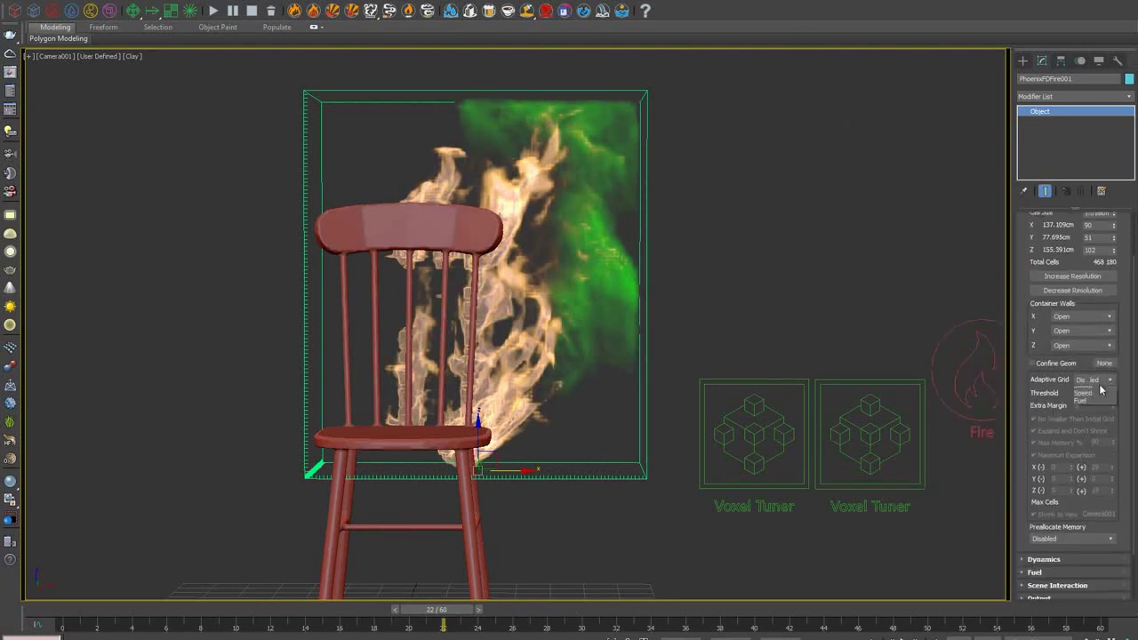
pyautogui.click(1095, 405)
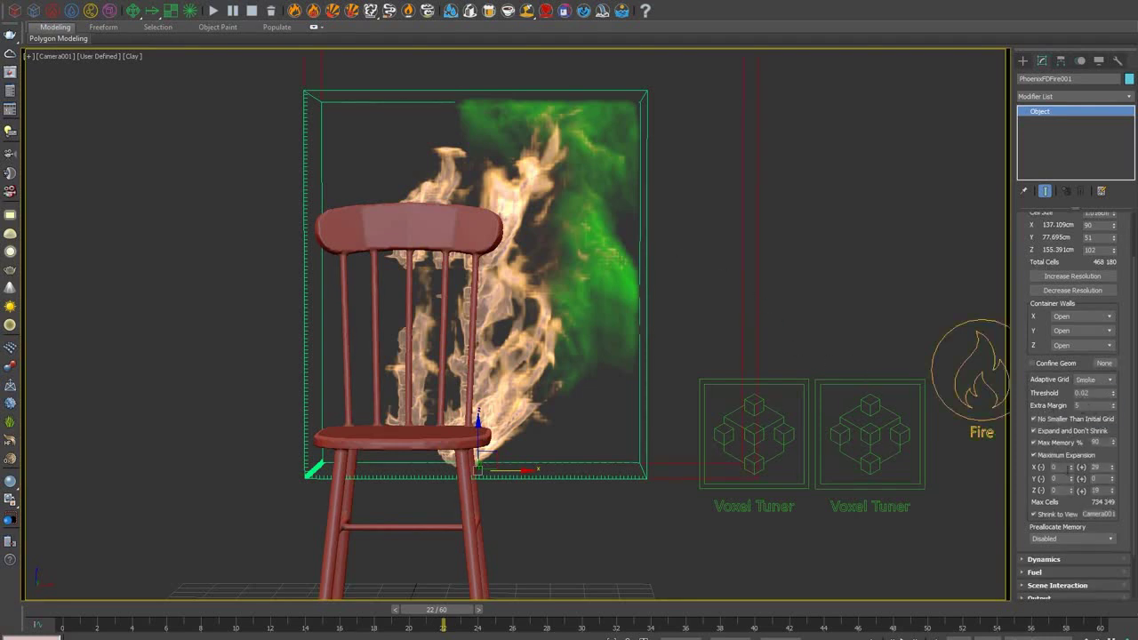
pyautogui.moveTo(1111, 468); pyautogui.dragTo(1112, 467)
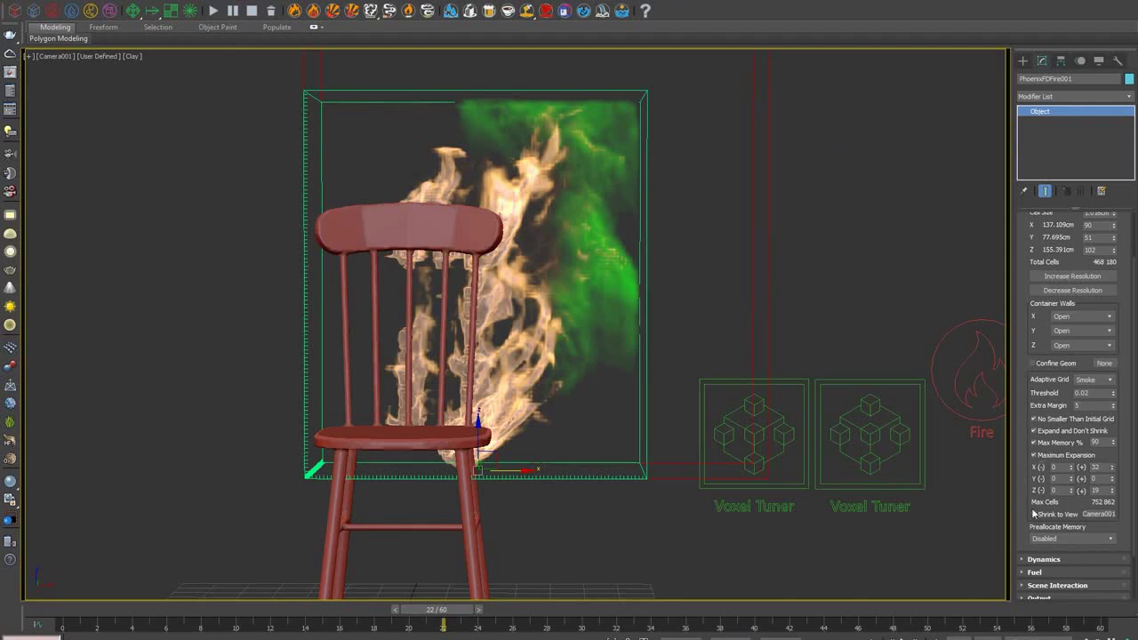
# - Pick Camera001 from the object list as the grid's Shrink to View camera
pyautogui.click(1098, 515)
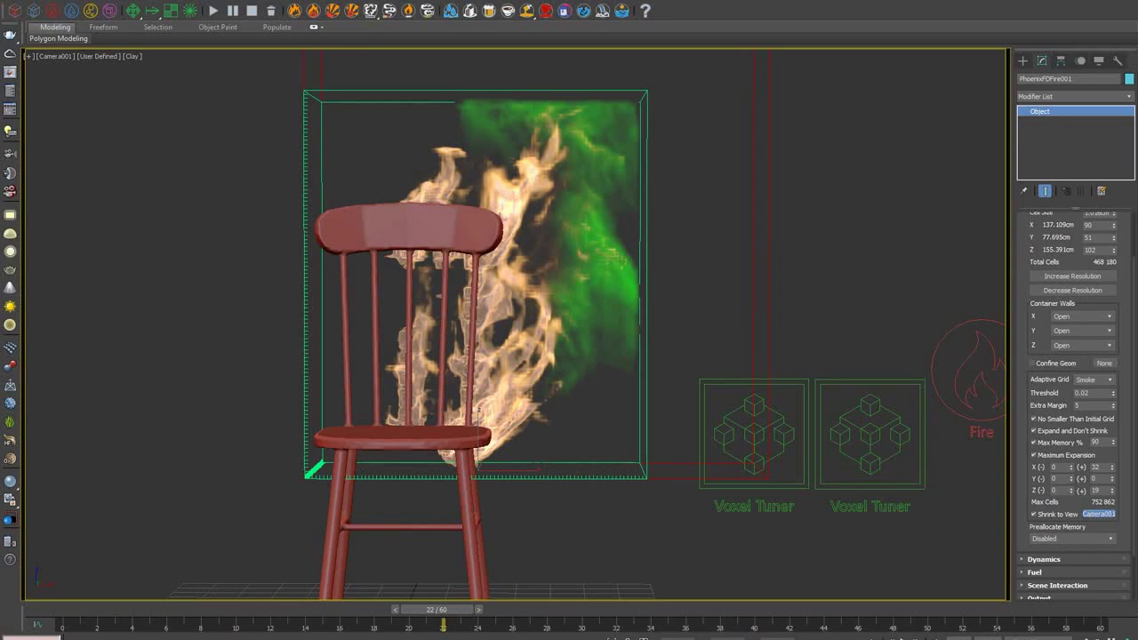
pyautogui.press('h')
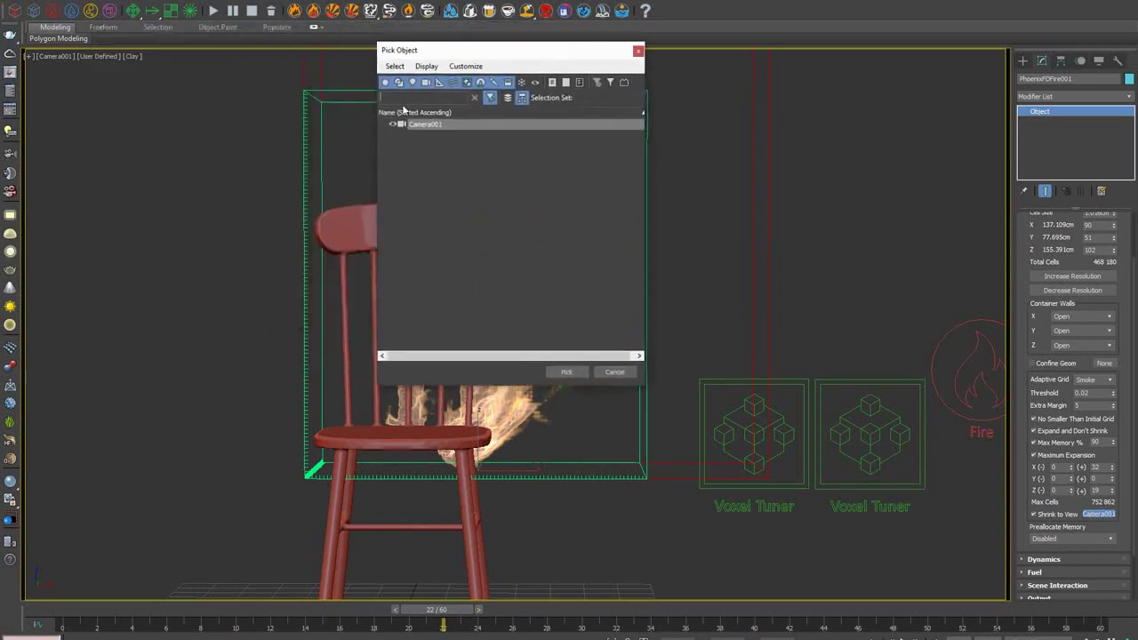
pyautogui.click(568, 372)
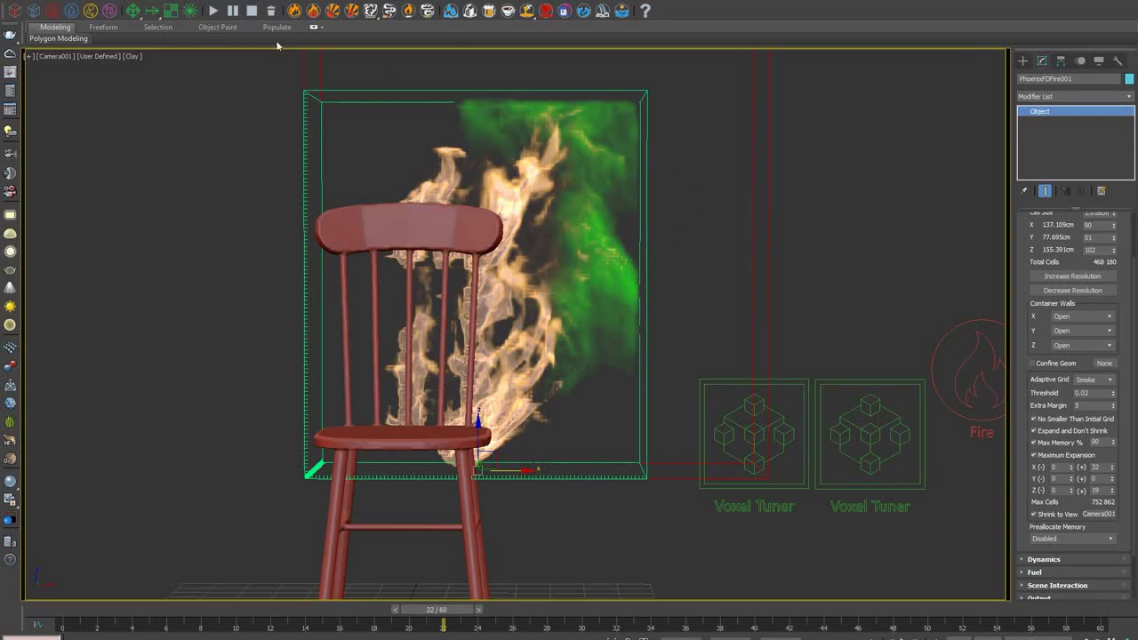
# - Run the simulation with the adaptive grid to about frame 25 and scrub back to frame 21
pyautogui.click(213, 11)
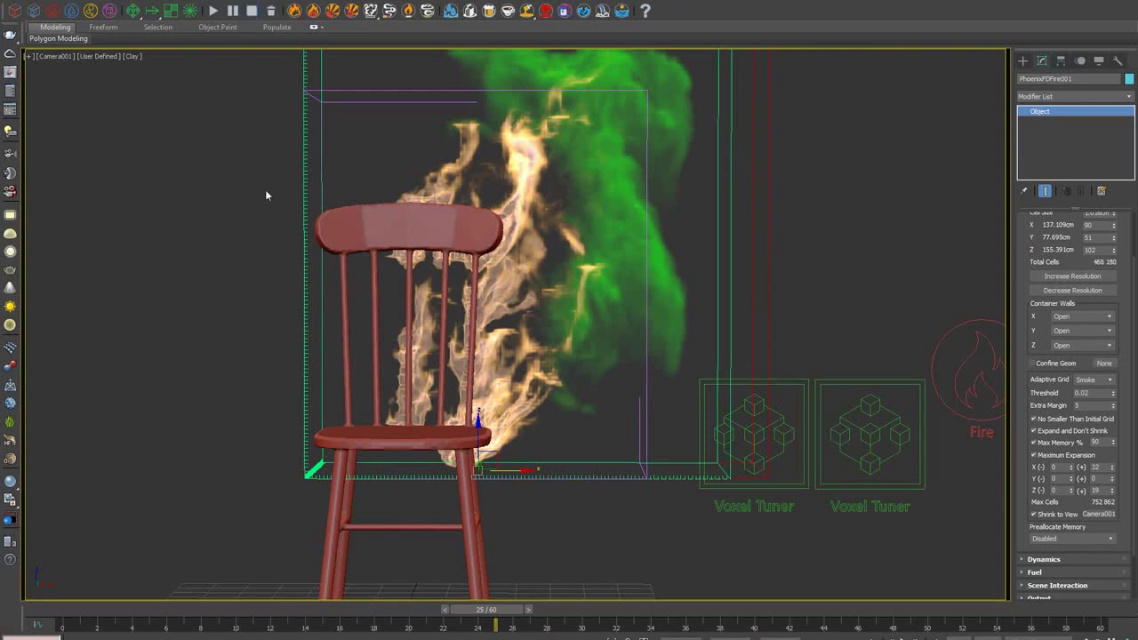
pyautogui.moveTo(492, 611); pyautogui.dragTo(440, 589)
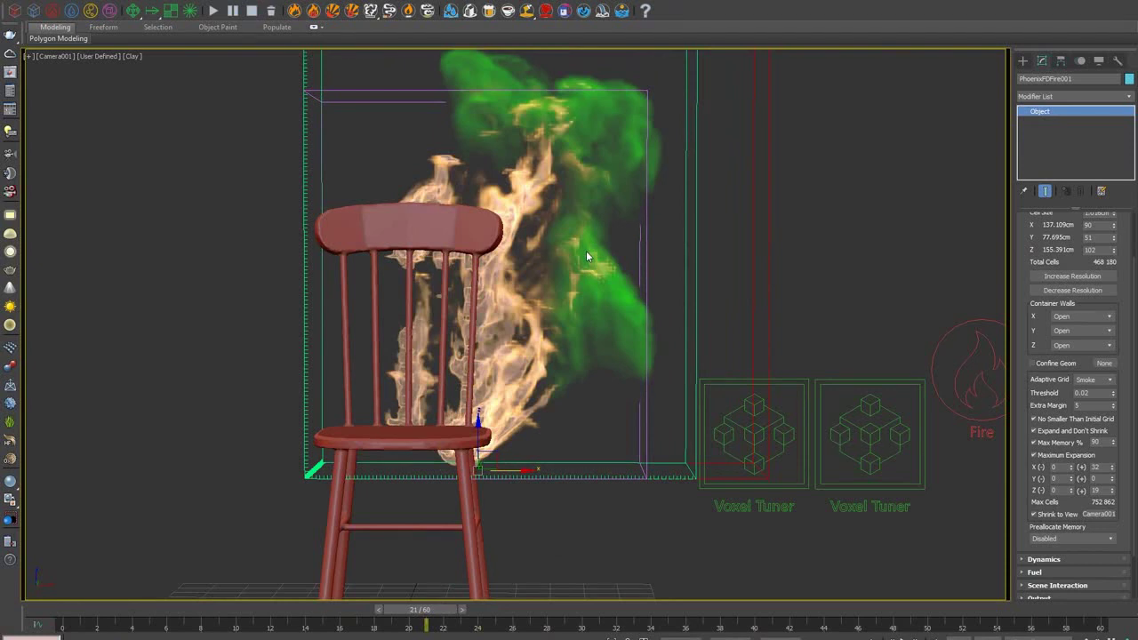
# - Create a box about 84.5 cm long, 68.7 cm wide and 24.7 cm high below the Voxel Tuners, beside the chair
pyautogui.click(1022, 60)
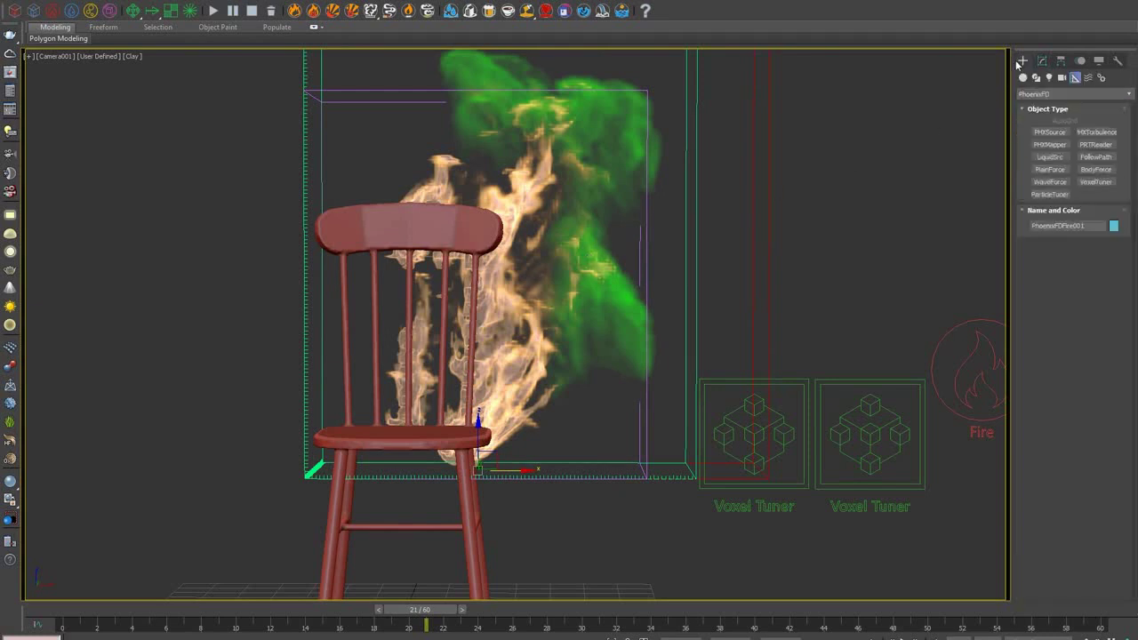
pyautogui.click(1023, 77)
pyautogui.click(1050, 132)
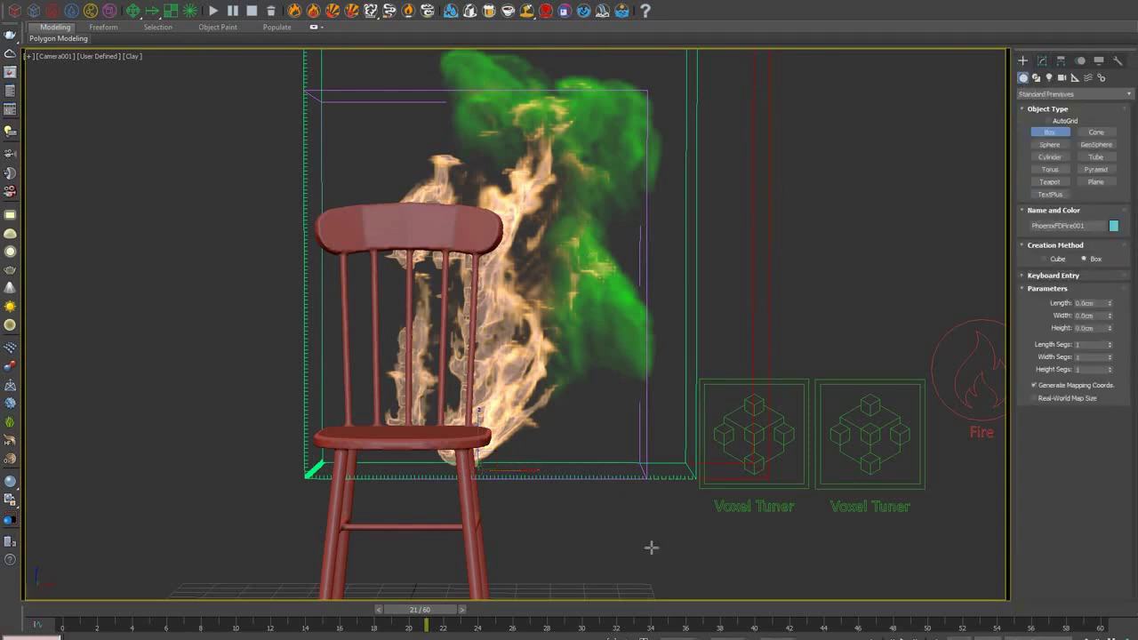
pyautogui.moveTo(651, 548); pyautogui.dragTo(895, 604)
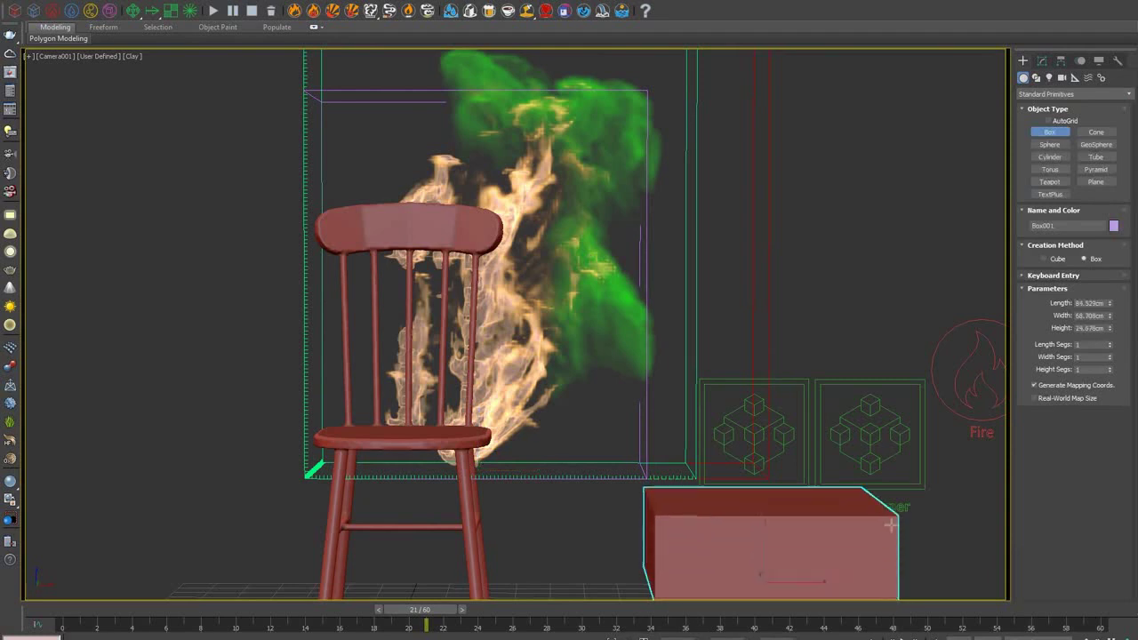
pyautogui.rightClick(890, 525)
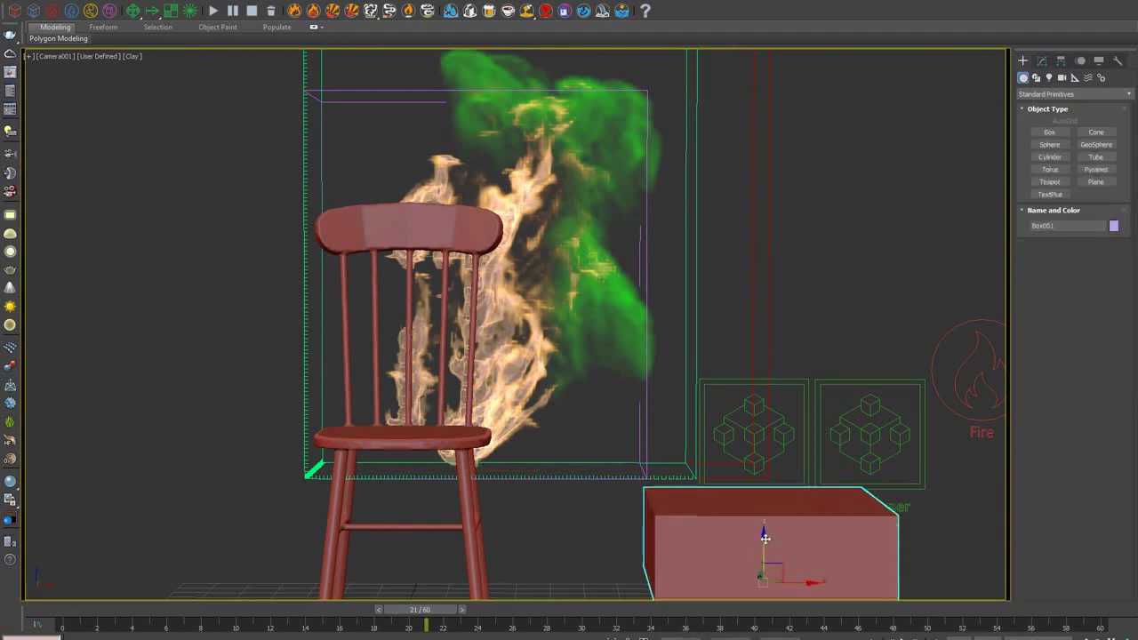
# - Raise the box to the height of the upper smoke and move it over the simulator grid in the top view
pyautogui.moveTo(765, 537); pyautogui.dragTo(806, 107)
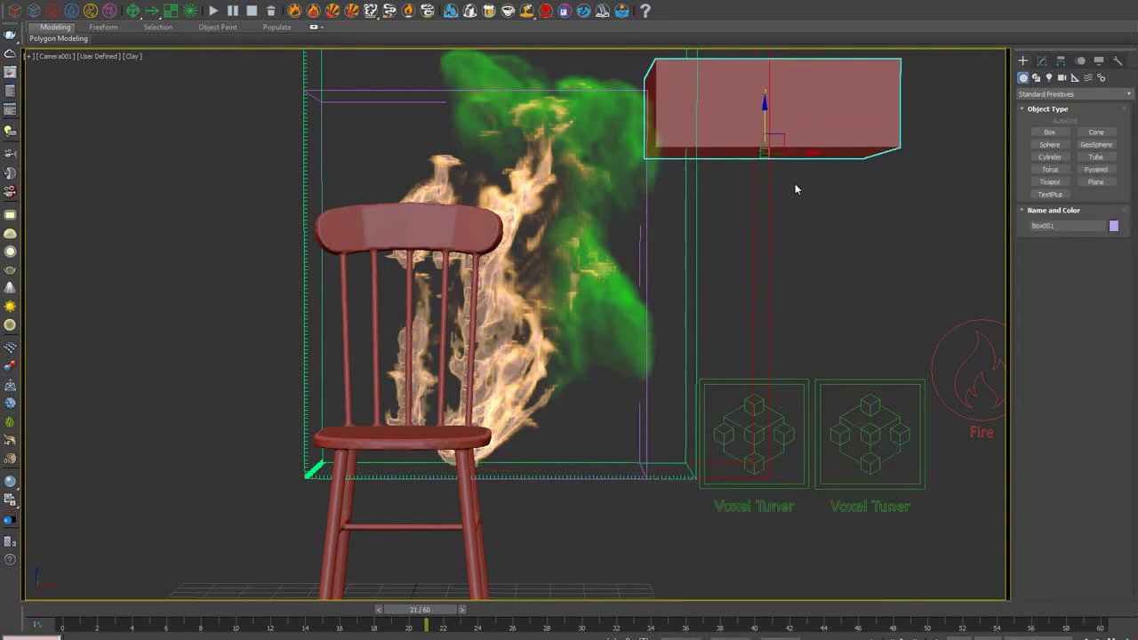
pyautogui.hotkey('alt', 'w')
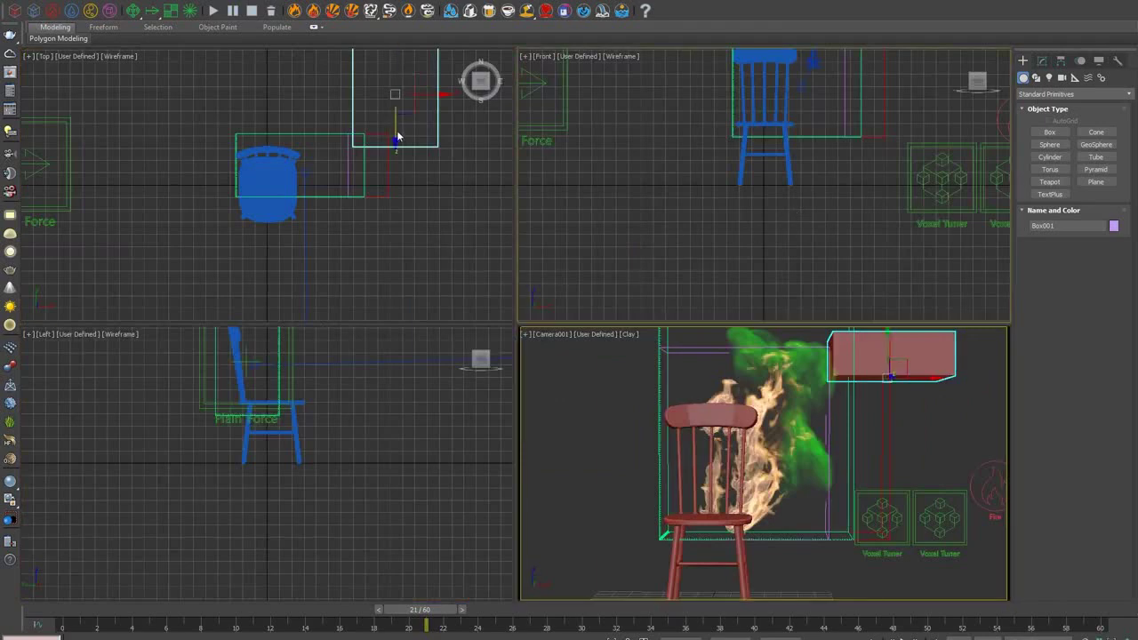
pyautogui.click(397, 122)
pyautogui.click(435, 96)
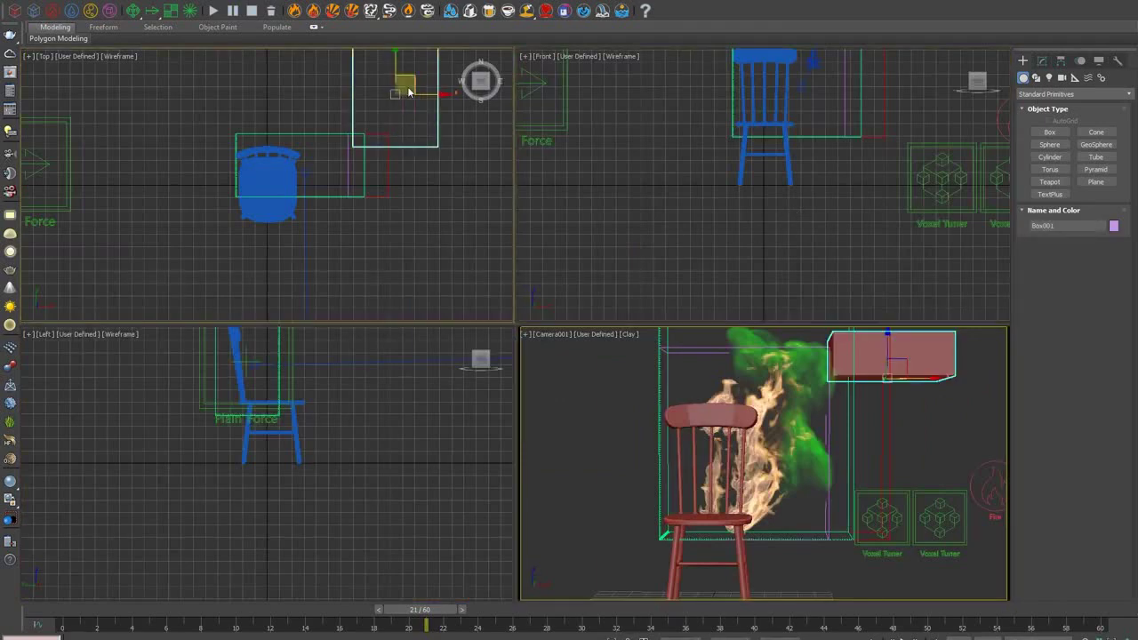
pyautogui.moveTo(401, 82); pyautogui.dragTo(395, 159)
pyautogui.rightClick(783, 400)
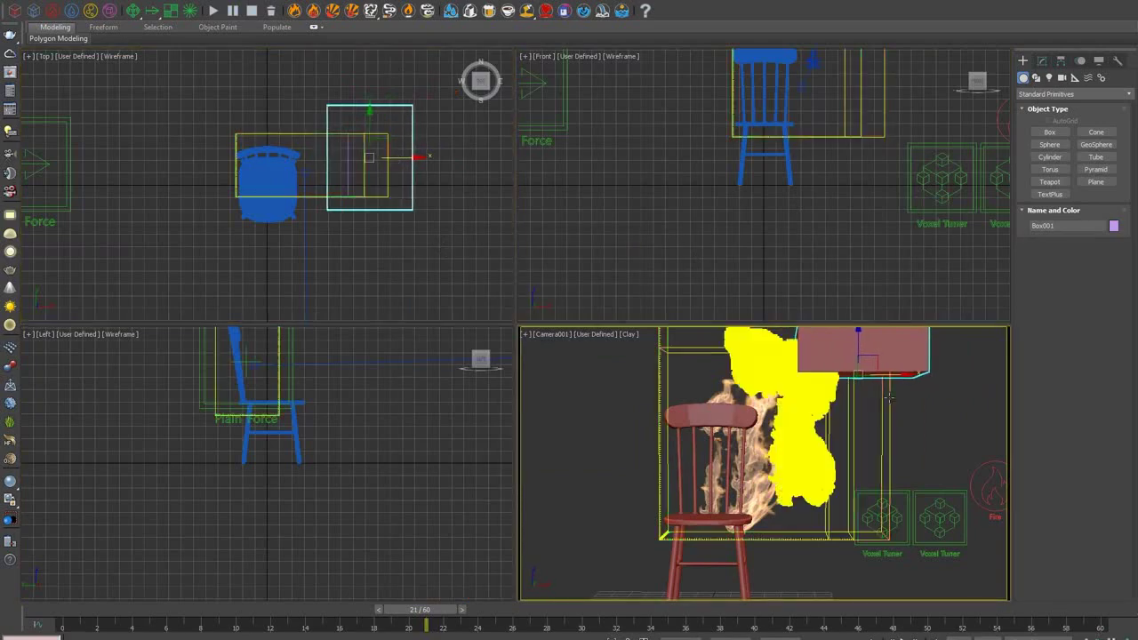
pyautogui.hotkey('alt', 'w')
# - Shift the box further into the smoke and enlarge it to about 75.6 cm wide and 33.6 cm high
pyautogui.moveTo(740, 146); pyautogui.dragTo(684, 123)
pyautogui.click(1042, 62)
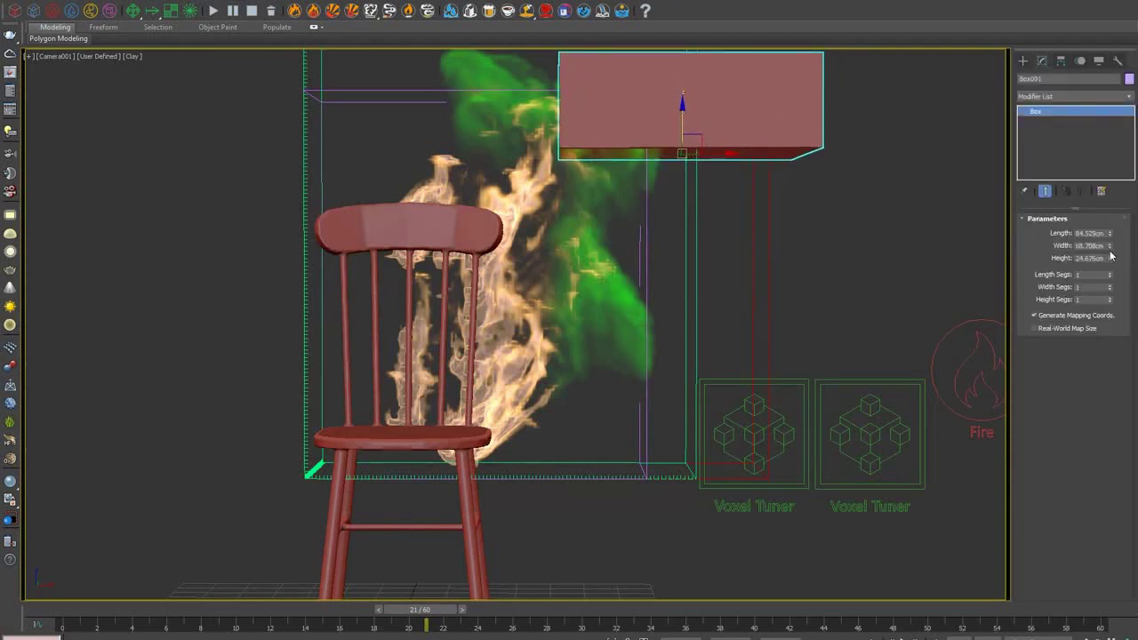
pyautogui.moveTo(1109, 254); pyautogui.dragTo(1110, 238)
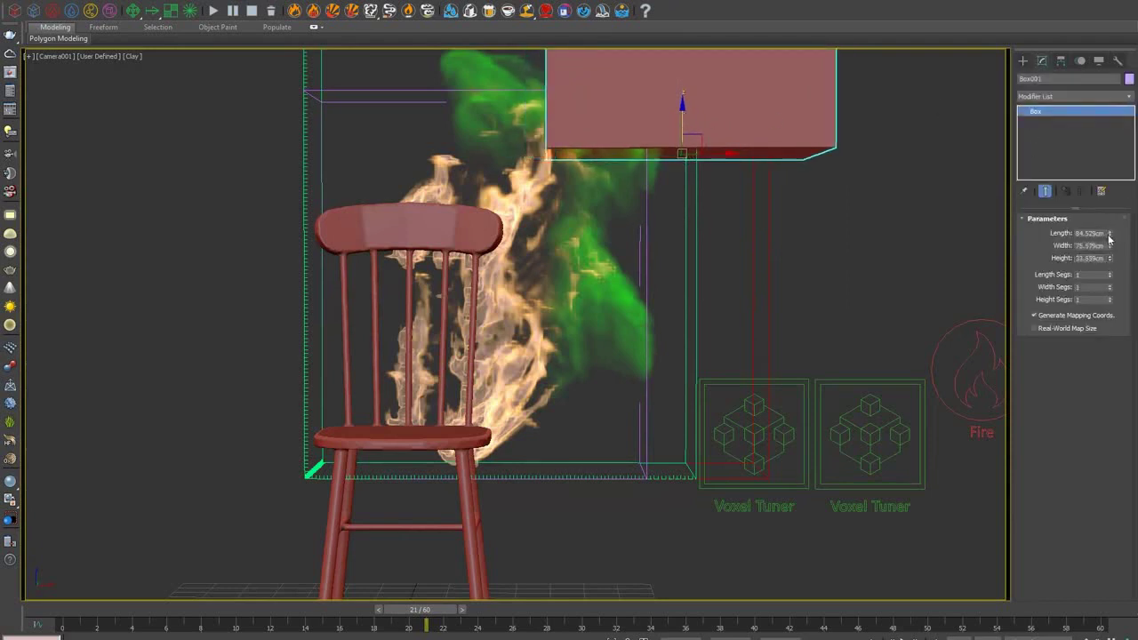
# - Make the box non-renderable and turn on Display as Box in its object properties
pyautogui.rightClick(735, 82)
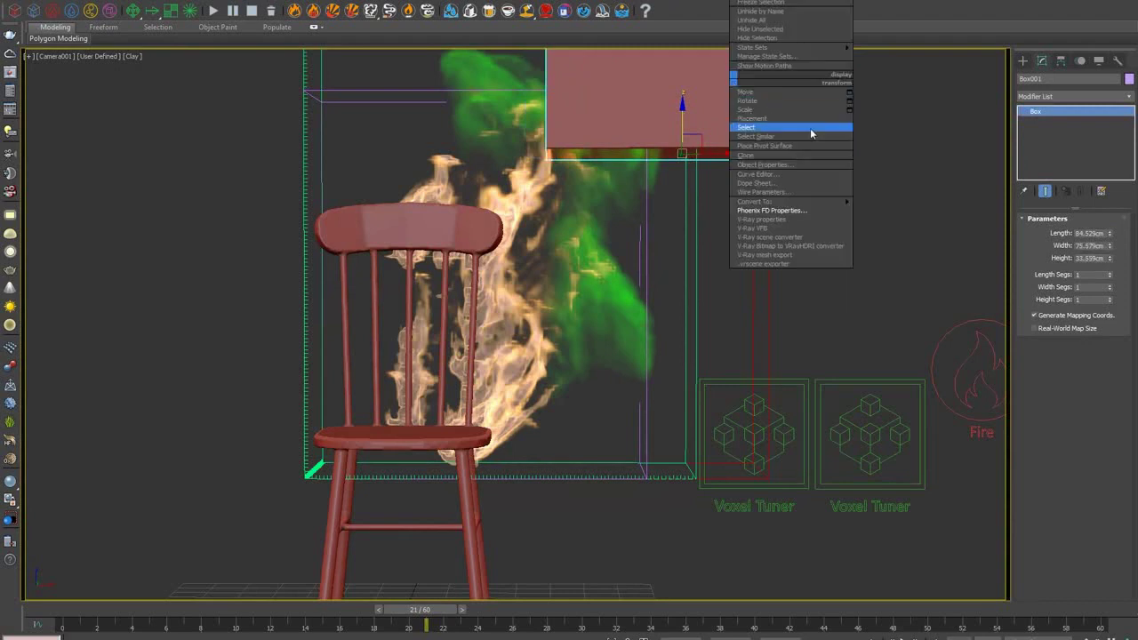
pyautogui.click(802, 168)
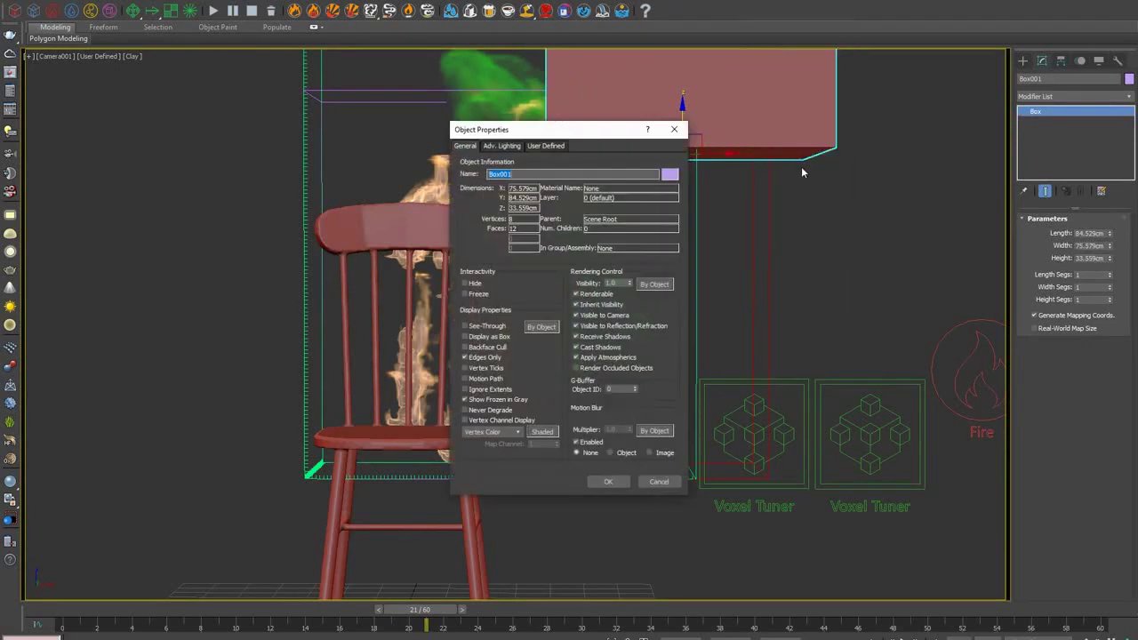
pyautogui.click(594, 294)
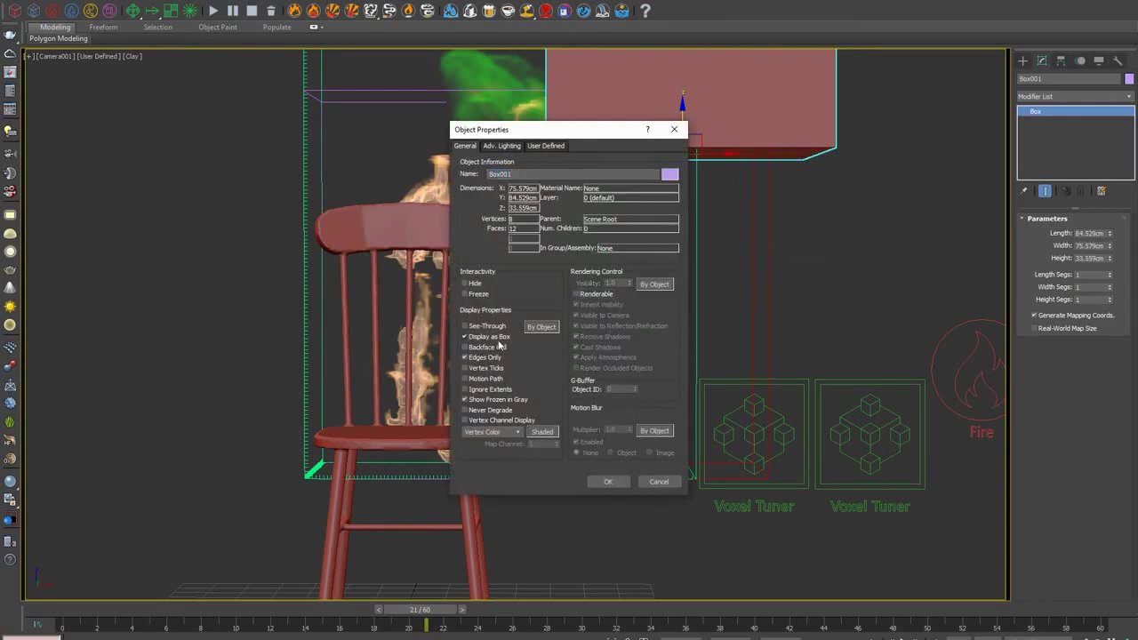
pyautogui.click(608, 480)
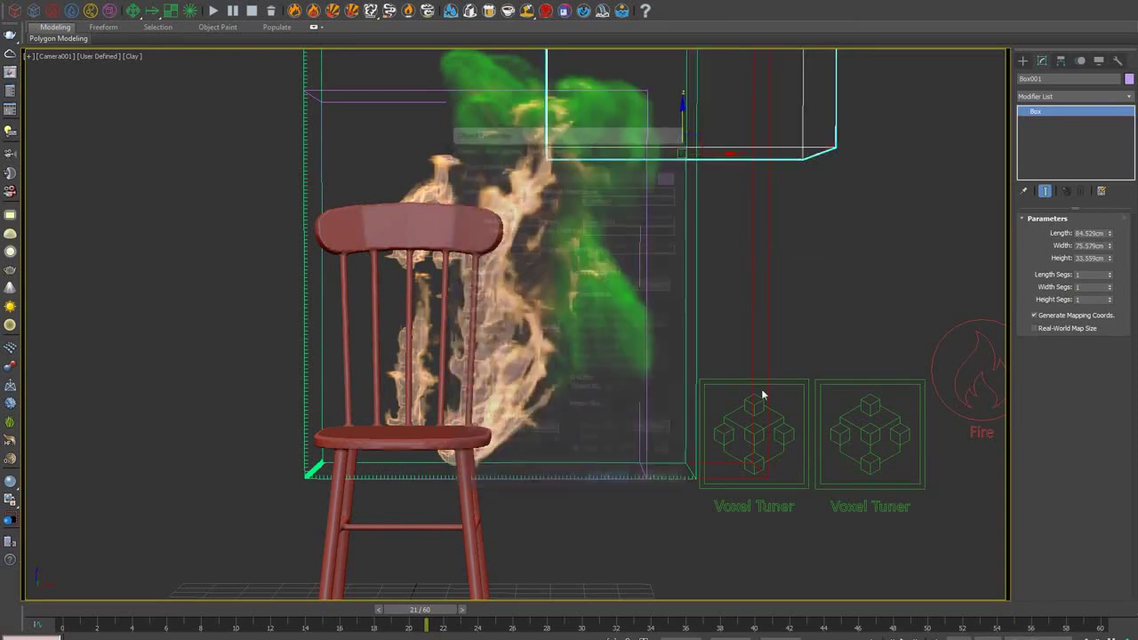
# - Turn off Solid Object for the box in its Phoenix FD properties
pyautogui.rightClick(747, 146)
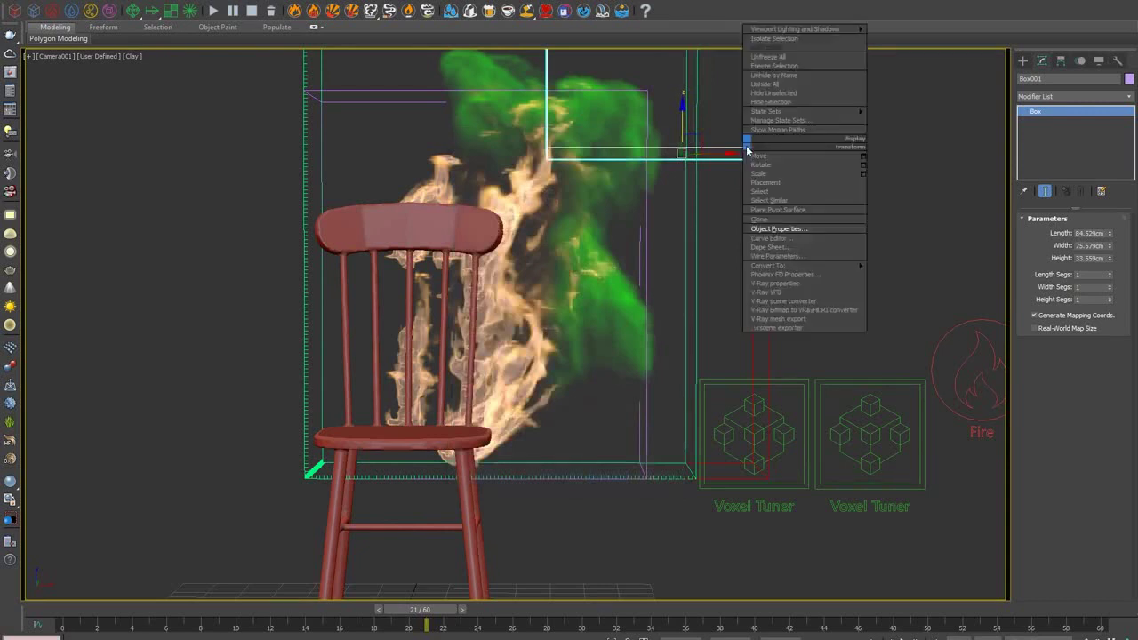
pyautogui.click(786, 267)
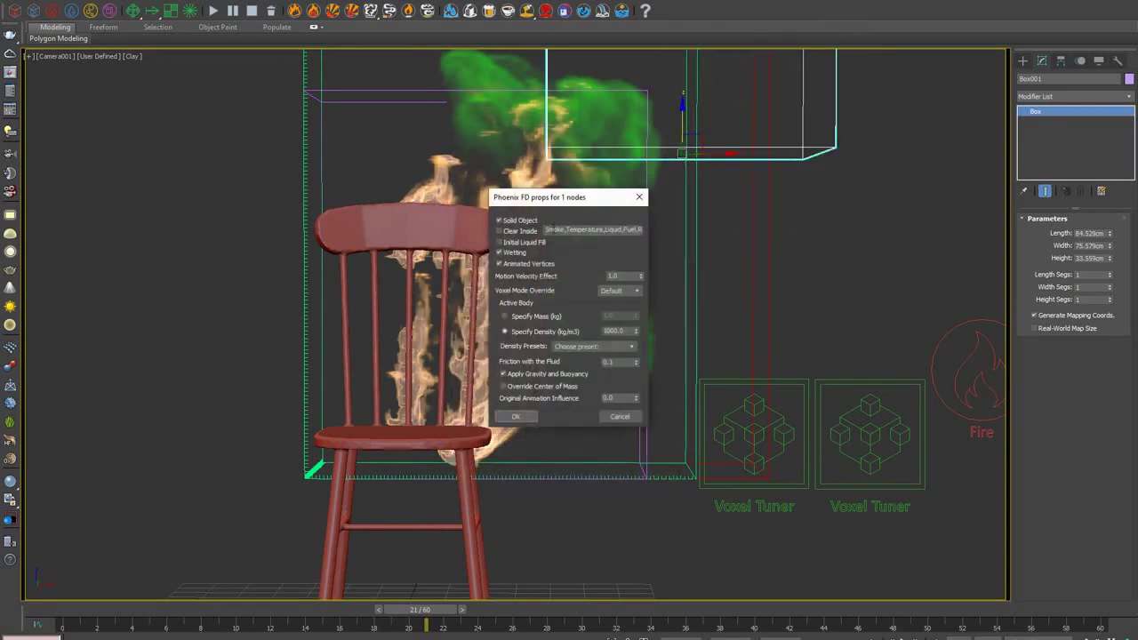
pyautogui.click(523, 224)
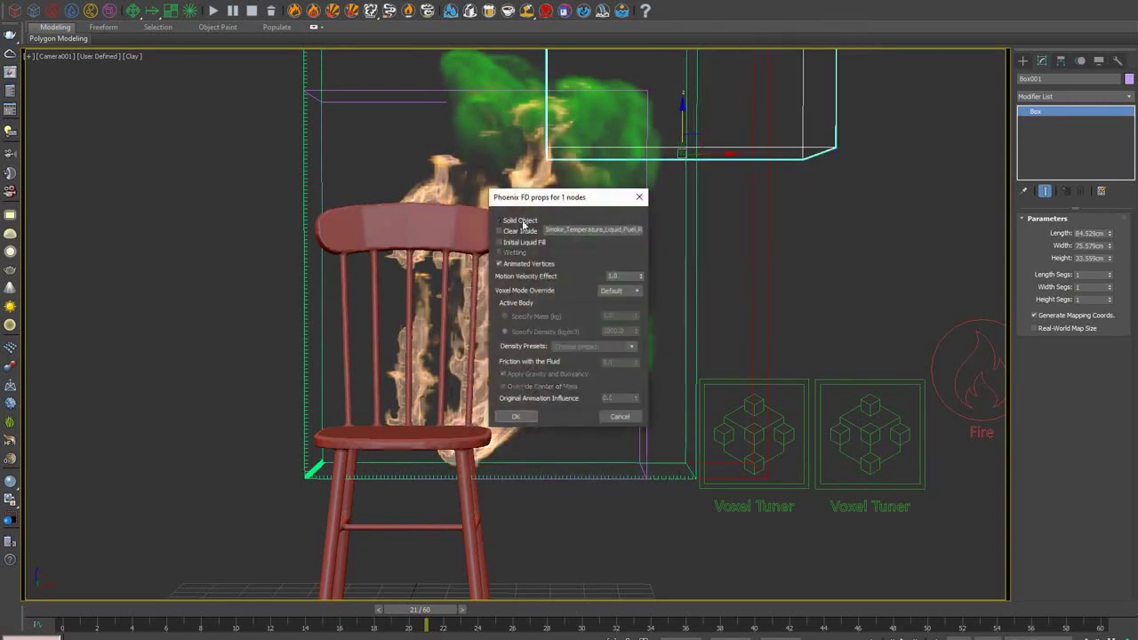
pyautogui.click(515, 415)
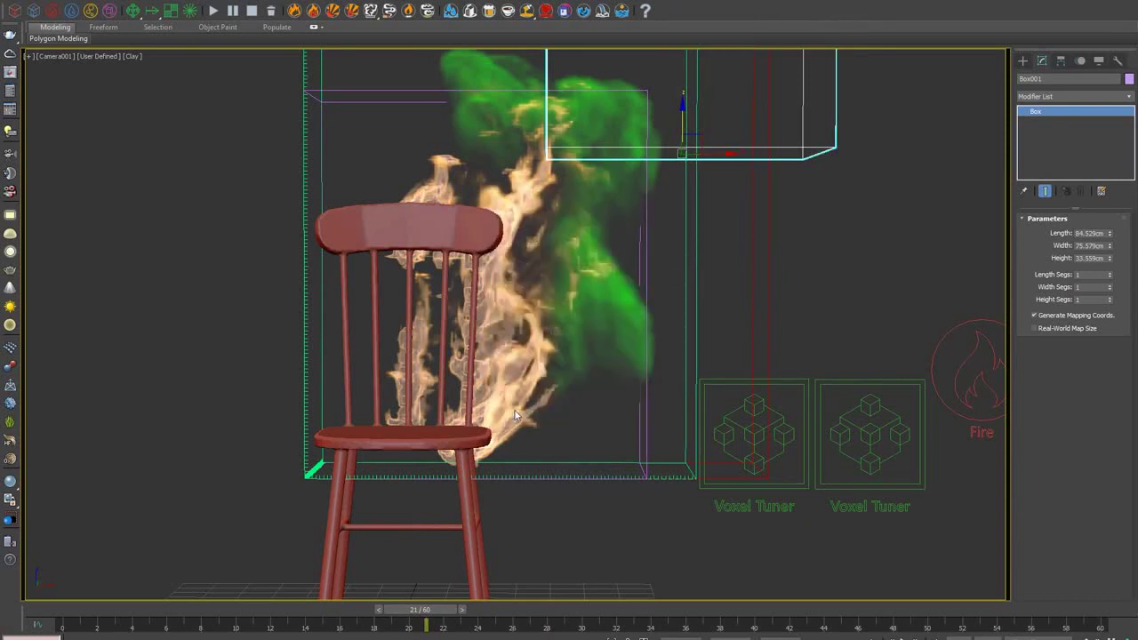
# - Clone the RGB Green Voxel Tuner upward as one independent copy
pyautogui.click(859, 386)
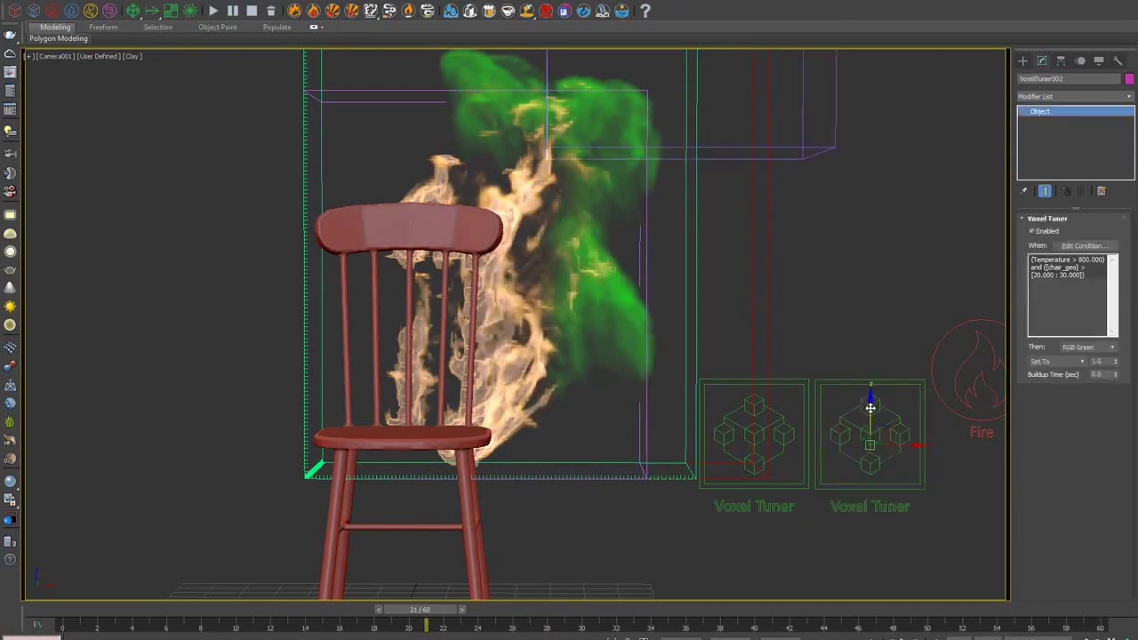
pyautogui.keyDown('shift'); pyautogui.moveTo(866, 393); pyautogui.dragTo(861, 281); pyautogui.keyUp('shift')
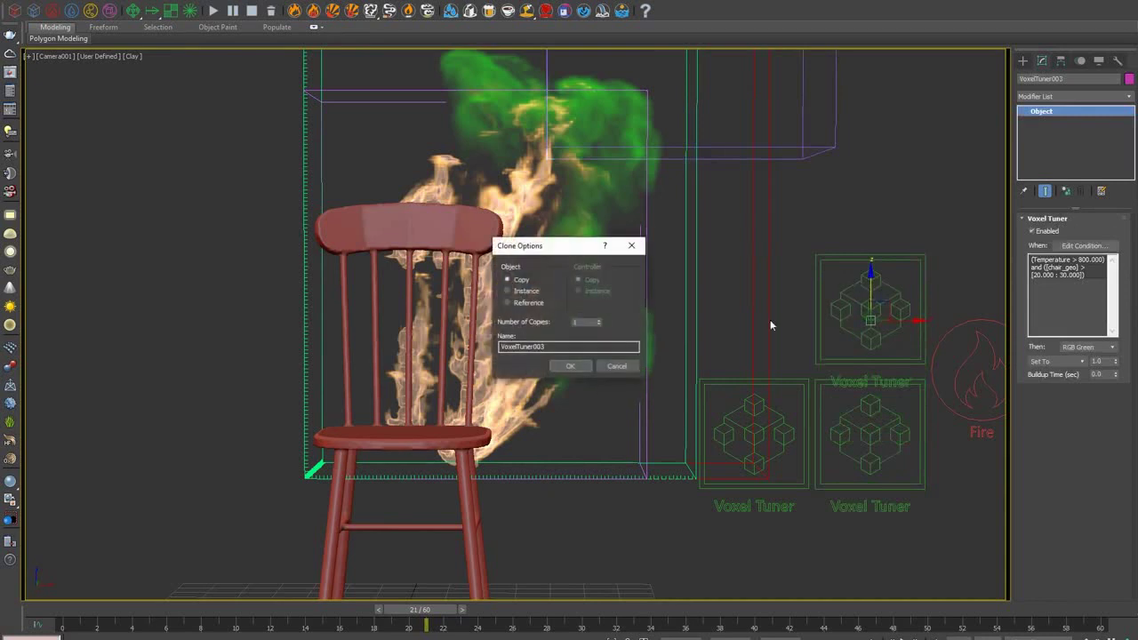
pyautogui.click(572, 368)
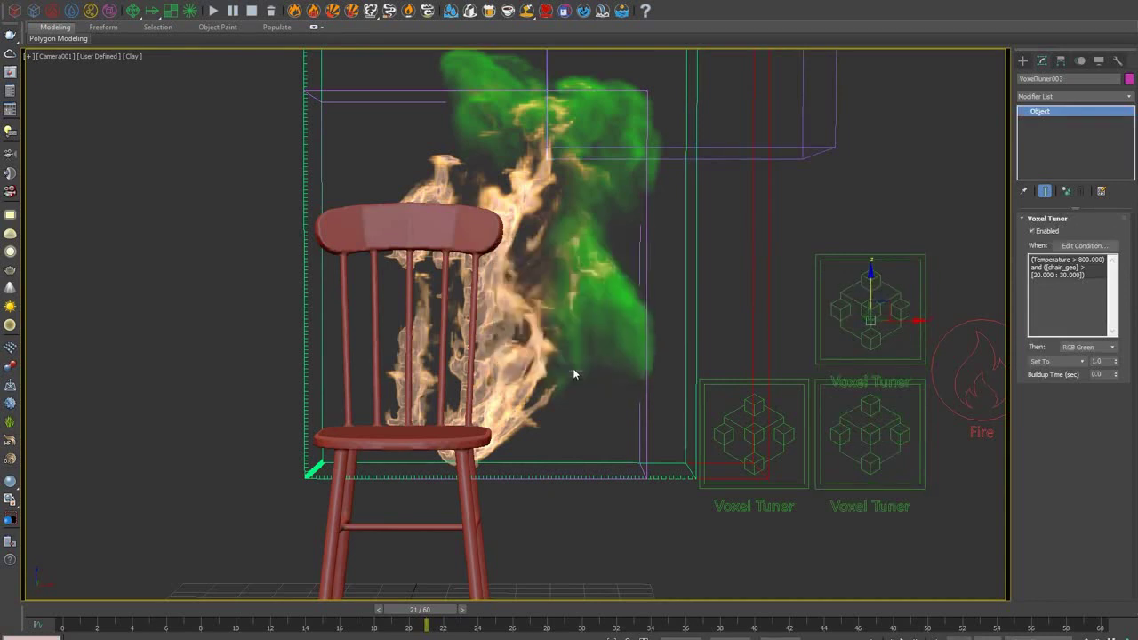
# - Replace the copied Voxel Tuner's whole And condition with a single new comparison
pyautogui.click(1067, 247)
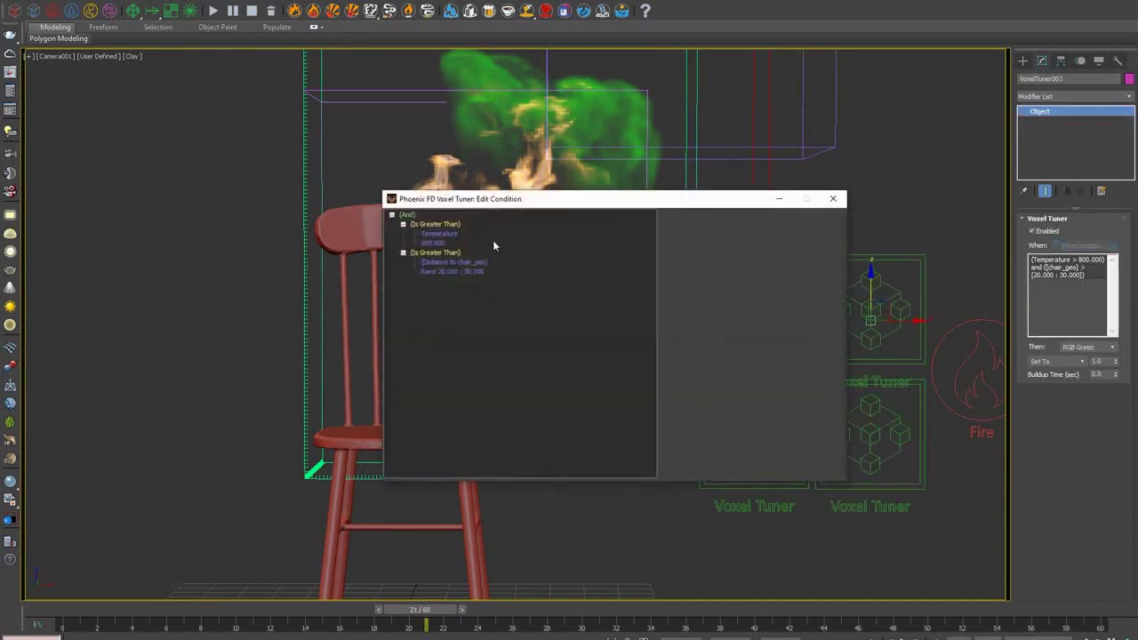
pyautogui.click(408, 216)
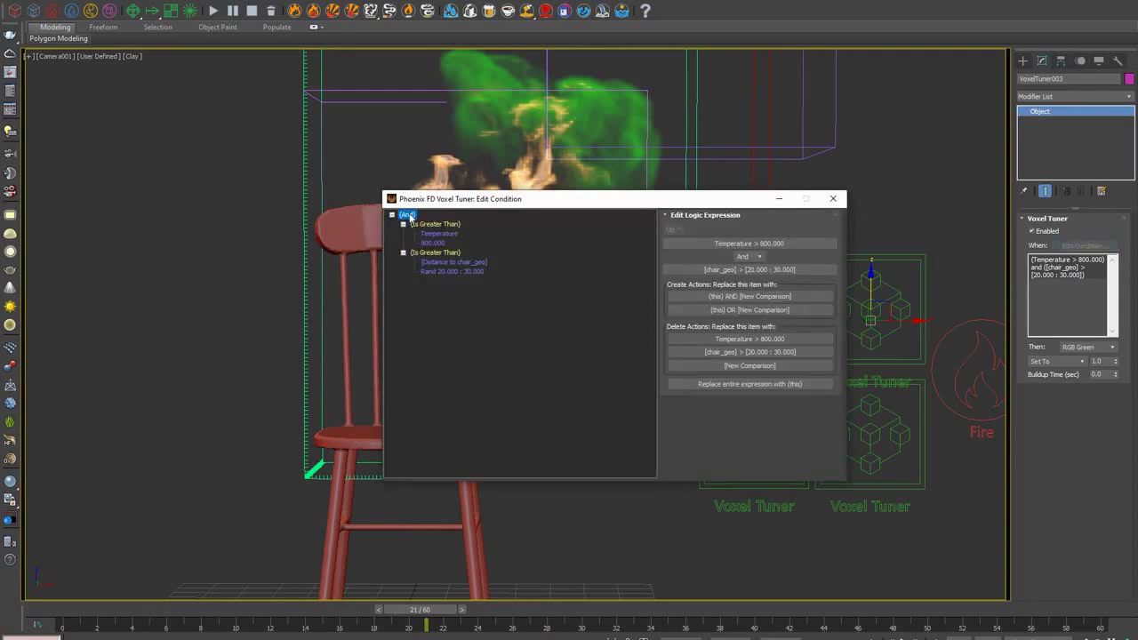
pyautogui.click(744, 368)
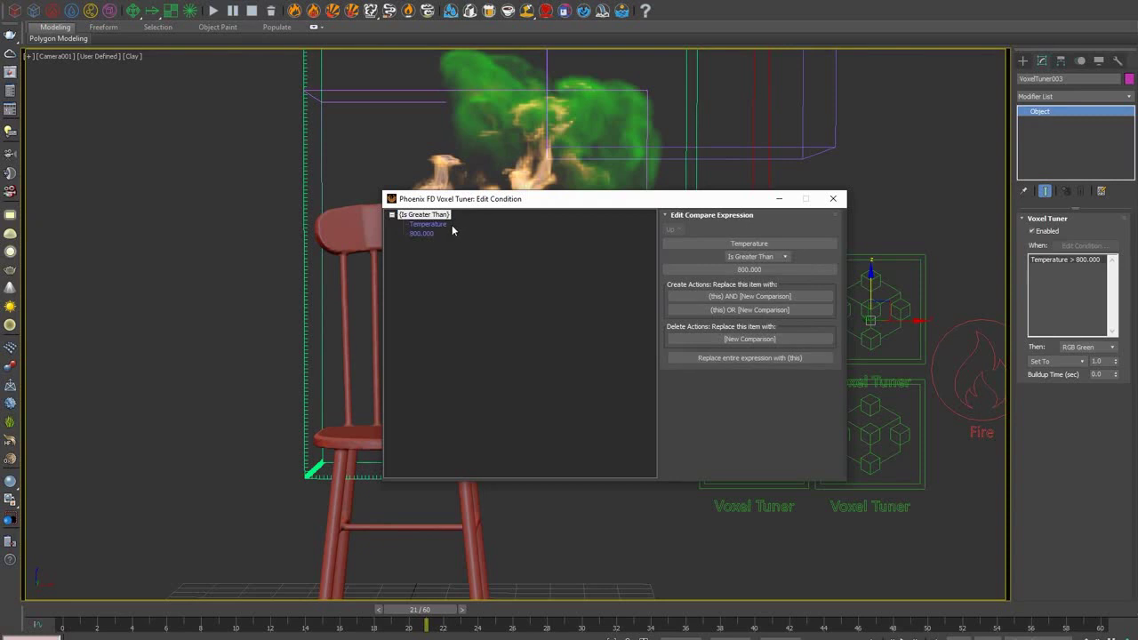
# - Change the comparison's Temperature operand to Distance To and pick Box001 in the scene as its object
pyautogui.click(442, 225)
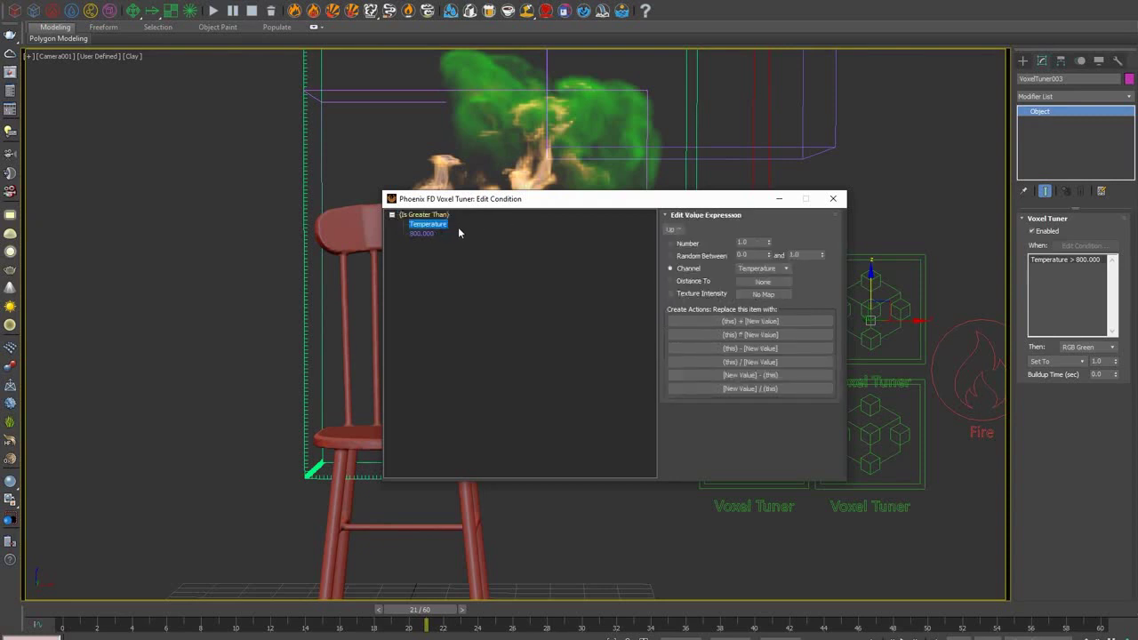
pyautogui.click(702, 282)
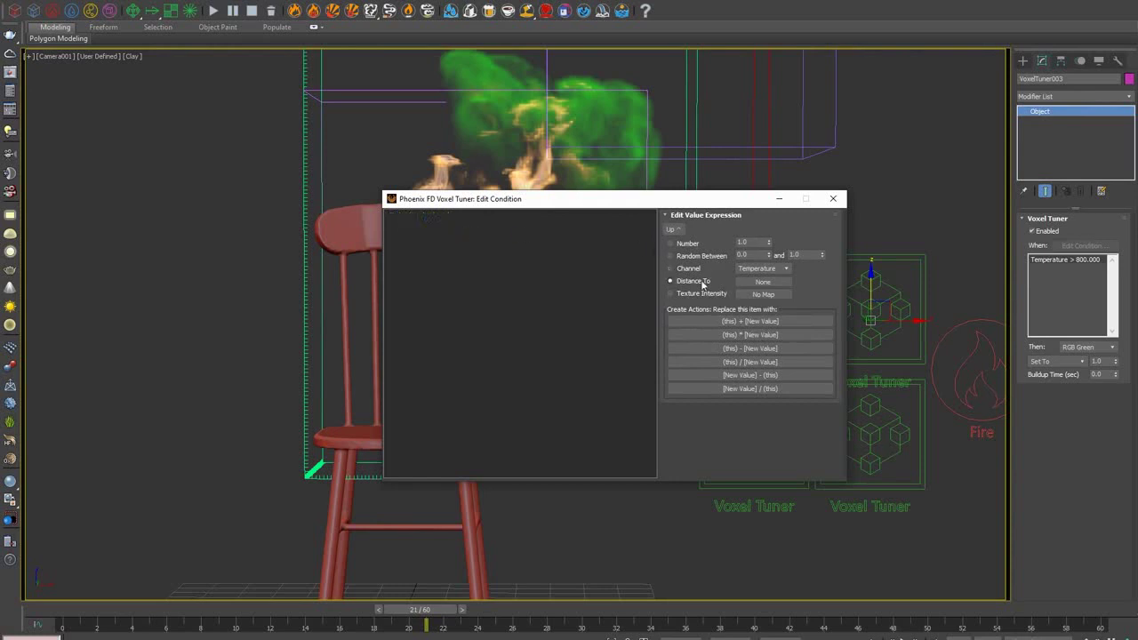
pyautogui.click(763, 283)
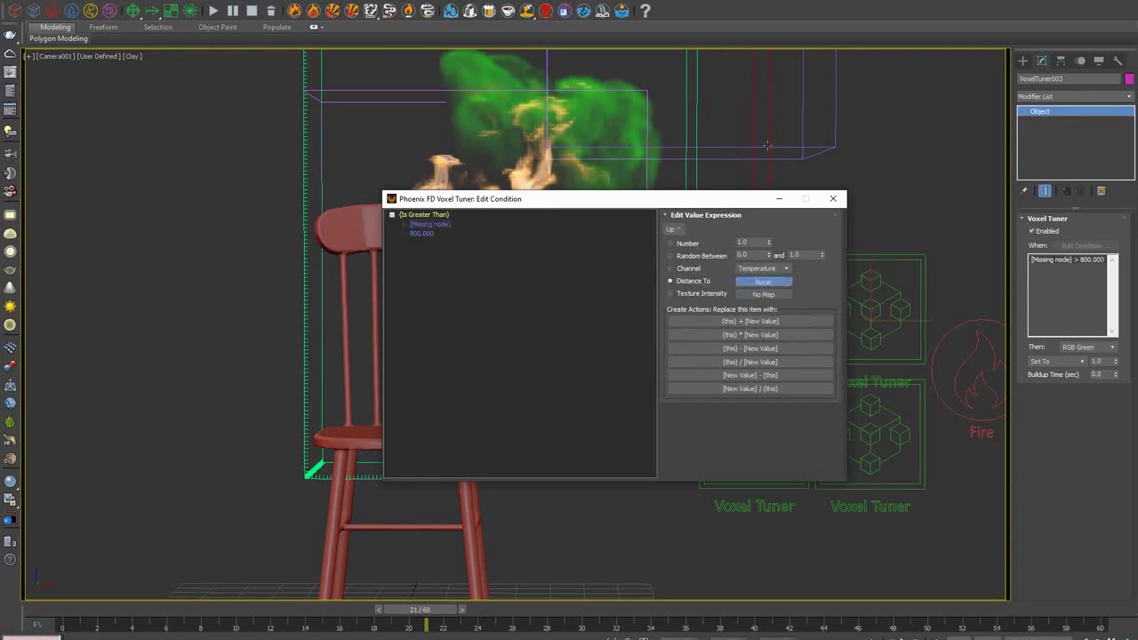
pyautogui.click(835, 138)
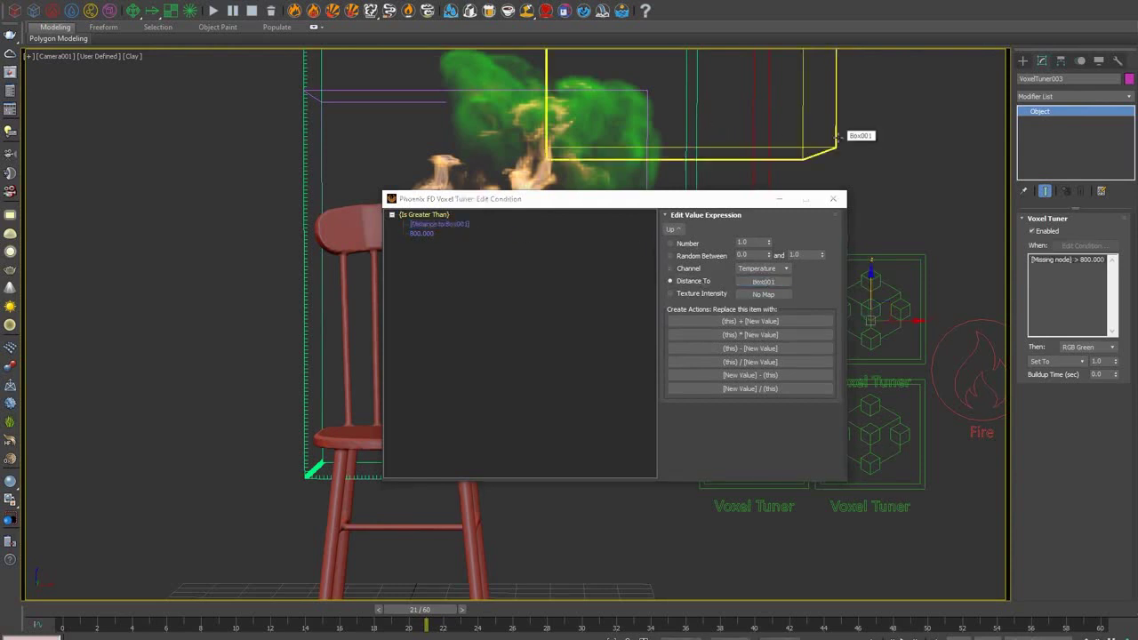
# - Set the comparison operator to Is Less Than and its threshold number to 2.0
pyautogui.click(424, 216)
pyautogui.click(753, 256)
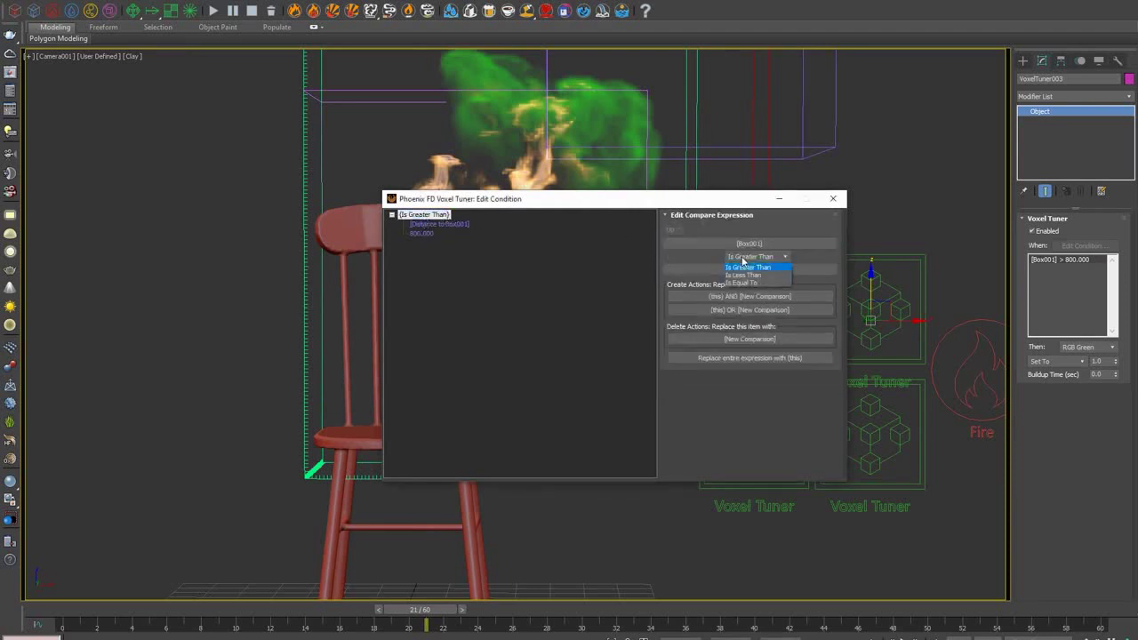
pyautogui.click(743, 275)
pyautogui.click(421, 233)
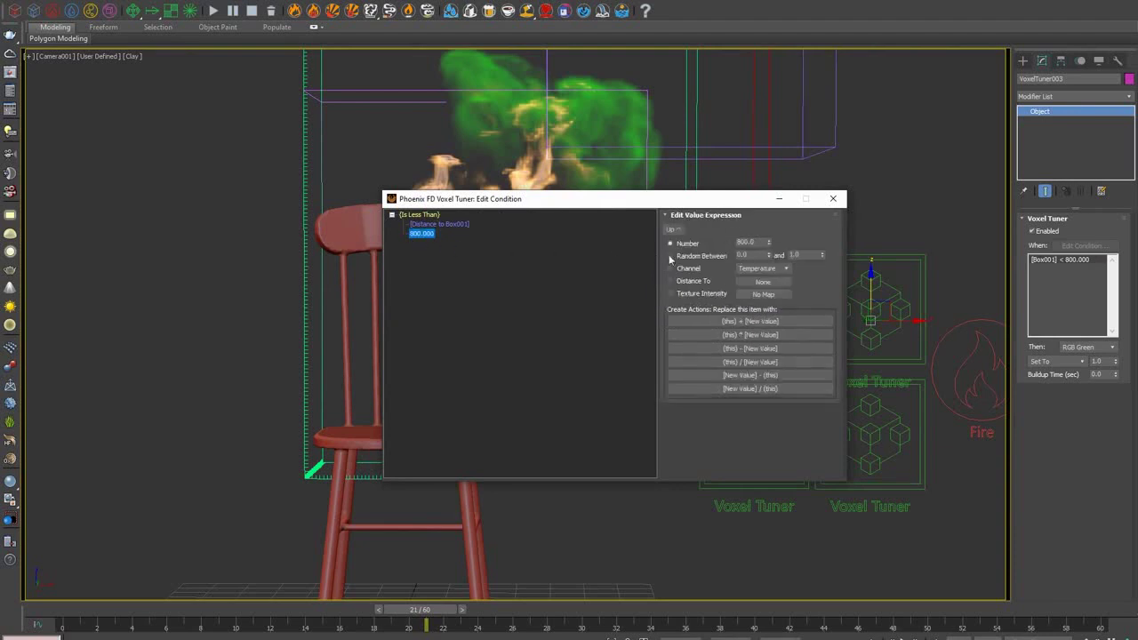
pyautogui.moveTo(755, 243); pyautogui.dragTo(584, 281)
pyautogui.write('3')
pyautogui.press('Return')
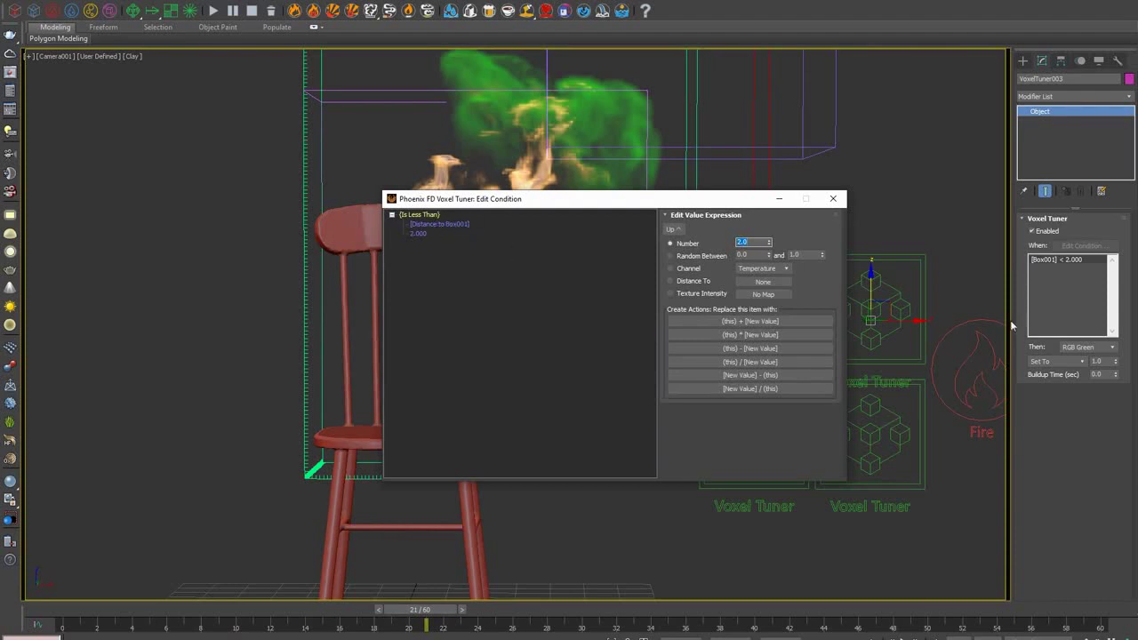
# - Make the copied Voxel Tuner affect RGB Blue, close the condition editor, and set its Buildup Time to 0.2 seconds
pyautogui.click(1083, 346)
pyautogui.click(1079, 427)
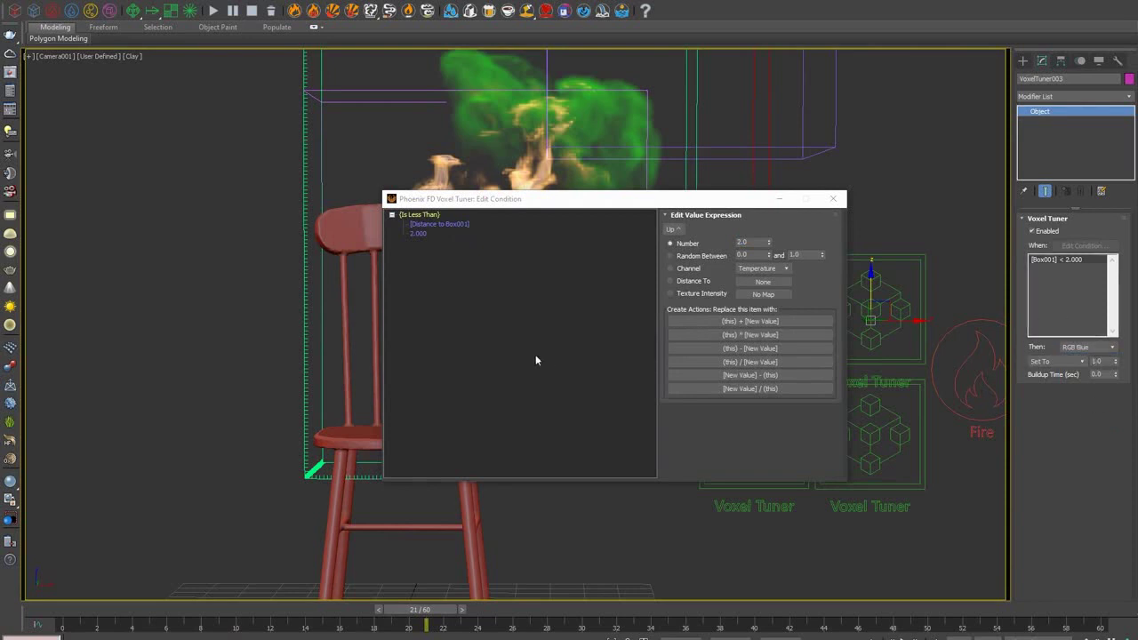
pyautogui.click(833, 198)
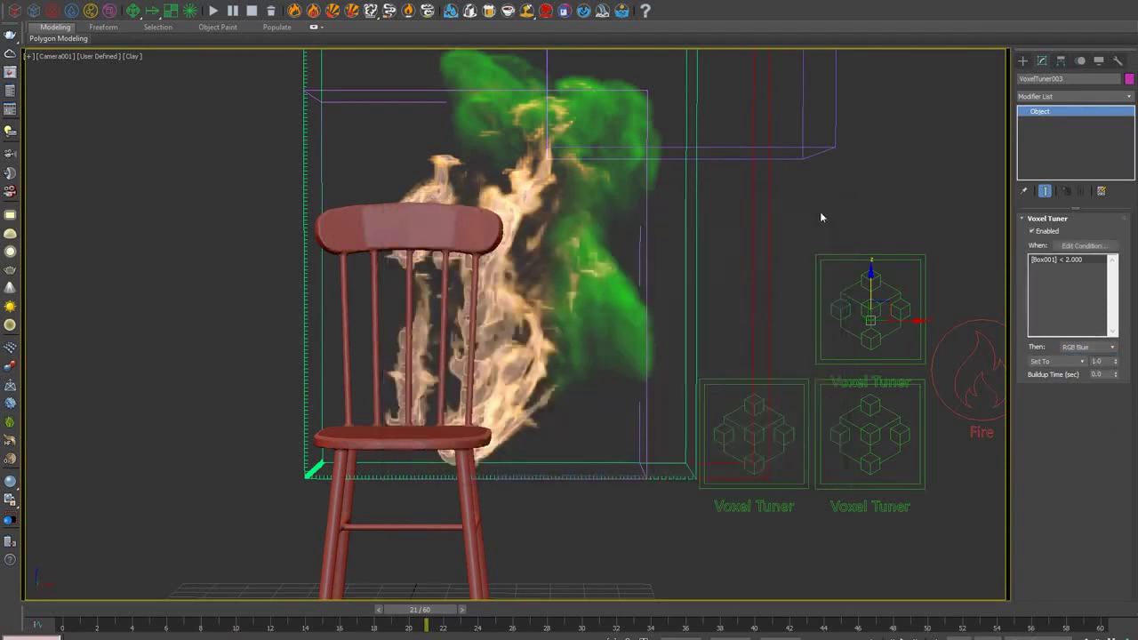
pyautogui.doubleClick(1102, 374)
# - Run the fire simulation to about frame 27, stop it, and scrub back to frame 23
pyautogui.click(213, 11)
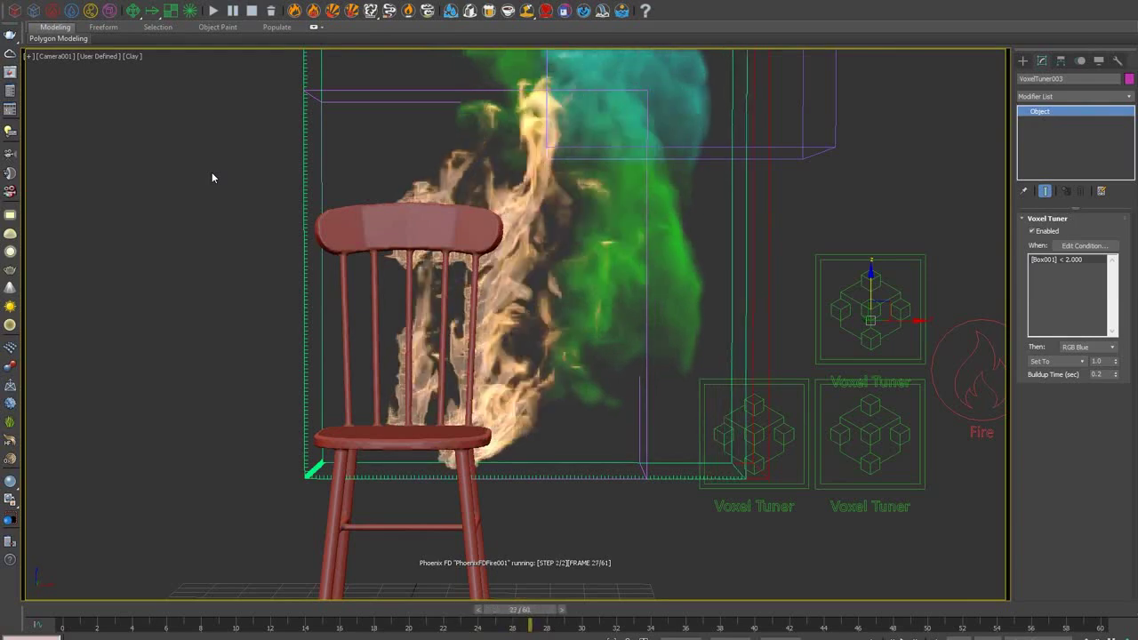
pyautogui.click(252, 13)
pyautogui.moveTo(523, 610); pyautogui.dragTo(510, 553)
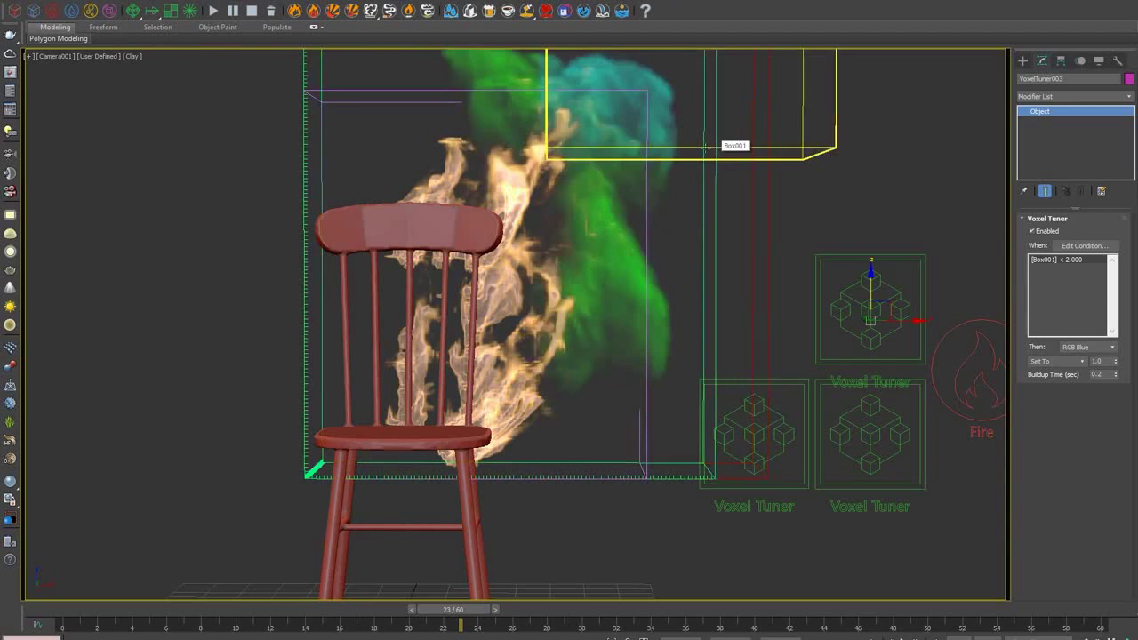
# - Advance the chair simulation to frame 25, then open the scene with the spaceship landing on a platform
pyautogui.click(499, 611)
pyautogui.click(516, 610)
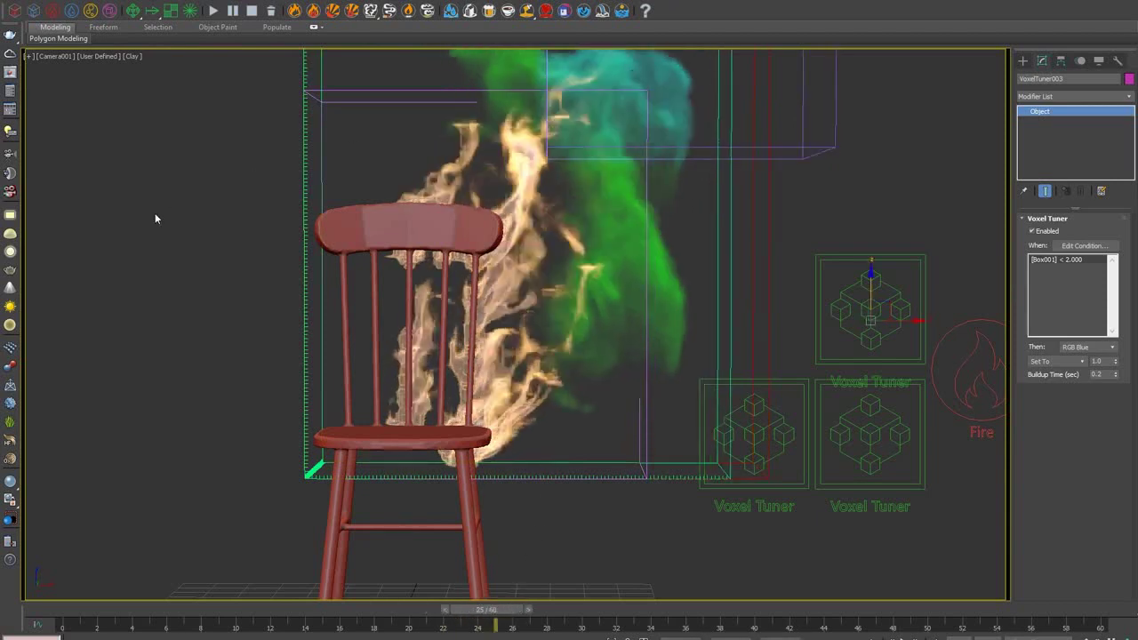
pyautogui.click(12, 2)
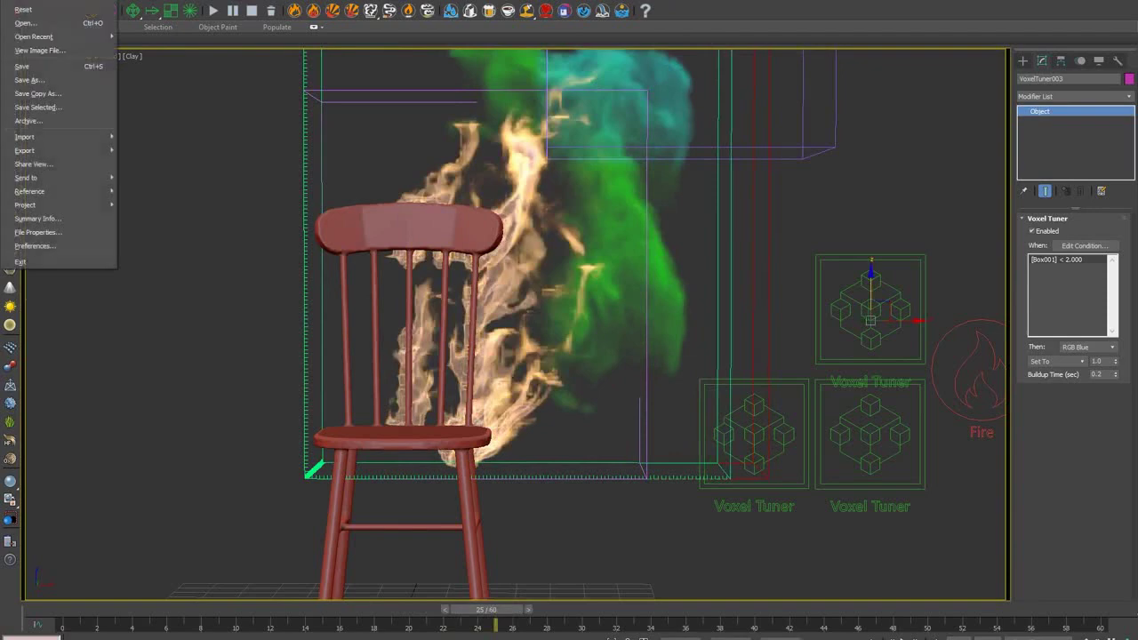
pyautogui.click(35, 28)
pyautogui.click(568, 329)
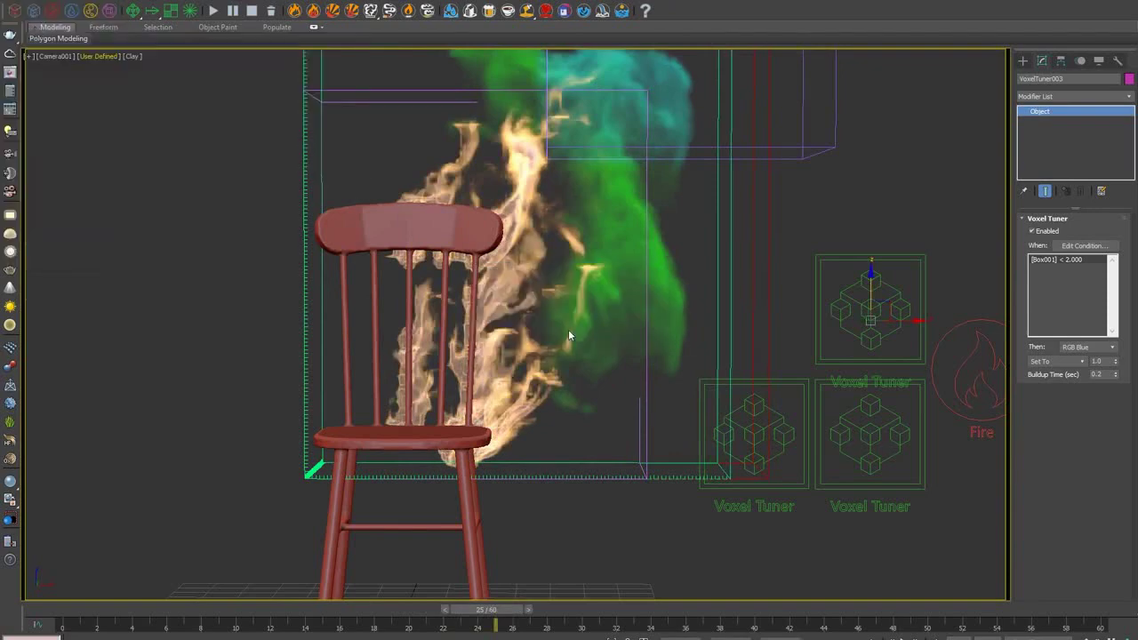
pyautogui.click(176, 205)
pyautogui.click(482, 321)
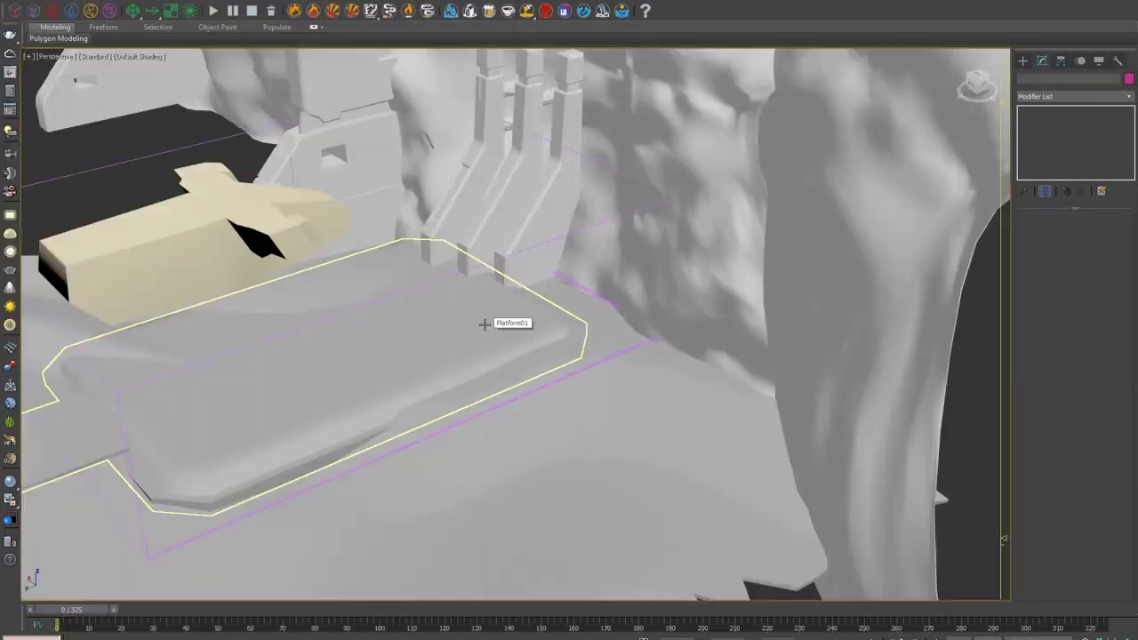
# - Scrub the ship's landing animation to frame 204 and create a Voxel Tuner beside the platform, displaying its parameters
pyautogui.moveTo(65, 612); pyautogui.dragTo(605, 577)
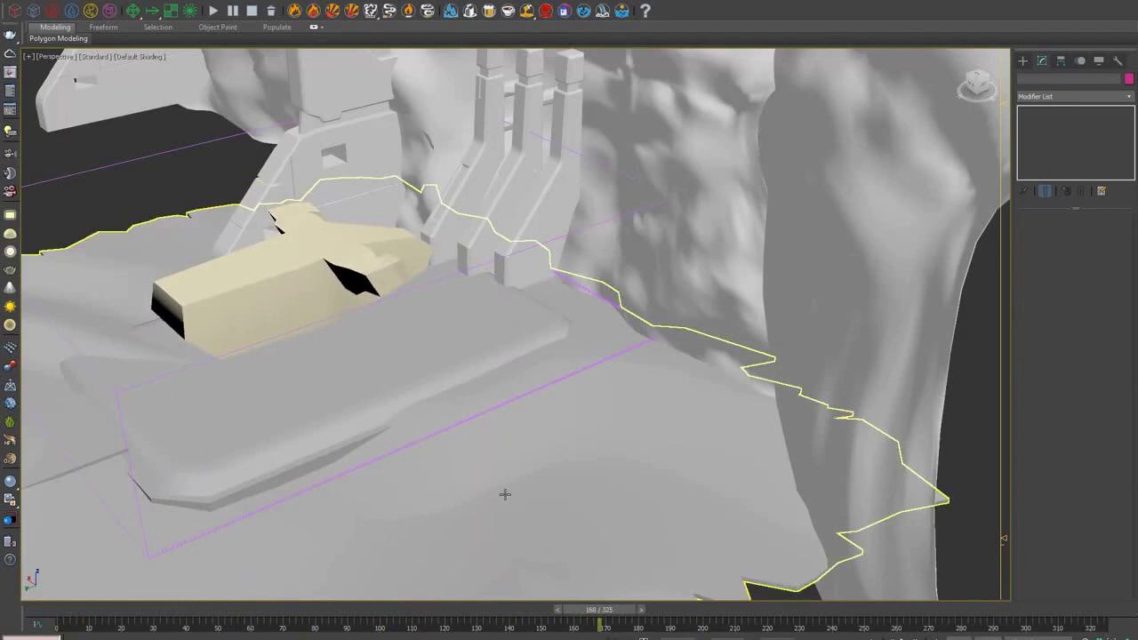
pyautogui.moveTo(605, 611); pyautogui.dragTo(716, 610)
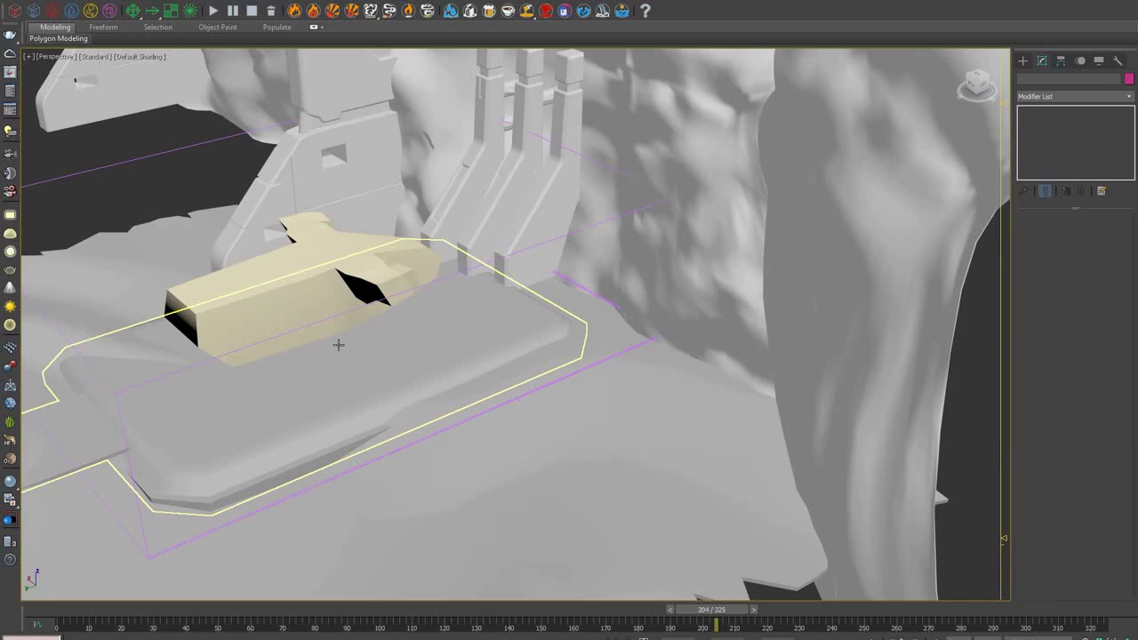
pyautogui.click(139, 13)
pyautogui.moveTo(555, 391); pyautogui.dragTo(601, 418)
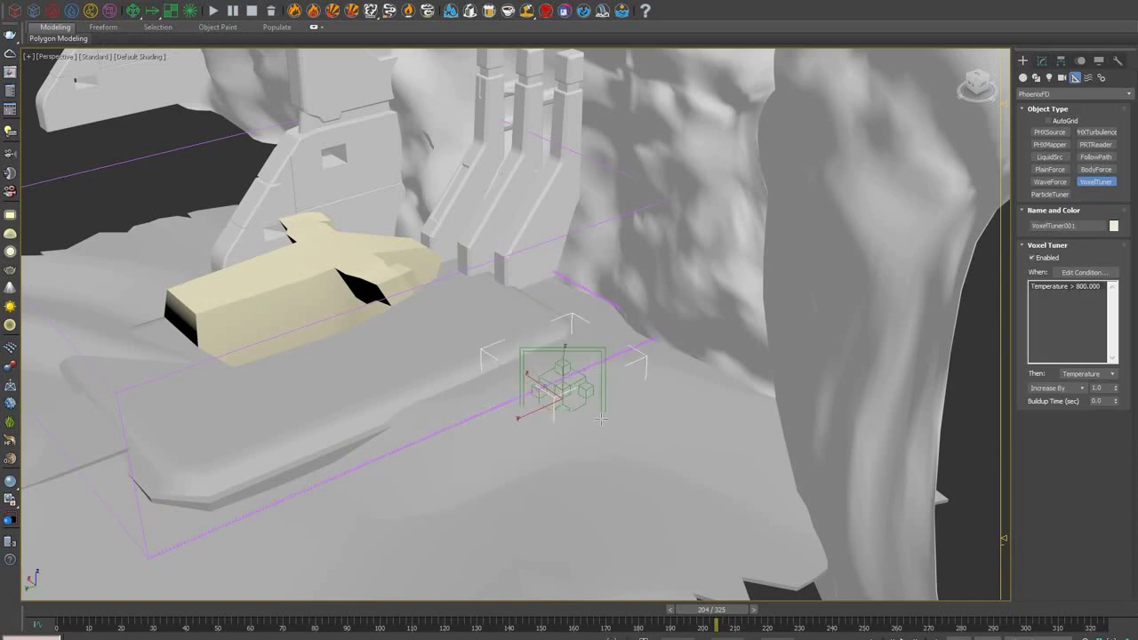
pyautogui.click(1041, 61)
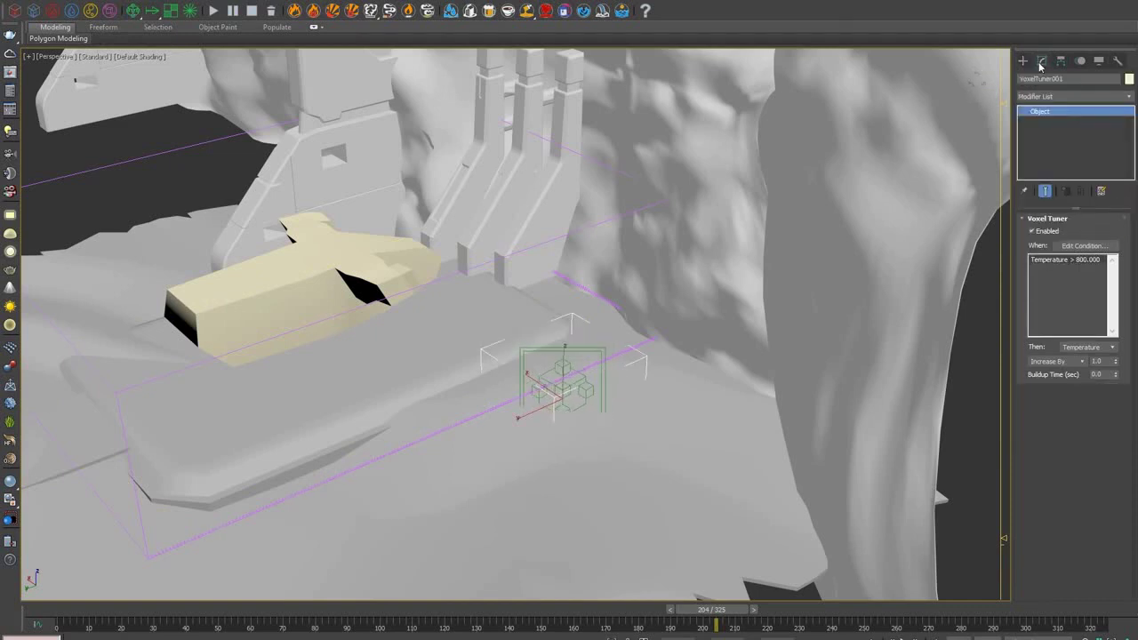
# - Start the simulation and change the tuner condition's Temperature operand to Distance To with Ship_Simple as the object
pyautogui.click(214, 10)
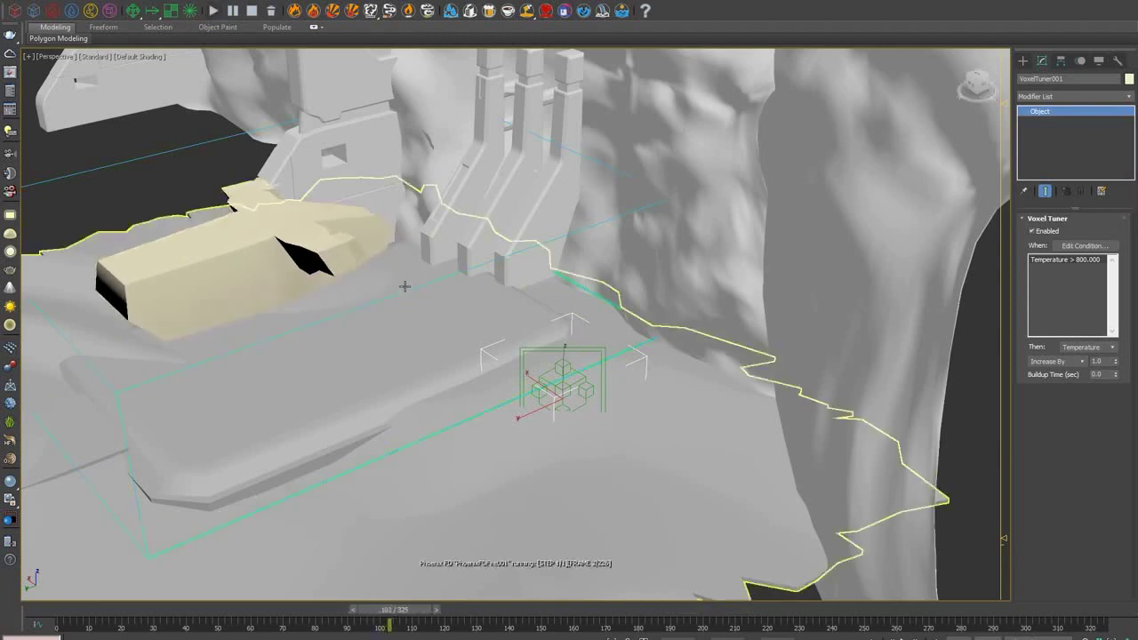
pyautogui.click(1078, 246)
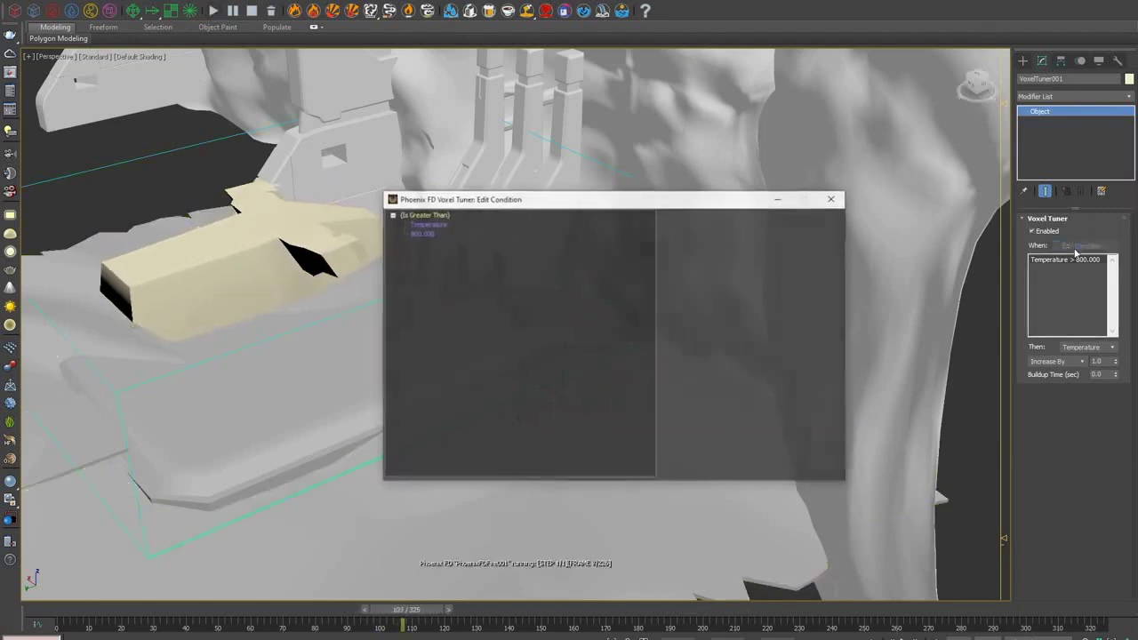
pyautogui.click(429, 225)
pyautogui.click(691, 282)
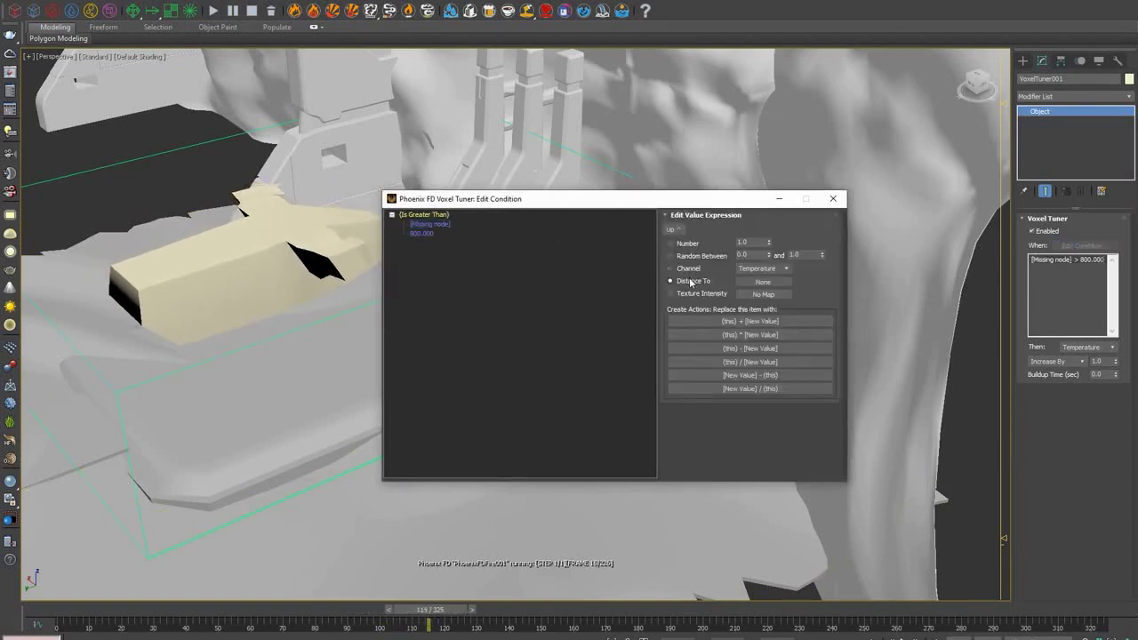
pyautogui.click(762, 282)
pyautogui.click(297, 270)
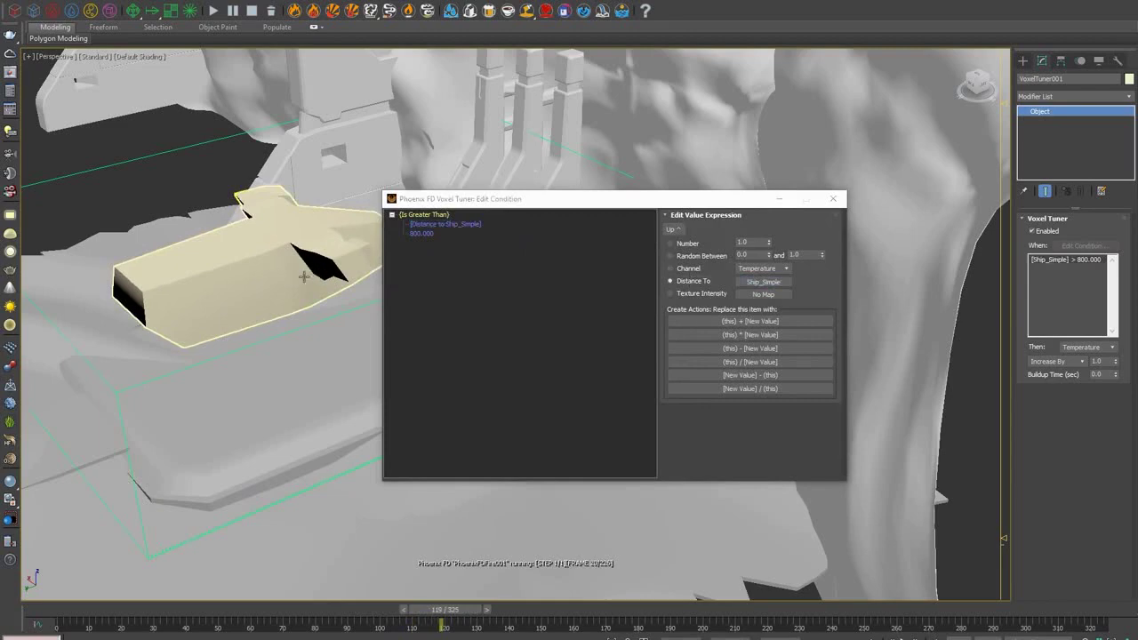
# - Set the ship distance condition's threshold number to 20.0
pyautogui.click(422, 233)
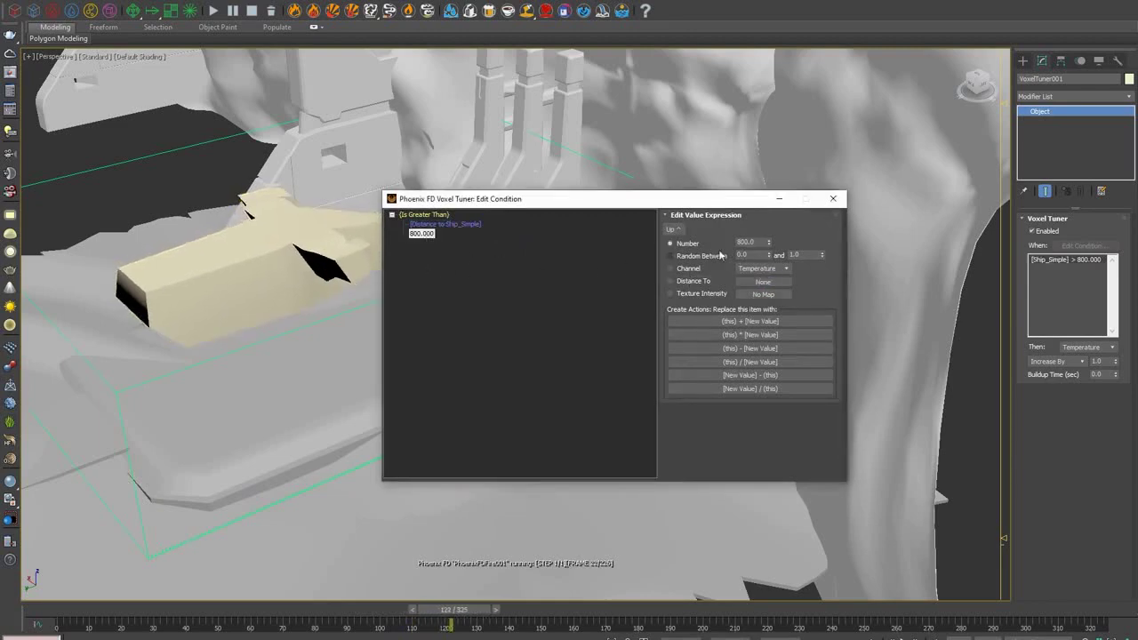
pyautogui.doubleClick(751, 241)
pyautogui.write('20')
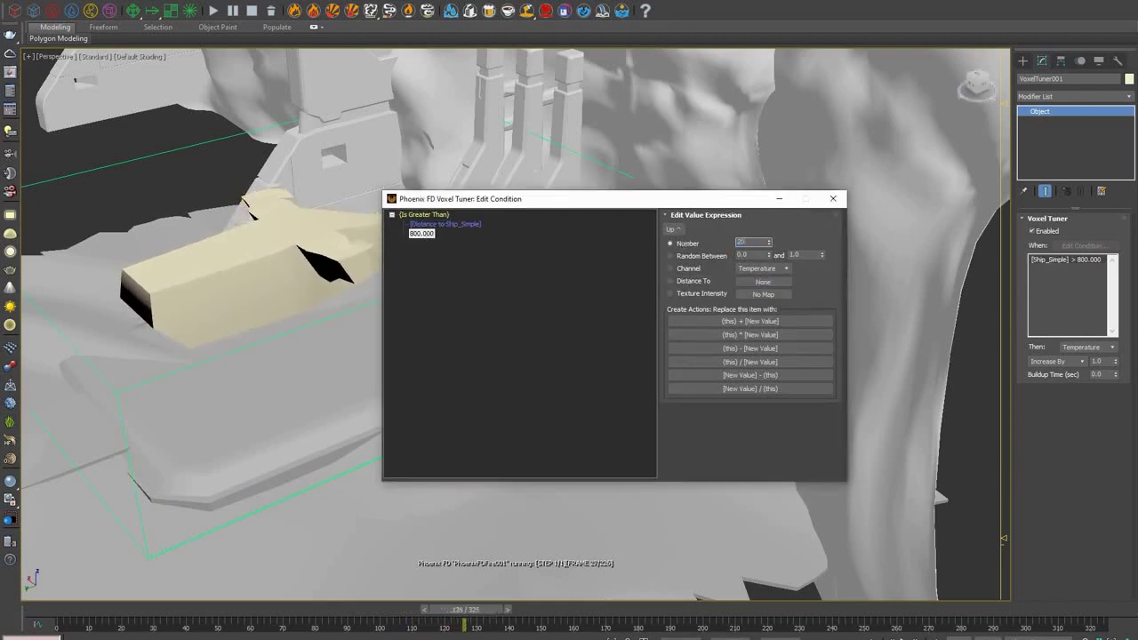
pyautogui.press('Return')
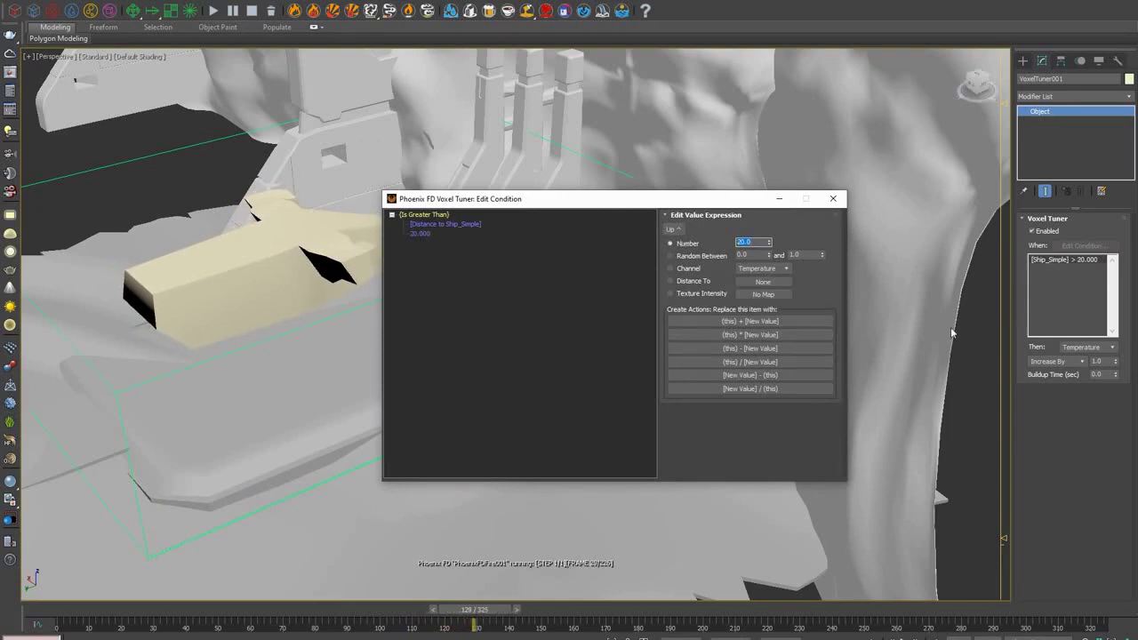
# - Make the Voxel Tuner use Set To on the Smoke channel
pyautogui.click(1081, 363)
pyautogui.click(1063, 385)
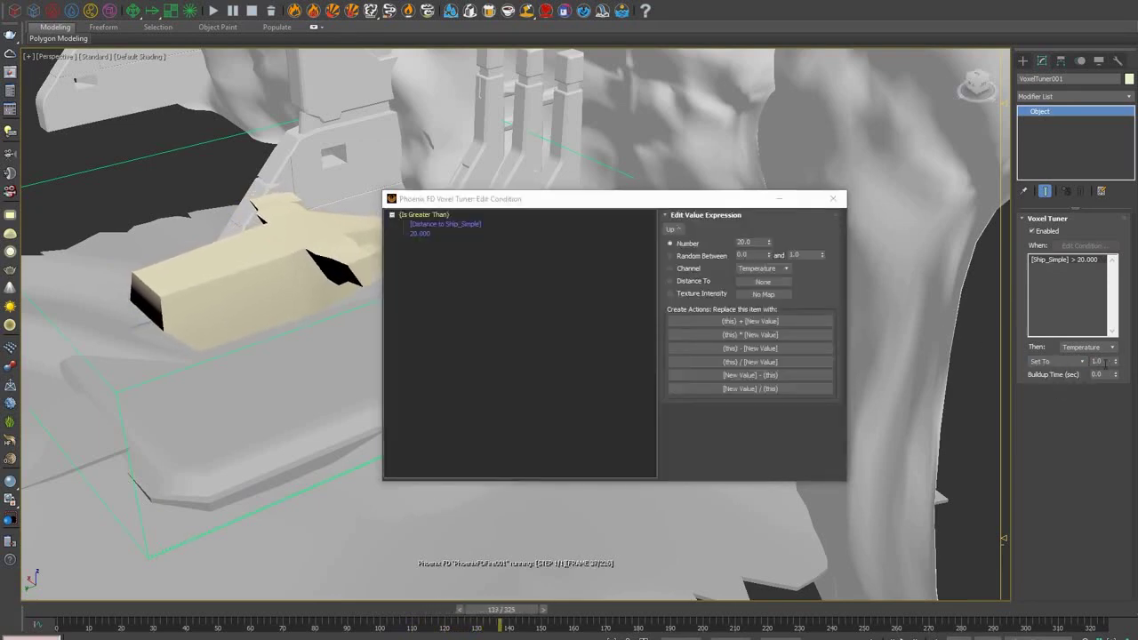
pyautogui.click(1086, 348)
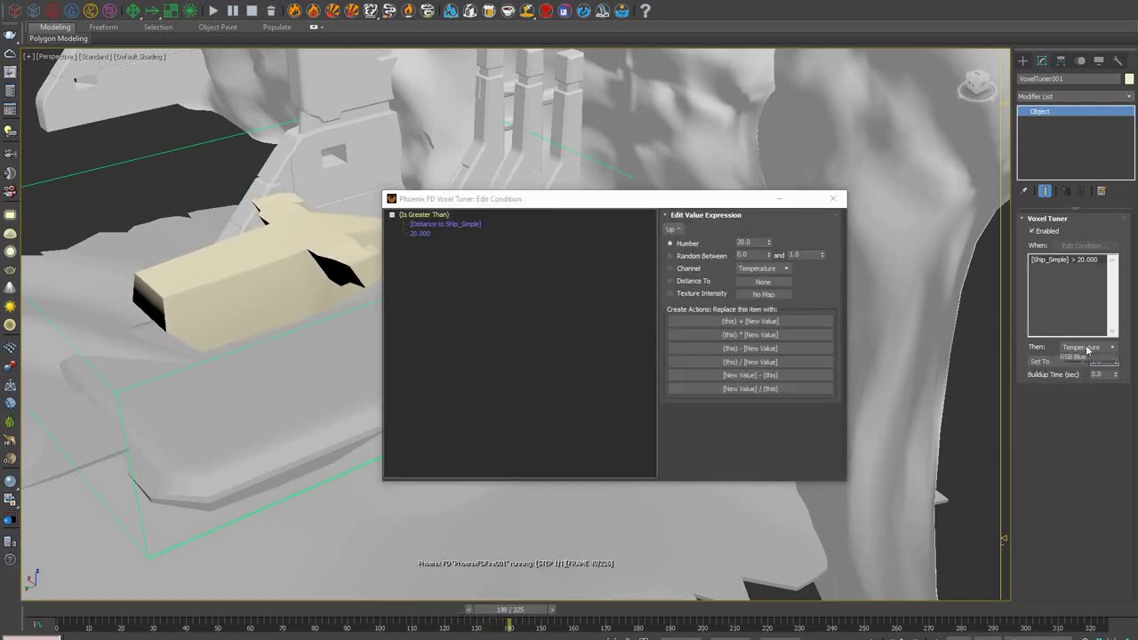
pyautogui.click(1086, 366)
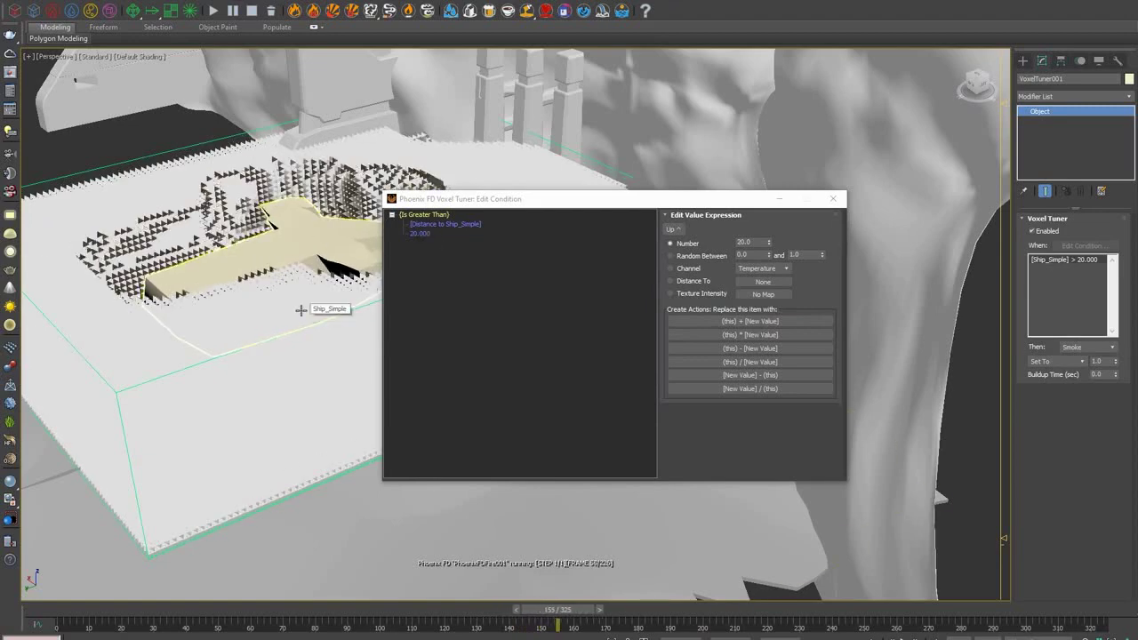
# - Change the ship distance comparison to Is Less Than and close the condition editor
pyautogui.click(429, 216)
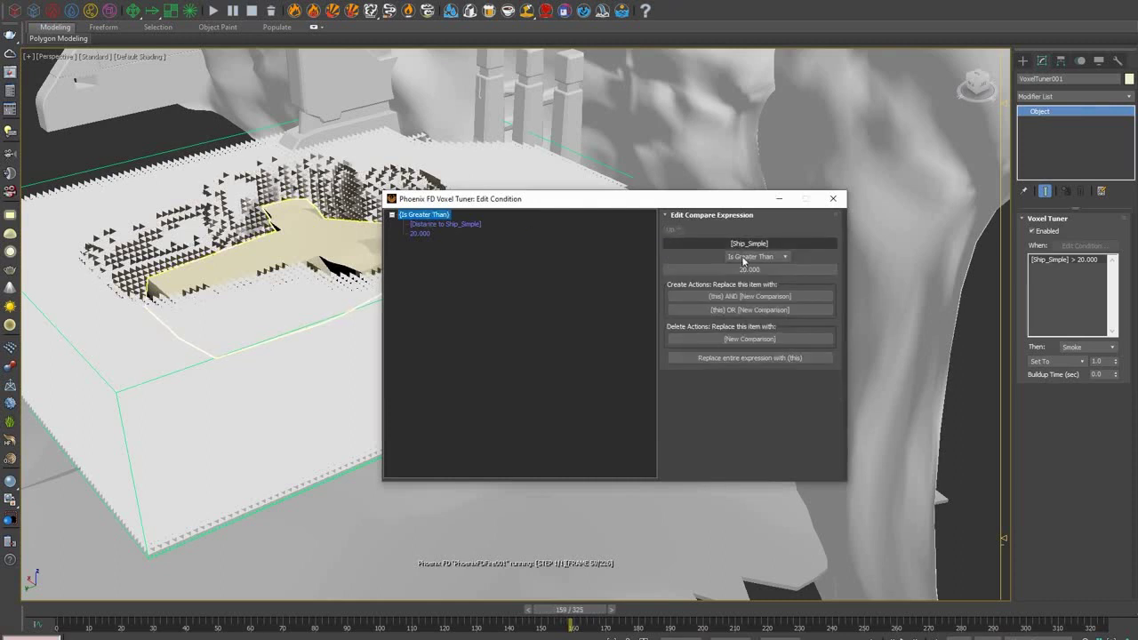
pyautogui.click(743, 258)
pyautogui.click(752, 281)
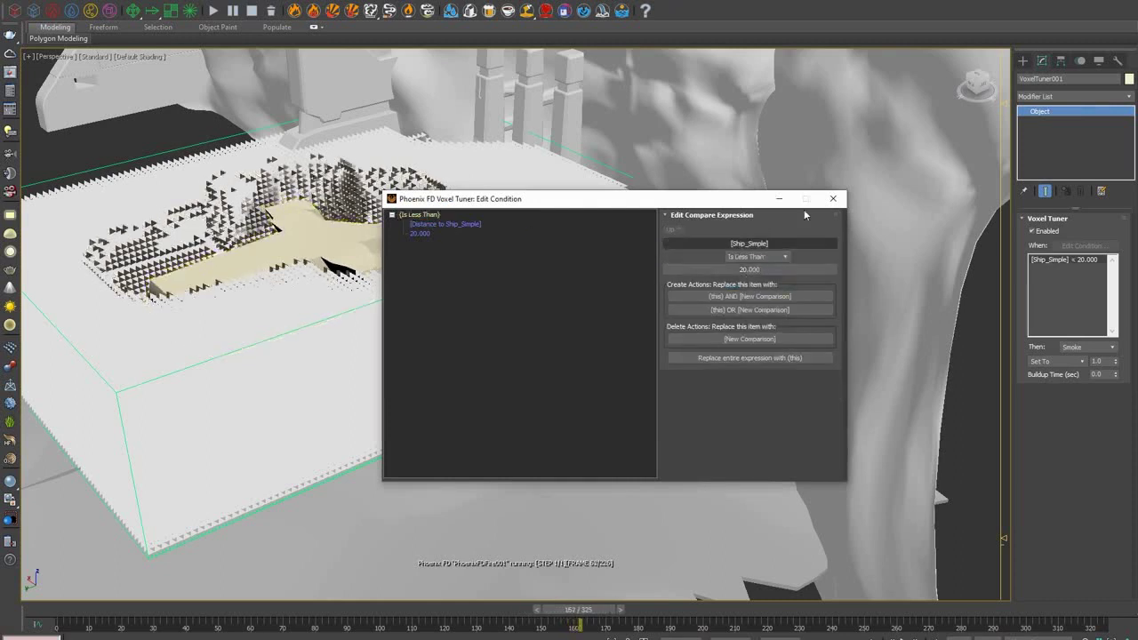
pyautogui.click(833, 199)
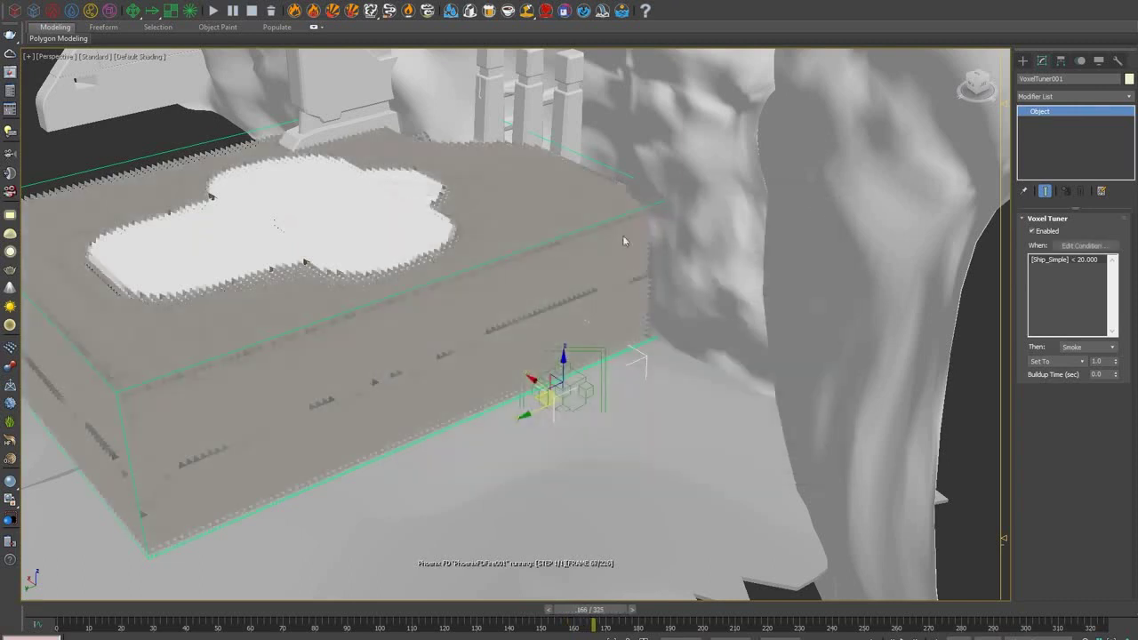
# - Restart the simulation from the beginning and stop it at frame 119
pyautogui.click(252, 10)
pyautogui.click(214, 11)
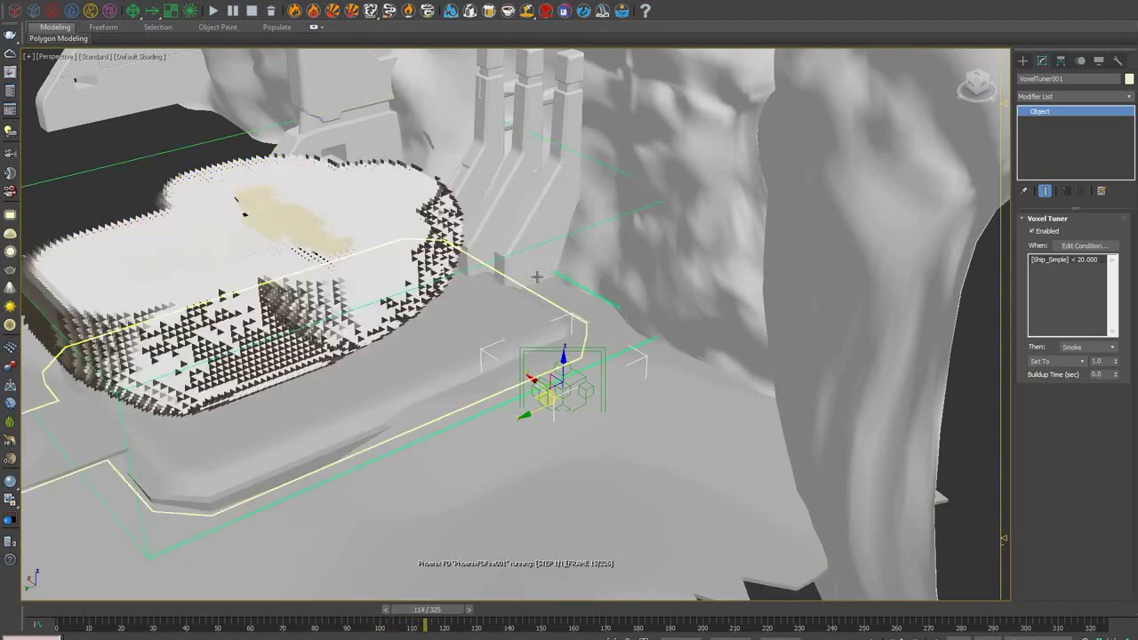
pyautogui.click(252, 10)
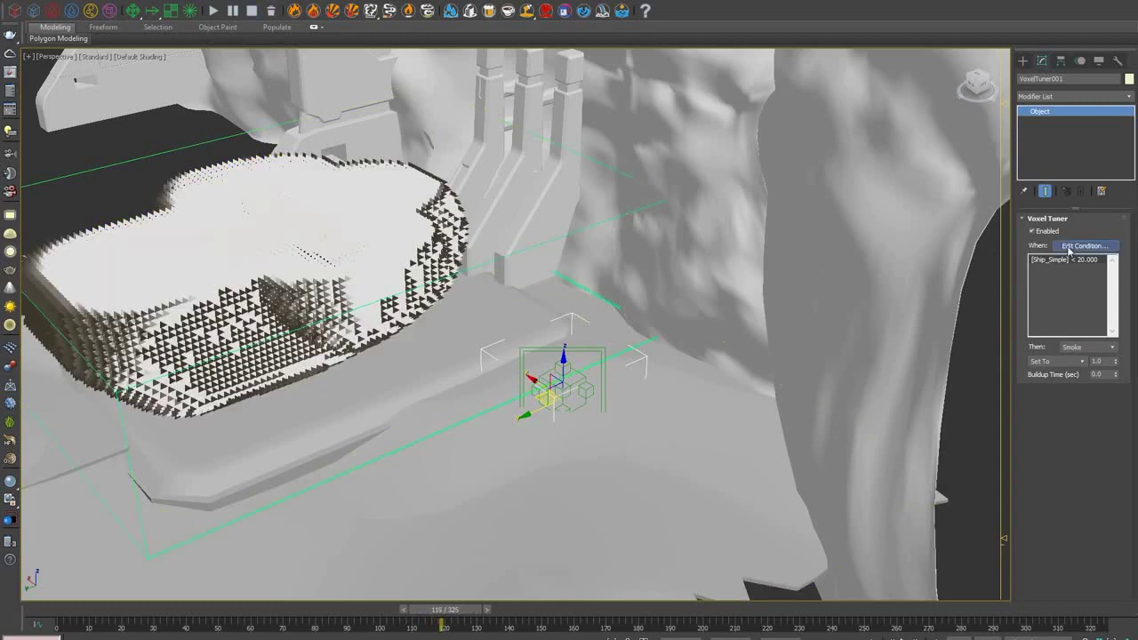
# - Reopen the tuner's condition and combine the ship distance comparison with a new comparison using AND
pyautogui.click(1082, 246)
pyautogui.moveTo(531, 210); pyautogui.dragTo(568, 220)
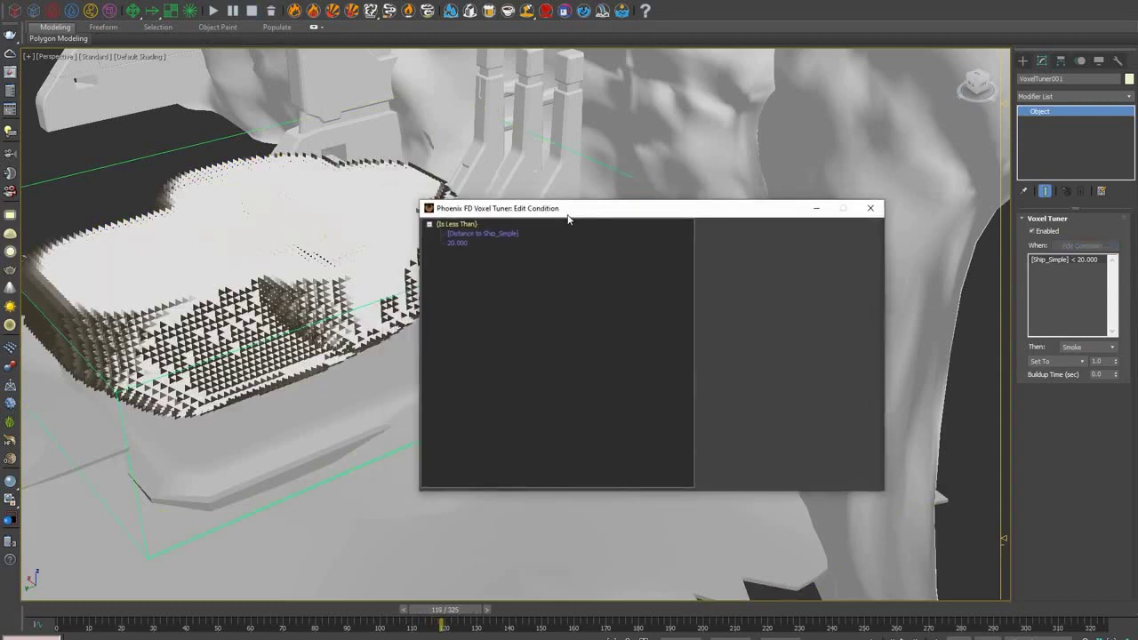
pyautogui.click(455, 224)
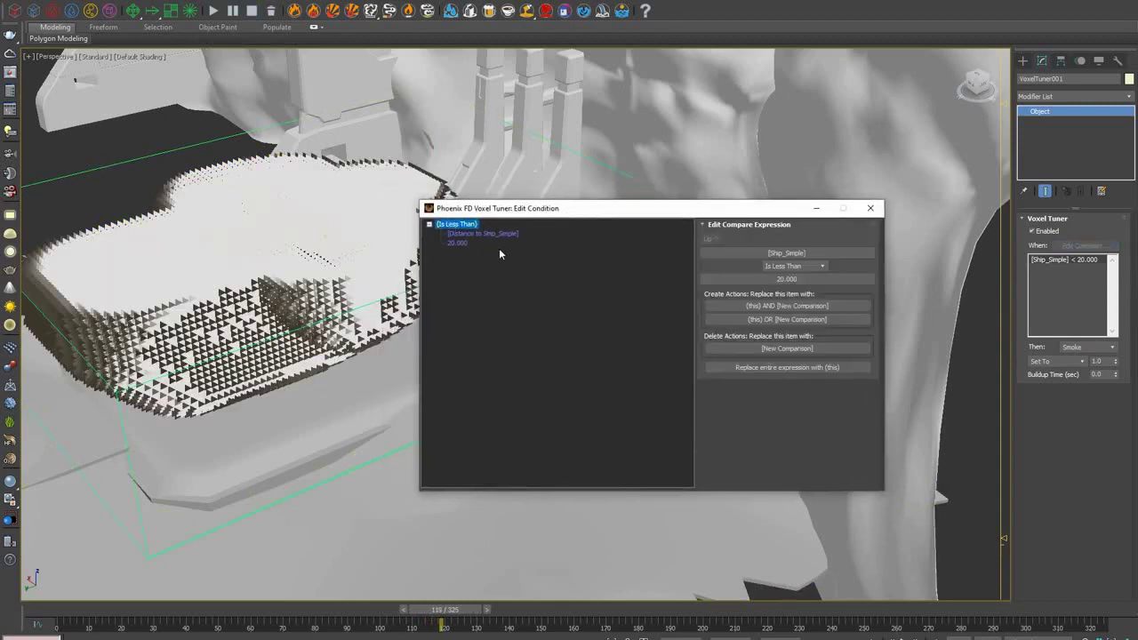
pyautogui.click(725, 308)
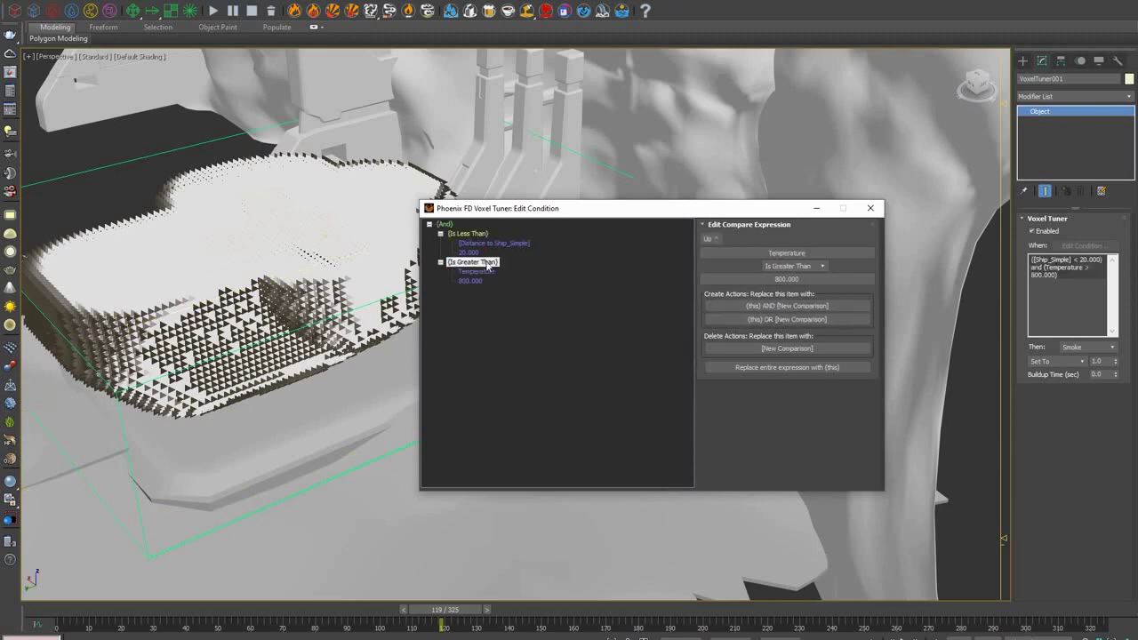
# - Change the new comparison's Temperature operand to Distance To and pick Platform01 as its object
pyautogui.click(480, 273)
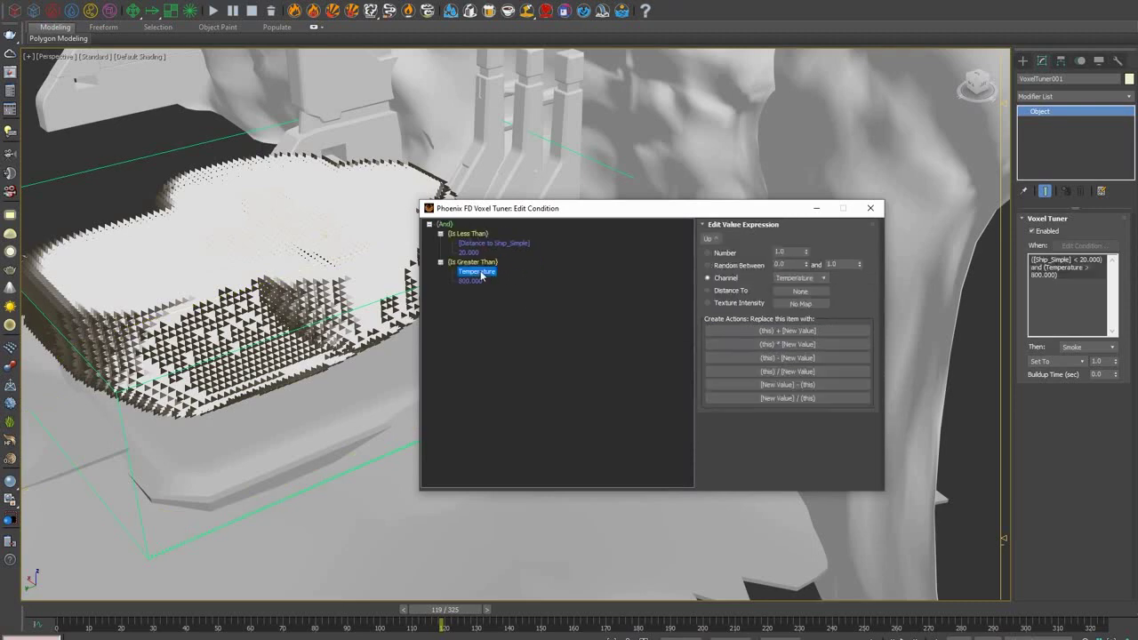
pyautogui.click(708, 291)
pyautogui.click(800, 291)
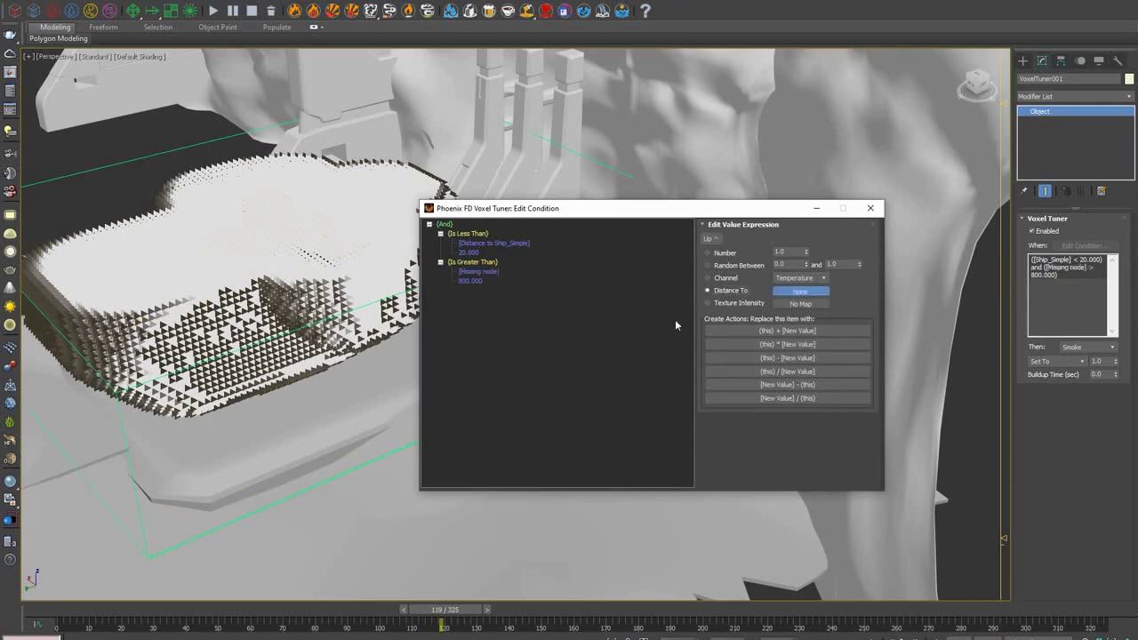
pyautogui.click(343, 393)
# - Set the Platform01 distance comparison's threshold to 3.0 and its operator to Is Less Than
pyautogui.click(478, 282)
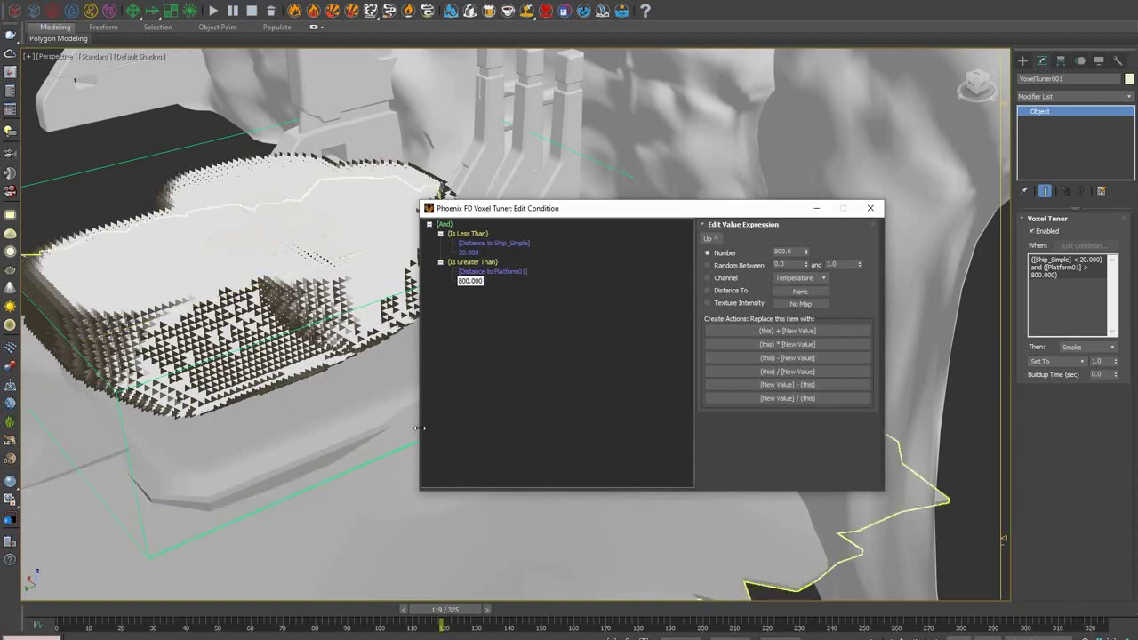
pyautogui.doubleClick(788, 251)
pyautogui.write('3')
pyautogui.press('Return')
pyautogui.click(474, 262)
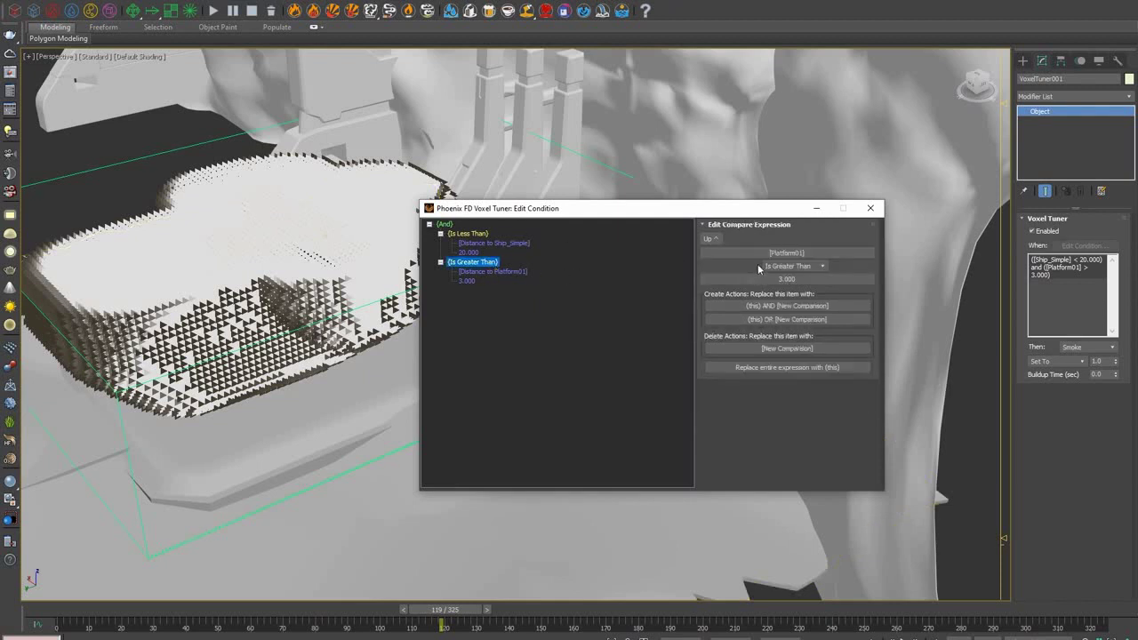
pyautogui.click(760, 267)
pyautogui.click(782, 283)
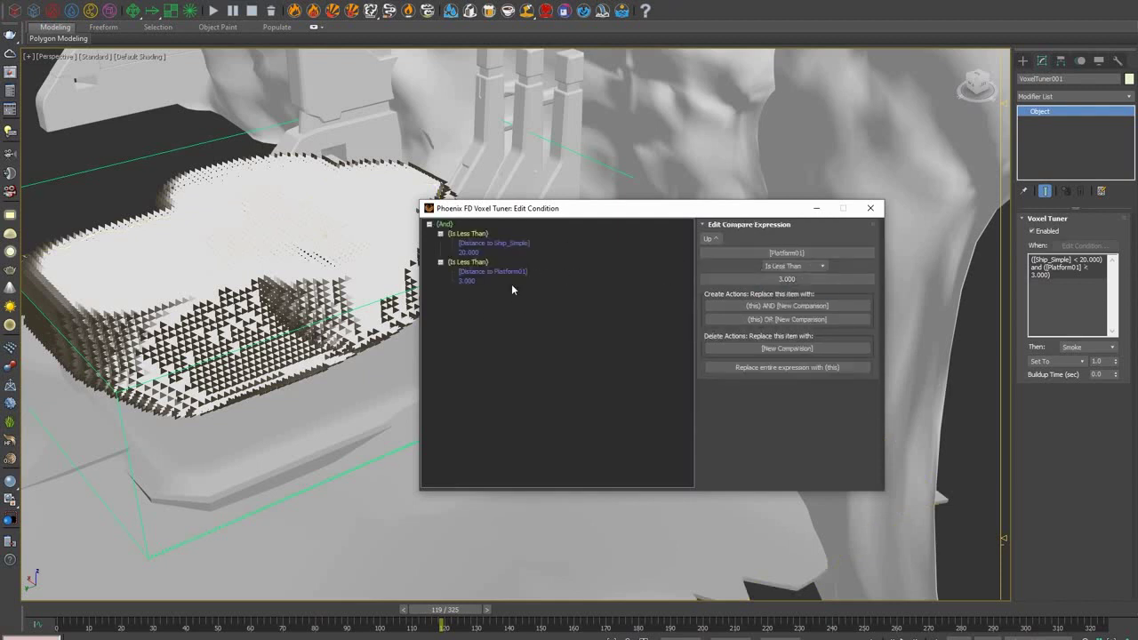
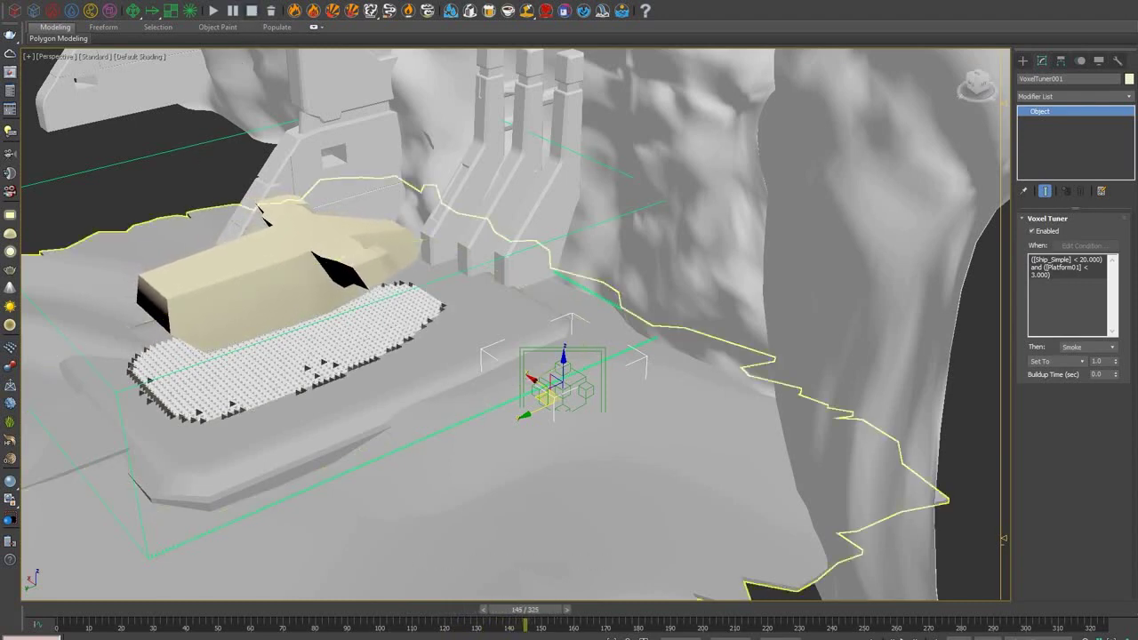
# - Set the Motion Velocity Effect to 10 in the Phoenix FD properties of Ship_Simple
pyautogui.moveTo(524, 609)
pyautogui.mouseDown()
pyautogui.moveTo(114, 609)
pyautogui.moveTo(503, 610)
pyautogui.mouseUp()
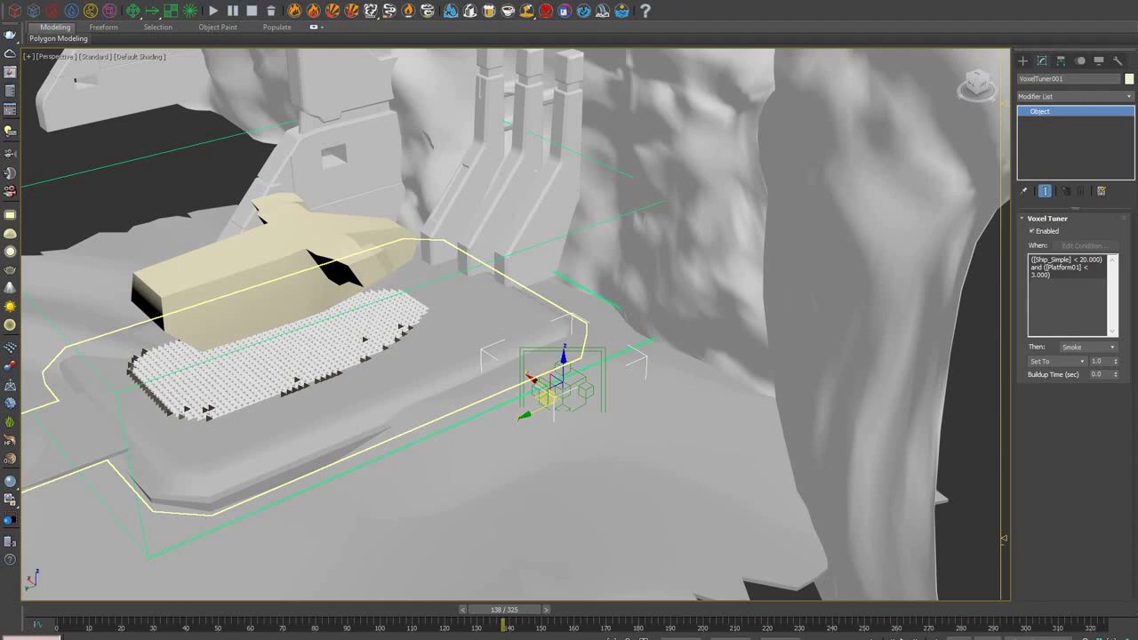
pyautogui.click(243, 275)
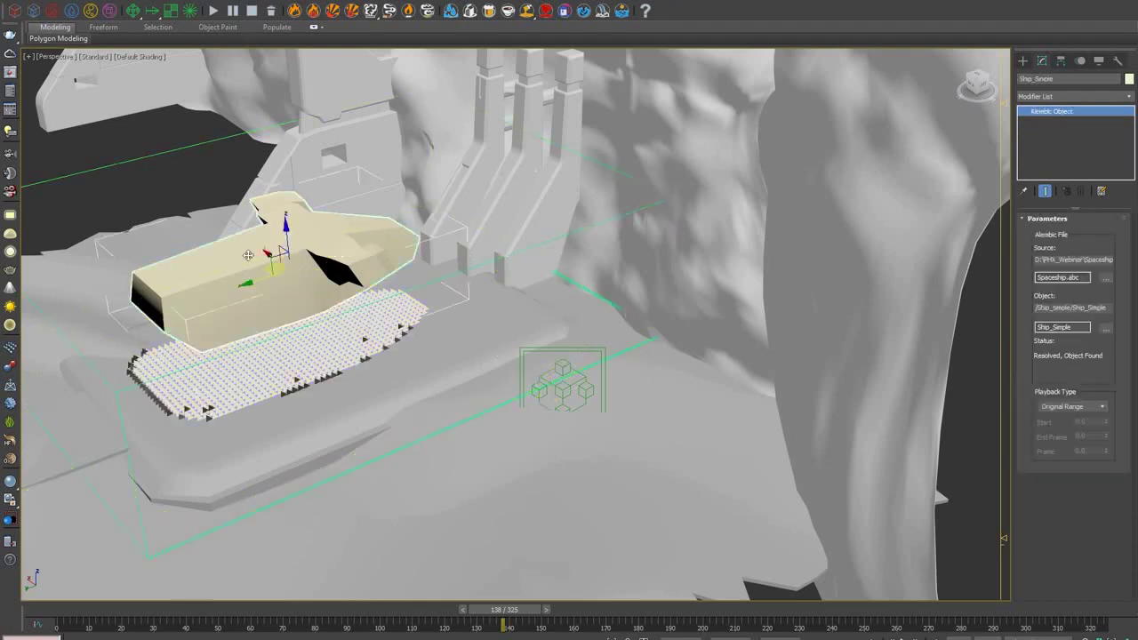
pyautogui.rightClick(244, 276)
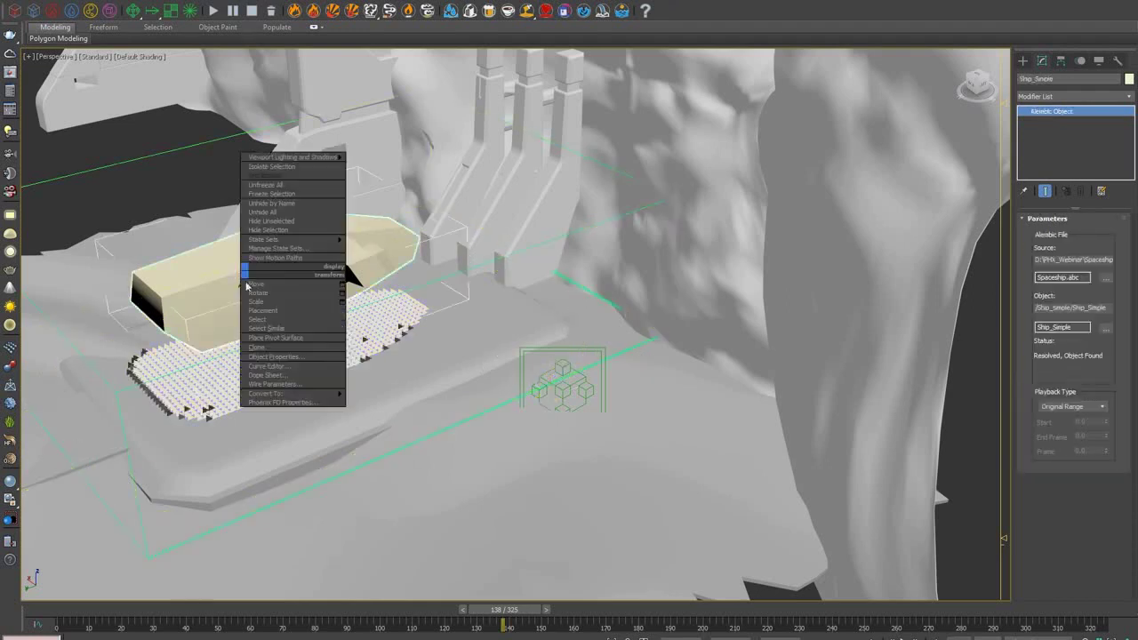
pyautogui.click(277, 403)
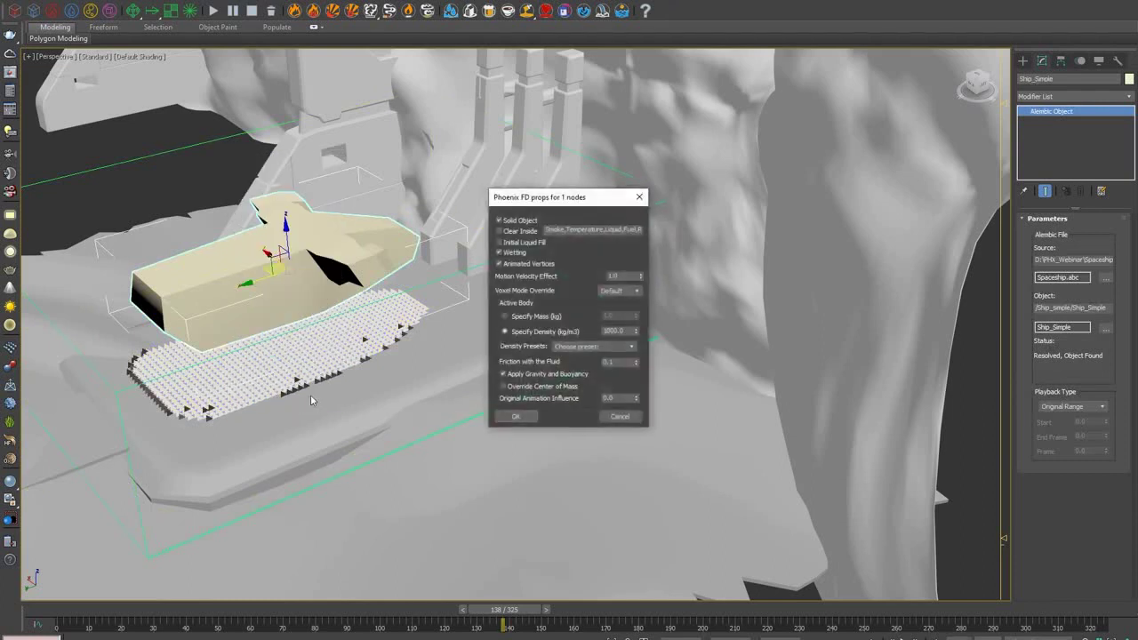
pyautogui.click(621, 276)
pyautogui.write('10')
pyautogui.click(515, 416)
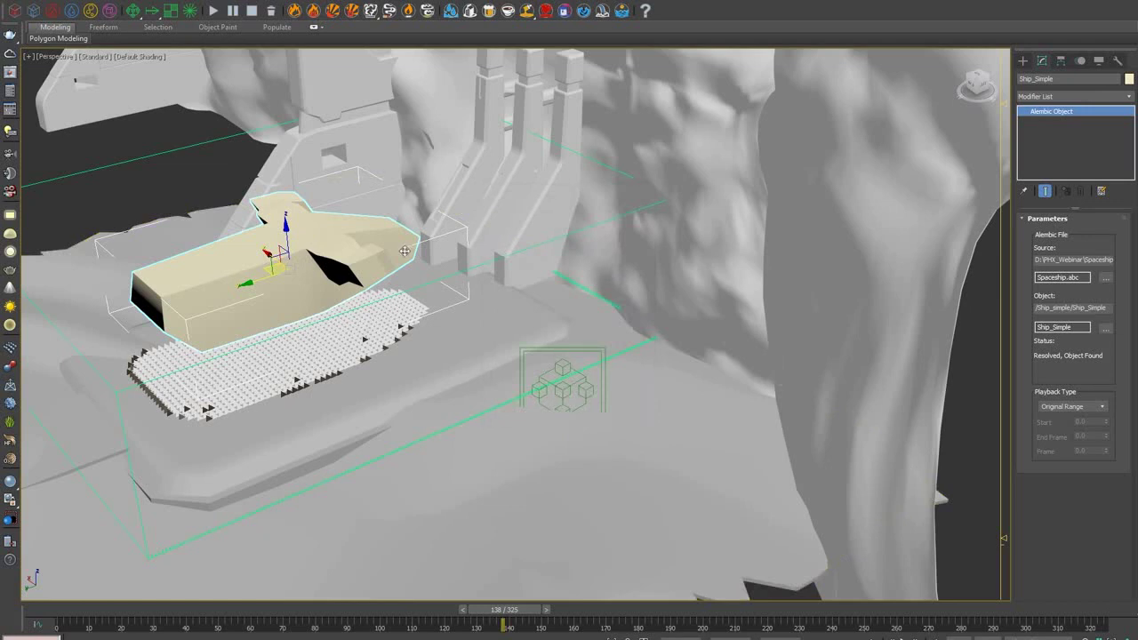
# - Rerun the simulation past frame 140 and scrub the timeline back to frame 135
pyautogui.click(213, 12)
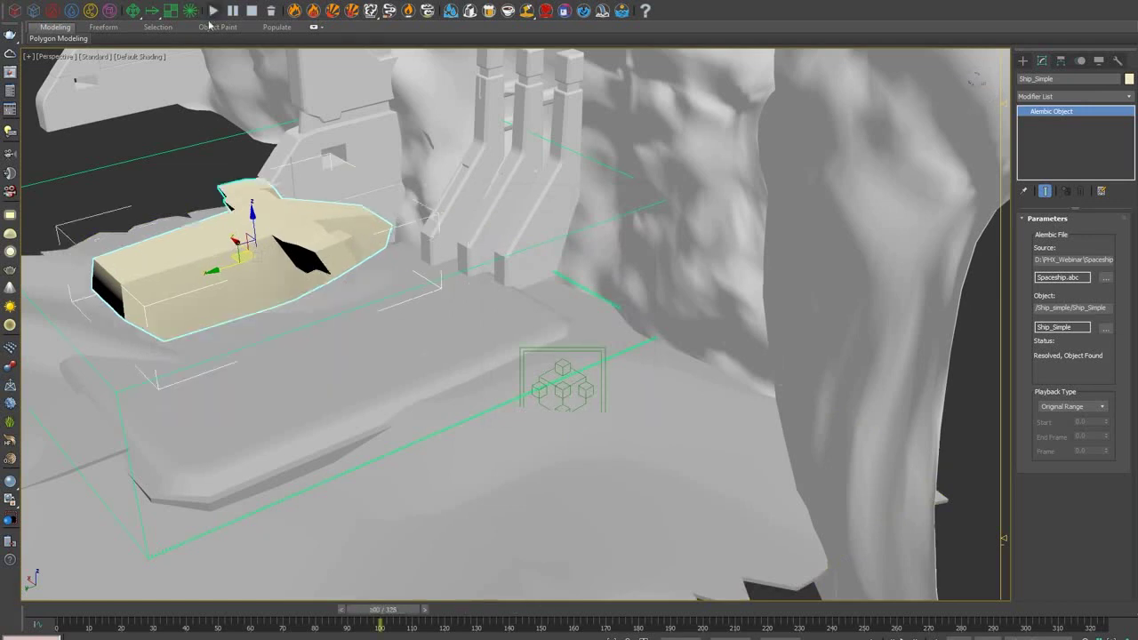
pyautogui.click(165, 124)
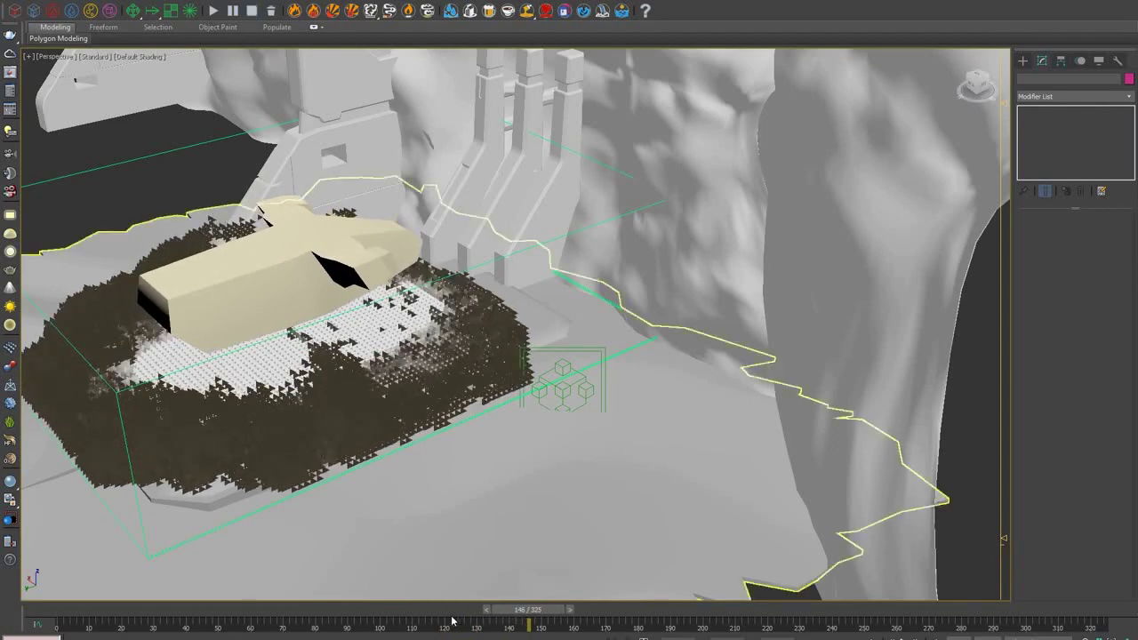
pyautogui.moveTo(525, 610); pyautogui.dragTo(491, 610)
# - Set the fire simulator's preview Detail Reduction to 0 and inspect the smoke around the ship up to frame 141
pyautogui.click(182, 148)
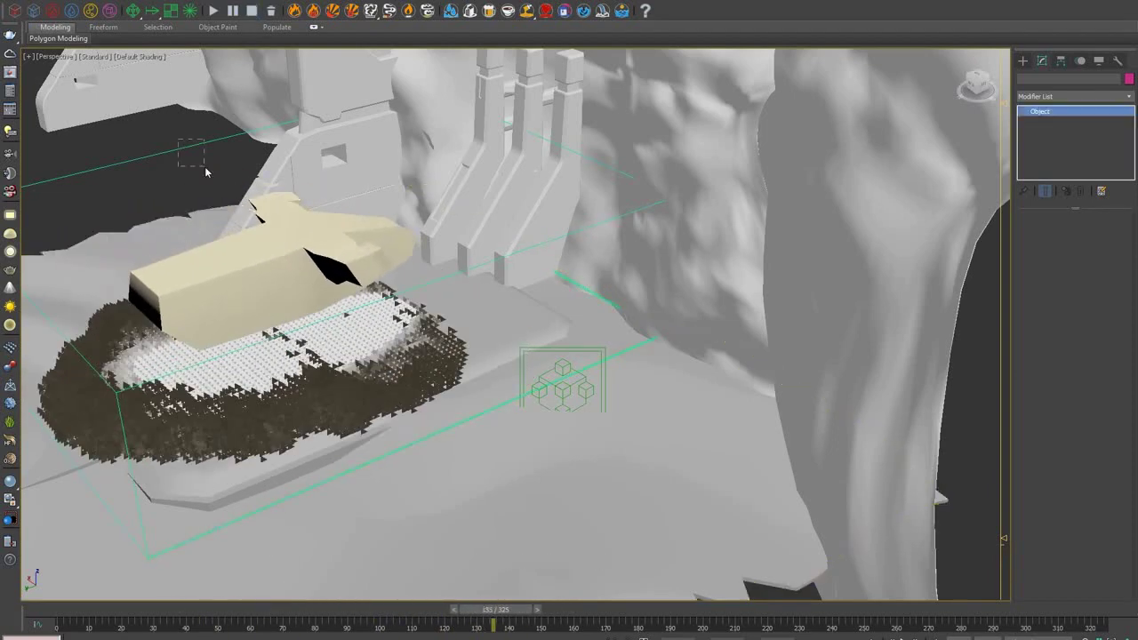
pyautogui.click(1052, 219)
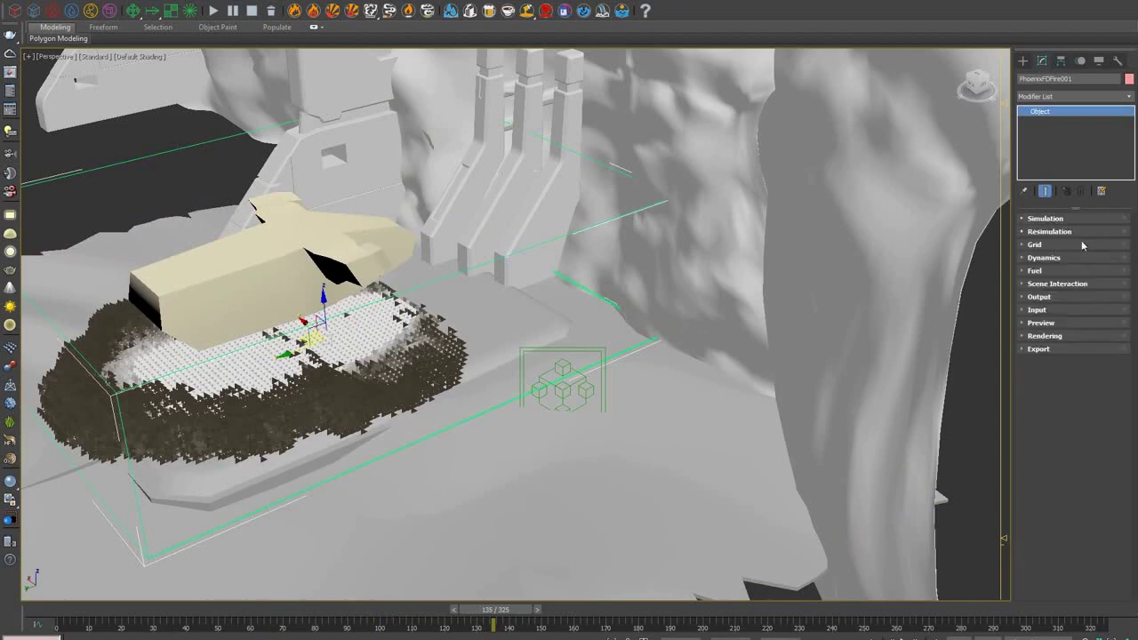
pyautogui.click(1047, 326)
pyautogui.scroll(3, 1099, 223)
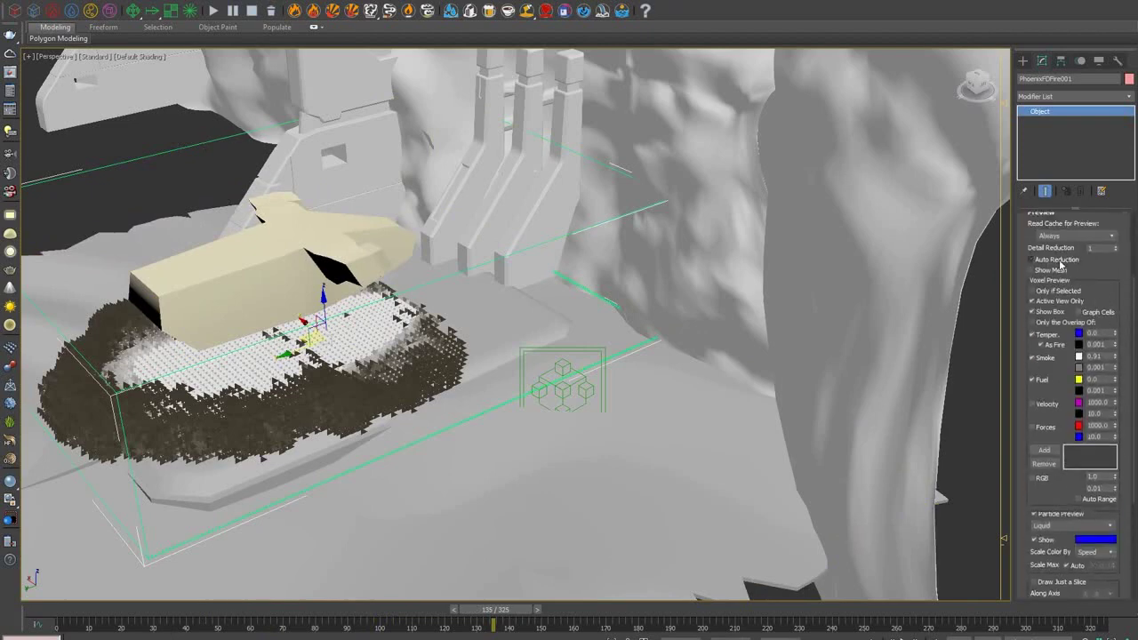
pyautogui.click(1115, 251)
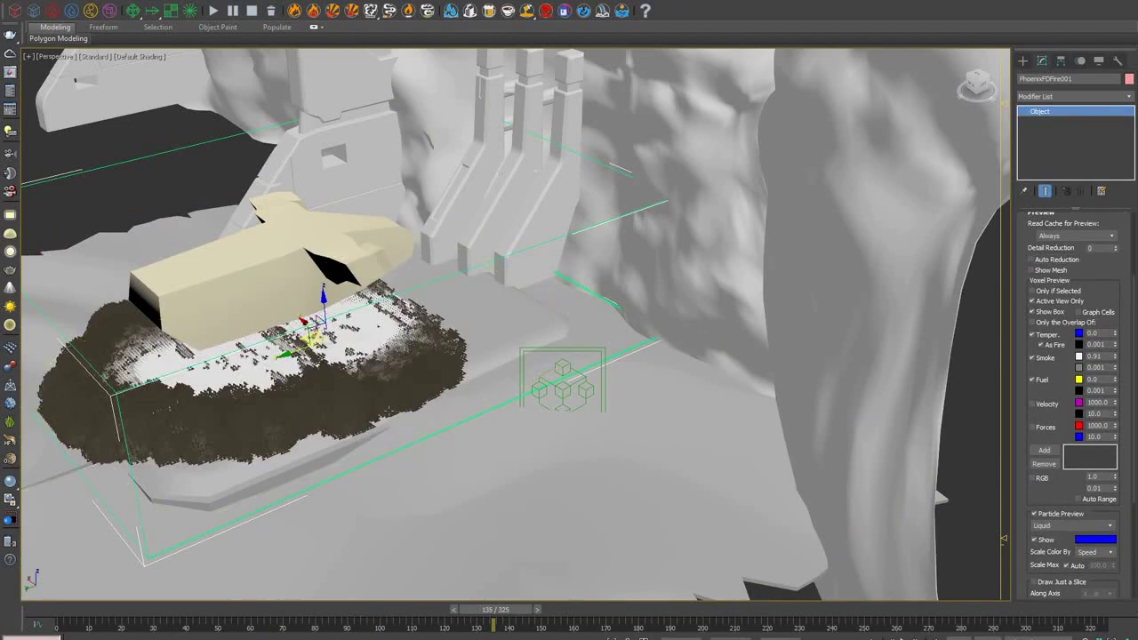
pyautogui.keyDown('alt'); pyautogui.moveTo(404, 402); pyautogui.dragTo(438, 418, button='middle'); pyautogui.keyUp('alt')
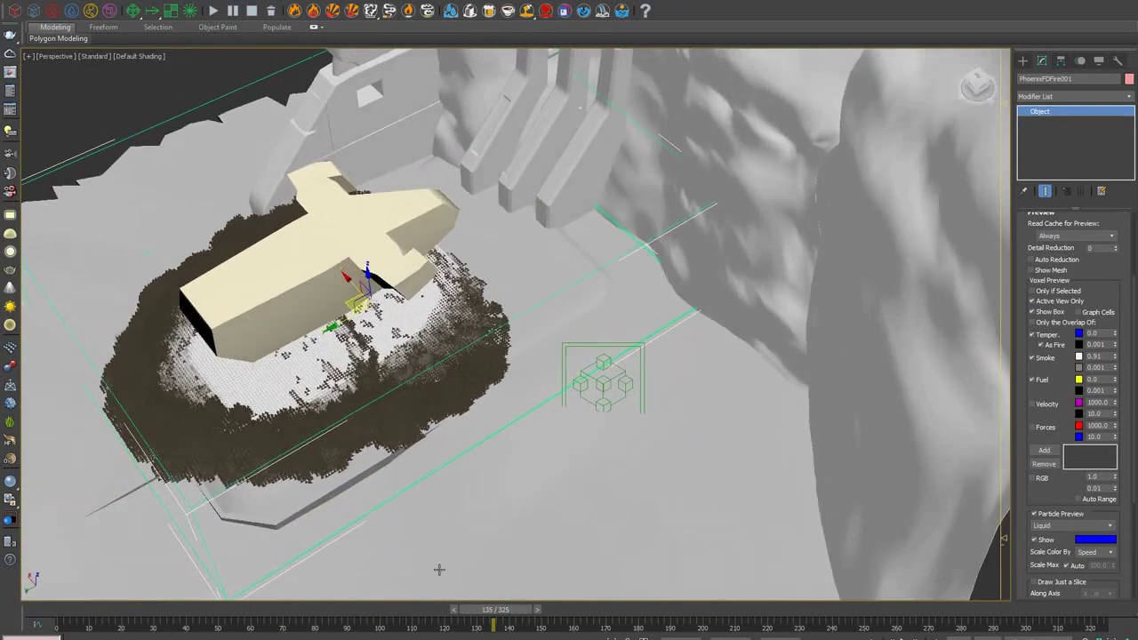
pyautogui.moveTo(499, 612)
pyautogui.mouseDown()
pyautogui.moveTo(360, 595)
pyautogui.moveTo(500, 594)
pyautogui.mouseUp()
pyautogui.keyDown('alt'); pyautogui.moveTo(284, 345); pyautogui.dragTo(298, 369, button='middle'); pyautogui.keyUp('alt')
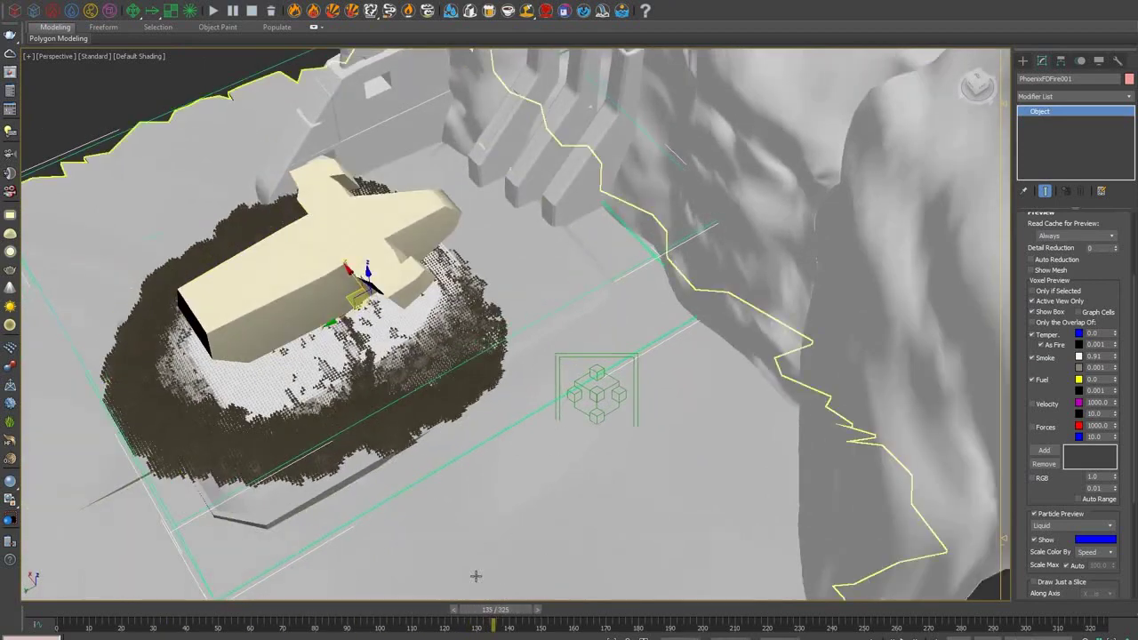
pyautogui.moveTo(495, 612); pyautogui.dragTo(514, 610)
pyautogui.keyDown('alt'); pyautogui.moveTo(506, 216); pyautogui.dragTo(382, 329, button='middle'); pyautogui.keyUp('alt')
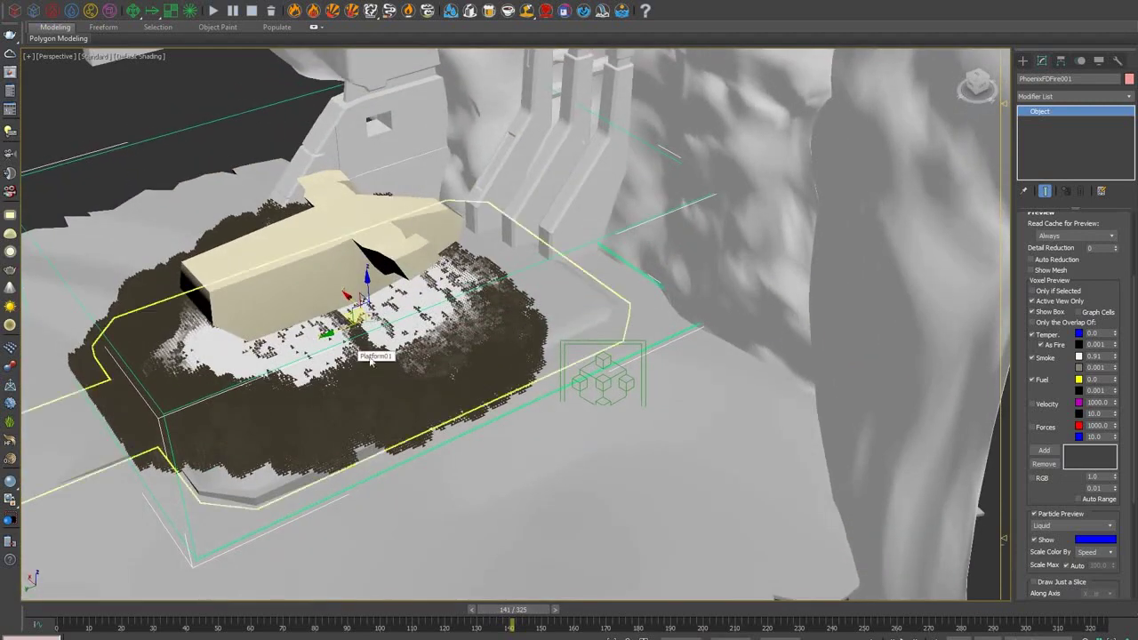
# - In the voxel tuner's condition, change the ship distance threshold to a random value between 0.0 and 20.0
pyautogui.click(634, 339)
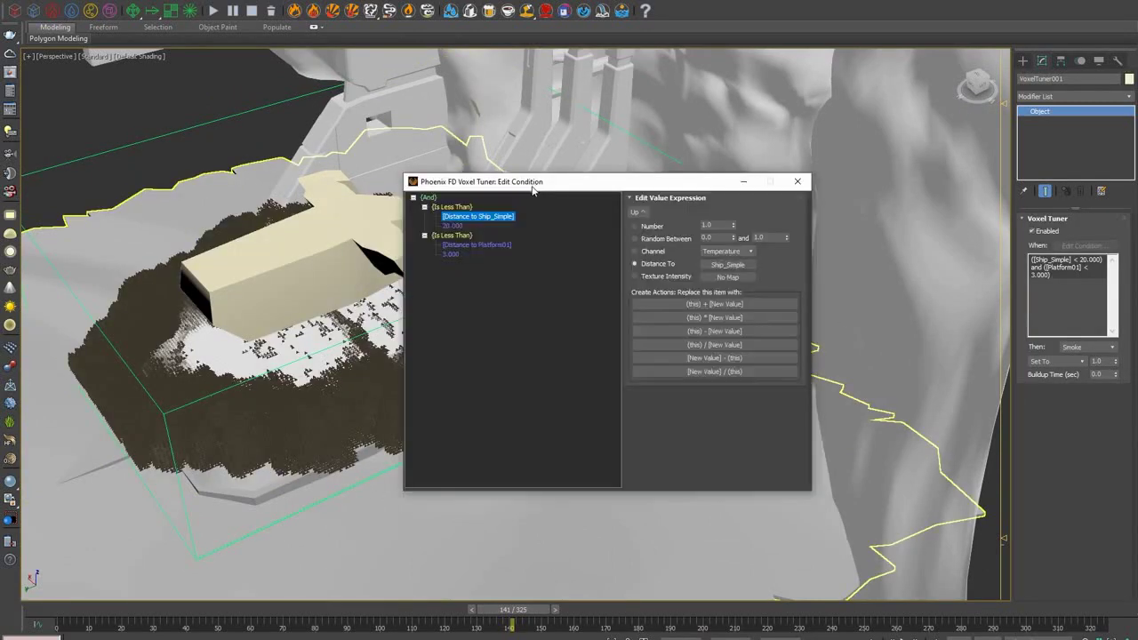
pyautogui.click(458, 226)
pyautogui.click(680, 240)
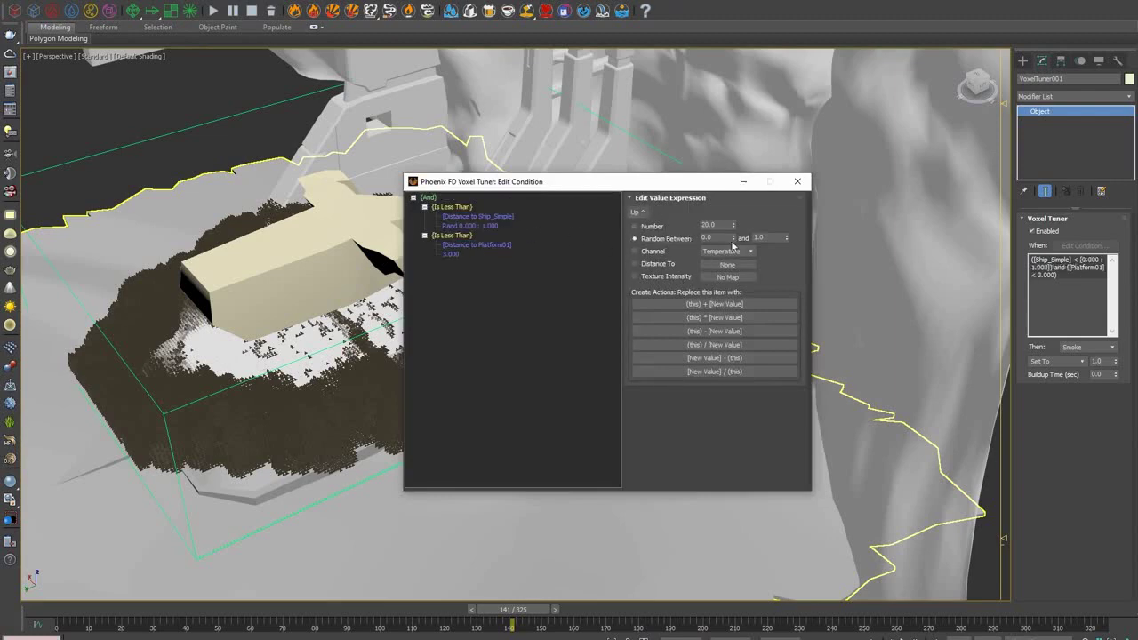
pyautogui.write('20')
pyautogui.press('Return')
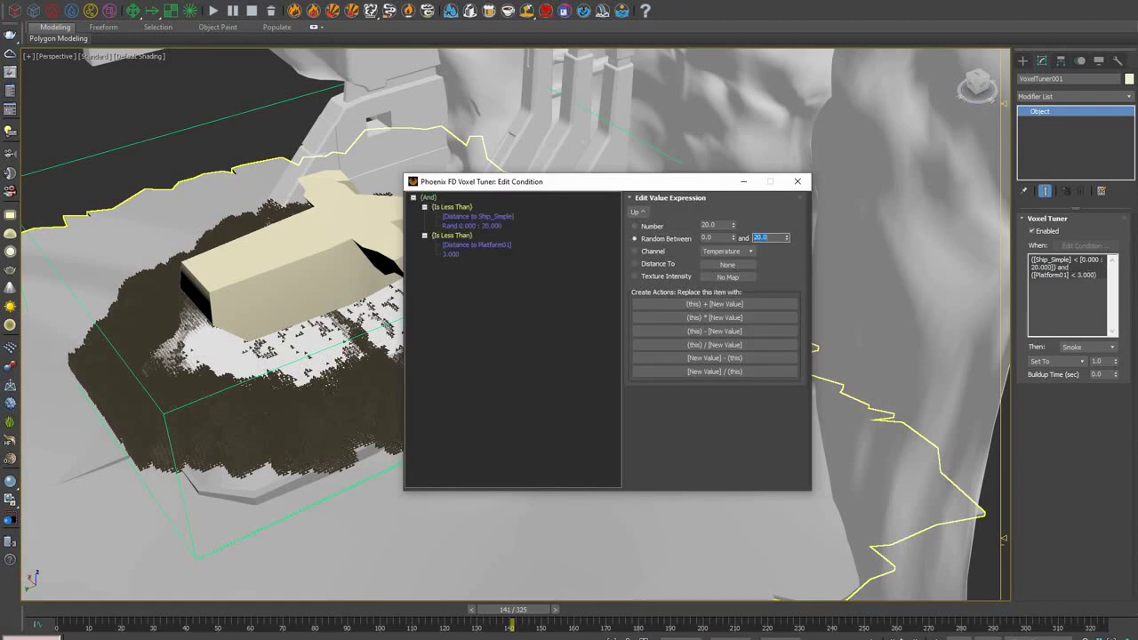
pyautogui.click(790, 186)
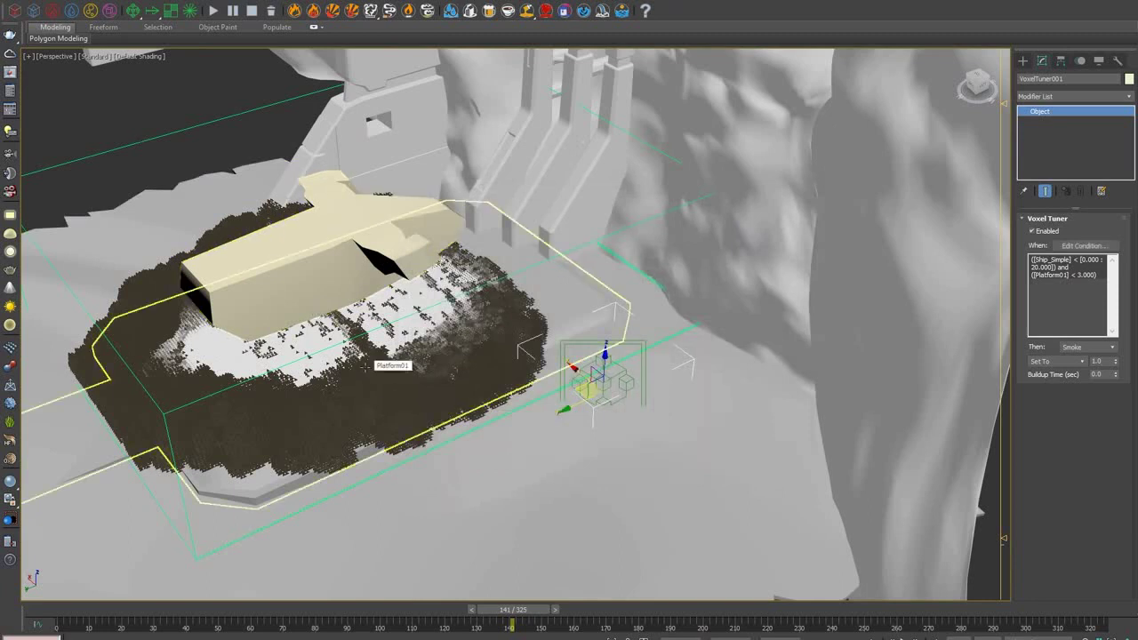
# - Check the fire simulator's output grid channels and the Velocity range listed in its cache file content
pyautogui.moveTo(234, 81); pyautogui.dragTo(275, 127)
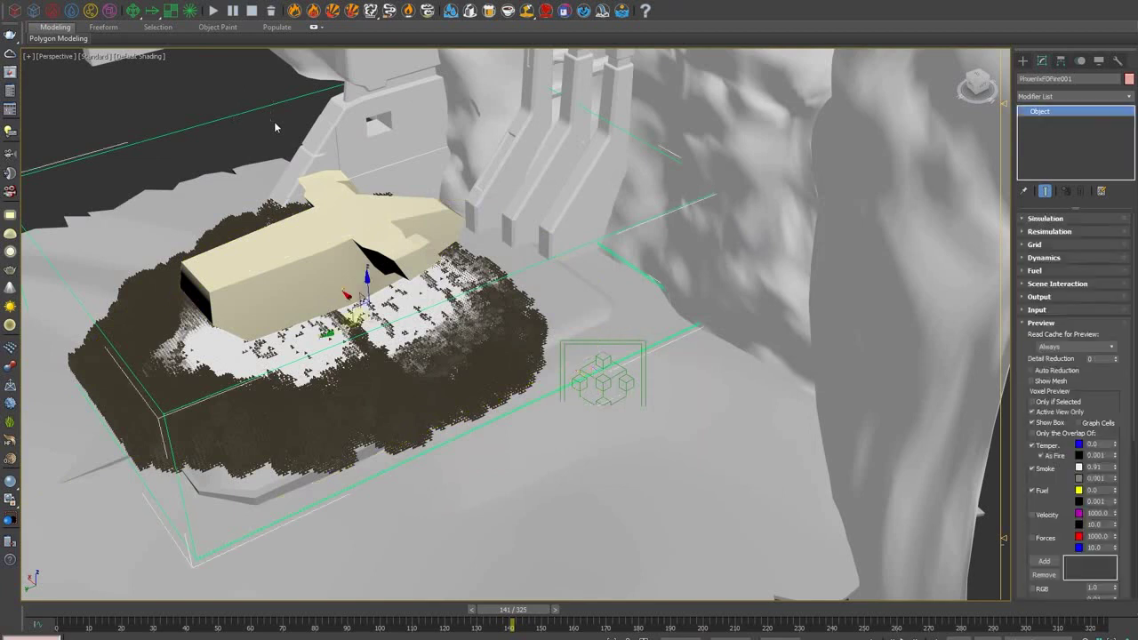
pyautogui.click(1044, 323)
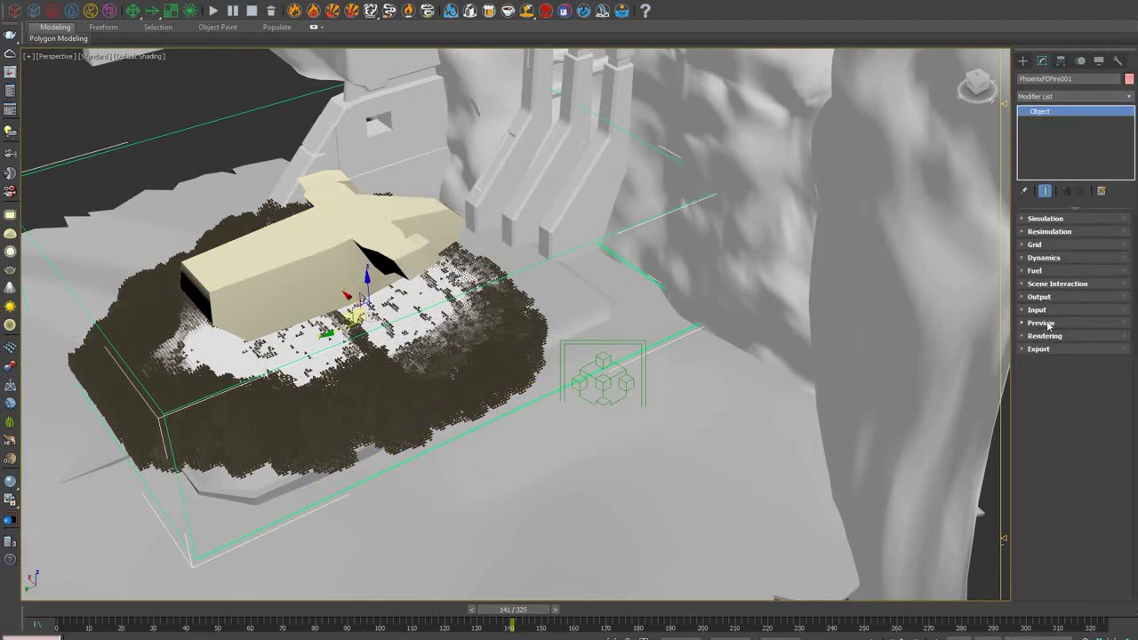
pyautogui.click(1054, 299)
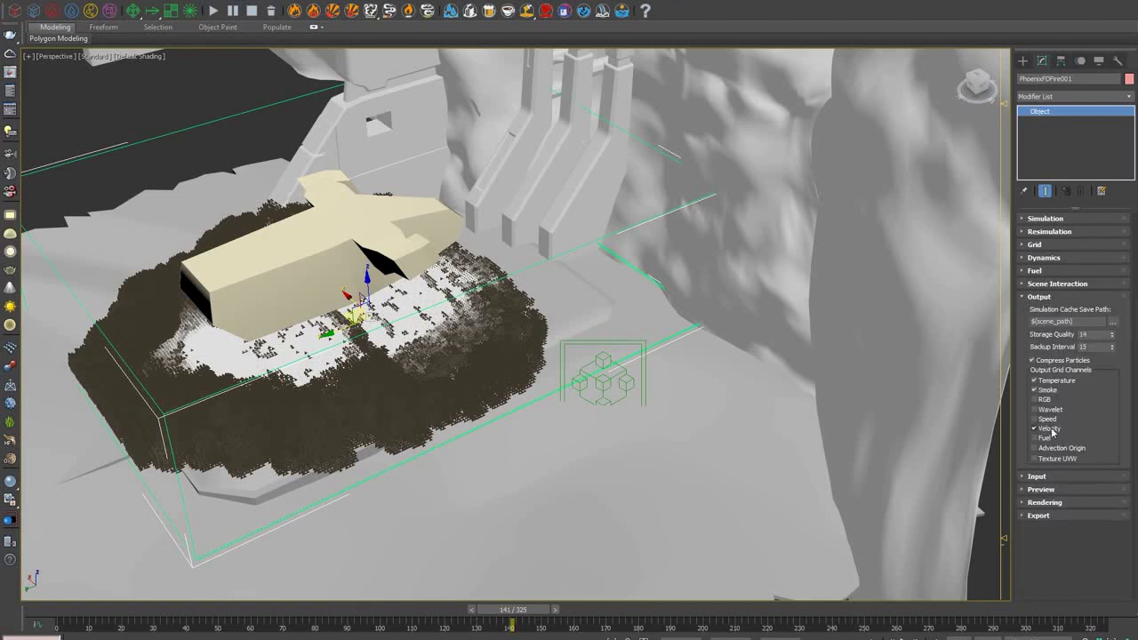
pyautogui.click(1041, 297)
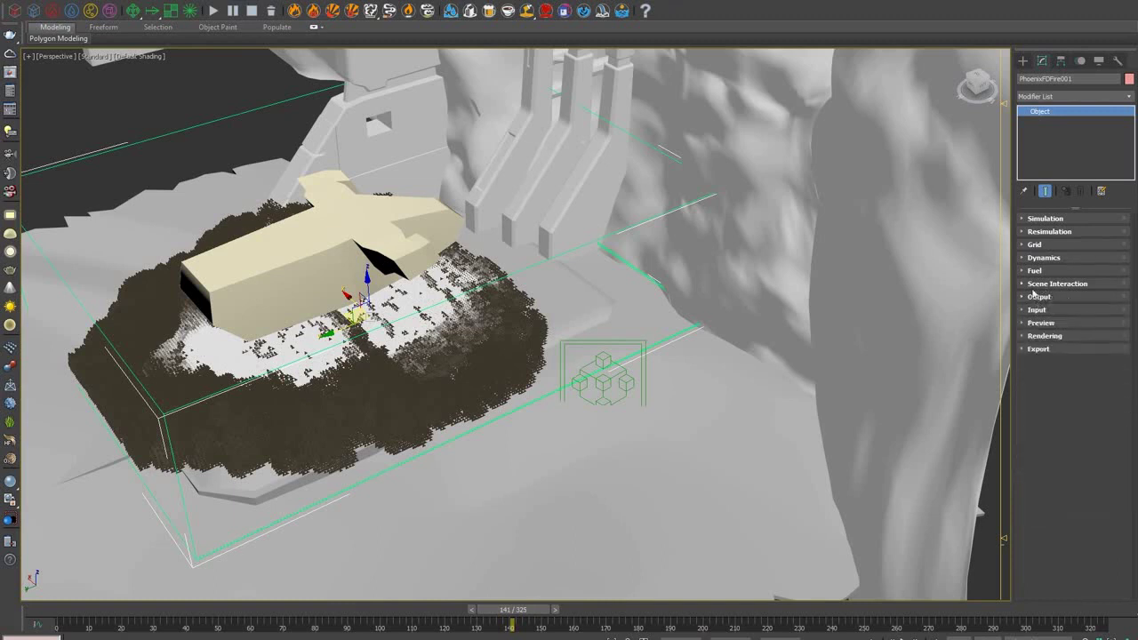
pyautogui.click(1043, 219)
pyautogui.scroll(-3, 1031, 350)
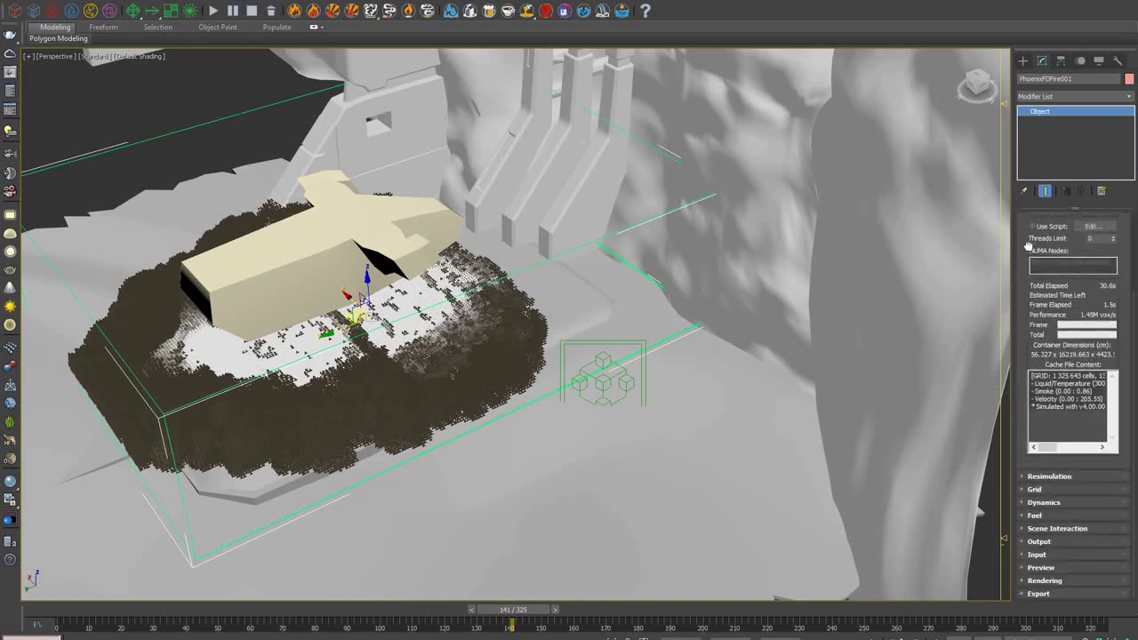
pyautogui.moveTo(1034, 399); pyautogui.dragTo(1110, 400)
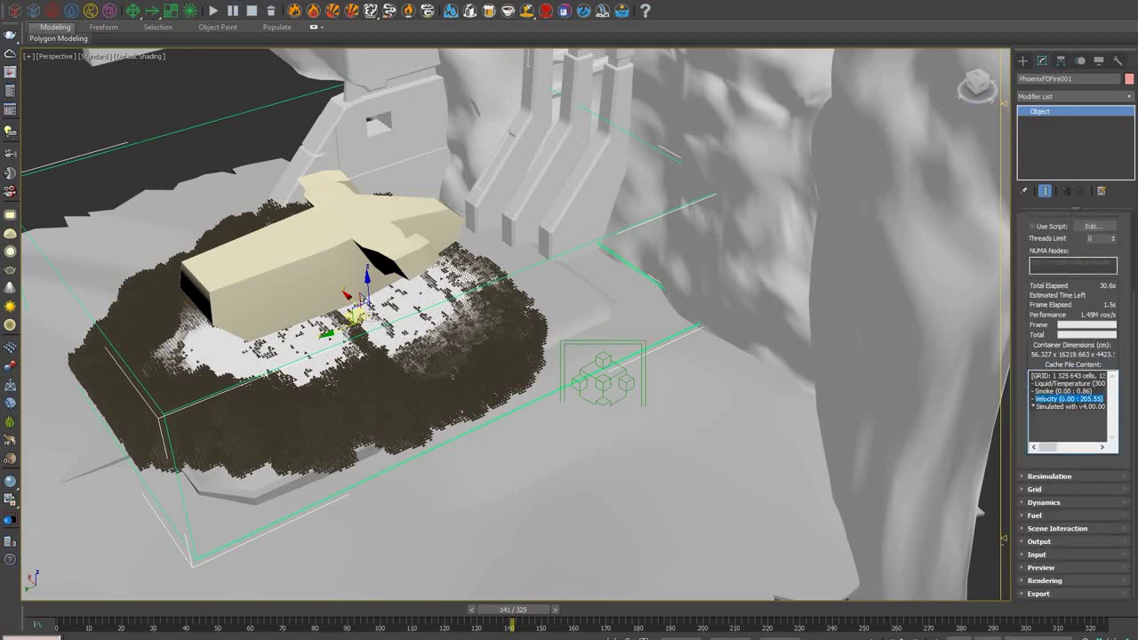
pyautogui.click(1069, 400)
pyautogui.moveTo(1081, 399); pyautogui.dragTo(1102, 399)
pyautogui.moveTo(509, 610); pyautogui.dragTo(534, 610)
pyautogui.scroll(3, 1067, 355)
pyautogui.click(1032, 219)
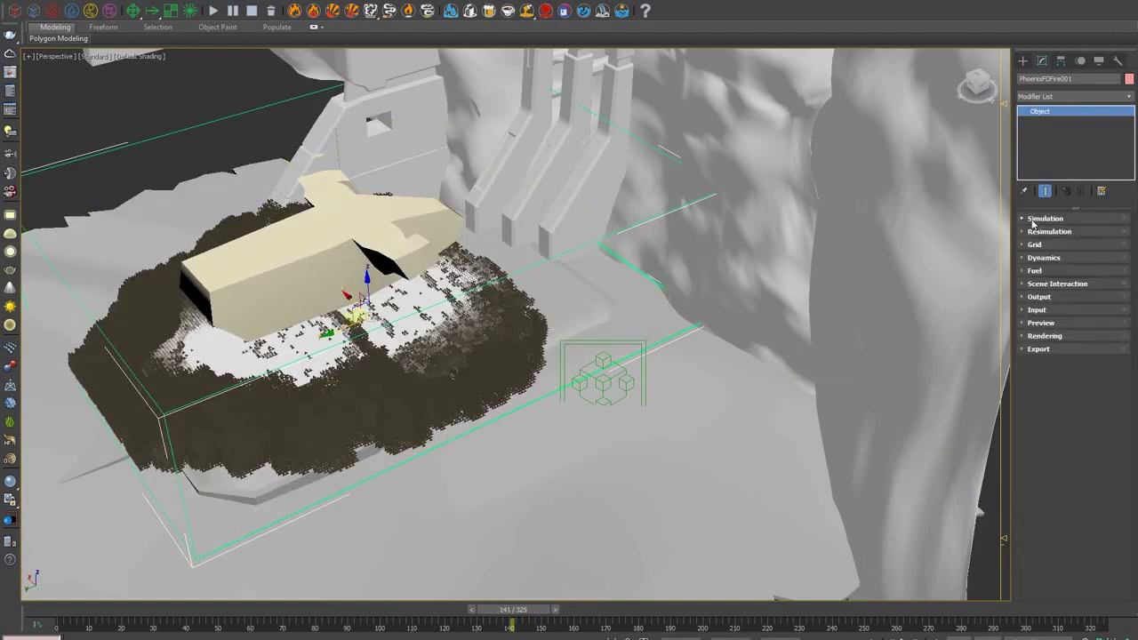
# - Turn off the Smoke channel and turn on the Velocity channel in the fire simulator's voxel preview
pyautogui.click(1040, 324)
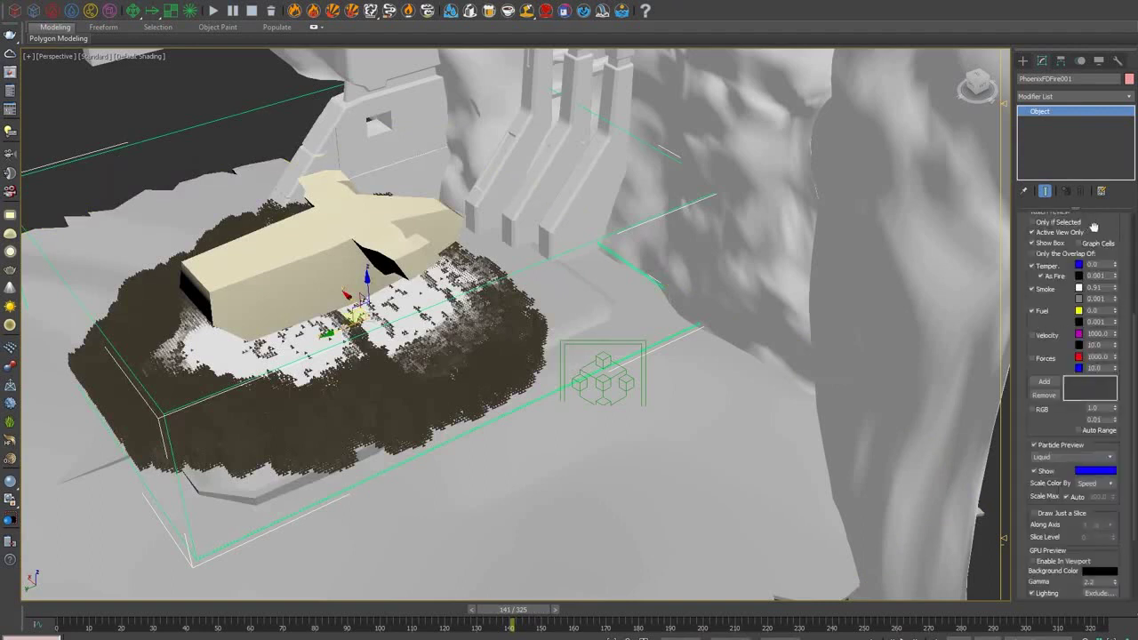
pyautogui.moveTo(1094, 227)
pyautogui.mouseDown()
pyautogui.moveTo(1079, 291)
pyautogui.moveTo(1105, 244)
pyautogui.mouseUp()
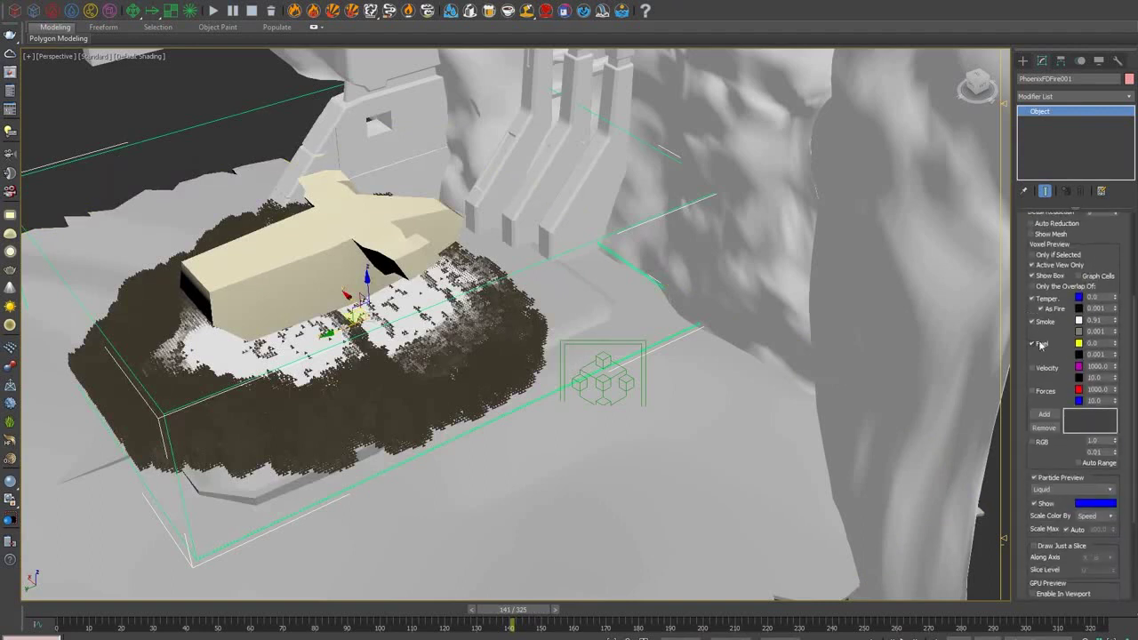
pyautogui.click(1045, 324)
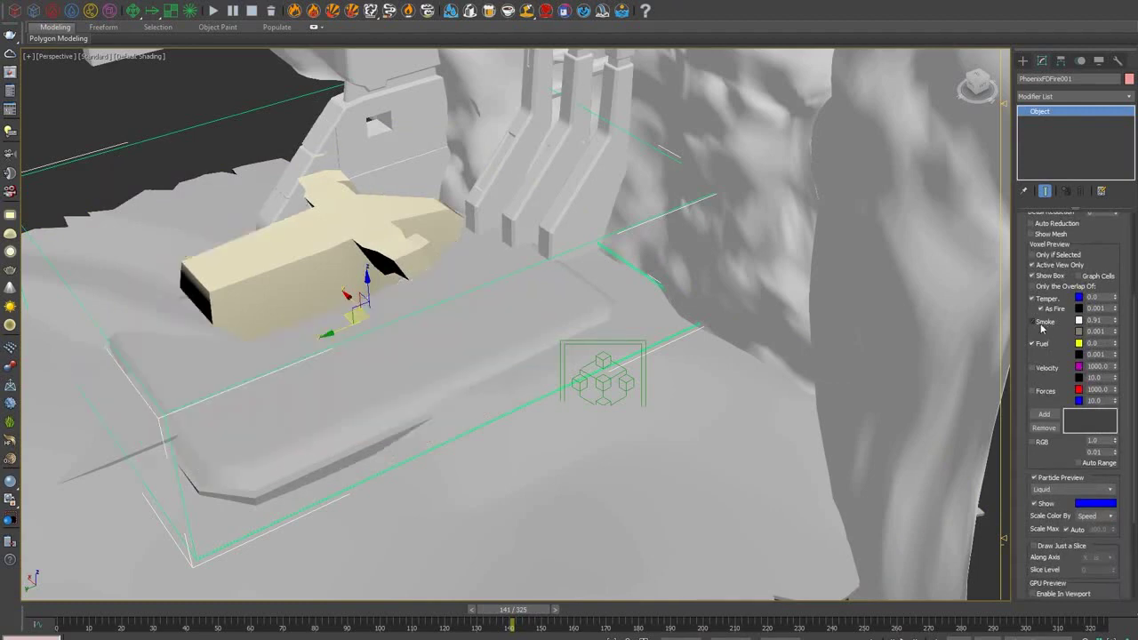
pyautogui.click(1044, 376)
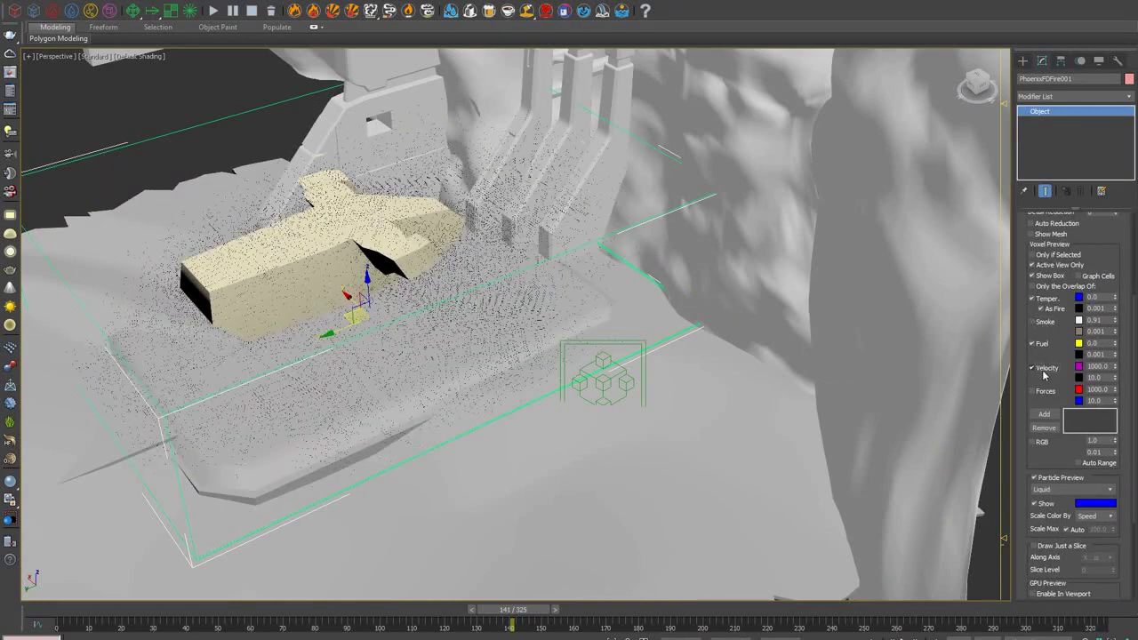
# - Adjust the Velocity preview range to an upper value of 49.608 and a lower value of 40.415
pyautogui.moveTo(1115, 367); pyautogui.dragTo(1107, 420)
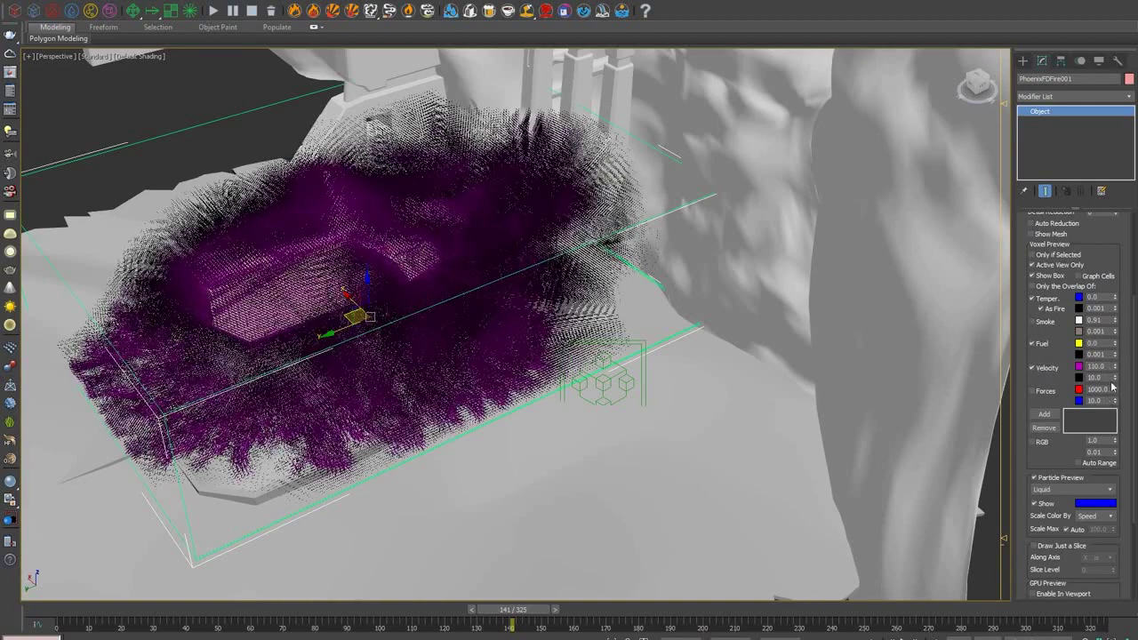
pyautogui.moveTo(1115, 380)
pyautogui.mouseDown()
pyautogui.moveTo(1100, 287)
pyautogui.moveTo(1114, 377)
pyautogui.mouseUp()
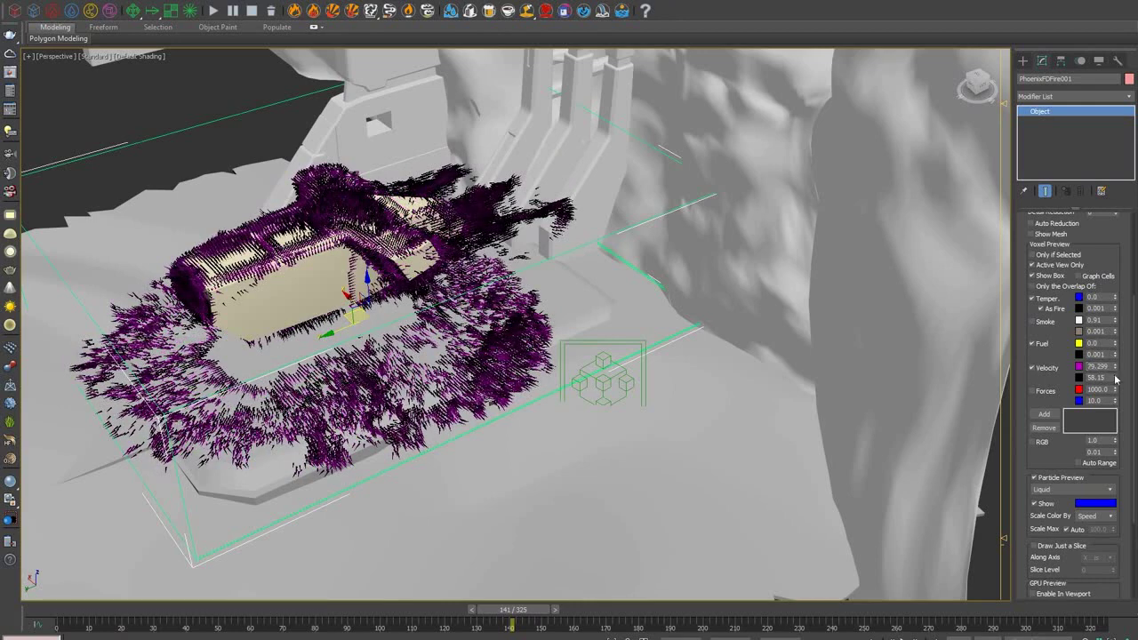
pyautogui.moveTo(1115, 379); pyautogui.dragTo(1114, 373)
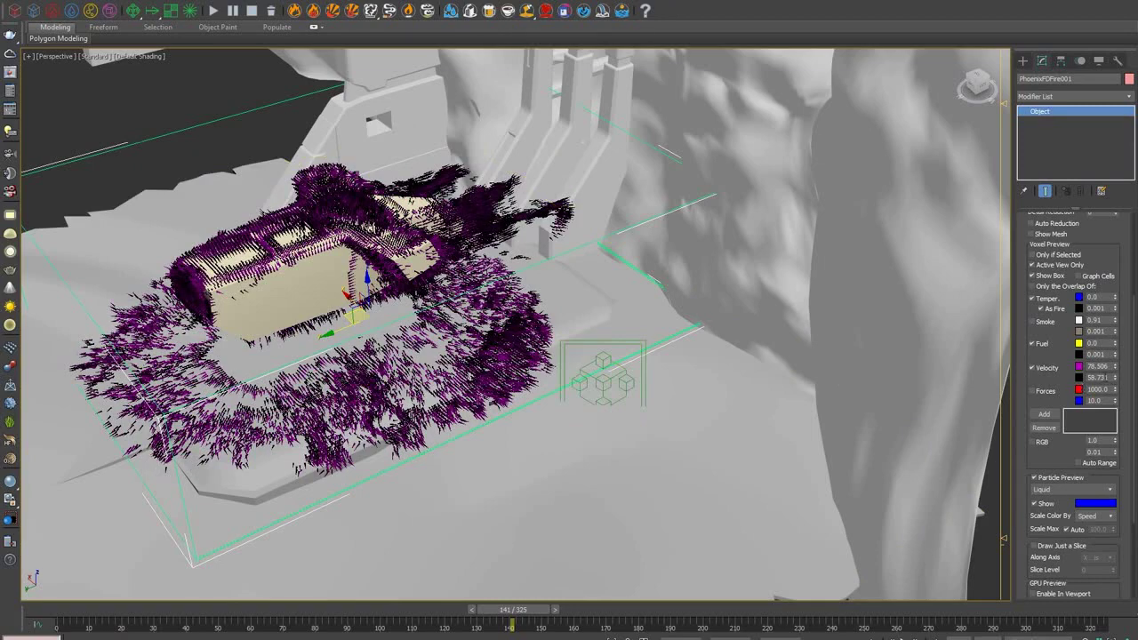
pyautogui.moveTo(1116, 378); pyautogui.dragTo(1117, 384)
pyautogui.moveTo(1113, 377); pyautogui.dragTo(1113, 384)
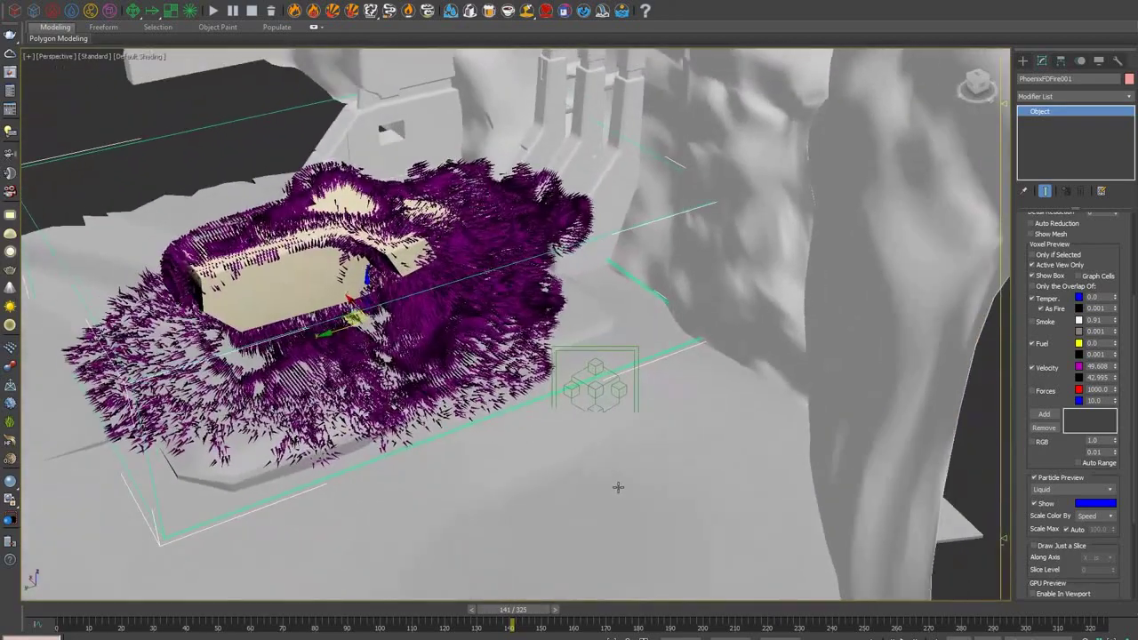
pyautogui.moveTo(1115, 381); pyautogui.dragTo(1115, 384)
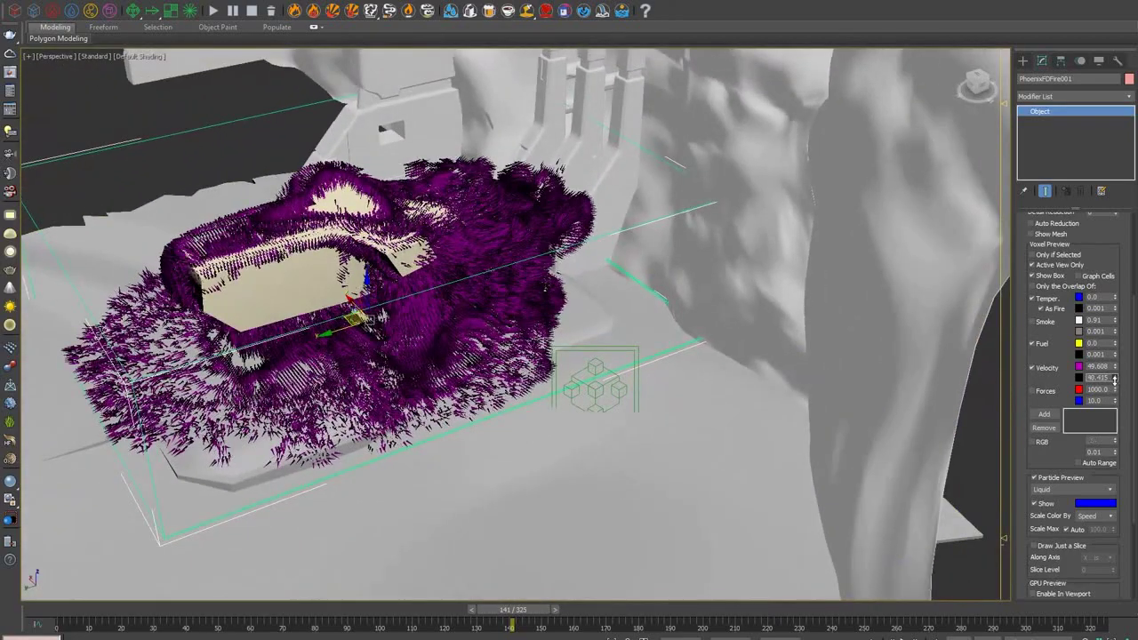
pyautogui.moveTo(1062, 350); pyautogui.dragTo(1061, 350)
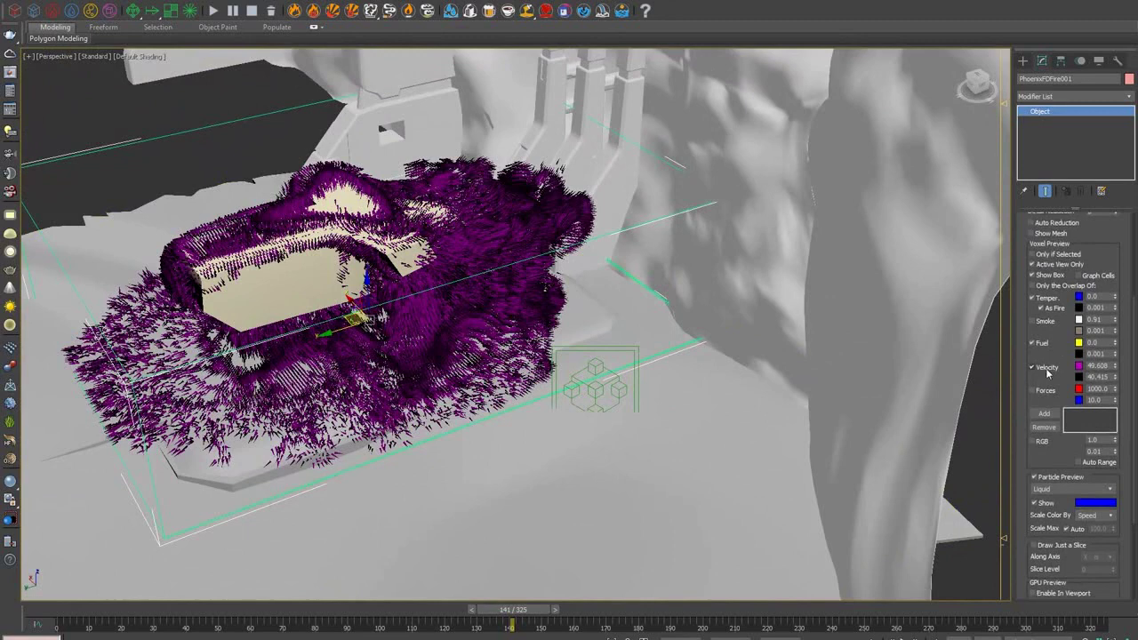
# - Toggle the fire simulator's Velocity preview to compare, leave it off, and turn the Smoke channel preview back on
pyautogui.click(1040, 367)
pyautogui.moveTo(1095, 233); pyautogui.dragTo(1095, 262)
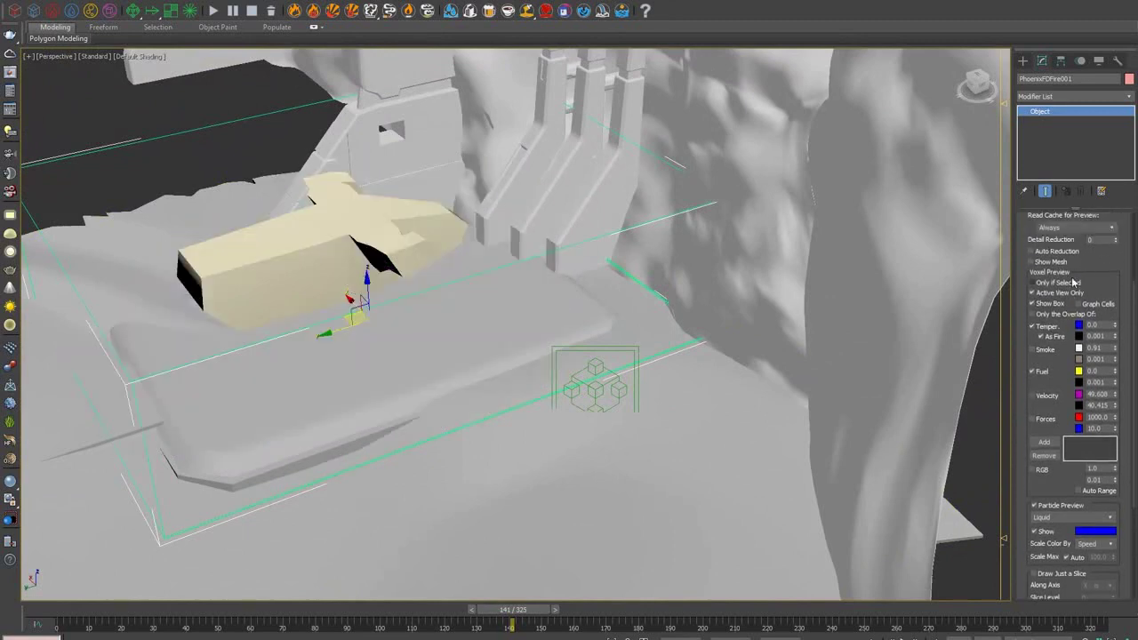
pyautogui.click(1048, 397)
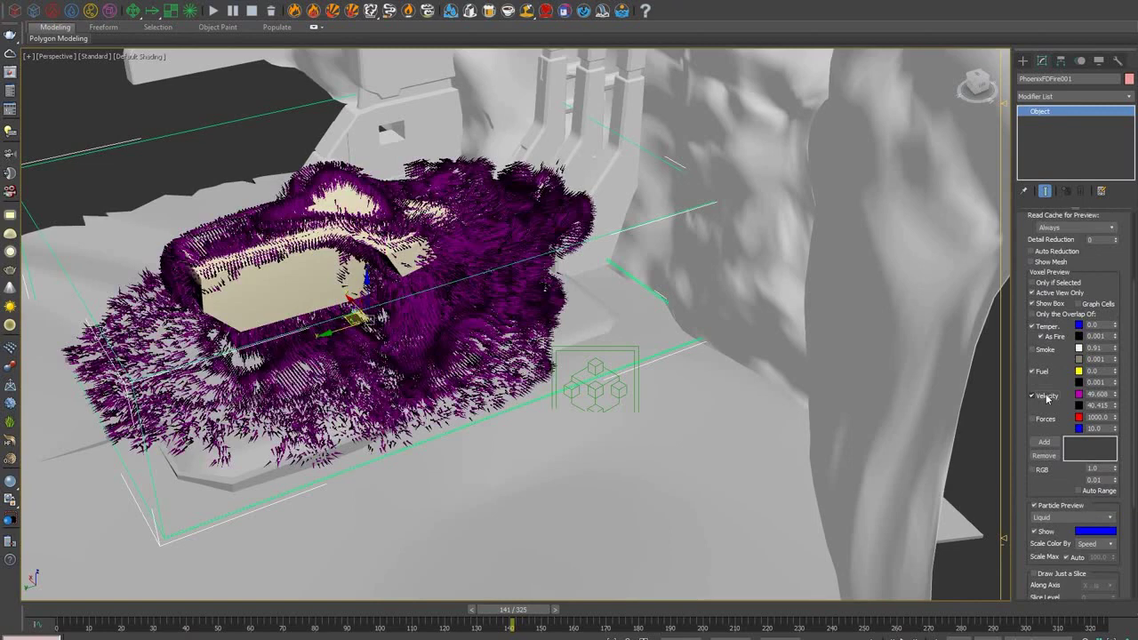
pyautogui.click(1047, 397)
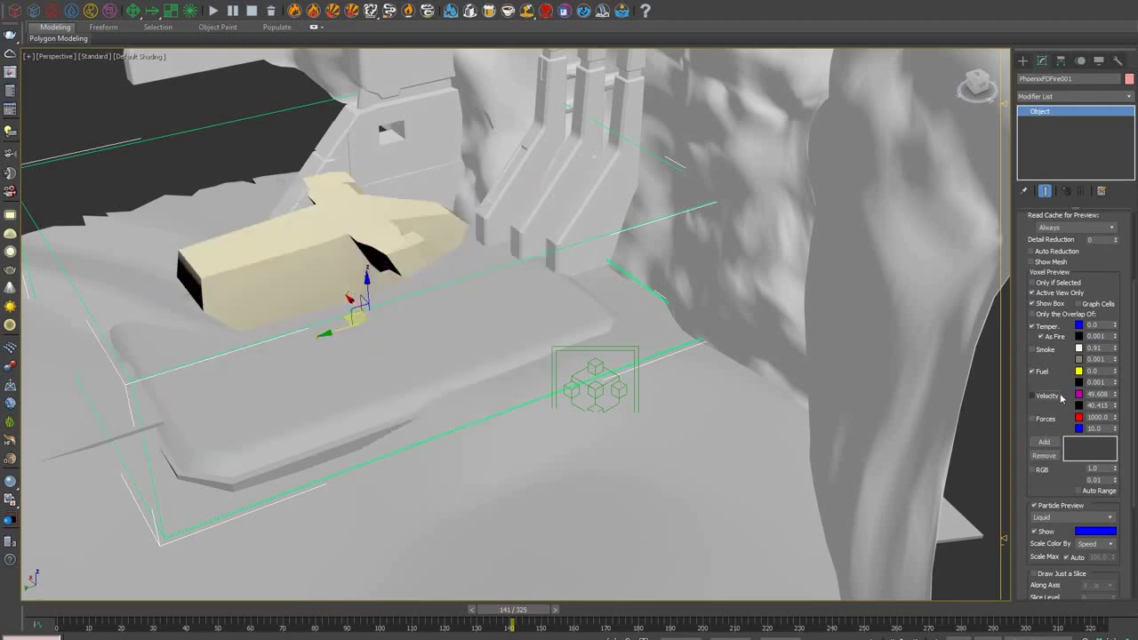
pyautogui.click(1046, 351)
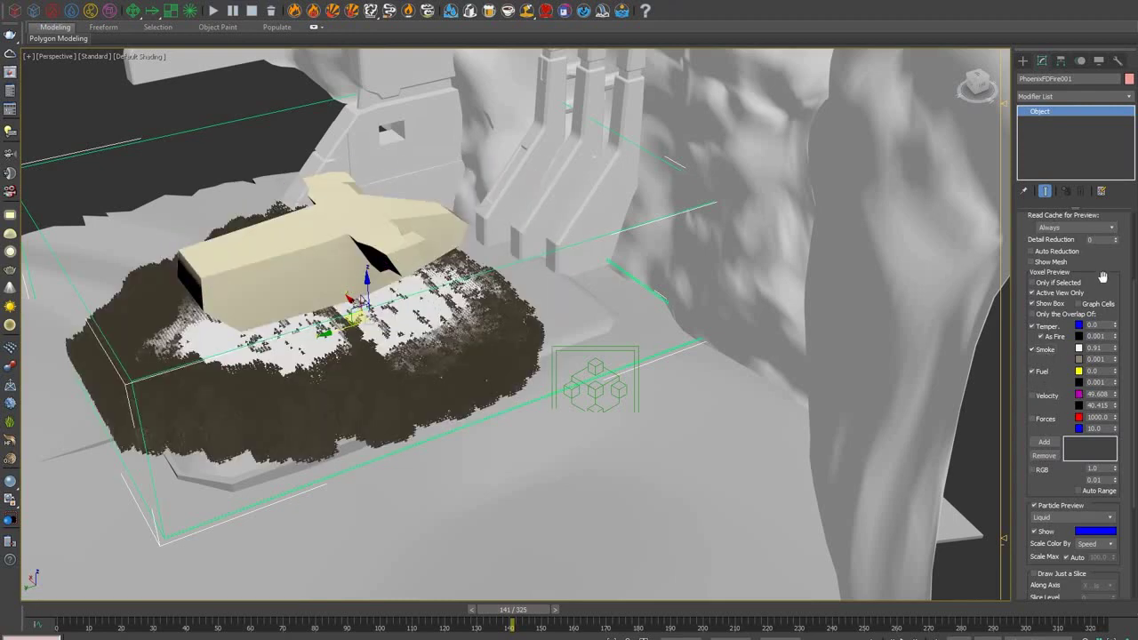
pyautogui.scroll(3, 1047, 351)
pyautogui.click(1052, 323)
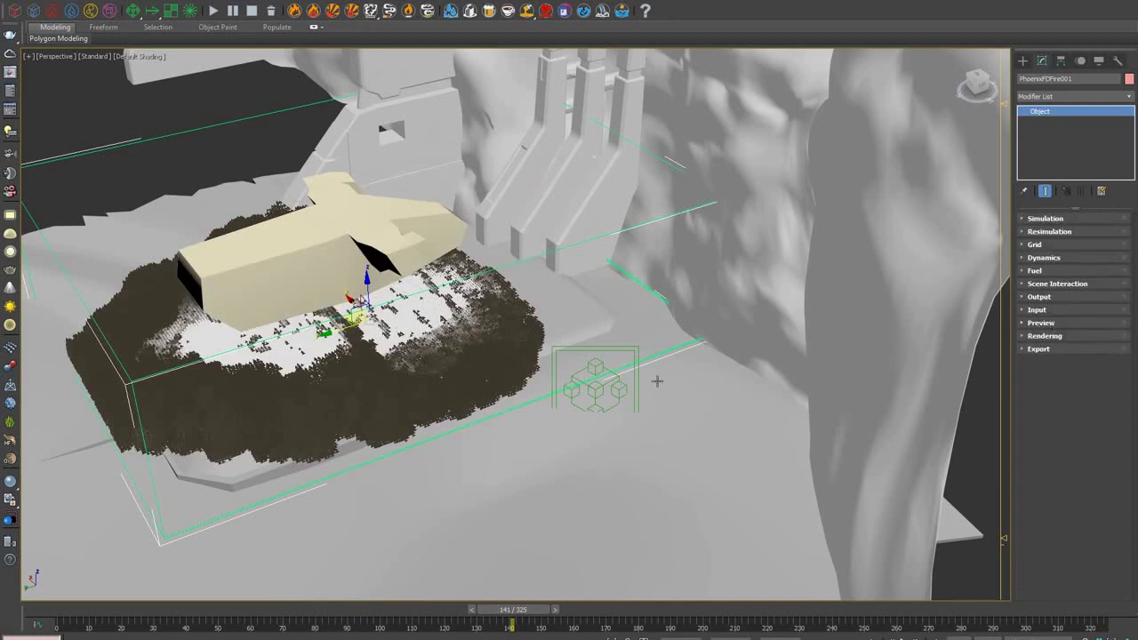
# - Extend the voxel tuner's entire condition with an AND comparison that tests the Speed channel
pyautogui.click(622, 383)
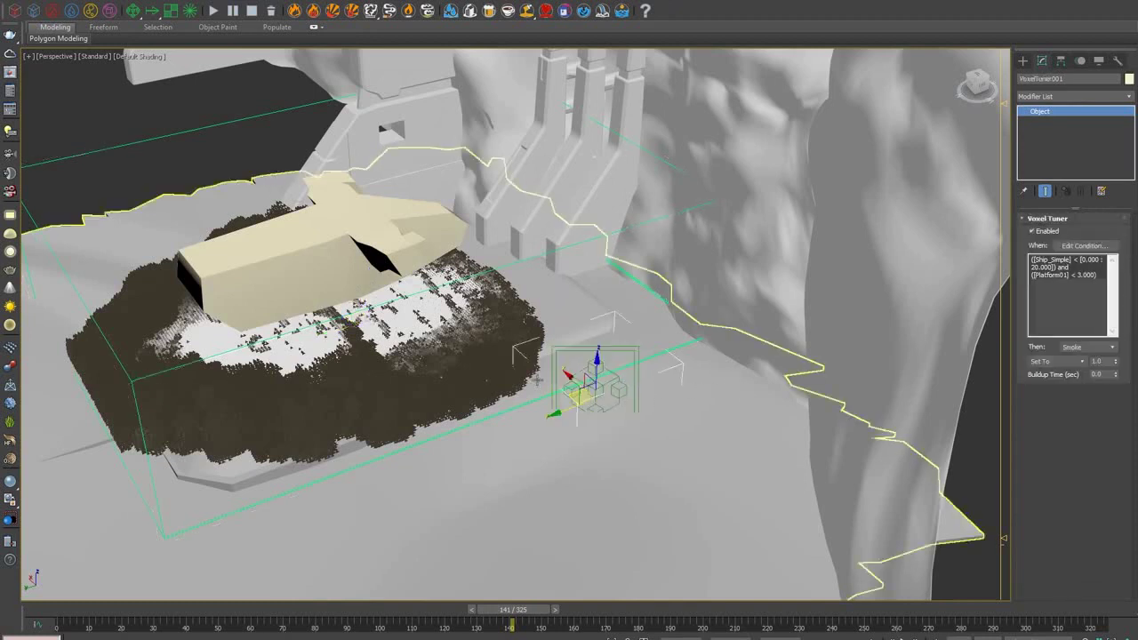
pyautogui.click(1083, 245)
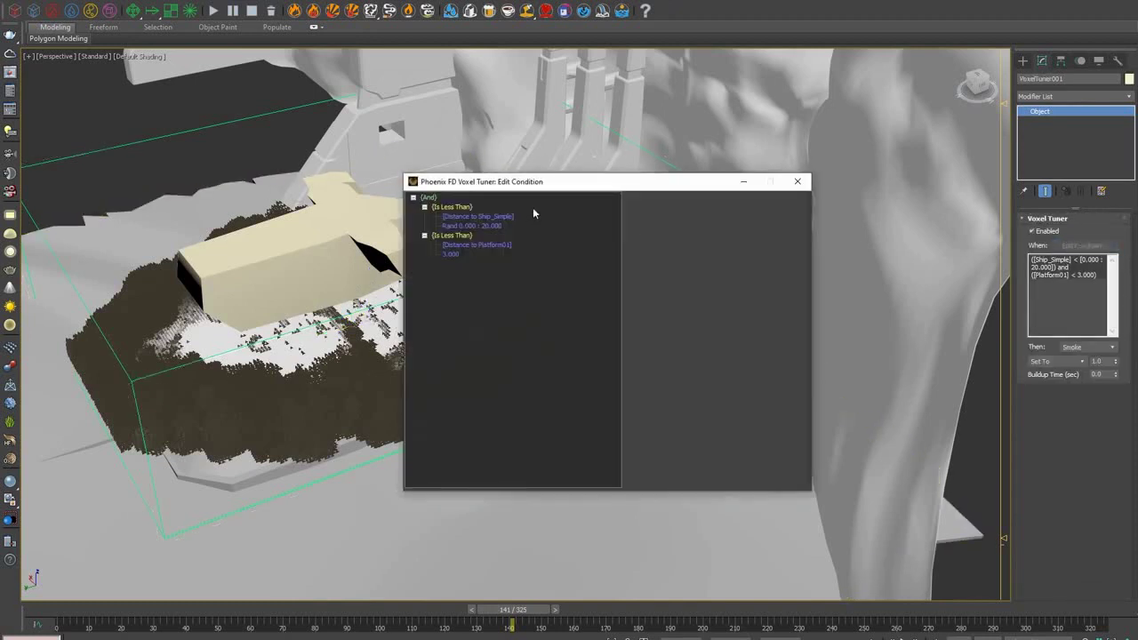
pyautogui.click(424, 206)
pyautogui.click(424, 216)
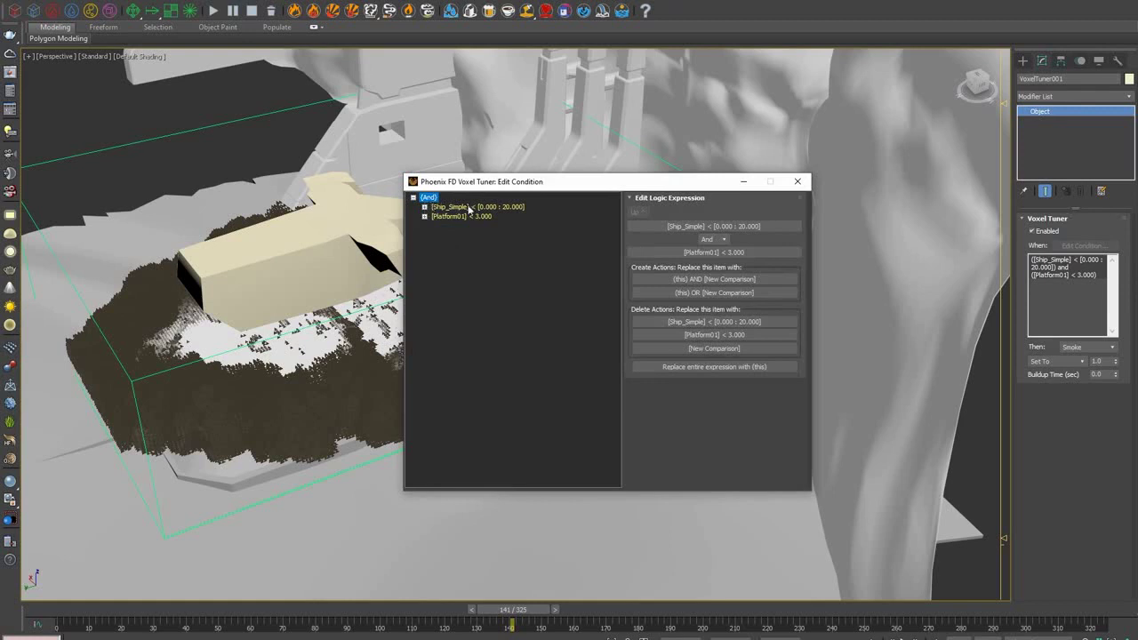
pyautogui.click(666, 279)
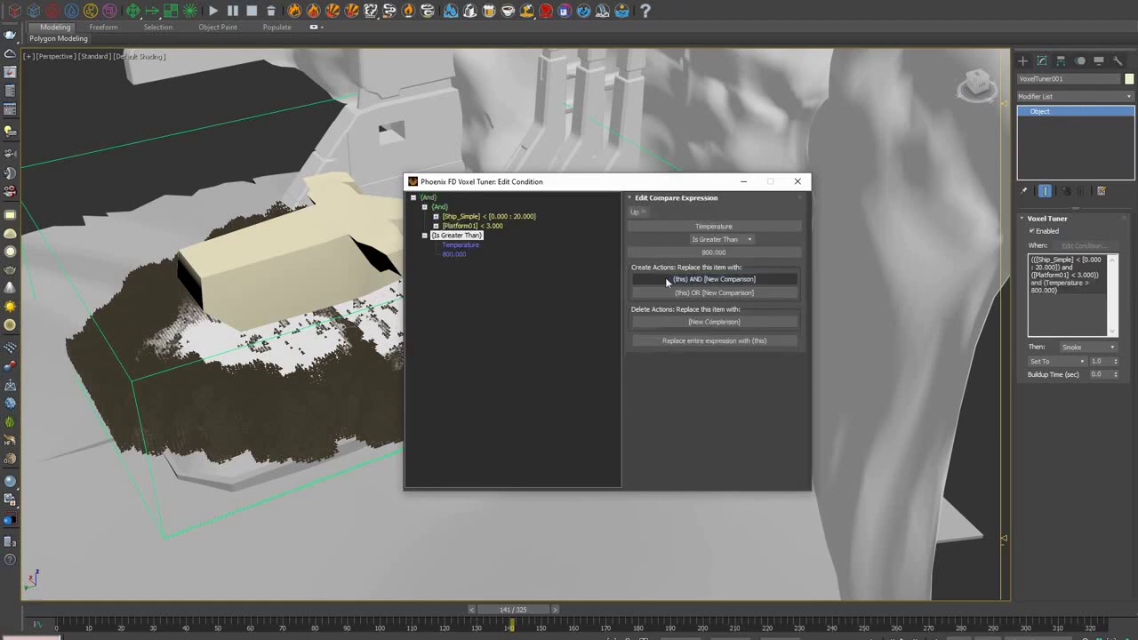
pyautogui.click(456, 246)
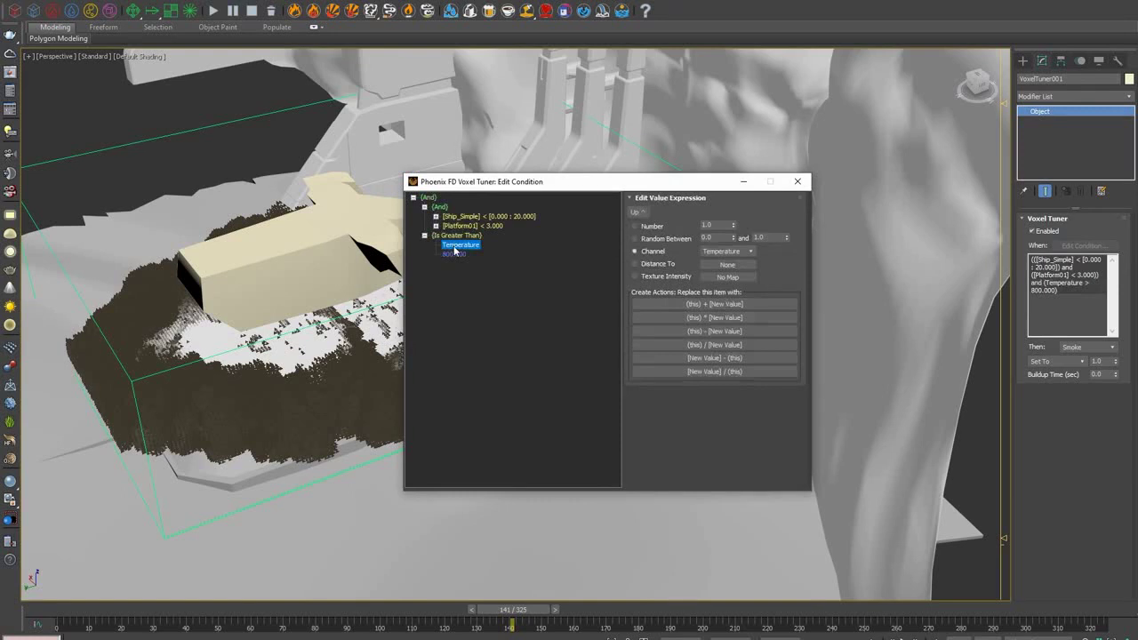
pyautogui.click(728, 251)
pyautogui.click(728, 287)
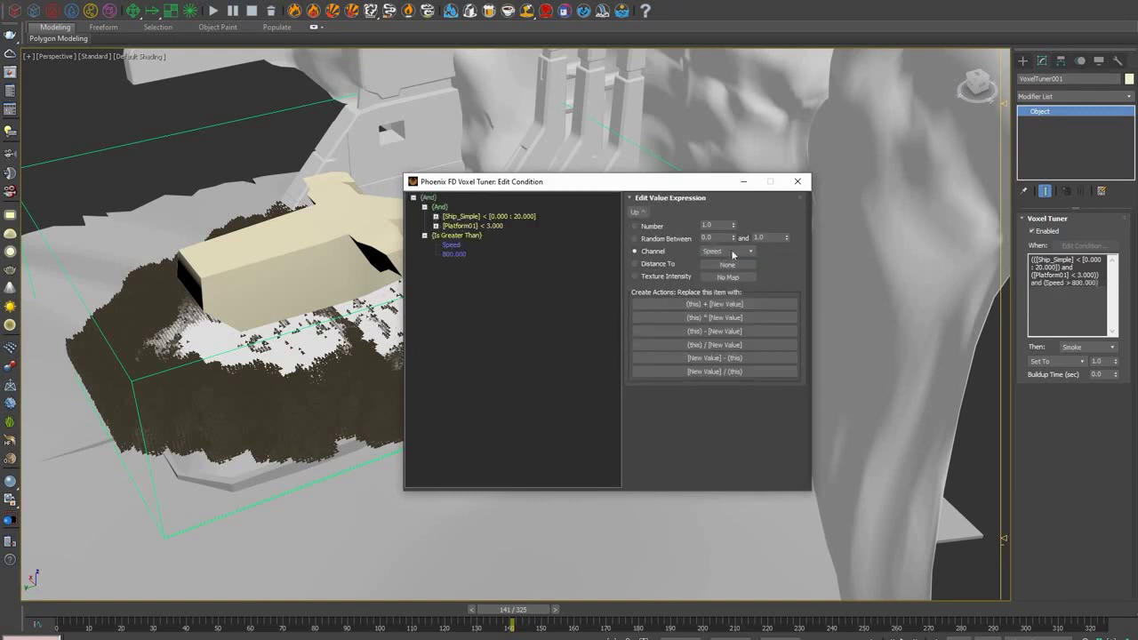
# - Set the Speed comparison's threshold to a random value between 35 and 60
pyautogui.click(456, 256)
pyautogui.click(658, 238)
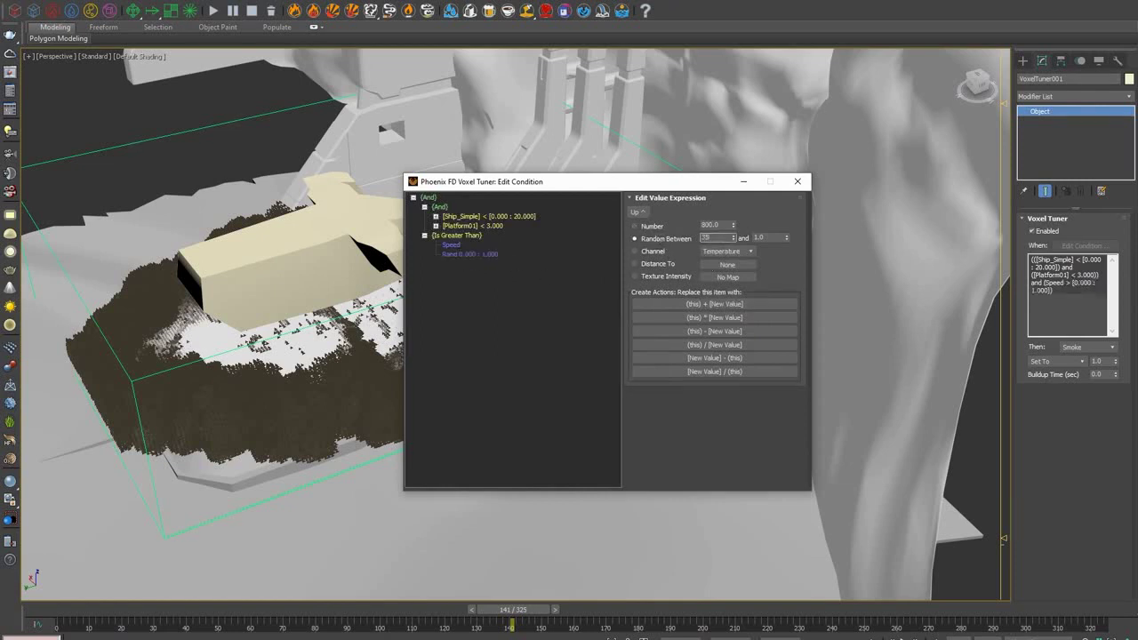
pyautogui.write('35')
pyautogui.press('Tab')
pyautogui.write('60')
pyautogui.press('Return')
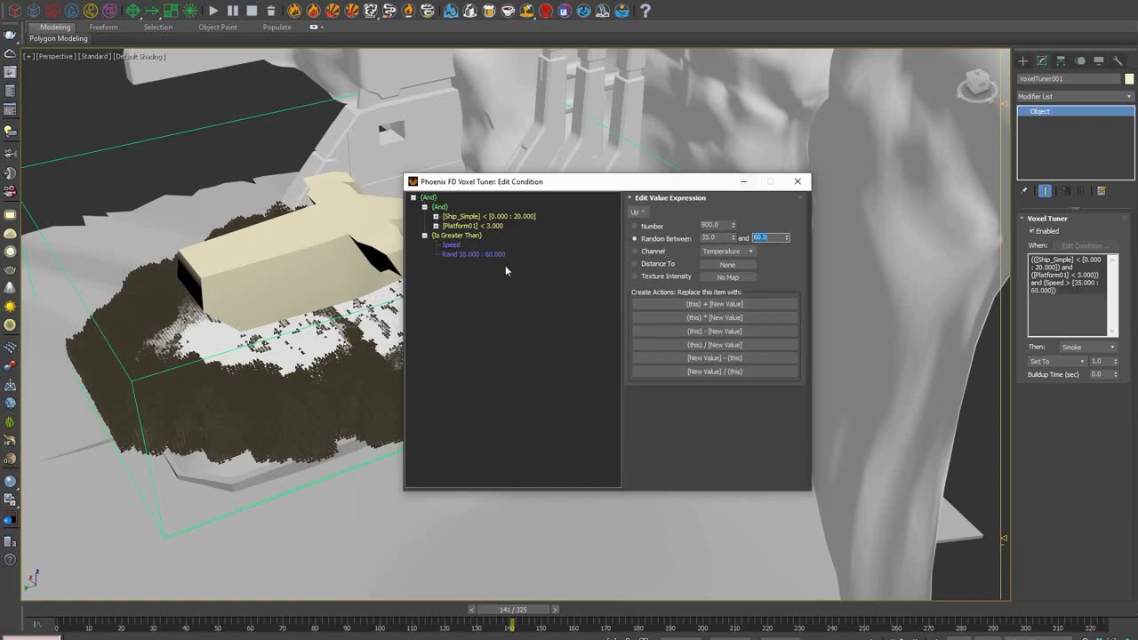
# - Run the fire simulation with the Speed condition, stop it partway, and review the smoke around the ship at frame 151 from above
pyautogui.moveTo(196, 99); pyautogui.dragTo(238, 137)
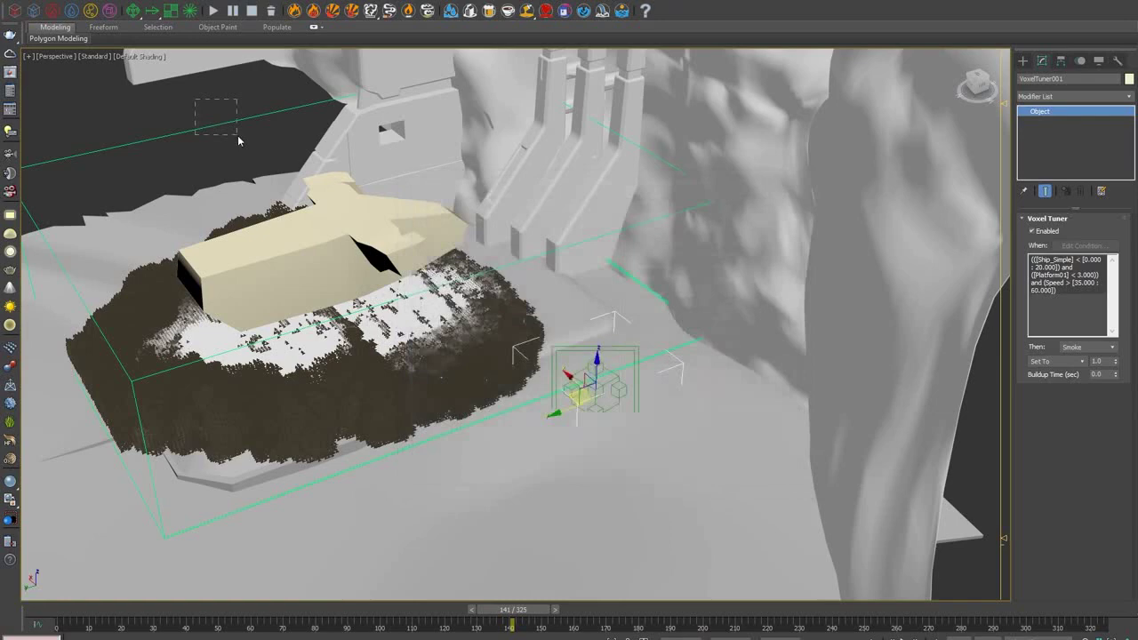
pyautogui.click(215, 11)
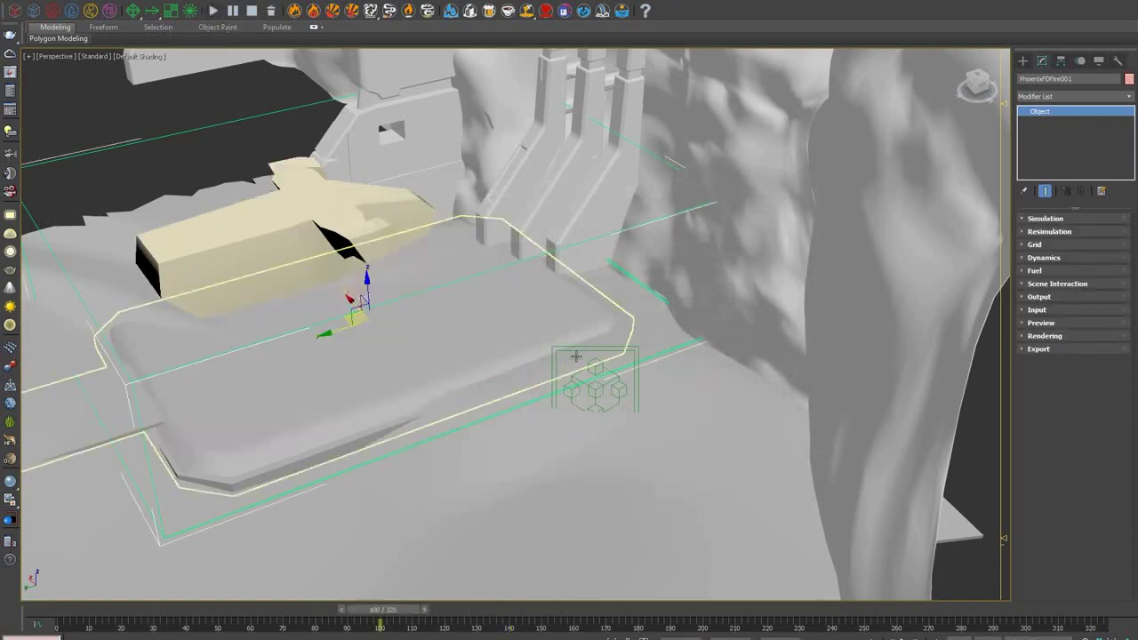
pyautogui.click(581, 350)
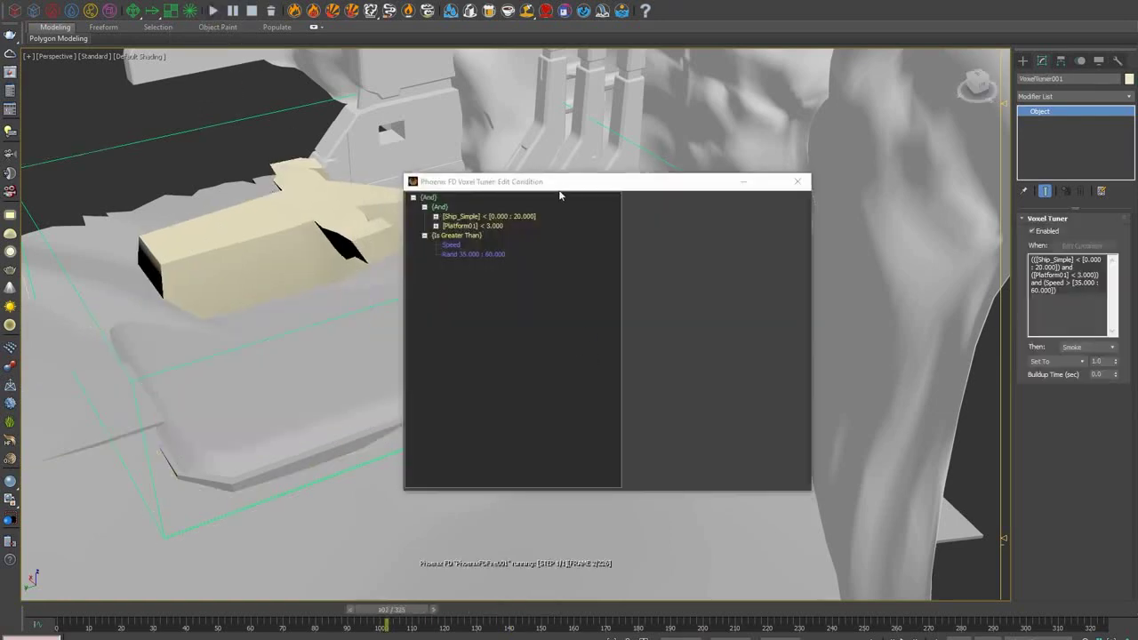
pyautogui.moveTo(561, 187); pyautogui.dragTo(736, 189)
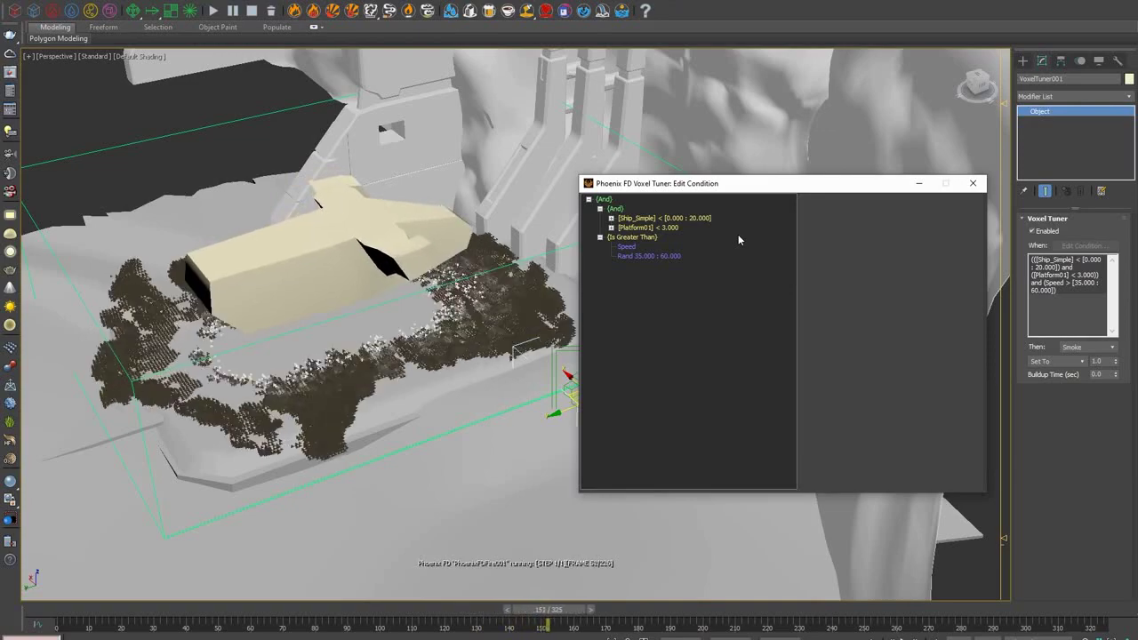
pyautogui.click(251, 11)
pyautogui.keyDown('alt'); pyautogui.moveTo(293, 113); pyautogui.dragTo(374, 160, button='middle'); pyautogui.keyUp('alt')
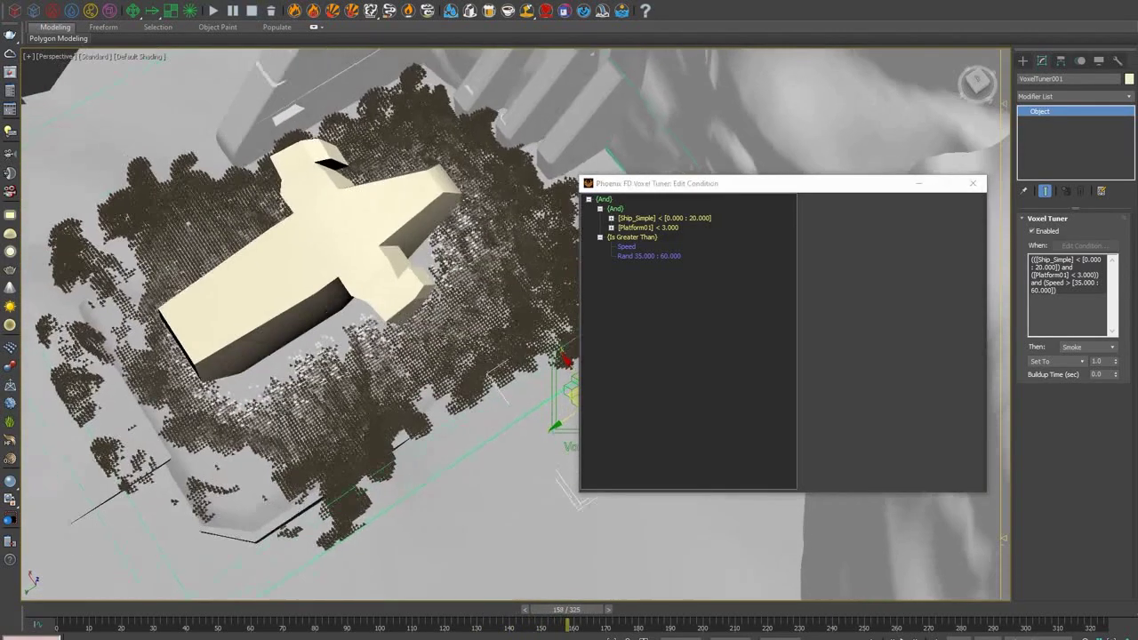
pyautogui.moveTo(569, 609); pyautogui.dragTo(534, 602)
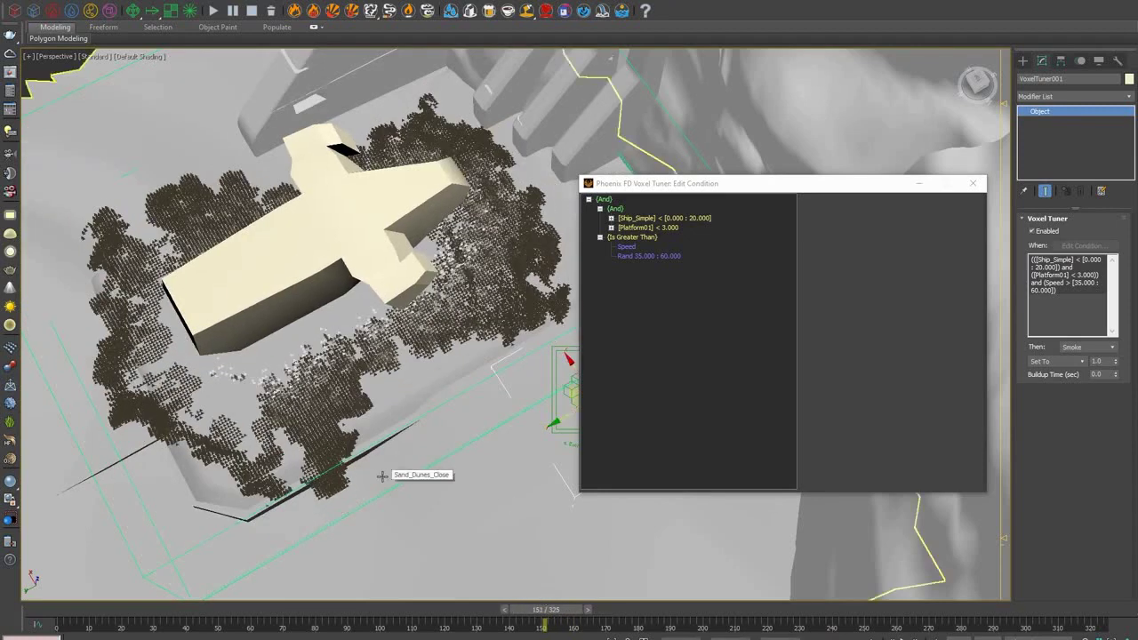
# - Add another AND comparison to the voxel tuner's entire condition and base its tested value on Texture Intensity
pyautogui.click(601, 238)
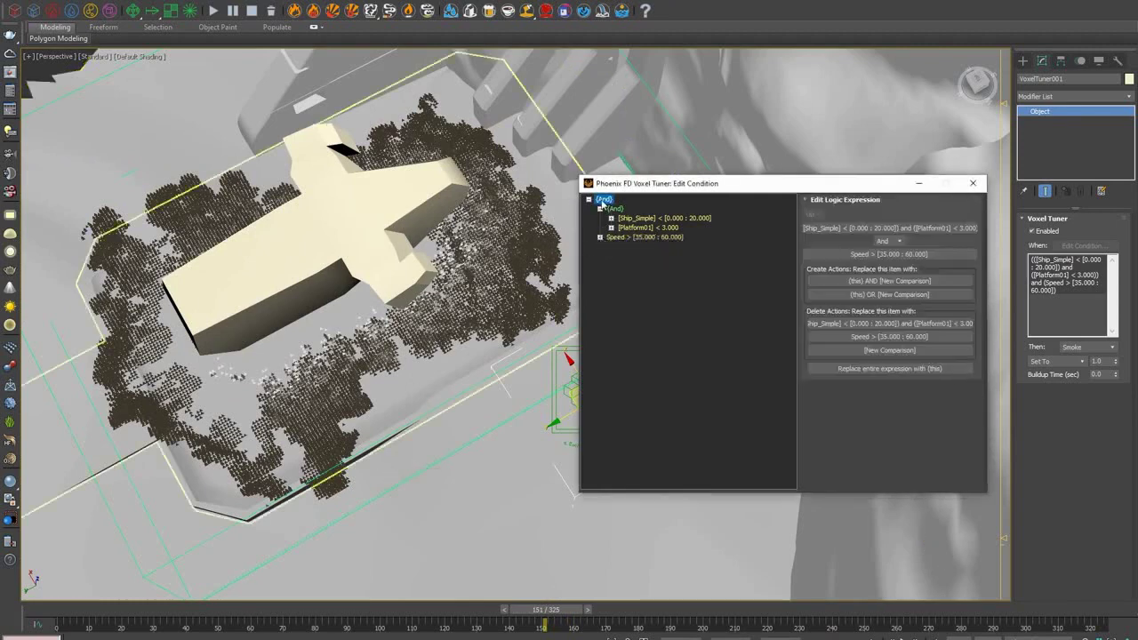
pyautogui.click(889, 281)
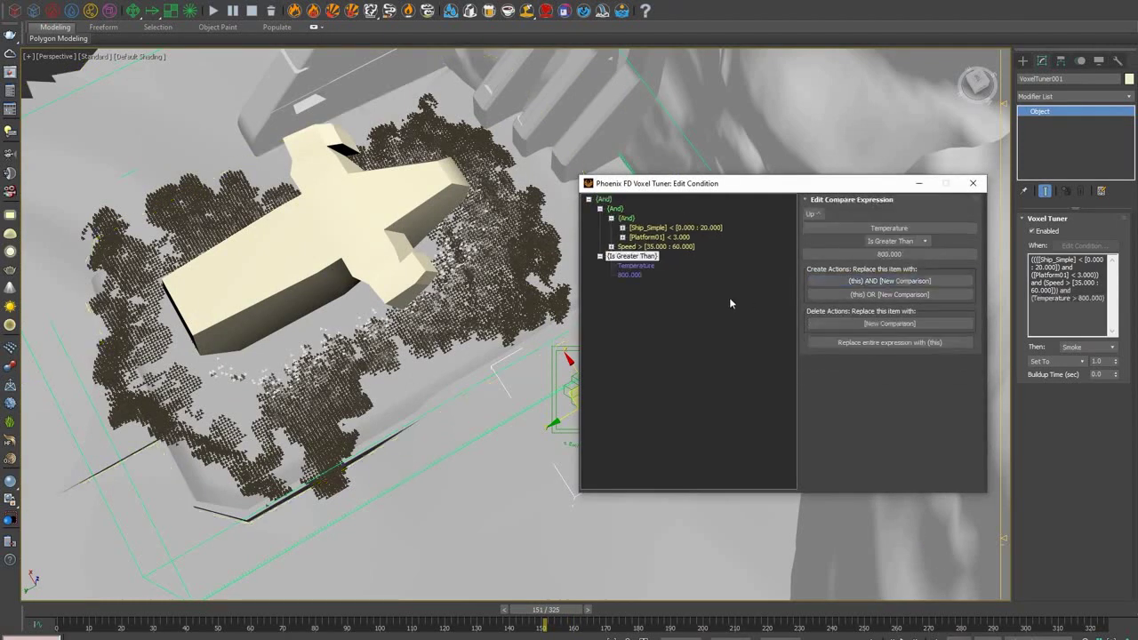
pyautogui.click(648, 268)
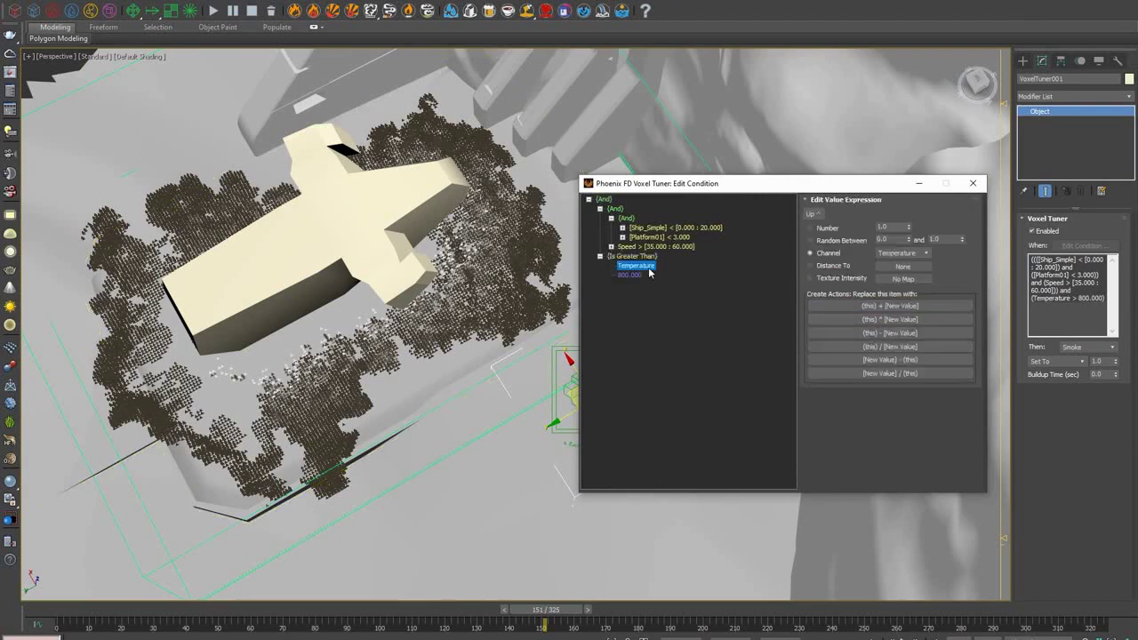
pyautogui.click(842, 281)
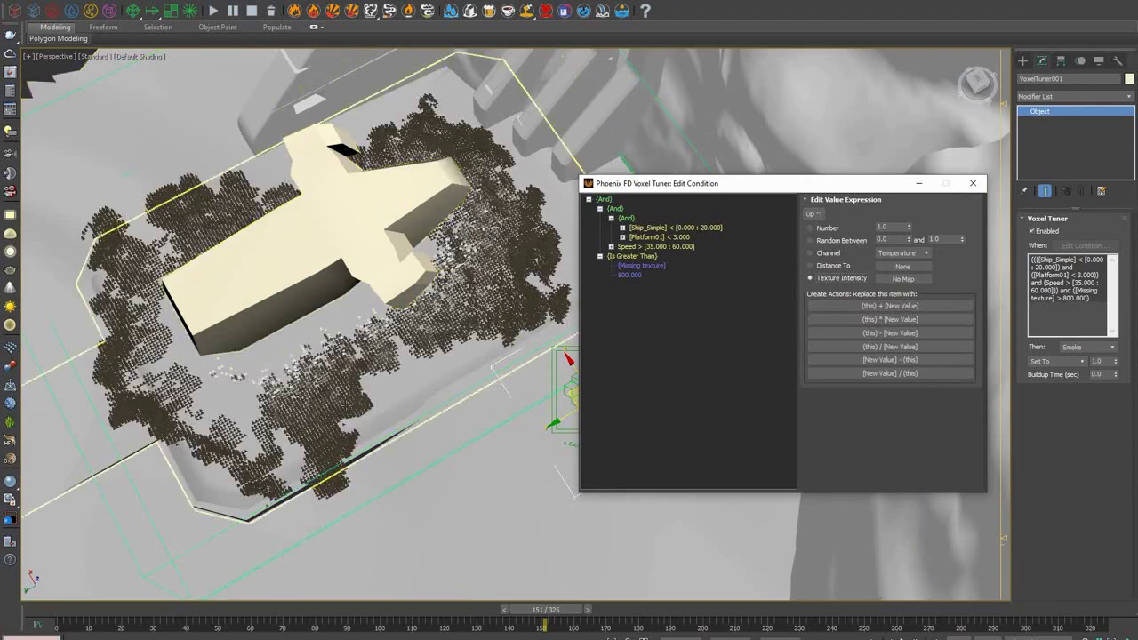
# - Assign a Noise map as the comparison's texture and open its parameters in the Slate Material Editor
pyautogui.click(903, 280)
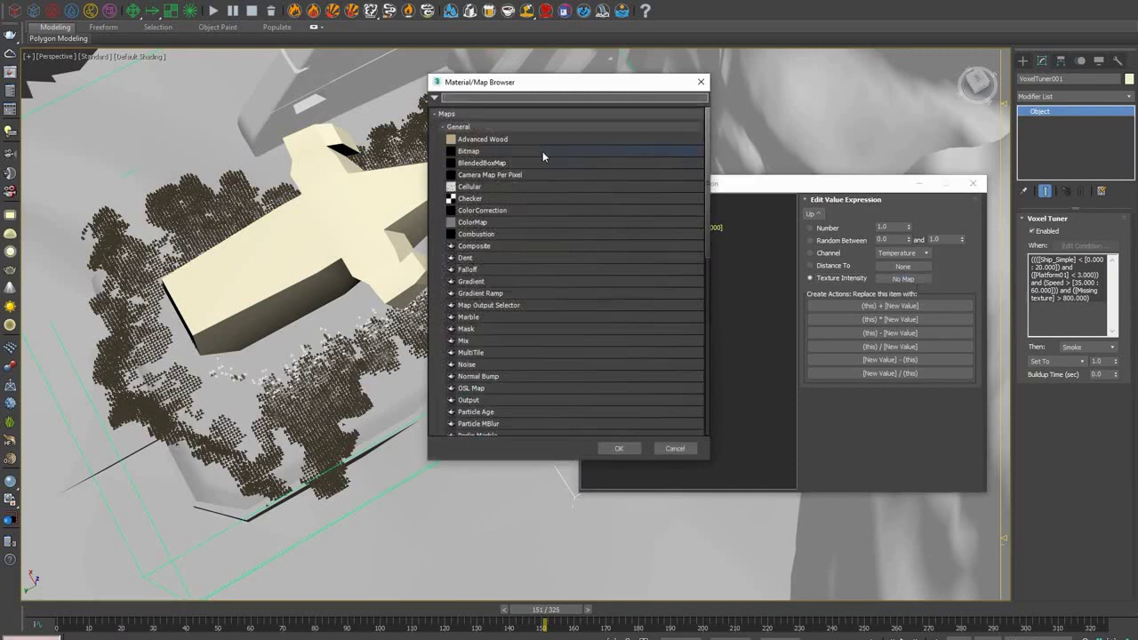
pyautogui.write('no')
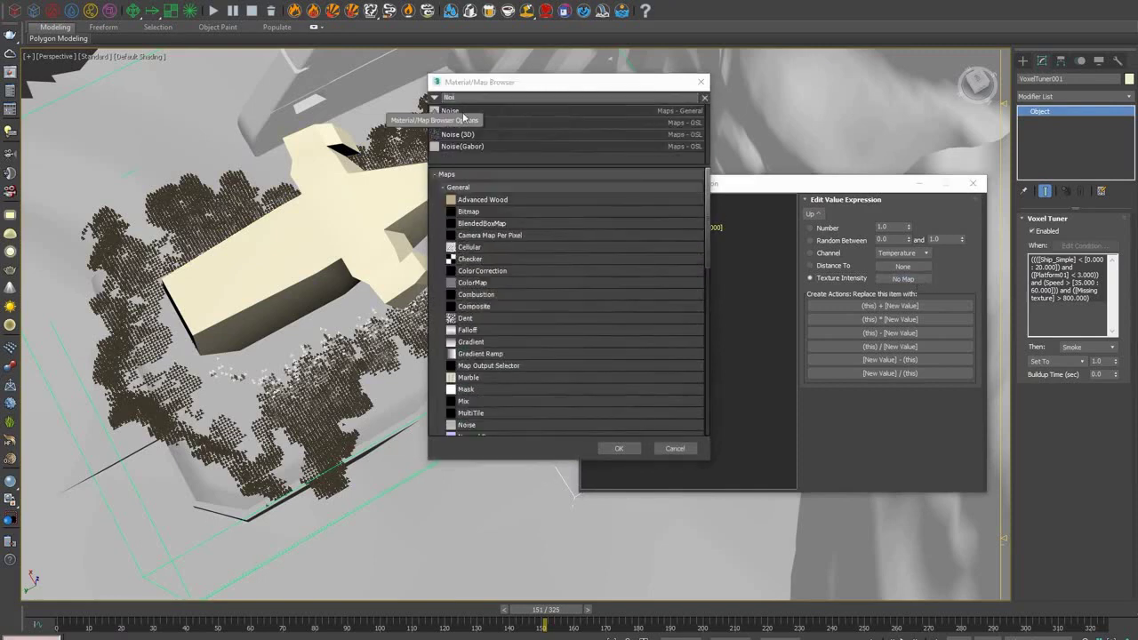
pyautogui.write('i')
pyautogui.click(609, 446)
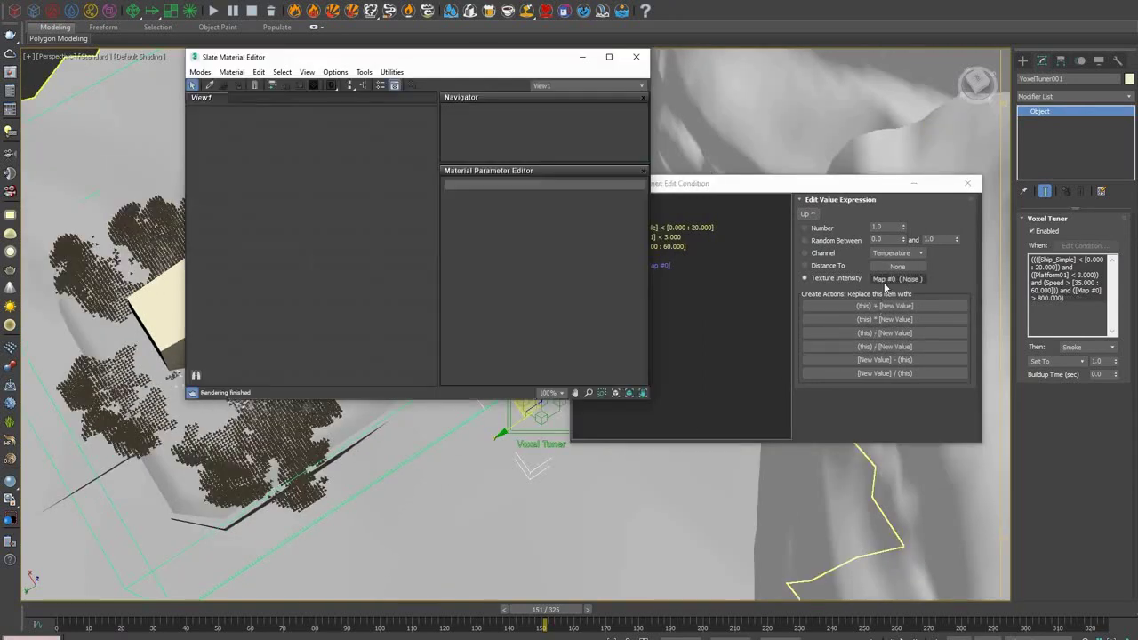
pyautogui.moveTo(897, 278); pyautogui.dragTo(395, 249)
pyautogui.click(391, 265)
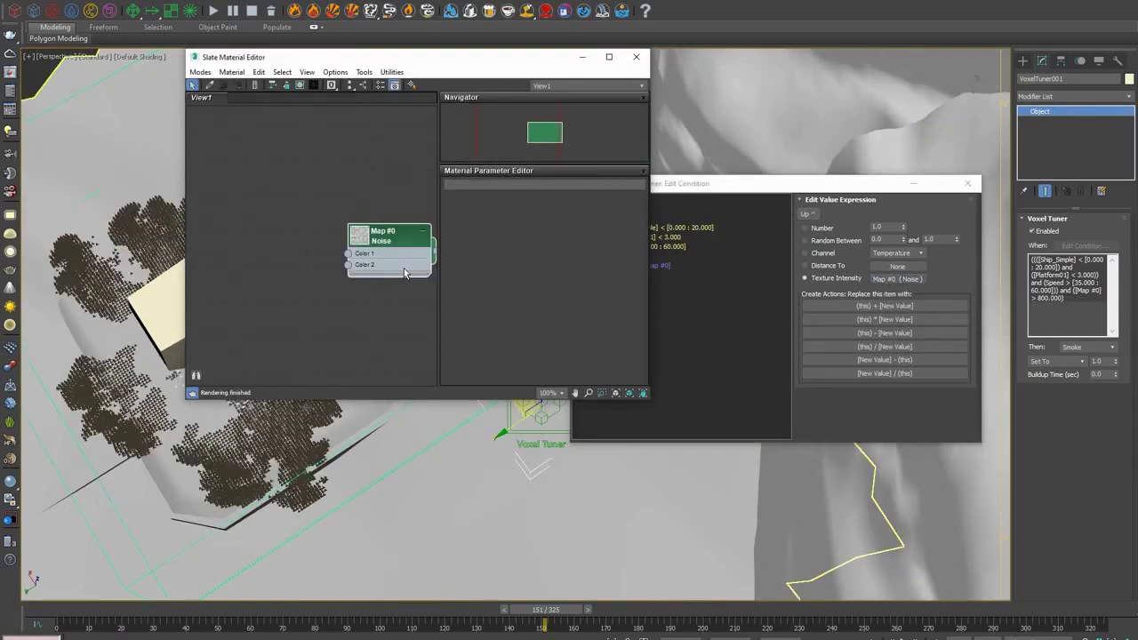
pyautogui.doubleClick(398, 247)
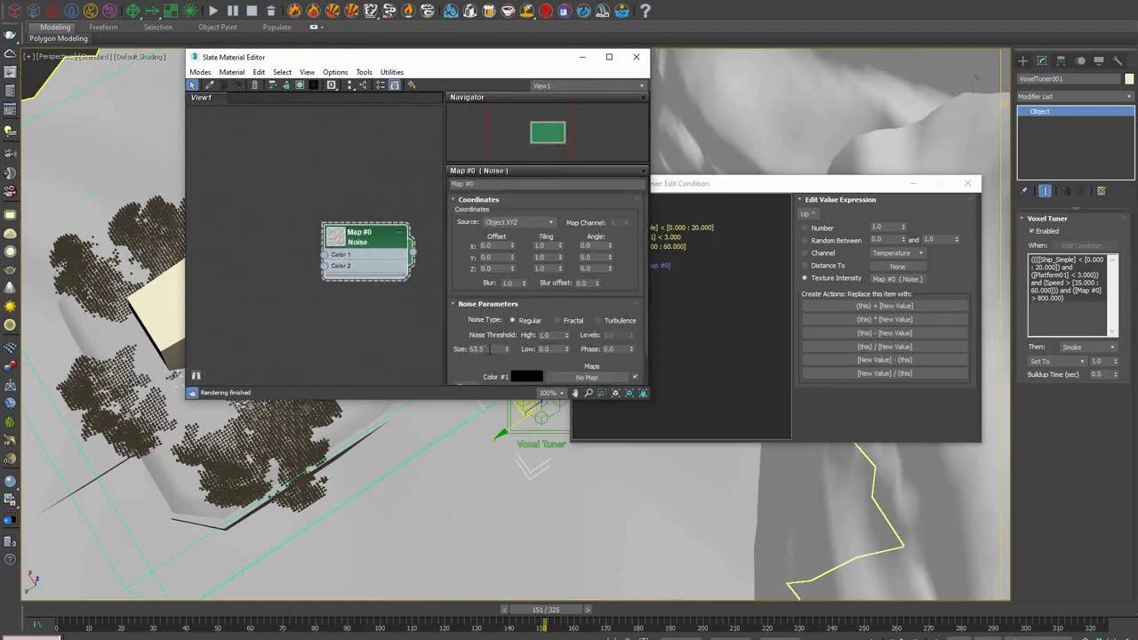
# - Set the Noise map's size to 100, its type to Fractal and its high threshold to 0.75, and edit its low threshold
pyautogui.doubleClick(480, 348)
pyautogui.press('BackSpace')
pyautogui.press('Tab')
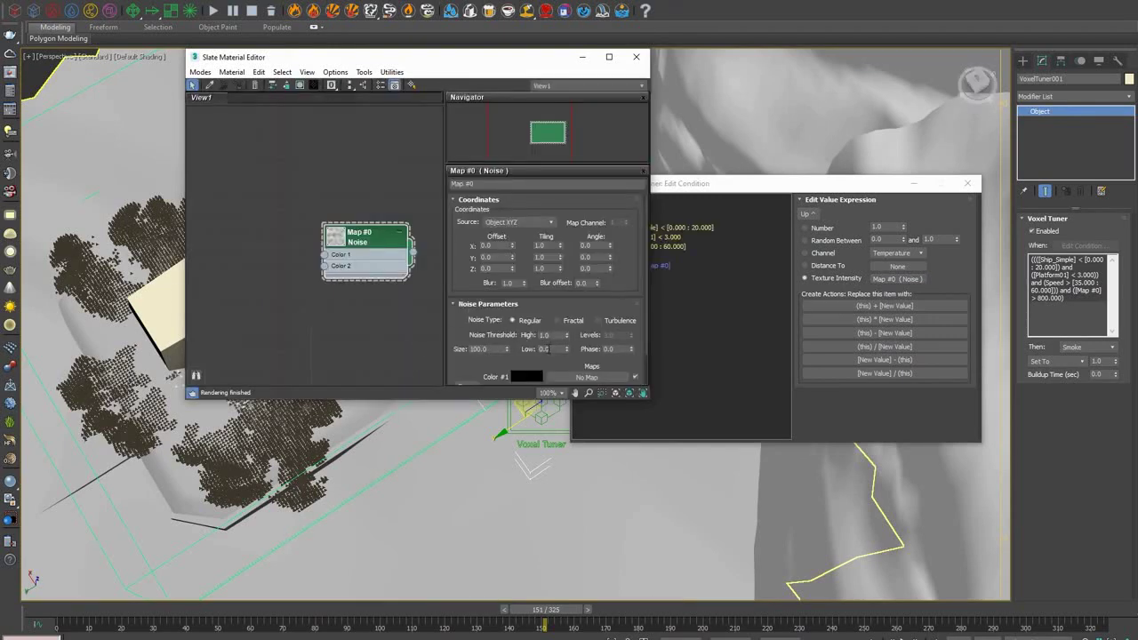
pyautogui.click(559, 321)
pyautogui.moveTo(557, 335); pyautogui.dragTo(497, 336)
pyautogui.write('0.75')
pyautogui.press('Return')
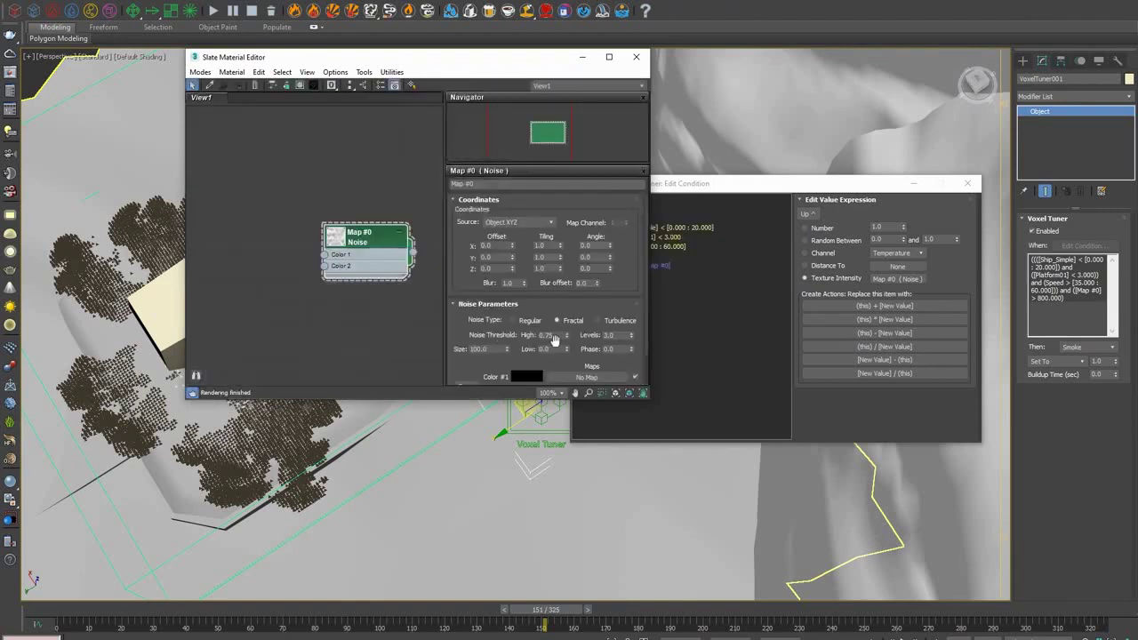
pyautogui.doubleClick(549, 349)
pyautogui.press('Return')
pyautogui.click(635, 58)
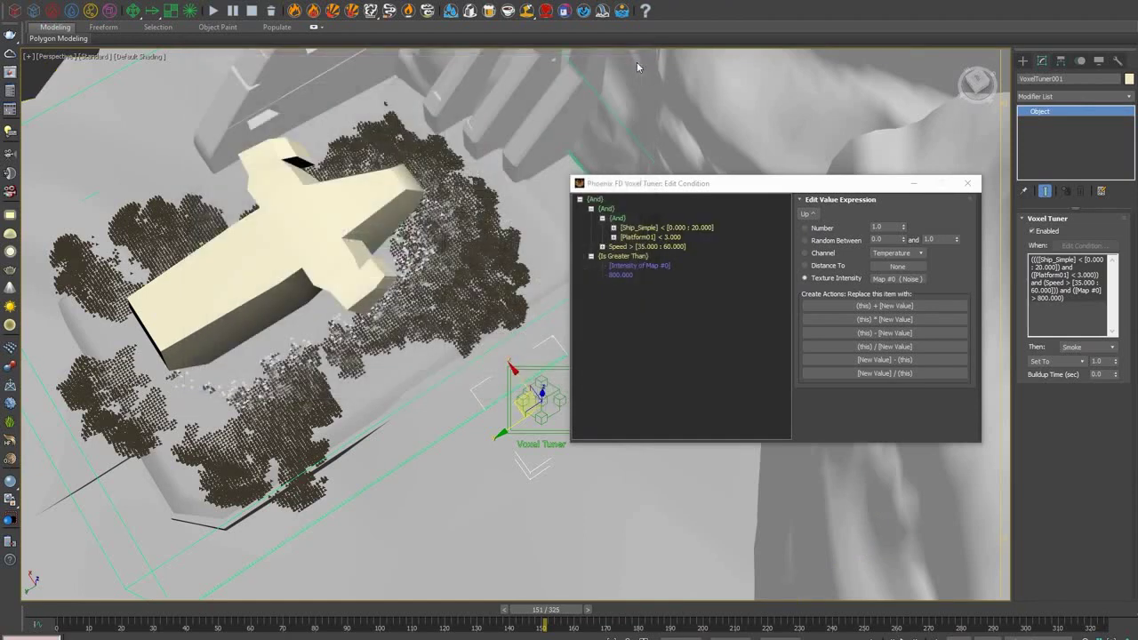
# - Set the noise comparison's threshold to a random value between 0.2 and 1.0, then reopen the voxel tuner's condition for review
pyautogui.click(625, 278)
pyautogui.click(835, 240)
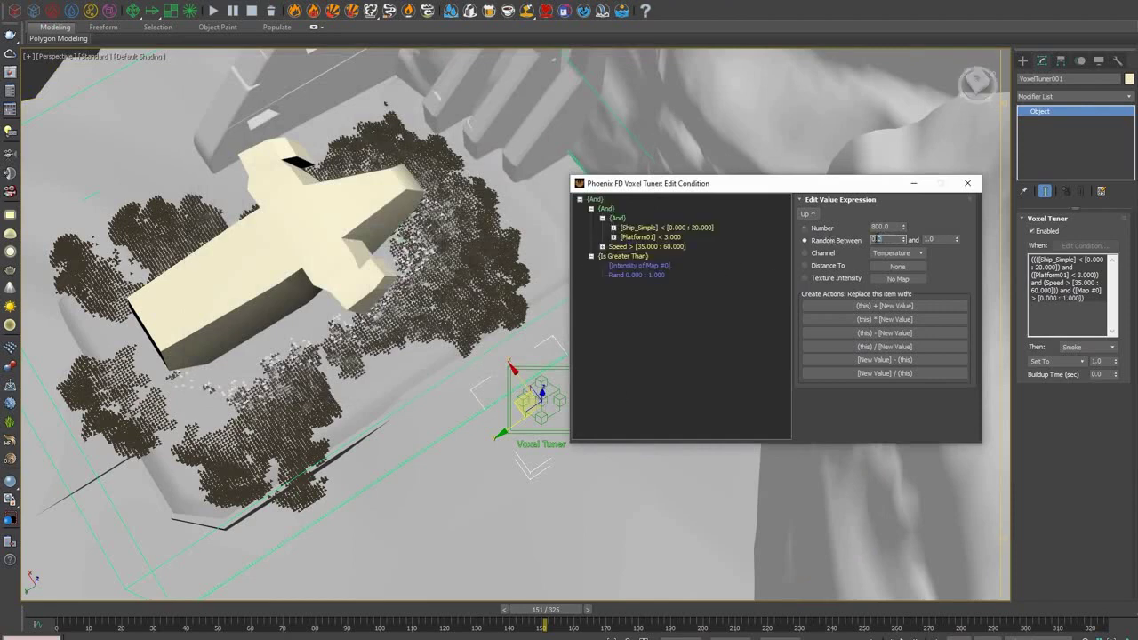
pyautogui.click(946, 240)
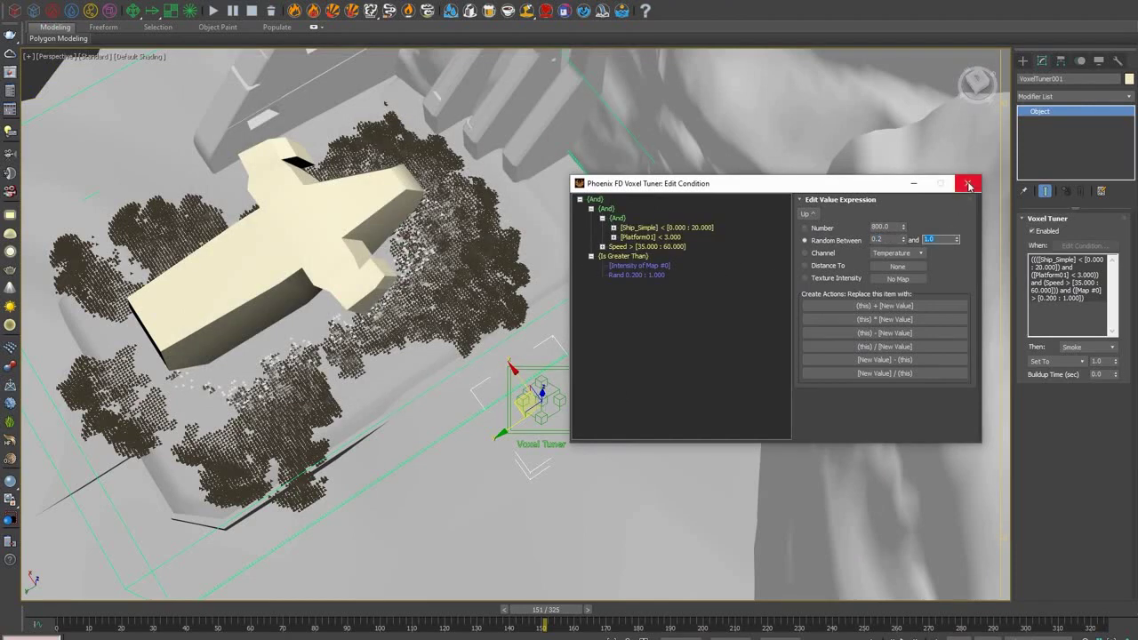
pyautogui.click(969, 184)
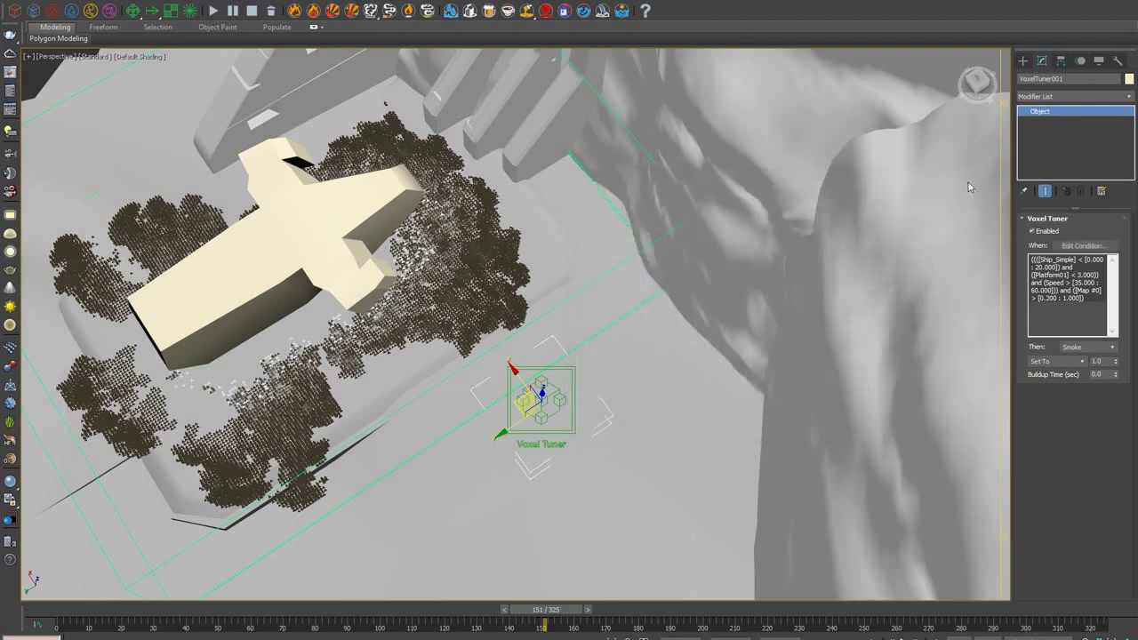
pyautogui.click(1083, 245)
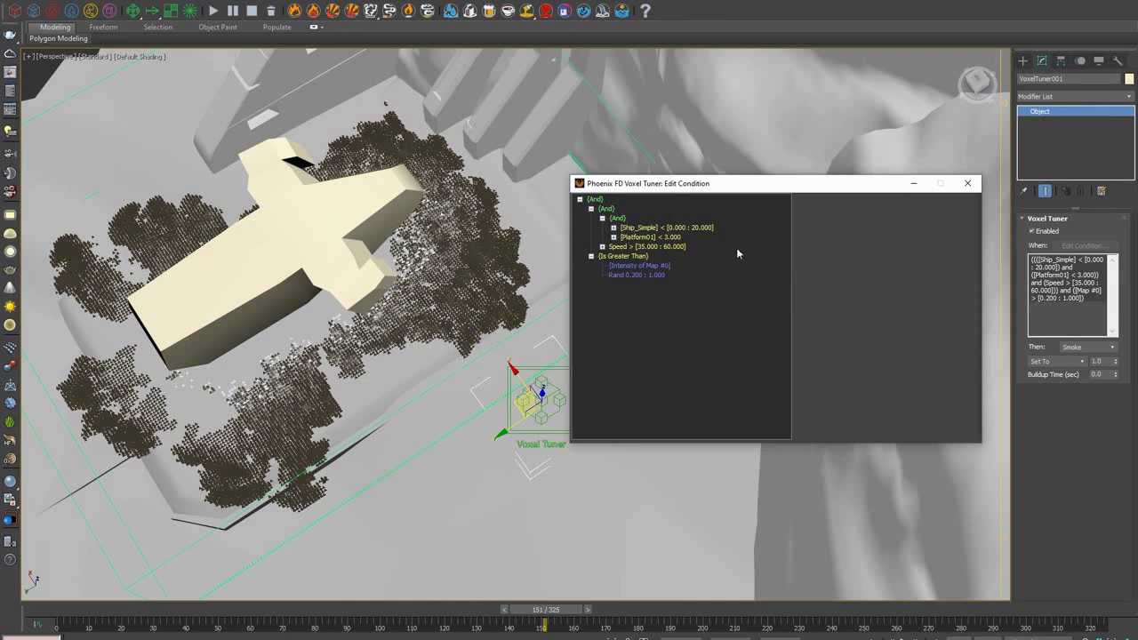
# - Close the condition editor, run the smoke simulation, and review the smoke around the landing ship at several frames
pyautogui.click(967, 183)
pyautogui.click(214, 11)
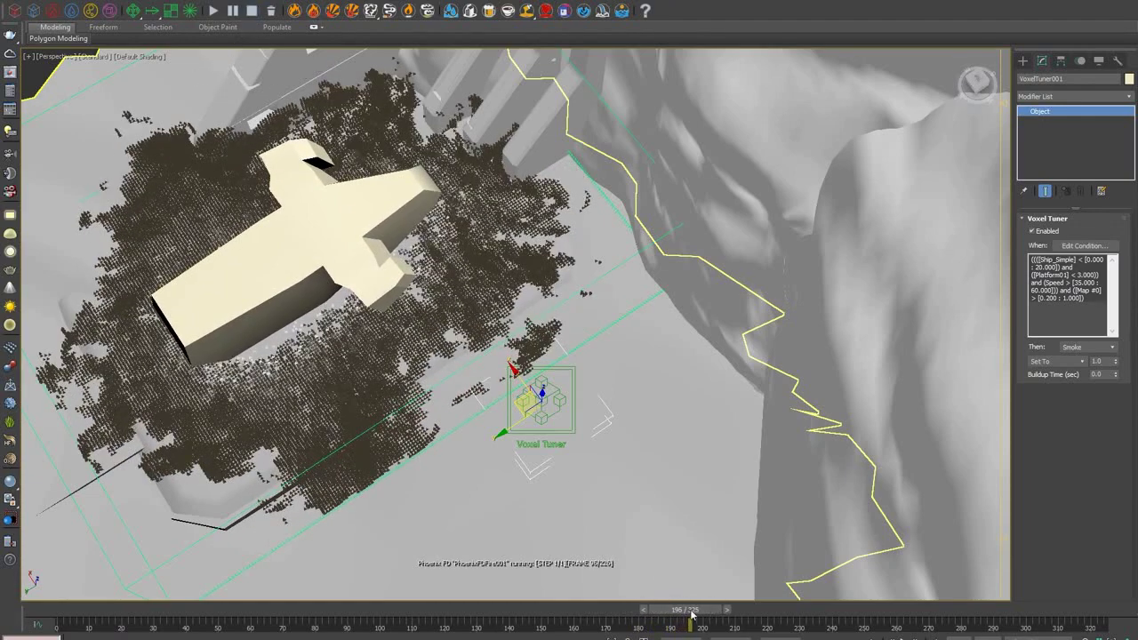
pyautogui.moveTo(693, 612); pyautogui.dragTo(661, 610)
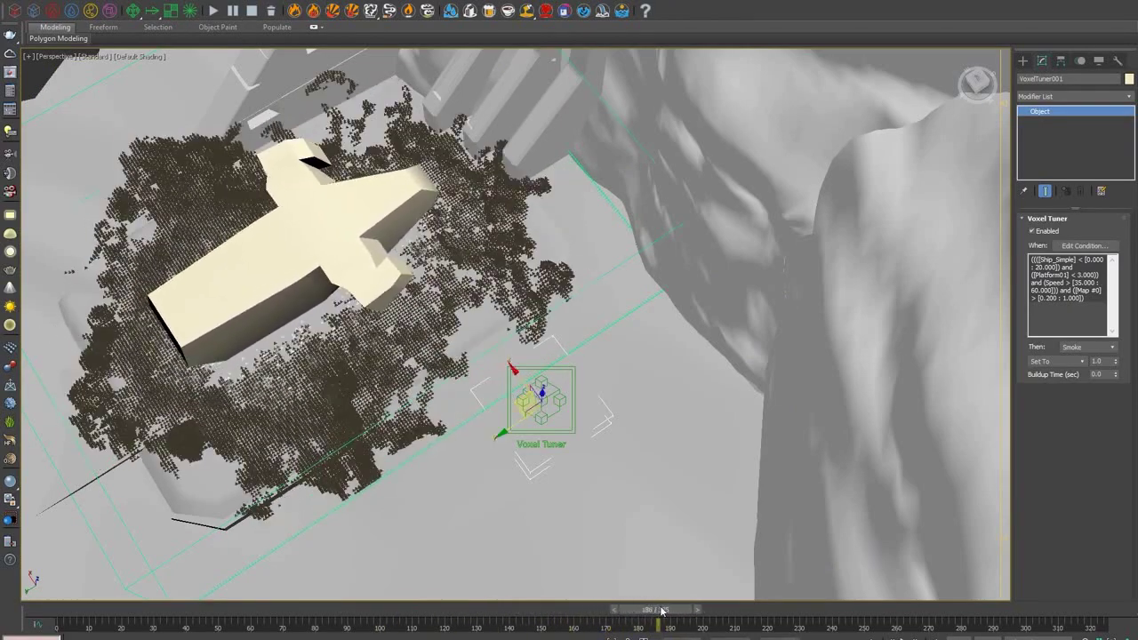
pyautogui.keyDown('alt'); pyautogui.moveTo(445, 487); pyautogui.dragTo(439, 460, button='middle'); pyautogui.keyUp('alt')
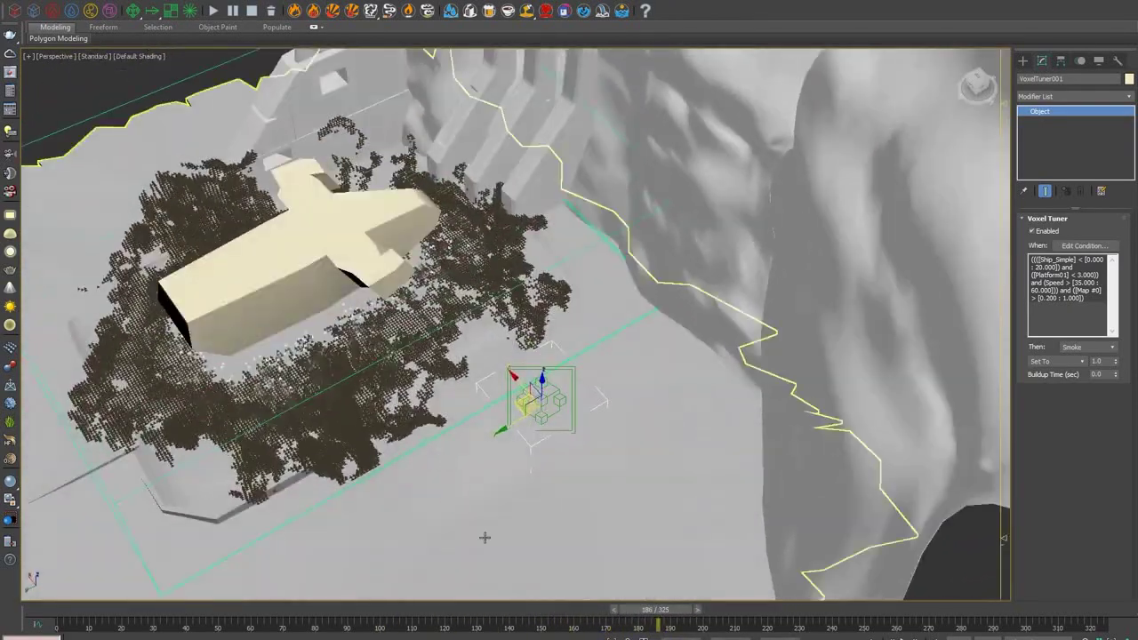
pyautogui.moveTo(657, 612); pyautogui.dragTo(617, 612)
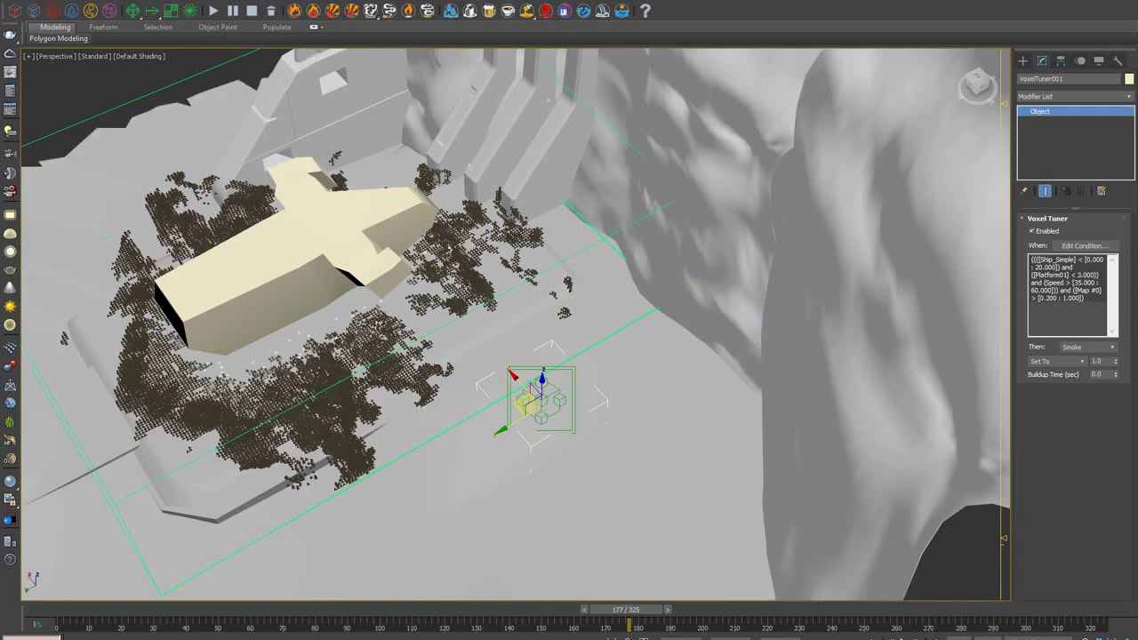
# - Open the scene with the liquid-filled glass and pouring cylinder, discarding the spaceship scene's unsaved changes
pyautogui.click(13, 11)
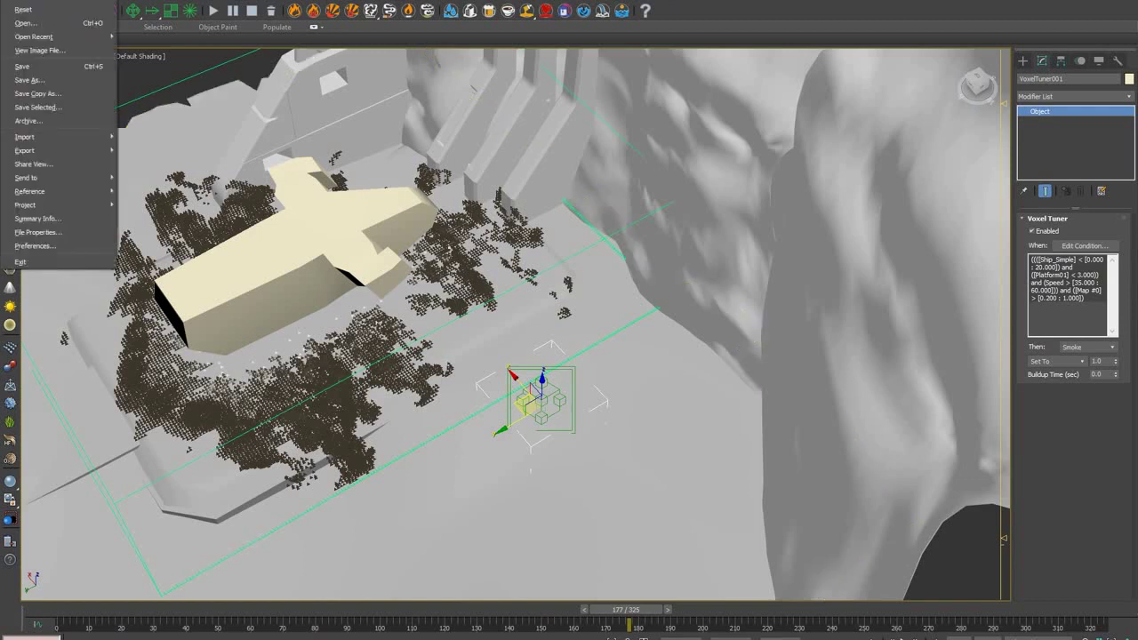
pyautogui.click(30, 21)
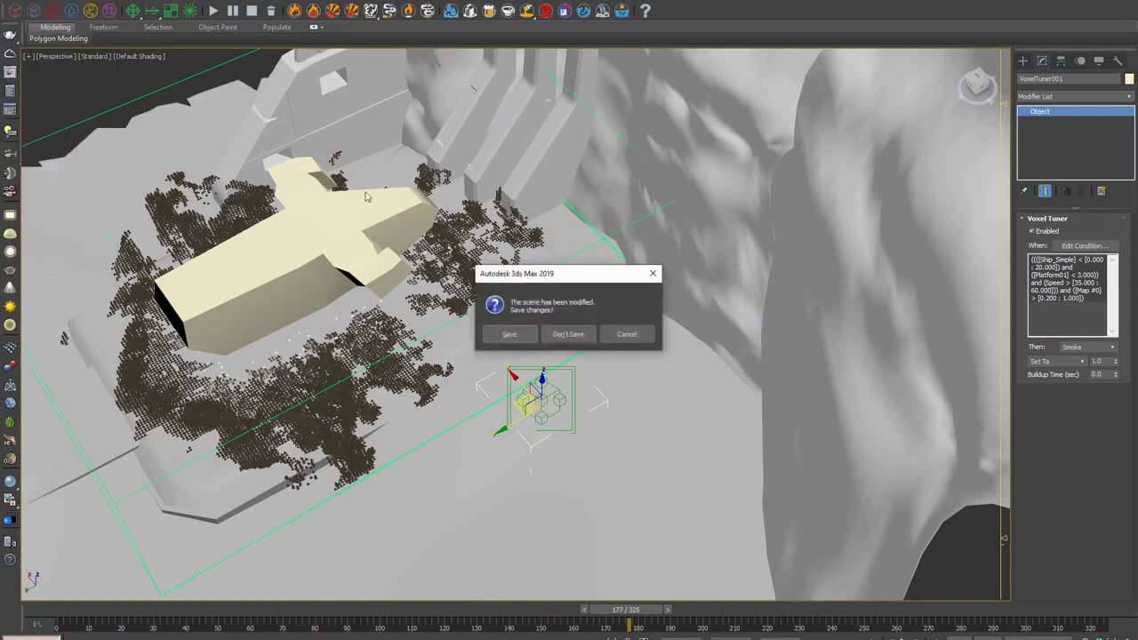
pyautogui.click(566, 335)
pyautogui.click(214, 224)
pyautogui.click(479, 322)
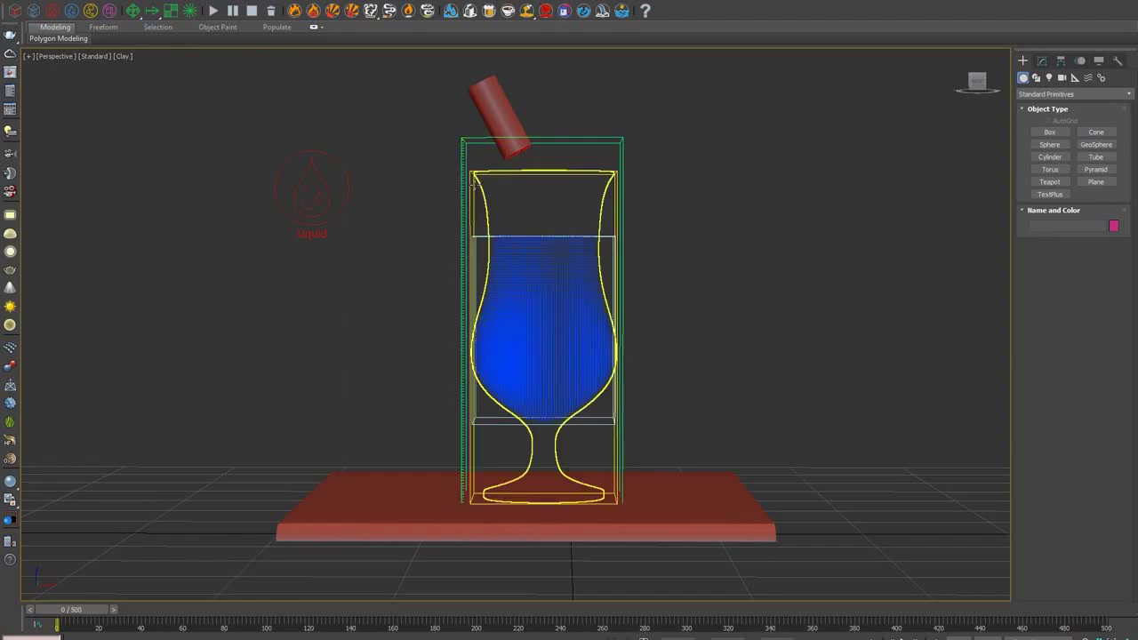
# - Preview the pour's early frames and inspect the glass, the pouring cylinder and the liquid source's parameters
pyautogui.click(480, 289)
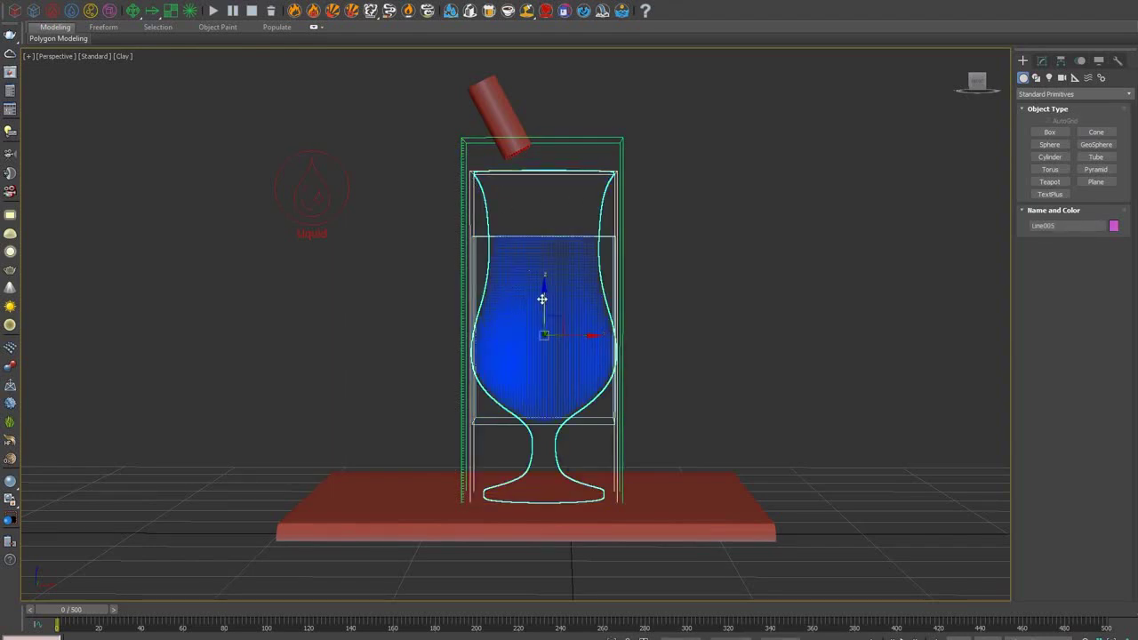
pyautogui.moveTo(61, 625); pyautogui.dragTo(110, 607)
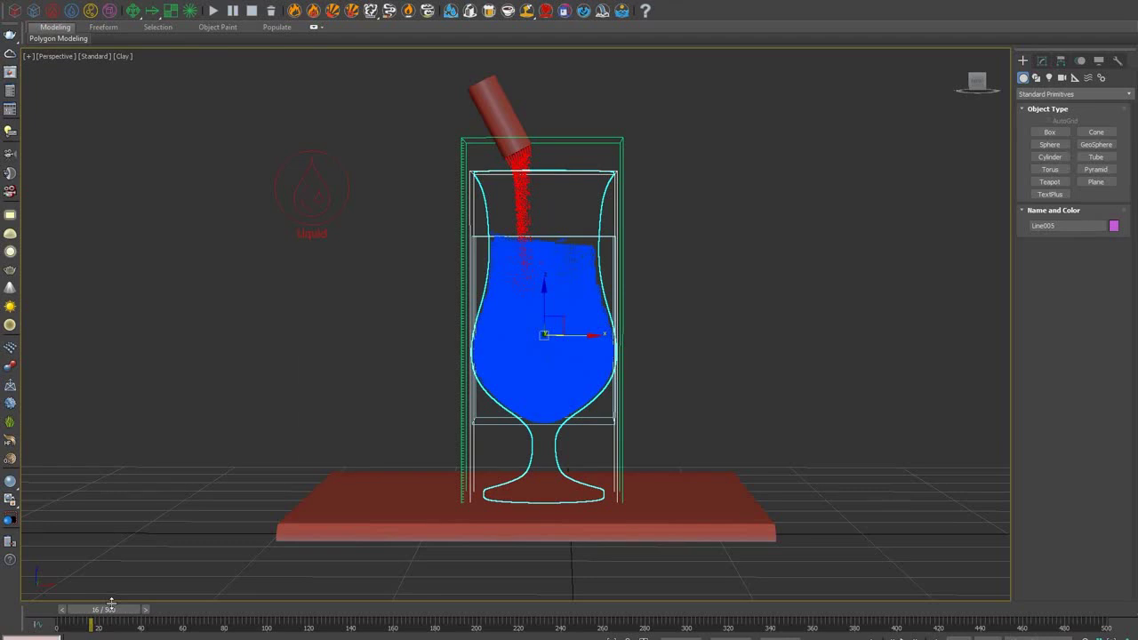
pyautogui.moveTo(111, 603); pyautogui.dragTo(116, 604)
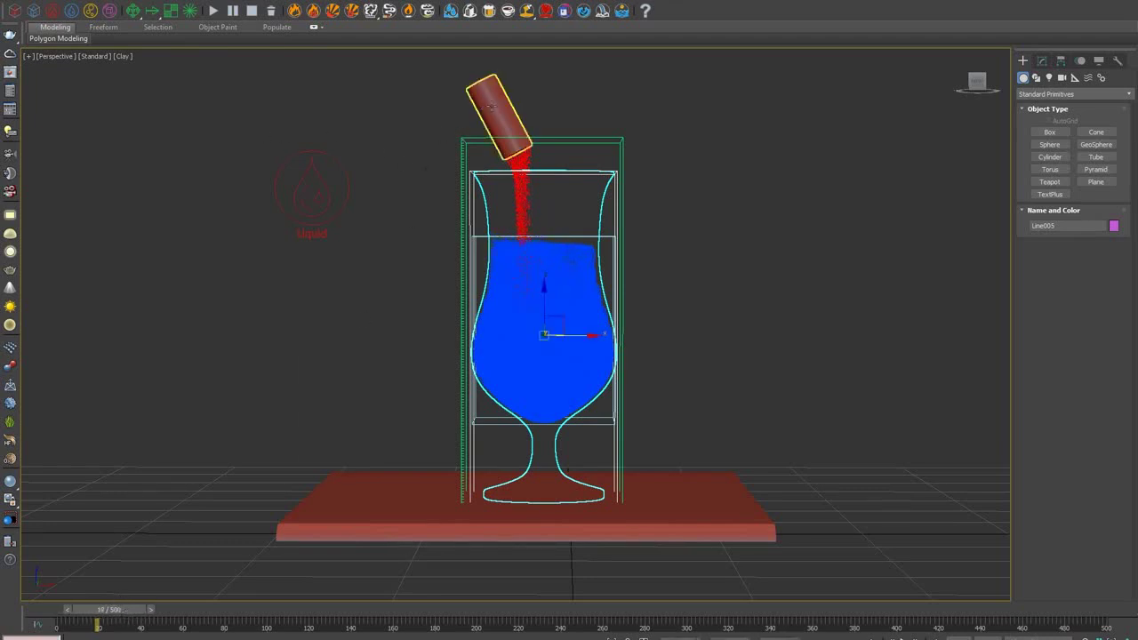
pyautogui.click(511, 106)
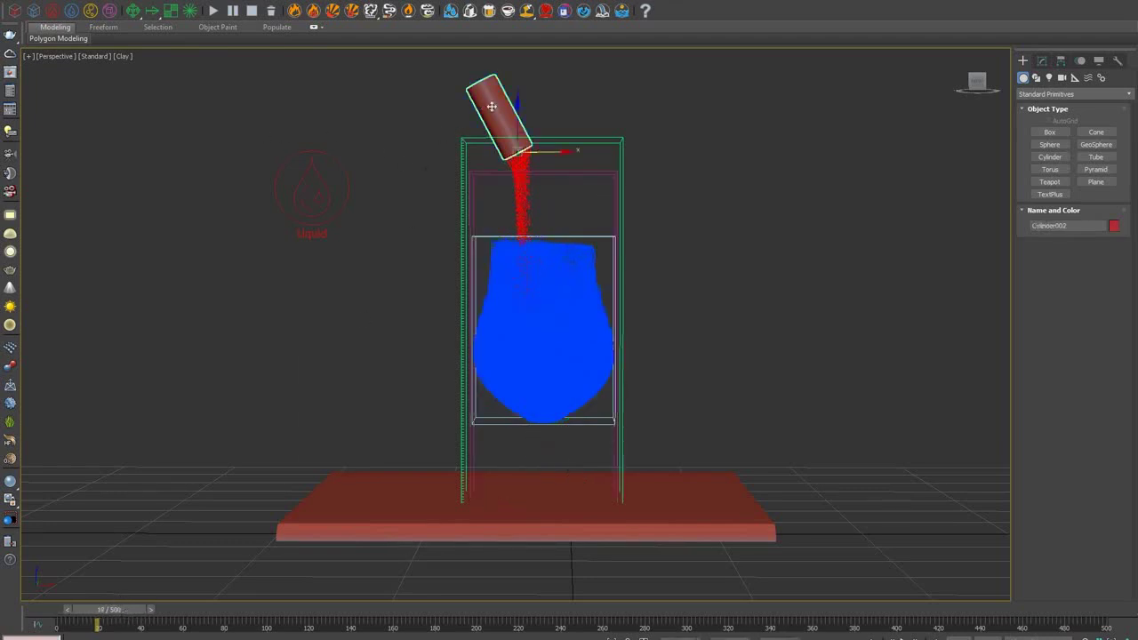
pyautogui.click(341, 192)
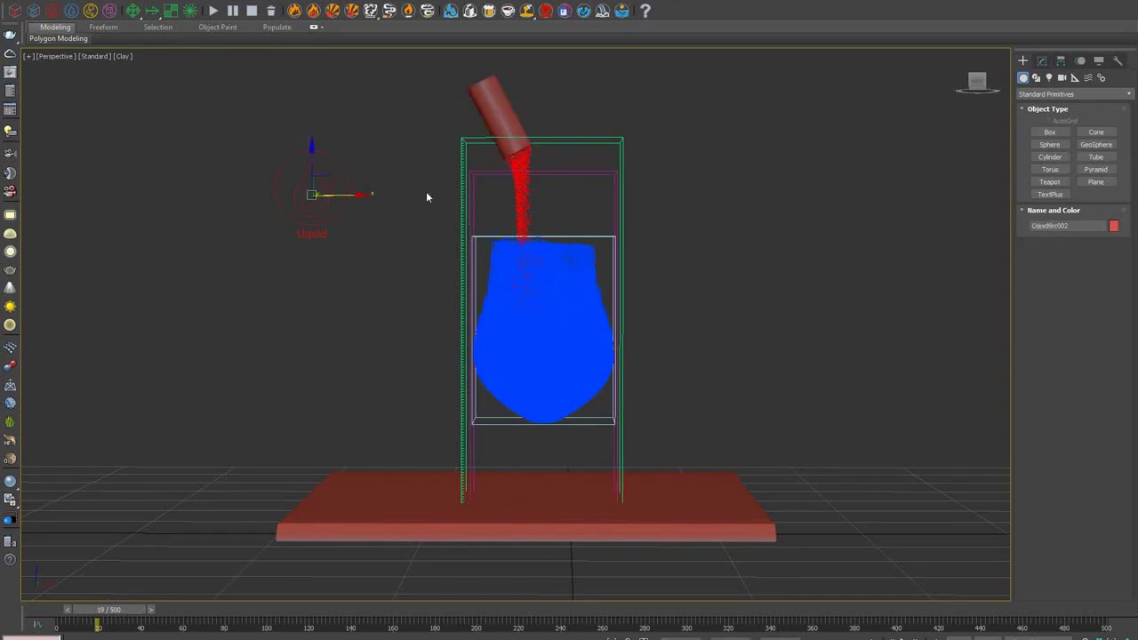
pyautogui.click(1044, 61)
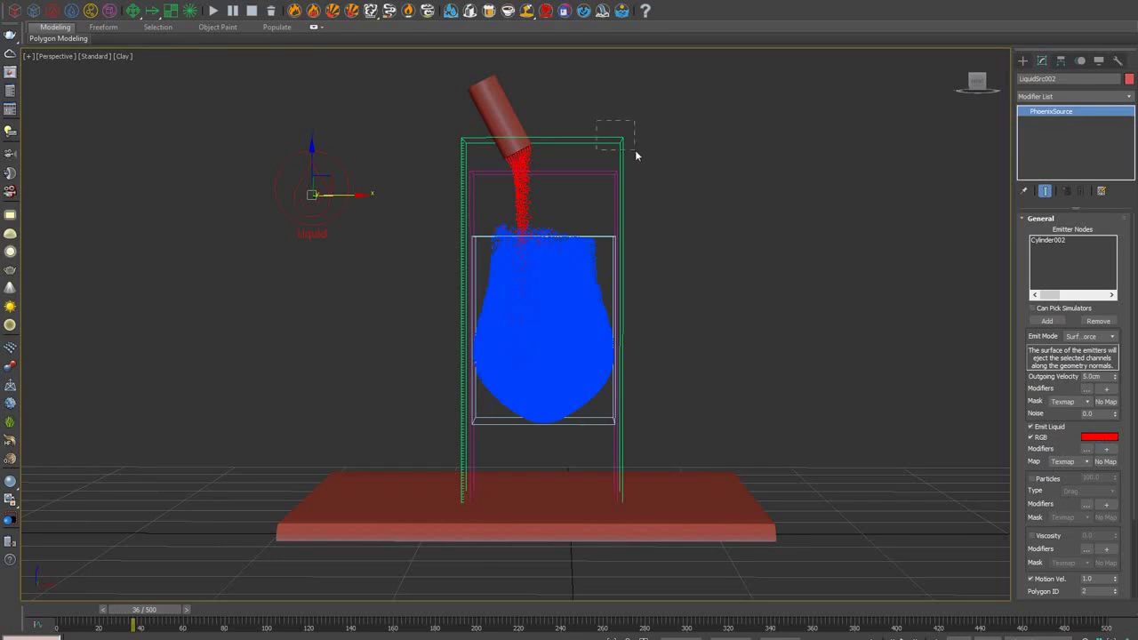
# - Inspect the liquid simulator's Default RGB color in Dynamics and the exported RGB channels in Output
pyautogui.moveTo(634, 149); pyautogui.dragTo(635, 149)
pyautogui.click(1032, 258)
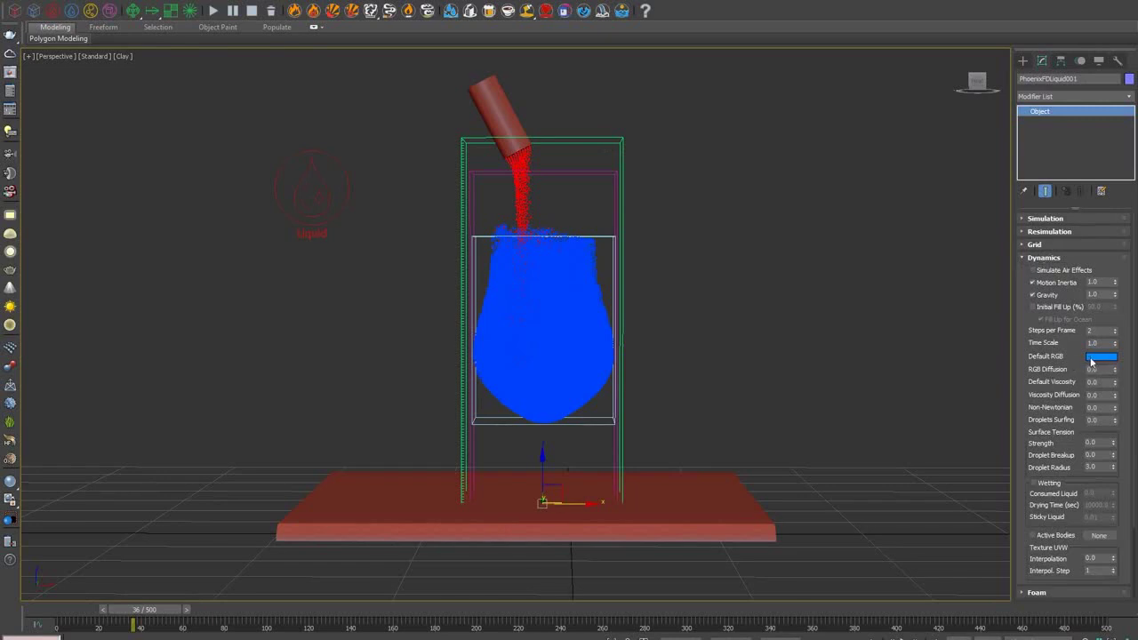
pyautogui.click(1032, 259)
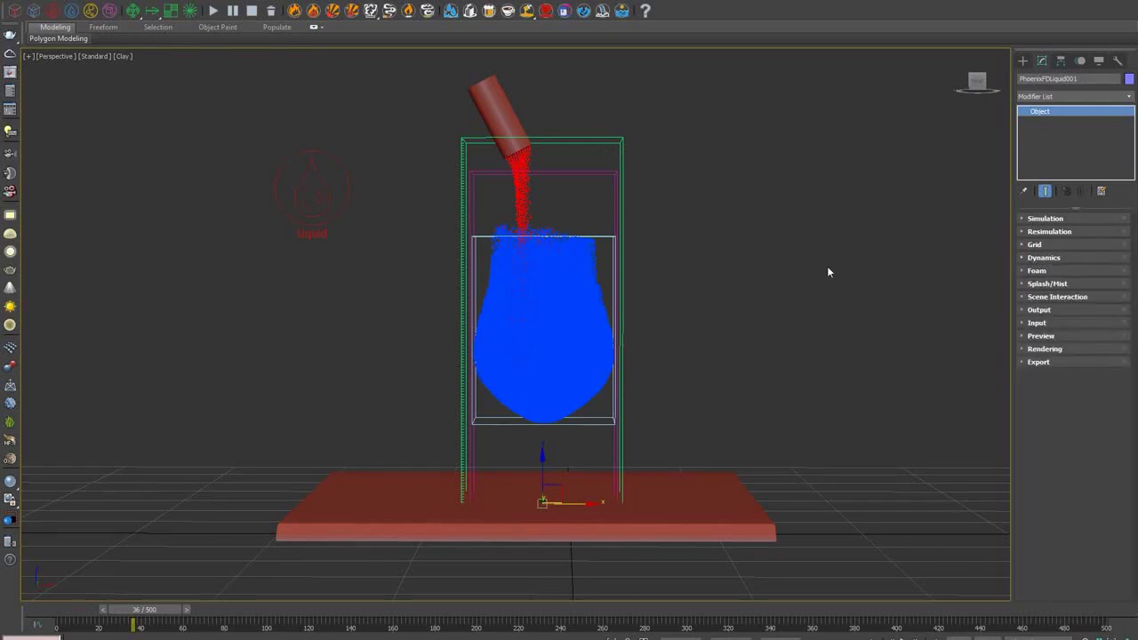
pyautogui.click(1024, 311)
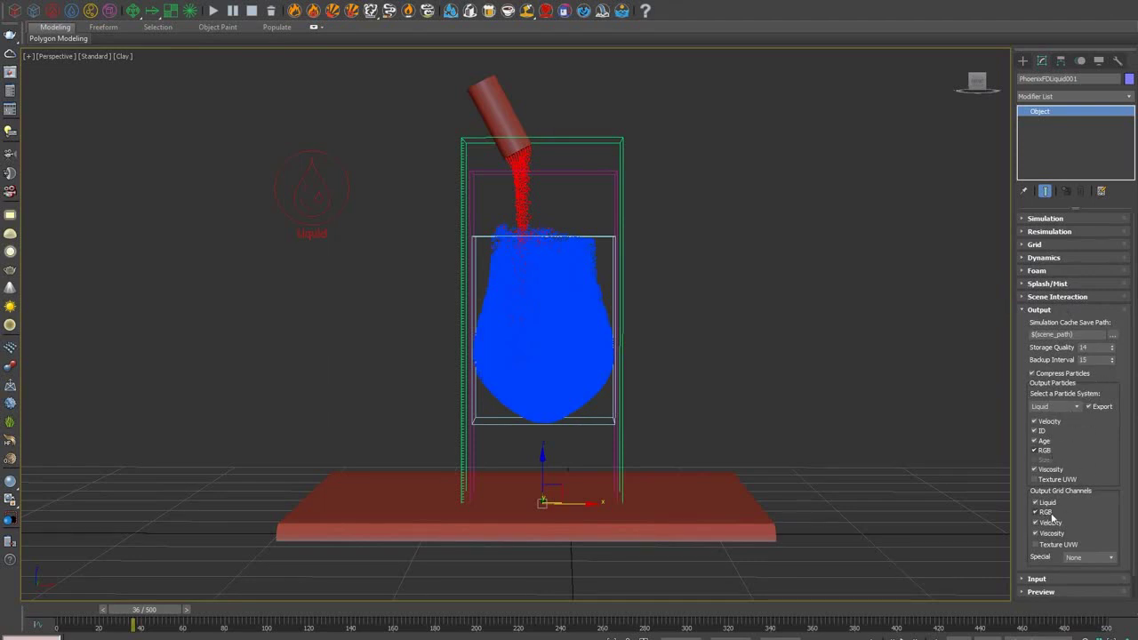
pyautogui.click(1041, 310)
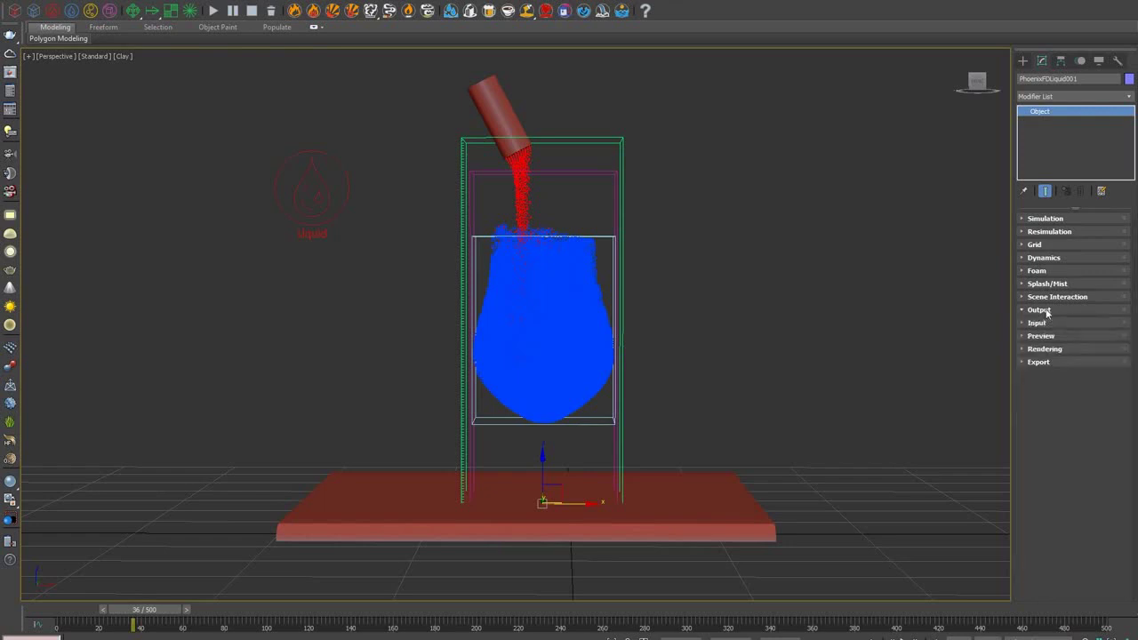
# - Check the liquid simulator's RGB Diffusion in Dynamics and examine the mixed particle colors between frames 87 and 100
pyautogui.click(1044, 257)
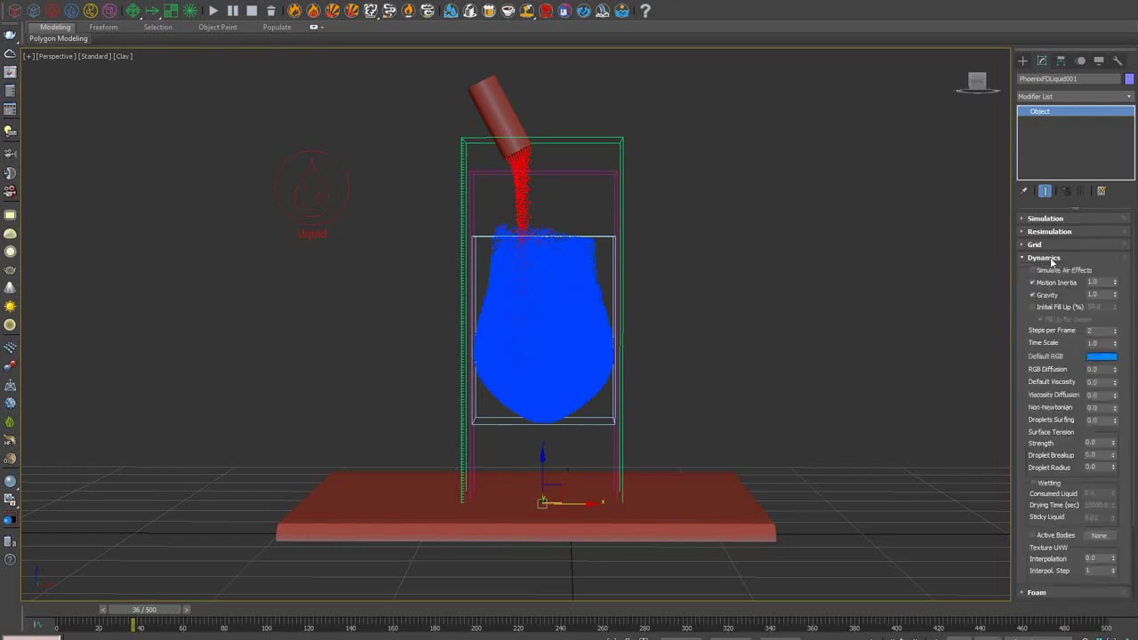
pyautogui.doubleClick(1092, 369)
pyautogui.moveTo(123, 613); pyautogui.dragTo(263, 609)
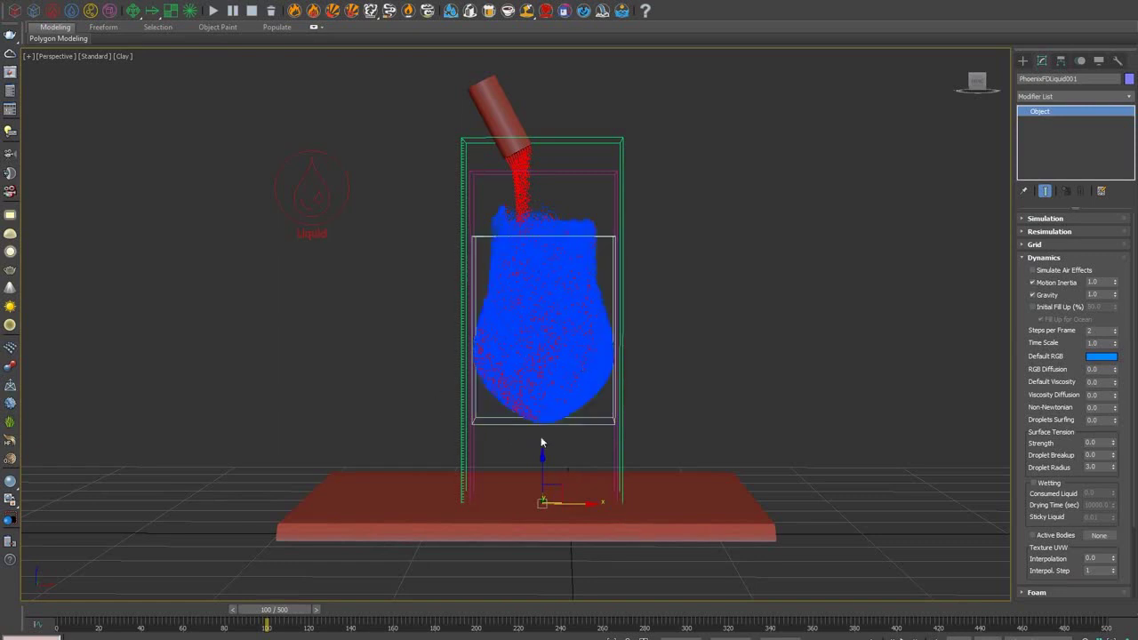
pyautogui.moveTo(297, 614); pyautogui.dragTo(269, 616)
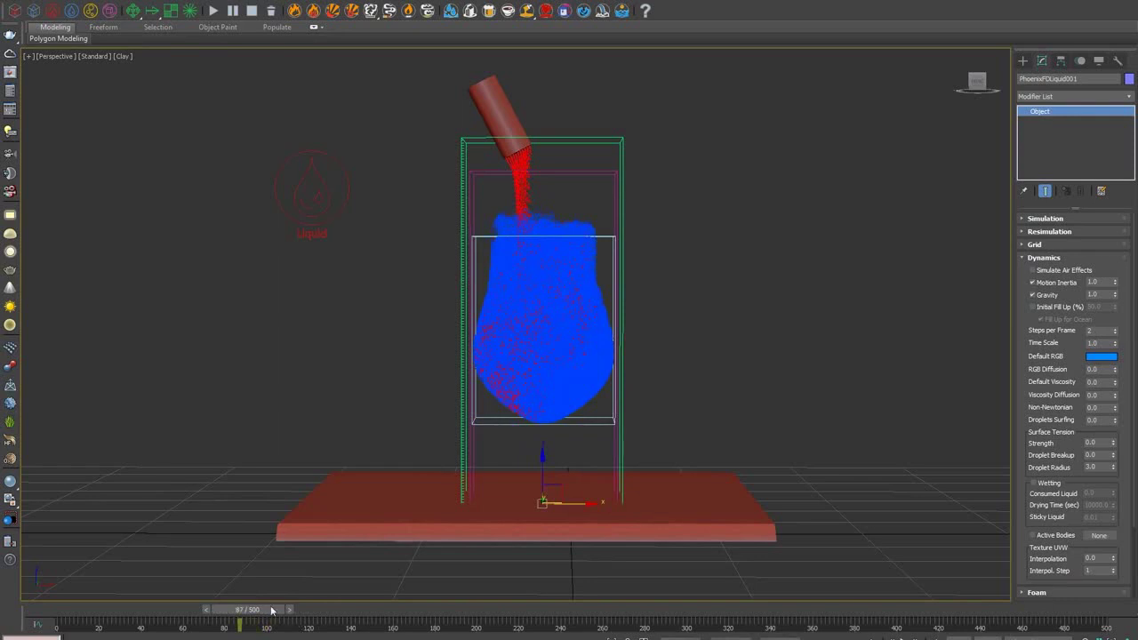
# - Create a Phoenix FD Particle Tuner in the empty space beside the glass, above the table's edge
pyautogui.click(135, 12)
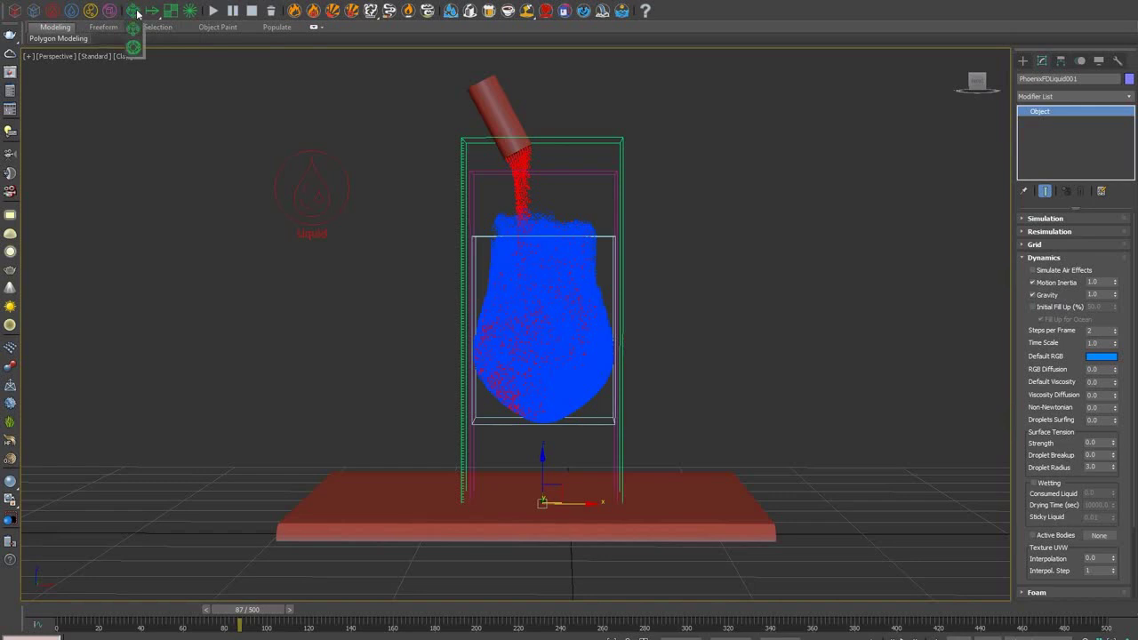
pyautogui.moveTo(137, 13); pyautogui.dragTo(138, 53)
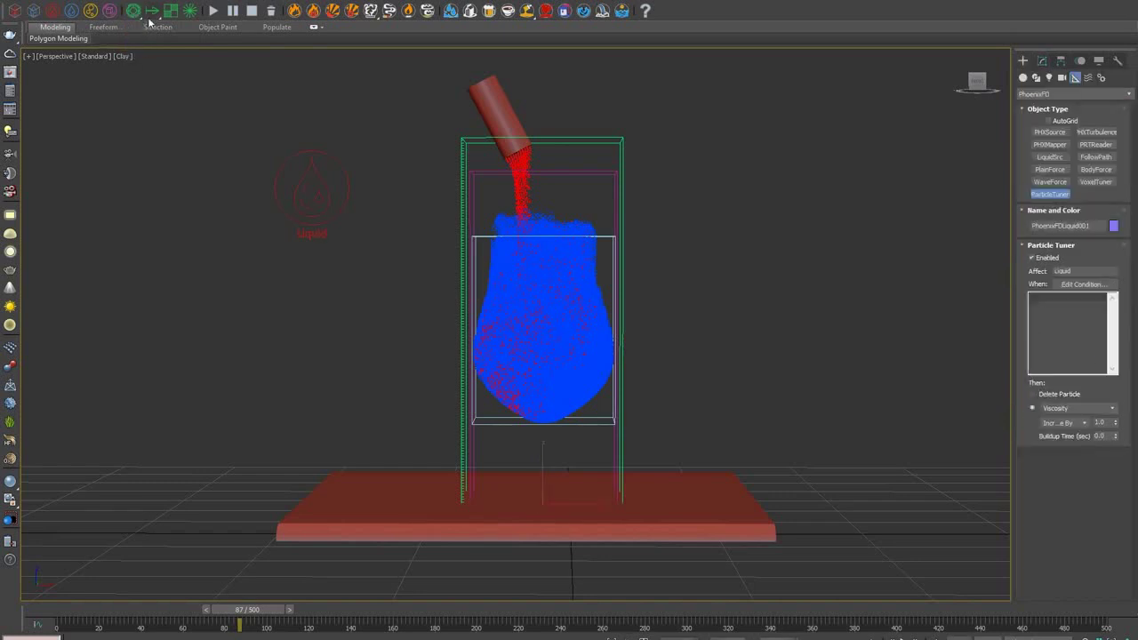
pyautogui.moveTo(153, 12)
pyautogui.mouseDown()
pyautogui.moveTo(160, 48)
pyautogui.moveTo(159, 20)
pyautogui.mouseUp()
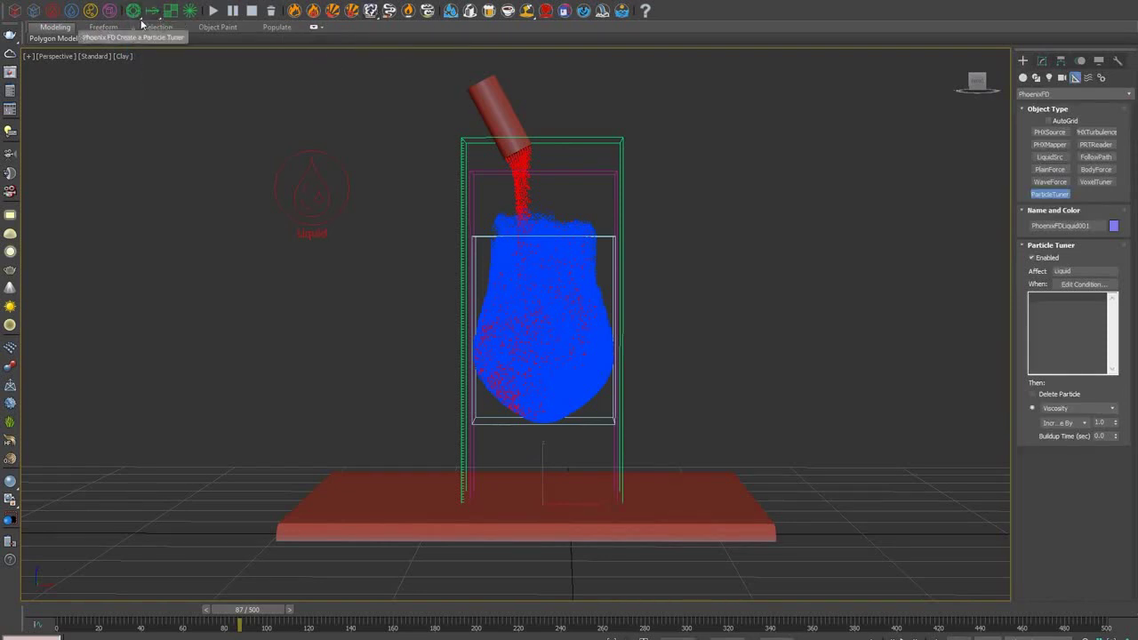
pyautogui.moveTo(137, 16); pyautogui.dragTo(137, 16)
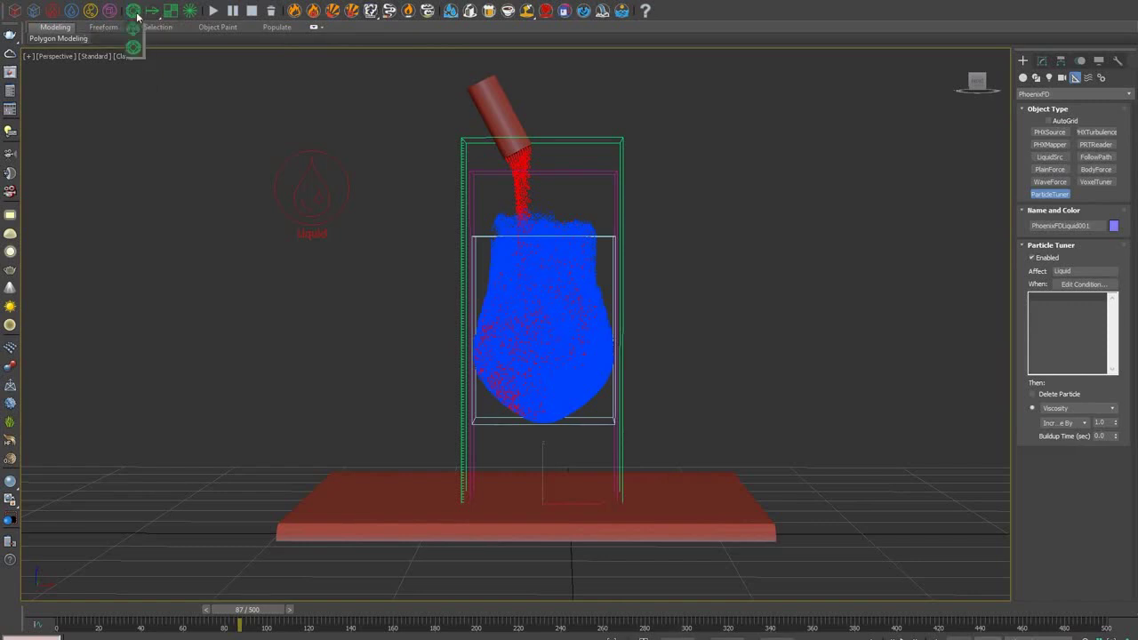
pyautogui.moveTo(137, 16); pyautogui.dragTo(137, 16)
pyautogui.moveTo(803, 433); pyautogui.dragTo(825, 439)
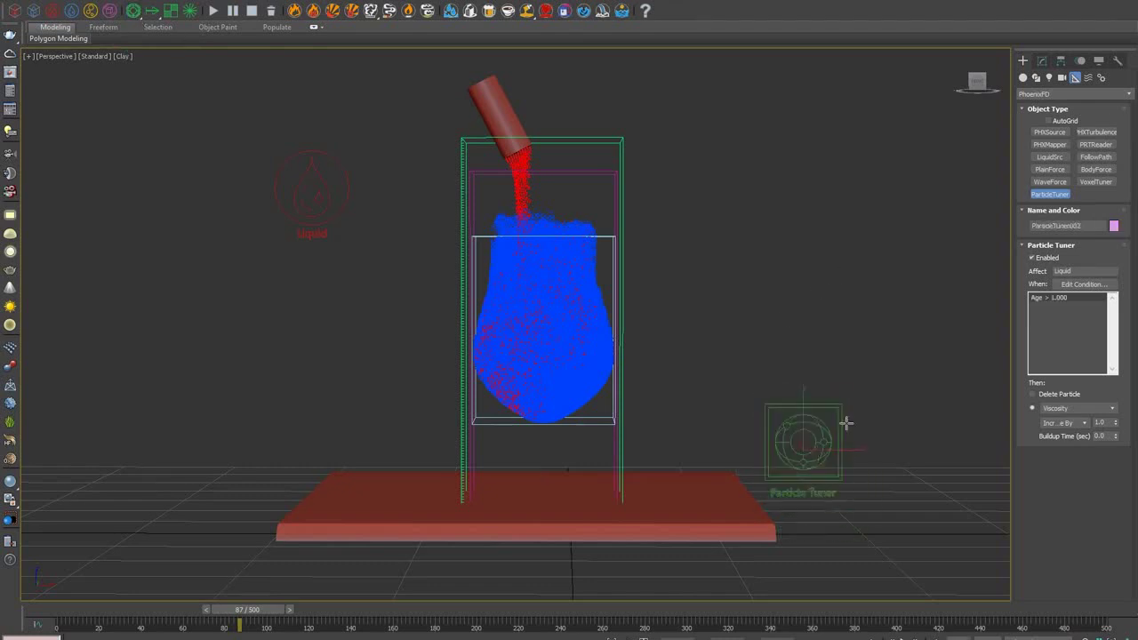
# - Review the Particle Tuner's affected particle system, default Age condition and the channels it can modify
pyautogui.click(1041, 60)
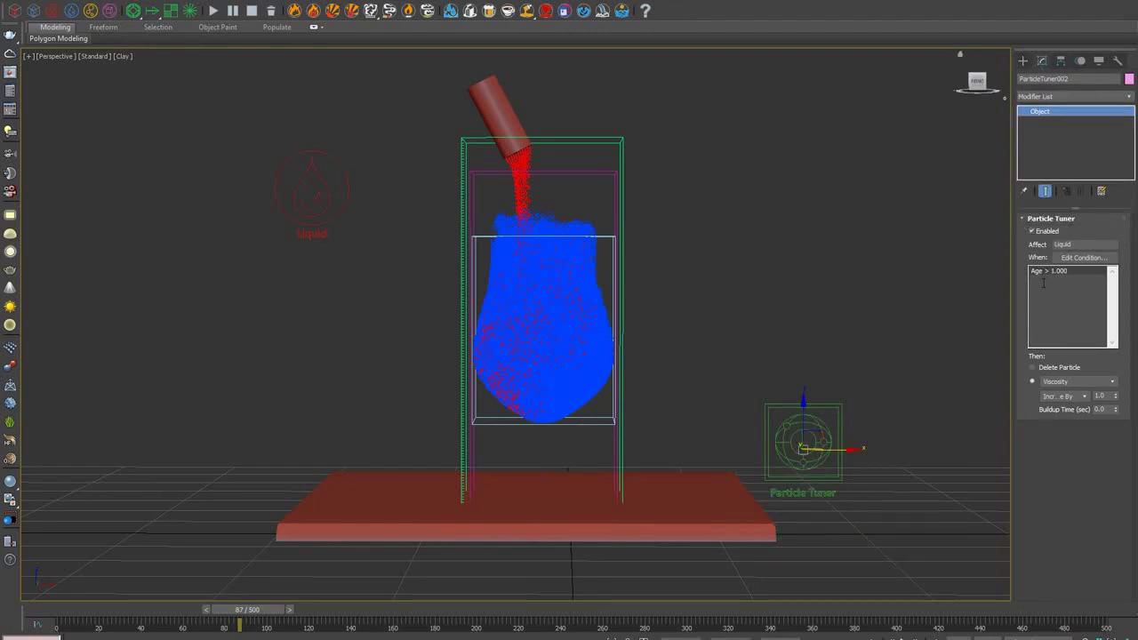
pyautogui.moveTo(1078, 244); pyautogui.dragTo(1034, 246)
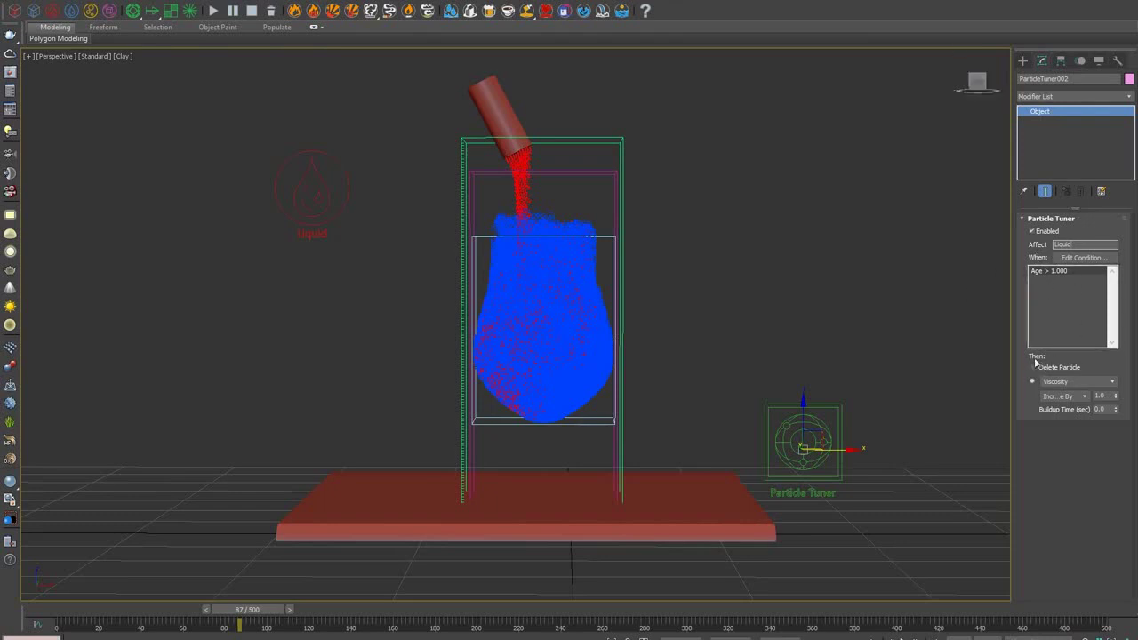
pyautogui.click(1085, 381)
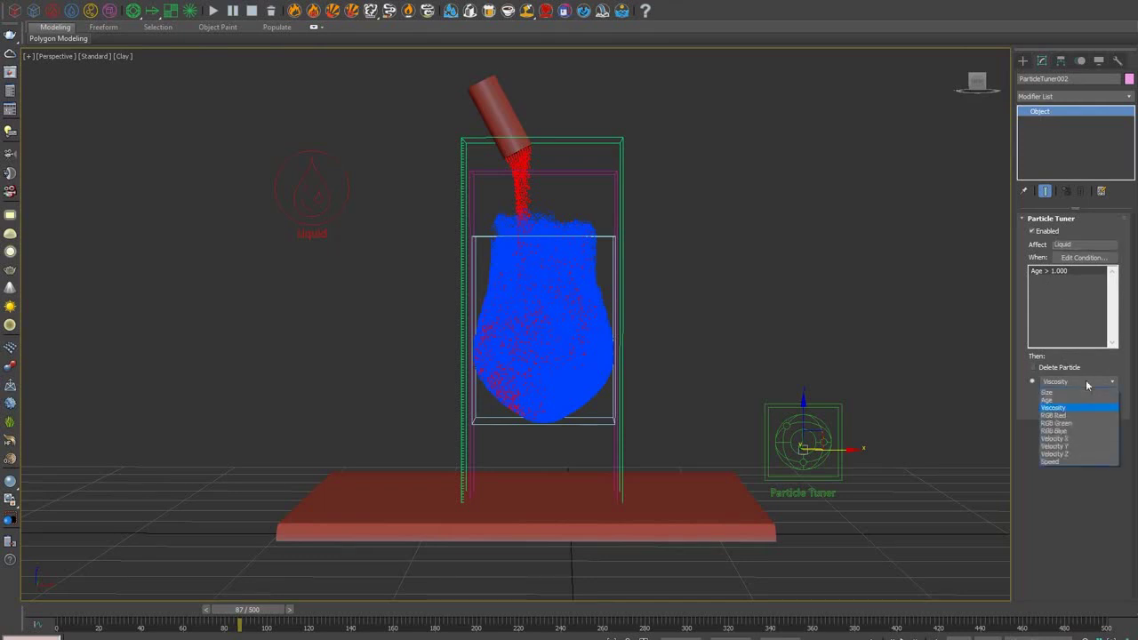
pyautogui.click(1085, 380)
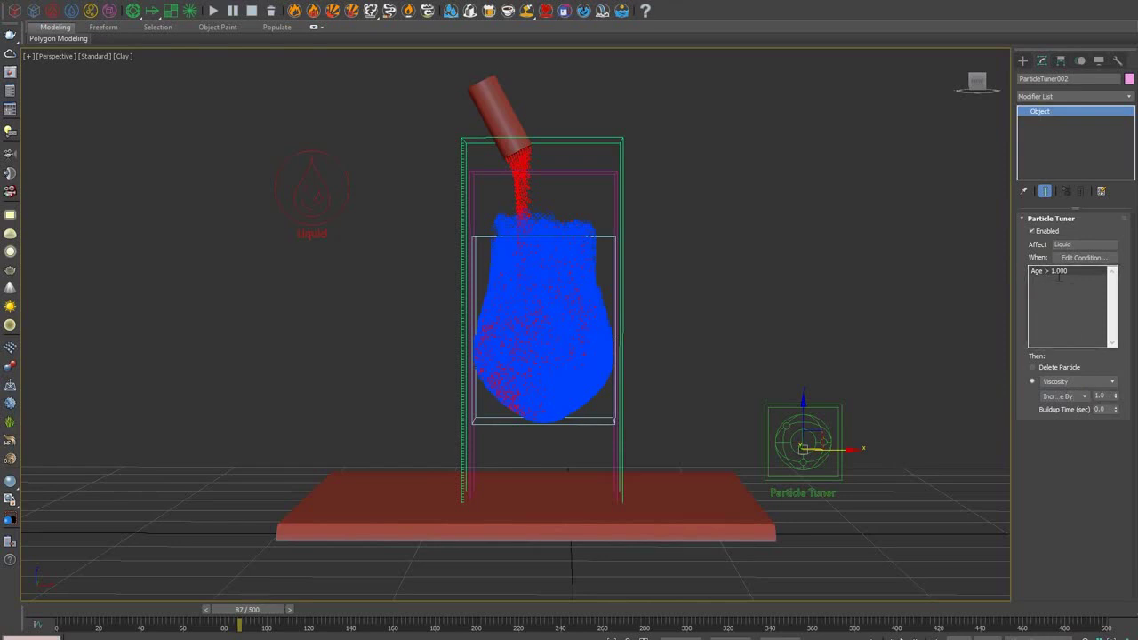
pyautogui.doubleClick(1059, 270)
# - Check which liquid particle channels are exported in the liquid simulator's Output settings
pyautogui.moveTo(613, 111); pyautogui.dragTo(644, 152)
pyautogui.click(1045, 257)
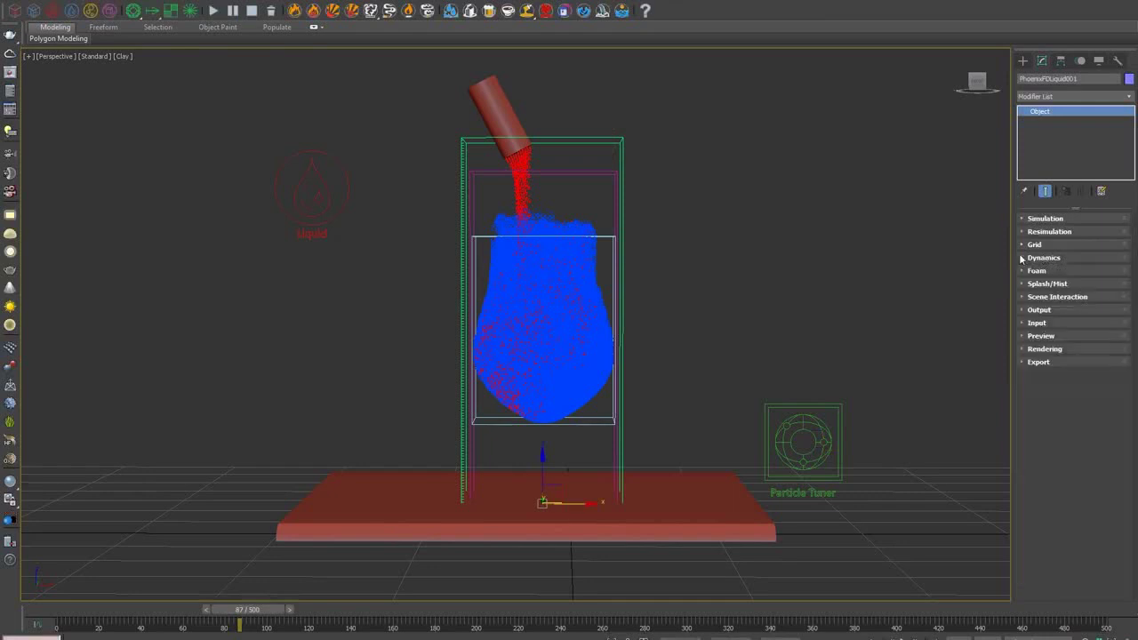
pyautogui.click(1033, 312)
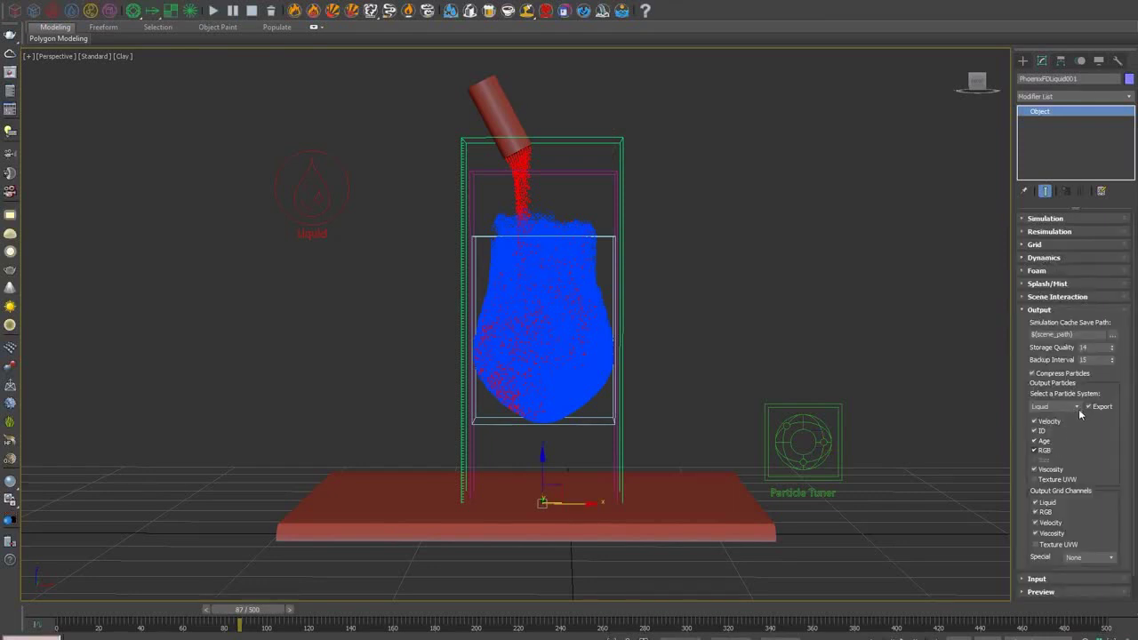
# - Add a new AND comparison to the Particle Tuner's Age condition
pyautogui.click(819, 420)
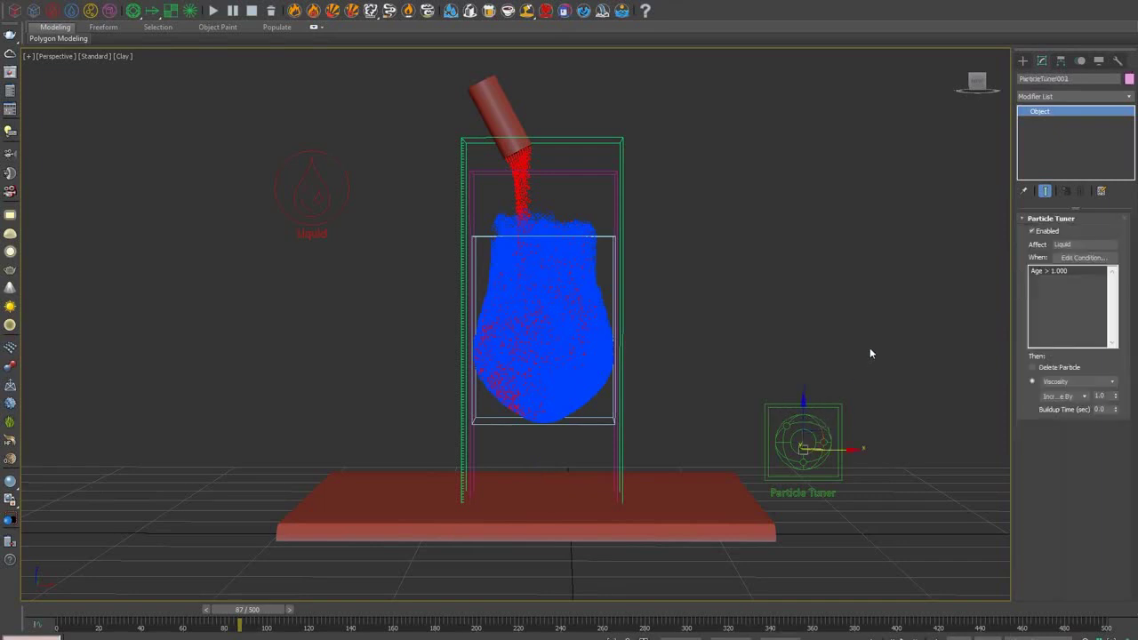
pyautogui.click(1078, 257)
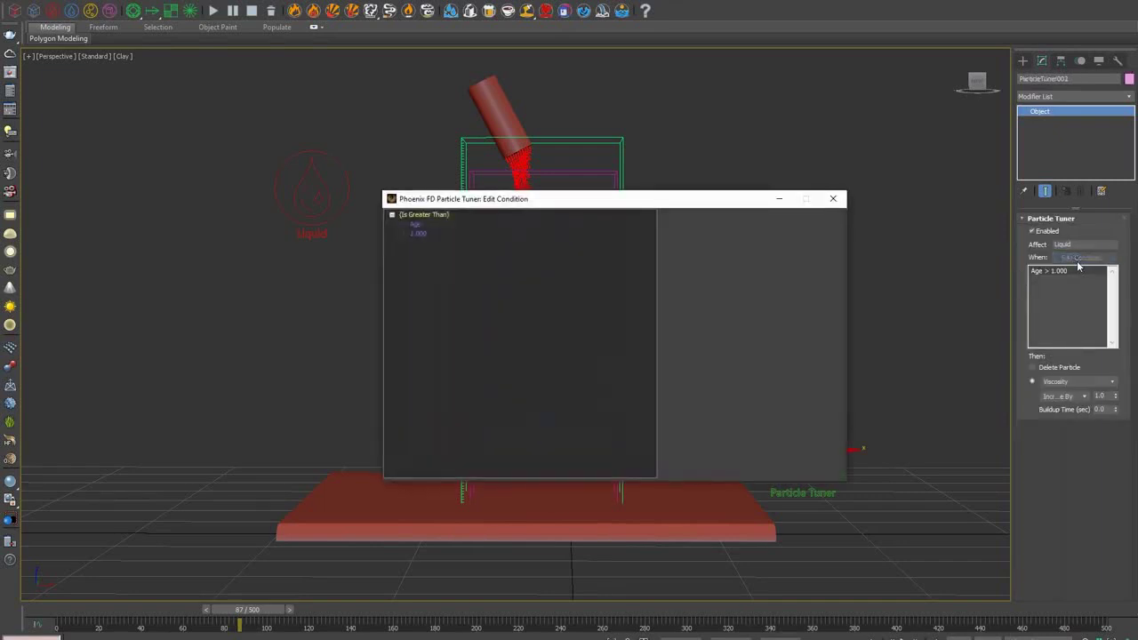
pyautogui.click(436, 216)
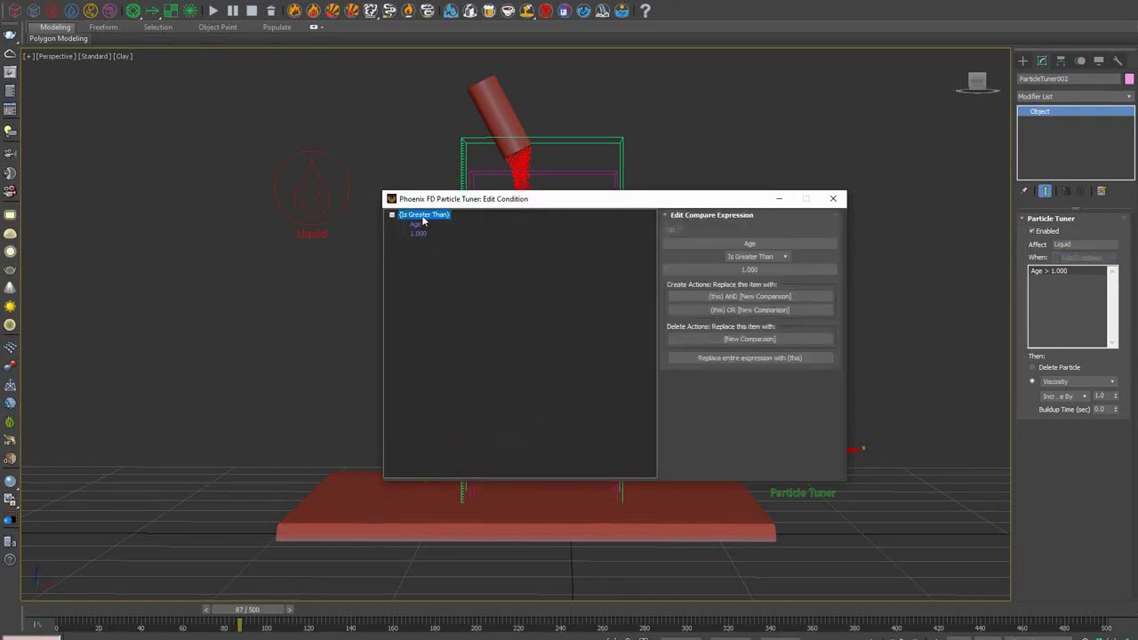
pyautogui.click(736, 296)
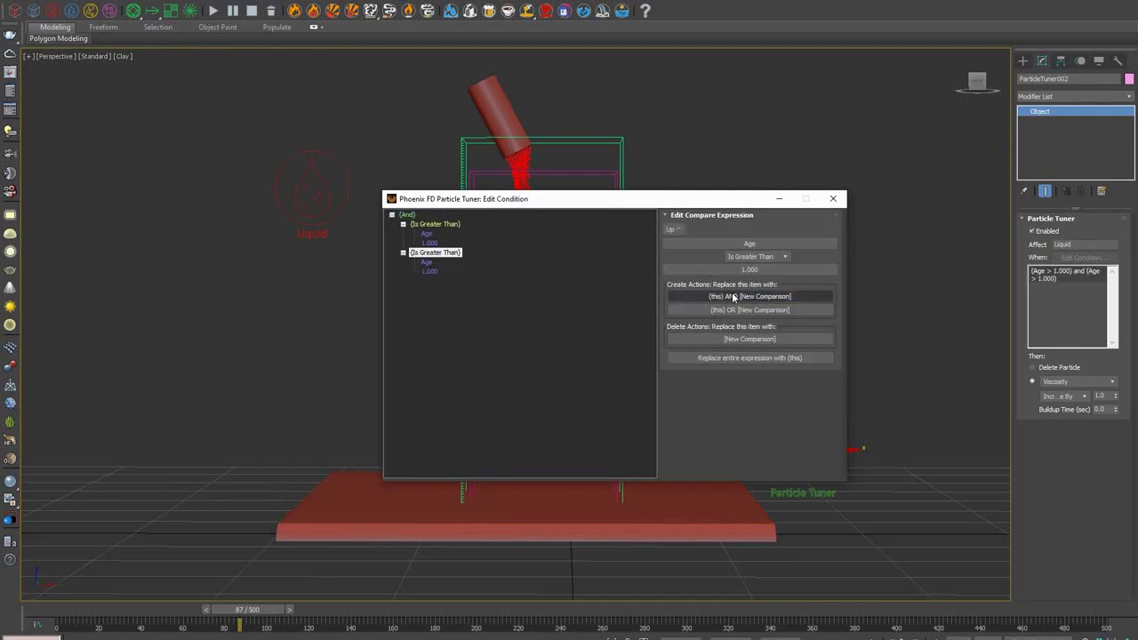
# - Change the Particle Tuner condition's second comparison to RGB Red greater than 0.5
pyautogui.click(428, 263)
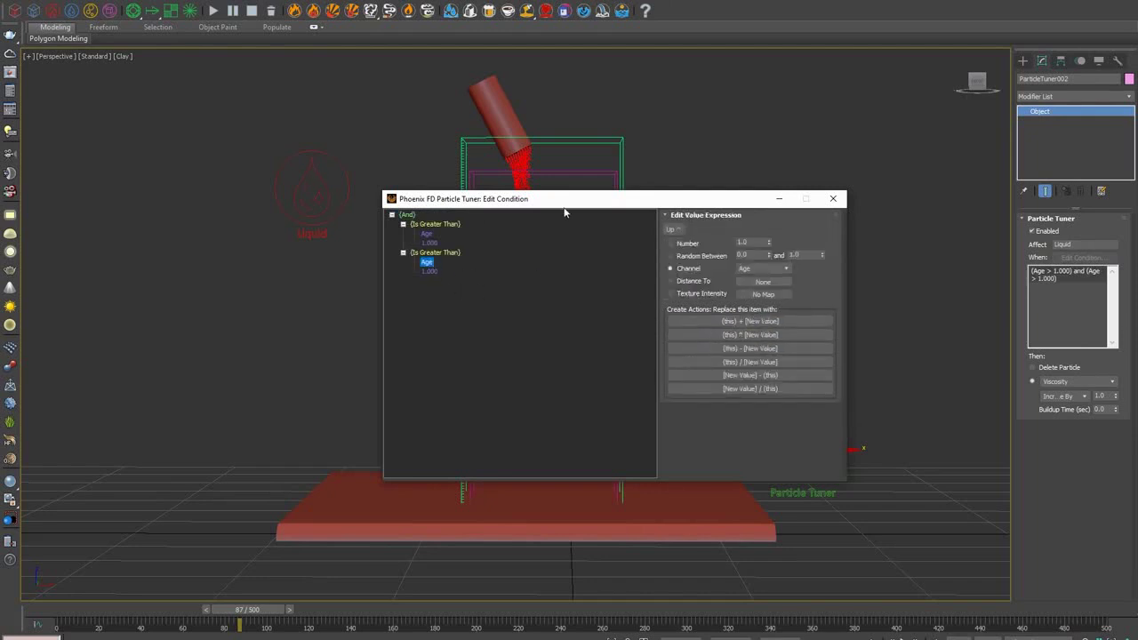
pyautogui.click(751, 270)
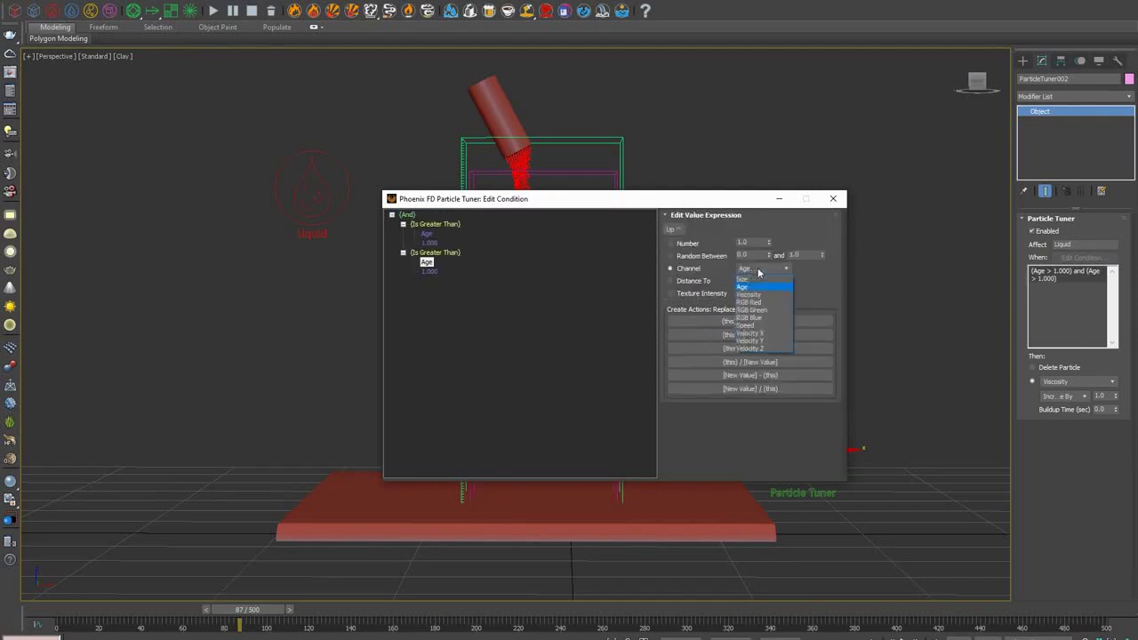
pyautogui.click(761, 292)
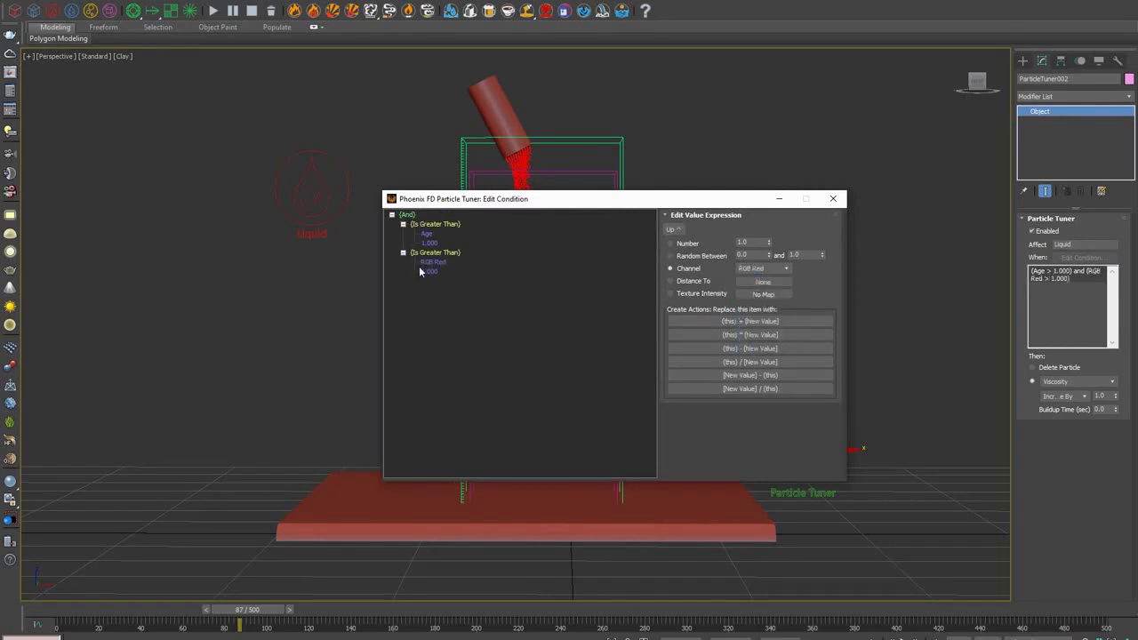
pyautogui.click(434, 273)
pyautogui.moveTo(751, 242); pyautogui.dragTo(703, 243)
pyautogui.write('0.5')
pyautogui.press('Return')
# - Make the Particle Tuner modify the Velocity Z channel and minimize the condition editor
pyautogui.click(1067, 382)
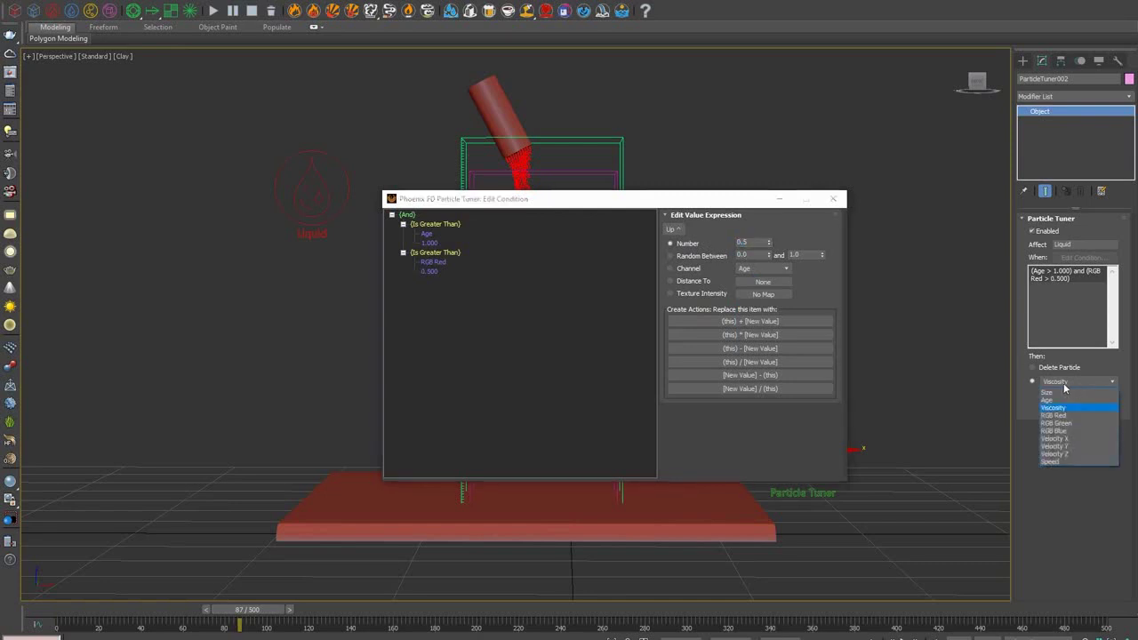
pyautogui.click(1074, 453)
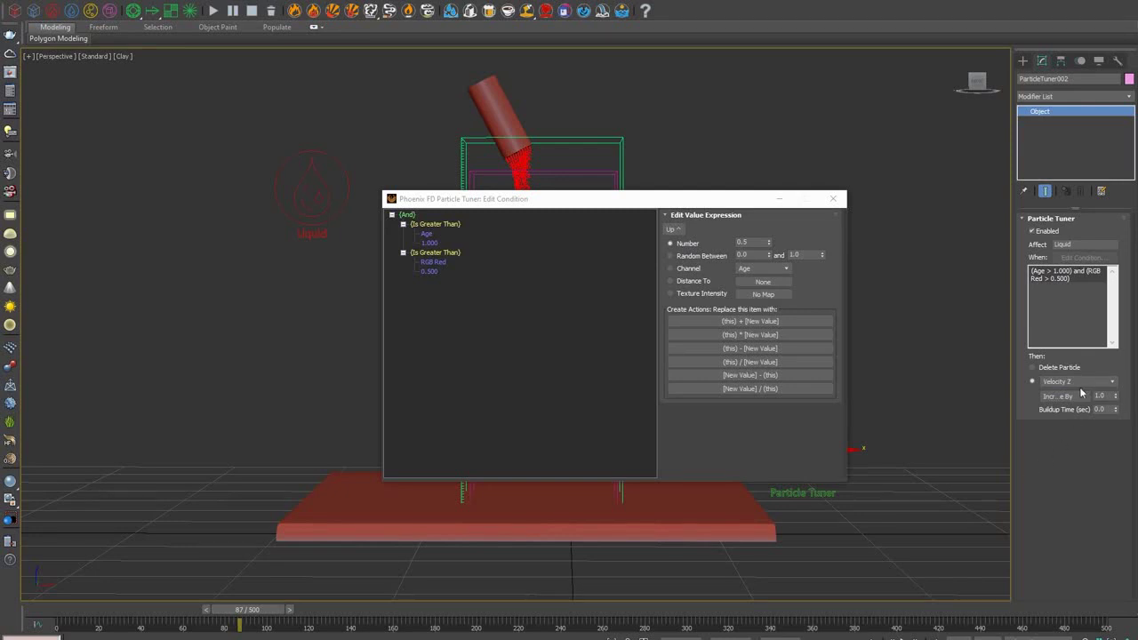
pyautogui.click(779, 198)
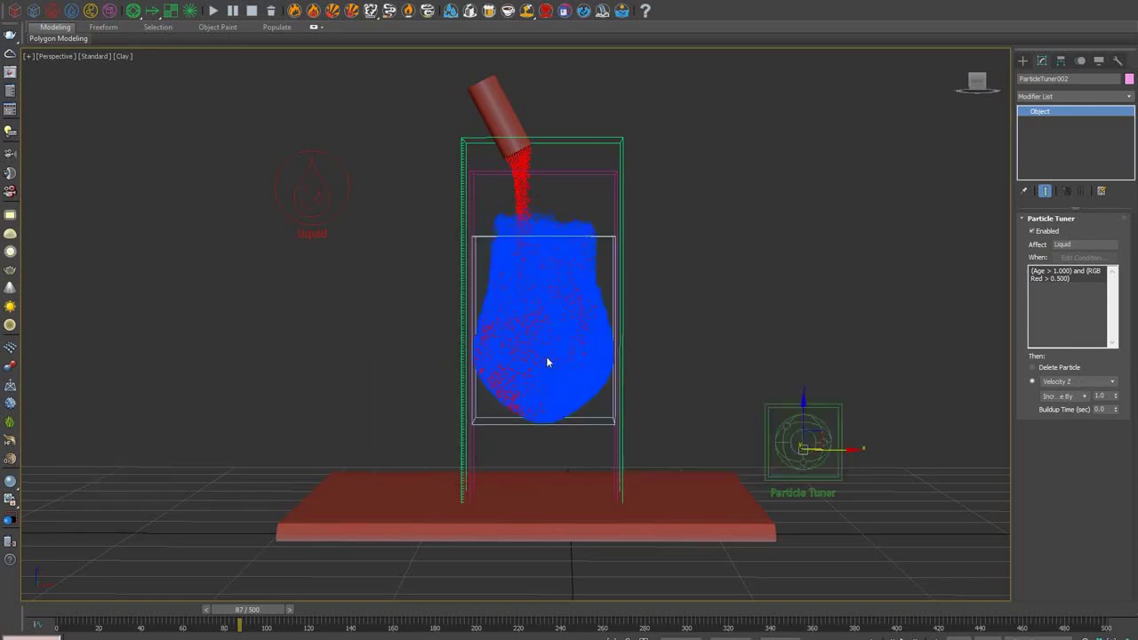
# - Examine the glass's outline around the liquid particles and reselect the Particle Tuner
pyautogui.click(473, 409)
pyautogui.click(616, 211)
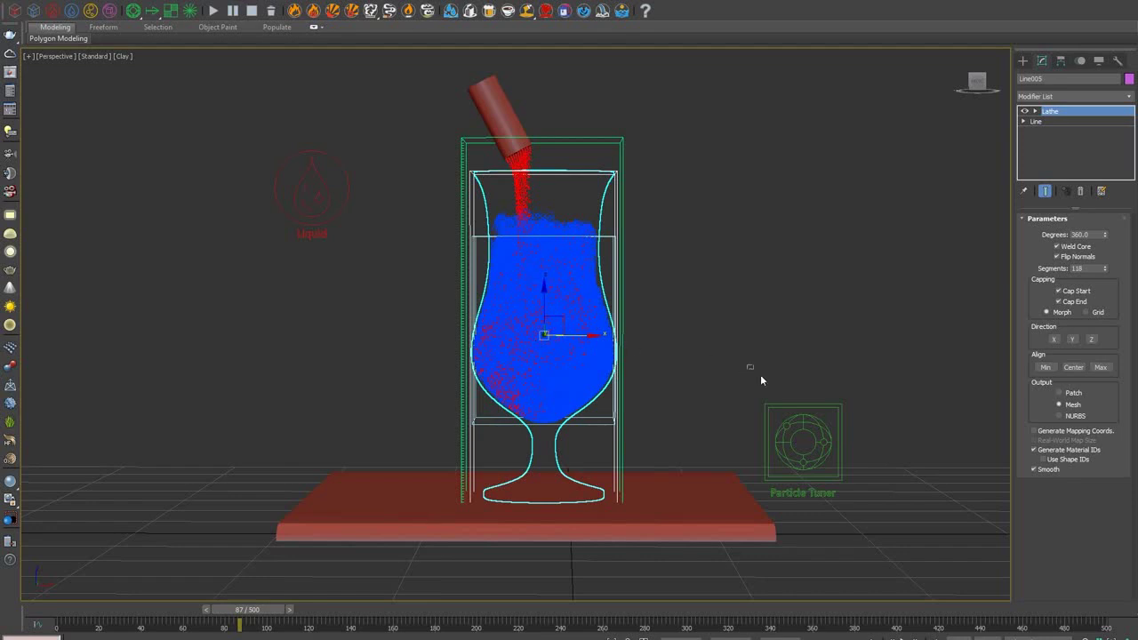
pyautogui.click(803, 427)
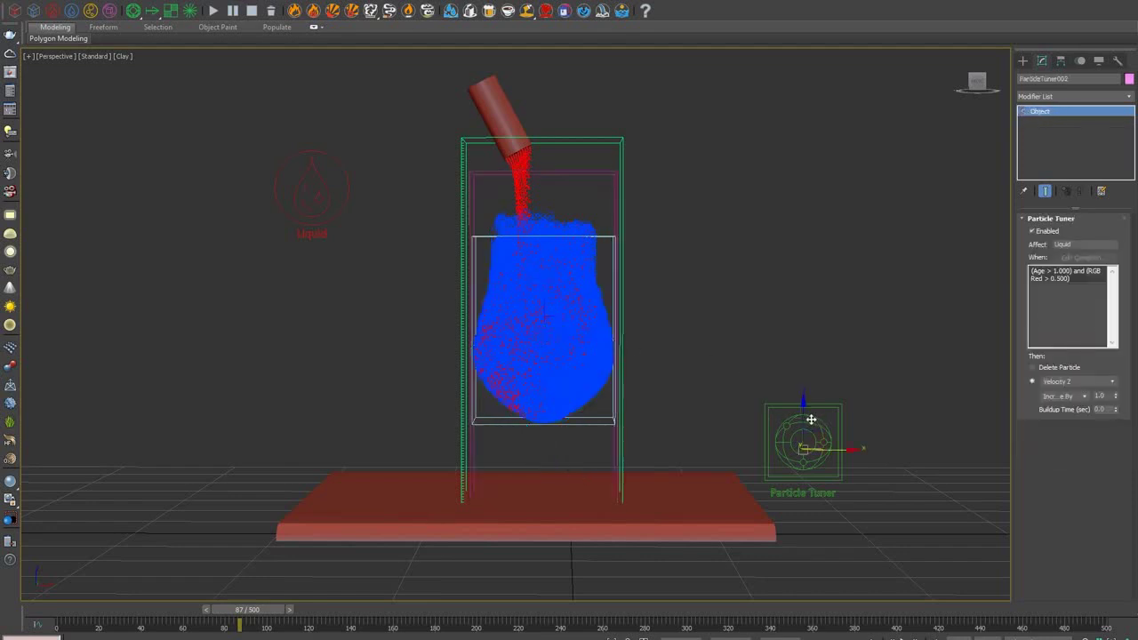
# - Set the Particle Tuner's Velocity Z action to Decrease By 600
pyautogui.click(1083, 397)
pyautogui.click(1058, 415)
pyautogui.click(1100, 396)
pyautogui.write('160050')
# - Check Steps per Frame in the liquid simulator's Dynamics settings and reselect the Particle Tuner
pyautogui.moveTo(561, 99); pyautogui.dragTo(659, 167)
pyautogui.click(1024, 308)
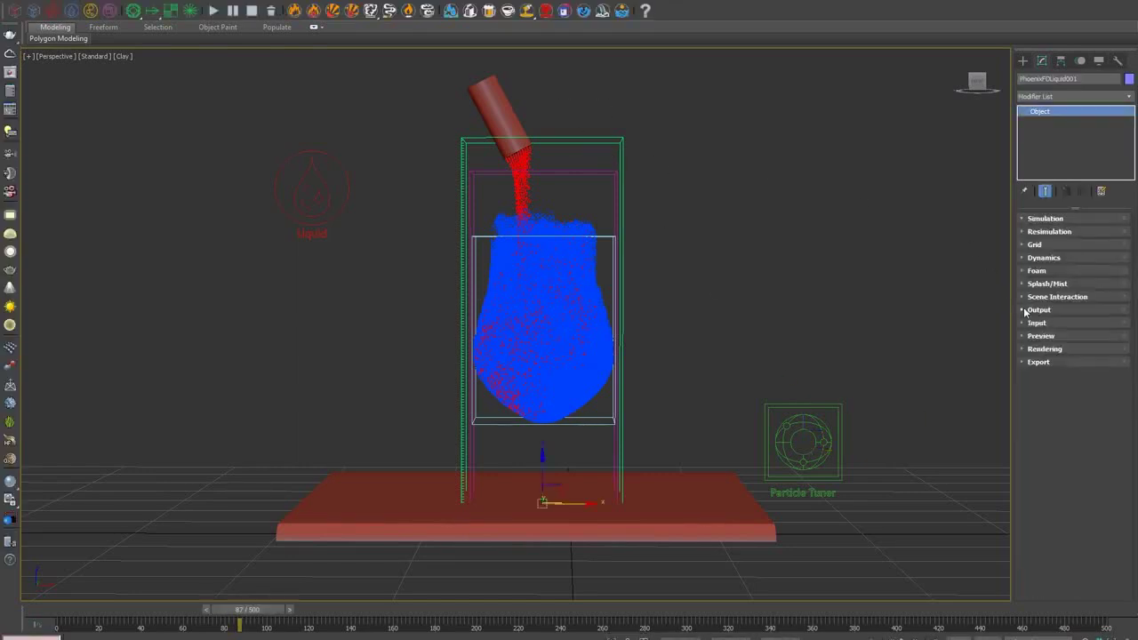
pyautogui.click(1052, 258)
pyautogui.doubleClick(1090, 330)
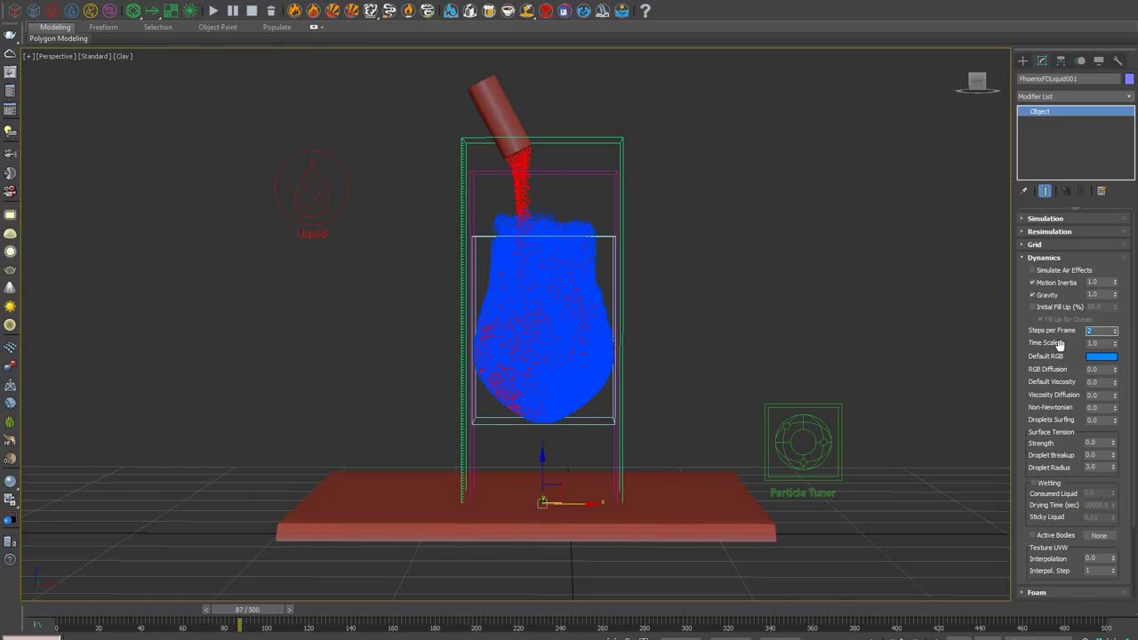
pyautogui.moveTo(788, 348); pyautogui.dragTo(884, 447)
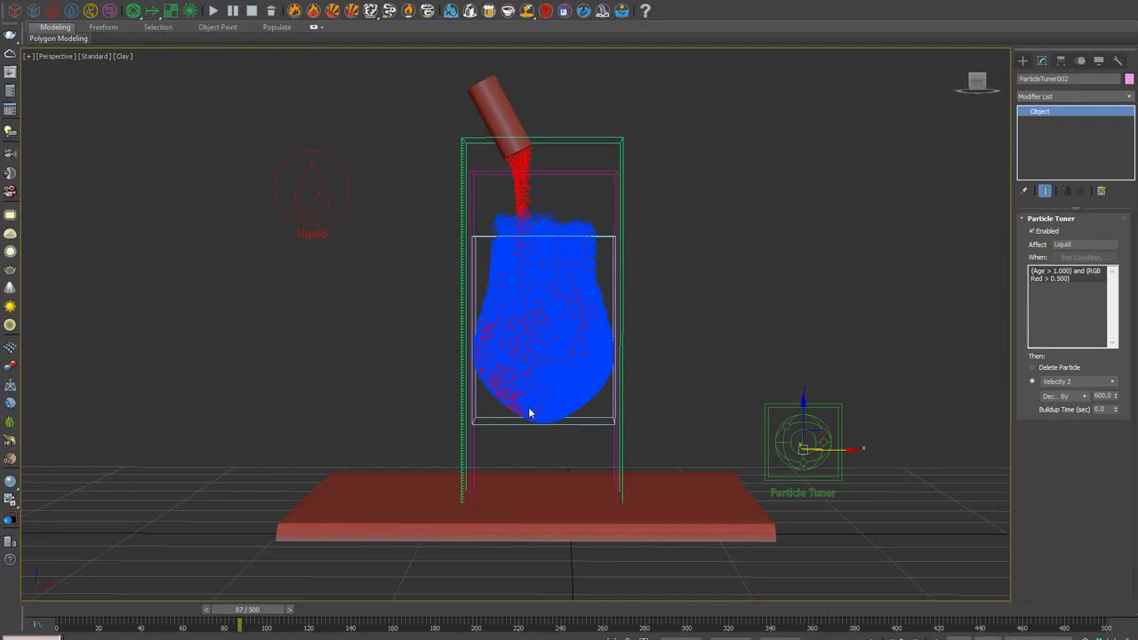
# - Set the Particle Tuner's Buildup Time to 0.1 seconds and open the Age comparison's threshold value in the condition
pyautogui.doubleClick(1101, 410)
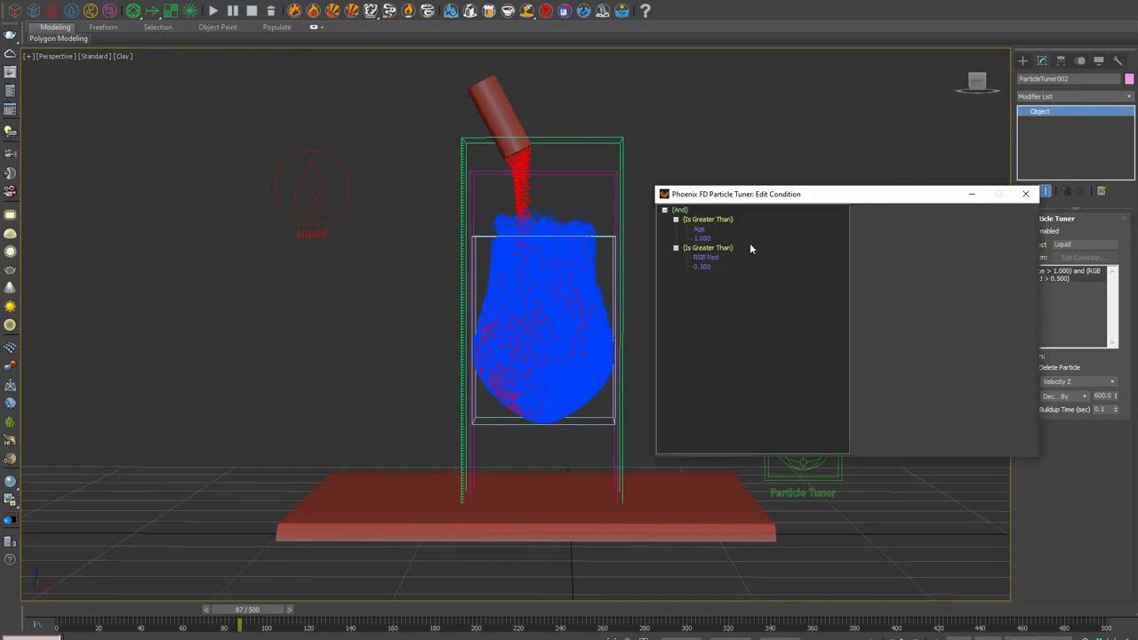
pyautogui.click(714, 241)
pyautogui.click(708, 238)
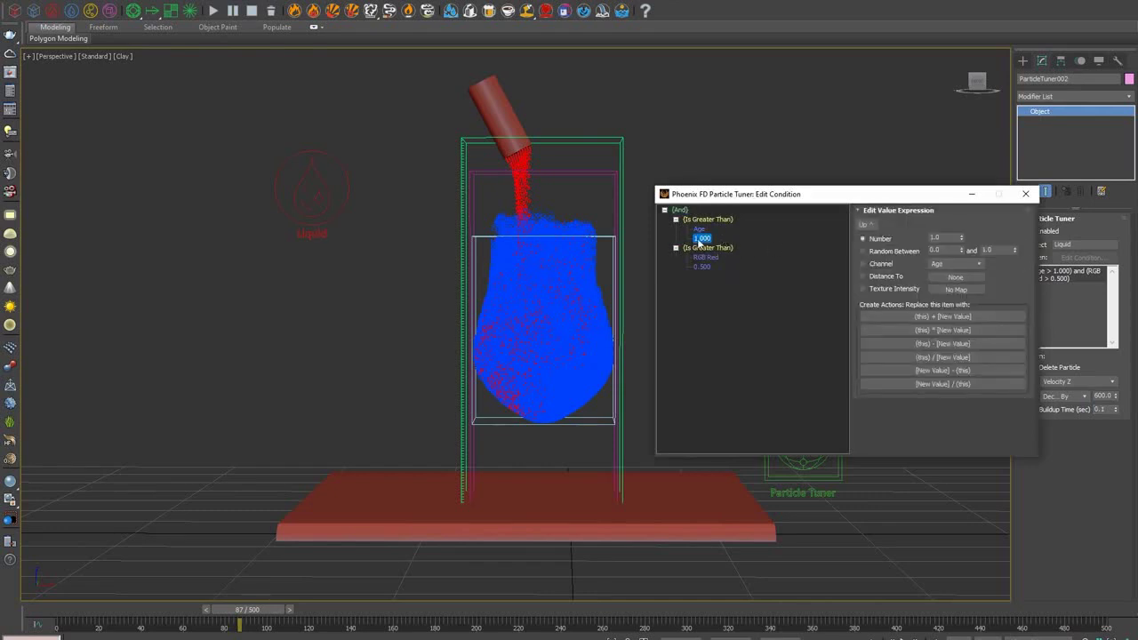
# - Set the Age threshold in the Particle Tuner condition to 0.4 and close the condition editor
pyautogui.click(935, 238)
pyautogui.write('0.4')
pyautogui.press('Return')
pyautogui.click(1025, 193)
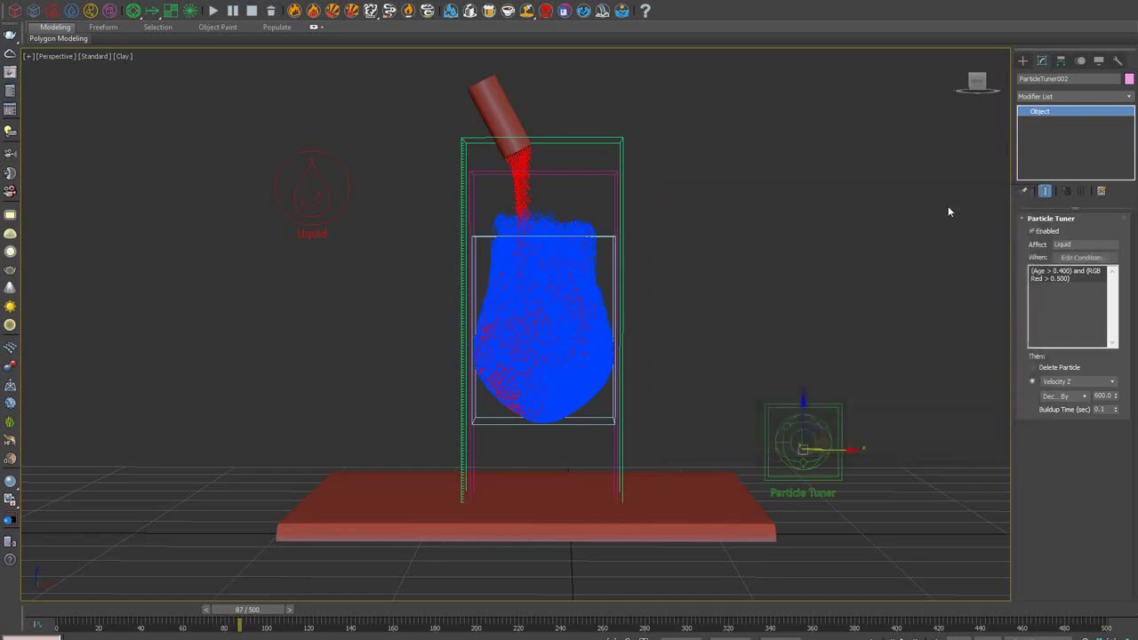
# - Rerun the cocktail liquid simulation to about frame 71, stop it, and scrub through the last simulated frames
pyautogui.click(213, 12)
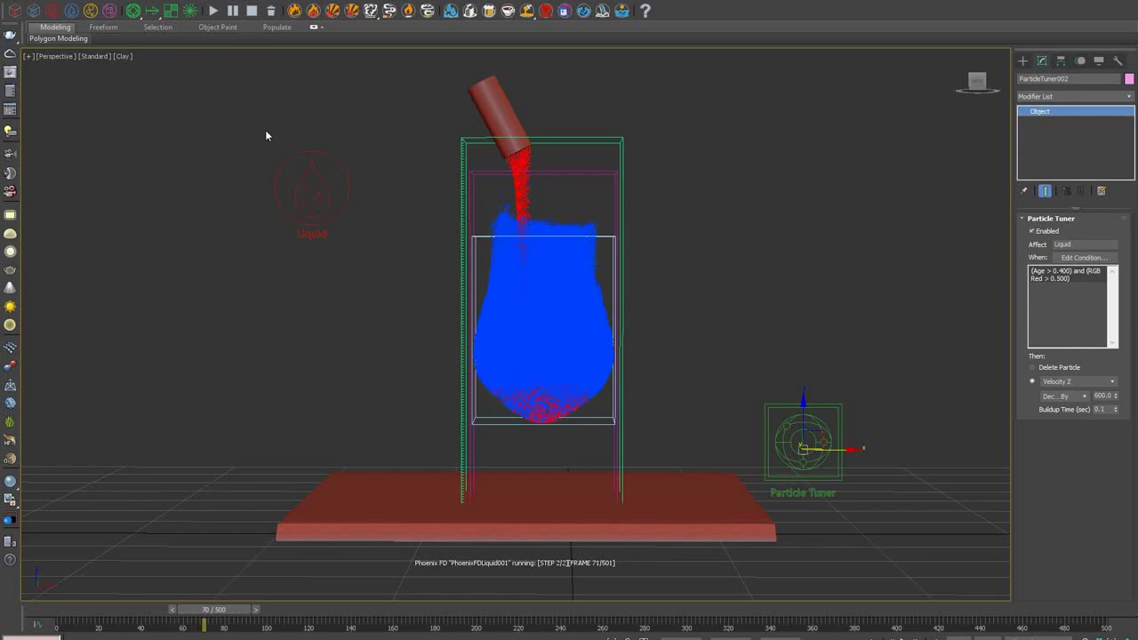
pyautogui.click(252, 11)
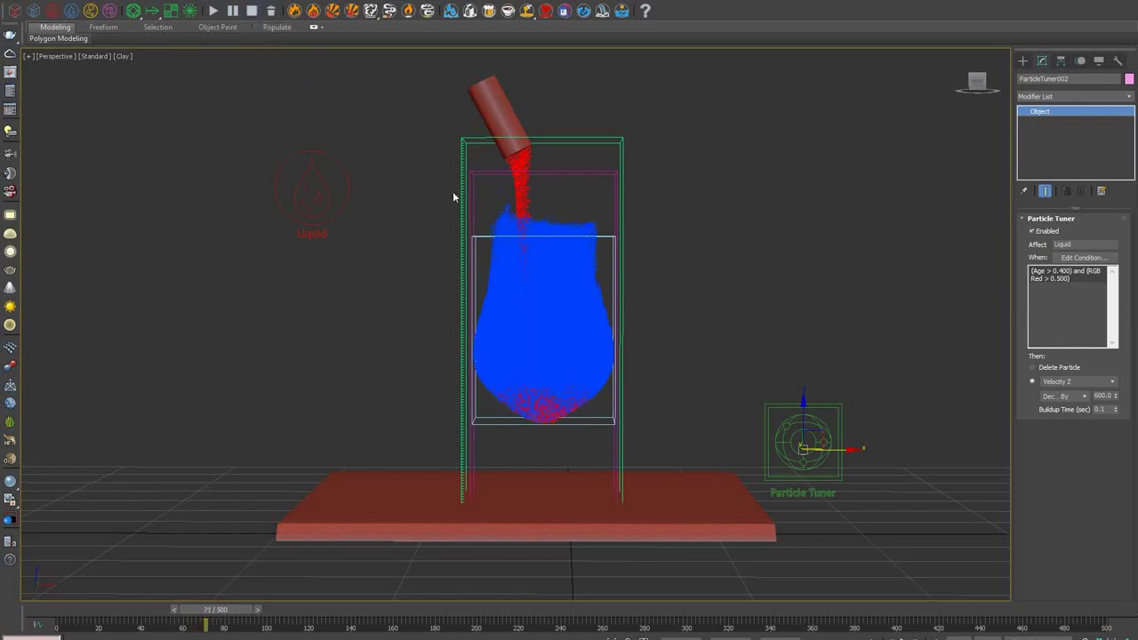
pyautogui.moveTo(227, 614)
pyautogui.mouseDown()
pyautogui.moveTo(67, 609)
pyautogui.moveTo(218, 614)
pyautogui.mouseUp()
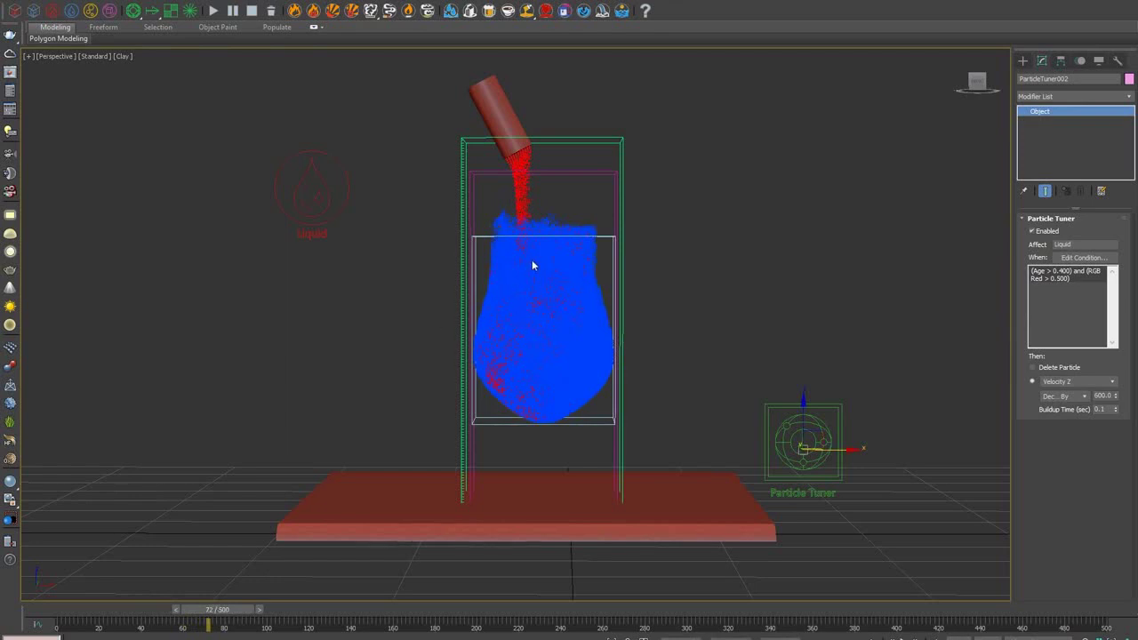
pyautogui.moveTo(225, 612); pyautogui.dragTo(218, 612)
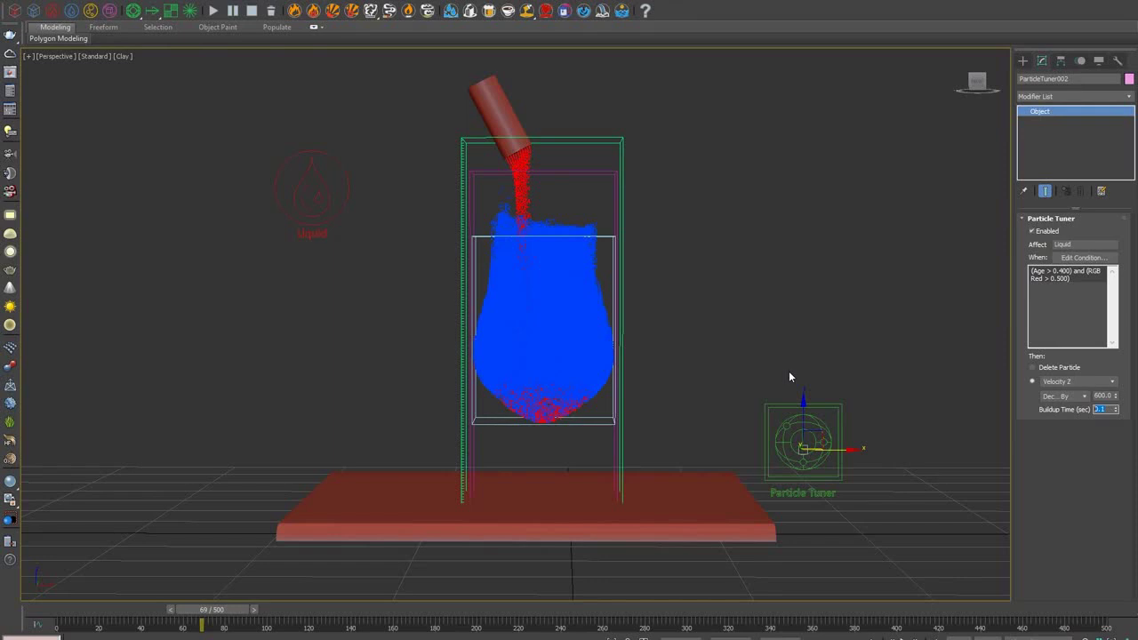
# - Open the scene 07_ParticleTuner_Melt_TexUVW.max from the PHX_Webinar folder
pyautogui.click(15, 10)
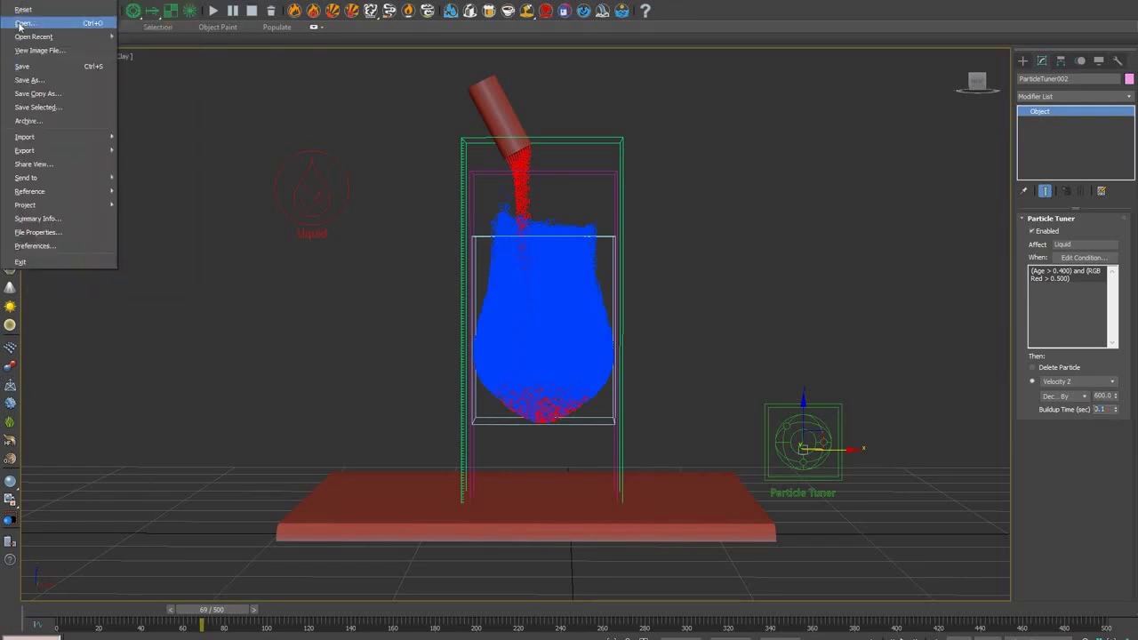
pyautogui.click(19, 24)
pyautogui.click(551, 332)
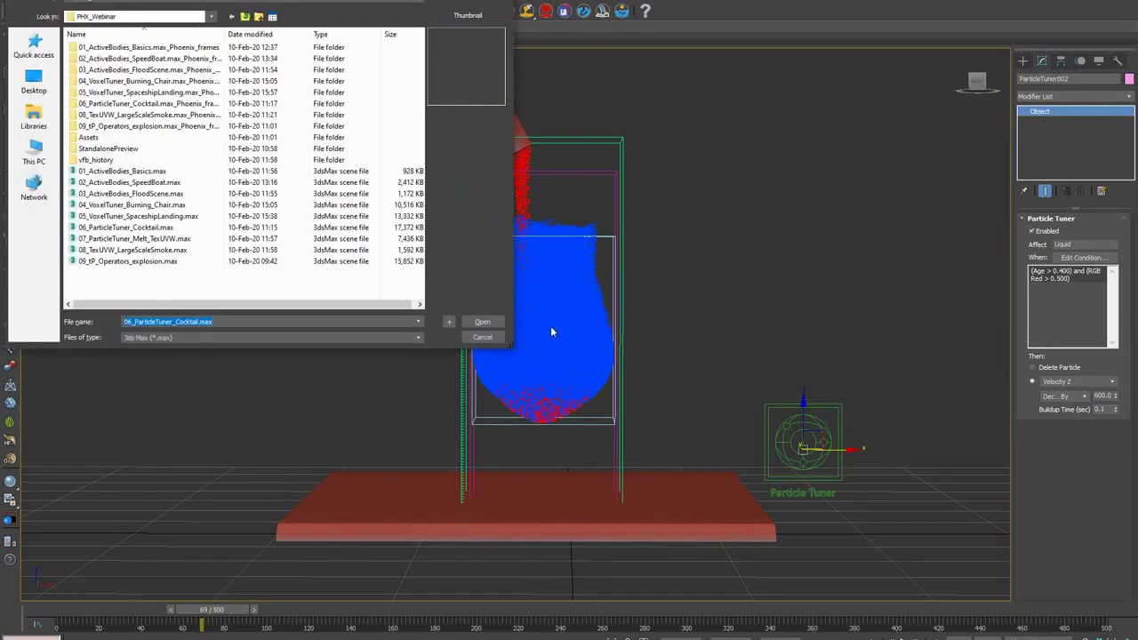
pyautogui.click(173, 238)
pyautogui.click(473, 321)
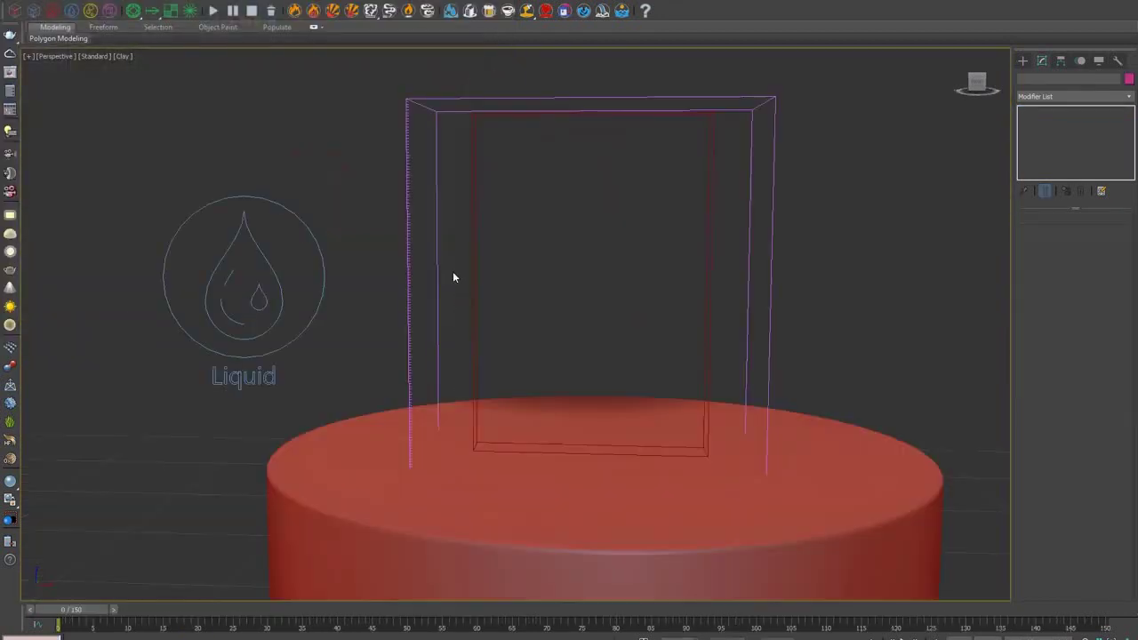
# - Inspect the tree mesh and its liquid source, and simulate the first two frames to fill the tree with liquid
pyautogui.click(495, 293)
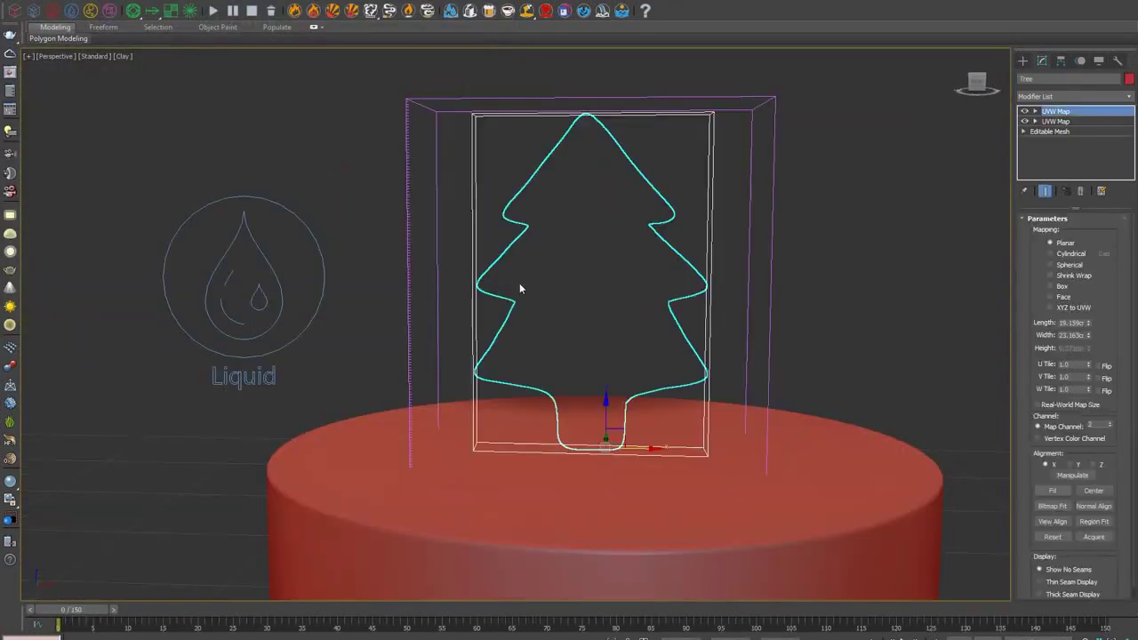
pyautogui.click(264, 264)
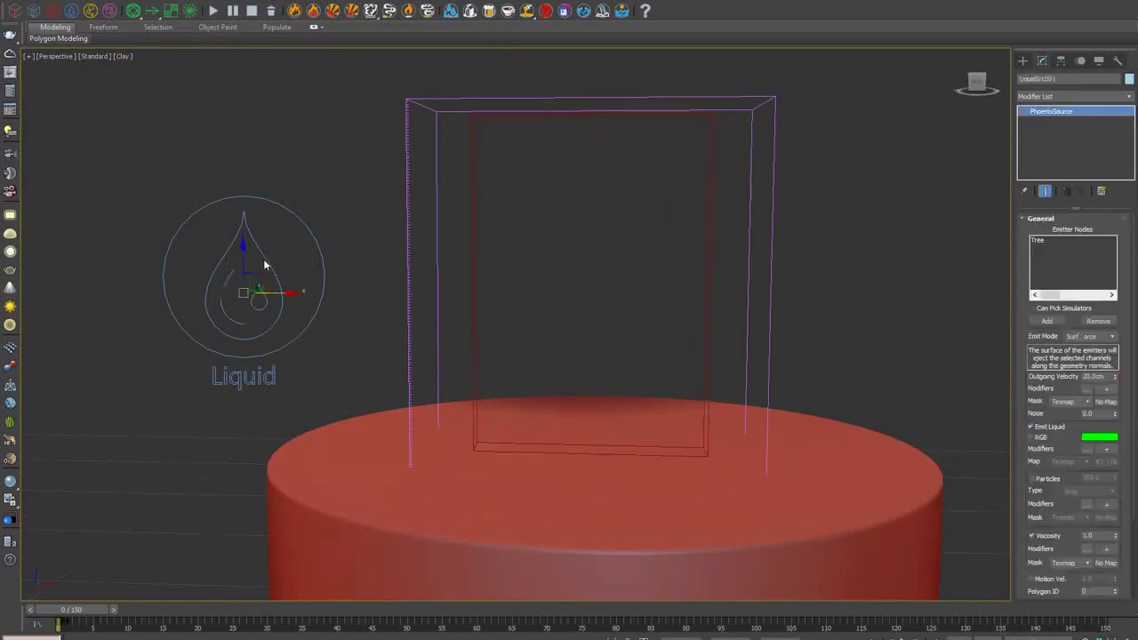
pyautogui.click(335, 190)
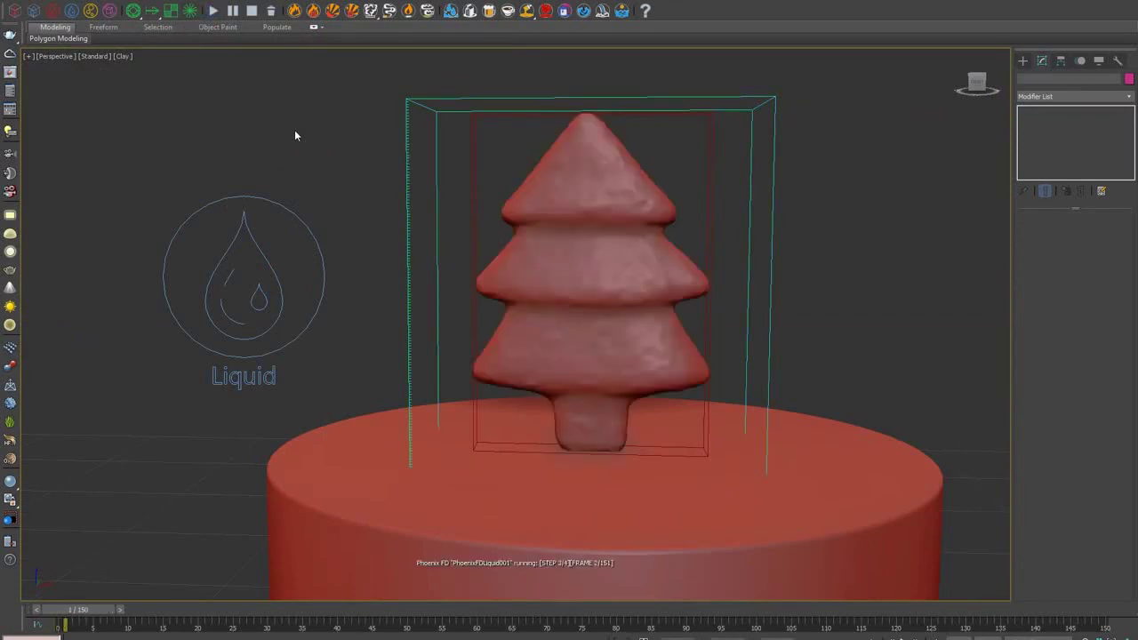
pyautogui.click(252, 11)
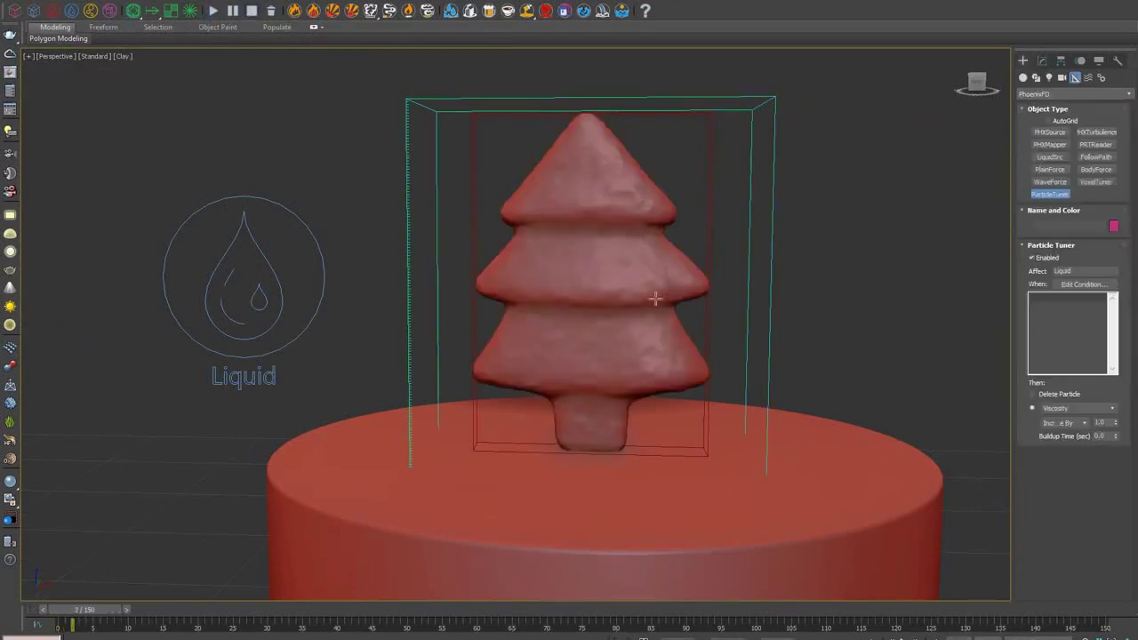
# - Place a Phoenix FD Particle Tuner helper beside the tree and show its parameters for editing
pyautogui.moveTo(852, 370); pyautogui.dragTo(876, 390)
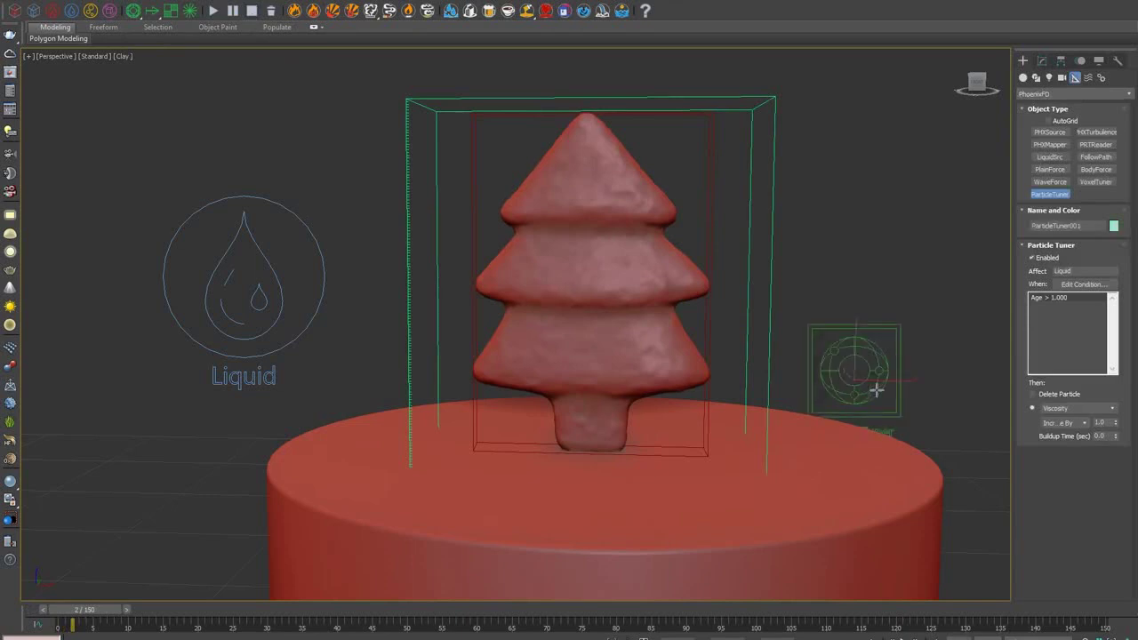
pyautogui.click(1042, 61)
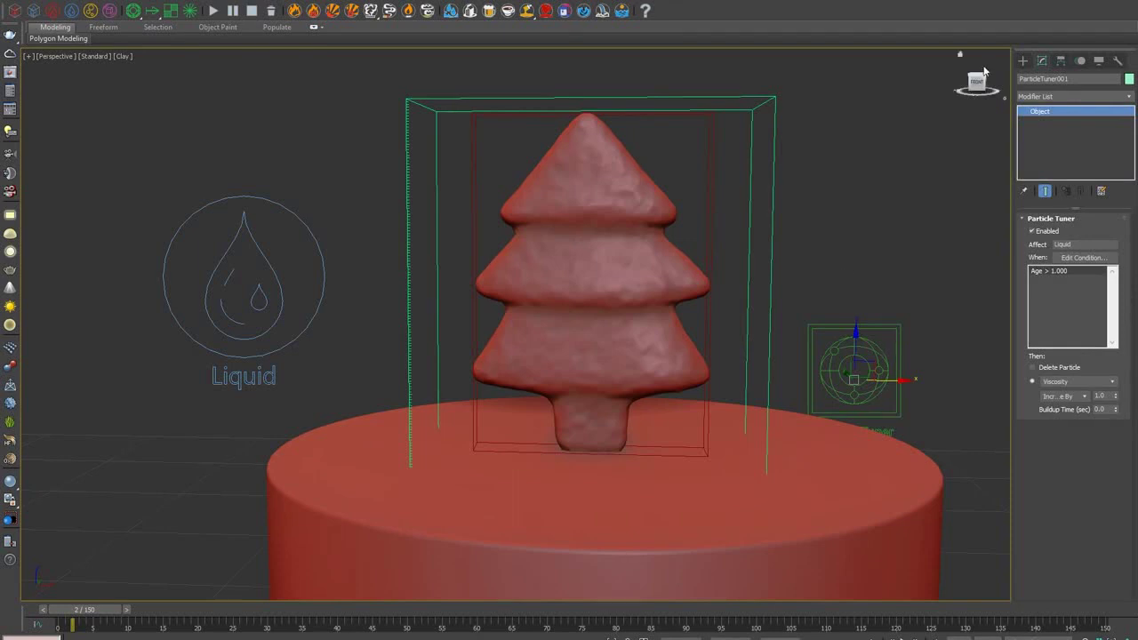
# - Create a standard primitive sphere with a radius of about 2.36 cm beside the pedestal
pyautogui.click(1022, 61)
pyautogui.click(1031, 94)
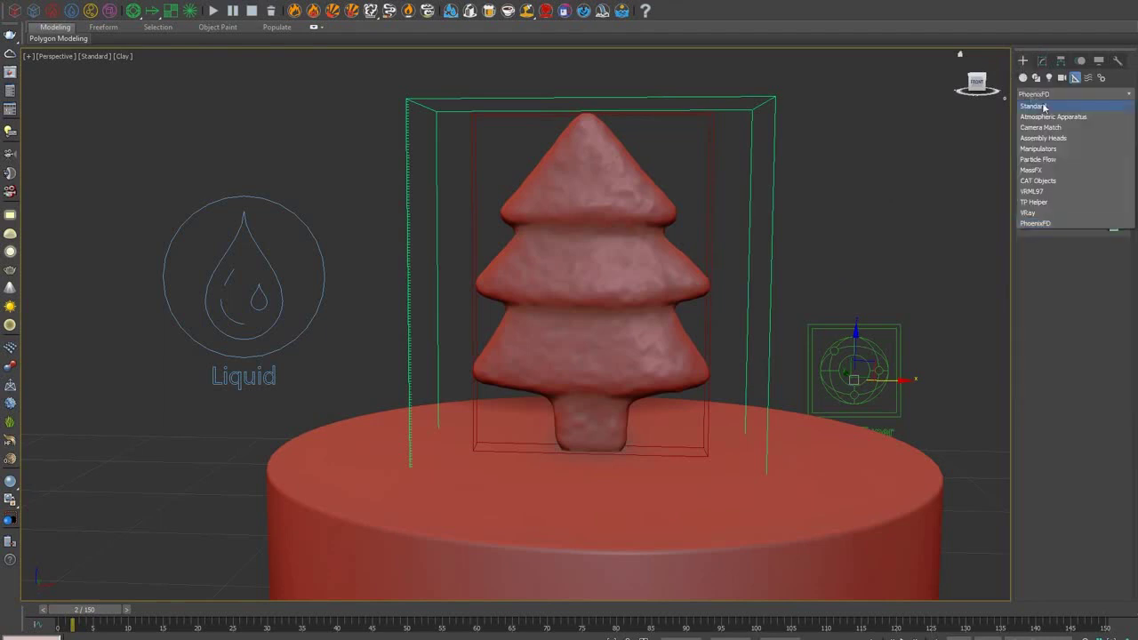
pyautogui.click(1035, 105)
pyautogui.click(1024, 78)
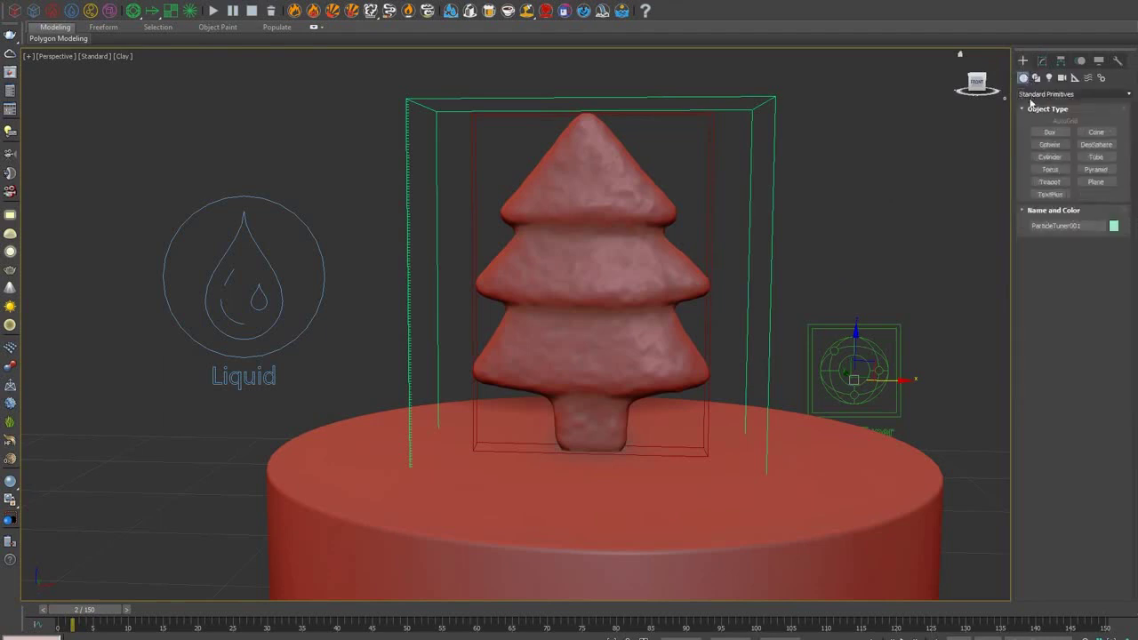
pyautogui.click(1050, 144)
pyautogui.moveTo(955, 474); pyautogui.dragTo(986, 476)
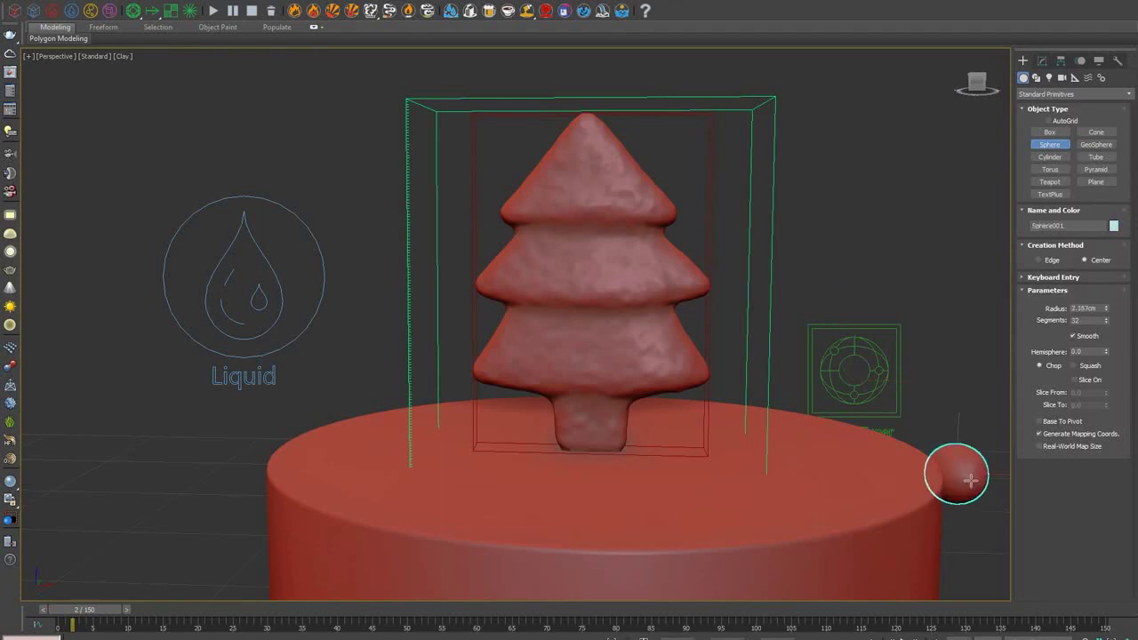
pyautogui.click(1042, 61)
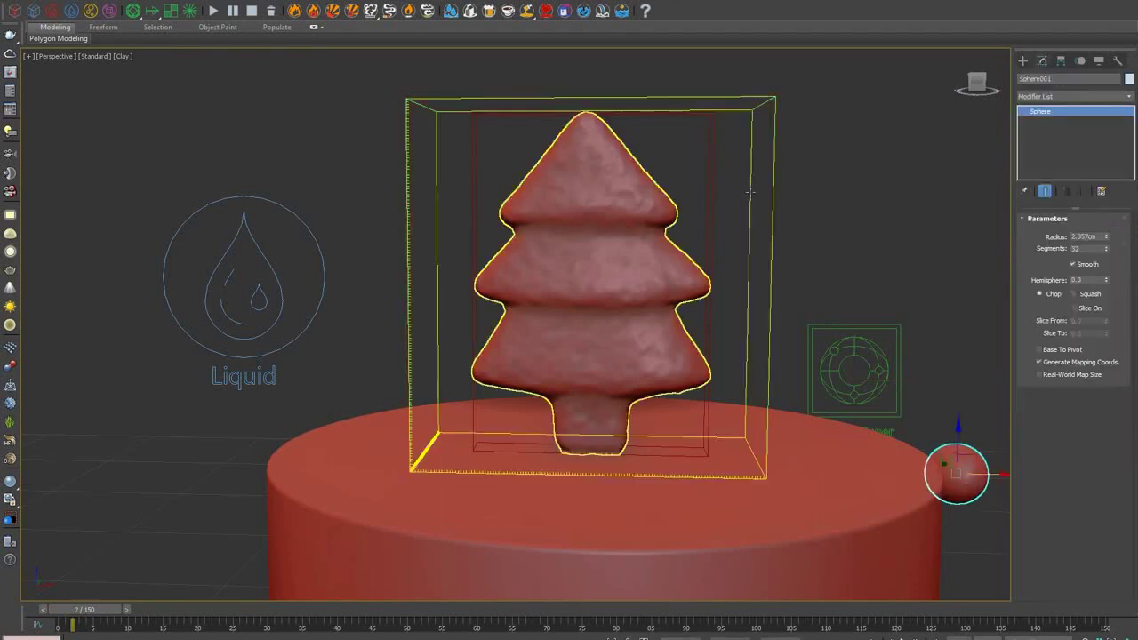
# - Move the sphere in the Top view over the right end of the tree
pyautogui.hotkey('alt', 'w')
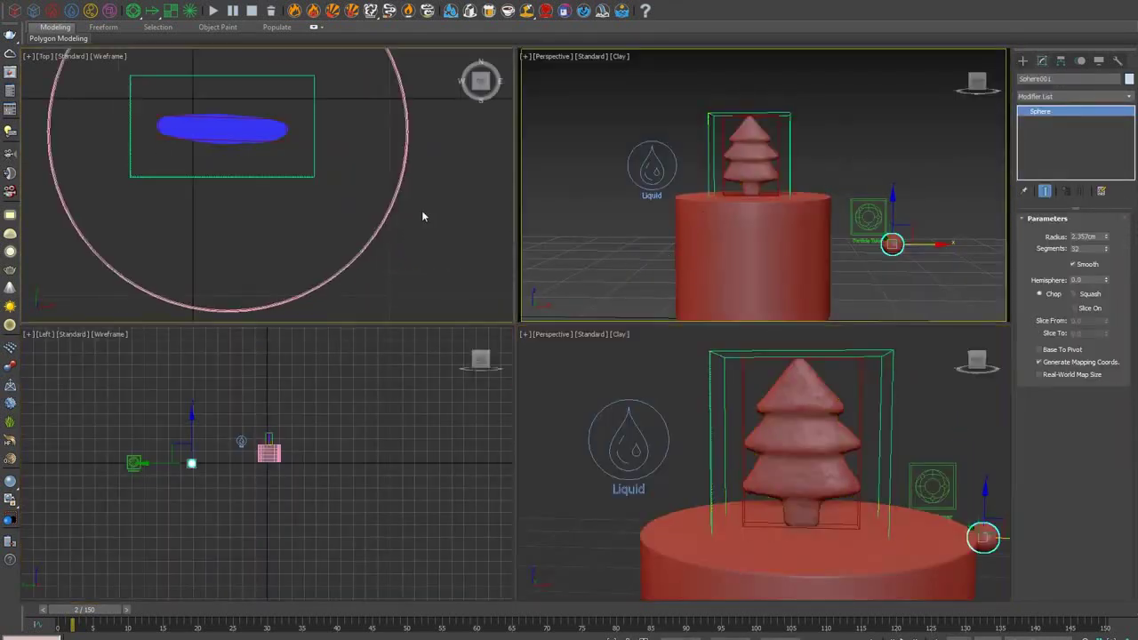
pyautogui.scroll(-10, 422, 209)
pyautogui.scroll(2, 334, 265)
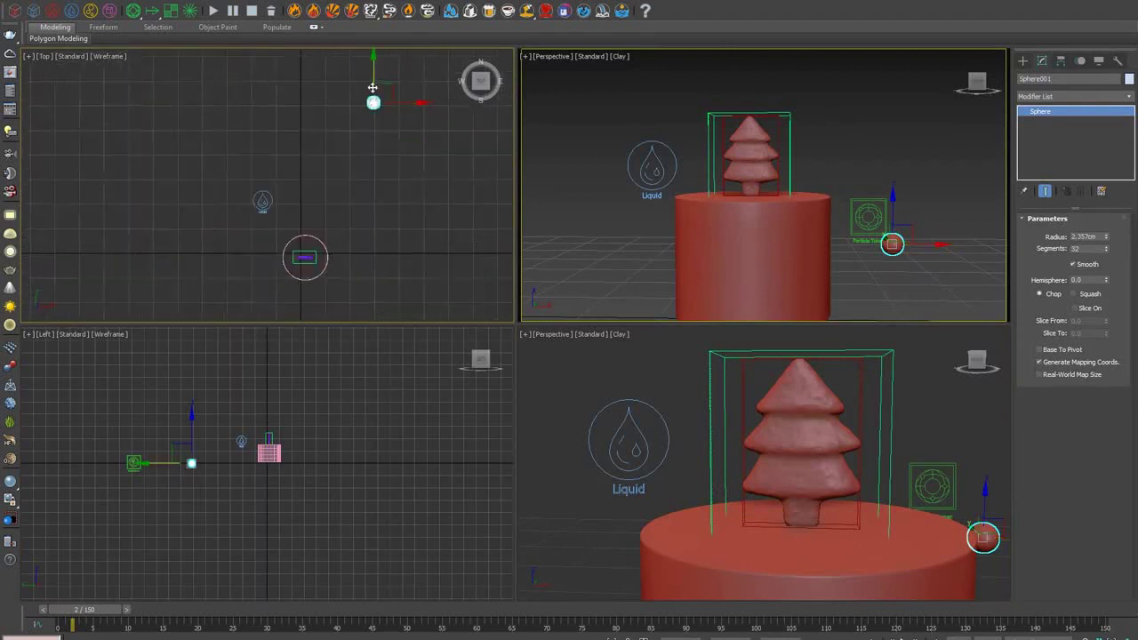
pyautogui.moveTo(373, 87); pyautogui.dragTo(314, 214)
pyautogui.scroll(3, 337, 256)
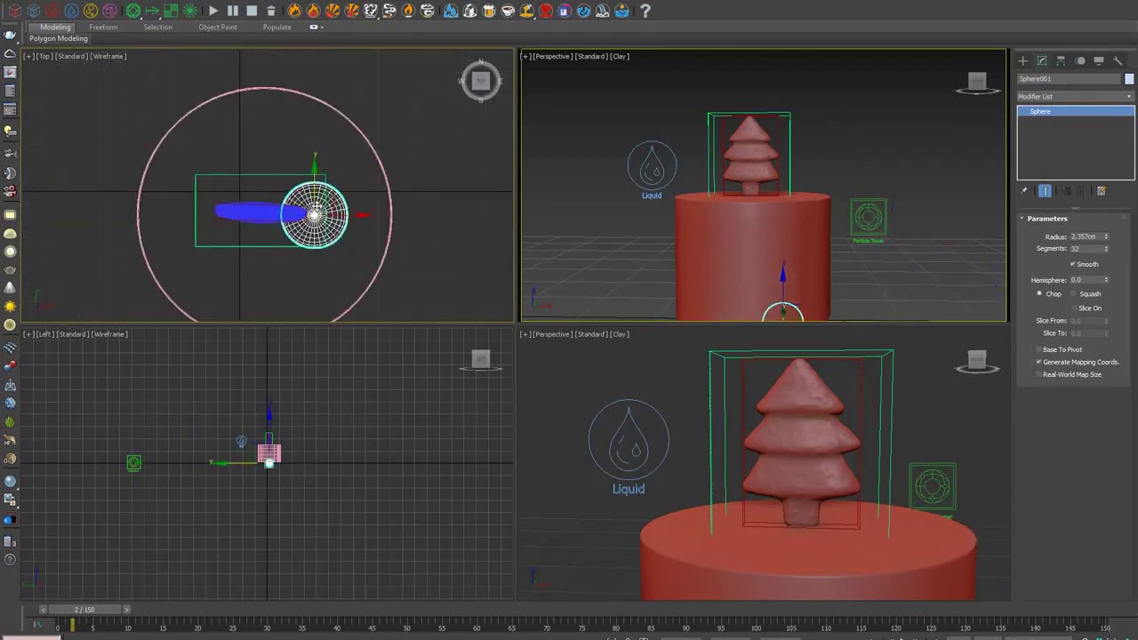
# - Raise the sphere in the Left view to the height of the treetop and center it on the tree's thickness
pyautogui.rightClick(317, 428)
pyautogui.scroll(8, 267, 487)
pyautogui.moveTo(280, 397); pyautogui.dragTo(266, 492, button='middle')
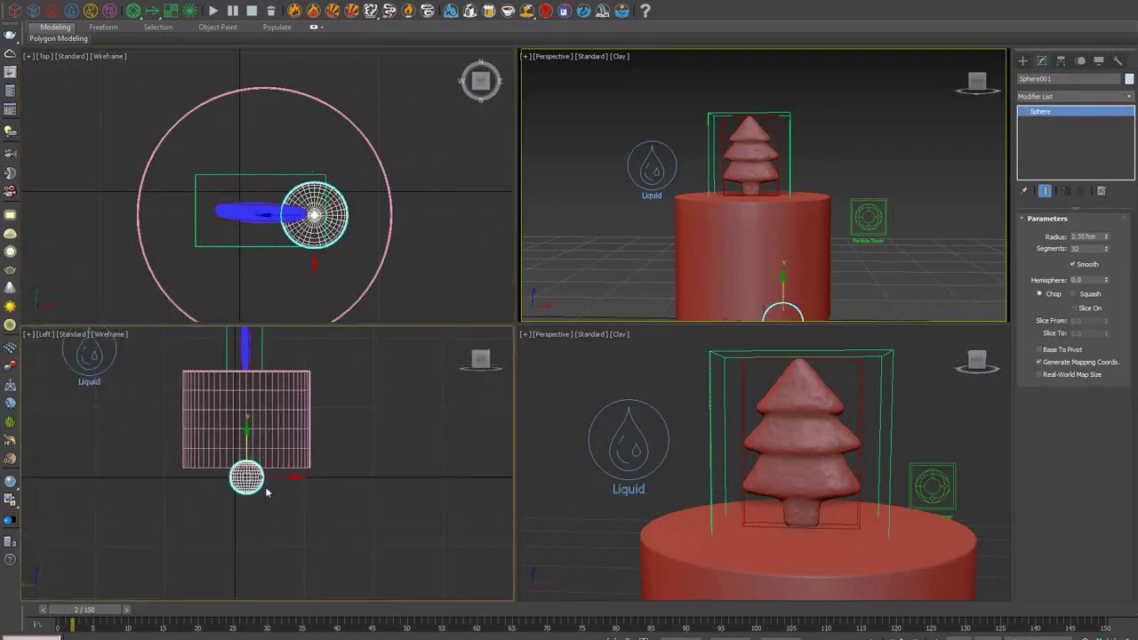
pyautogui.moveTo(361, 375); pyautogui.dragTo(361, 432, button='middle')
pyautogui.moveTo(246, 497); pyautogui.dragTo(243, 327)
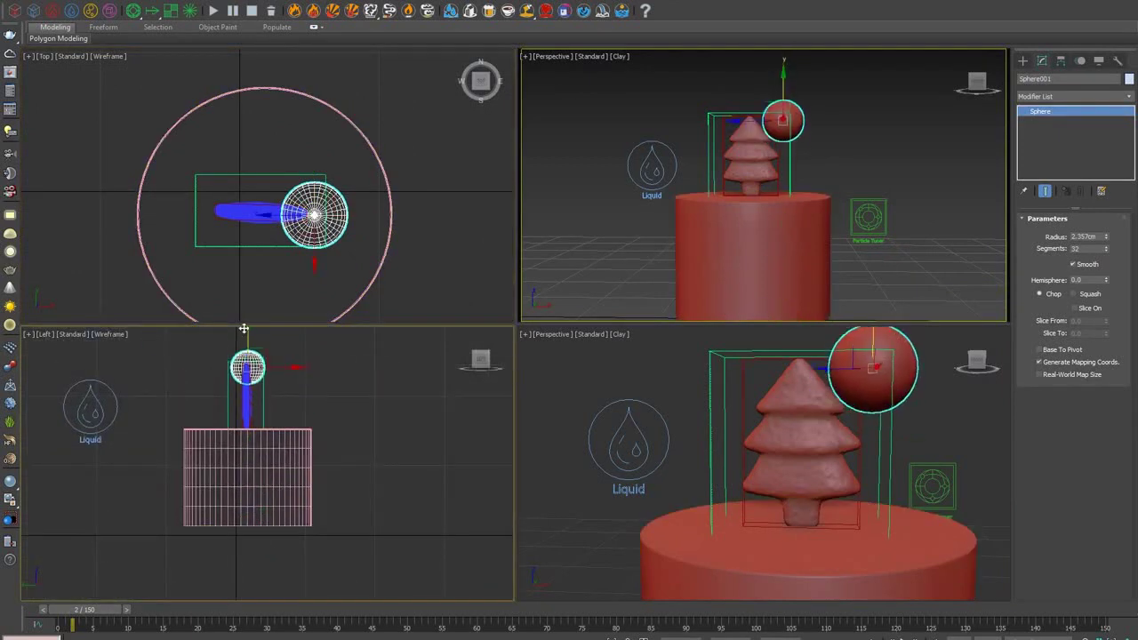
pyautogui.moveTo(296, 367); pyautogui.dragTo(291, 368)
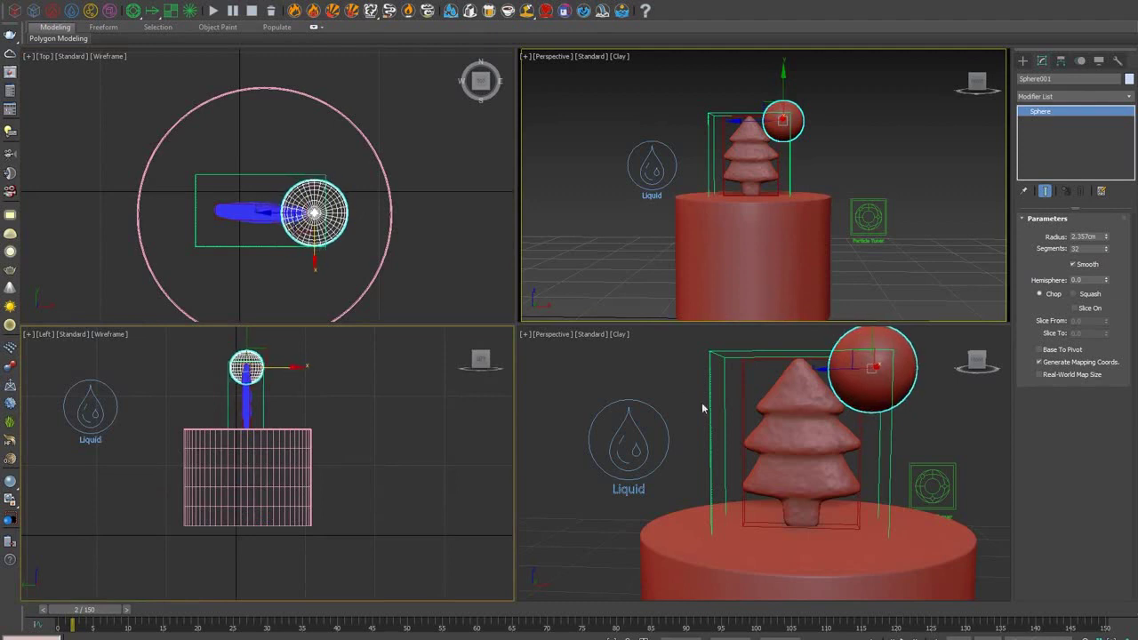
# - Reduce the sphere's radius to about 1.67 cm and shift it along X to overlap the tree's upper right side
pyautogui.middleClick(658, 369)
pyautogui.hotkey('alt', 'w')
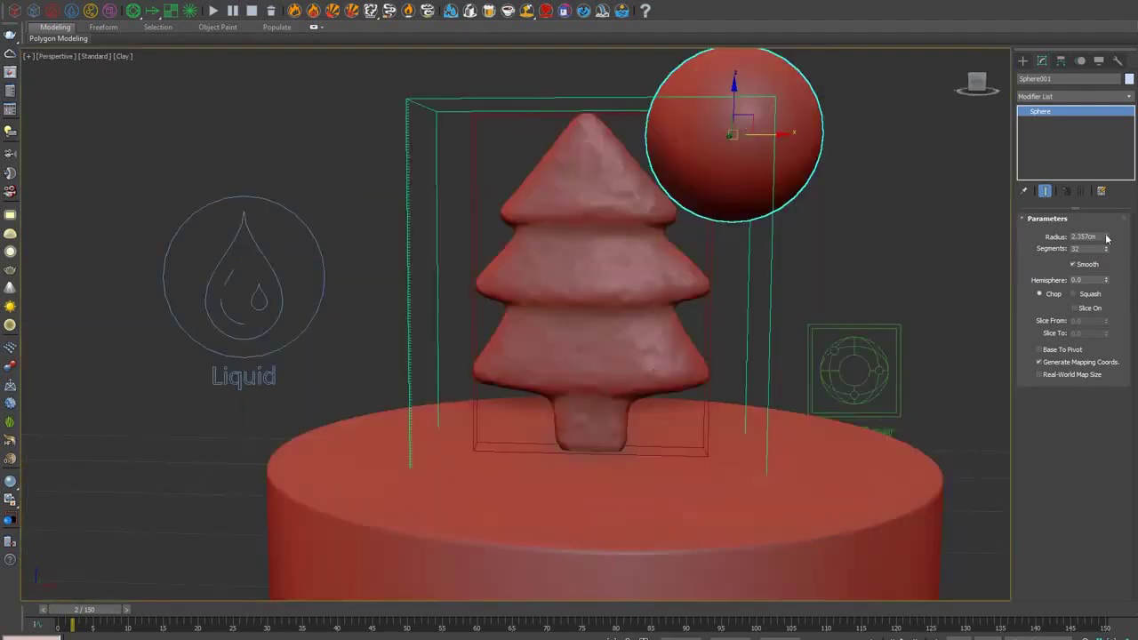
pyautogui.moveTo(1106, 236); pyautogui.dragTo(1105, 253)
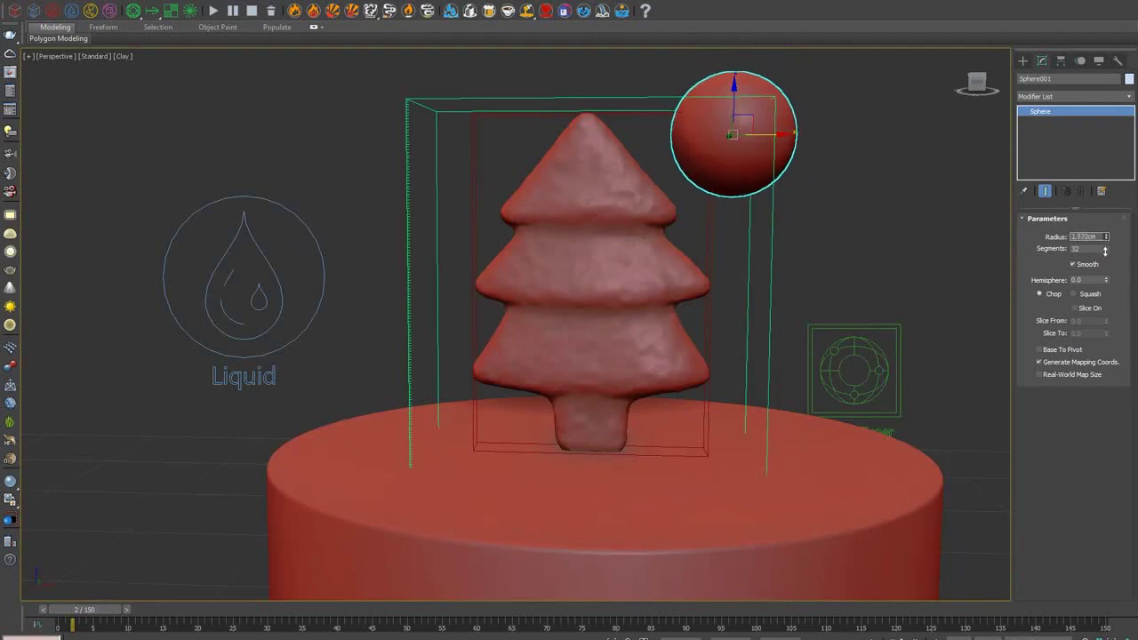
pyautogui.moveTo(770, 135); pyautogui.dragTo(712, 139)
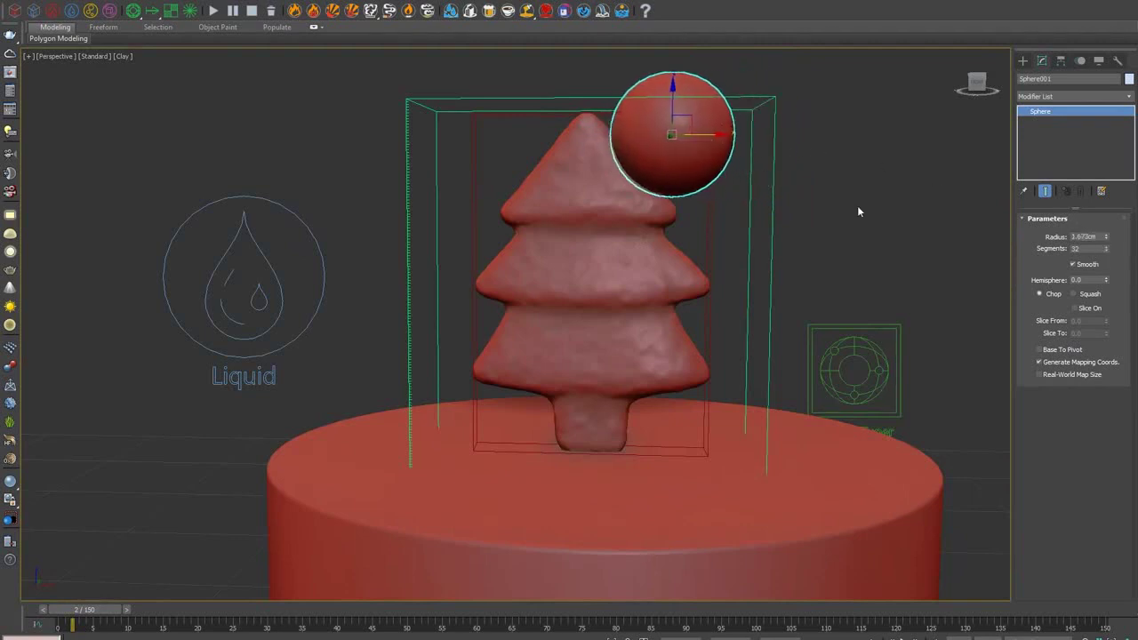
pyautogui.hotkey('alt', 'w')
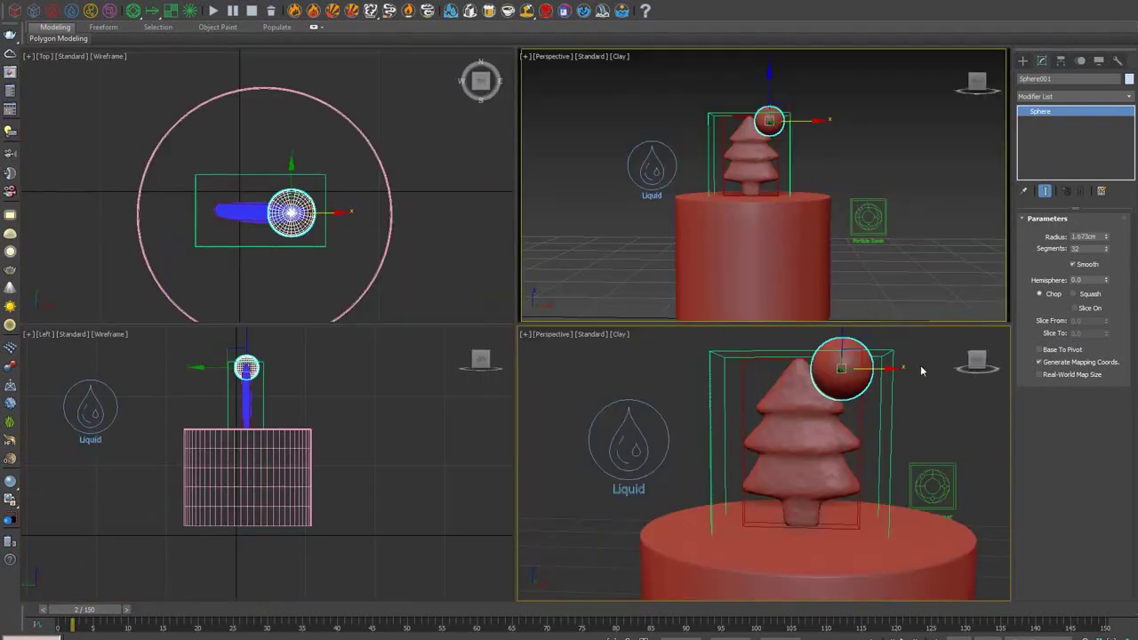
pyautogui.hotkey('alt', 'w')
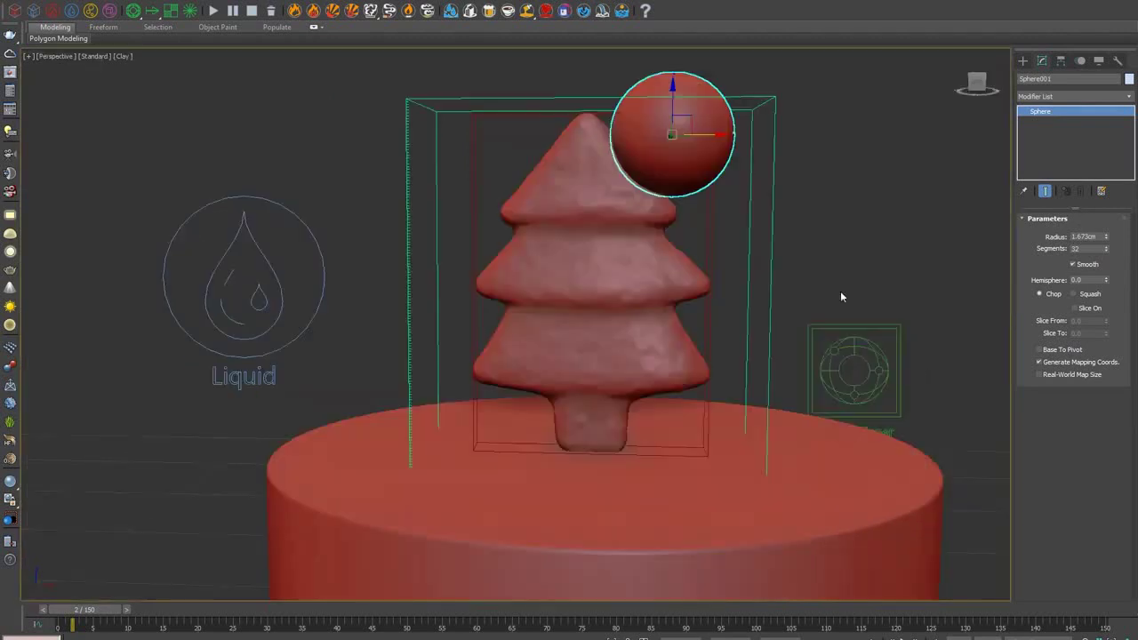
# - Set the sphere to Display as Box in its object properties
pyautogui.rightClick(697, 114)
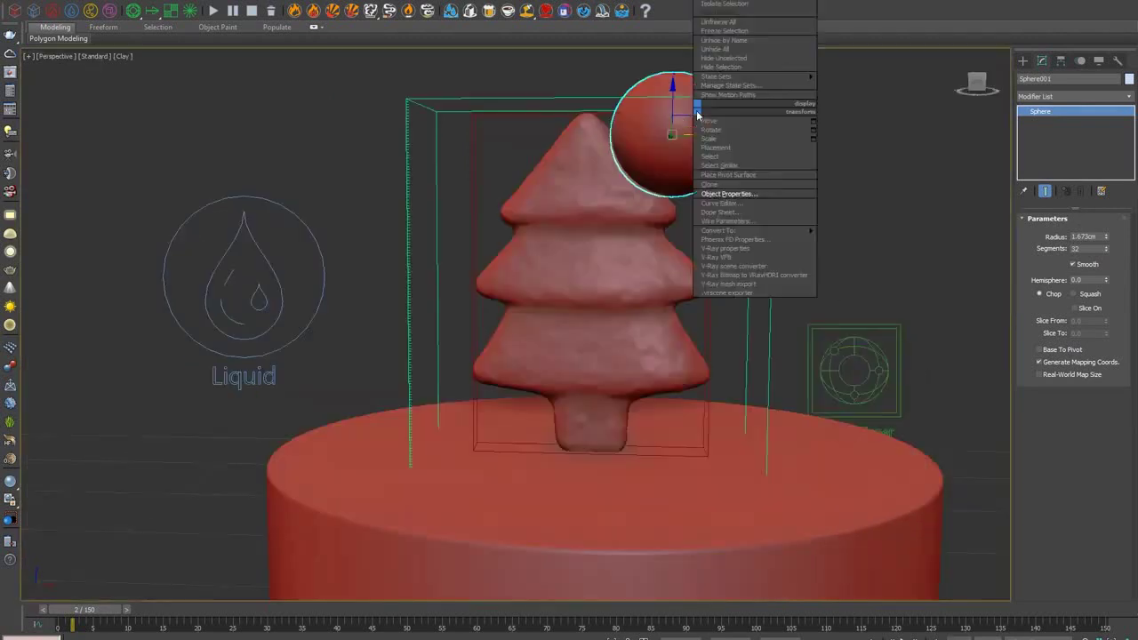
pyautogui.click(743, 194)
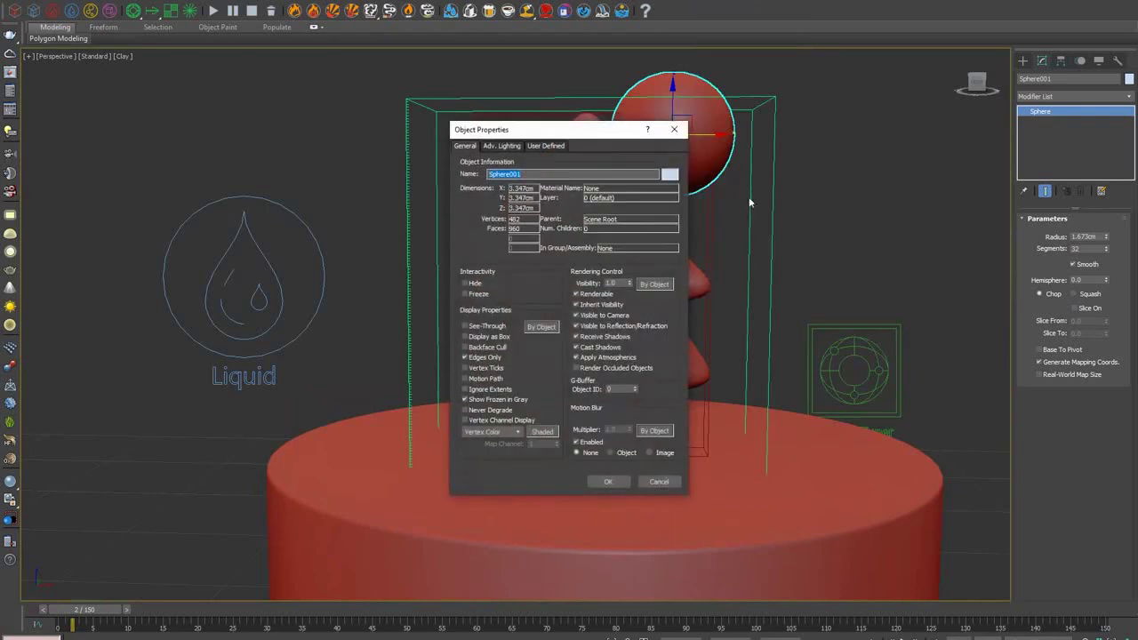
pyautogui.click(476, 337)
pyautogui.click(608, 481)
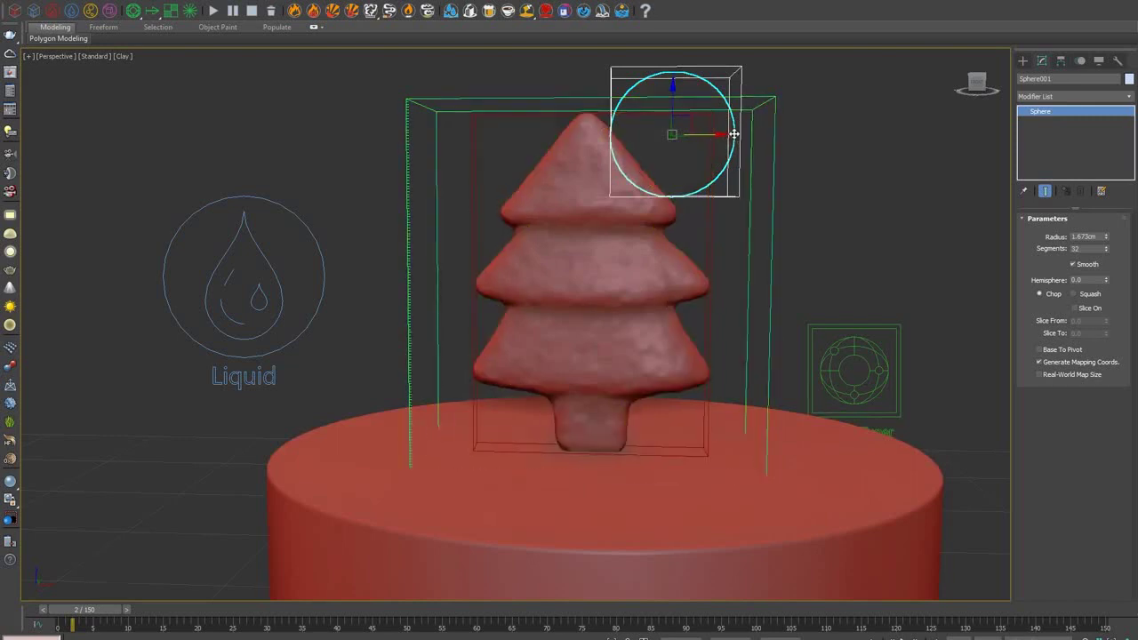
# - Turn off Solid Object for the sphere in its Phoenix FD properties
pyautogui.rightClick(733, 134)
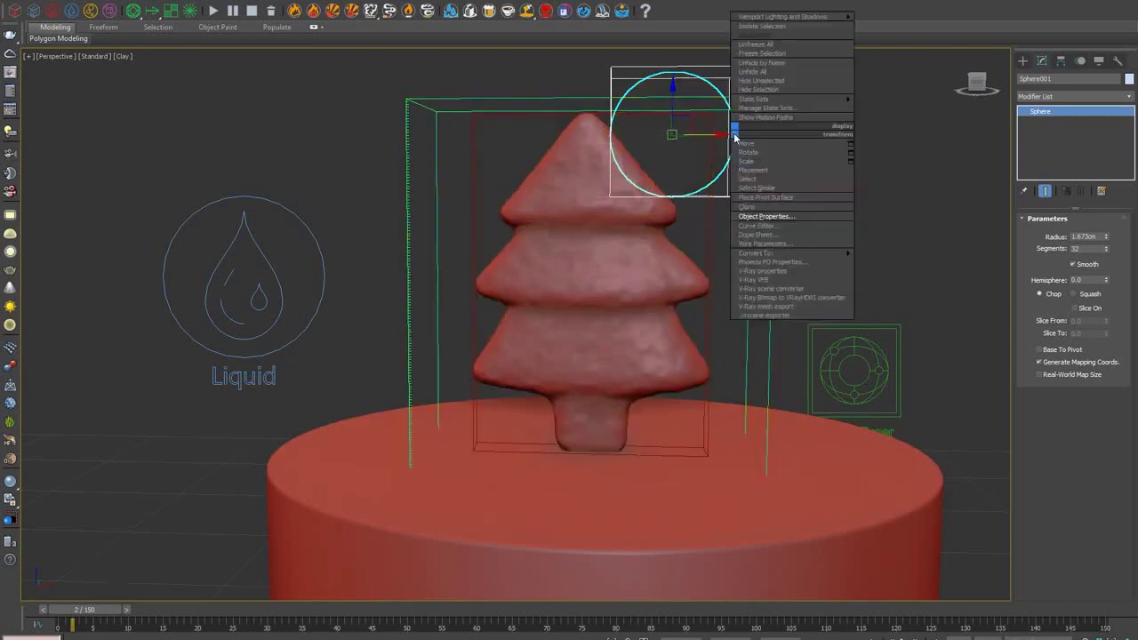
pyautogui.click(786, 262)
pyautogui.click(500, 220)
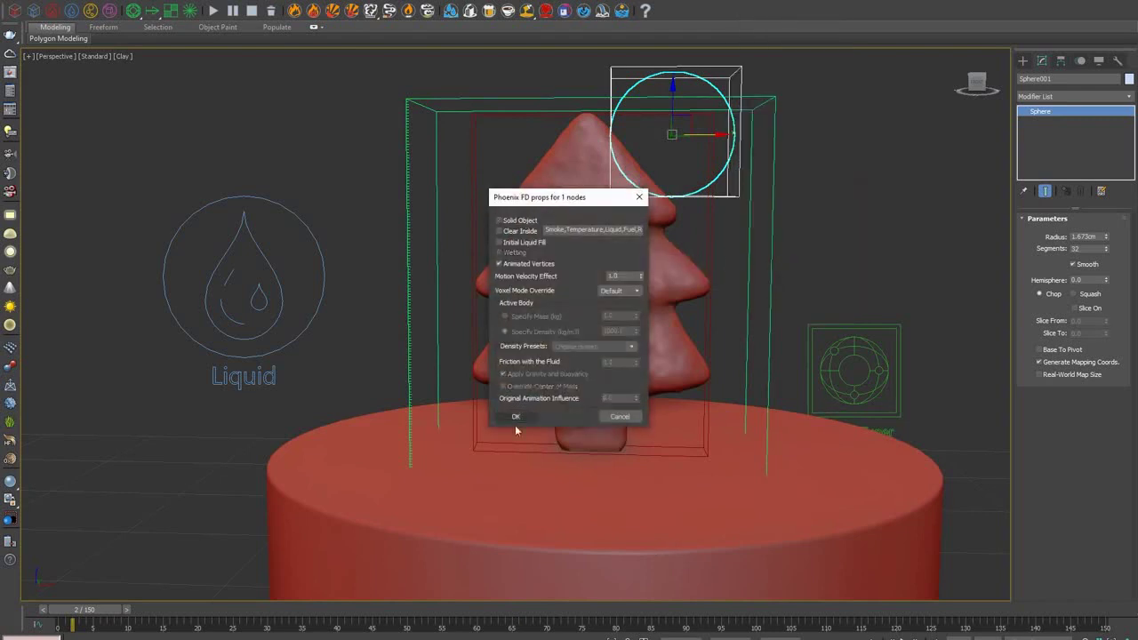
pyautogui.click(521, 421)
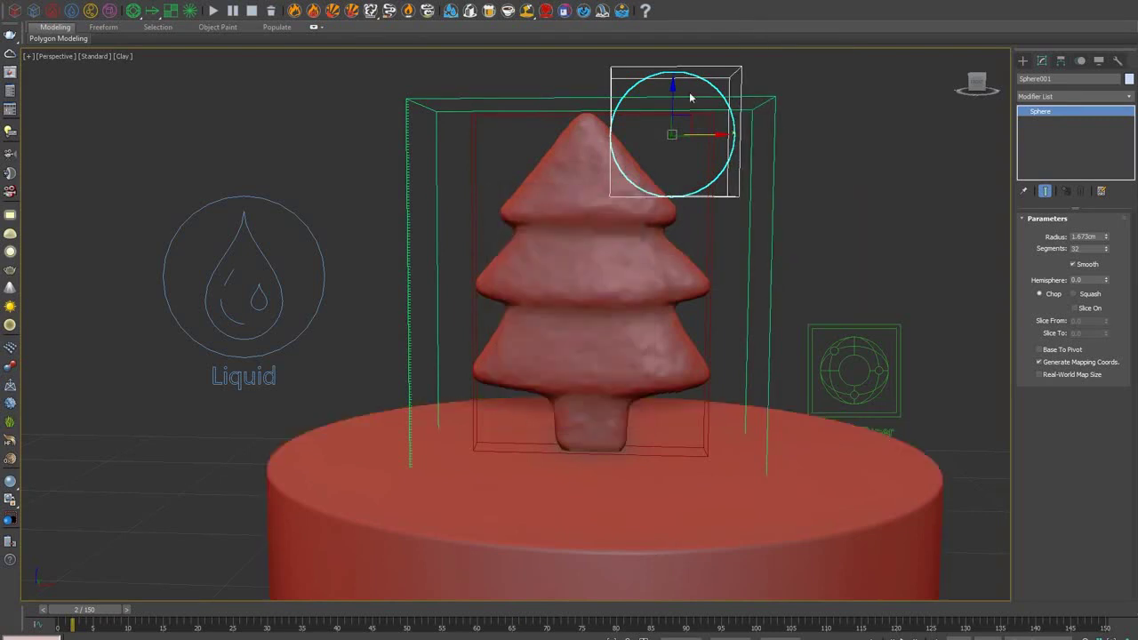
# - Replace the Age value in the Particle Tuner's condition with the distance to Sphere001
pyautogui.click(674, 205)
pyautogui.click(854, 348)
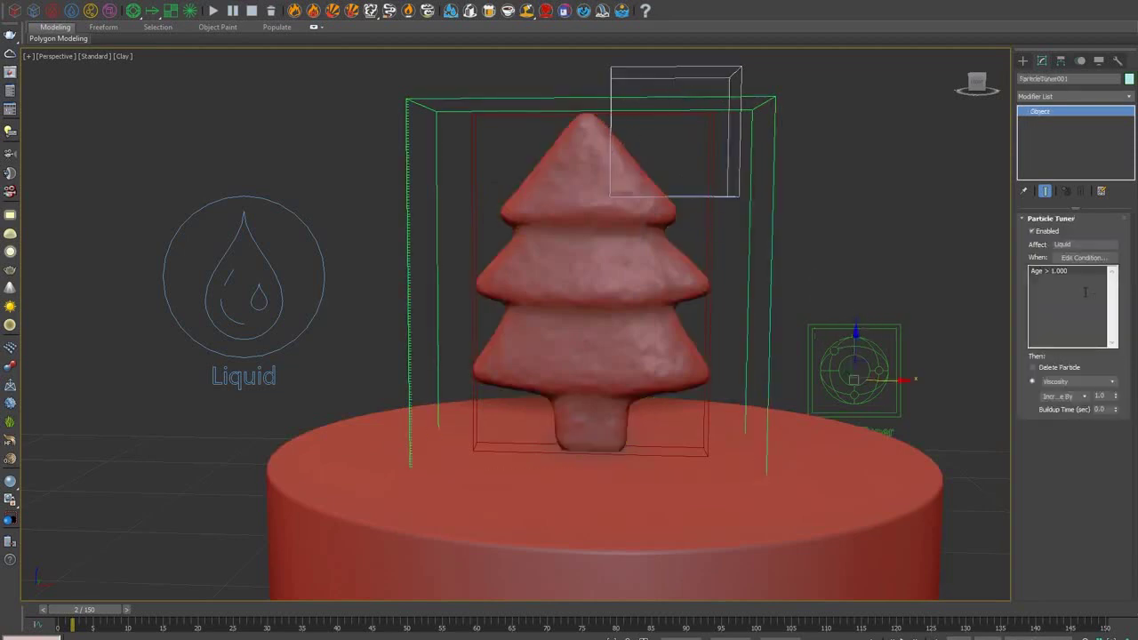
pyautogui.click(1093, 259)
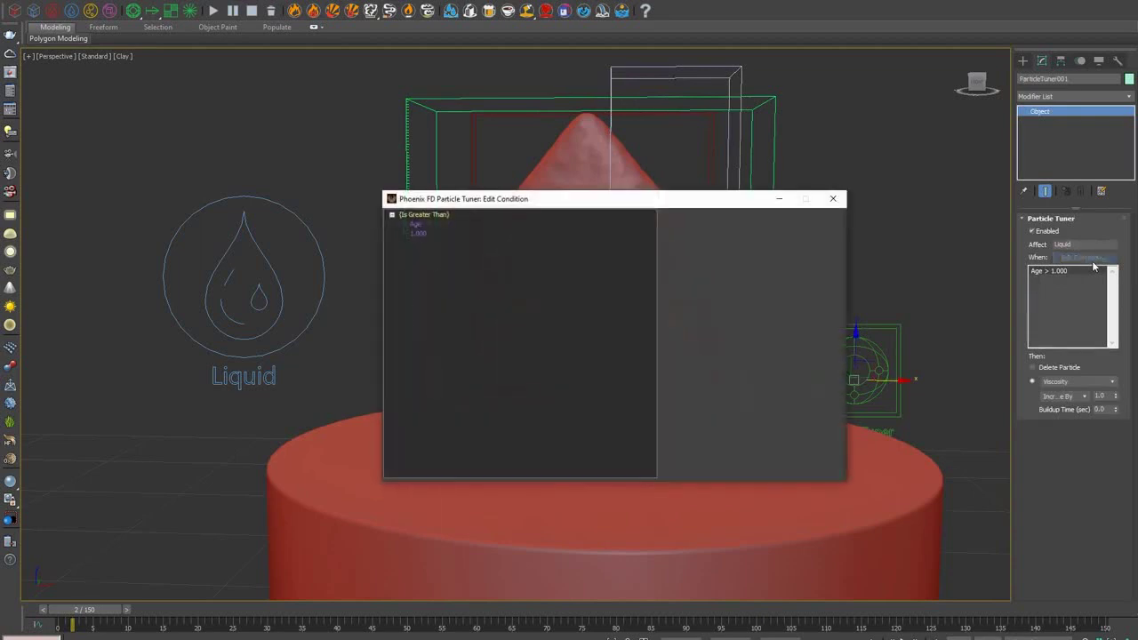
pyautogui.moveTo(630, 203); pyautogui.dragTo(763, 251)
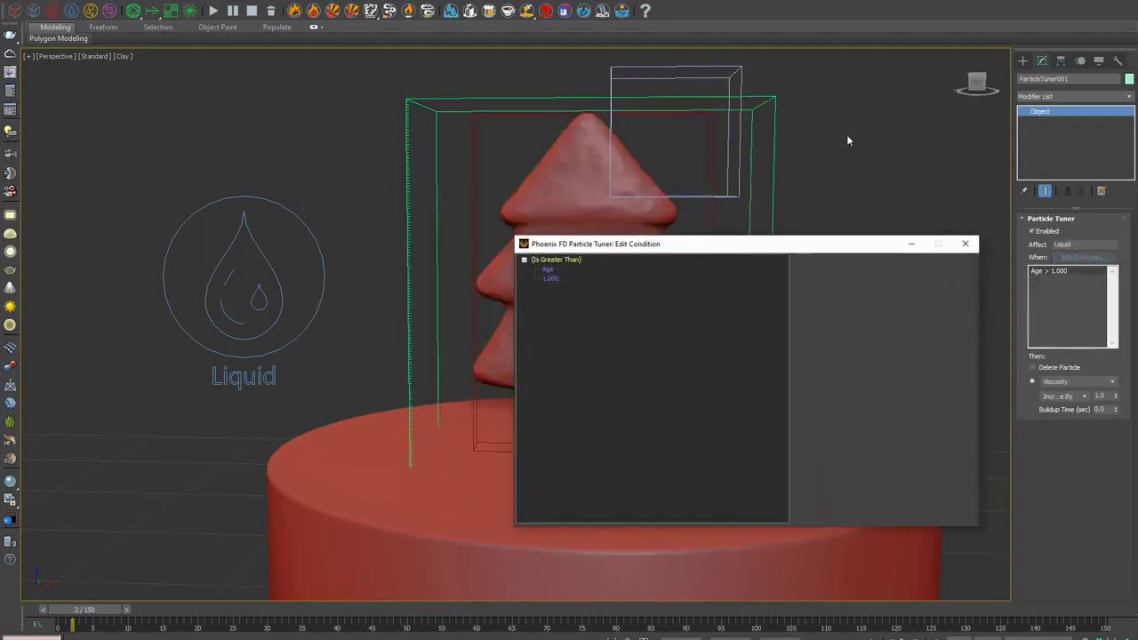
pyautogui.click(547, 269)
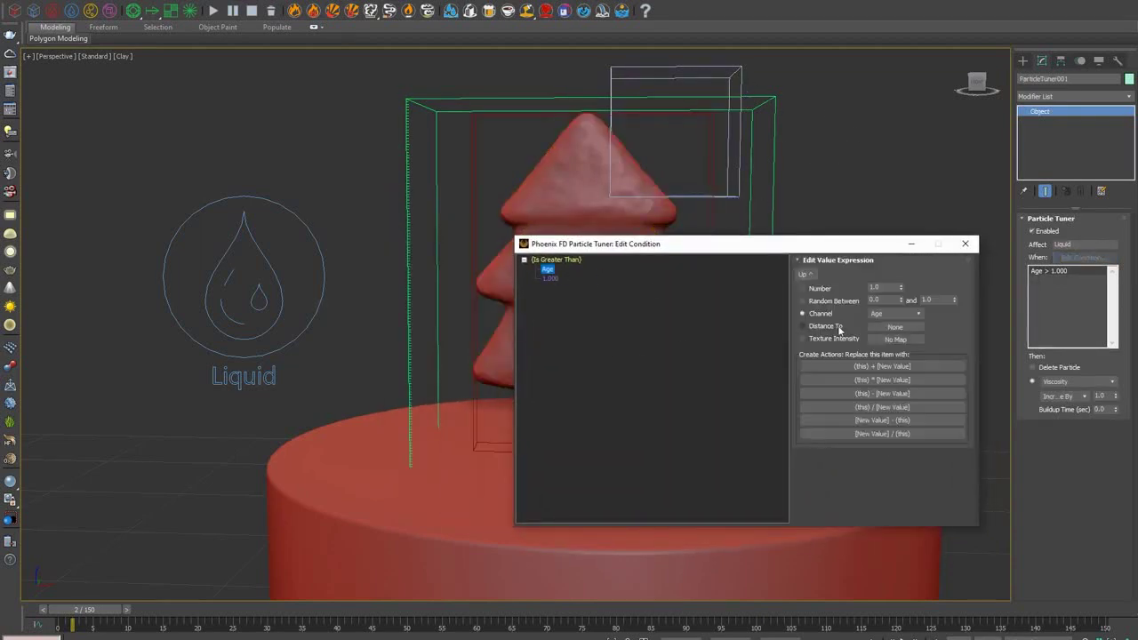
pyautogui.click(840, 327)
pyautogui.click(895, 327)
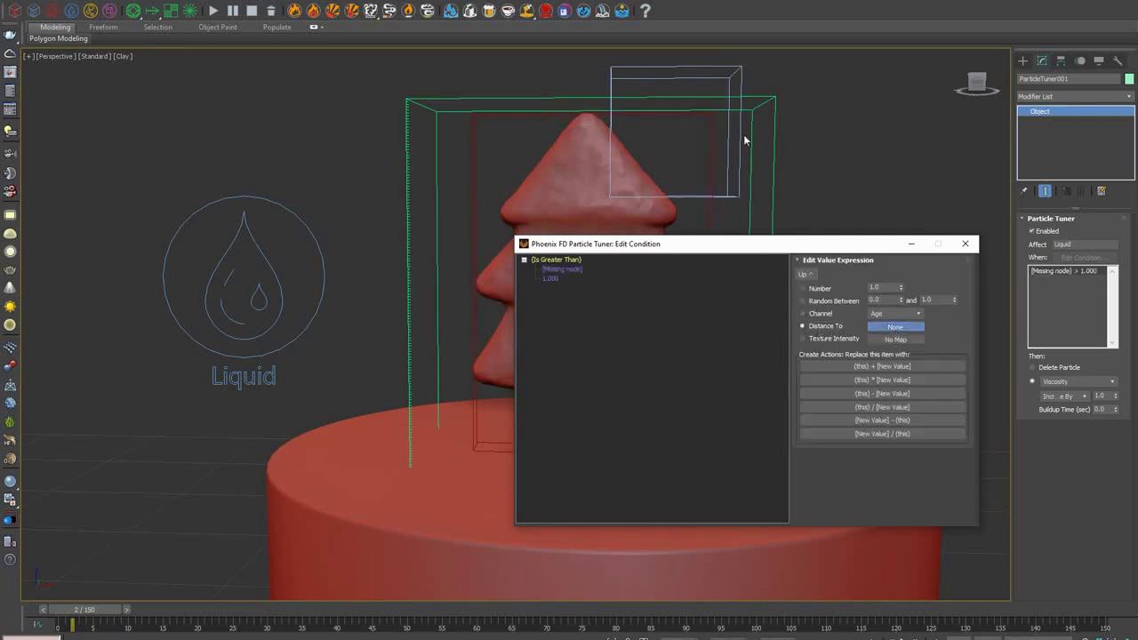
pyautogui.click(733, 86)
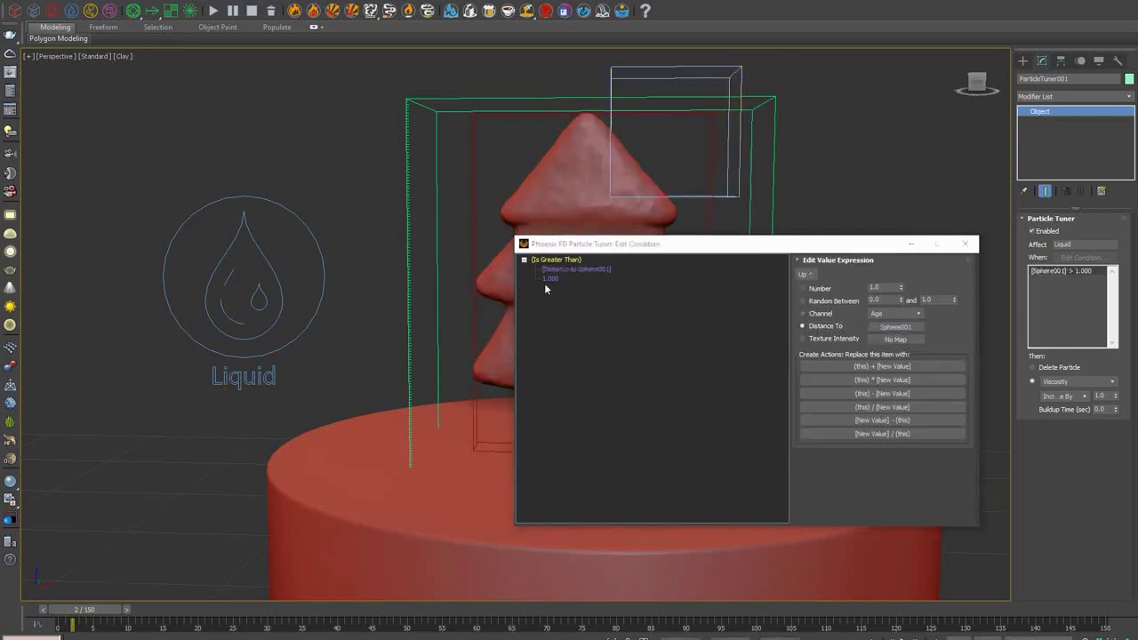
# - Set the tuner condition's comparison to Is Less Than with a threshold of 5
pyautogui.click(555, 259)
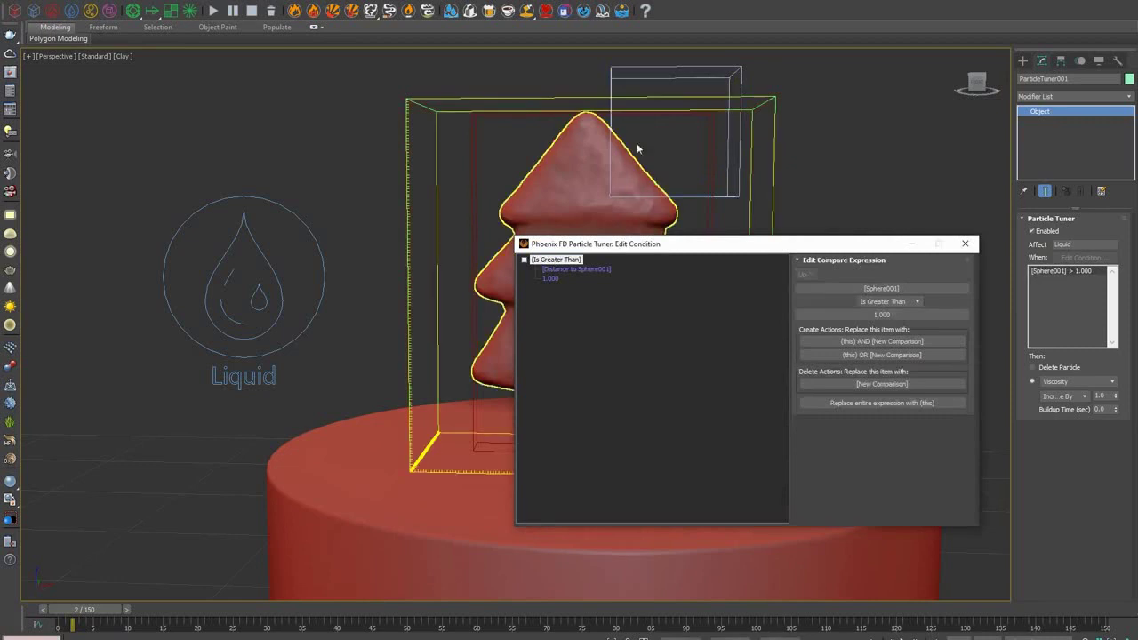
pyautogui.click(883, 303)
pyautogui.click(876, 320)
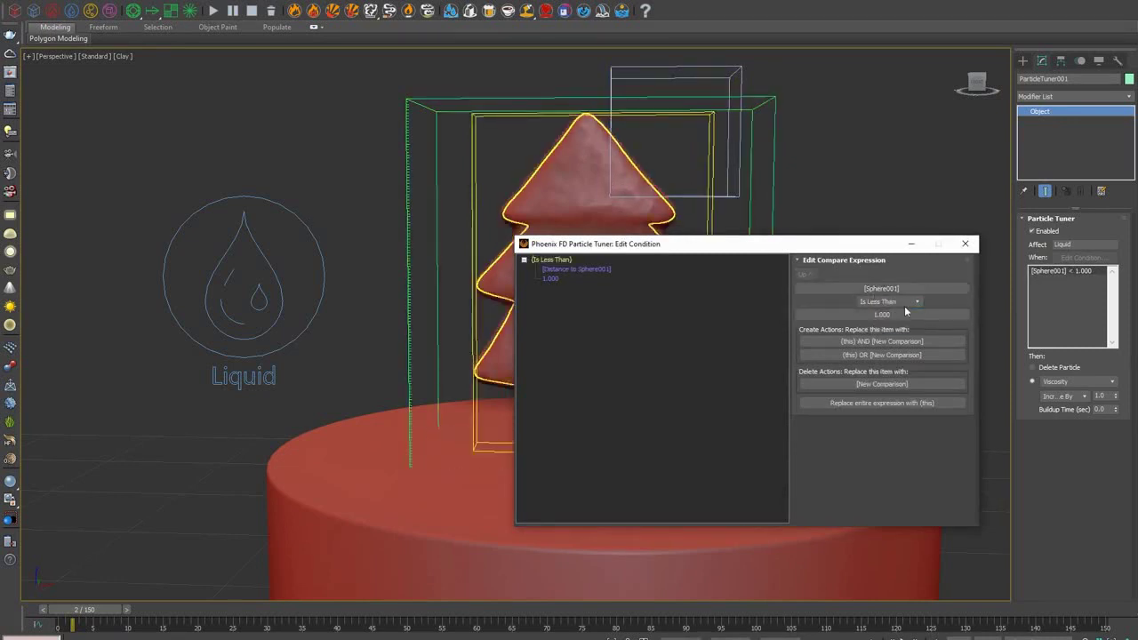
pyautogui.click(551, 278)
pyautogui.doubleClick(883, 287)
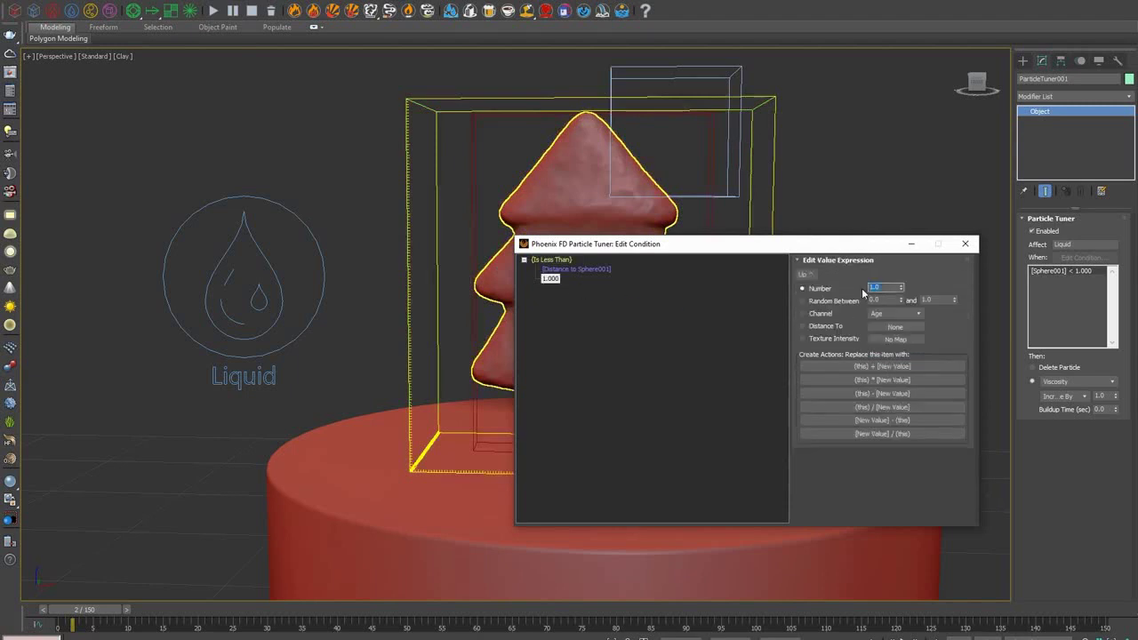
pyautogui.write('5')
pyautogui.press('Return')
pyautogui.click(966, 245)
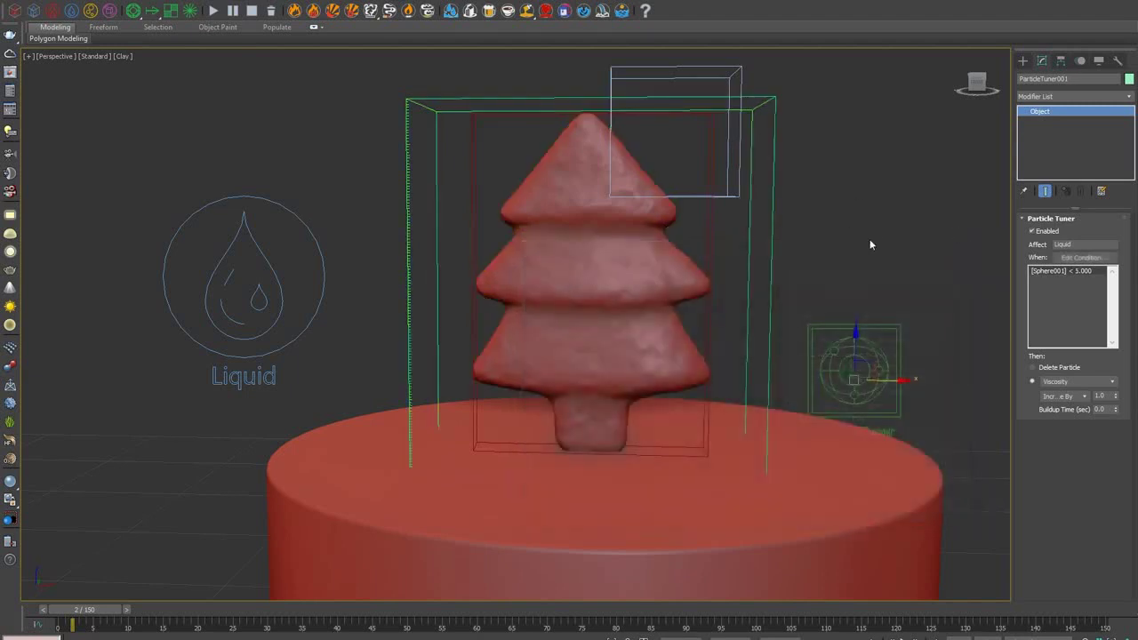
# - Make the Particle Tuner's viscosity action Set To 0.0
pyautogui.click(1070, 396)
pyautogui.click(1054, 422)
pyautogui.doubleClick(1100, 395)
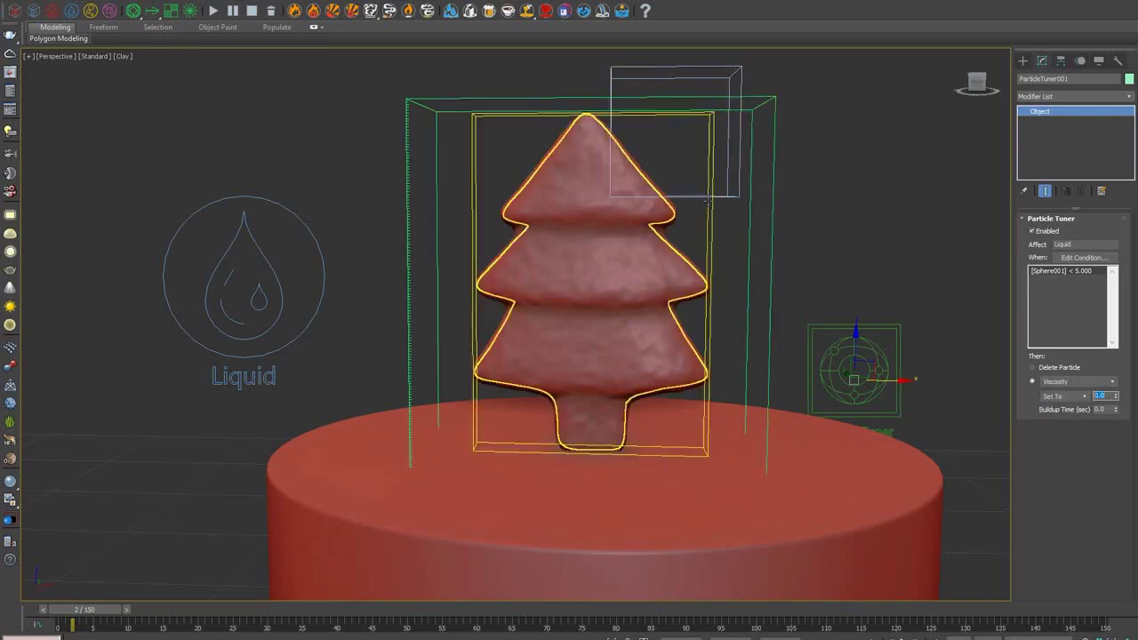
# - Shift the sphere along X clear of the tree and start the liquid simulation
pyautogui.click(700, 148)
pyautogui.moveTo(700, 148); pyautogui.dragTo(817, 145)
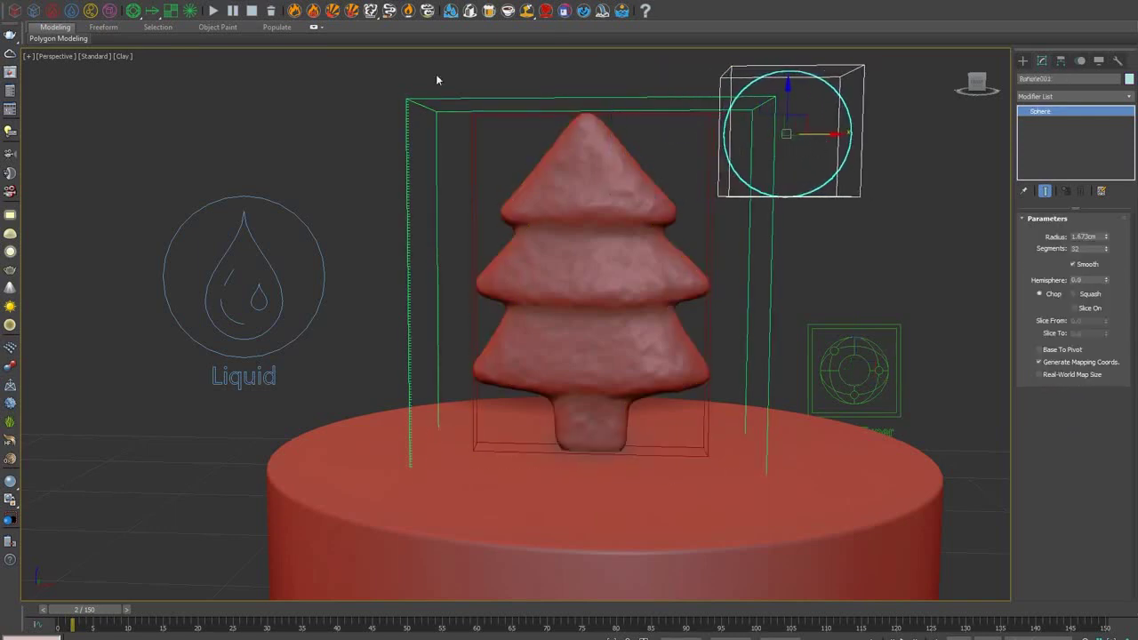
pyautogui.click(214, 10)
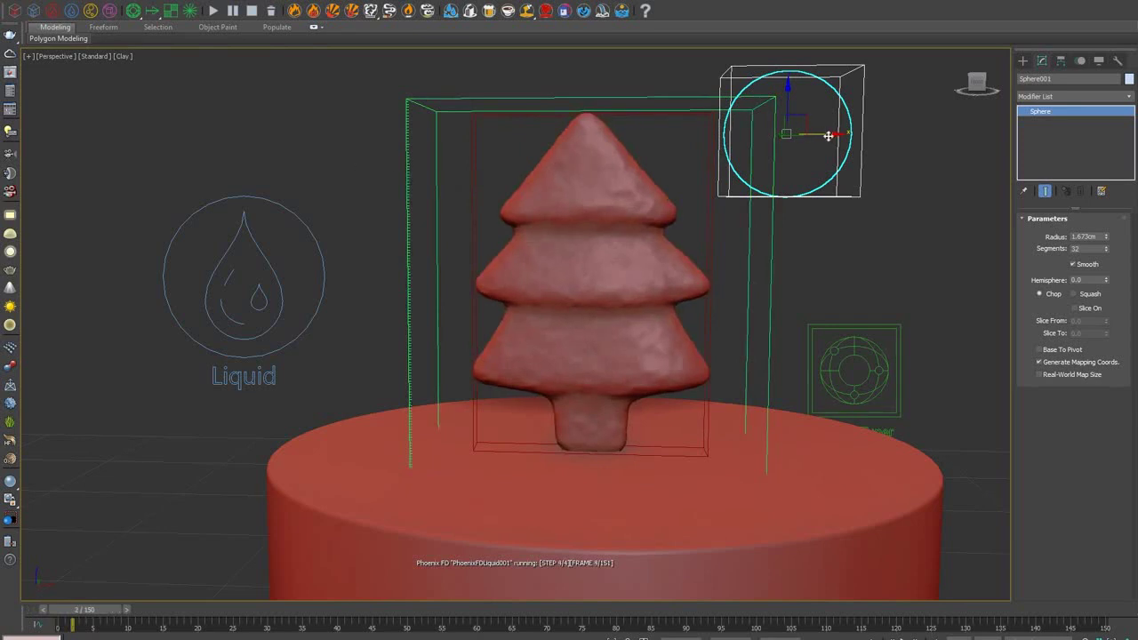
# - During the simulation, pass the sphere over the tree's upper right side, lower it, and bring it across to the left branches
pyautogui.moveTo(828, 135); pyautogui.dragTo(724, 160)
pyautogui.moveTo(680, 111); pyautogui.dragTo(684, 178)
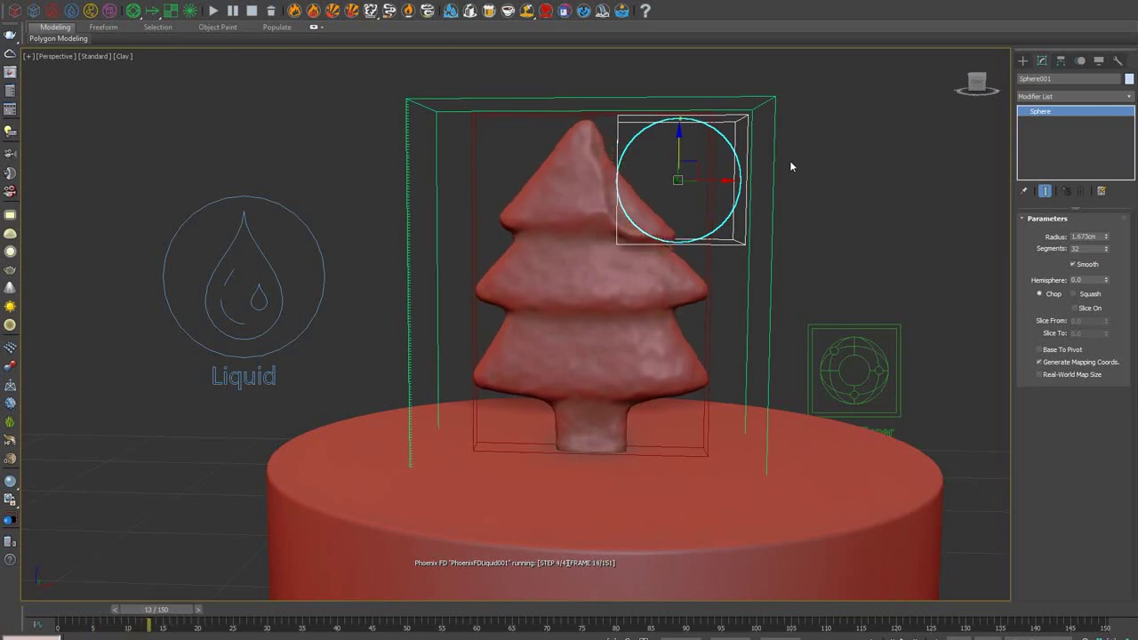
pyautogui.moveTo(679, 150); pyautogui.dragTo(483, 263)
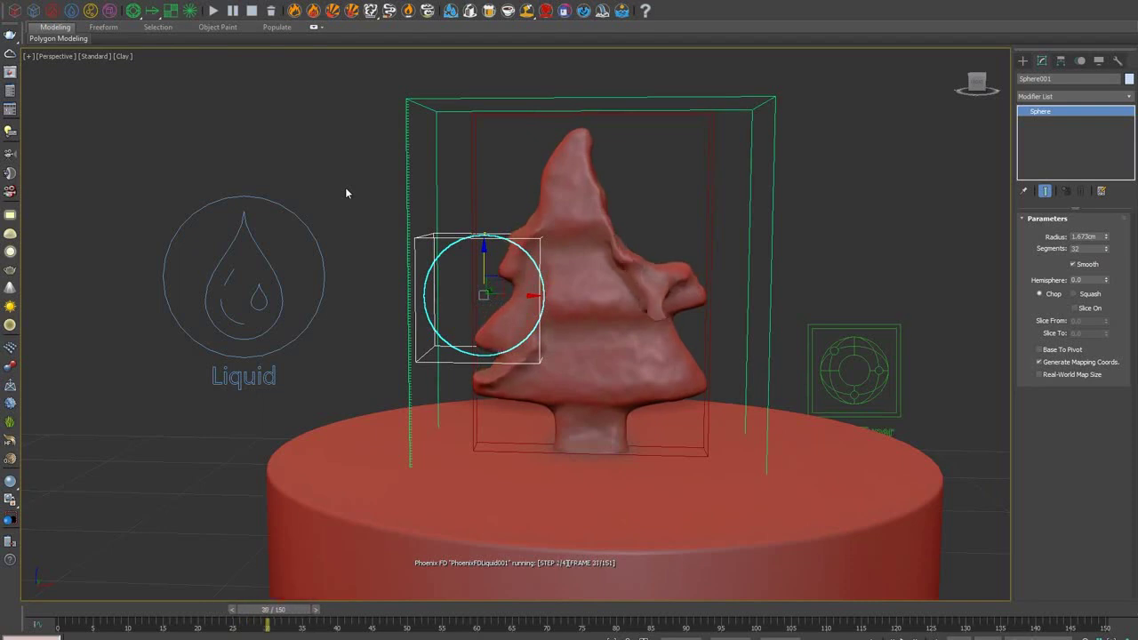
# - Stop the simulation and scrub the timeline through the cached frames to review the melting tree
pyautogui.click(251, 12)
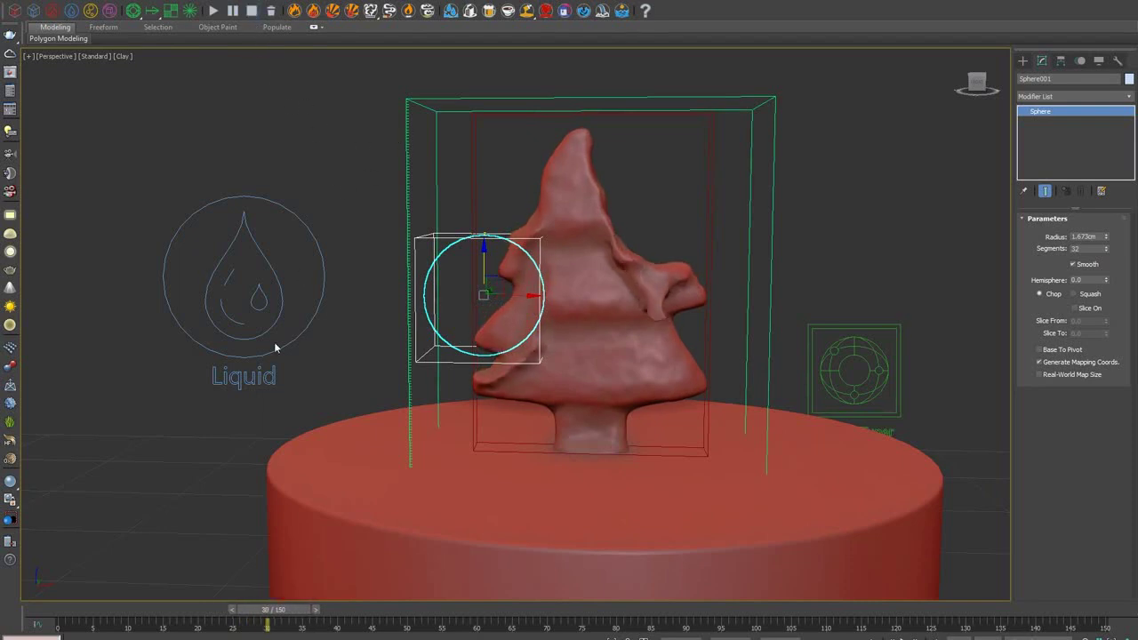
pyautogui.moveTo(293, 611); pyautogui.dragTo(216, 572)
pyautogui.moveTo(203, 611); pyautogui.dragTo(254, 610)
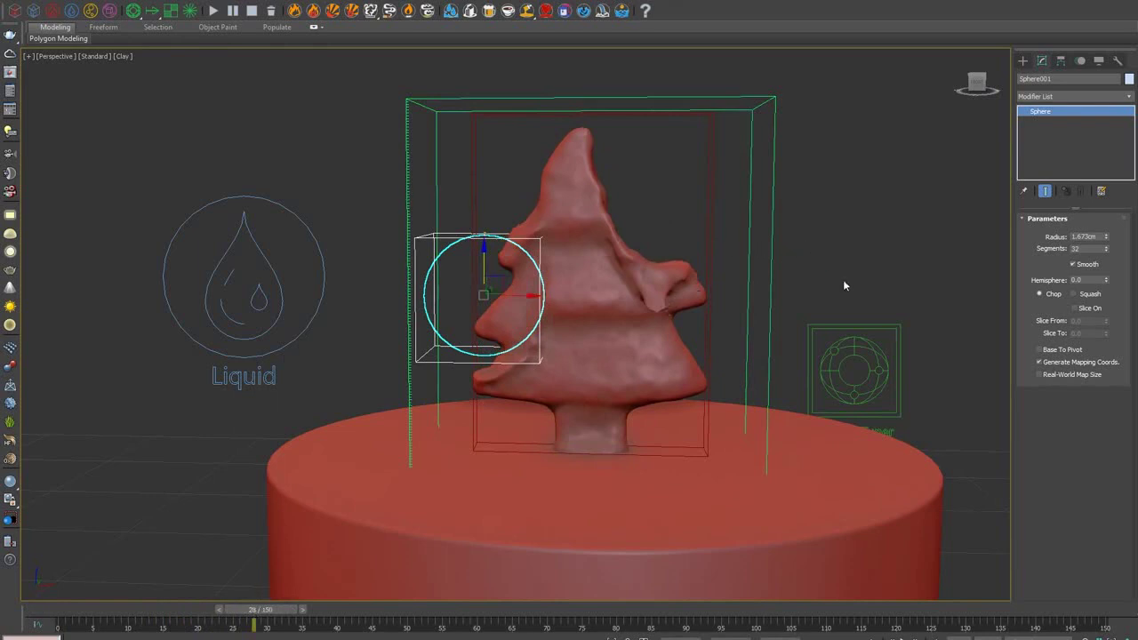
# - Clone the Particle Tuner as a single copy placed to its right along X
pyautogui.click(887, 380)
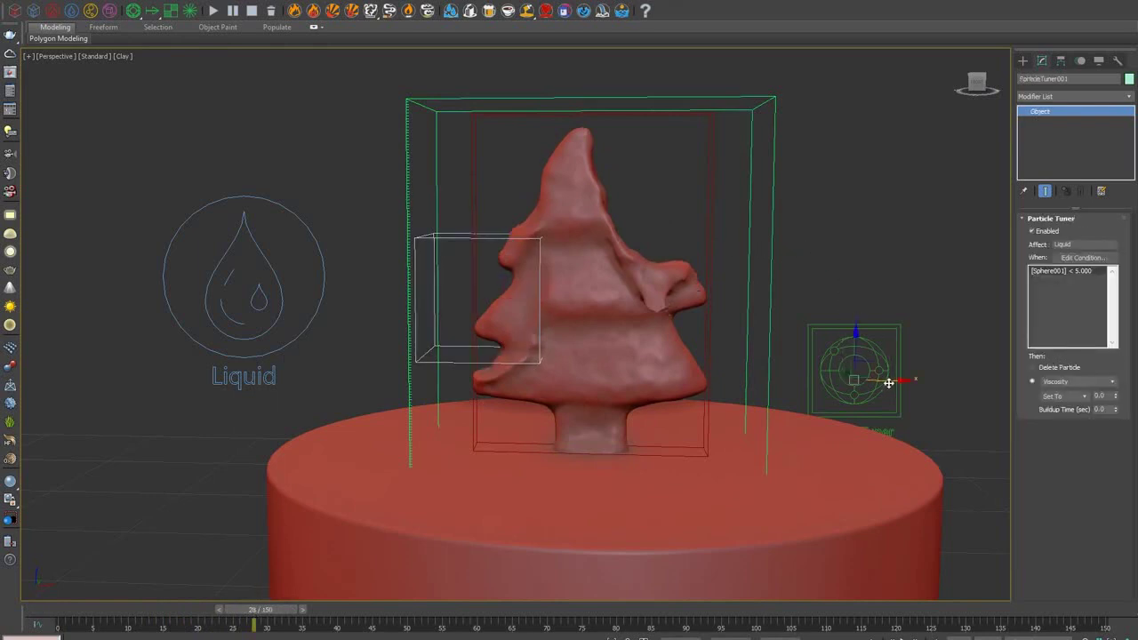
pyautogui.keyDown('shift'); pyautogui.moveTo(887, 380); pyautogui.dragTo(989, 379); pyautogui.keyUp('shift')
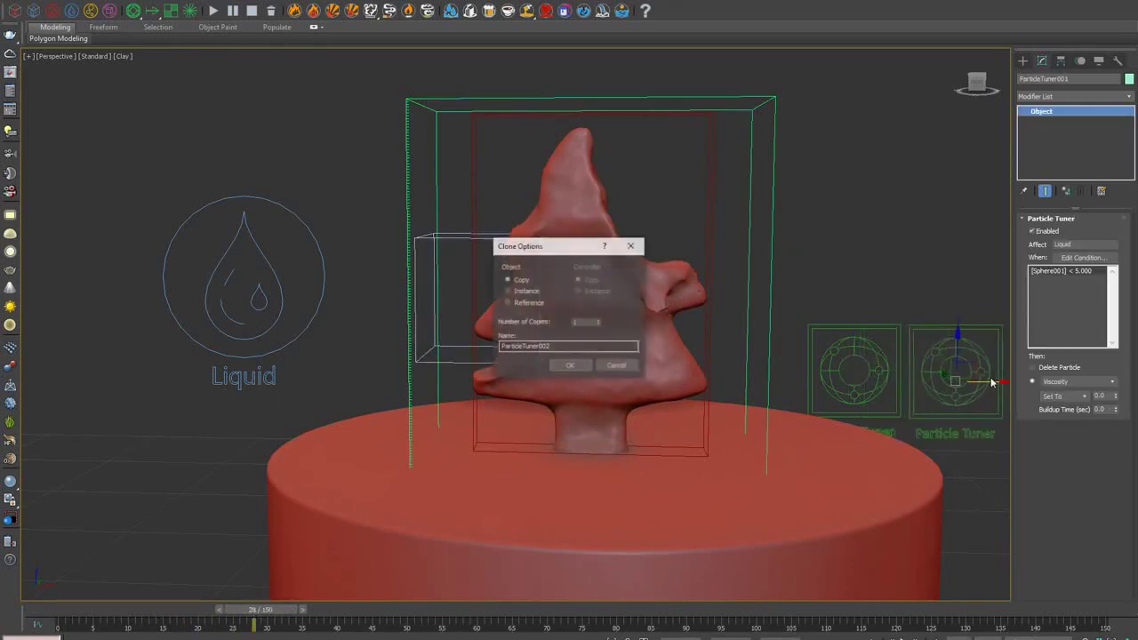
pyautogui.click(565, 364)
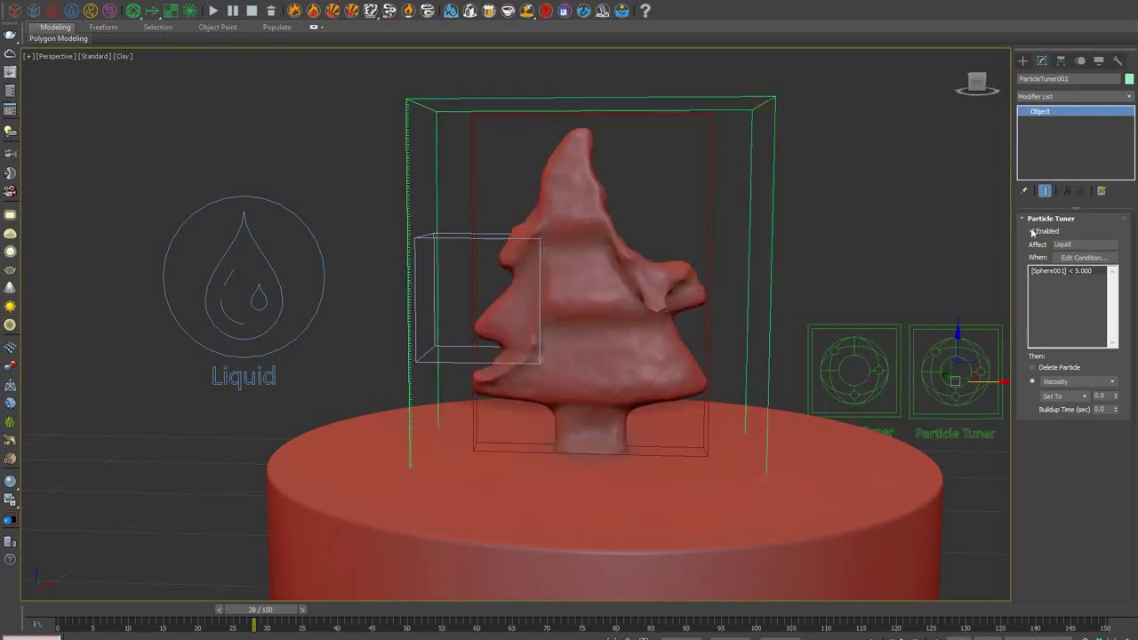
# - Change the copied tuner's condition to distance to Sphere001 Is Greater Than 10
pyautogui.click(1074, 258)
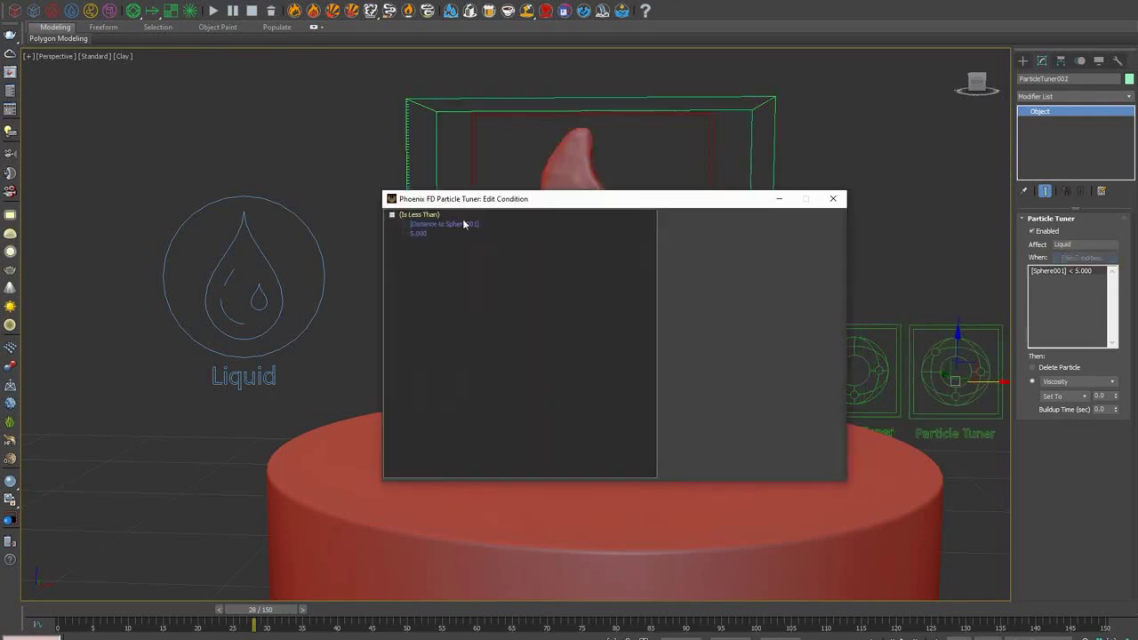
pyautogui.click(425, 215)
pyautogui.click(749, 257)
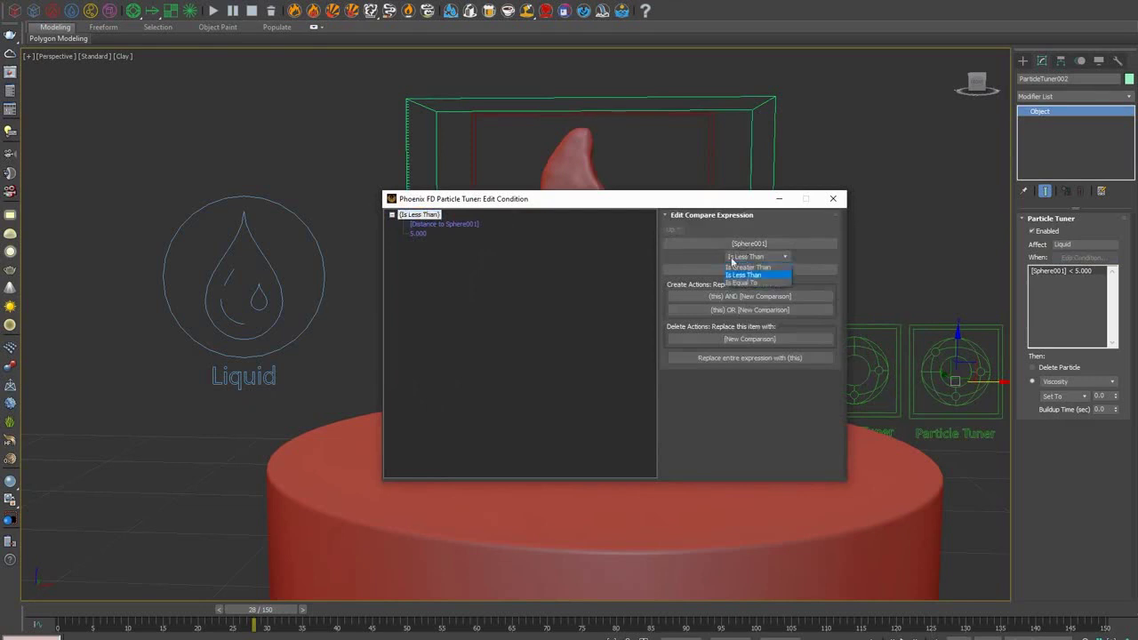
pyautogui.click(748, 267)
pyautogui.click(418, 232)
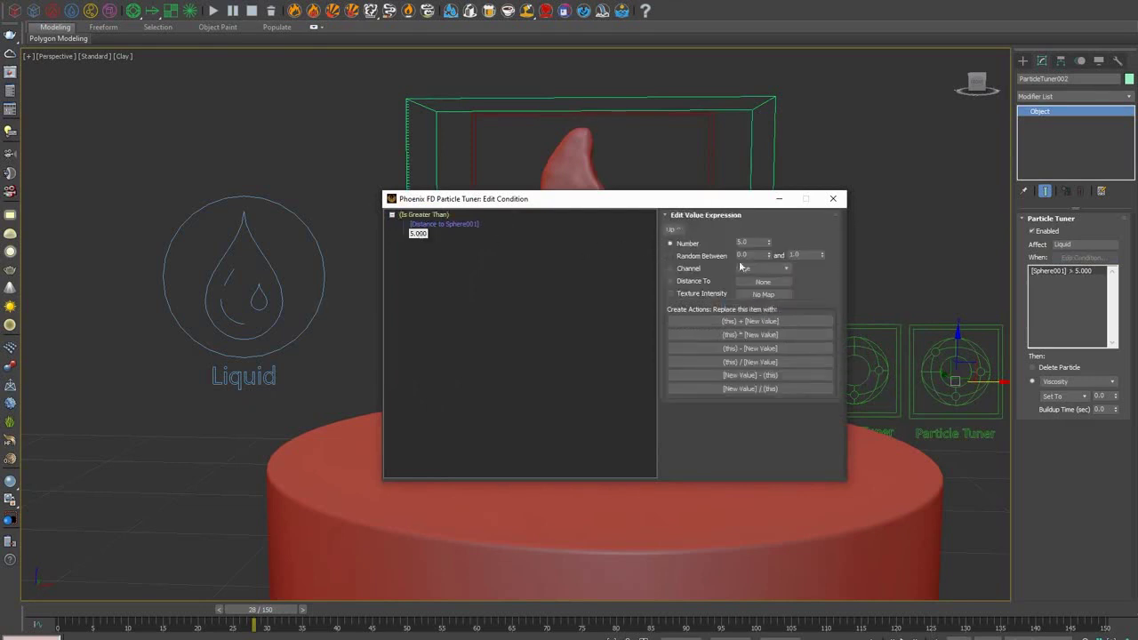
pyautogui.write('10')
pyautogui.press('Return')
pyautogui.click(832, 199)
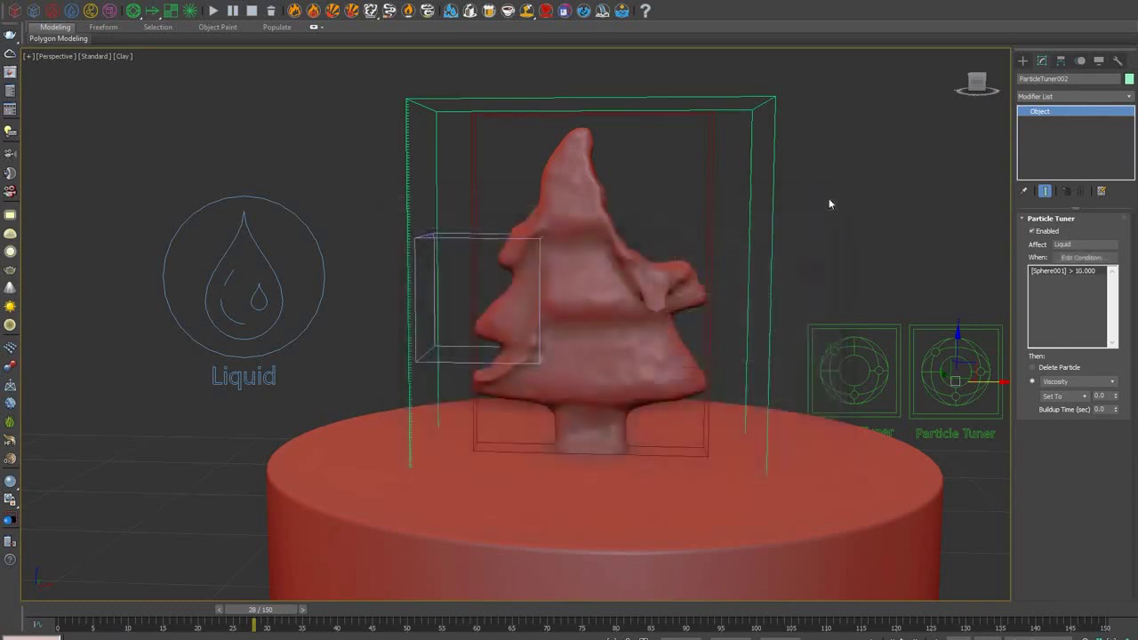
# - Set the copied tuner's viscosity to 1 with a buildup time of 0.5 seconds
pyautogui.moveTo(1106, 396); pyautogui.dragTo(1052, 392)
pyautogui.write('3')
pyautogui.press('Return')
pyautogui.write('1')
pyautogui.press('Return')
pyautogui.doubleClick(1102, 410)
pyautogui.write('0.5')
pyautogui.press('Return')
# - Move the sphere clear of the tree's right side and delete the liquid simulator's cache files
pyautogui.click(622, 293)
pyautogui.click(522, 292)
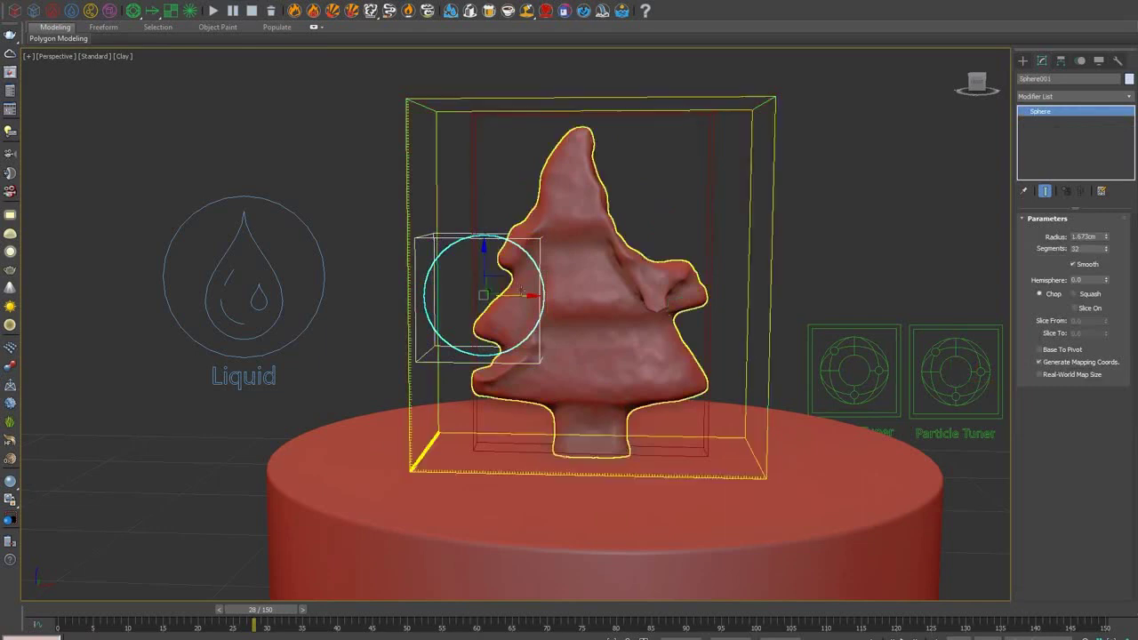
pyautogui.moveTo(522, 292); pyautogui.dragTo(881, 211)
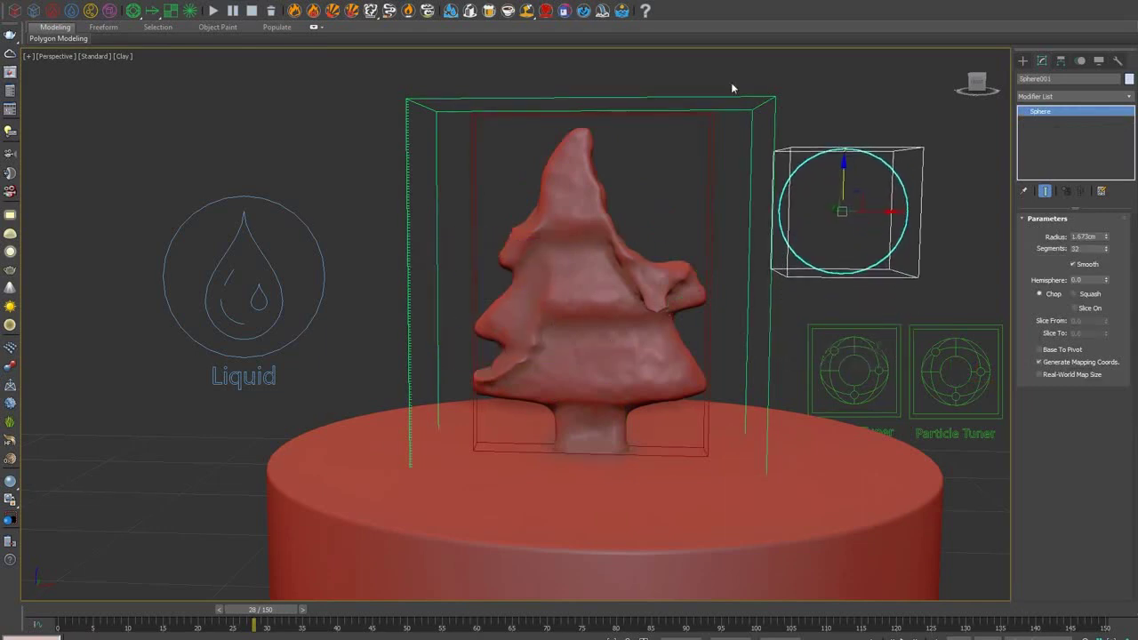
pyautogui.click(271, 11)
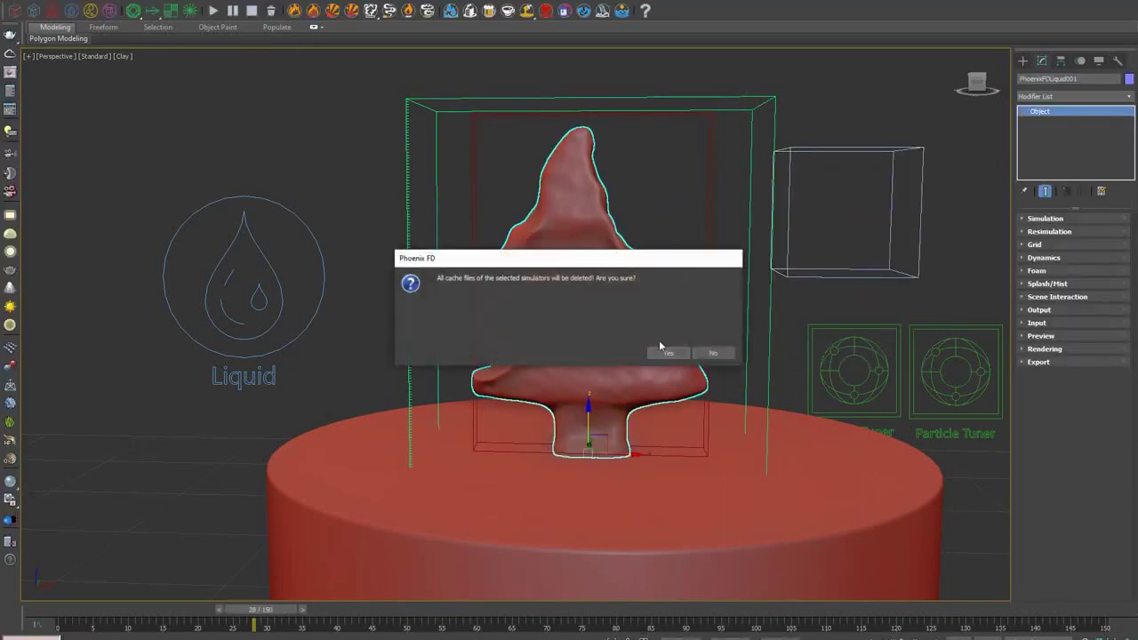
pyautogui.click(665, 353)
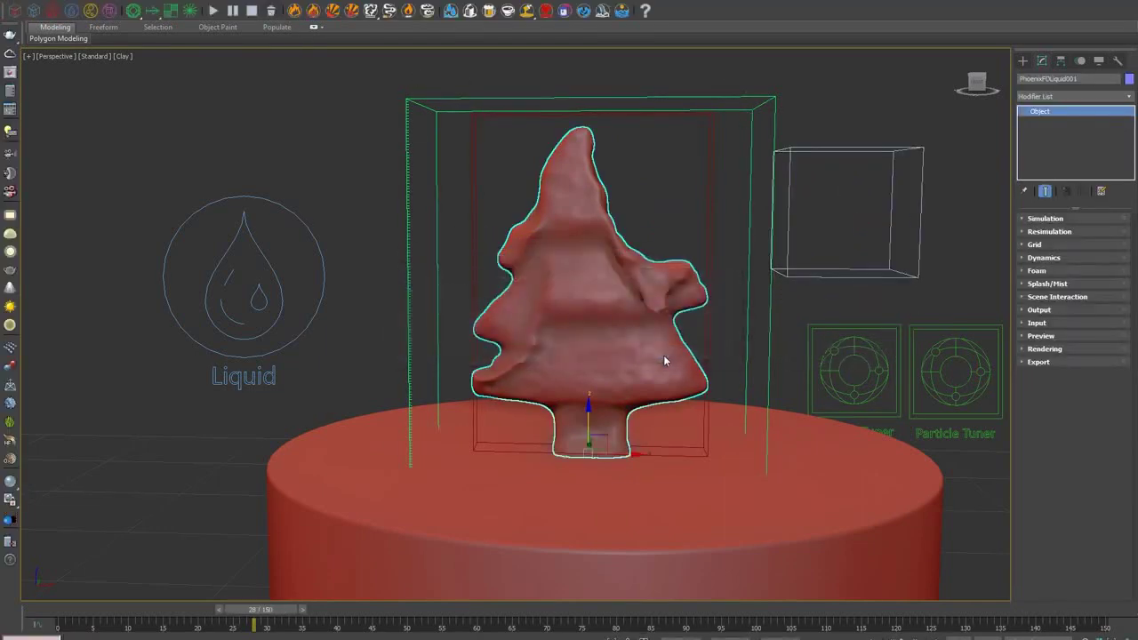
# - In the simulator's preview settings, turn off Show Mesh, enable Particle Preview, and scale the liquid particle color by Viscosity
pyautogui.click(1042, 336)
pyautogui.scroll(-3, 1106, 262)
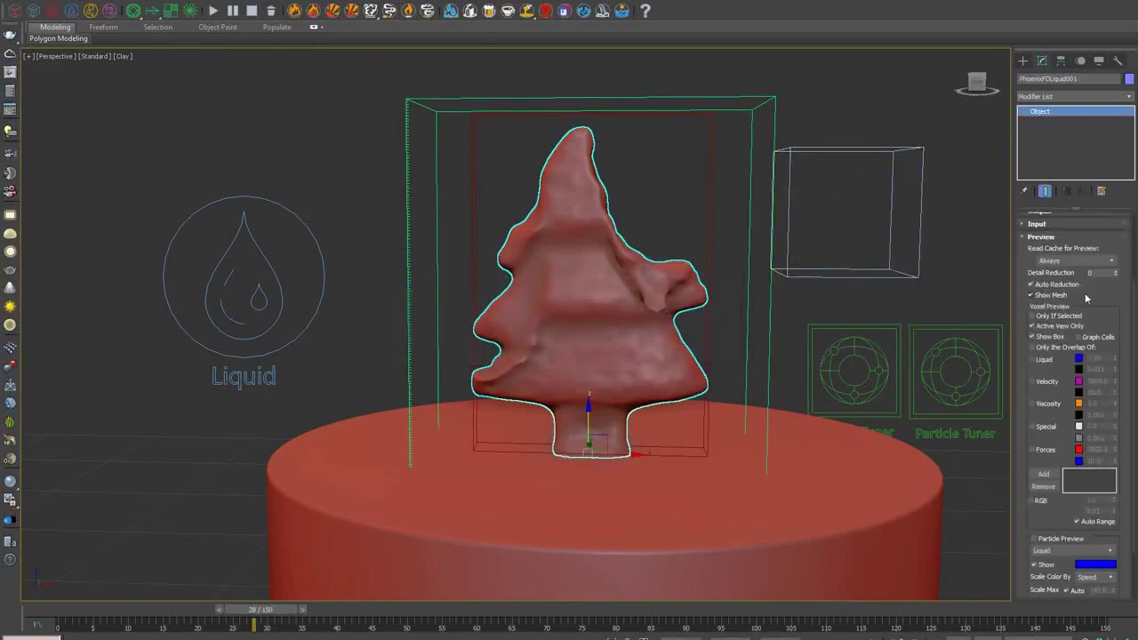
pyautogui.click(1058, 295)
pyautogui.scroll(-1, 1091, 275)
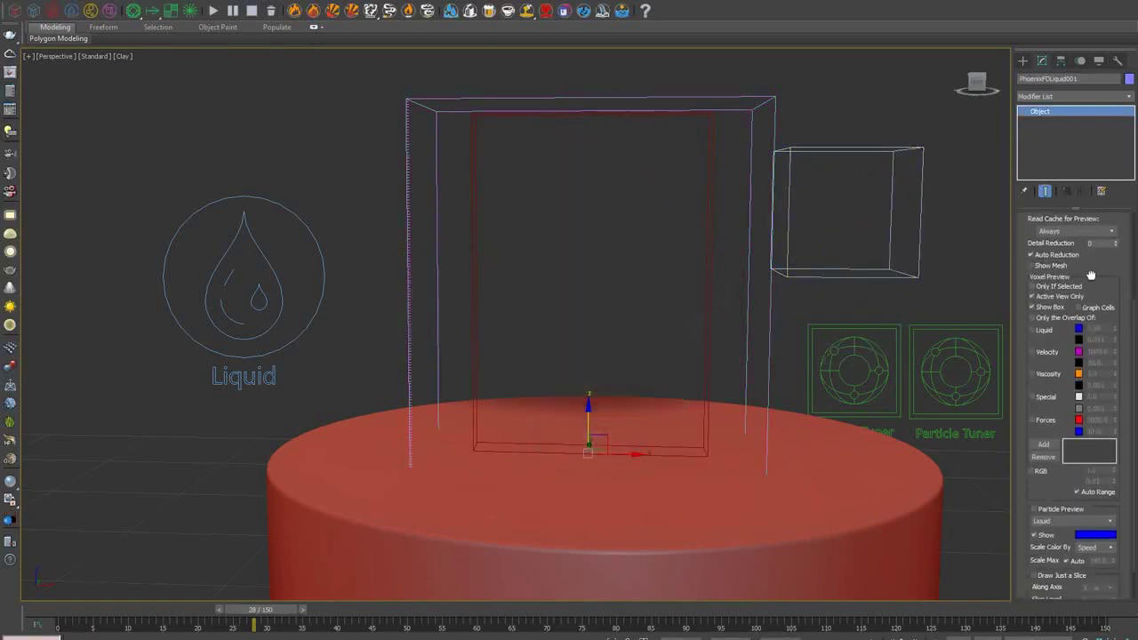
pyautogui.scroll(-1, 1091, 275)
pyautogui.click(1052, 483)
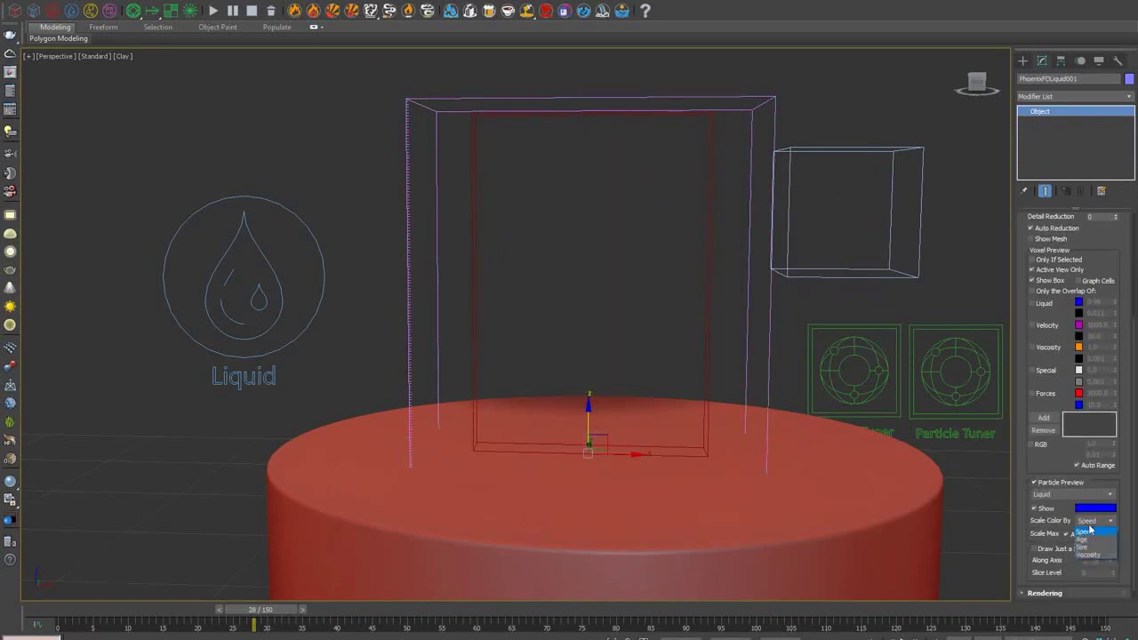
pyautogui.click(1090, 555)
pyautogui.moveTo(1117, 259); pyautogui.dragTo(1108, 308)
# - Run the simulation while moving the sphere over the tree's upper right, across to its upper left, and down to its lower left
pyautogui.click(213, 11)
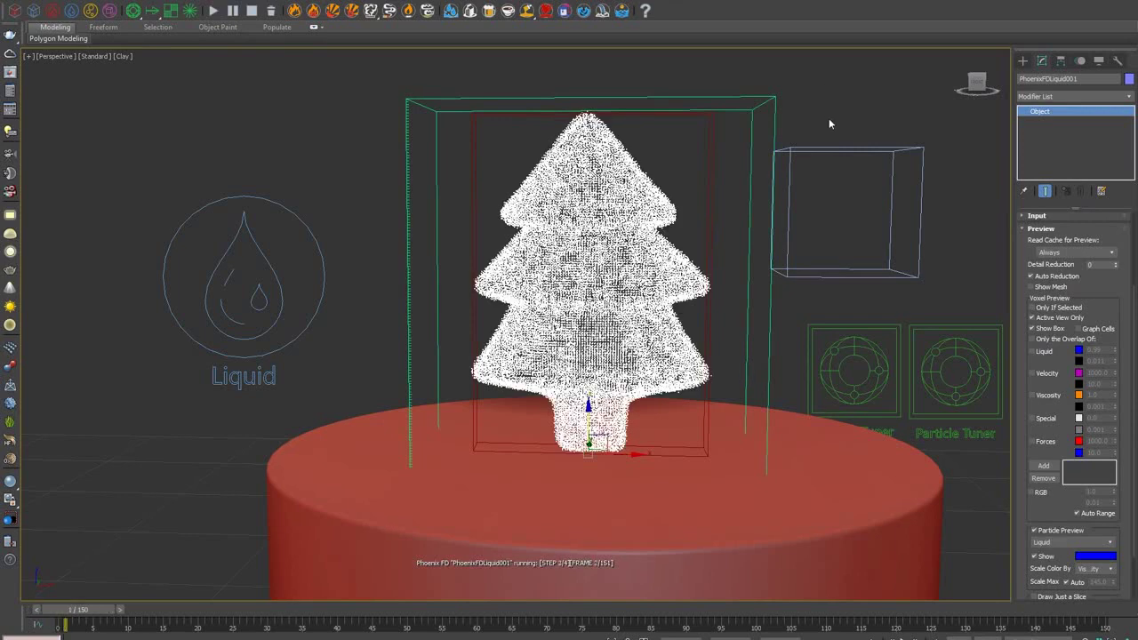
pyautogui.click(841, 177)
pyautogui.moveTo(879, 214); pyautogui.dragTo(719, 214)
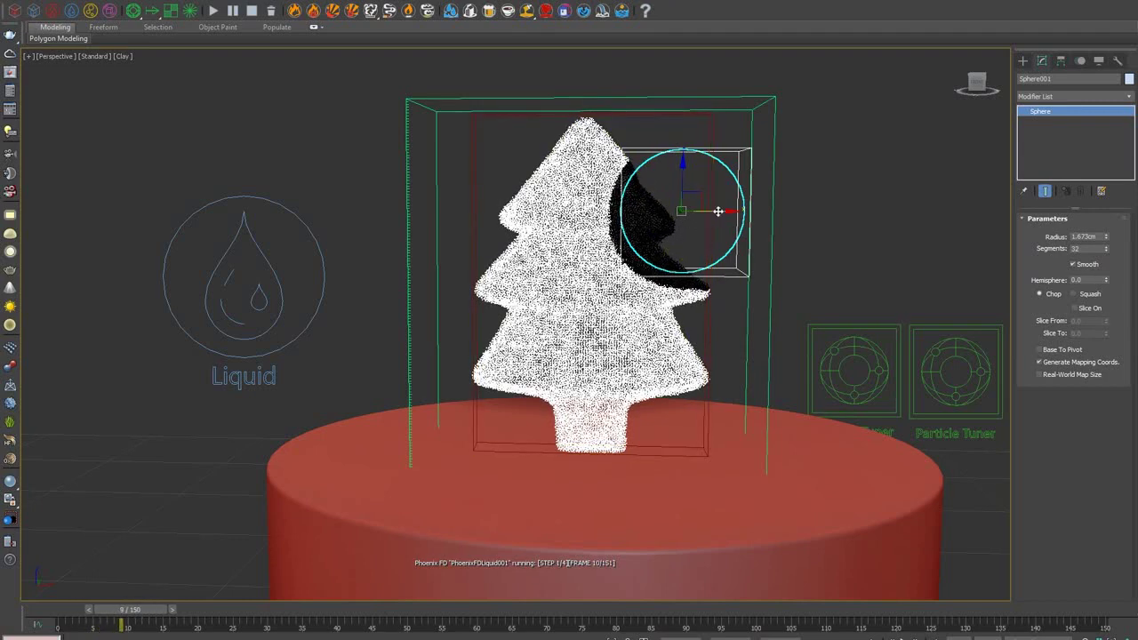
pyautogui.moveTo(718, 211); pyautogui.dragTo(546, 222)
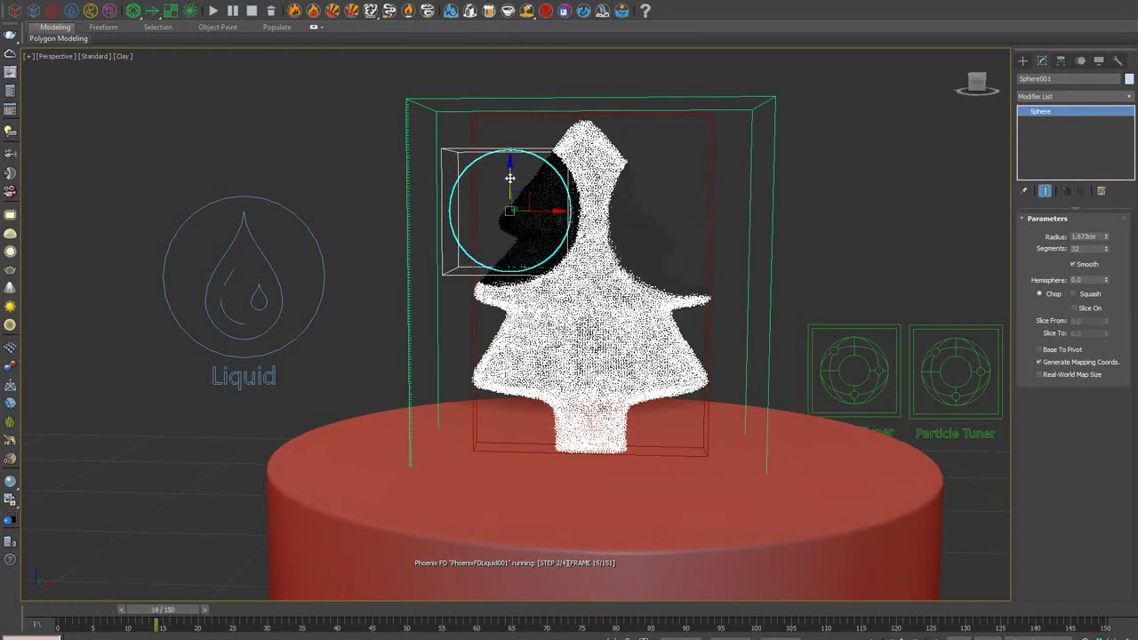
pyautogui.moveTo(510, 178); pyautogui.dragTo(484, 320)
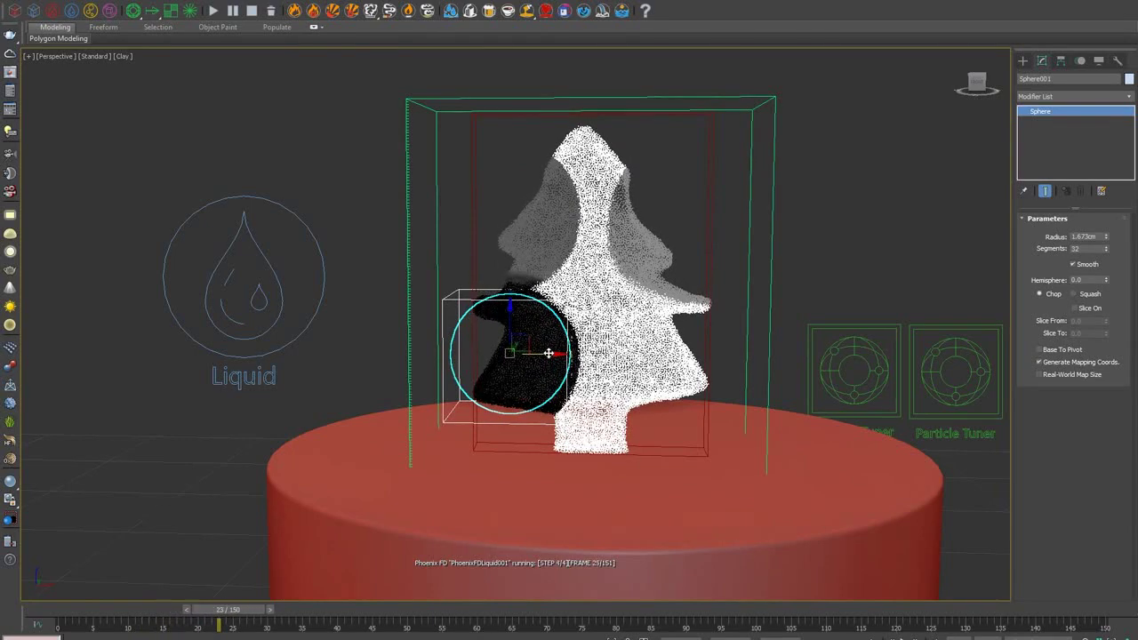
# - Move the sphere clear of the tree's left side, stop the simulation and return the timeline to frame 30
pyautogui.moveTo(548, 353); pyautogui.dragTo(404, 353)
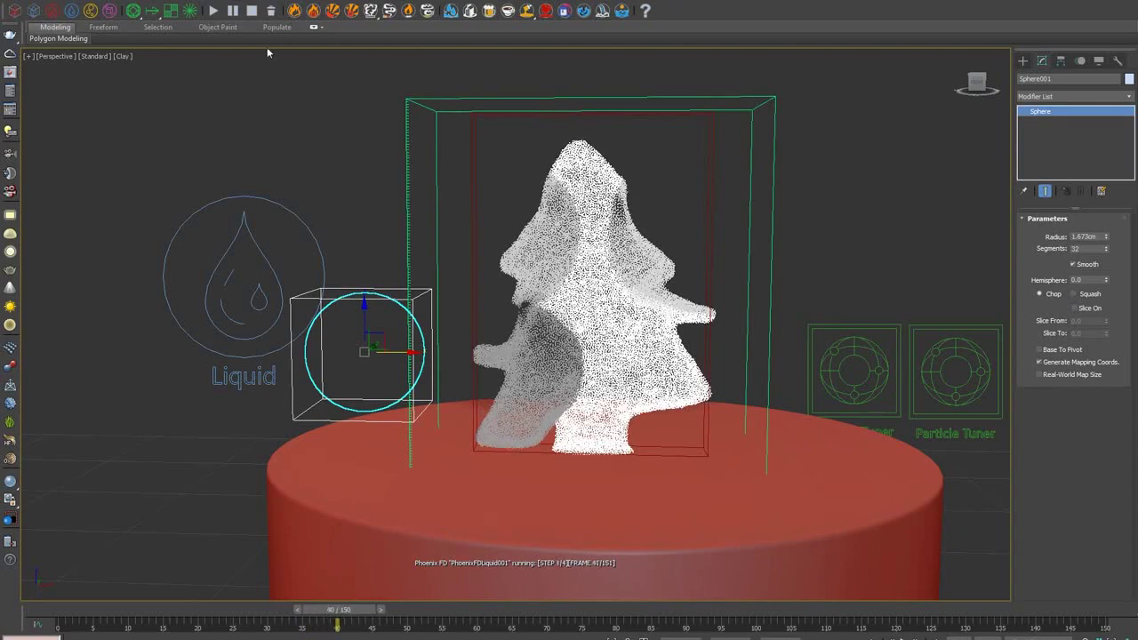
pyautogui.click(250, 13)
pyautogui.moveTo(359, 613); pyautogui.dragTo(265, 605)
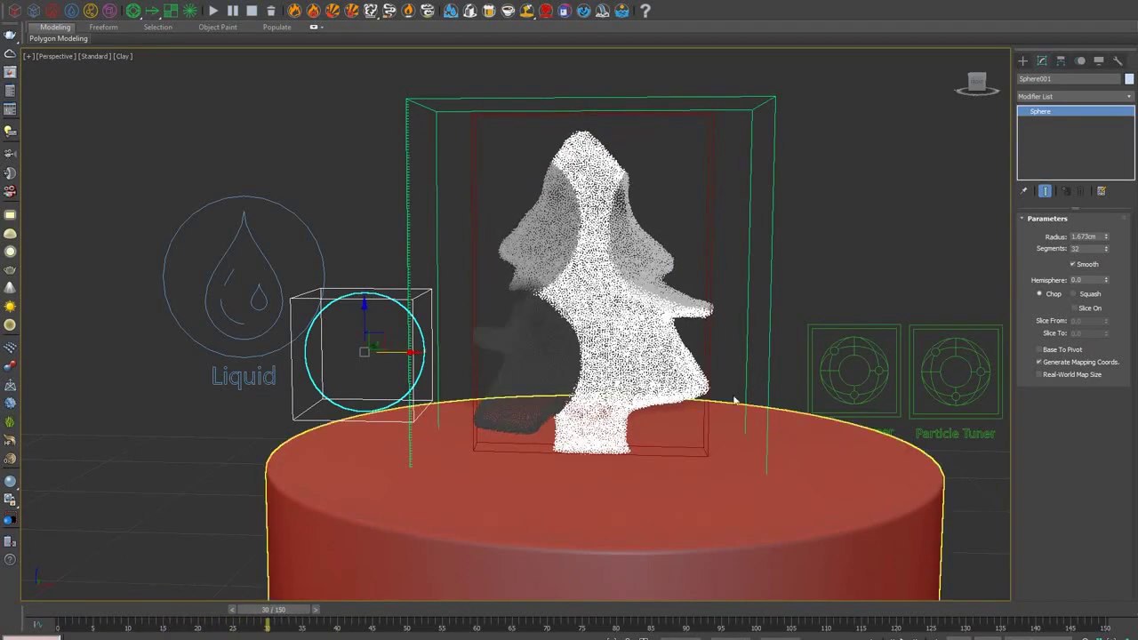
# - Delete the second Particle Tuner, which restores viscosity away from the sphere
pyautogui.click(953, 374)
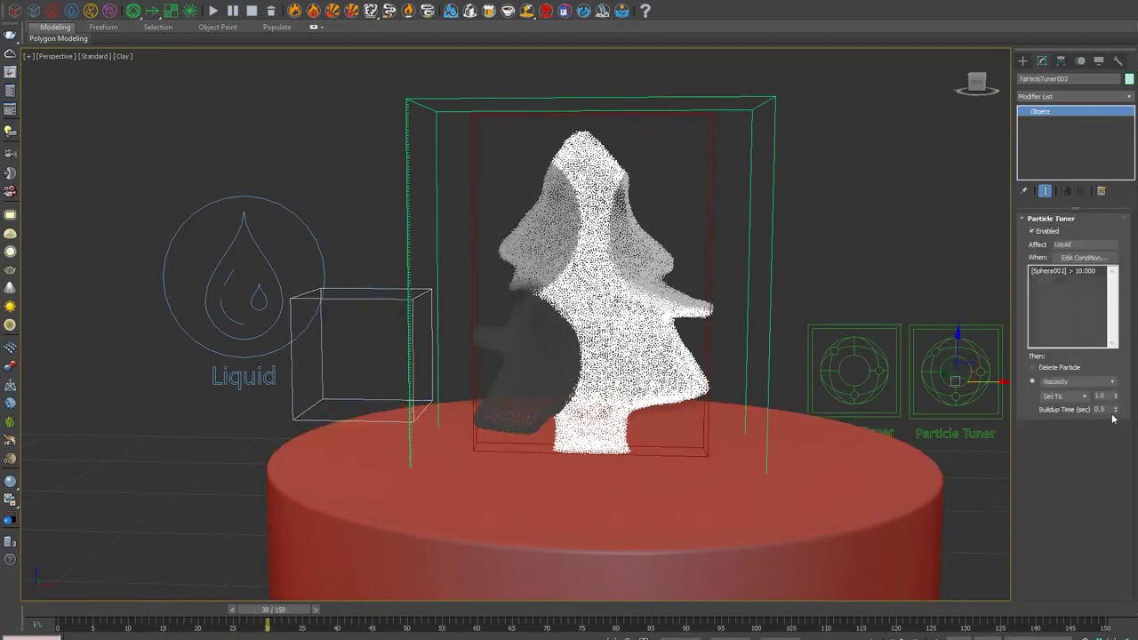
pyautogui.moveTo(955, 307); pyautogui.dragTo(993, 402)
pyautogui.press('Delete')
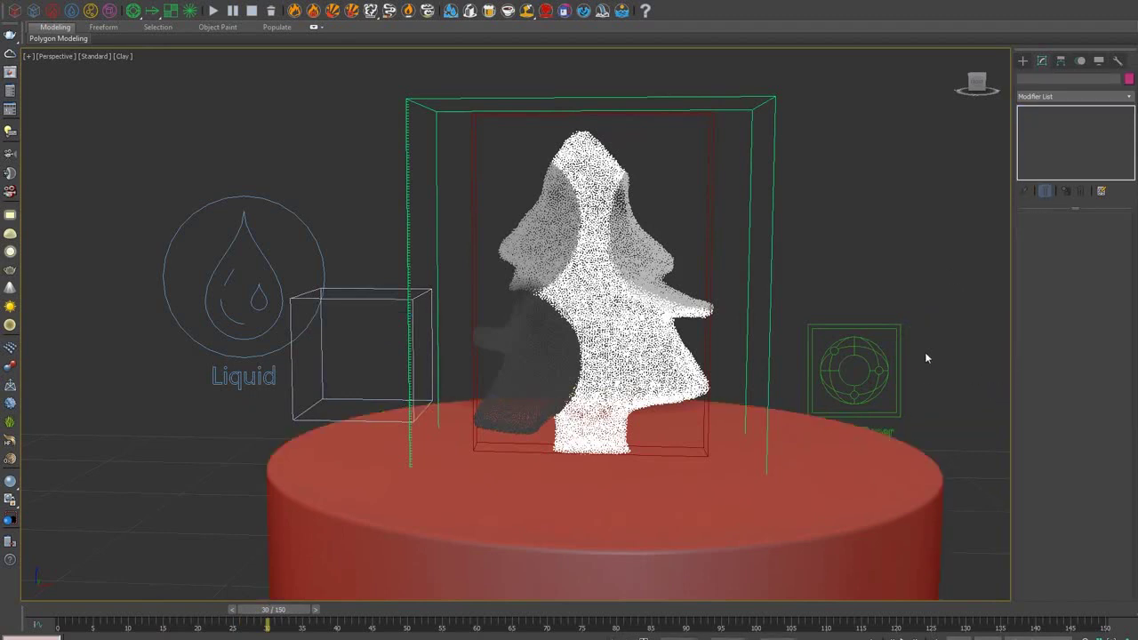
# - In the liquid simulator's preview settings, enable Show Mesh and turn off Particle Preview
pyautogui.moveTo(835, 269); pyautogui.dragTo(745, 287)
pyautogui.scroll(-2, 1058, 356)
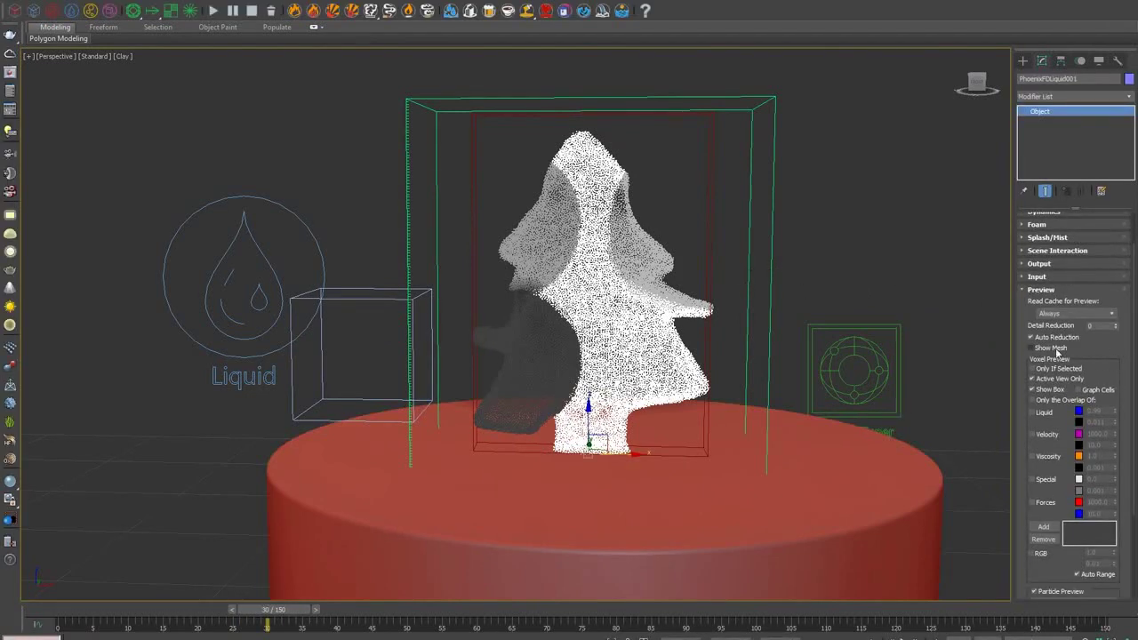
pyautogui.click(1055, 349)
pyautogui.scroll(-1, 1054, 445)
pyautogui.click(1050, 533)
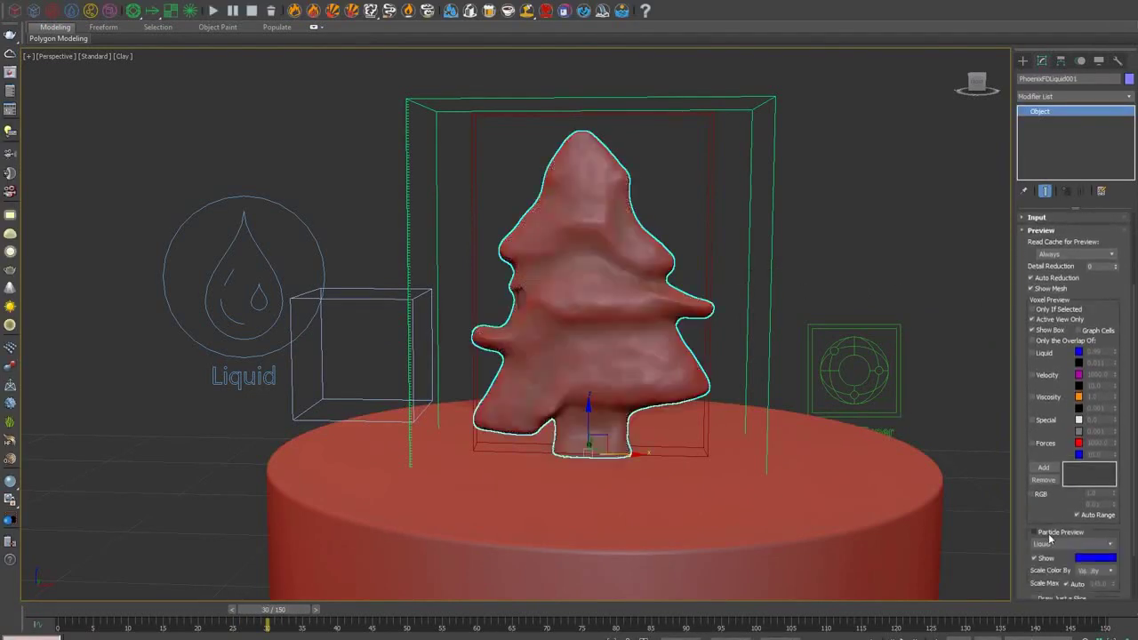
# - Move the sphere from the tree's lower left to a spot clear of its upper right side
pyautogui.scroll(3, 1111, 302)
pyautogui.click(871, 415)
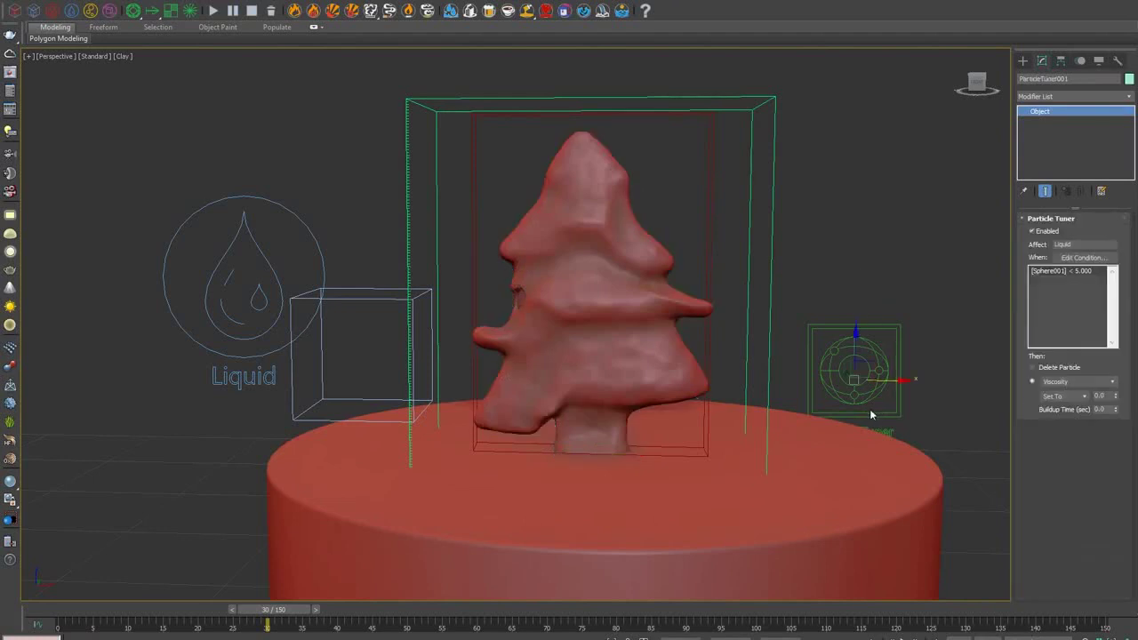
pyautogui.click(349, 308)
pyautogui.moveTo(354, 316); pyautogui.dragTo(714, 180)
pyautogui.moveTo(743, 216); pyautogui.dragTo(783, 216)
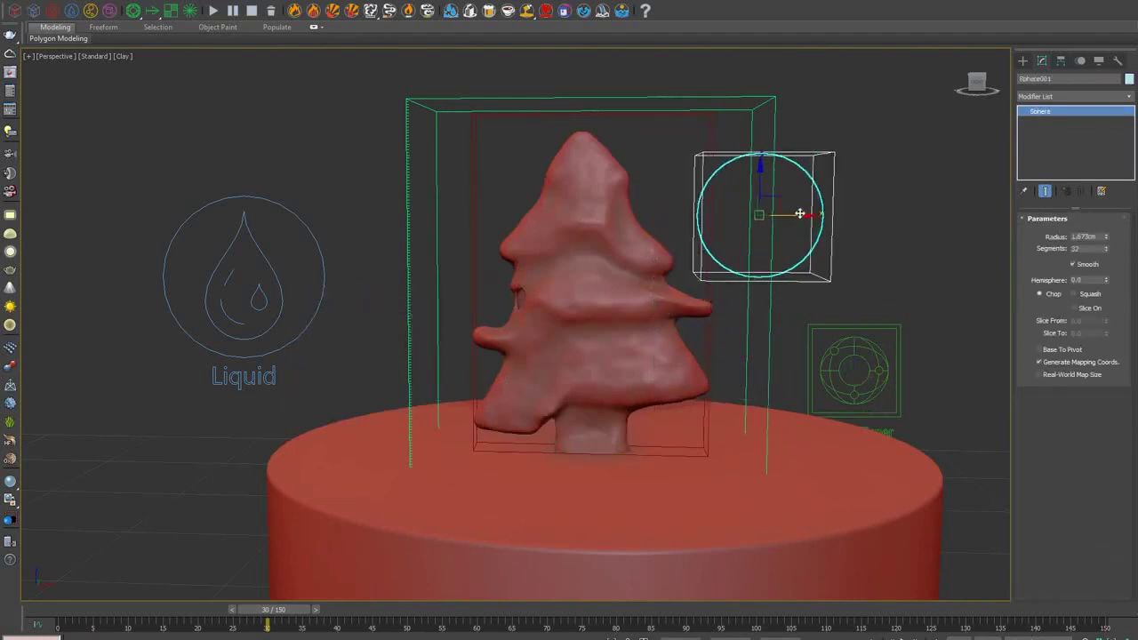
# - Set the remaining Particle Tuner to delete particles and rerun the liquid simulation from frame 0
pyautogui.click(884, 371)
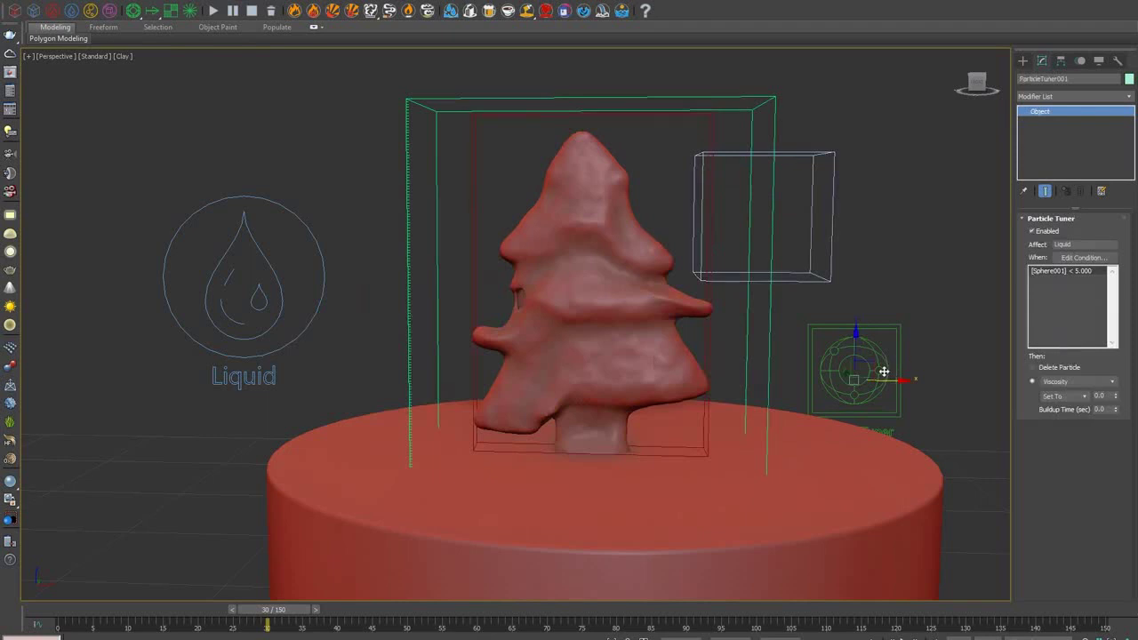
pyautogui.click(1043, 369)
pyautogui.click(441, 134)
pyautogui.press('Home')
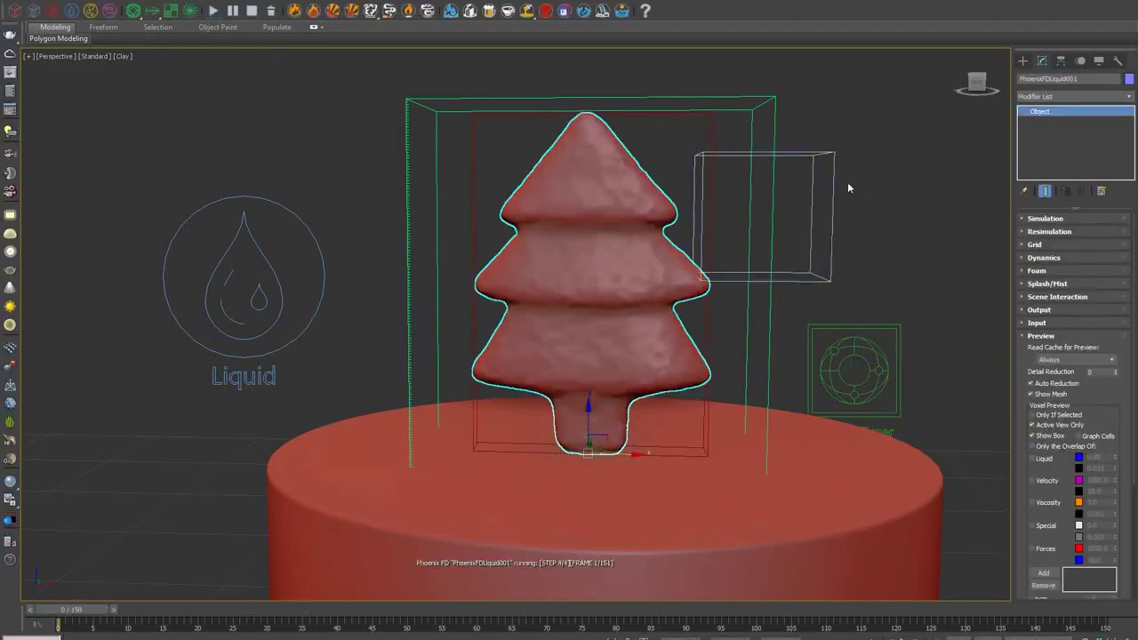
# - While the simulation runs, move the sphere over the tree's upper right, down its right side, and back up
pyautogui.click(828, 154)
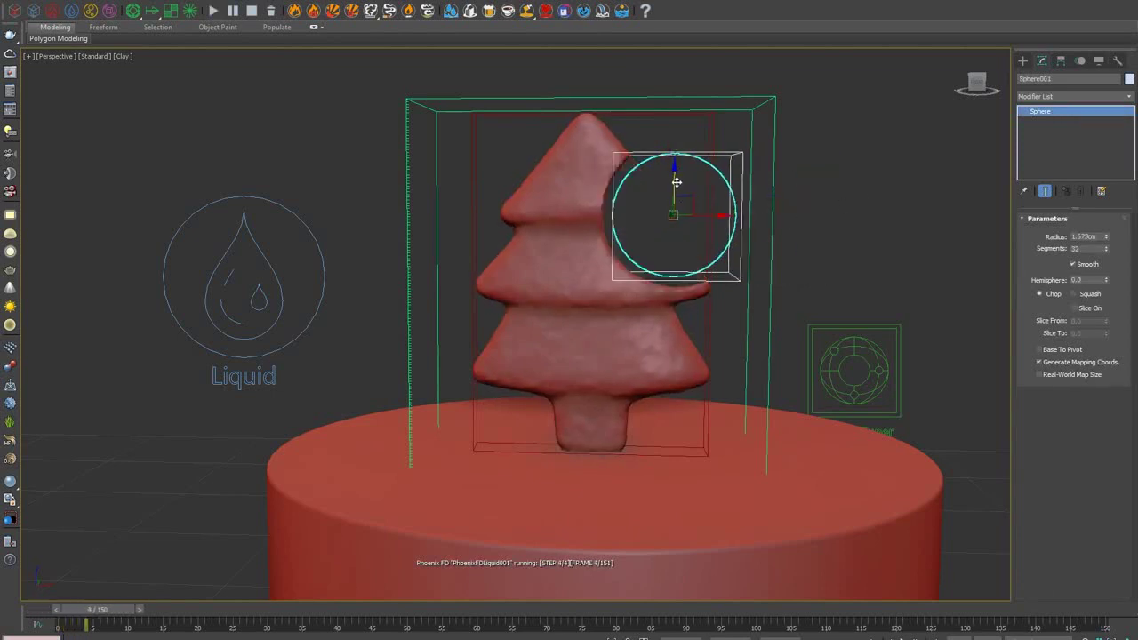
pyautogui.moveTo(676, 182); pyautogui.dragTo(680, 272)
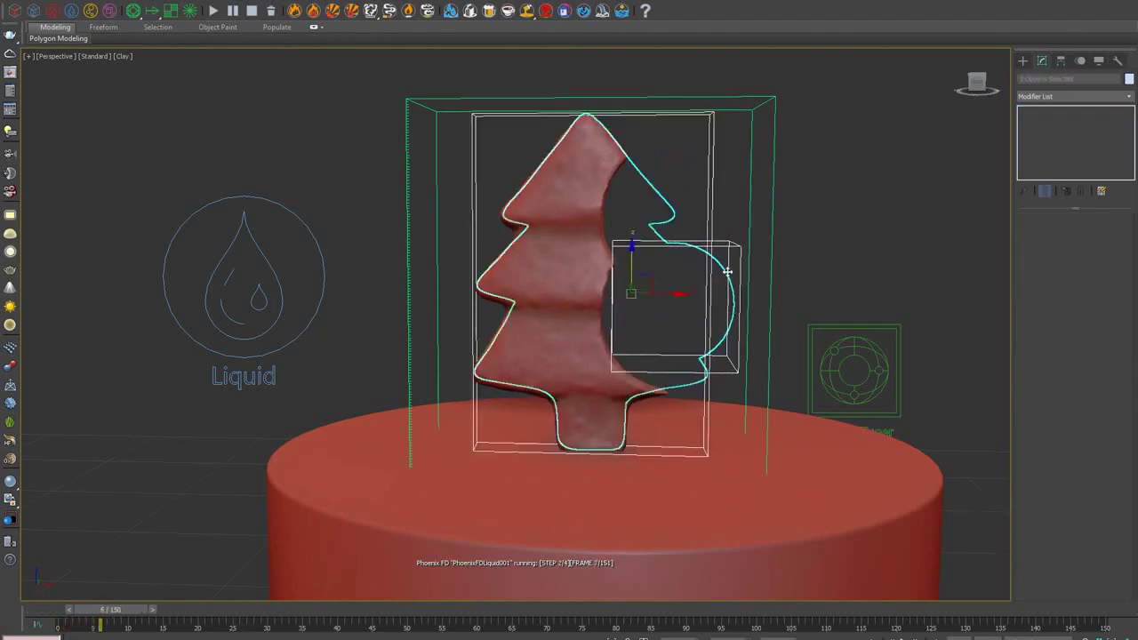
pyautogui.moveTo(672, 302); pyautogui.dragTo(677, 163)
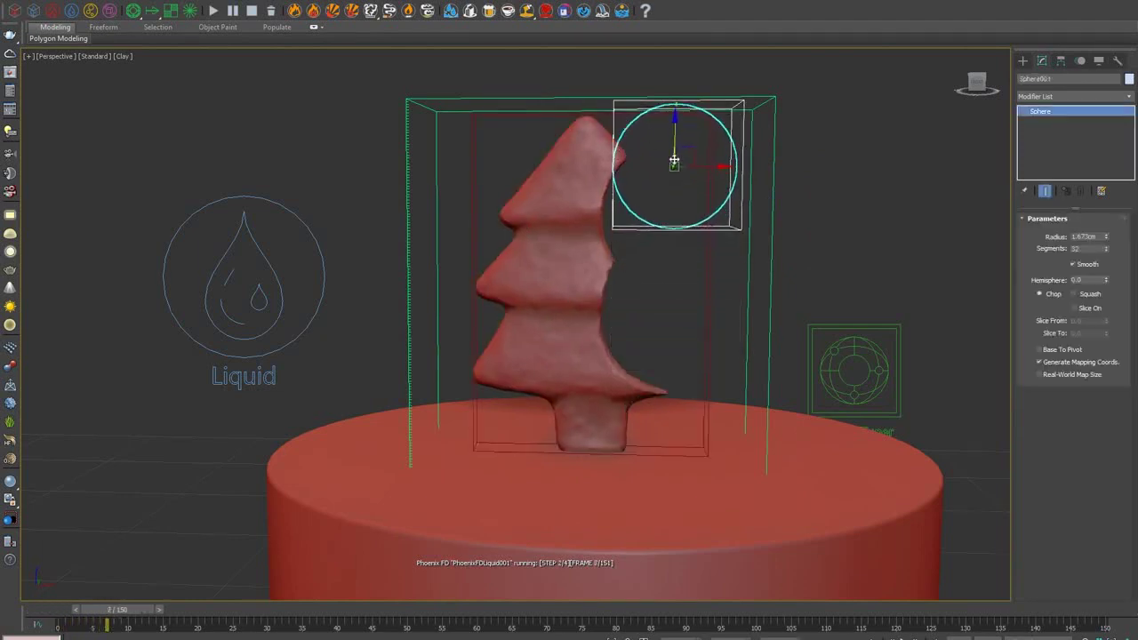
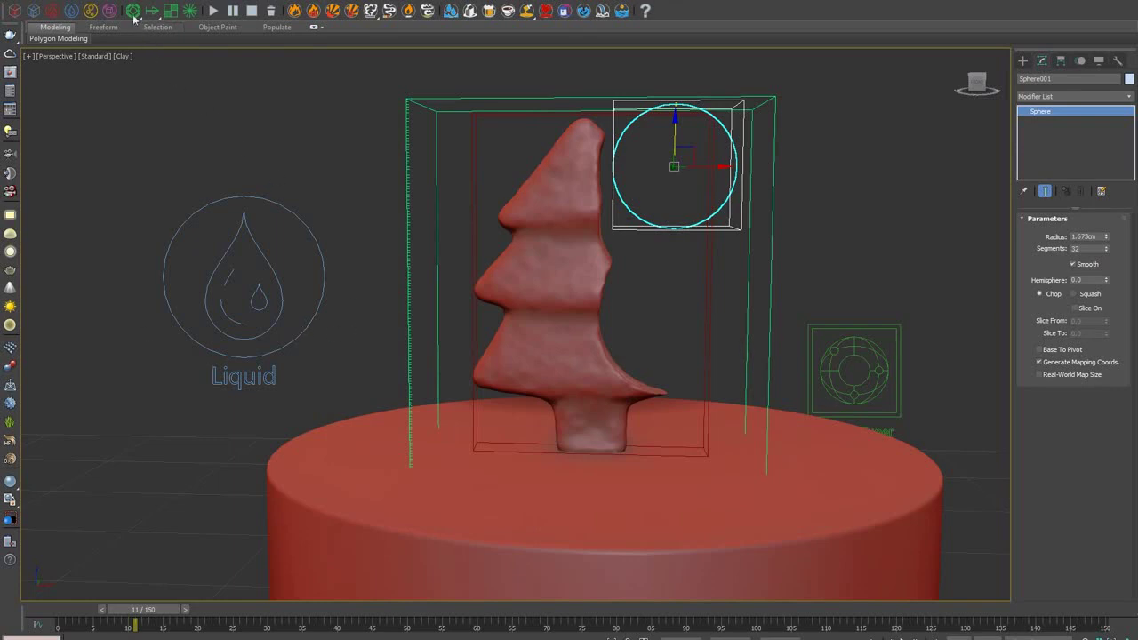
# - Create a new Particle Tuner beside the existing one and display its parameters for modification
pyautogui.click(132, 11)
pyautogui.moveTo(961, 397); pyautogui.dragTo(978, 418)
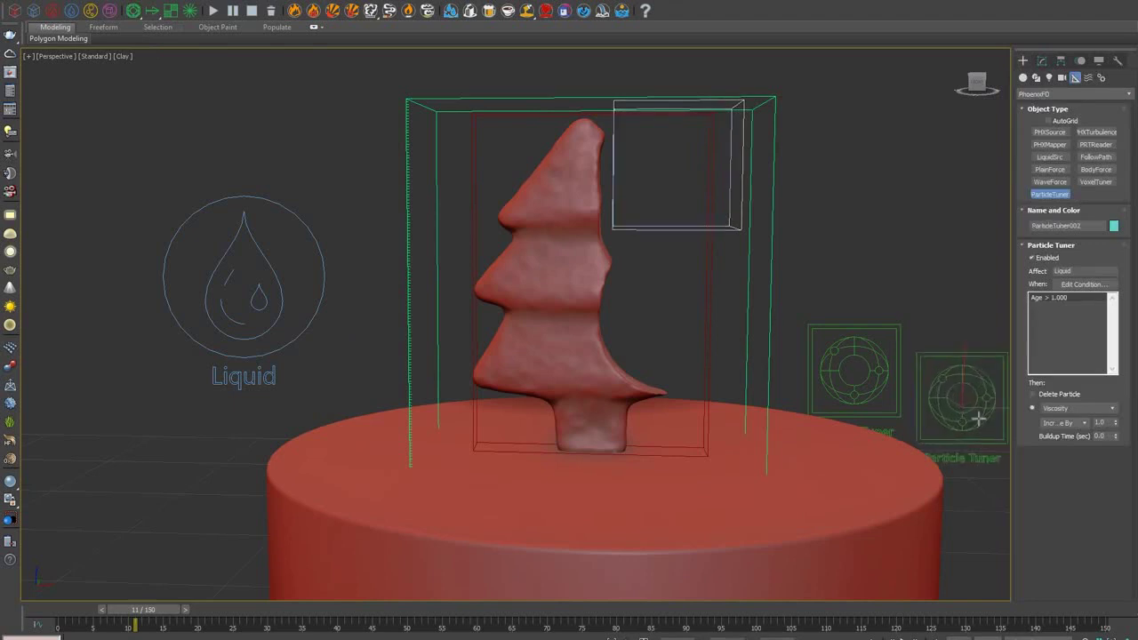
pyautogui.click(1042, 61)
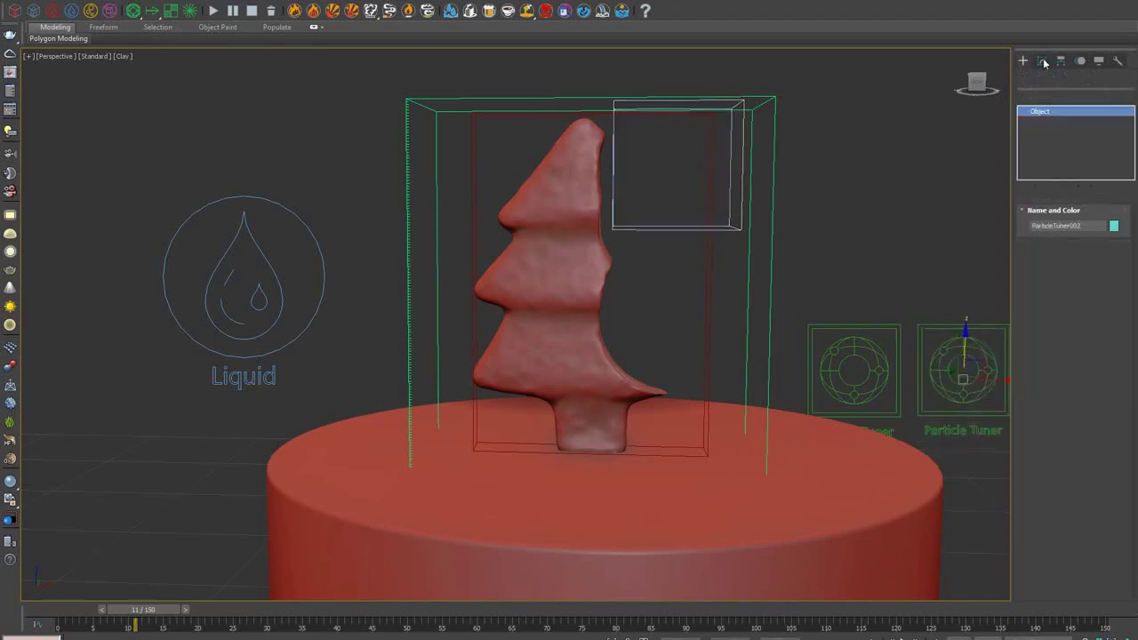
# - In the new tuner's condition, replace Age with the RGB Green channel and add a second comparison joined with AND
pyautogui.click(1115, 258)
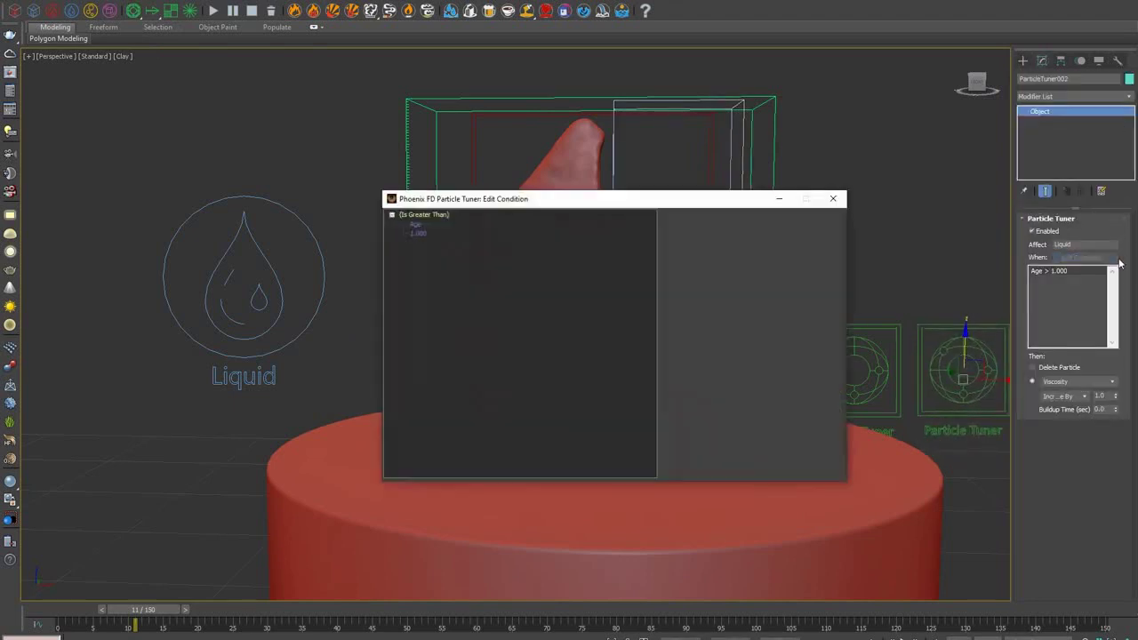
pyautogui.click(418, 228)
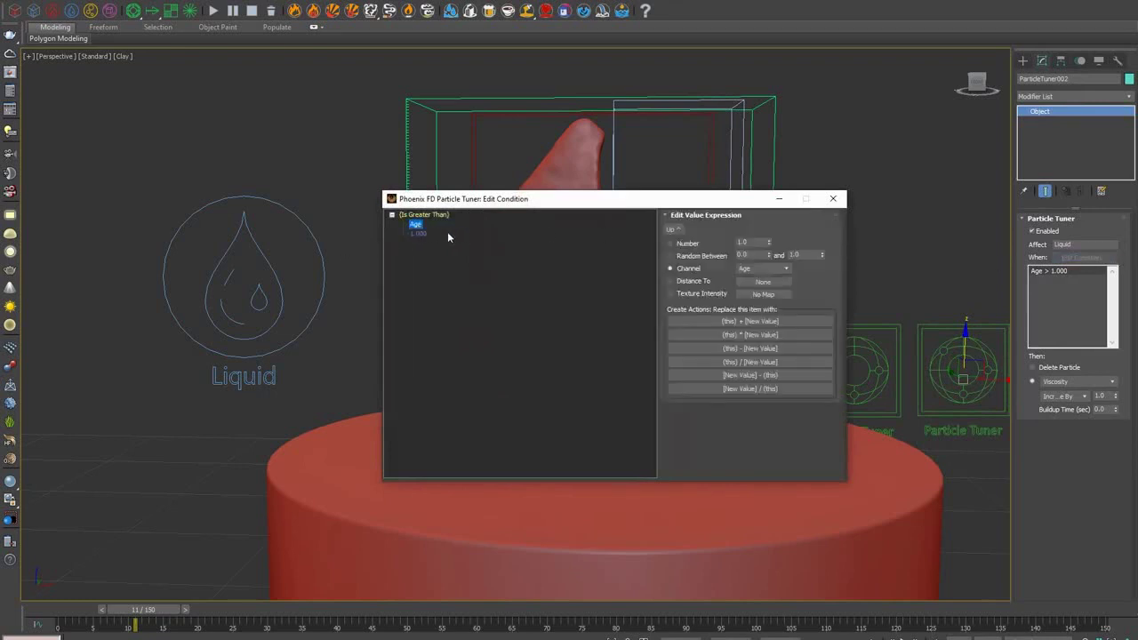
pyautogui.click(779, 269)
pyautogui.click(772, 310)
pyautogui.click(428, 215)
pyautogui.click(724, 296)
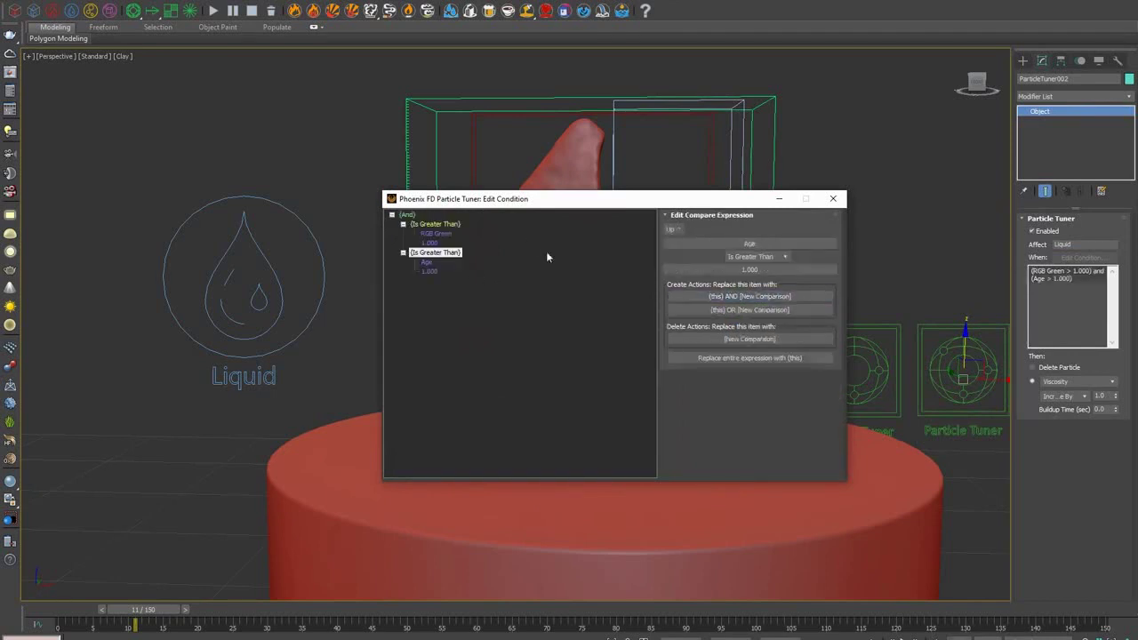
# - Set the second comparison's threshold to 0.2 so it reads Age > 0.200, and collapse it
pyautogui.click(428, 262)
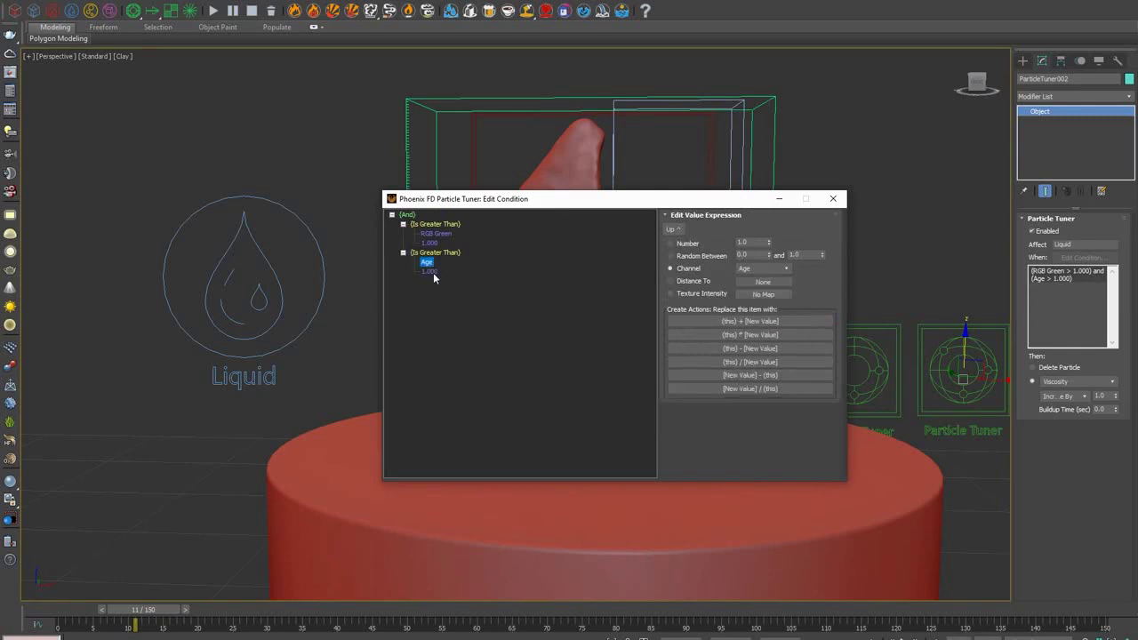
pyautogui.click(432, 271)
pyautogui.doubleClick(744, 241)
pyautogui.write('0.2')
pyautogui.press('Return')
pyautogui.click(403, 253)
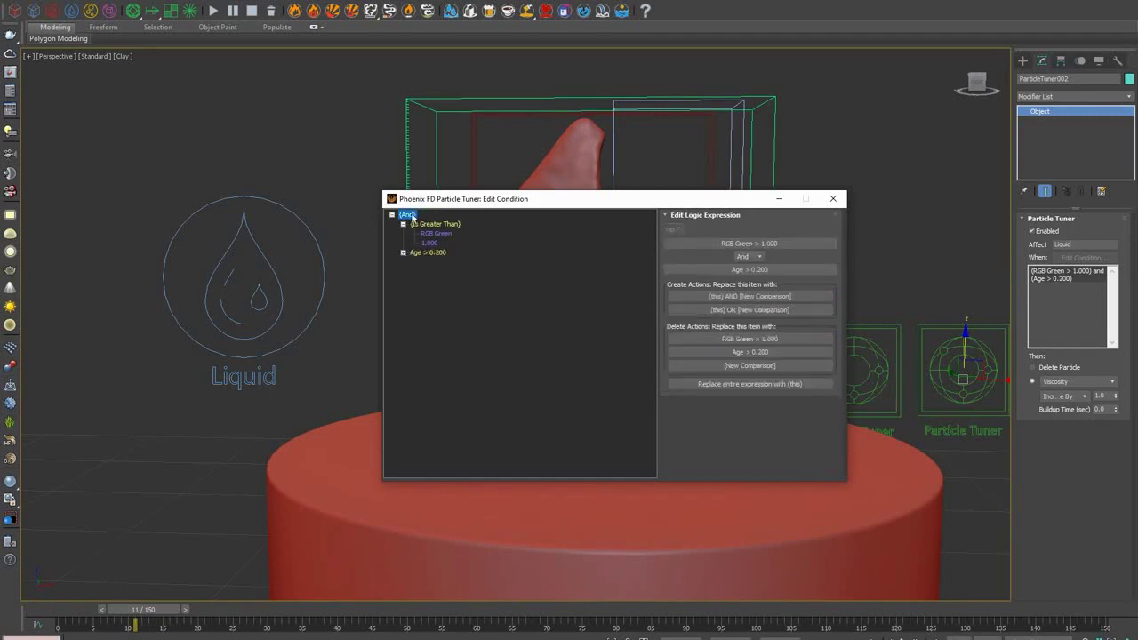
# - Add a third comparison to the whole condition with AND and base it on the Speed channel
pyautogui.click(702, 294)
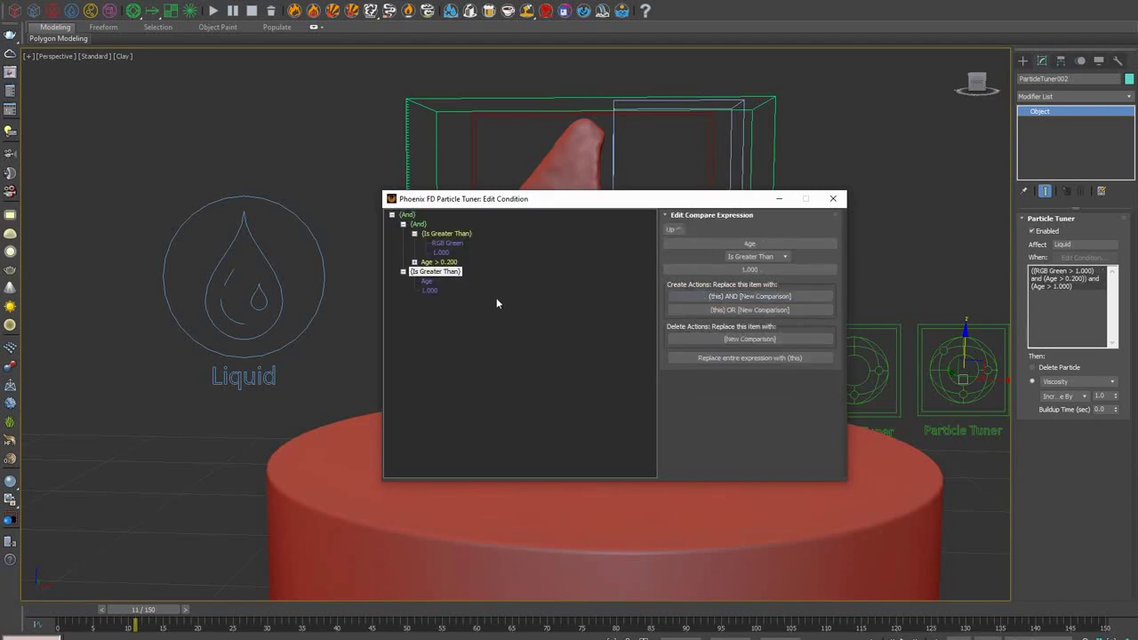
pyautogui.click(426, 281)
pyautogui.click(762, 267)
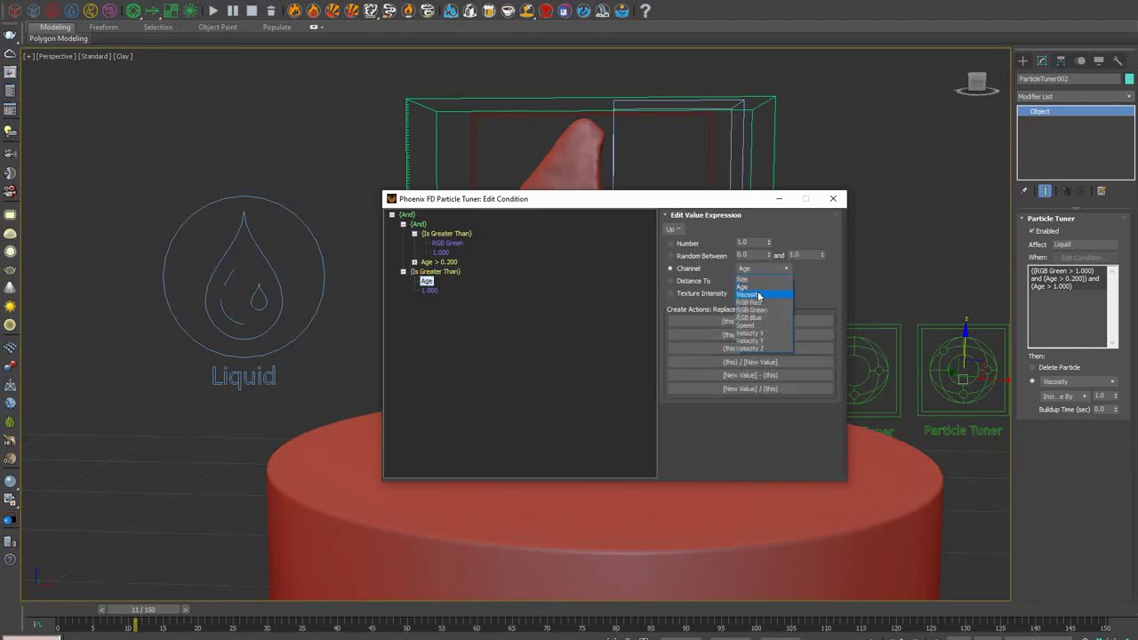
pyautogui.click(747, 324)
# - Set the Speed threshold to 80, make the tuner delete matching particles, and close the condition editor
pyautogui.click(429, 290)
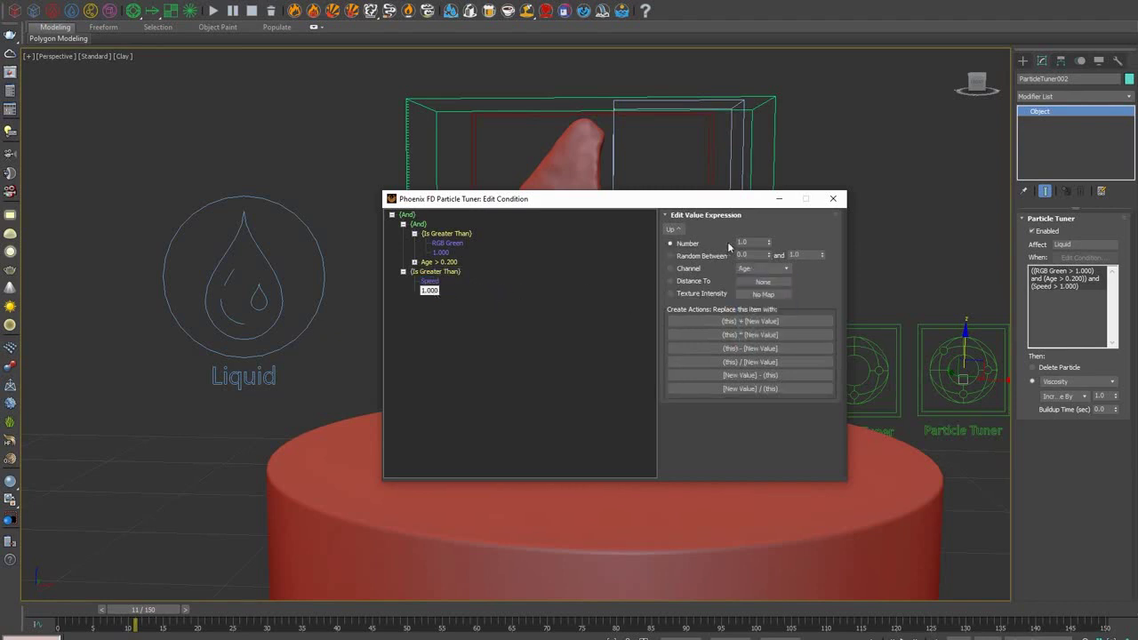
pyautogui.write('5')
pyautogui.write('0')
pyautogui.press('Return')
pyautogui.click(1033, 367)
pyautogui.click(834, 198)
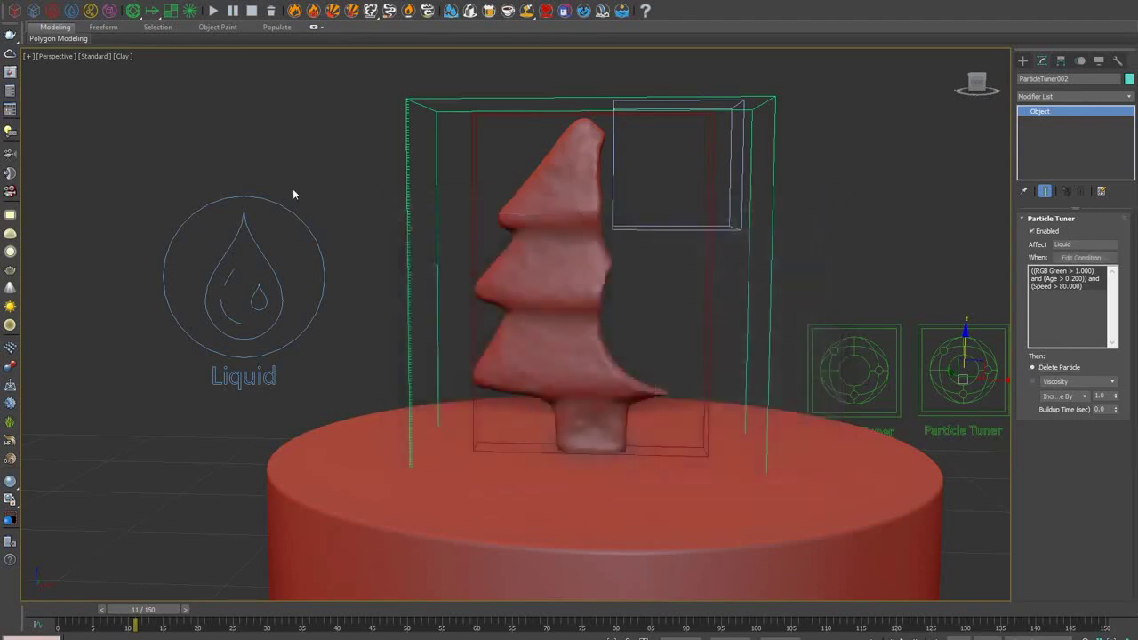
# - Enable RGB emission on the liquid source that uses the Tree as its emitter
pyautogui.moveTo(219, 168); pyautogui.dragTo(276, 251)
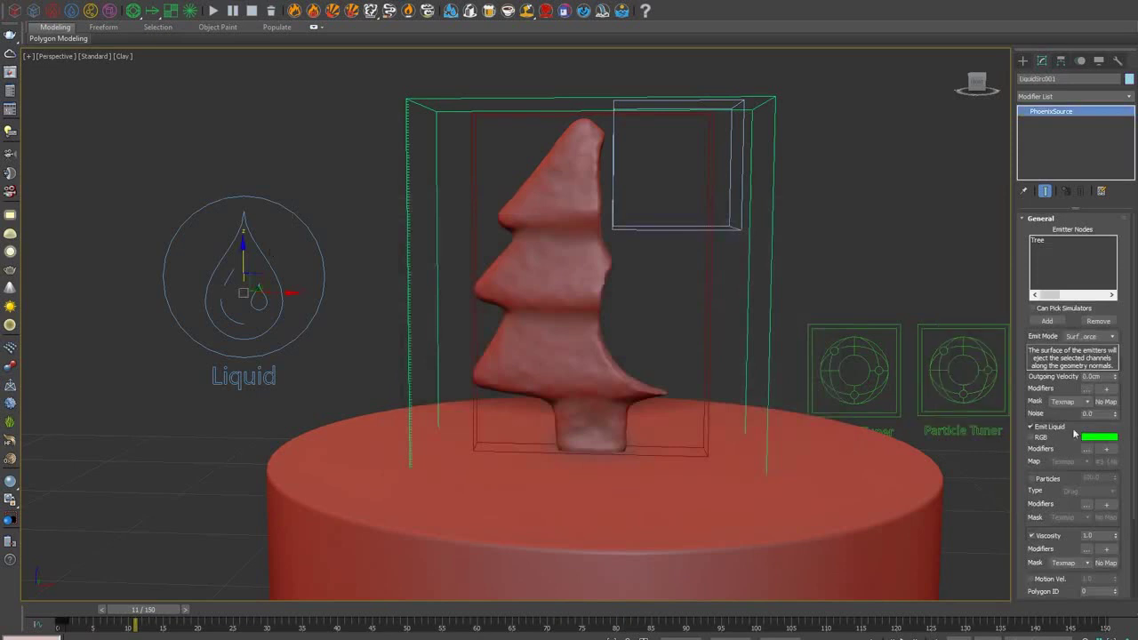
pyautogui.click(1033, 438)
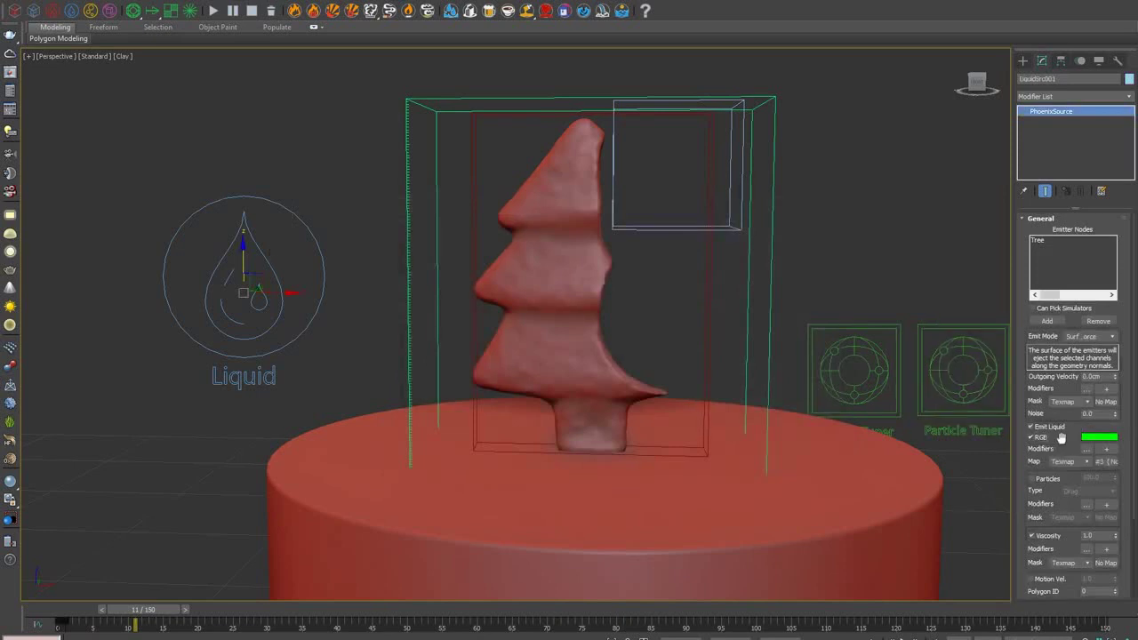
pyautogui.scroll(-2, 1061, 440)
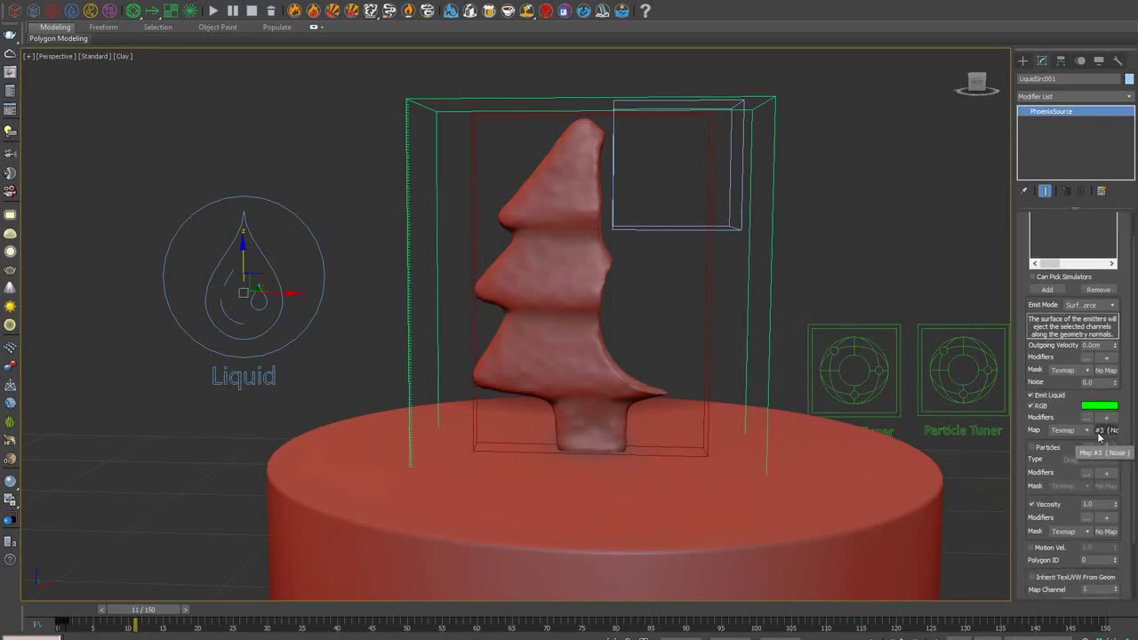
# - Check which particle and grid channels the liquid simulator is set to output
pyautogui.moveTo(1103, 436); pyautogui.dragTo(745, 313)
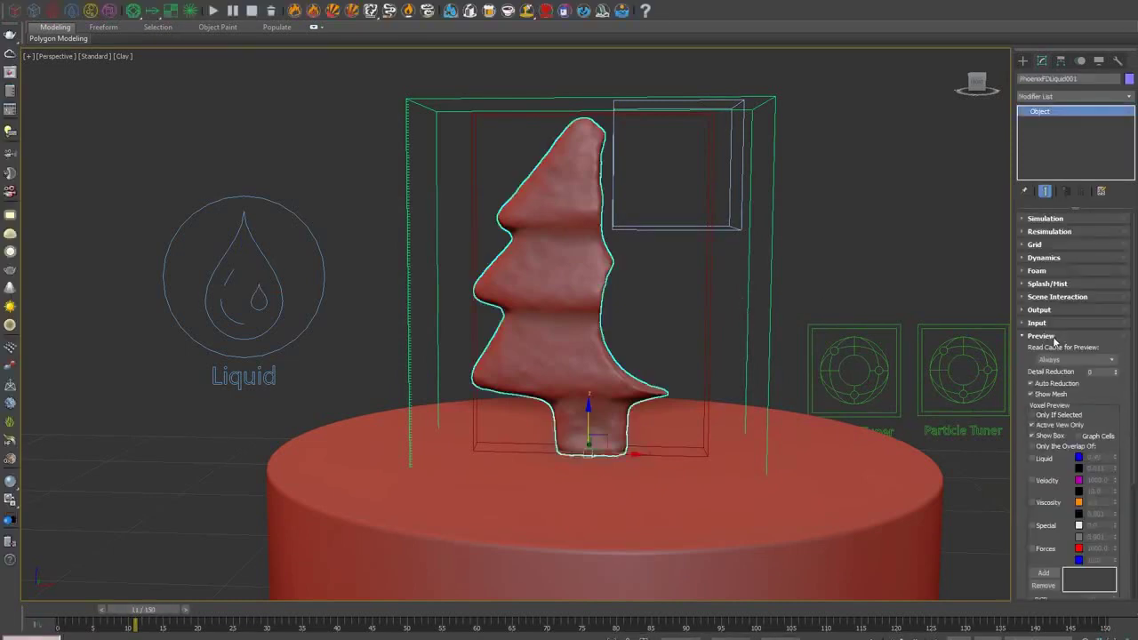
pyautogui.click(1049, 347)
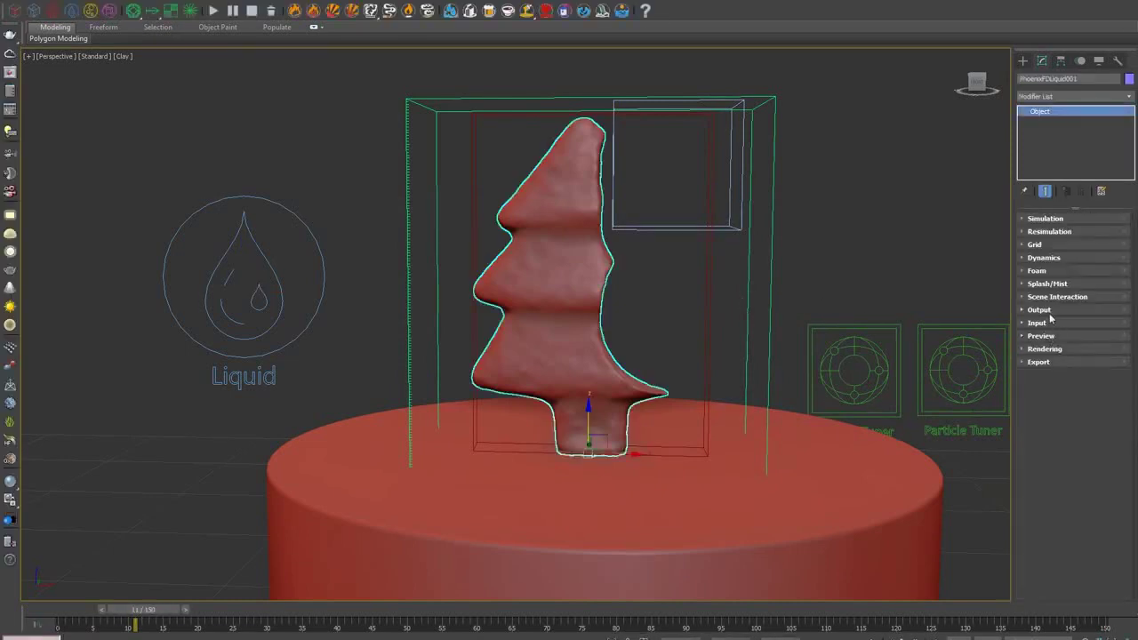
pyautogui.click(1040, 309)
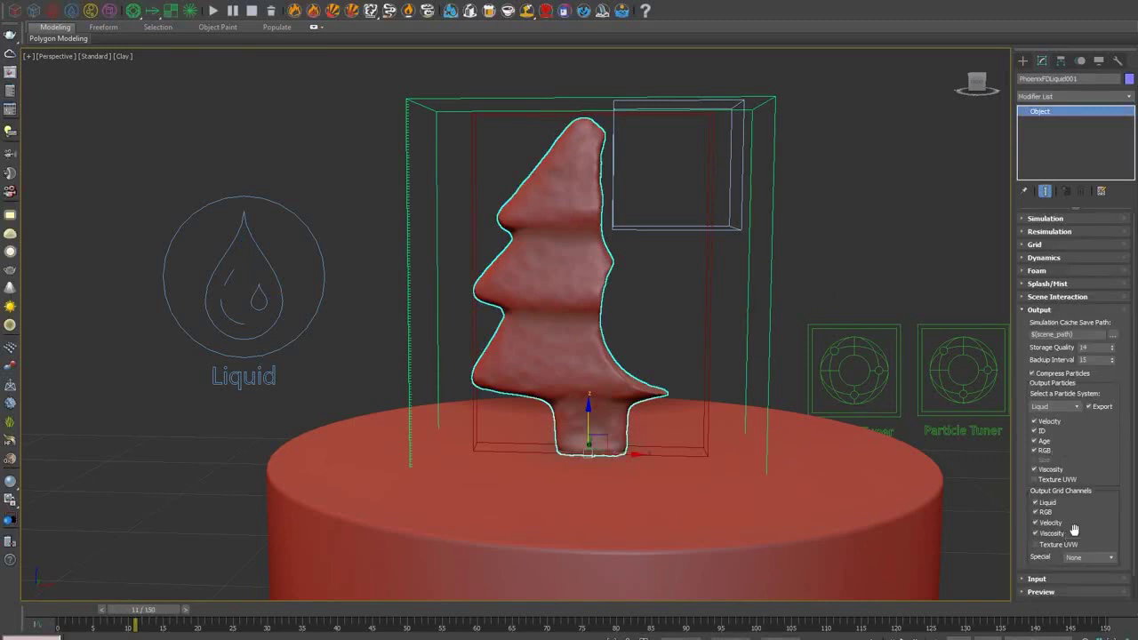
pyautogui.click(1042, 310)
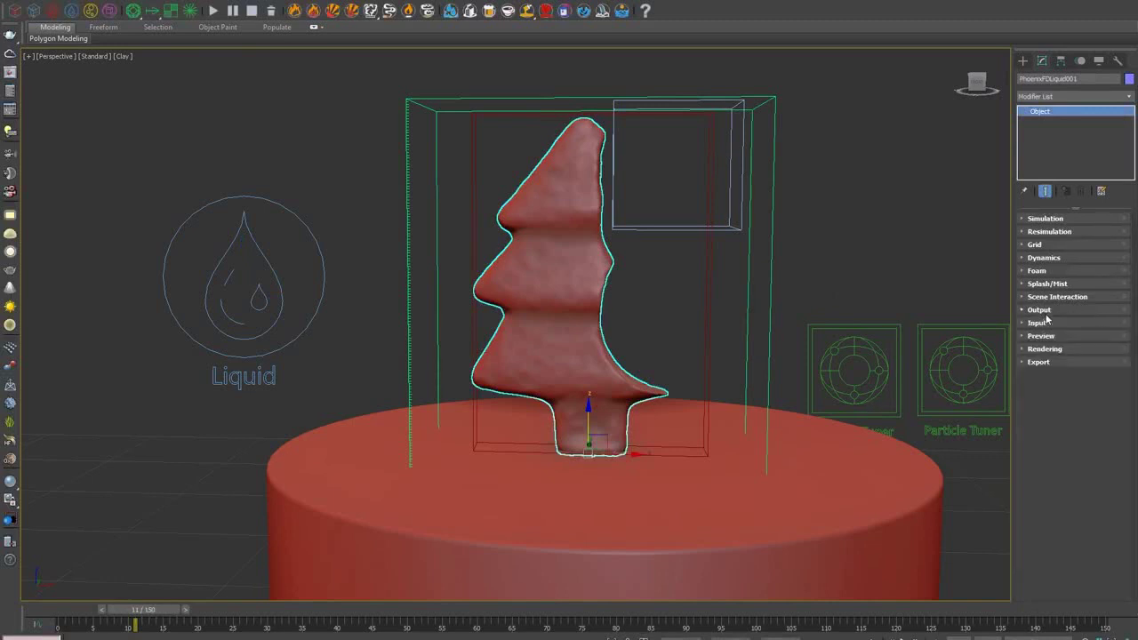
# - Move the sphere clear of the simulator's right side and start the simulation
pyautogui.click(731, 221)
pyautogui.moveTo(720, 168); pyautogui.dragTo(892, 172)
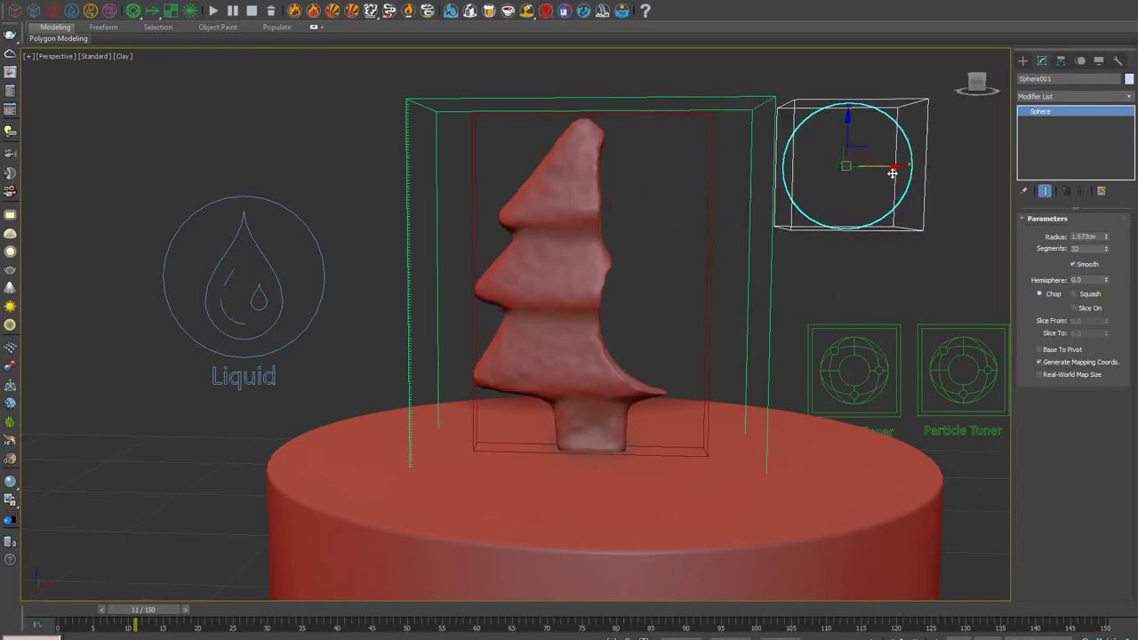
pyautogui.click(213, 10)
# - Hide the liquid simulator's mesh preview, enable its particle preview, and scale the particle color by Speed
pyautogui.moveTo(361, 153); pyautogui.dragTo(433, 198)
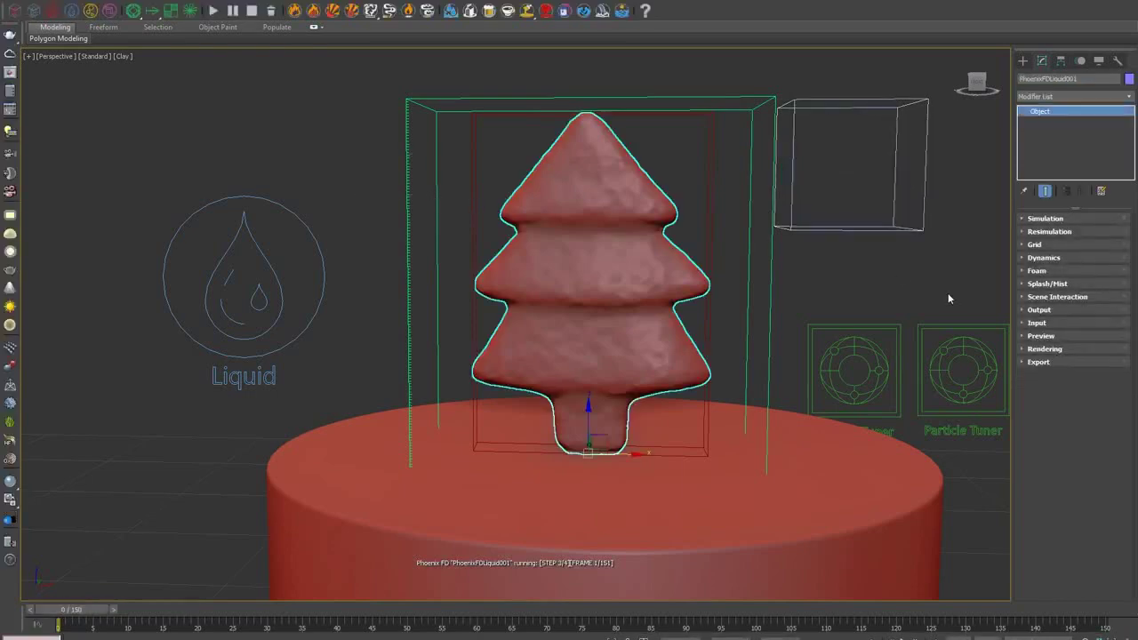
pyautogui.click(1043, 340)
pyautogui.click(1032, 265)
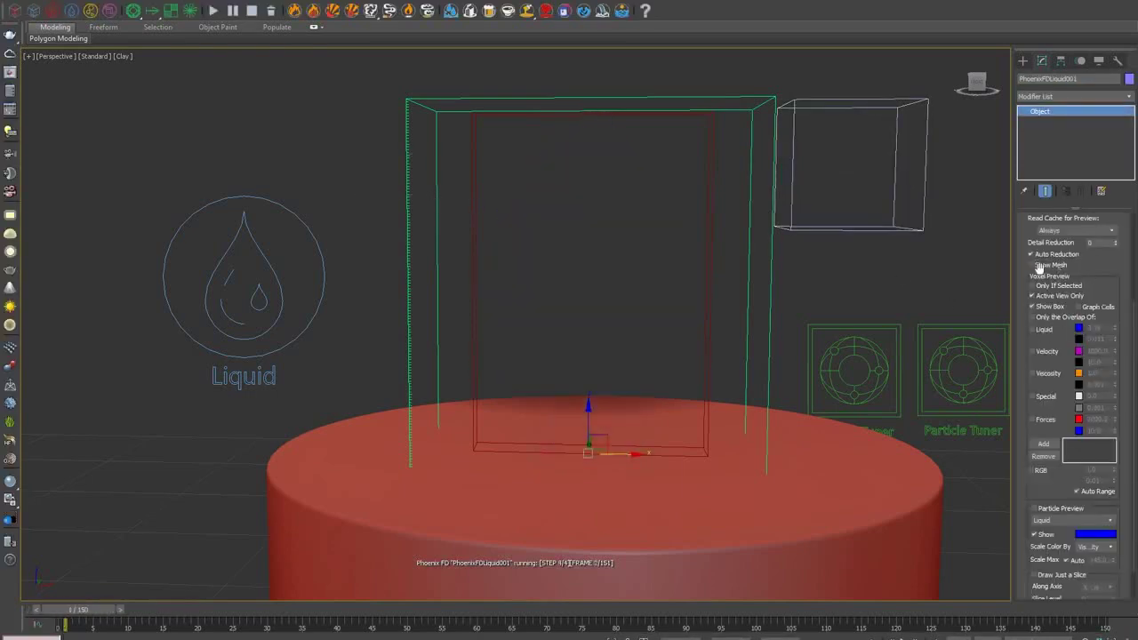
pyautogui.click(1046, 507)
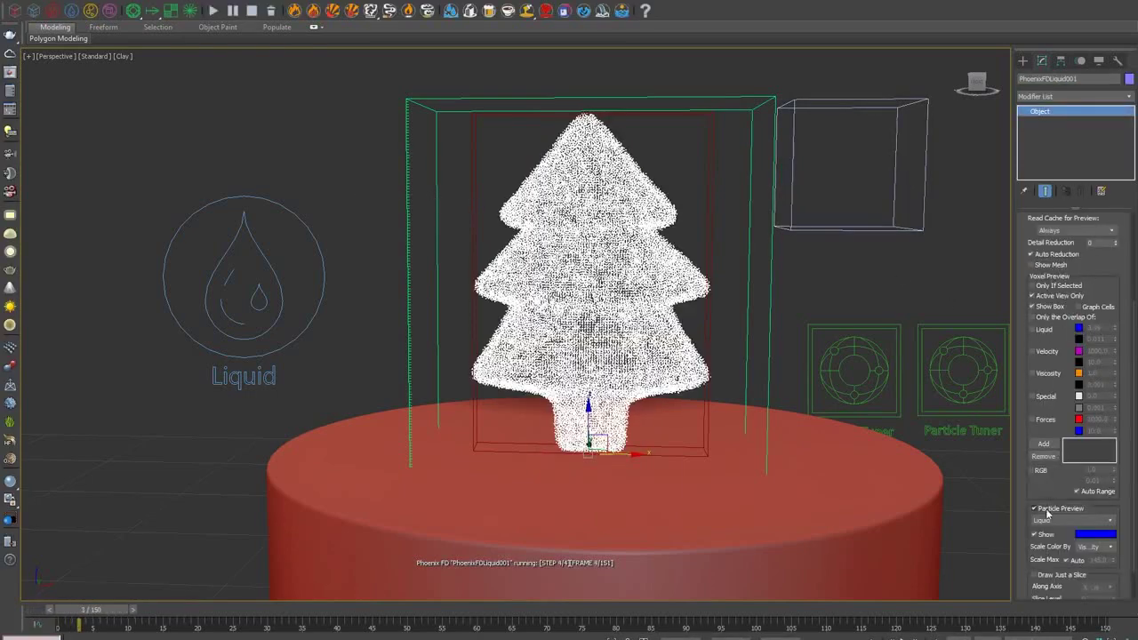
pyautogui.click(1092, 546)
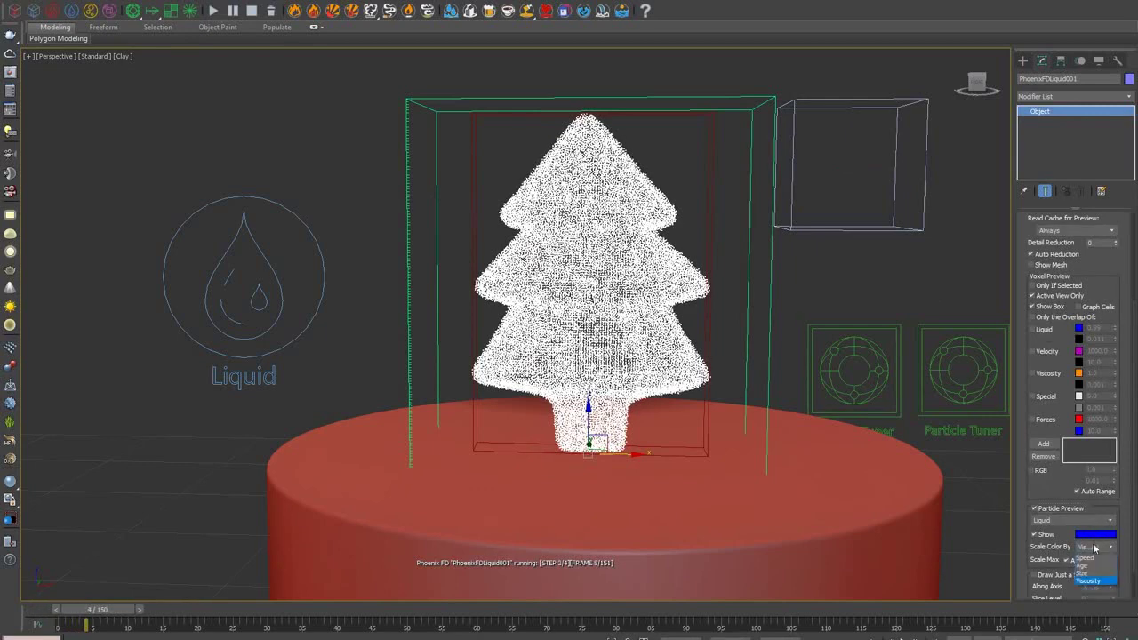
pyautogui.click(1094, 557)
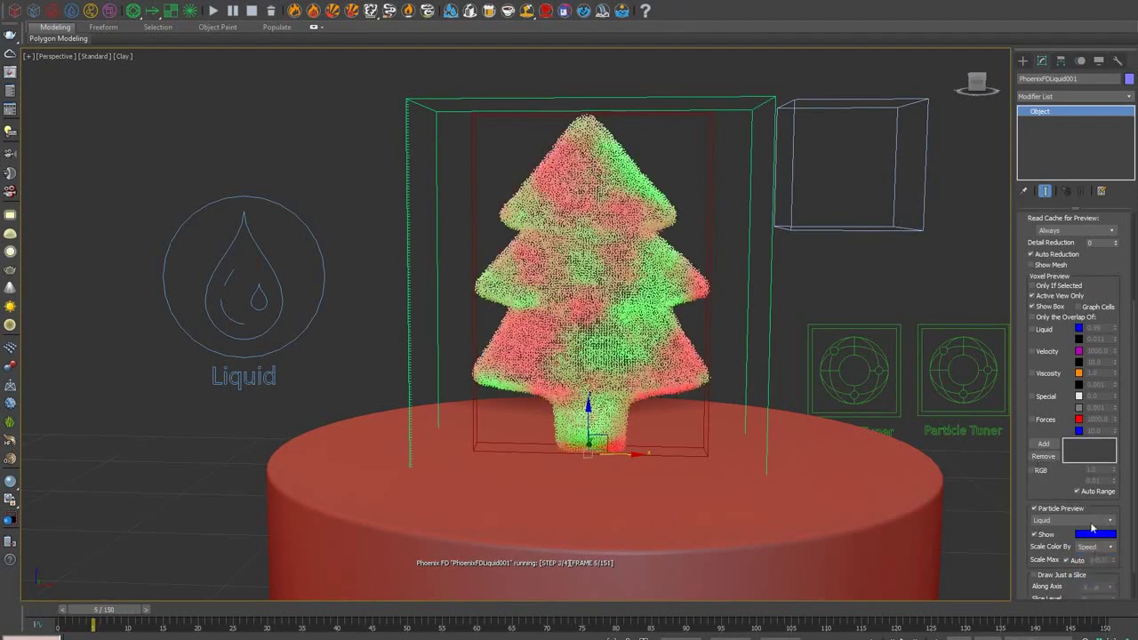
# - Move the sphere onto the tree's upper right during the simulation, and stop the simulation
pyautogui.click(896, 203)
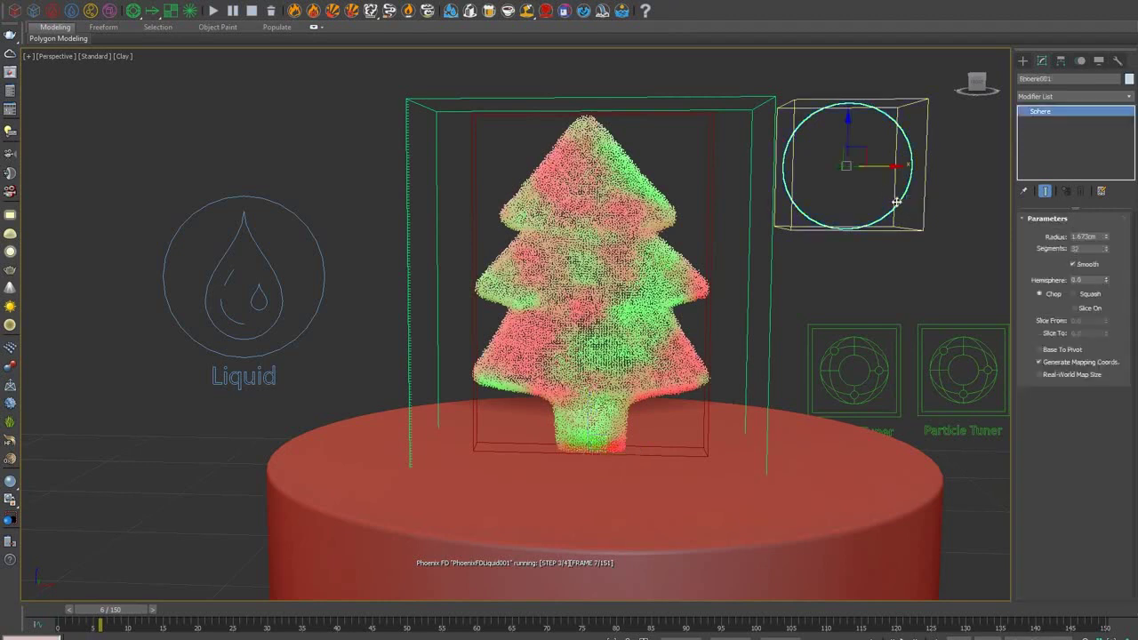
pyautogui.moveTo(863, 156); pyautogui.dragTo(687, 183)
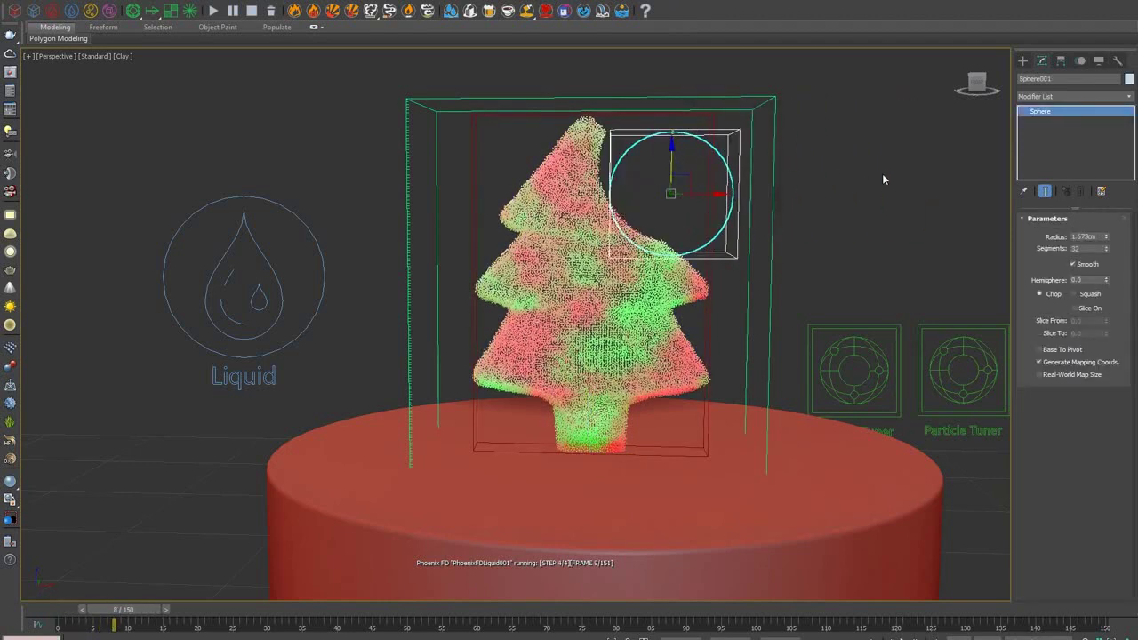
pyautogui.click(252, 15)
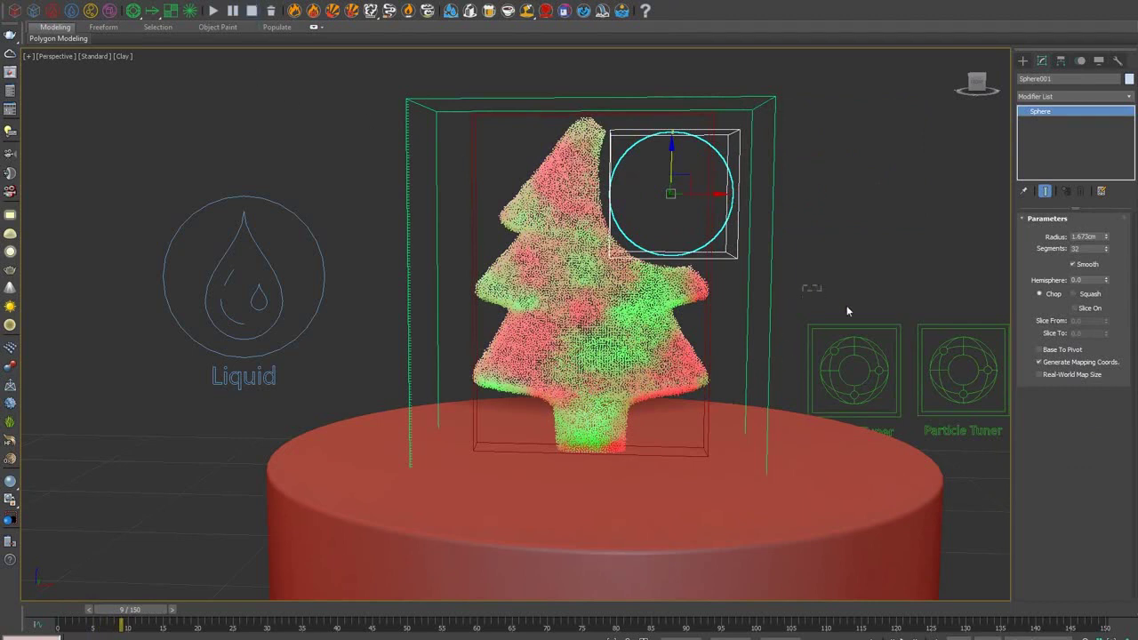
# - Switch the sphere-distance tuner from deleting particles to setting Viscosity to 0, and restart the simulation with the sphere moved clear of the tree
pyautogui.click(849, 340)
pyautogui.click(1032, 382)
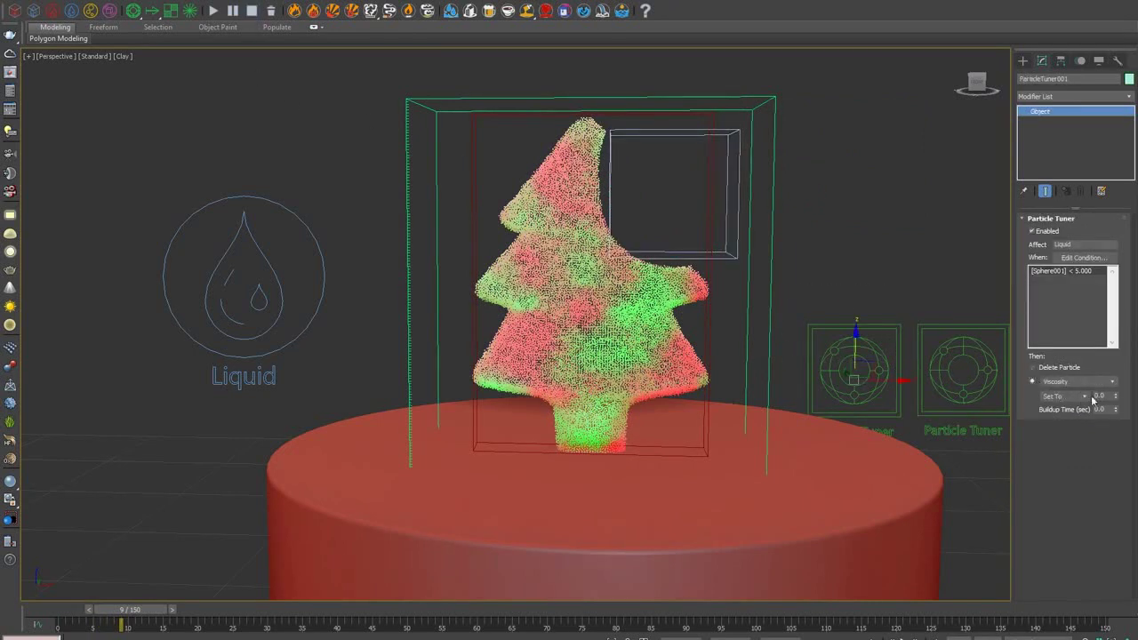
pyautogui.click(705, 193)
pyautogui.moveTo(705, 193); pyautogui.dragTo(908, 196)
pyautogui.click(214, 10)
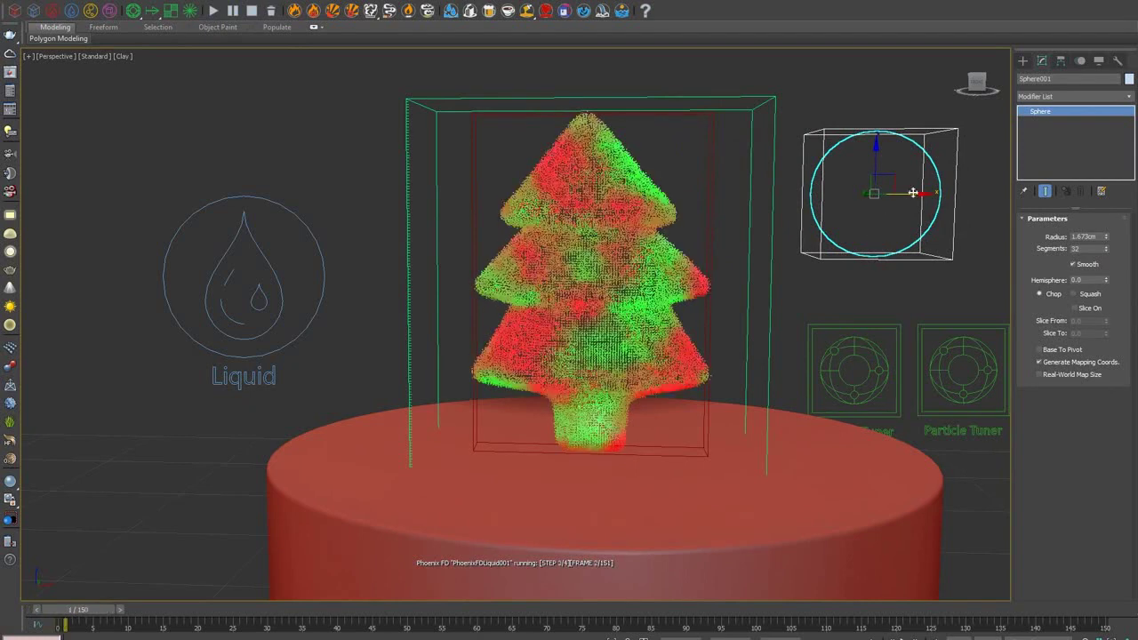
# - Move the sphere over the tree's upper right and across to its left side while the simulation runs
pyautogui.moveTo(913, 193); pyautogui.dragTo(714, 191)
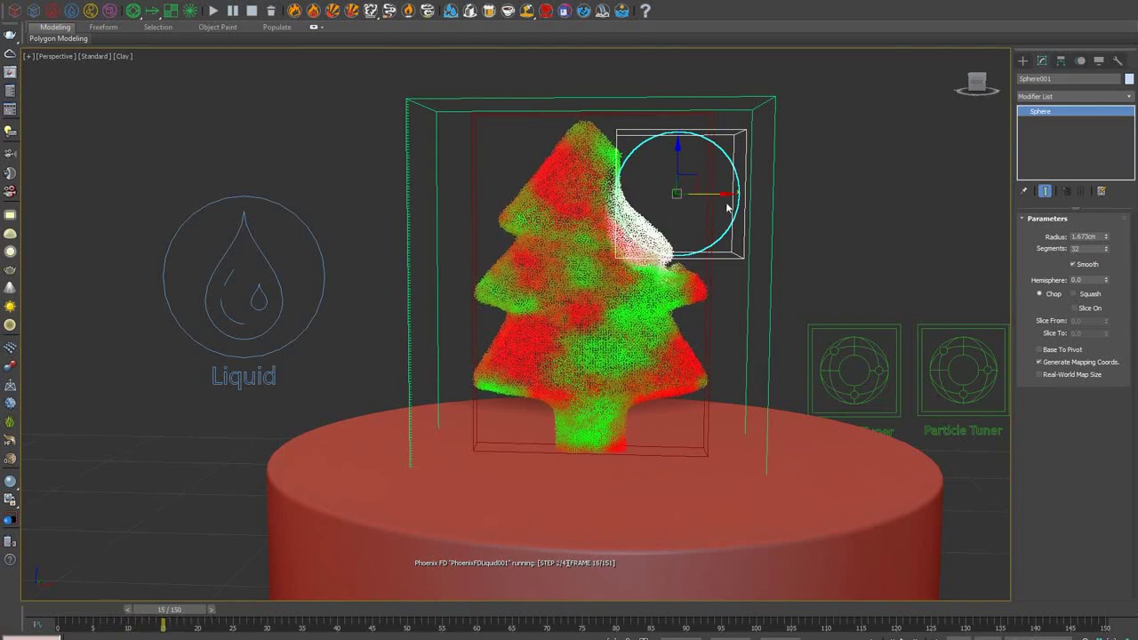
pyautogui.moveTo(727, 208); pyautogui.dragTo(515, 214)
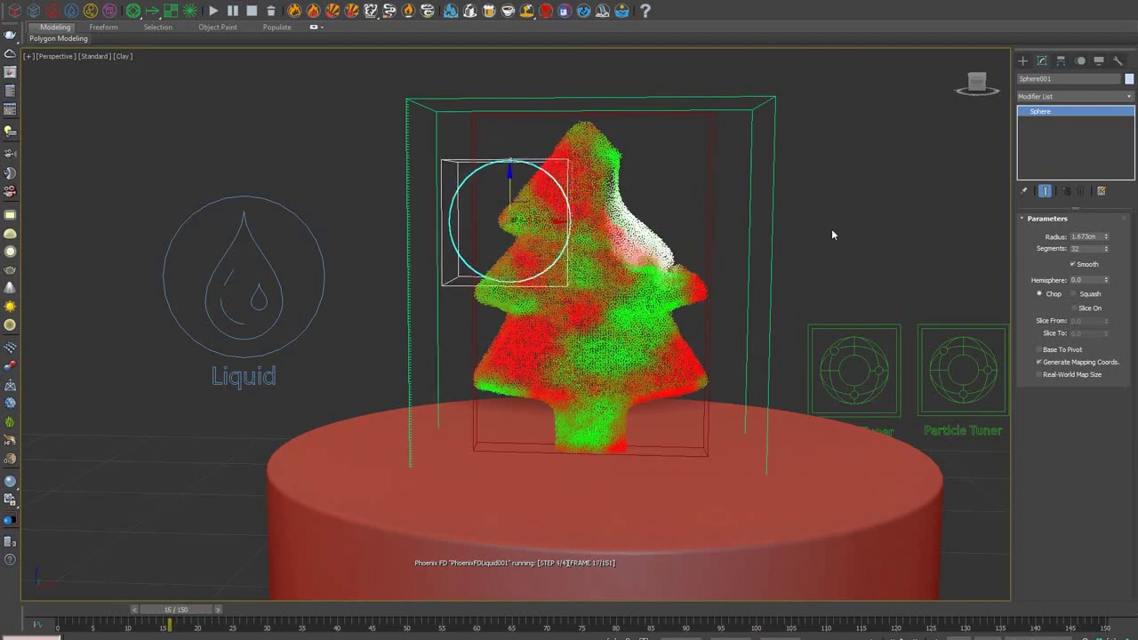
# - Lower the RGB Green threshold in the second Particle Tuner's condition to 0 and close the condition editor
pyautogui.click(967, 357)
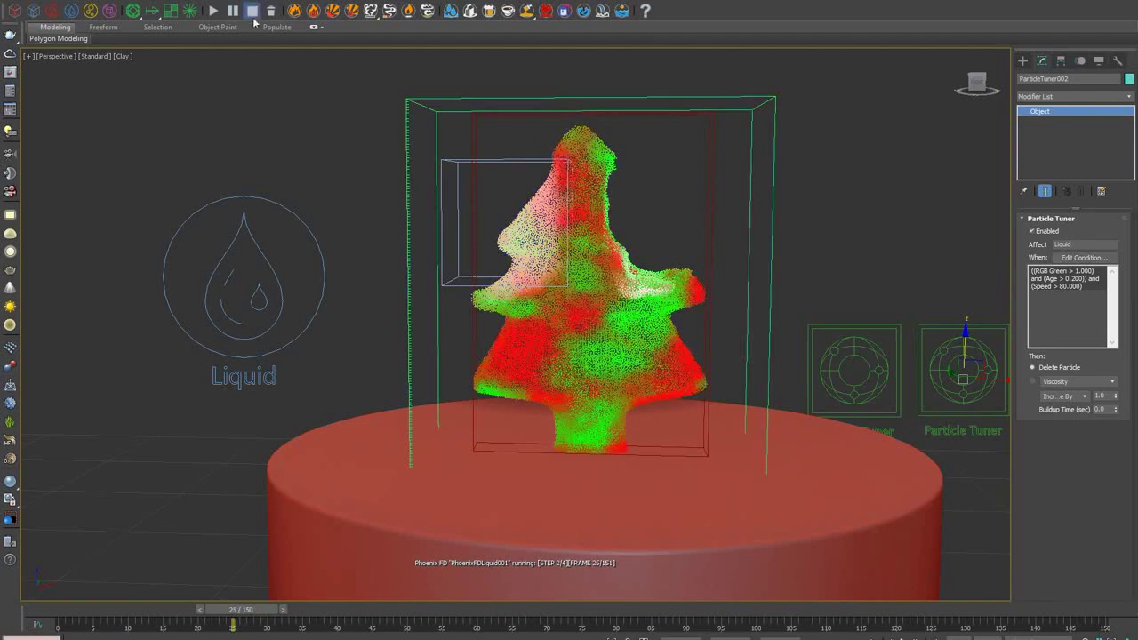
pyautogui.click(1101, 258)
pyautogui.click(449, 253)
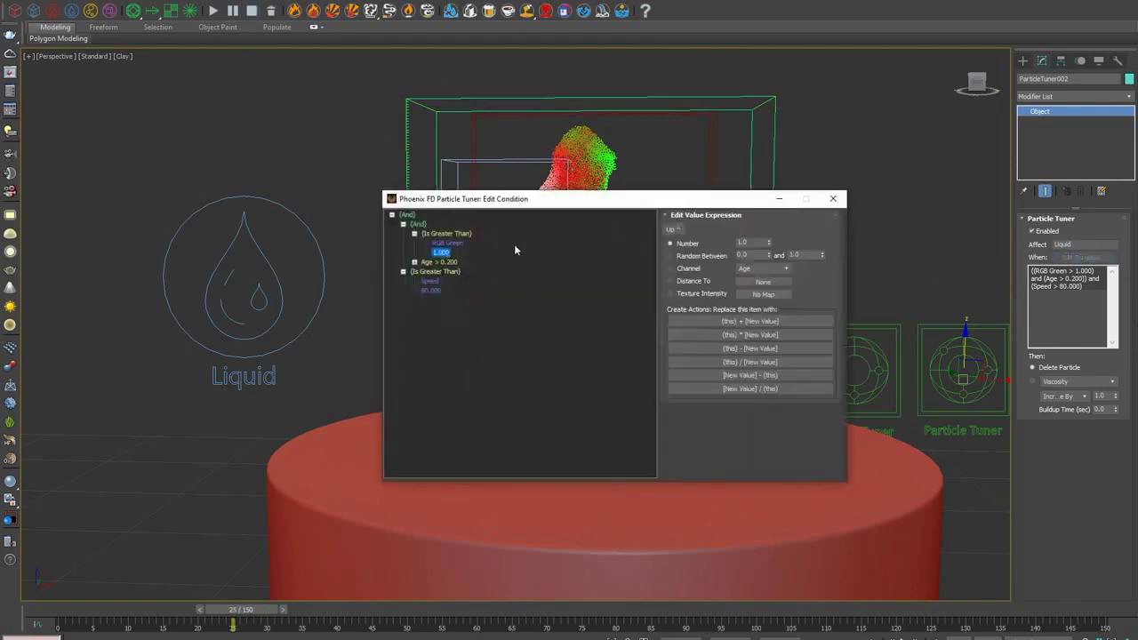
pyautogui.rightClick(769, 243)
pyautogui.click(836, 200)
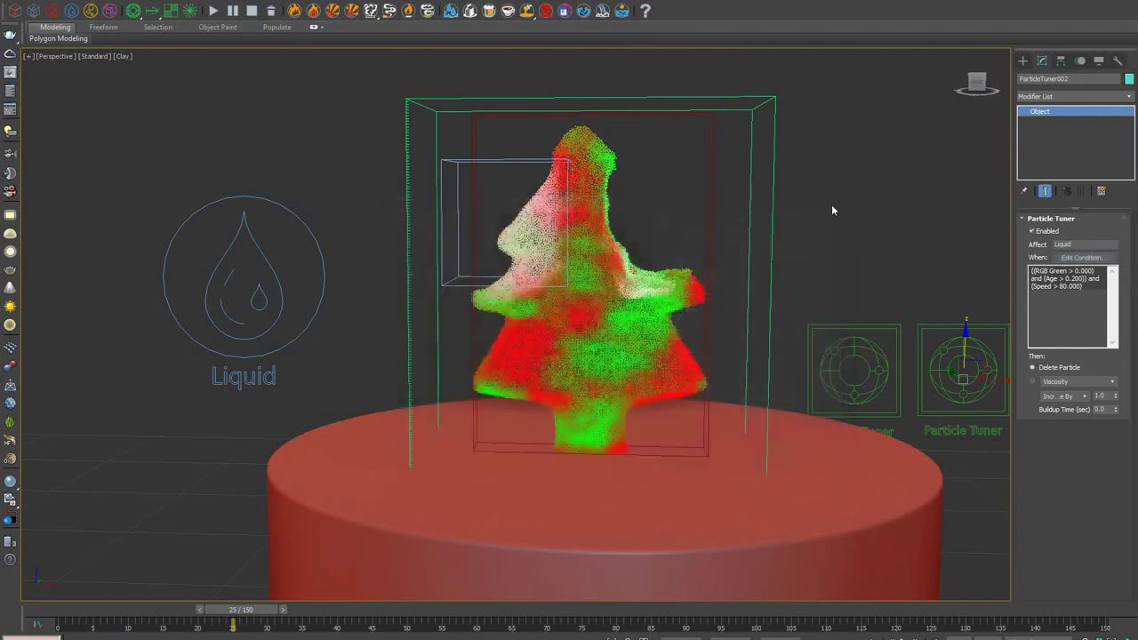
# - Rerun the simulation with the sphere starting outside the simulator, sweeping it over the tree's upper right and down to its left side
pyautogui.click(500, 164)
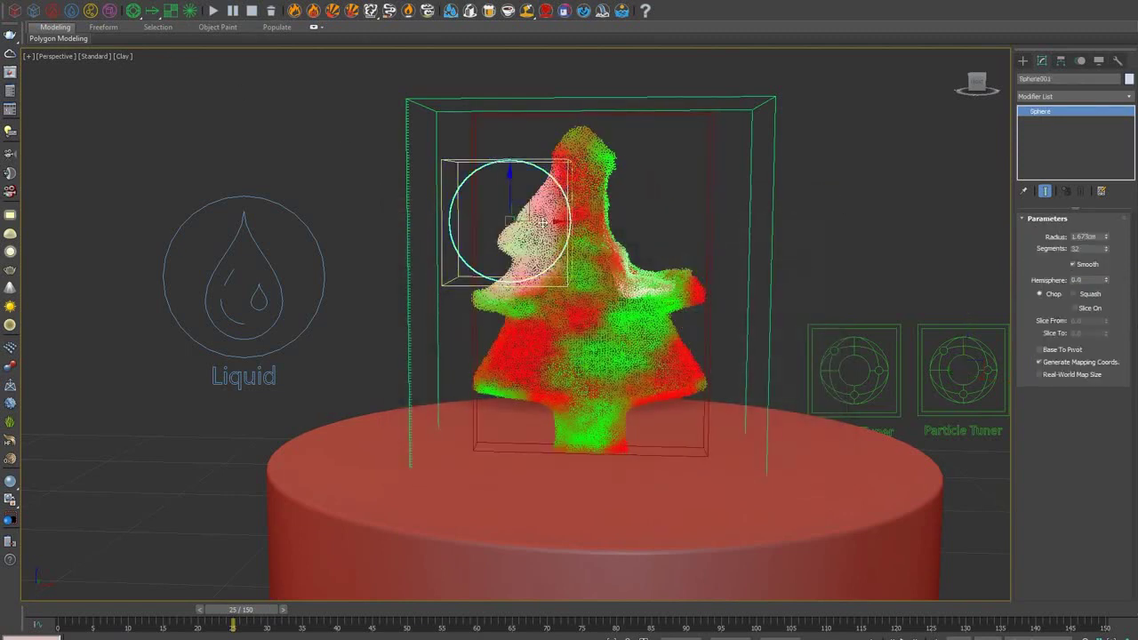
pyautogui.moveTo(500, 165); pyautogui.dragTo(849, 166)
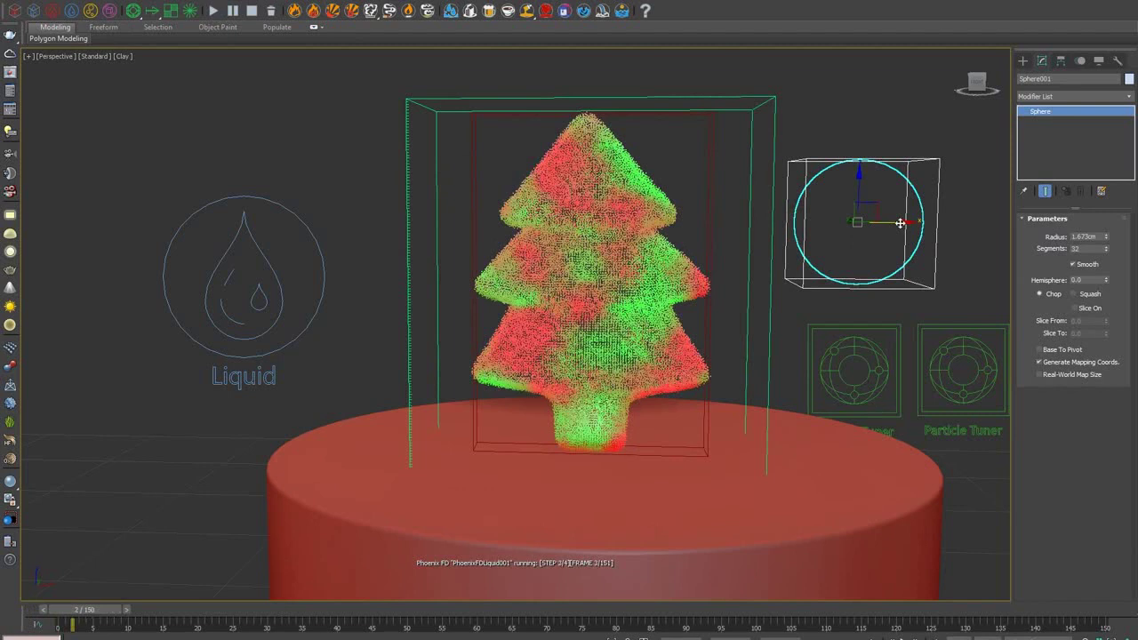
pyautogui.moveTo(900, 223); pyautogui.dragTo(668, 169)
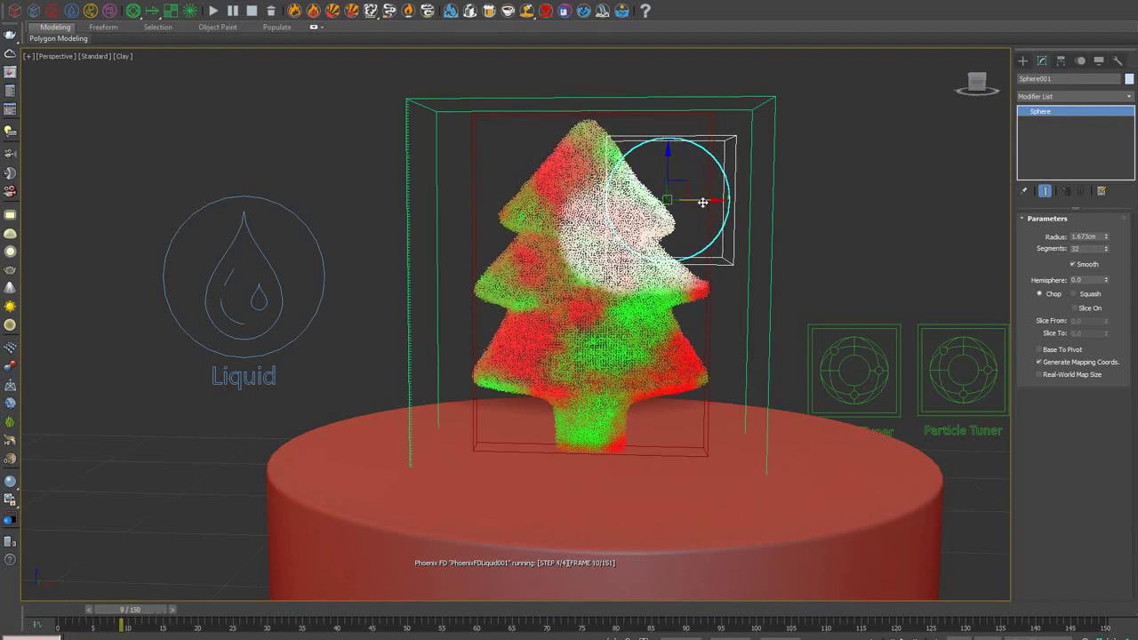
pyautogui.moveTo(702, 203); pyautogui.dragTo(542, 292)
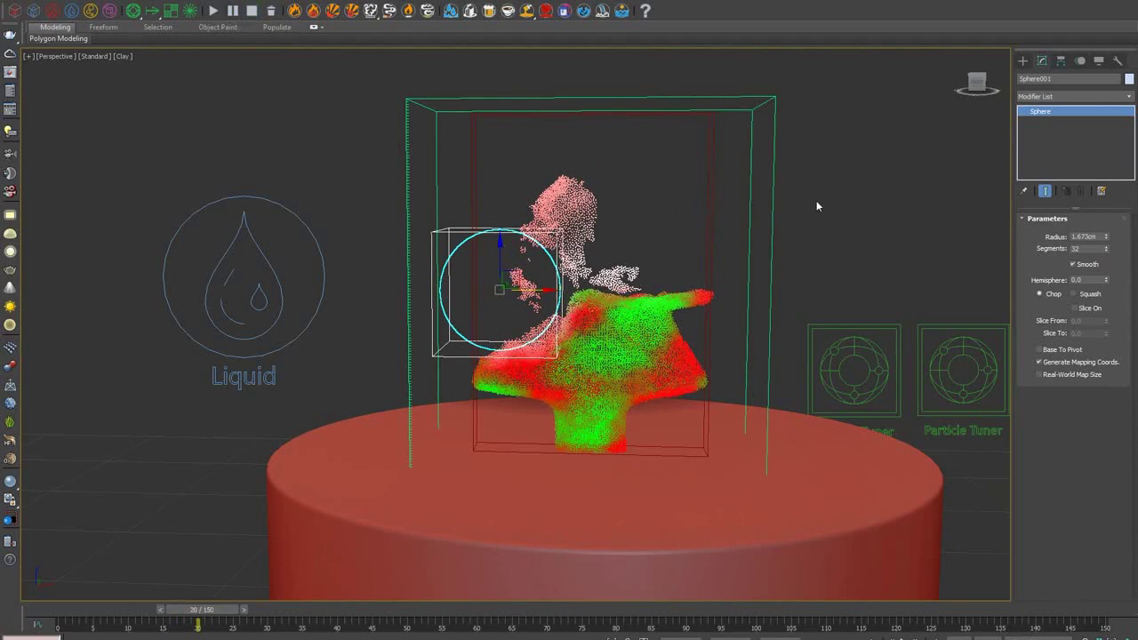
# - Delete the second Particle Tuner and move the remaining tuner upward in the scene
pyautogui.moveTo(817, 200); pyautogui.dragTo(738, 236)
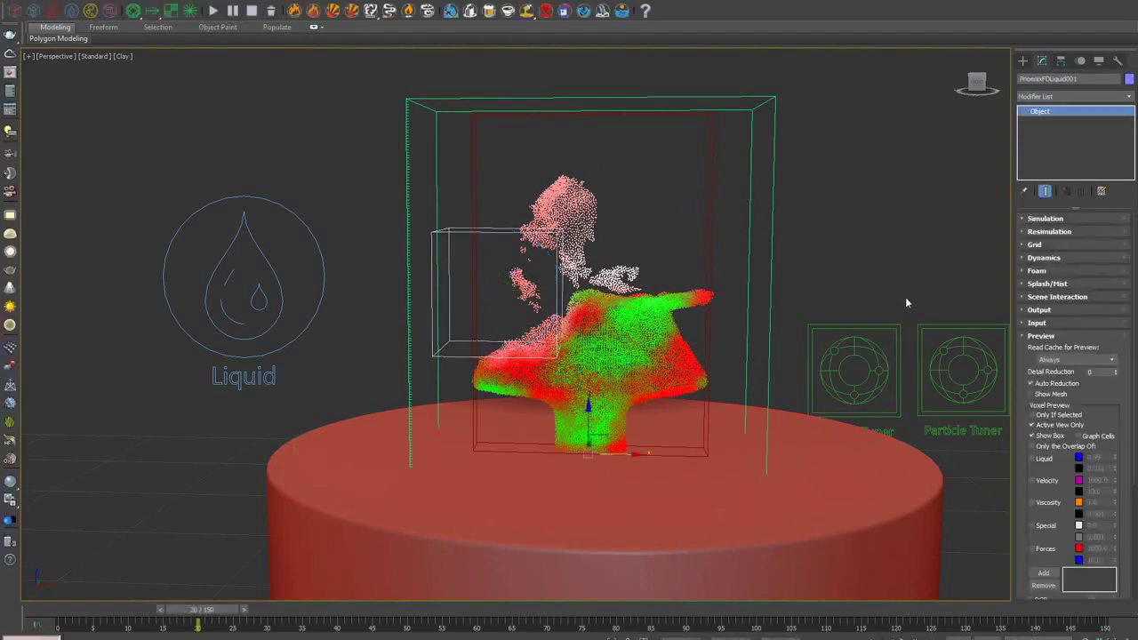
pyautogui.click(990, 380)
pyautogui.press('Delete')
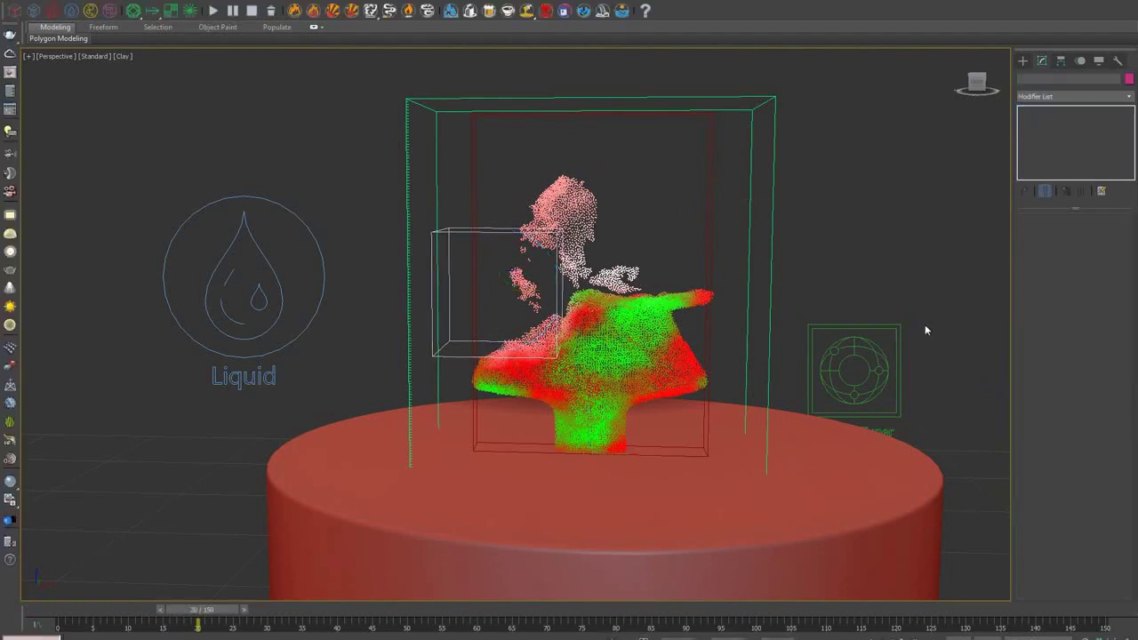
pyautogui.click(859, 345)
pyautogui.moveTo(861, 341); pyautogui.dragTo(864, 255)
# - Delete the liquid simulator's cache files and move the sphere to the simulator's upper right corner
pyautogui.moveTo(798, 196); pyautogui.dragTo(740, 264)
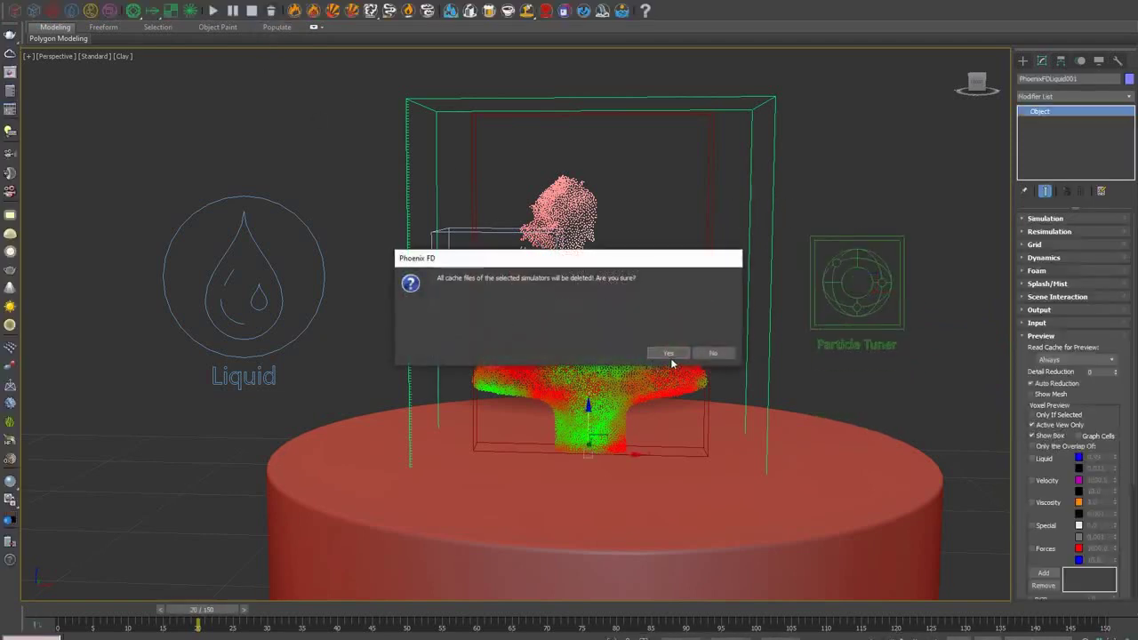
pyautogui.click(669, 353)
pyautogui.click(503, 230)
pyautogui.moveTo(503, 231); pyautogui.dragTo(856, 166)
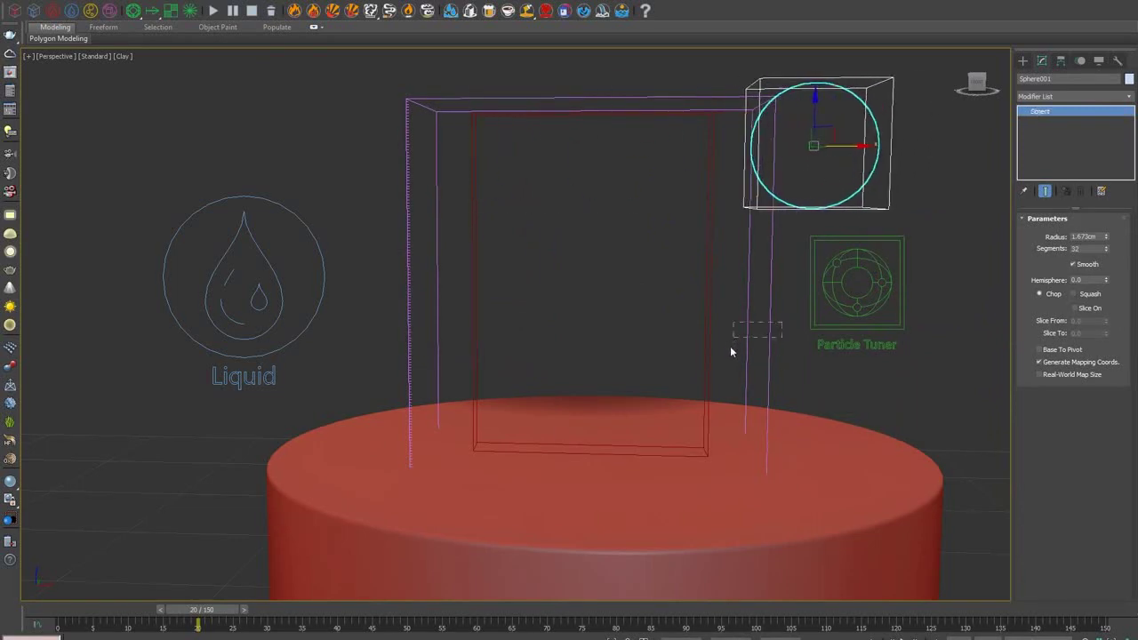
# - Turn the simulator's mesh preview back on and disable its particle preview
pyautogui.click(756, 345)
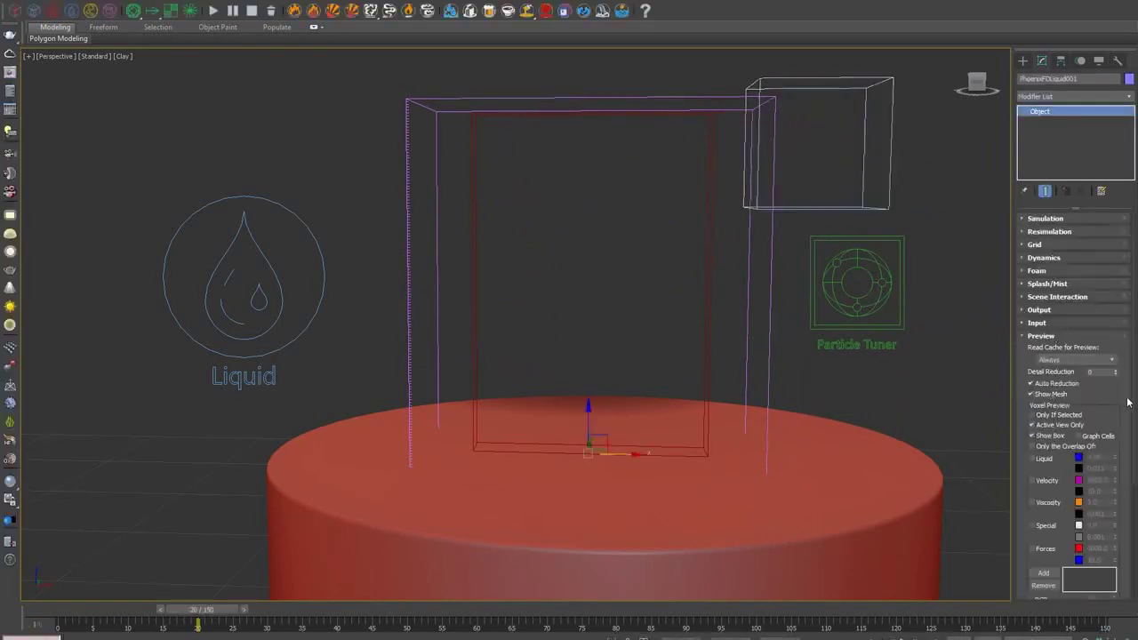
pyautogui.scroll(-2, 1127, 403)
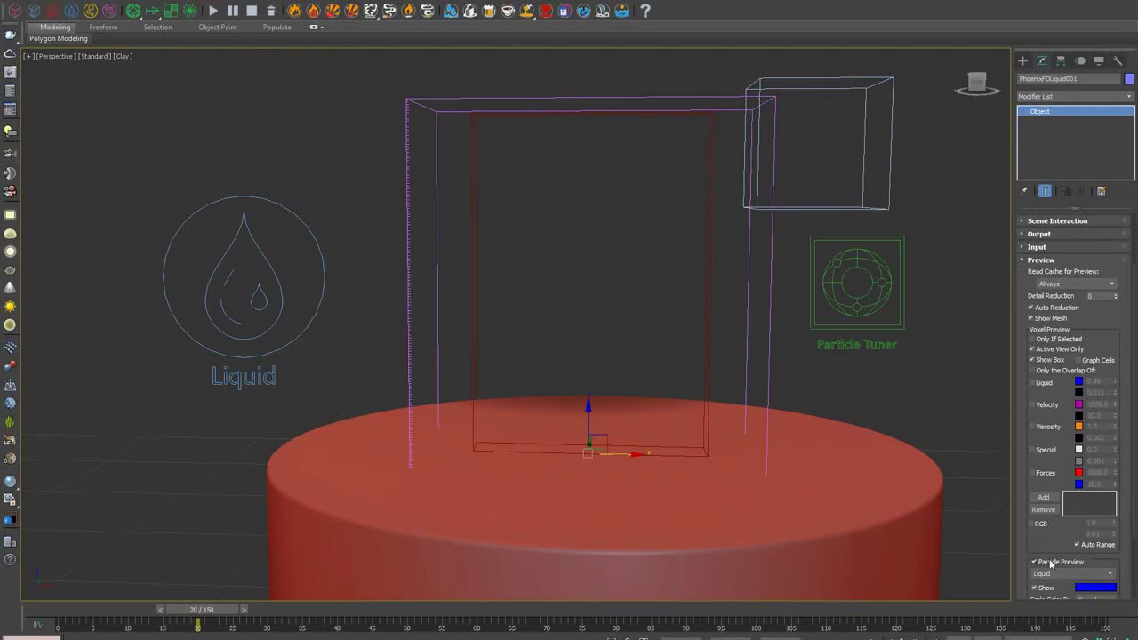
pyautogui.click(1040, 260)
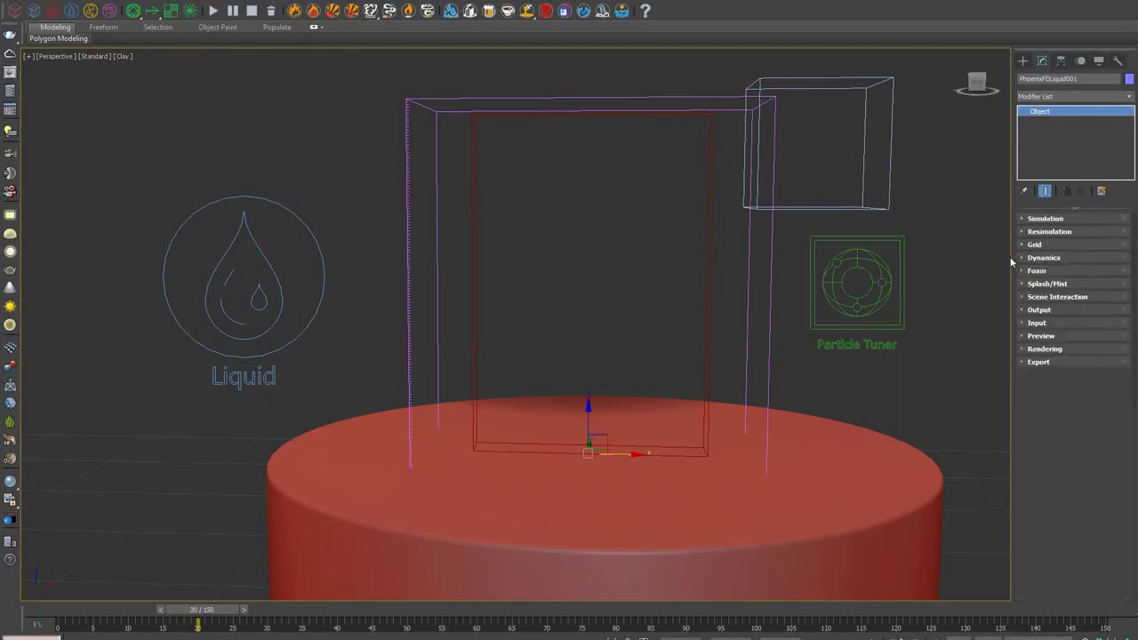
# - Switch the viewport's shading style to Default Shading and clear the selection
pyautogui.click(122, 56)
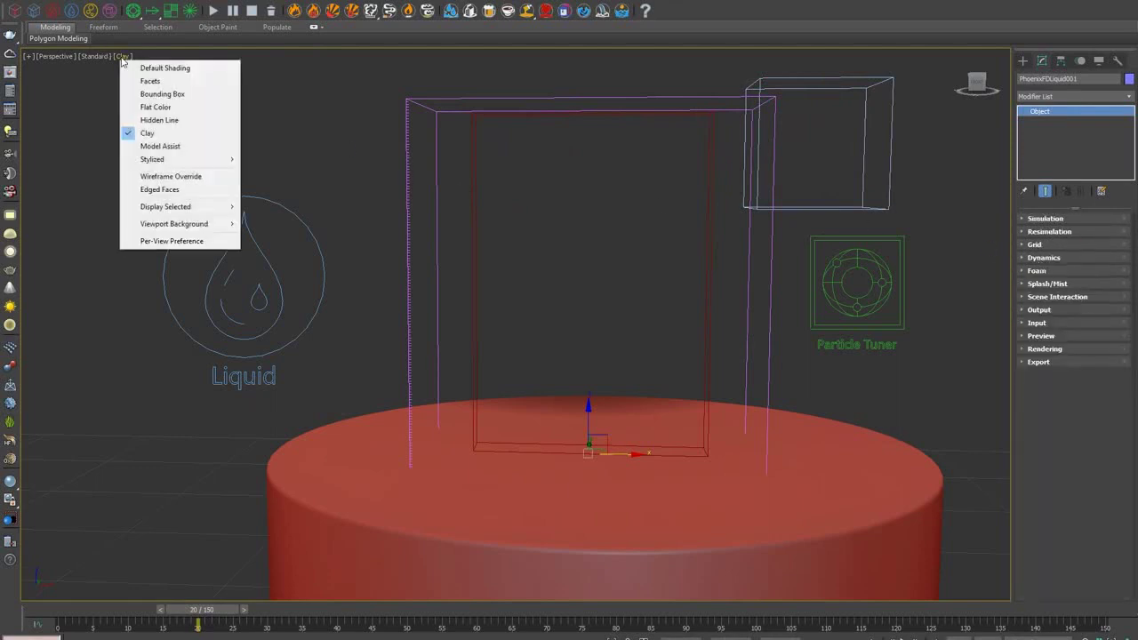
pyautogui.click(173, 69)
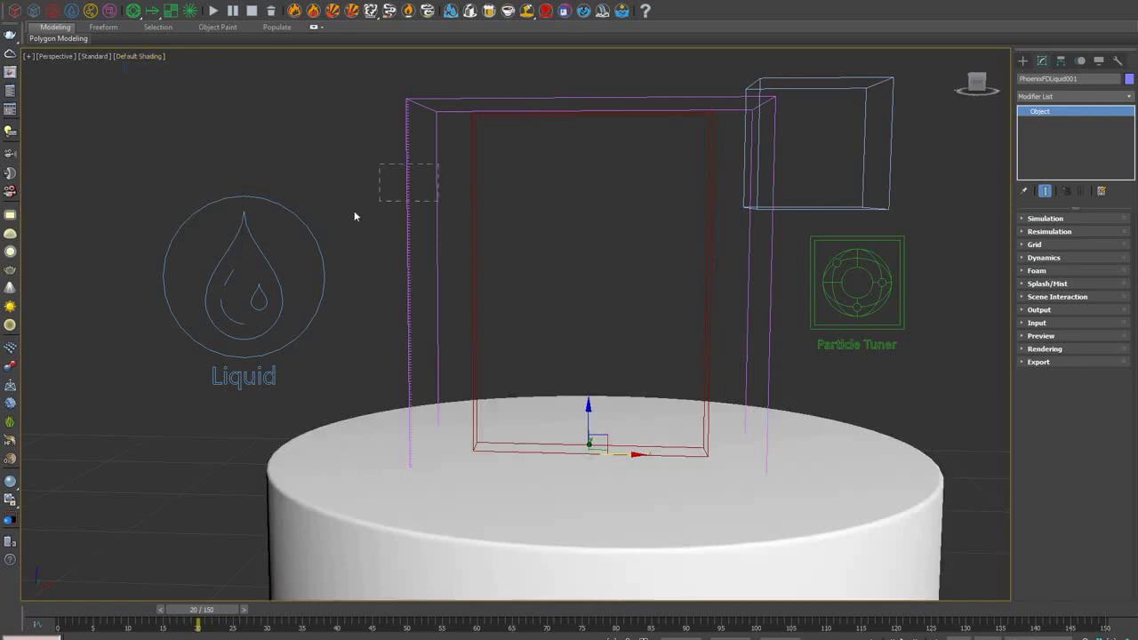
pyautogui.moveTo(310, 208); pyautogui.dragTo(272, 250)
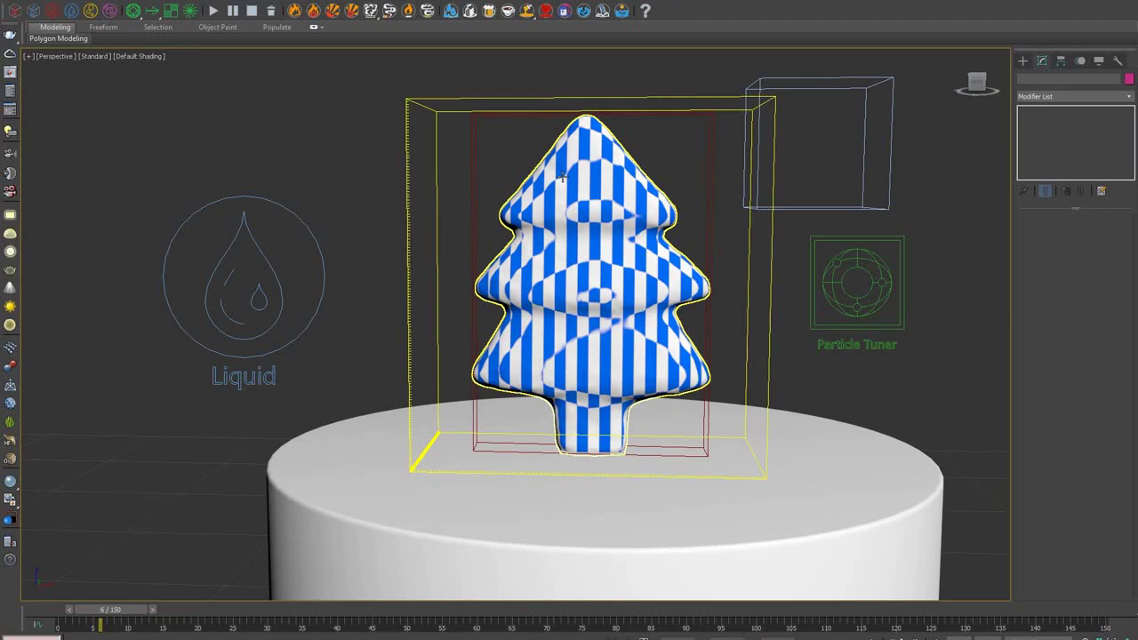
# - Check that Texture UVW is included in the liquid simulator's output particle and grid channels
pyautogui.moveTo(383, 161); pyautogui.dragTo(428, 198)
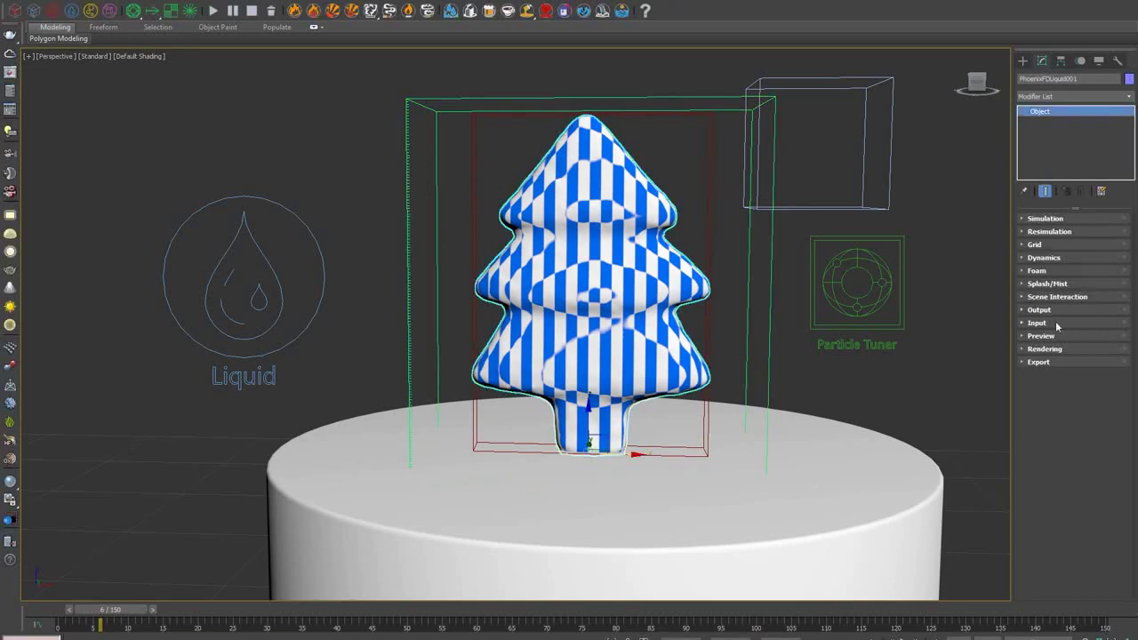
pyautogui.click(1039, 310)
pyautogui.moveTo(1108, 469); pyautogui.dragTo(1103, 429)
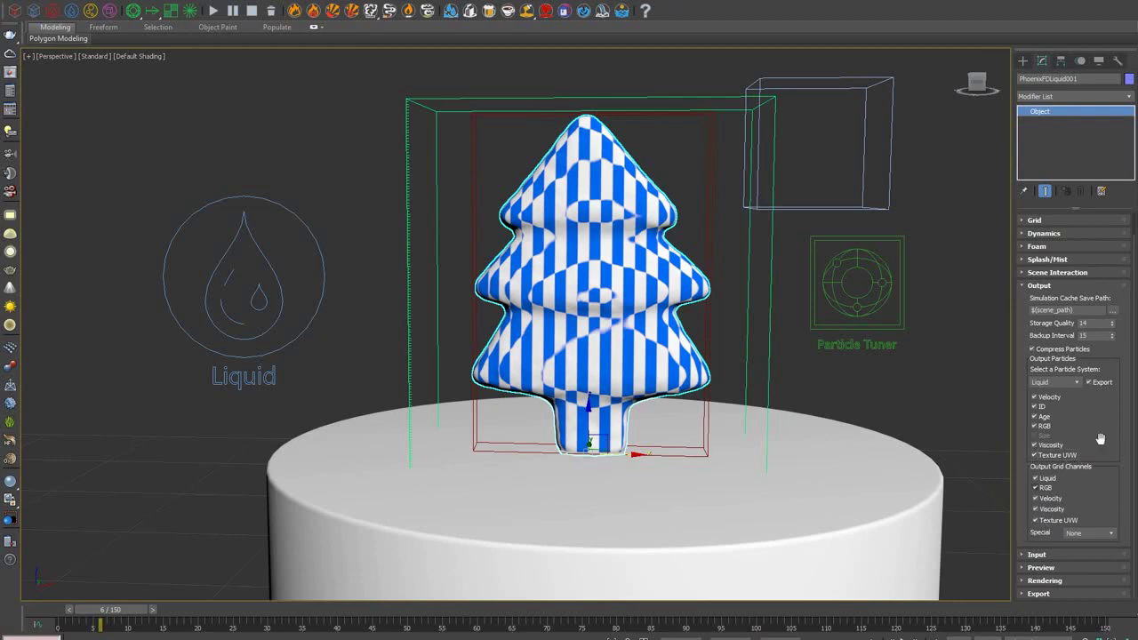
pyautogui.click(1029, 286)
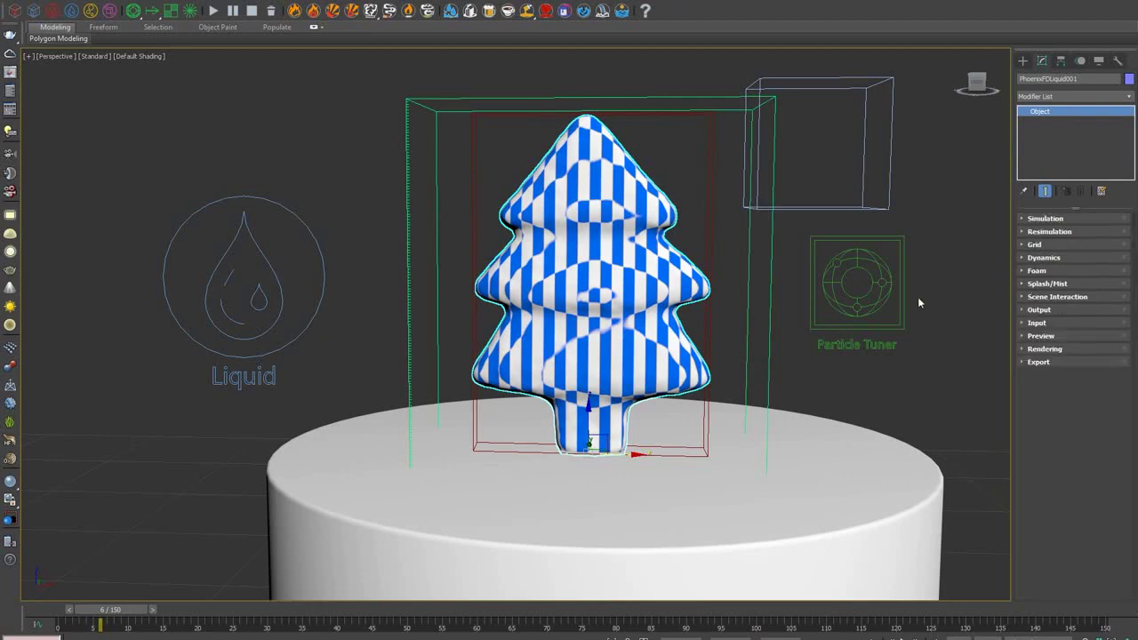
# - Enable Inherit TexUVW From Geom on the liquid source and start the simulation
pyautogui.click(199, 224)
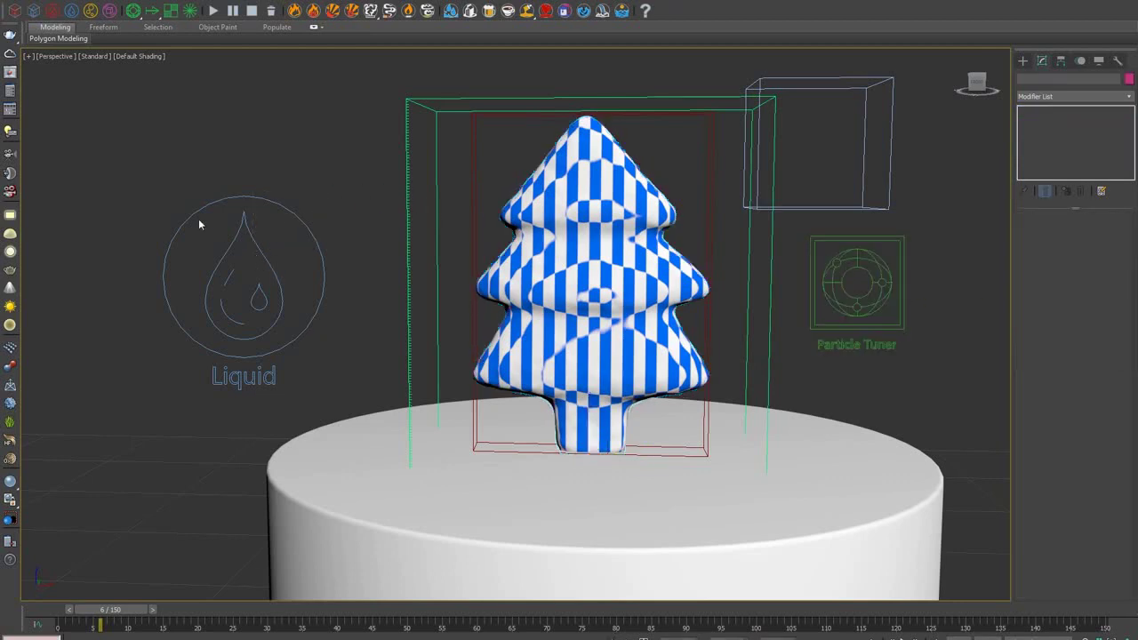
pyautogui.click(219, 256)
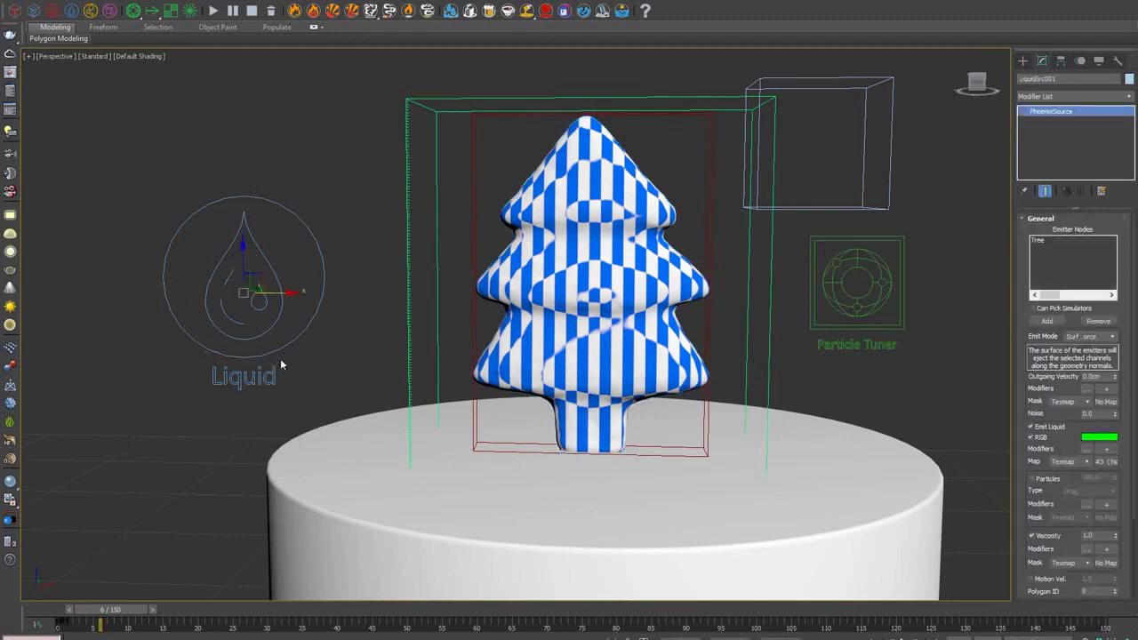
pyautogui.scroll(-3, 1047, 516)
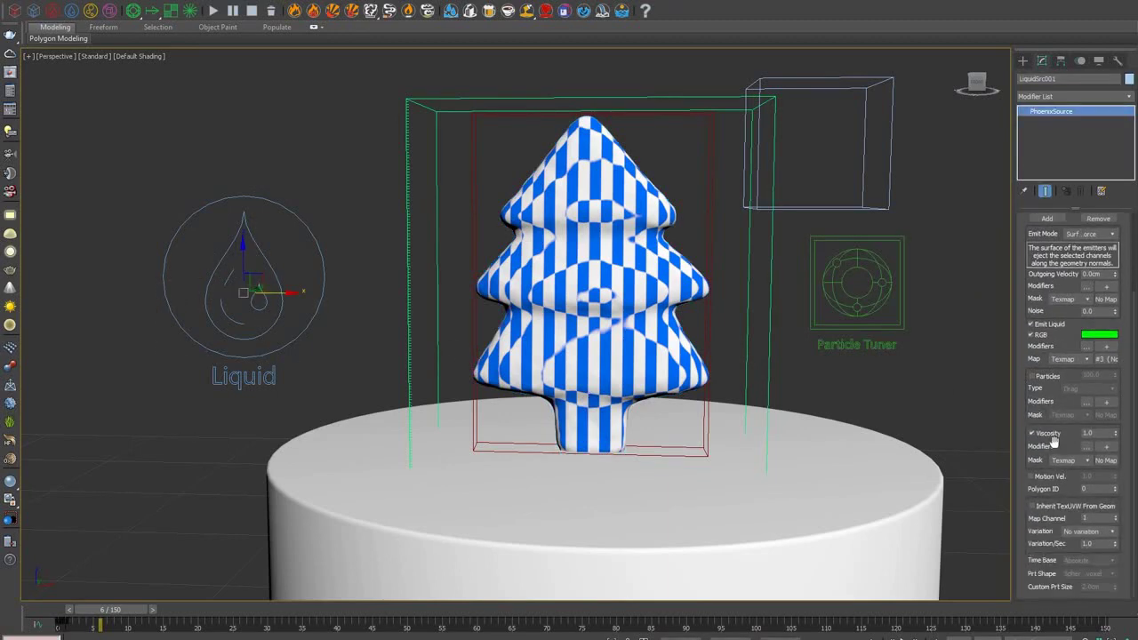
pyautogui.click(1041, 508)
pyautogui.click(213, 11)
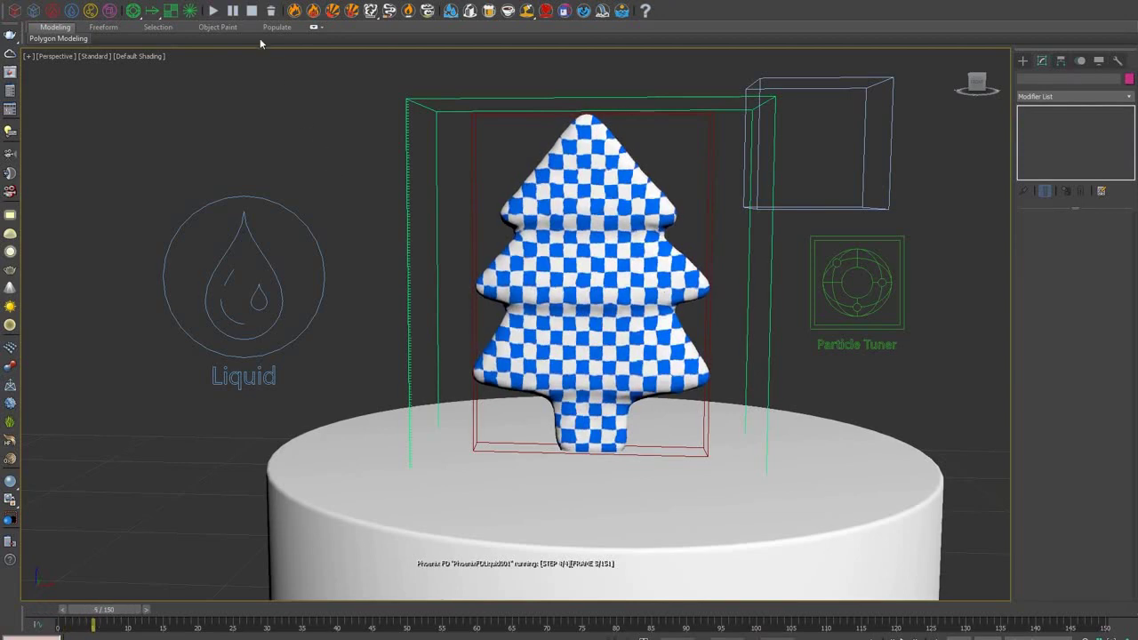
# - Compare the map channels of the two UVW Map modifiers on the tree geometry
pyautogui.click(475, 148)
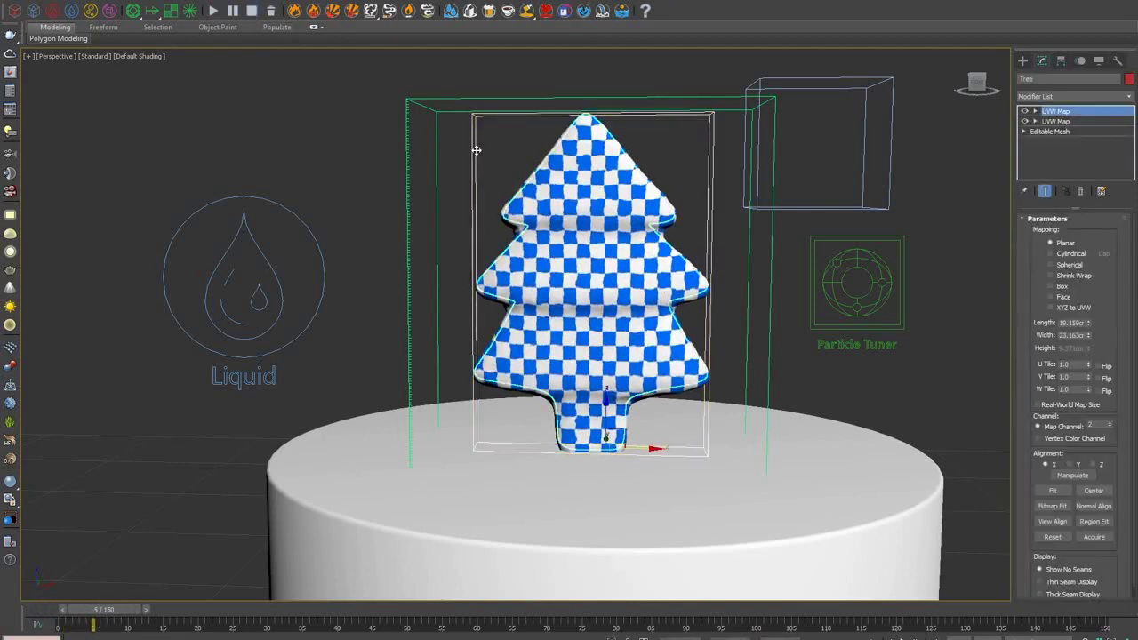
pyautogui.click(1067, 122)
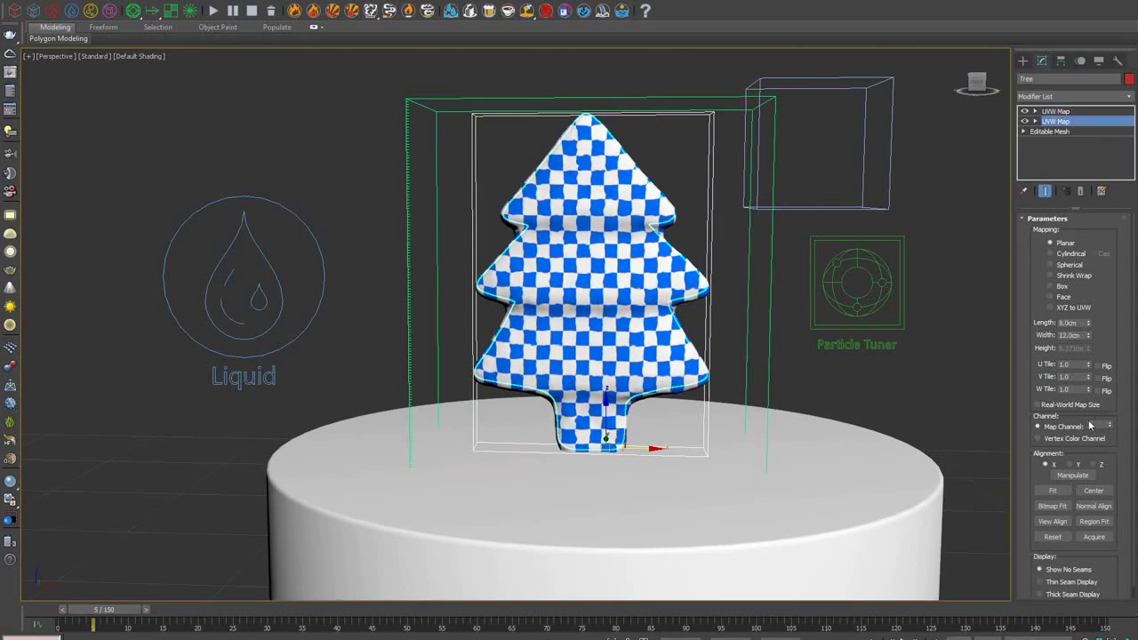
pyautogui.click(1056, 111)
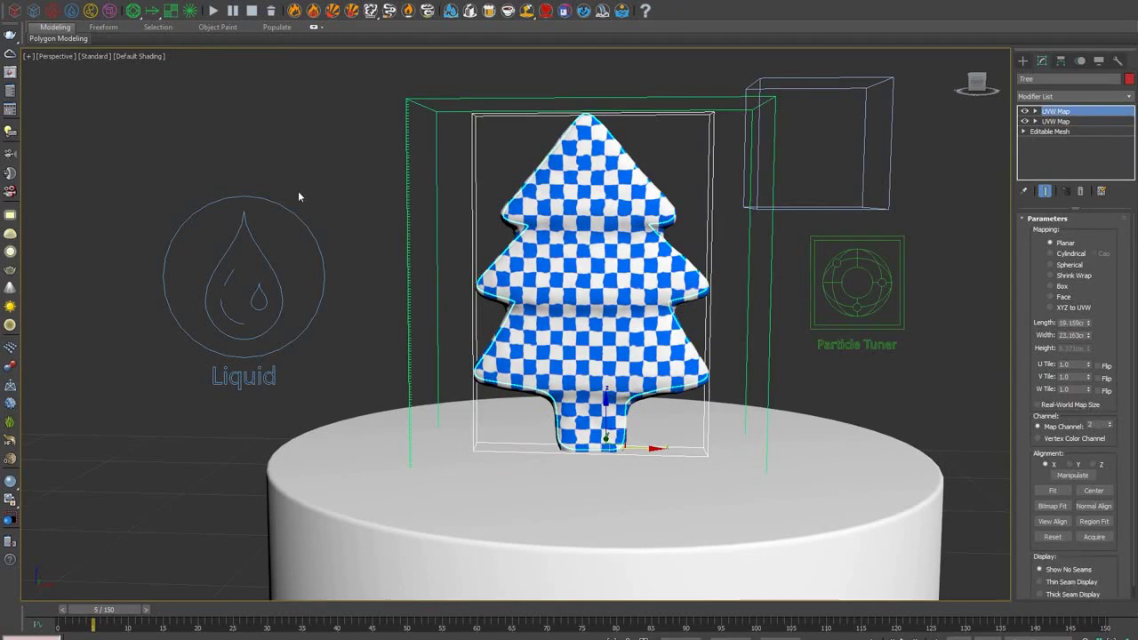
# - Set the liquid source's Map Channel for inherited UVWs to 2 and briefly run the simulation
pyautogui.click(217, 303)
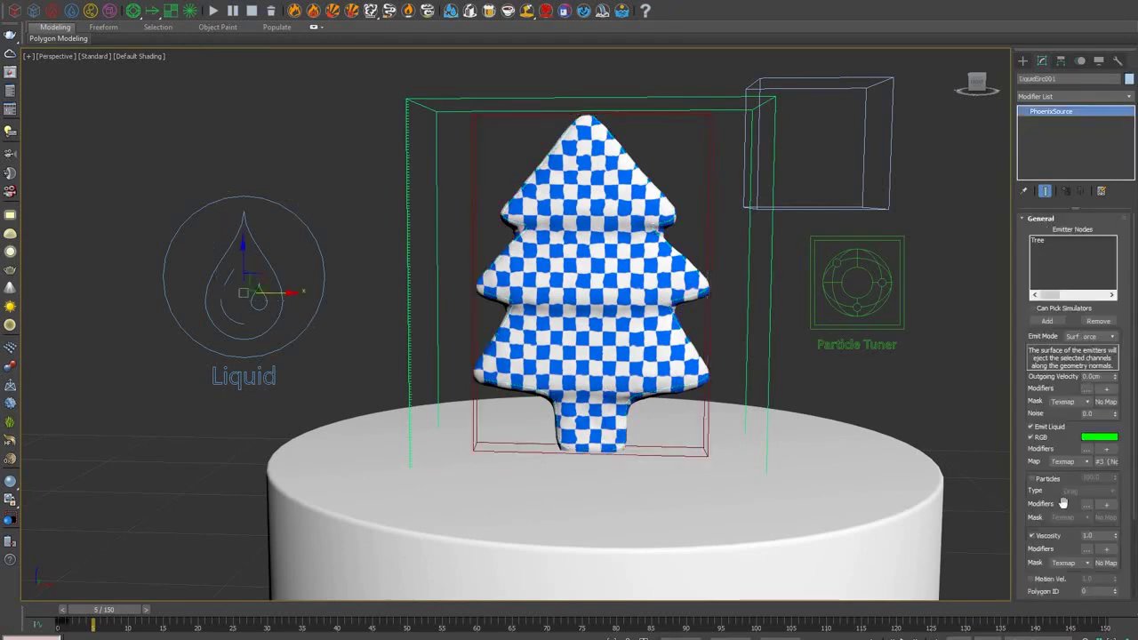
pyautogui.scroll(-3, 1062, 503)
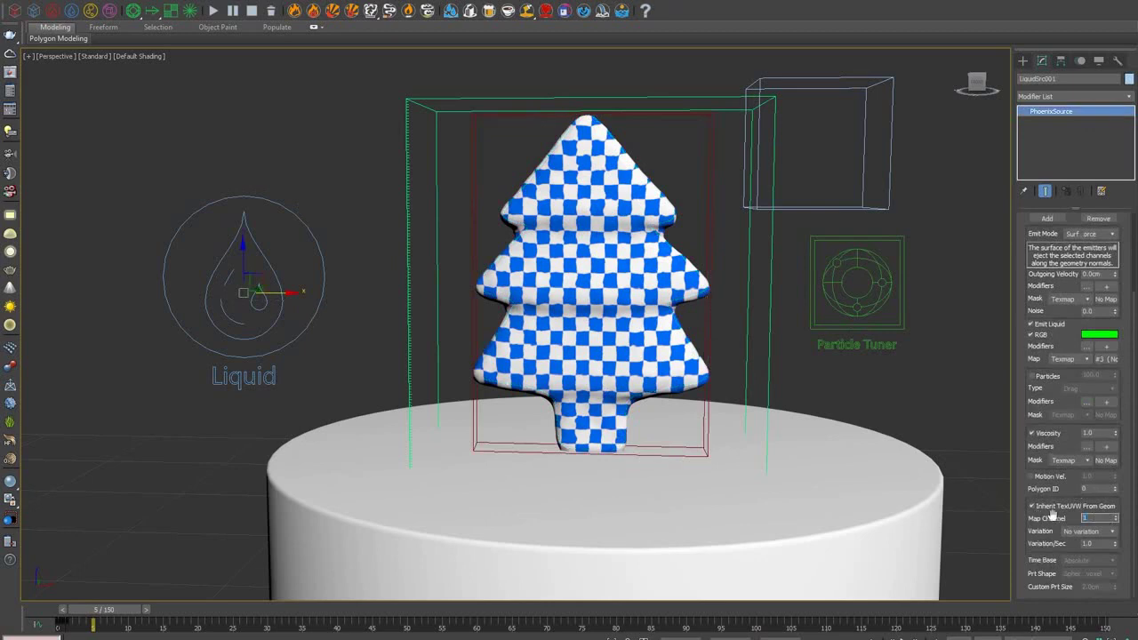
pyautogui.write('2')
pyautogui.click(205, 10)
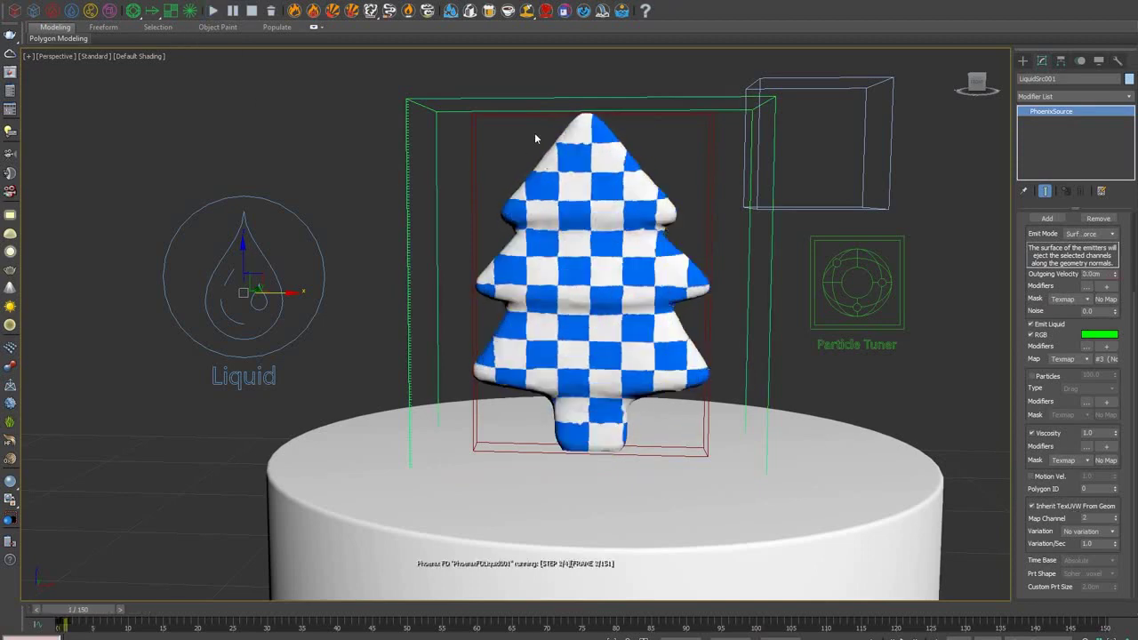
pyautogui.click(251, 11)
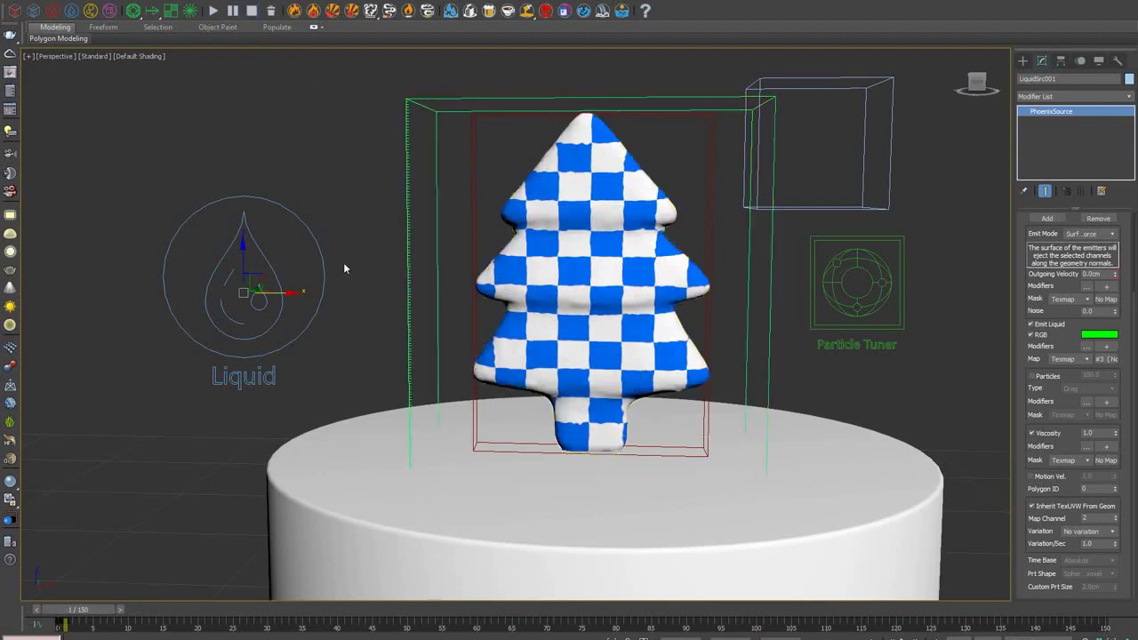
# - Simulate while moving the sphere over the tree's upper right side and across to its left side, stop, and go to frame 25
pyautogui.click(472, 197)
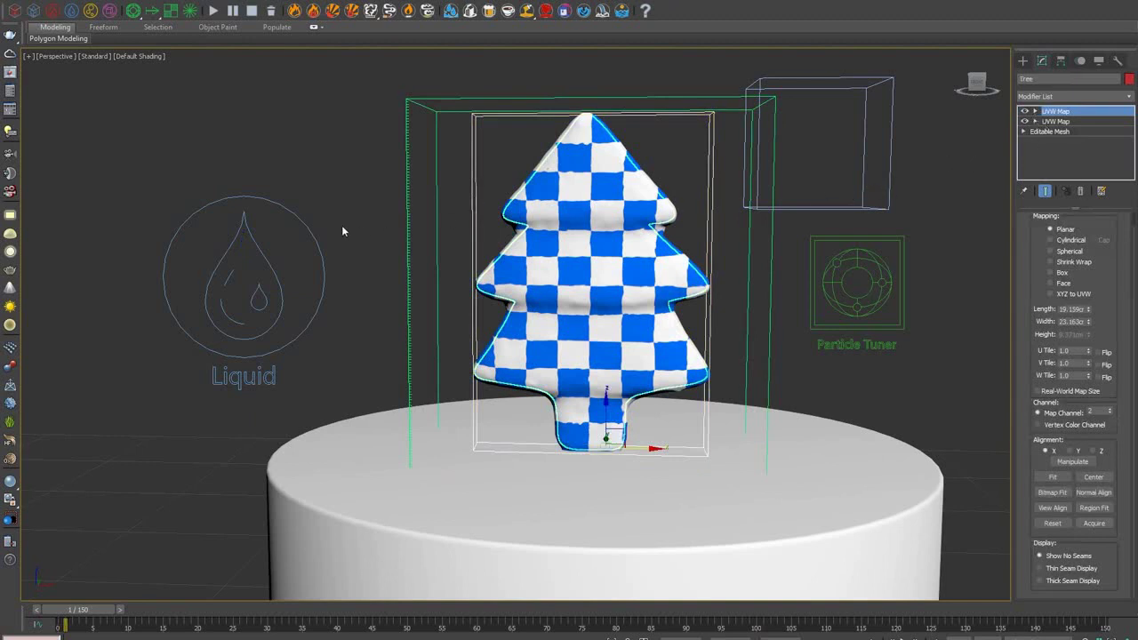
pyautogui.click(869, 168)
pyautogui.moveTo(855, 149)
pyautogui.mouseDown()
pyautogui.moveTo(739, 160)
pyautogui.moveTo(844, 161)
pyautogui.mouseUp()
pyautogui.click(214, 11)
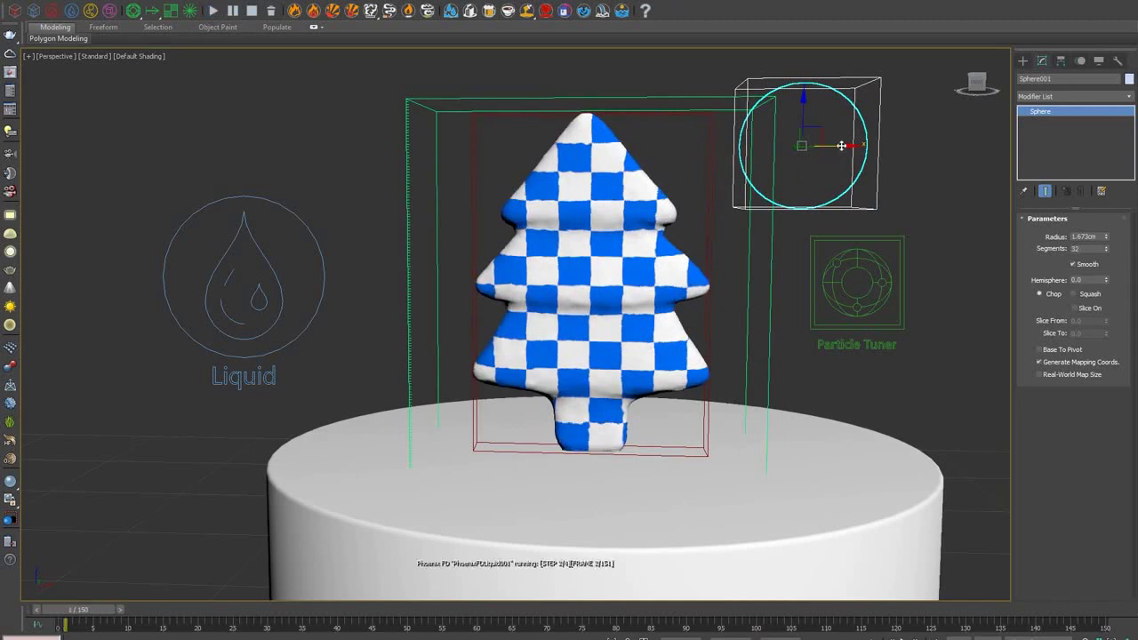
pyautogui.moveTo(841, 145); pyautogui.dragTo(709, 171)
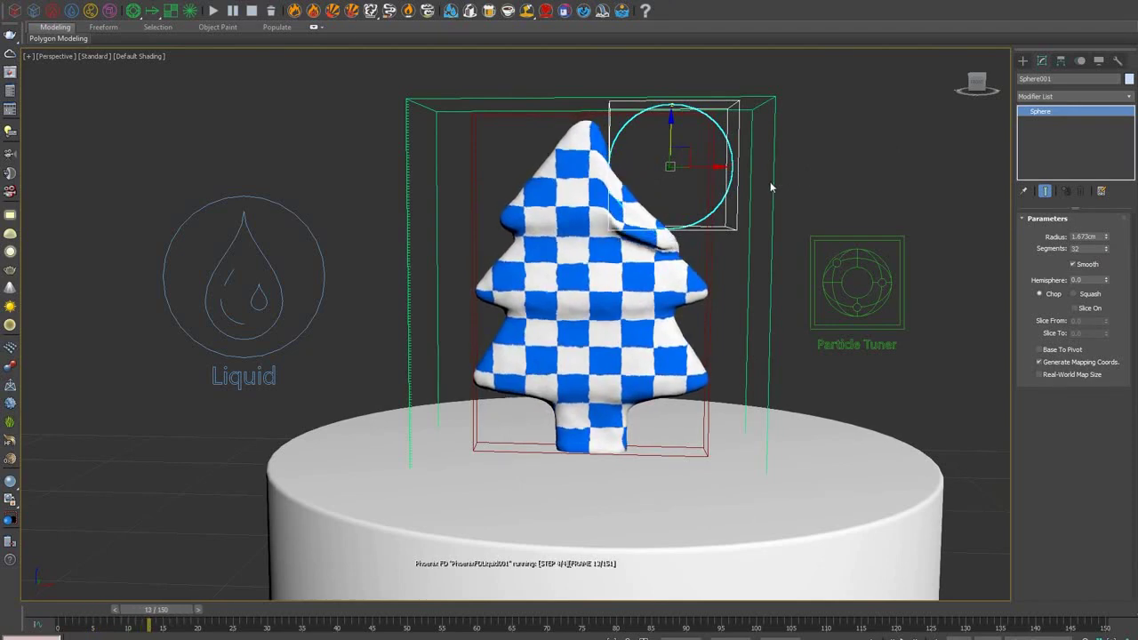
pyautogui.moveTo(707, 178); pyautogui.dragTo(529, 278)
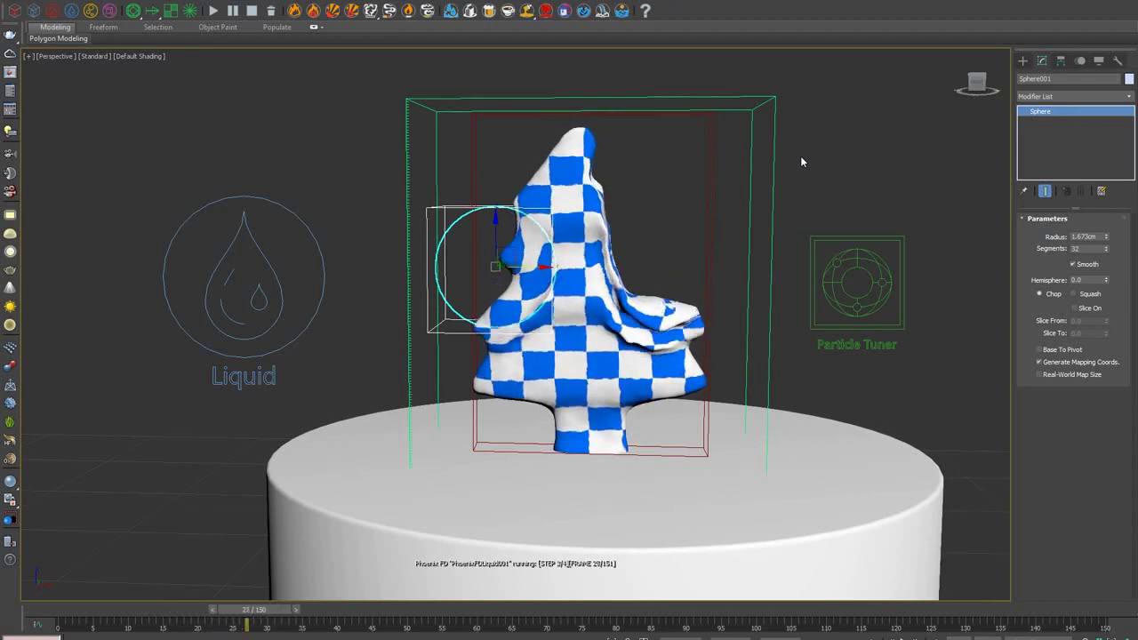
pyautogui.click(254, 11)
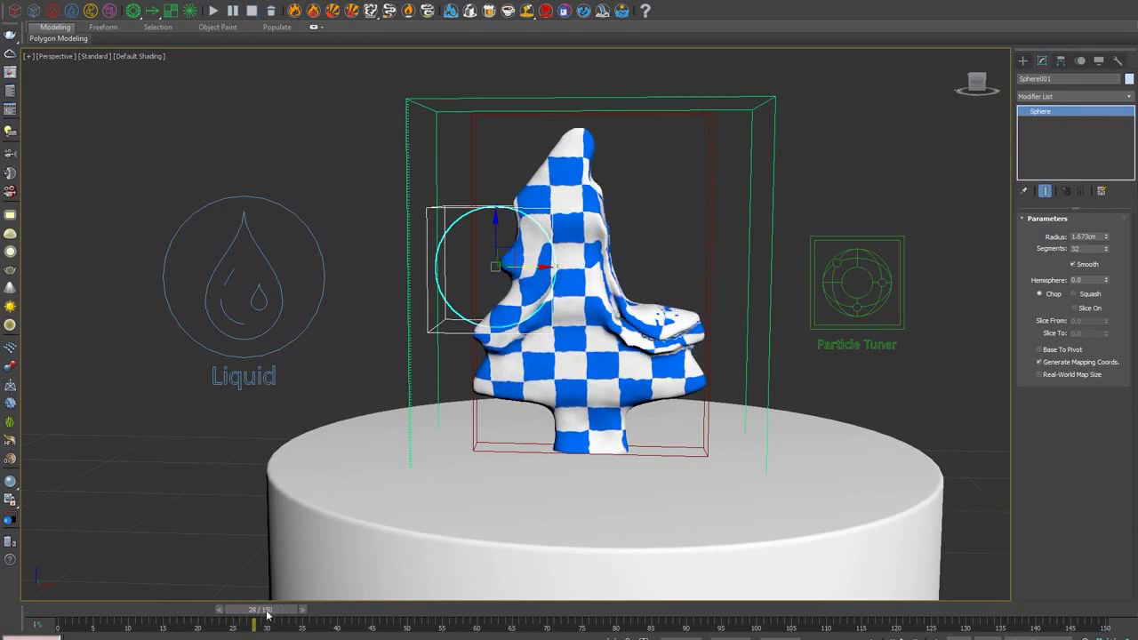
pyautogui.moveTo(256, 610); pyautogui.dragTo(233, 610)
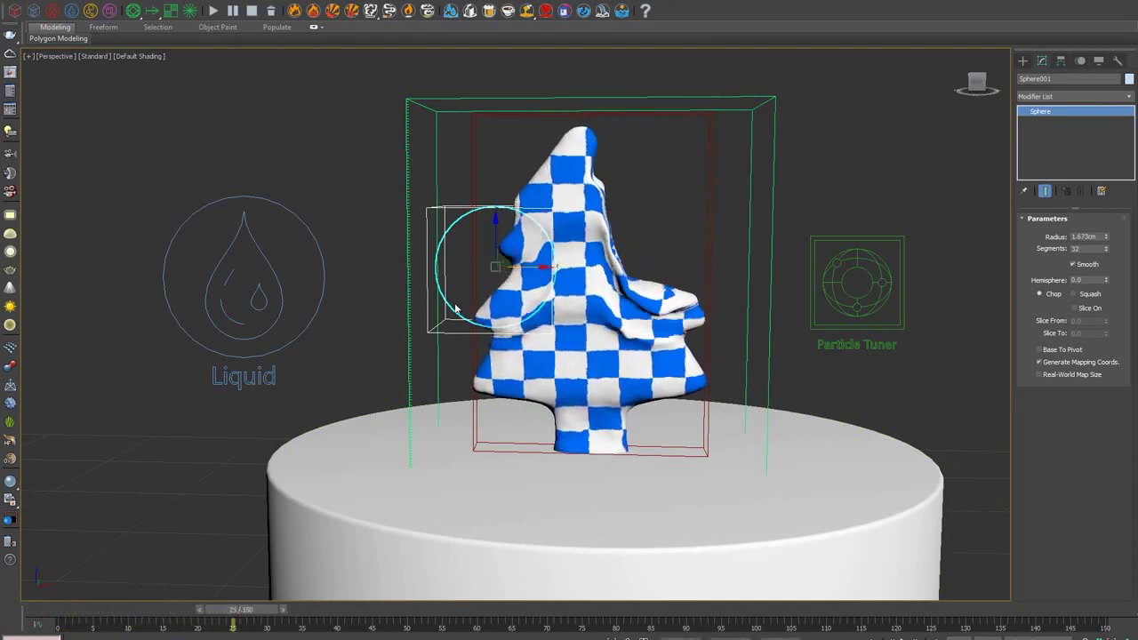
pyautogui.click(380, 294)
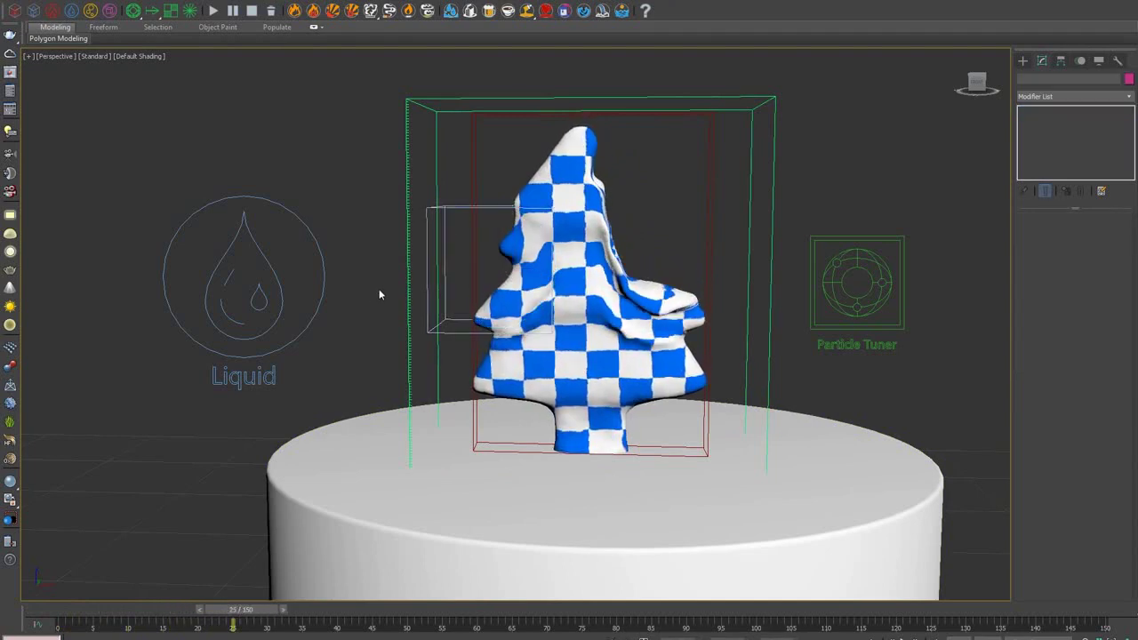
# - Add a Checker map in the Slate Material Editor with U and V tiling of 5
pyautogui.press('m')
pyautogui.moveTo(392, 330); pyautogui.dragTo(341, 233, button='middle')
pyautogui.rightClick(341, 269)
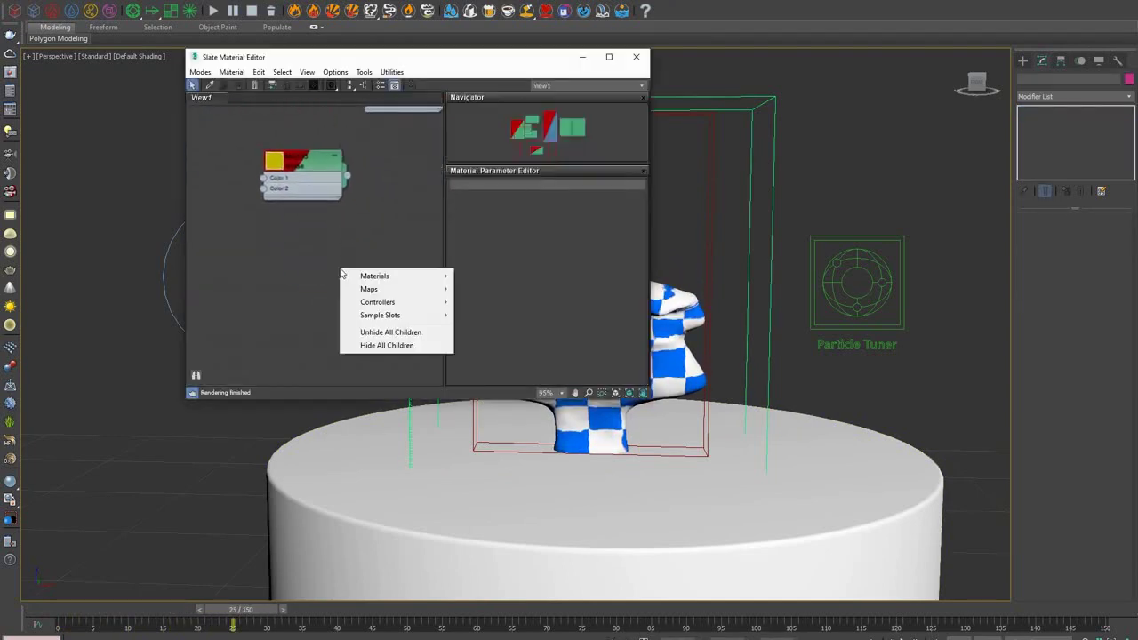
pyautogui.moveTo(394, 292)
pyautogui.moveTo(489, 292)
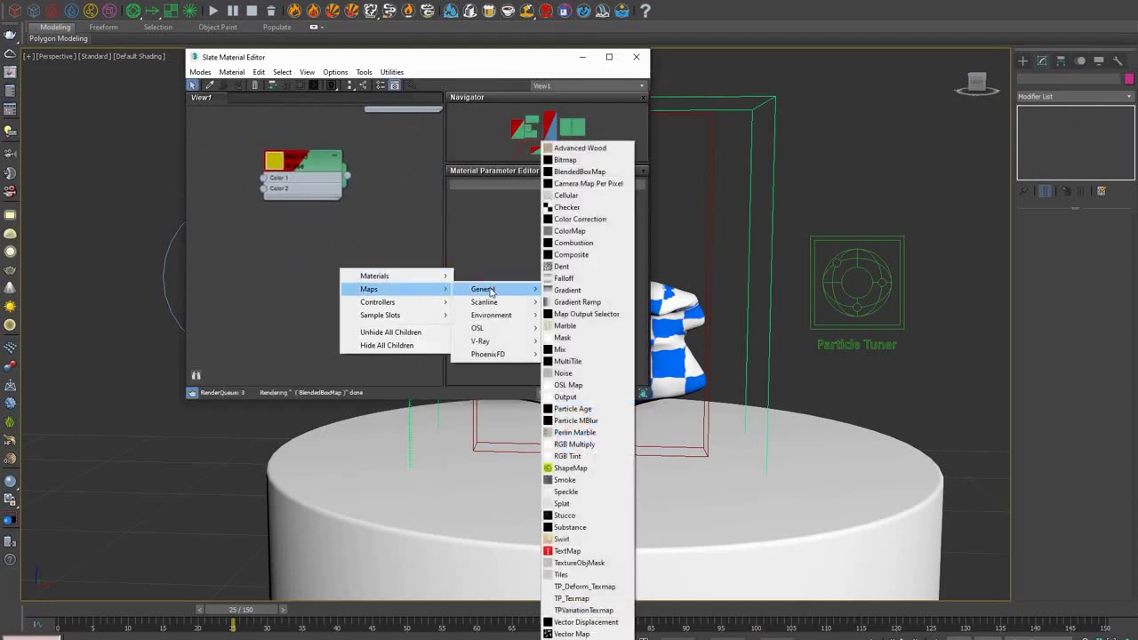
pyautogui.click(569, 208)
pyautogui.doubleClick(332, 279)
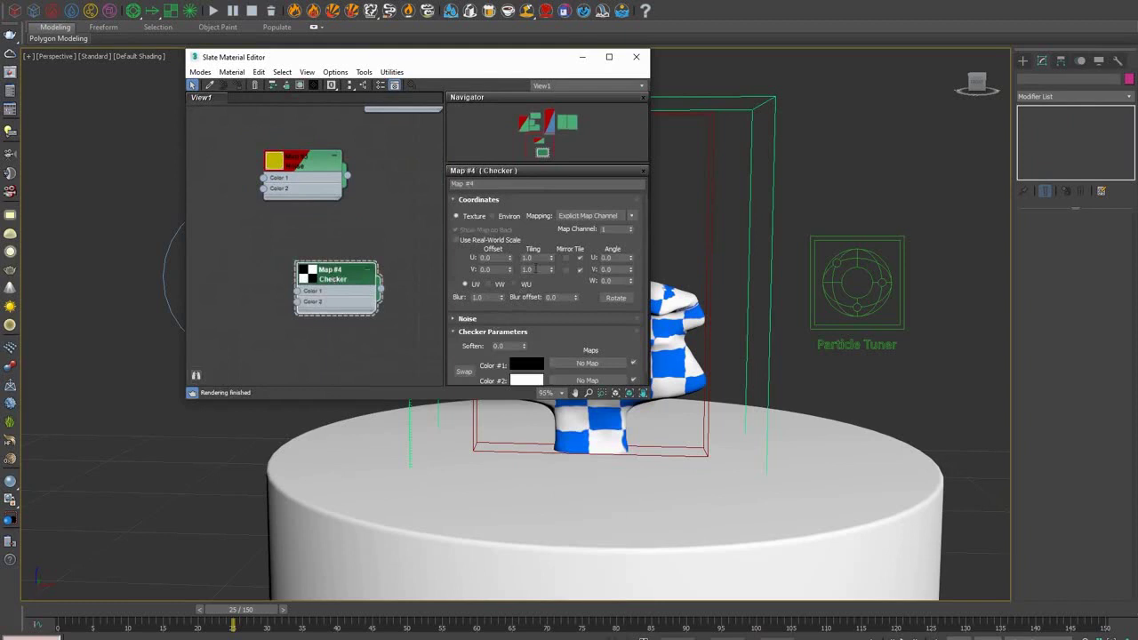
pyautogui.doubleClick(536, 258)
pyautogui.write('5')
pyautogui.press('Tab')
pyautogui.write('5')
pyautogui.press('Return')
# - Place the VRayMtl node beside the new Checker map and connect the map to its diffuse input
pyautogui.scroll(-2, 399, 237)
pyautogui.moveTo(399, 236); pyautogui.dragTo(376, 317, button='middle')
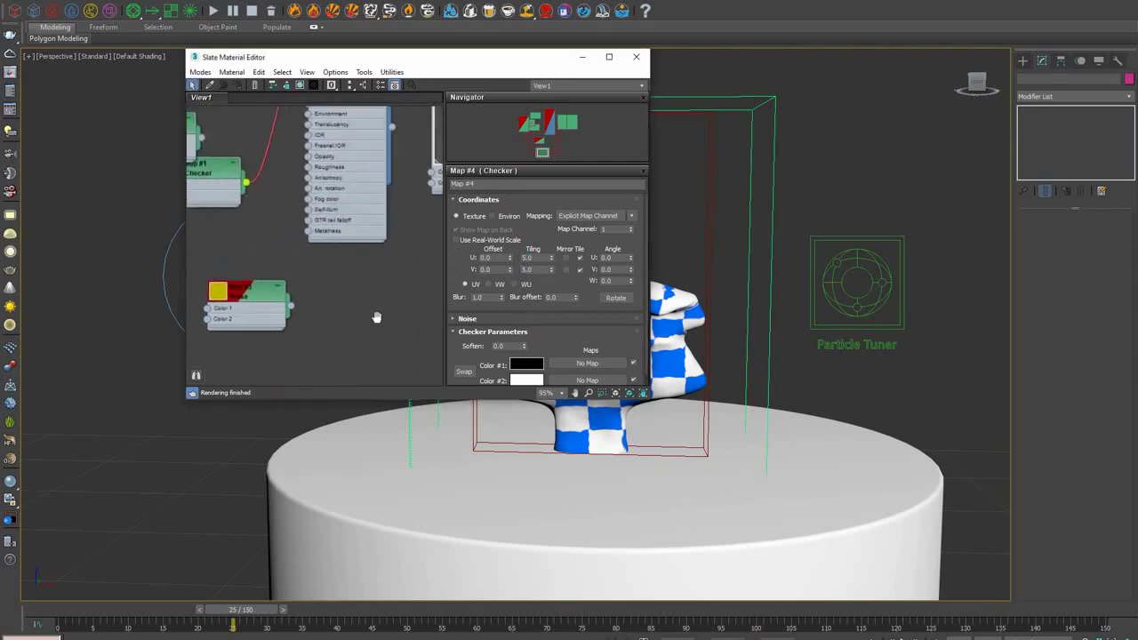
pyautogui.scroll(-2, 378, 319)
pyautogui.scroll(-1, 378, 317)
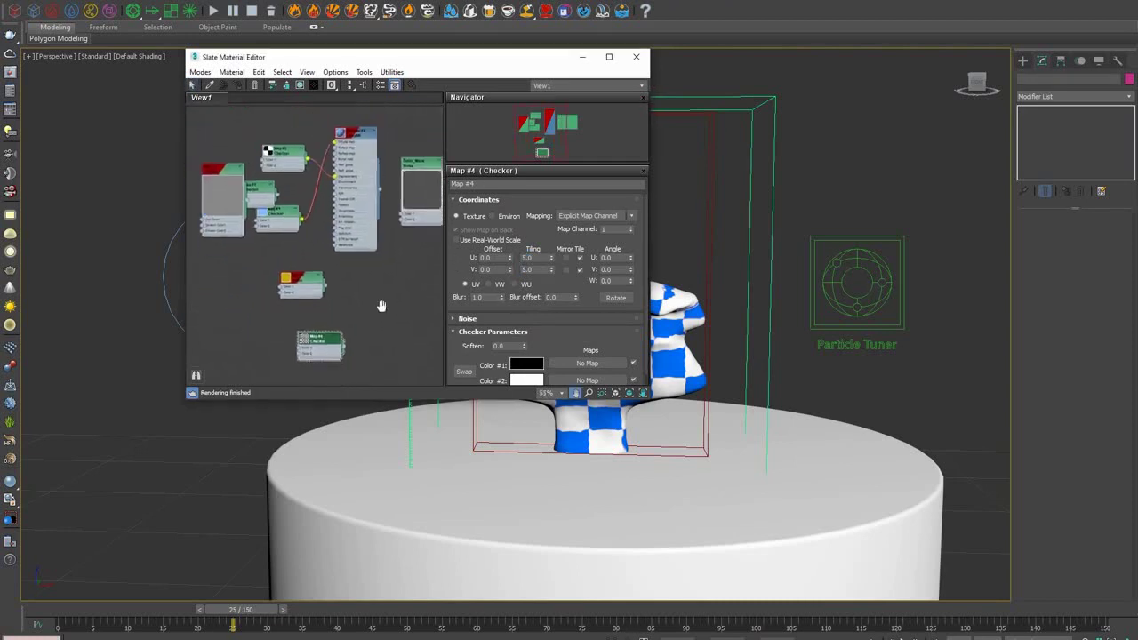
pyautogui.moveTo(351, 150); pyautogui.dragTo(391, 255)
pyautogui.scroll(4, 363, 329)
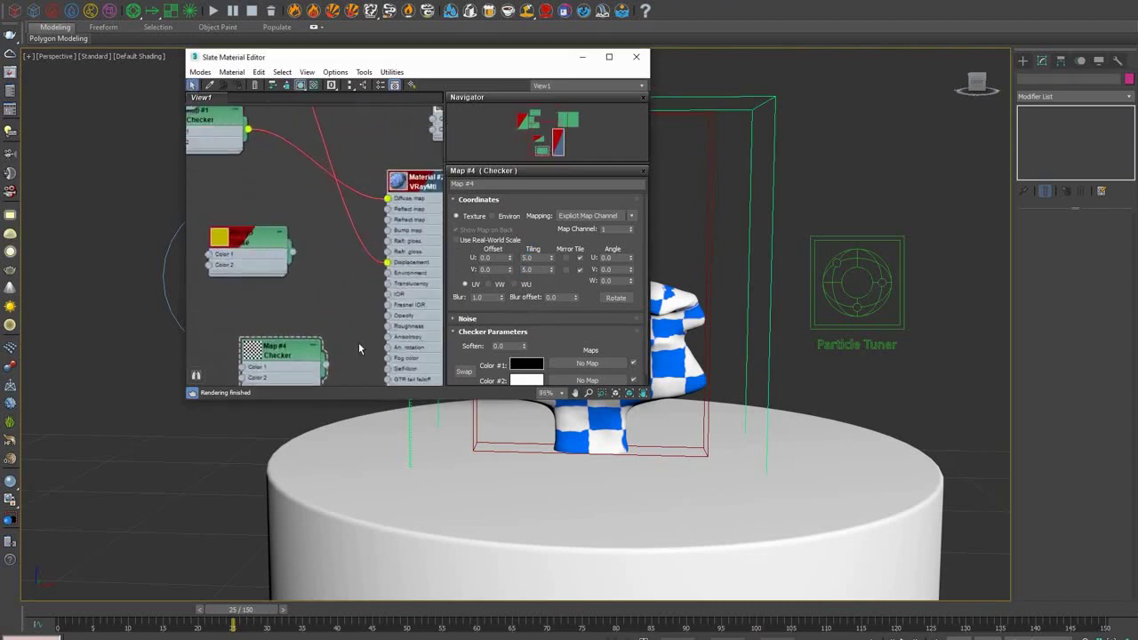
pyautogui.moveTo(351, 359); pyautogui.dragTo(287, 329, button='middle')
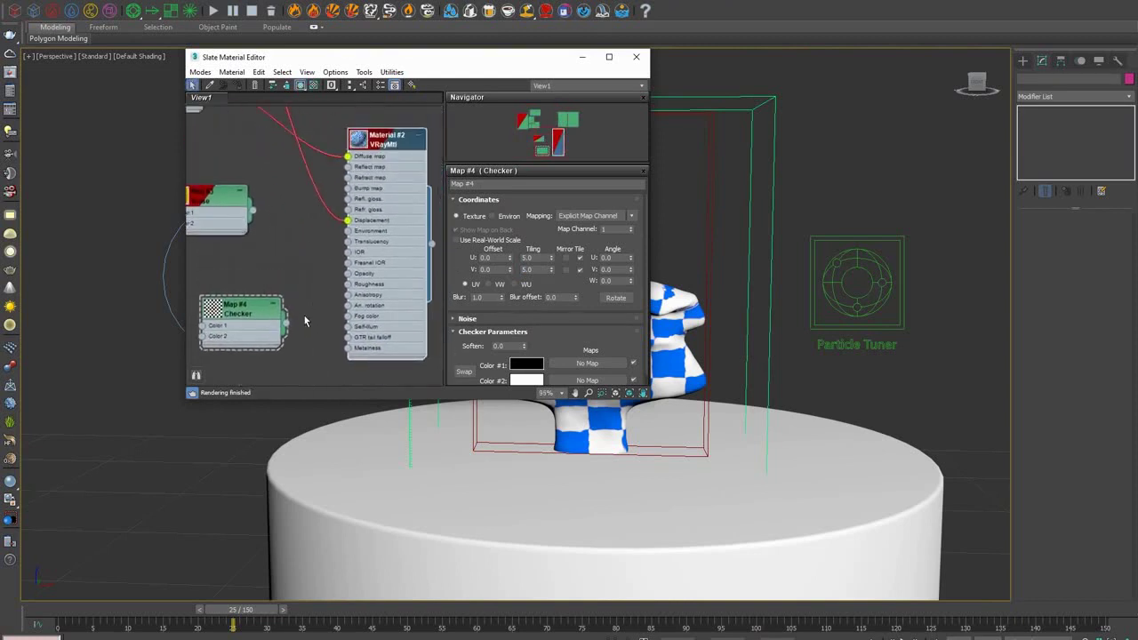
pyautogui.moveTo(286, 329); pyautogui.dragTo(348, 156)
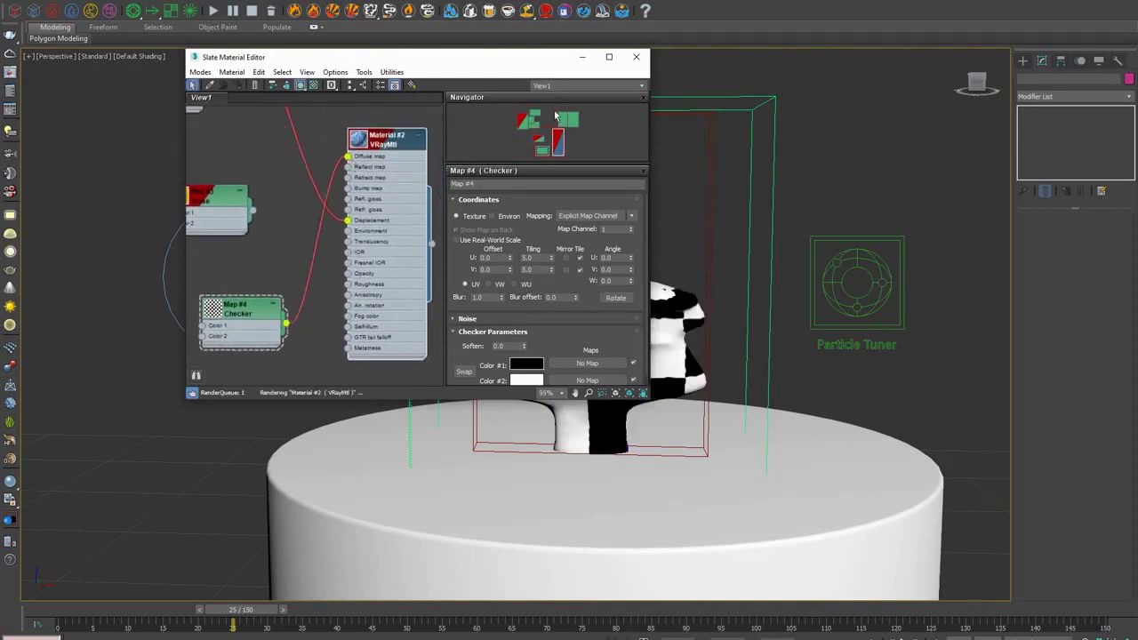
# - Examine the checker pattern on the melting tree up to frame 27 and close the material editor
pyautogui.moveTo(591, 63); pyautogui.dragTo(381, 58)
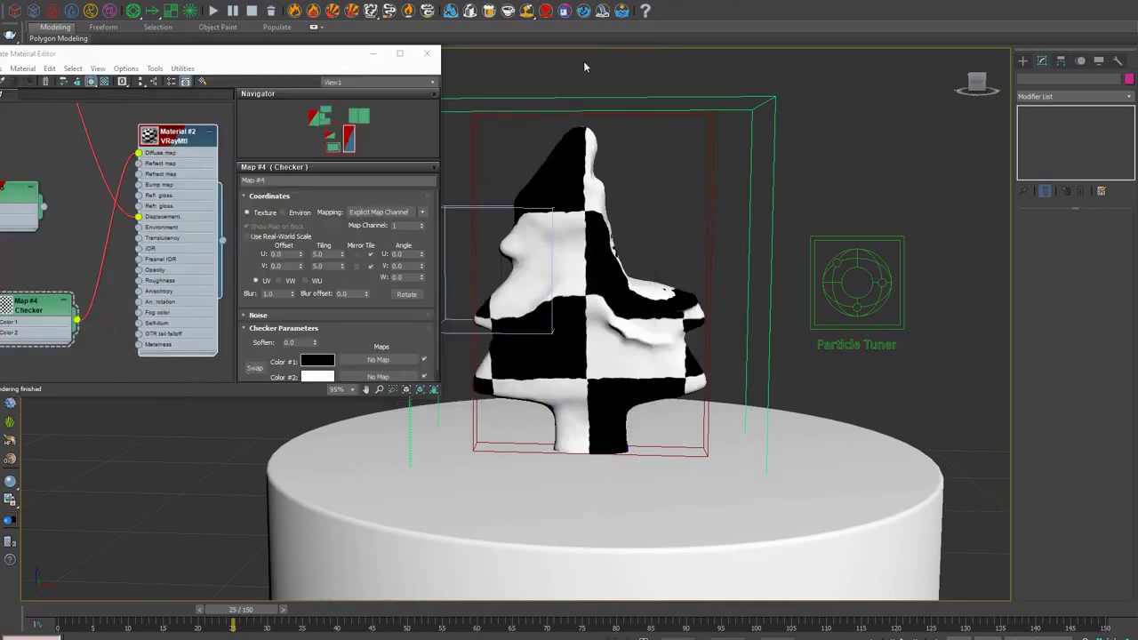
pyautogui.moveTo(239, 610)
pyautogui.mouseDown()
pyautogui.moveTo(84, 609)
pyautogui.moveTo(249, 601)
pyautogui.mouseUp()
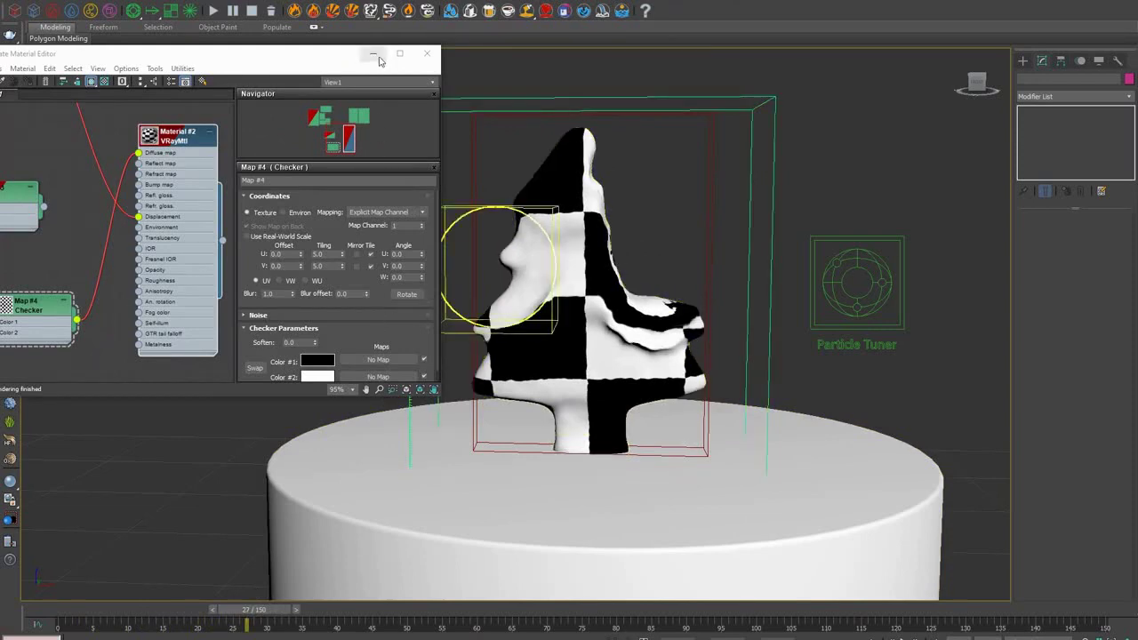
pyautogui.click(427, 54)
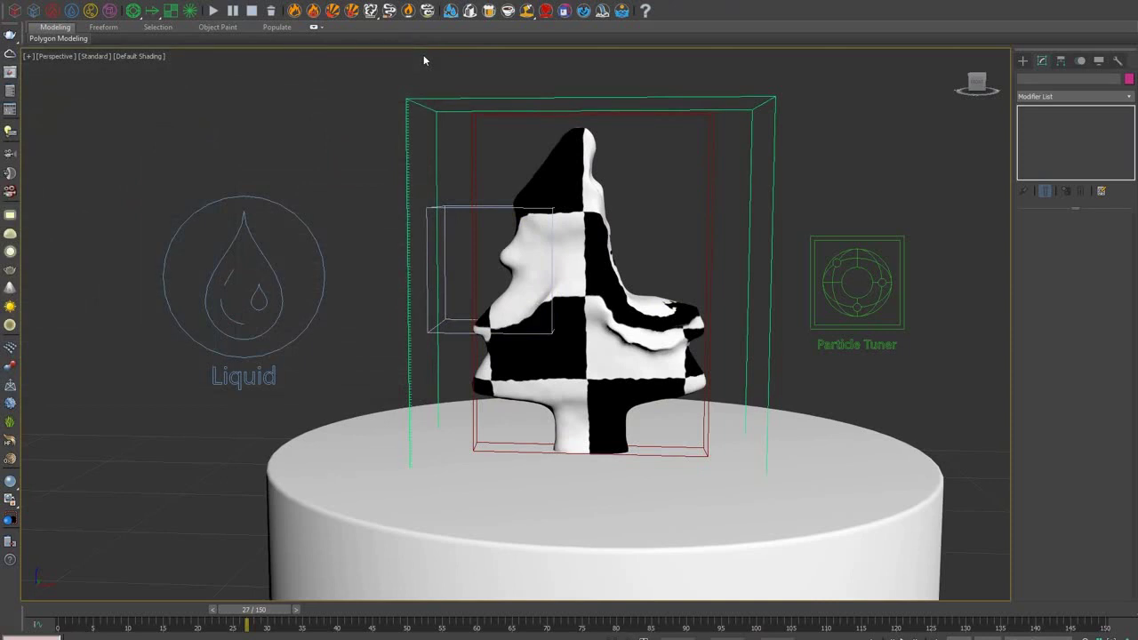
# - Open the scene file 08_TexUVW_LargeScaleSmoke.max
pyautogui.click(12, 1)
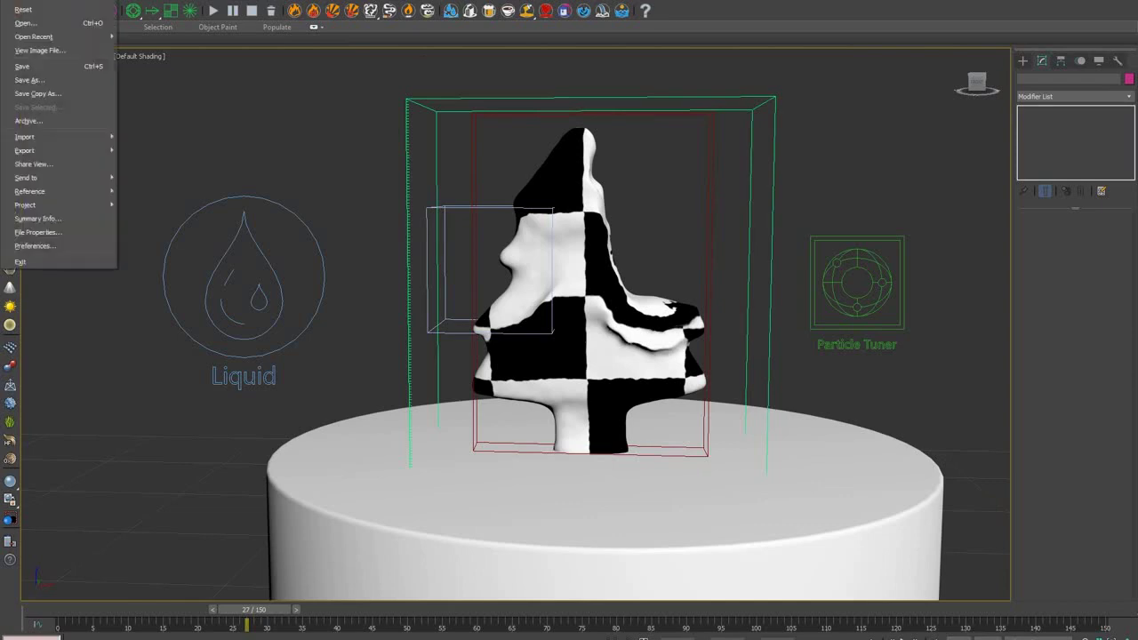
pyautogui.click(39, 26)
pyautogui.click(554, 328)
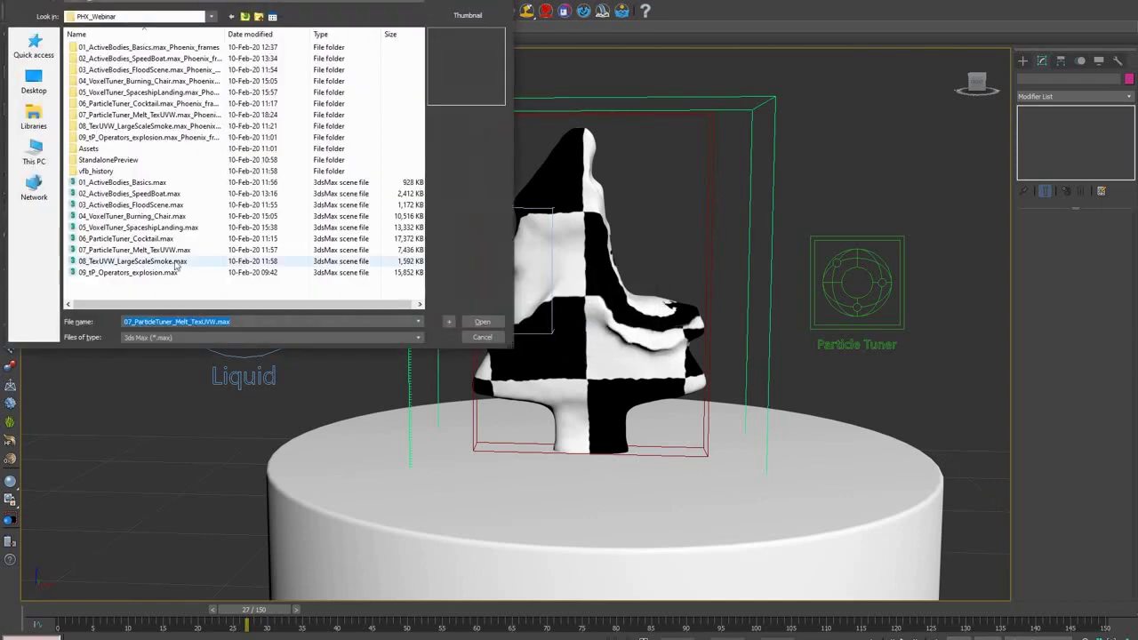
pyautogui.doubleClick(176, 261)
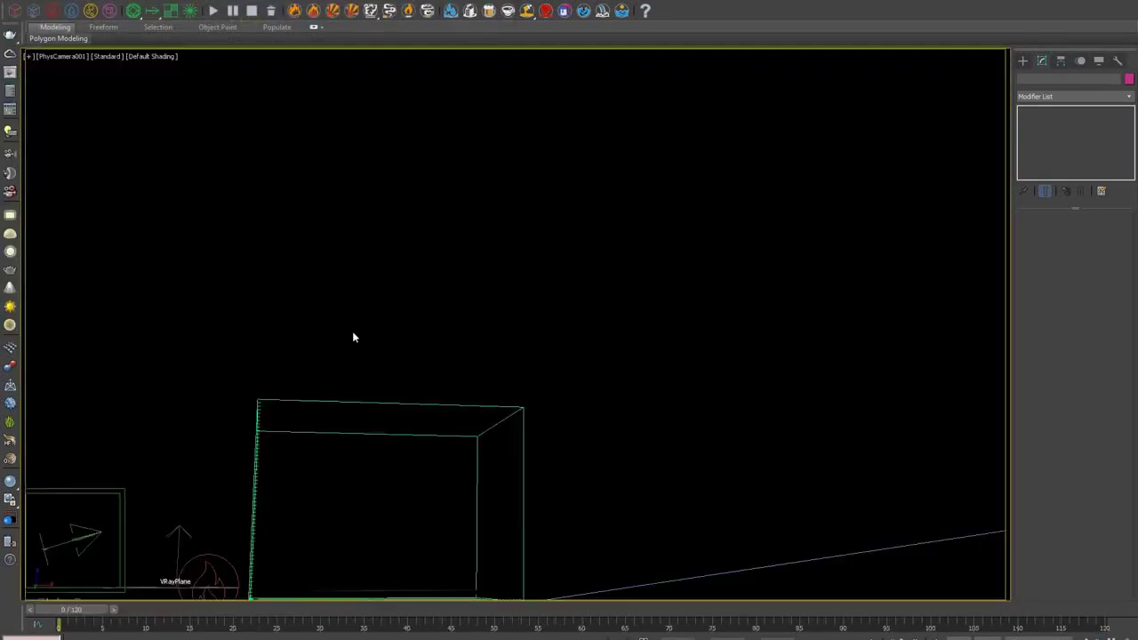
# - Preview the smoke up to frame 118 and check the fire simulator's output grid channels for Texture UVW
pyautogui.moveTo(85, 614); pyautogui.dragTo(1083, 495)
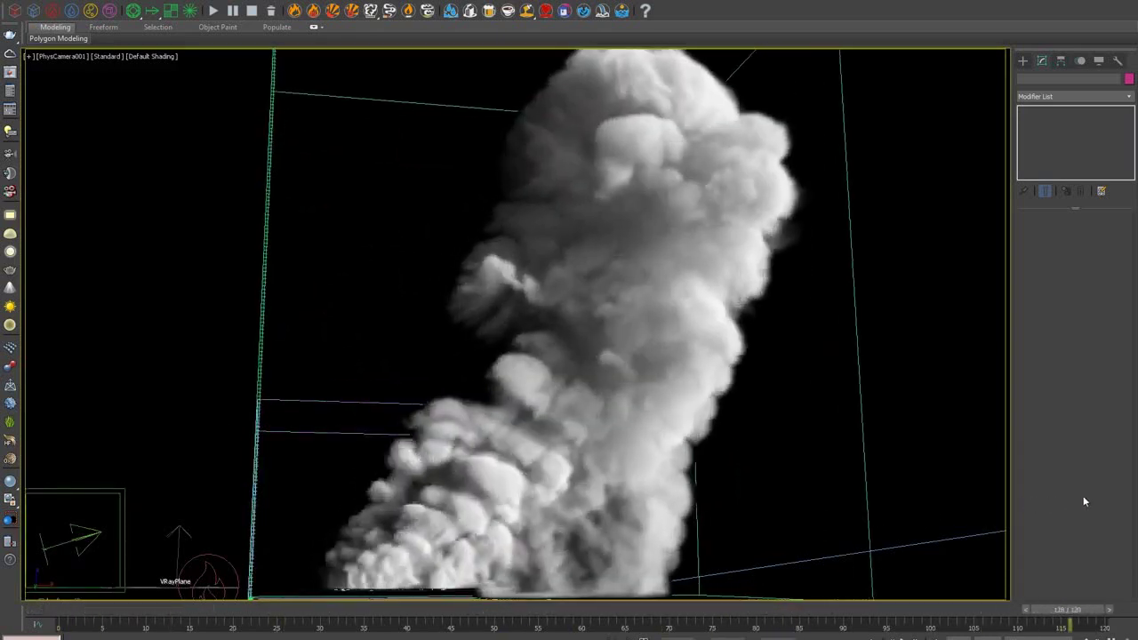
pyautogui.click(870, 408)
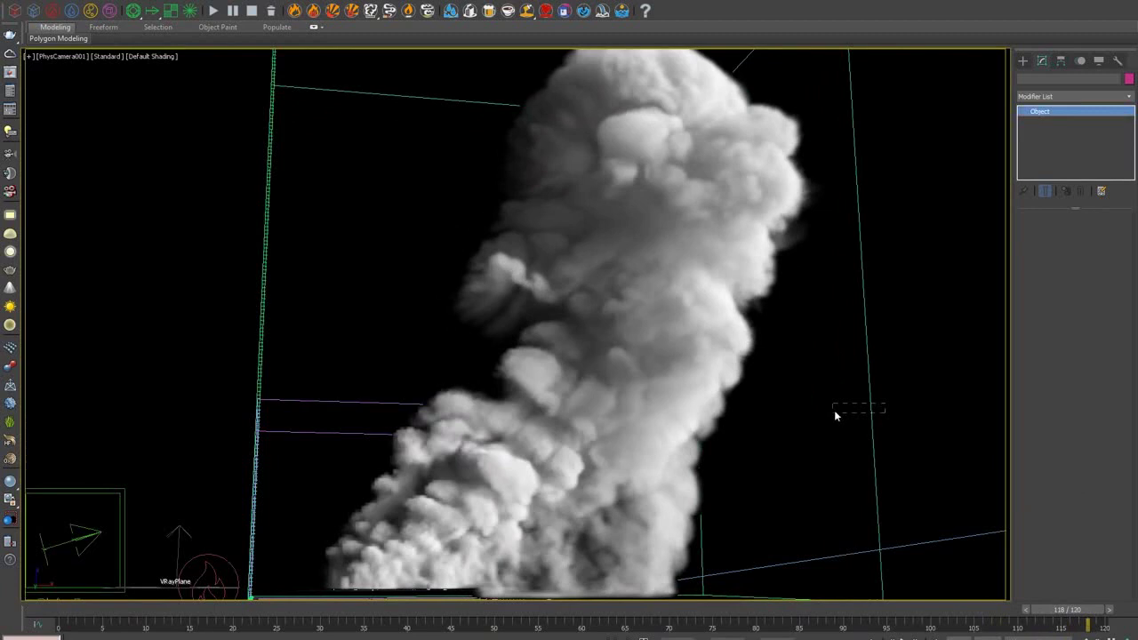
pyautogui.click(1039, 296)
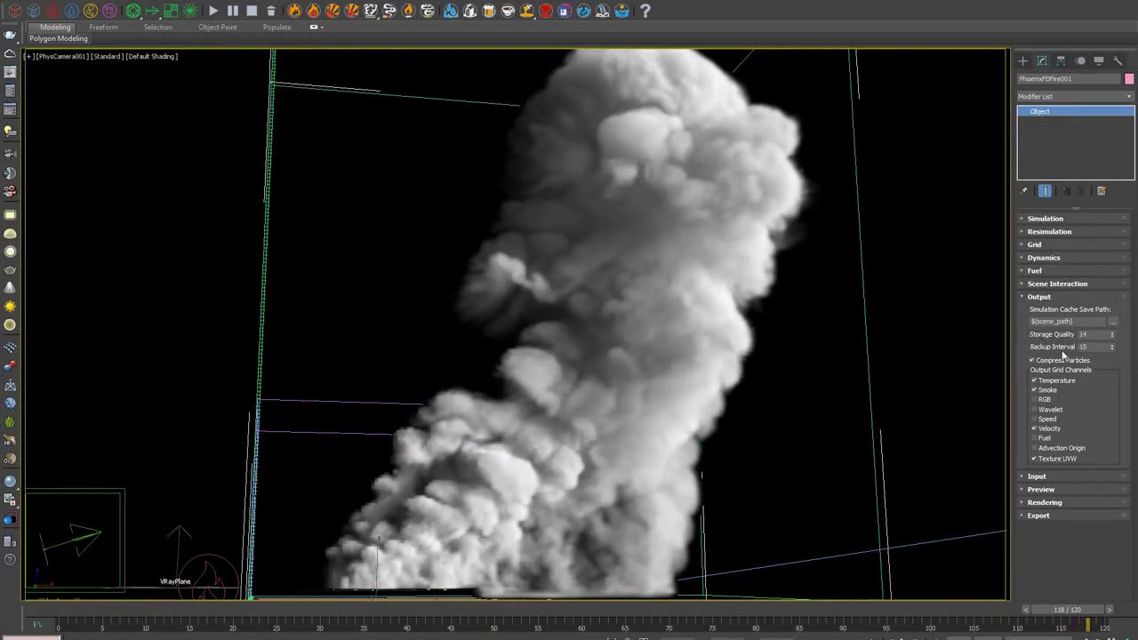
# - Check the fire simulator's cache file content for the TexUVW channel and go to frame 114
pyautogui.click(1040, 297)
pyautogui.click(1047, 219)
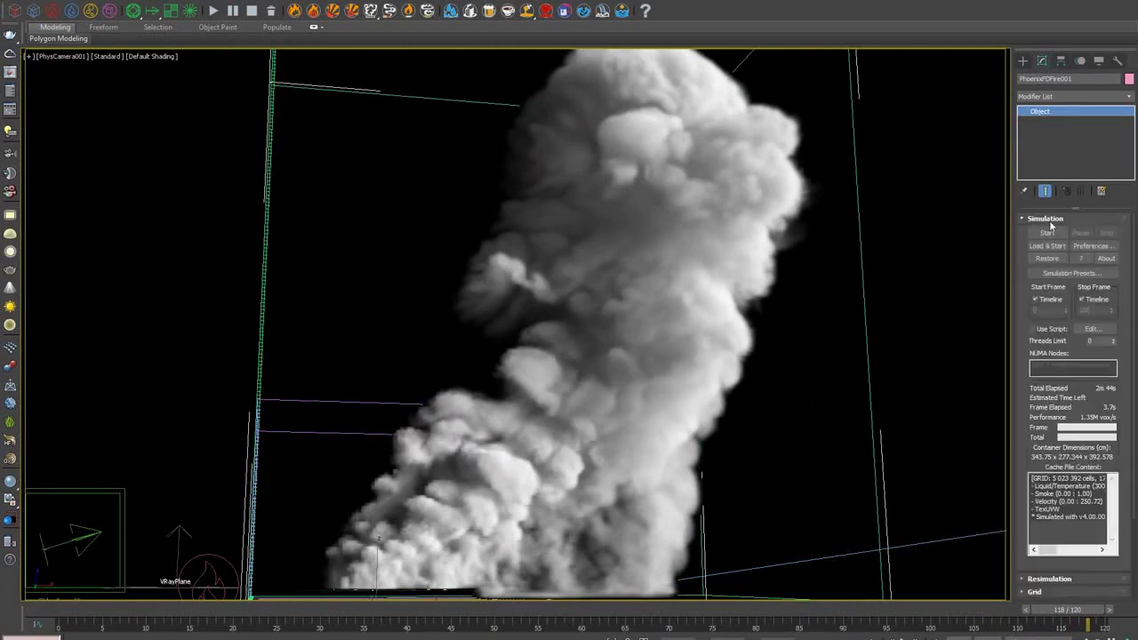
pyautogui.moveTo(1033, 501); pyautogui.dragTo(1001, 485)
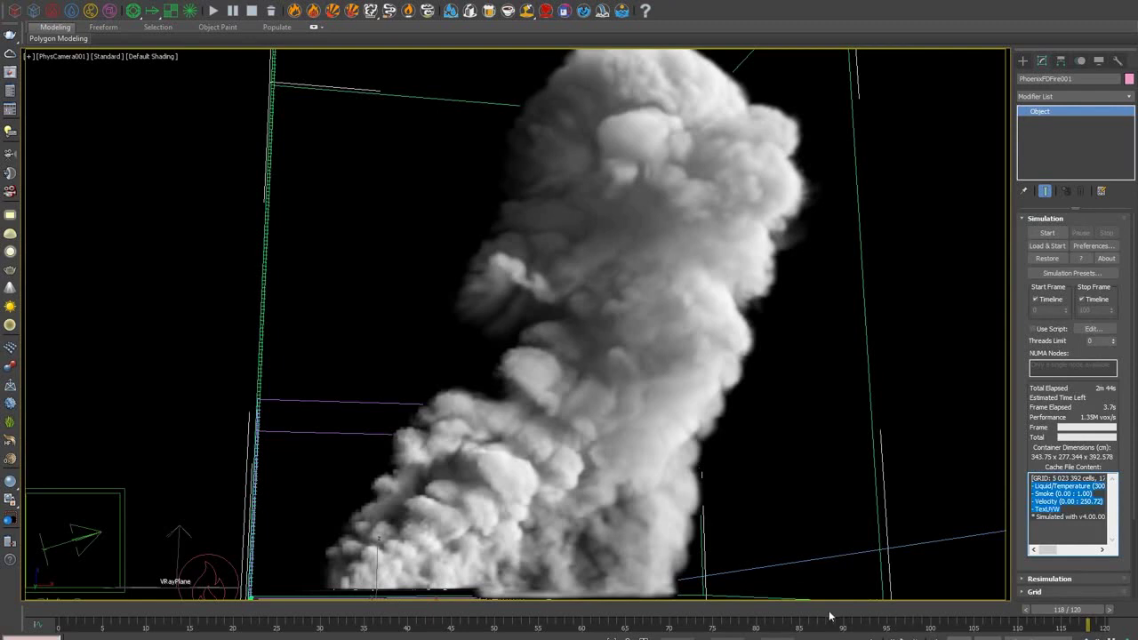
pyautogui.click(1020, 610)
pyautogui.moveTo(1020, 611); pyautogui.dragTo(995, 609)
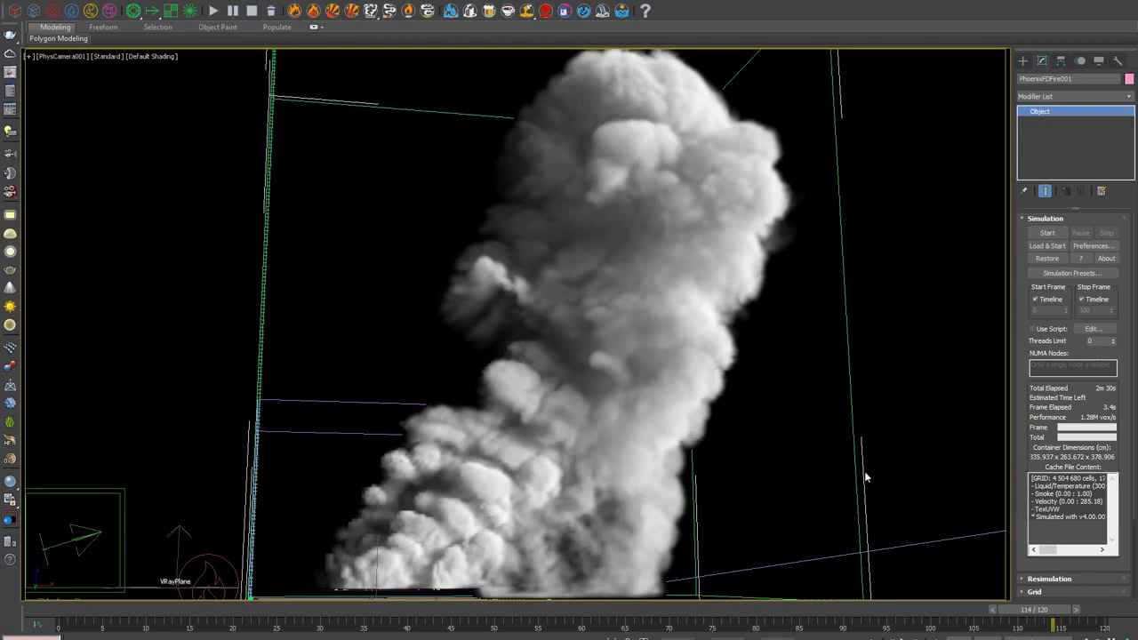
# - Show the V-Ray frame buffer and examine the stored Clean Smoke render of the plume
pyautogui.click(10, 72)
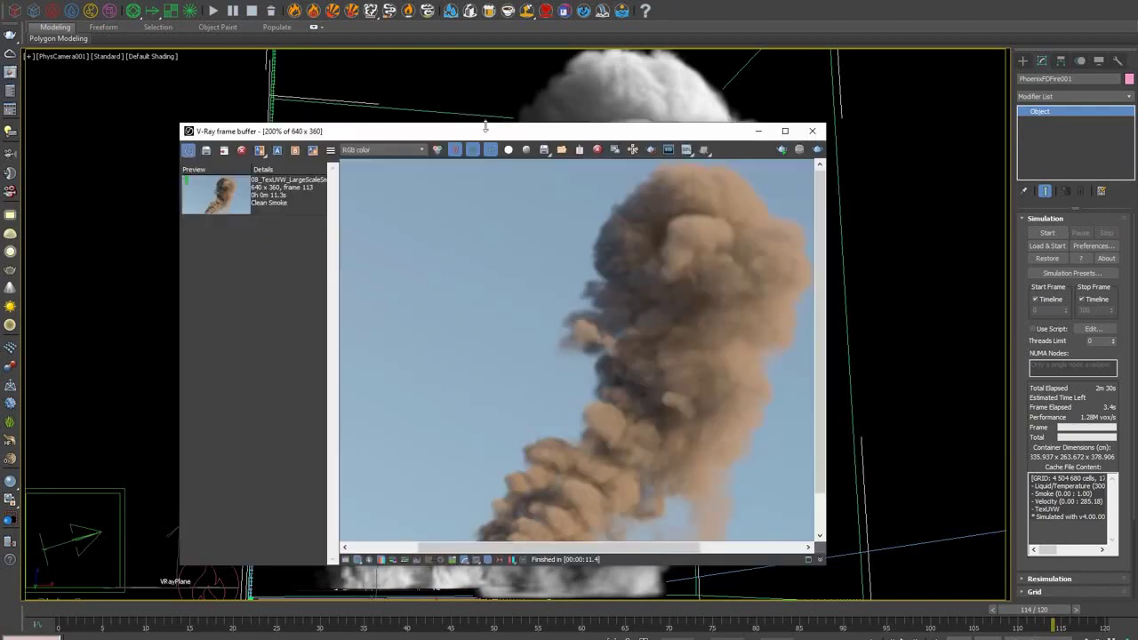
pyautogui.scroll(1, 728, 355)
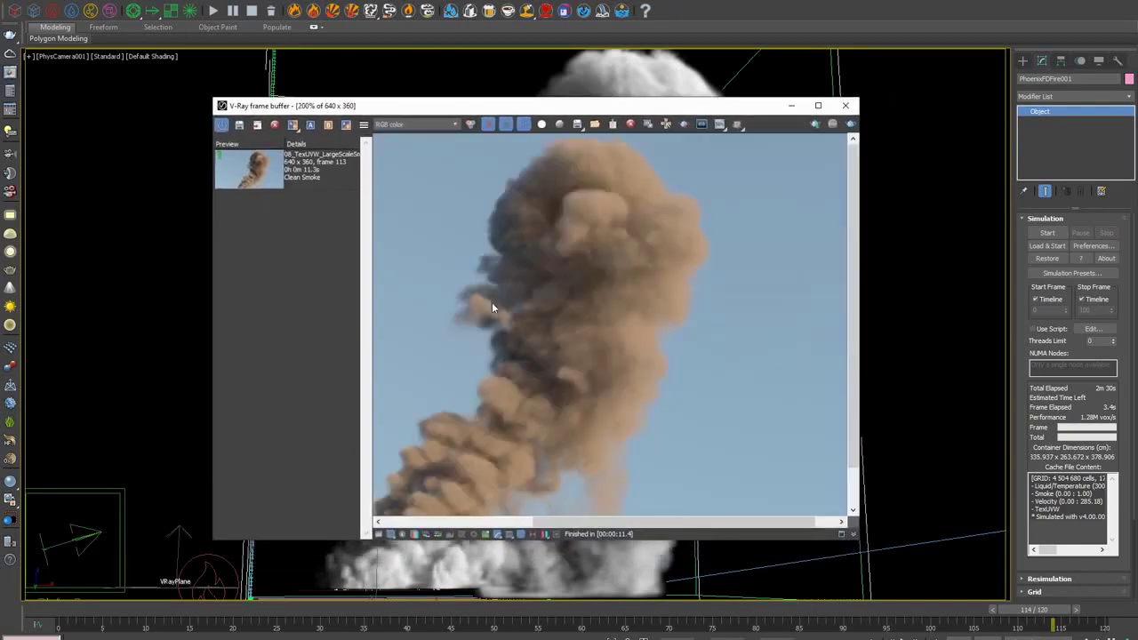
pyautogui.scroll(-1, 673, 364)
pyautogui.scroll(1, 675, 359)
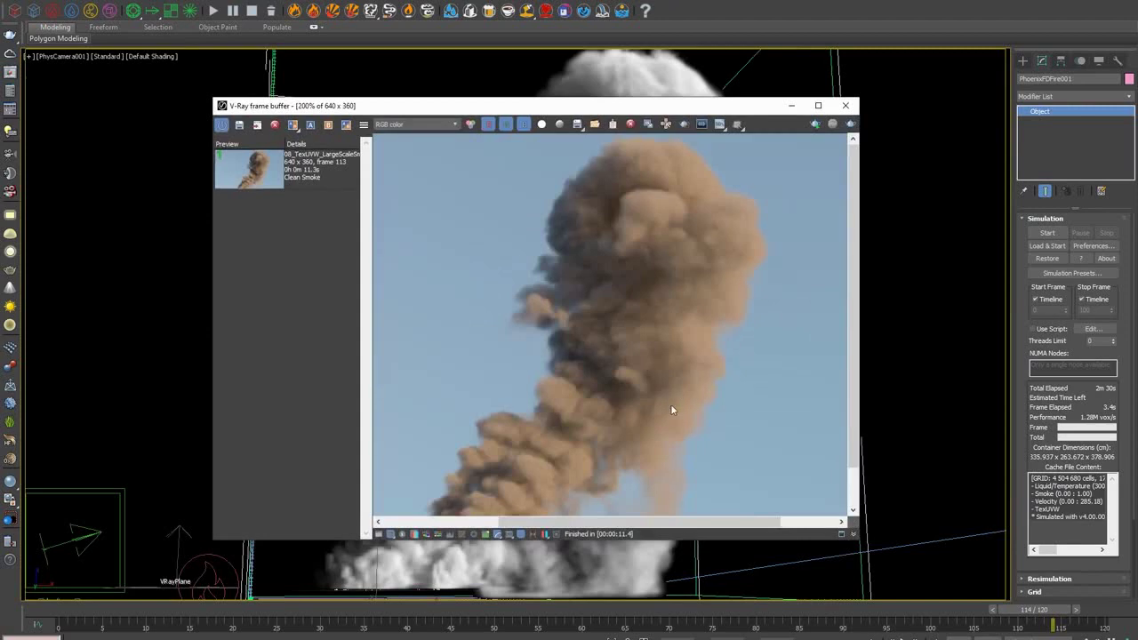
pyautogui.scroll(-1, 670, 409)
pyautogui.scroll(1, 653, 406)
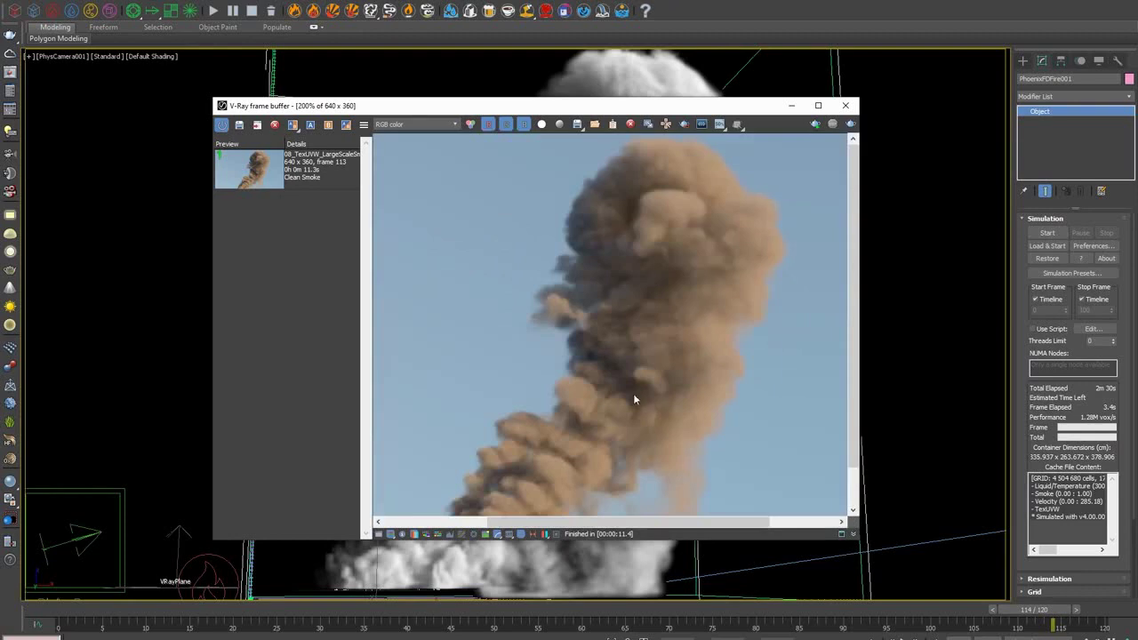
pyautogui.scroll(-1, 632, 431)
pyautogui.scroll(1, 710, 368)
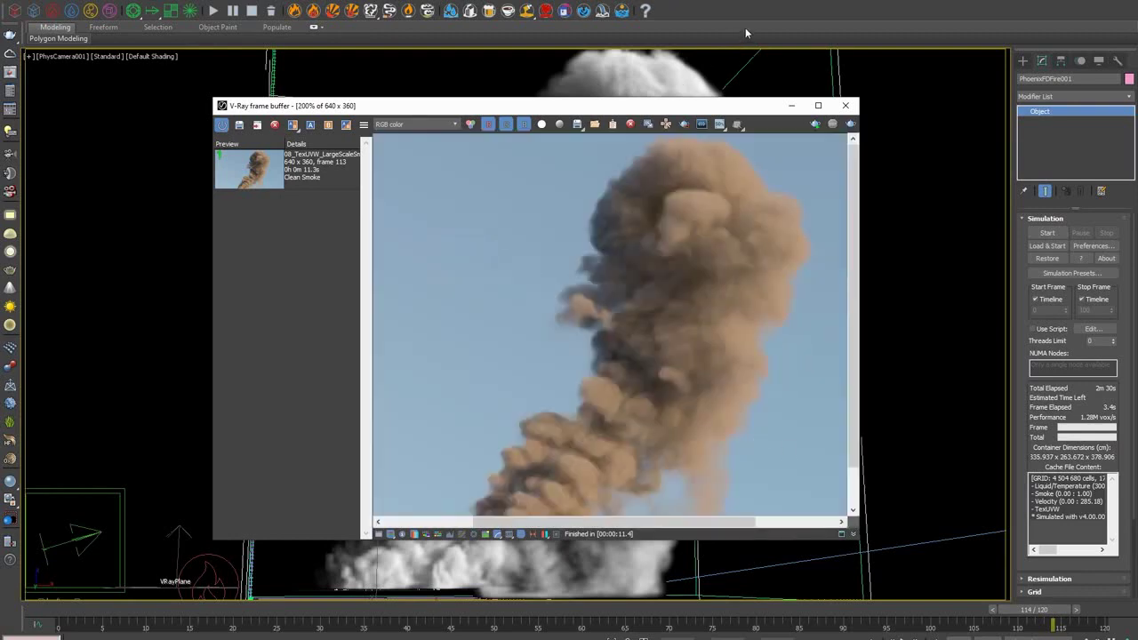
# - Open the simulator's volumetric render options and enable Modulate for the Color_Noise smoke color texture
pyautogui.click(1045, 218)
pyautogui.click(1056, 338)
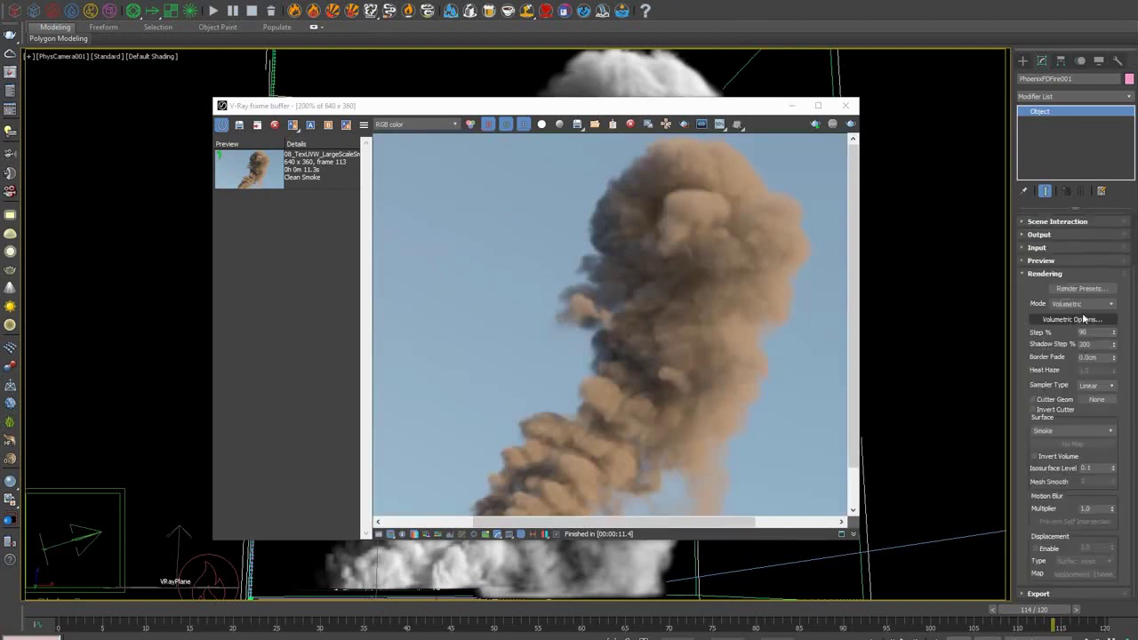
pyautogui.click(1079, 320)
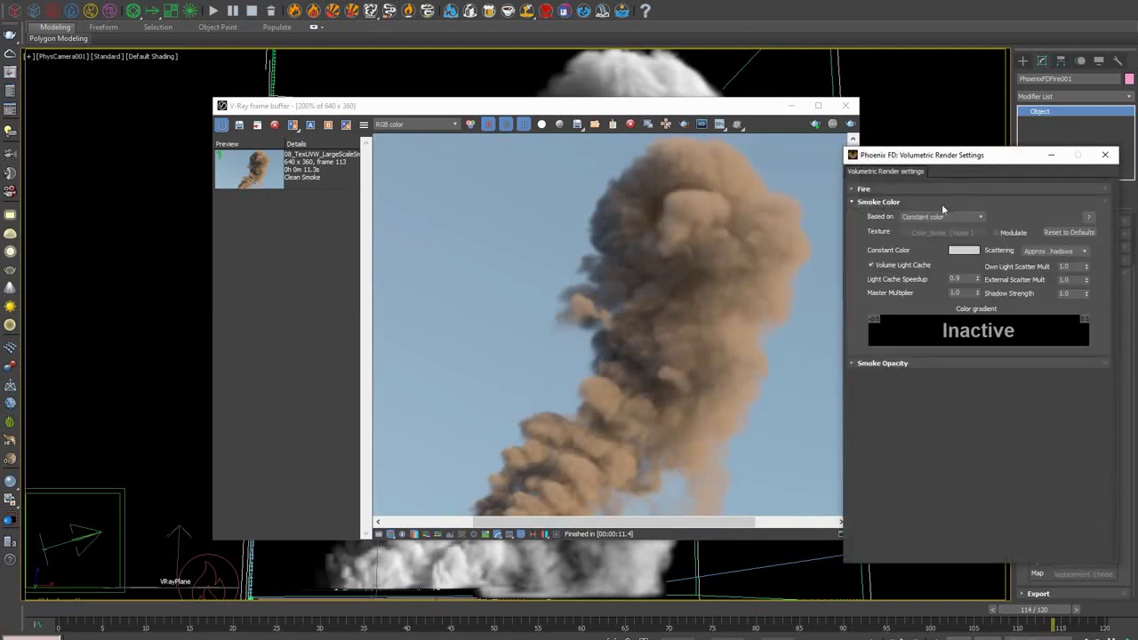
pyautogui.click(997, 232)
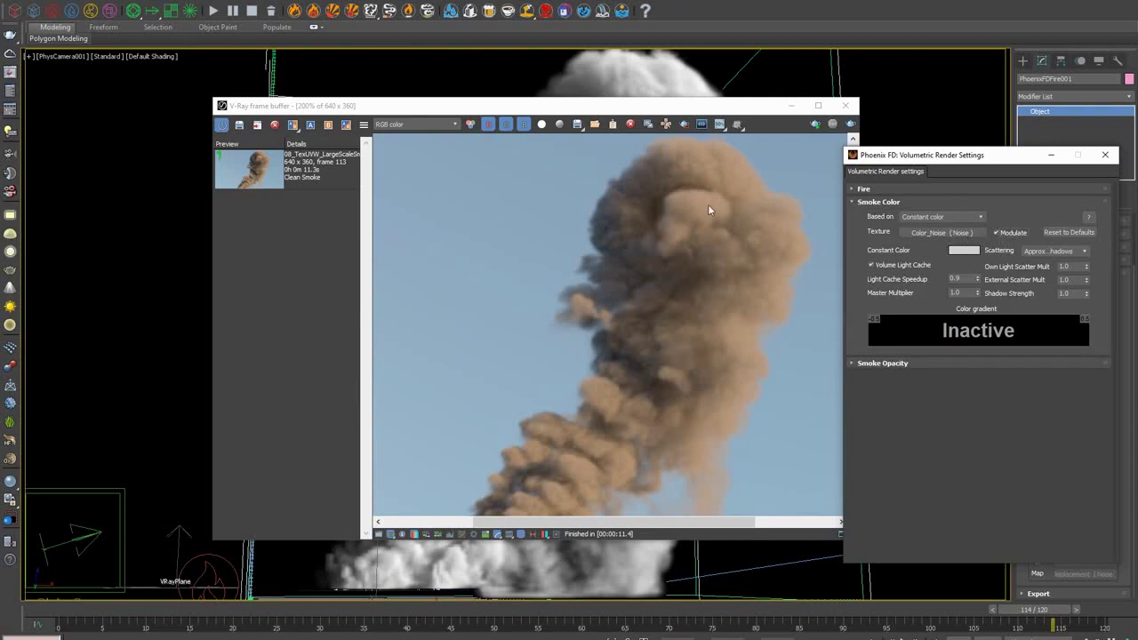
# - Examine the Color_Noise map's coordinates and noise parameters in the Slate Material Editor, then close the editor
pyautogui.click(713, 5)
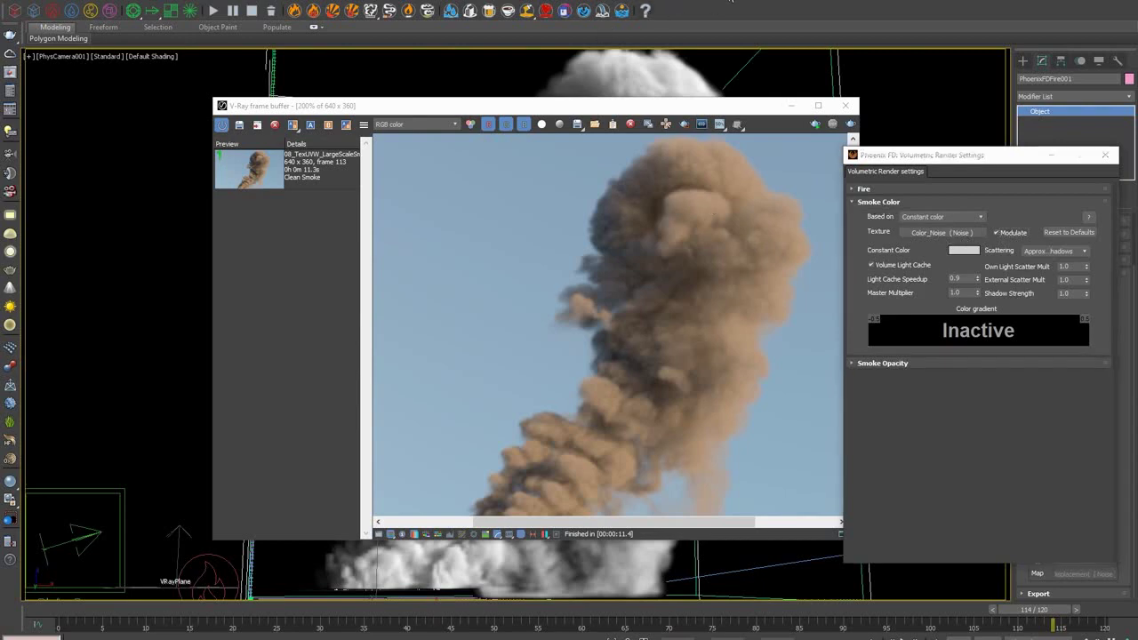
pyautogui.moveTo(233, 64); pyautogui.dragTo(528, 94)
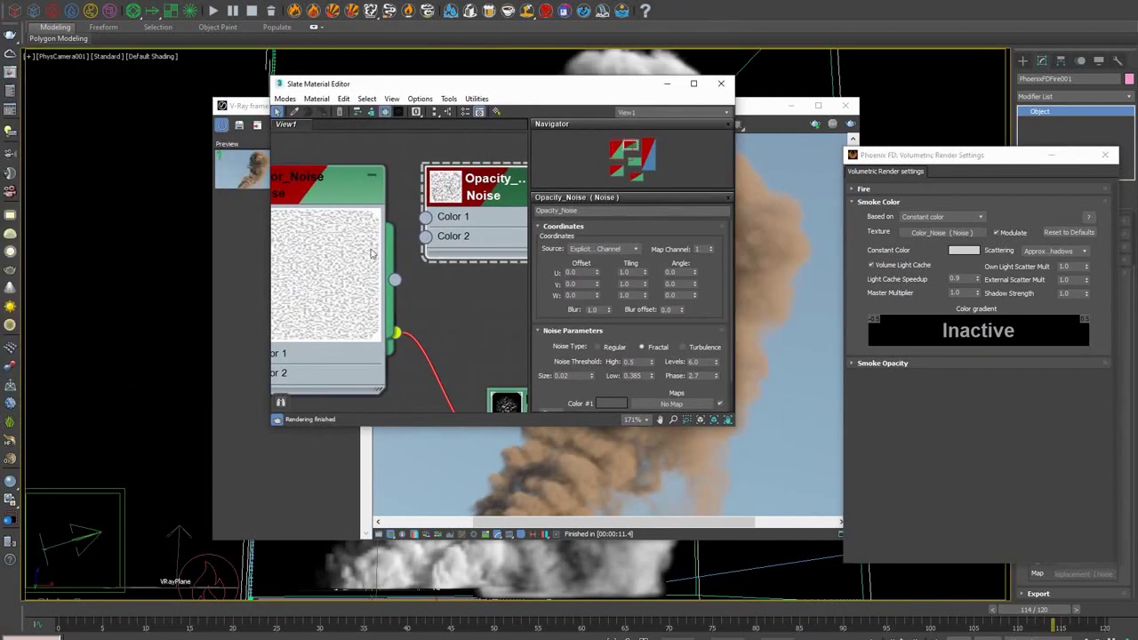
pyautogui.moveTo(317, 210); pyautogui.dragTo(404, 211, button='middle')
pyautogui.click(404, 210)
pyautogui.scroll(-1, 549, 329)
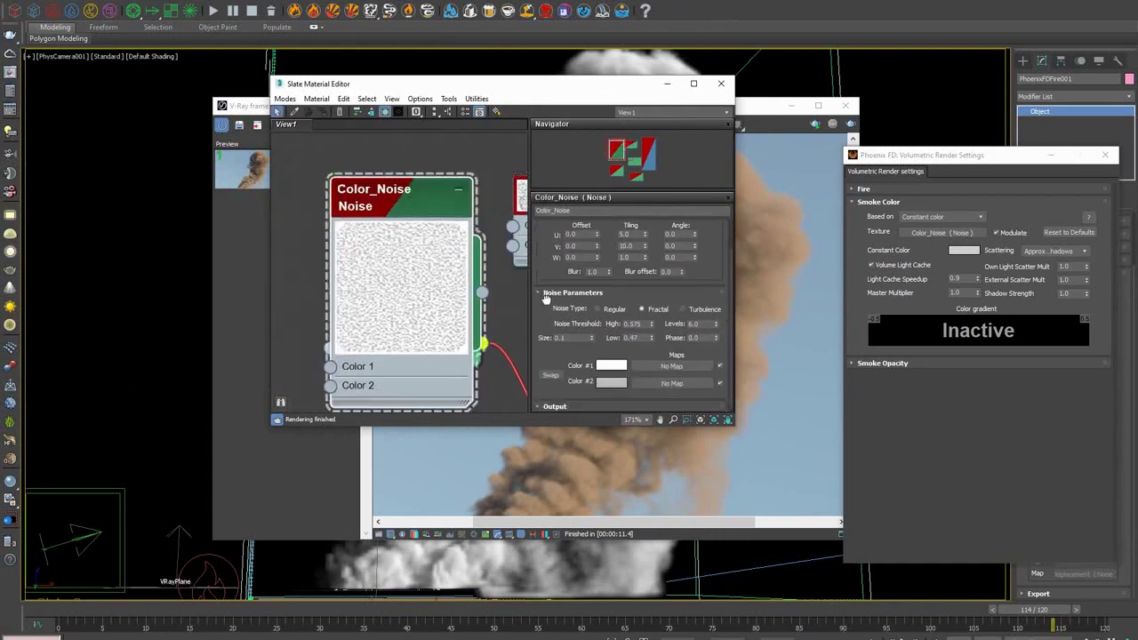
pyautogui.scroll(1, 550, 322)
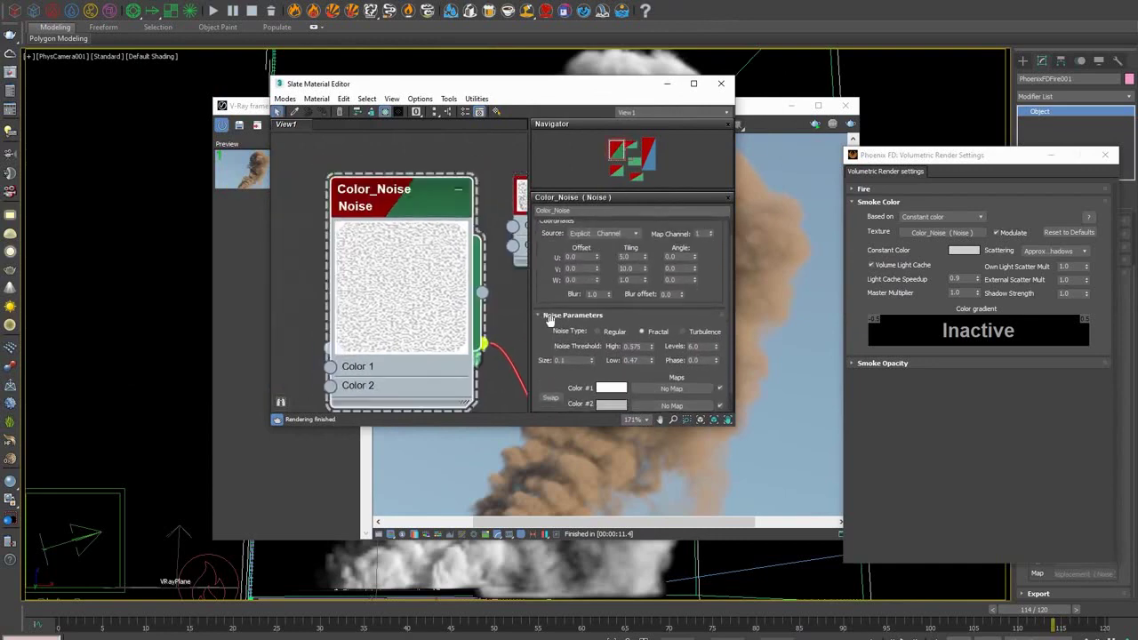
pyautogui.scroll(1, 546, 273)
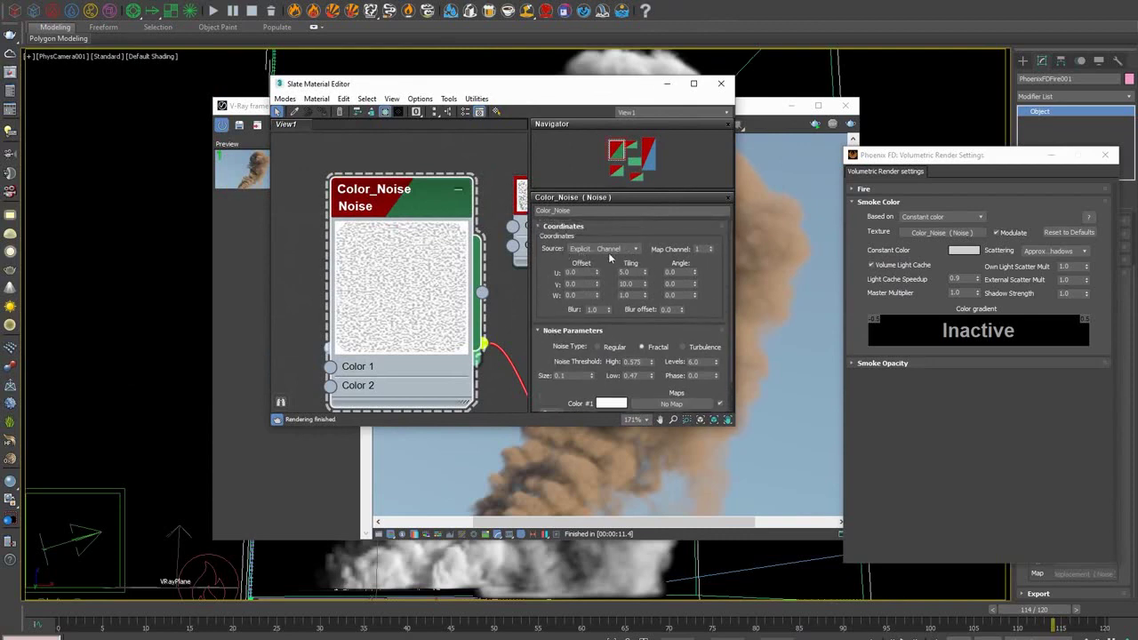
pyautogui.scroll(-1, 548, 278)
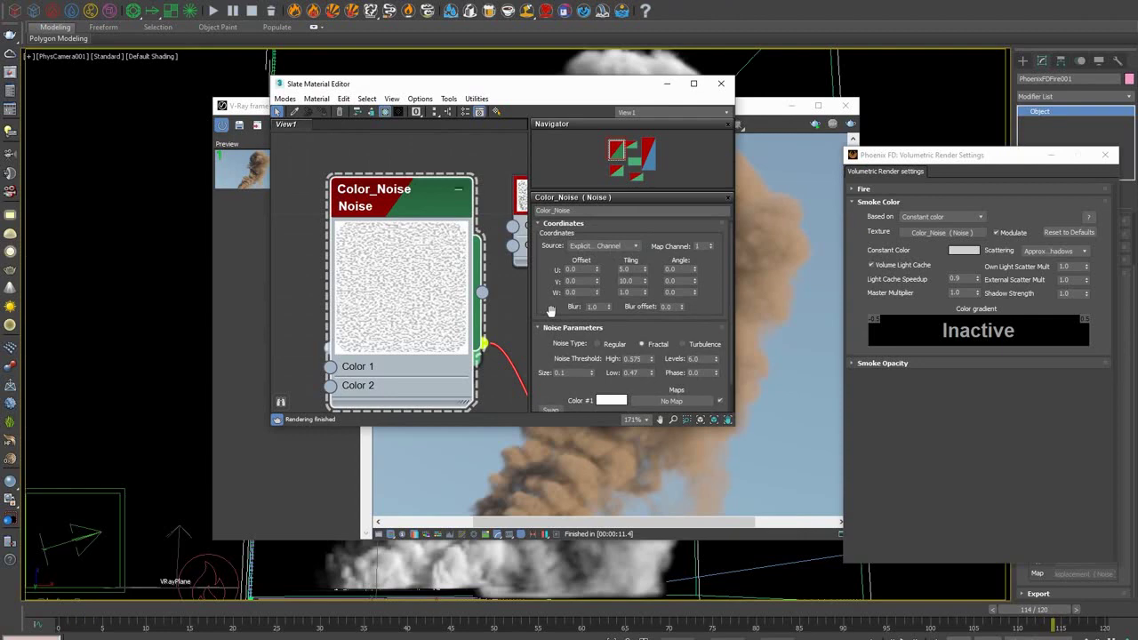
pyautogui.click(720, 84)
# - Render frame 114, store it in the render history and add the note "Colored Smoke"
pyautogui.hotkey('shift', 'q')
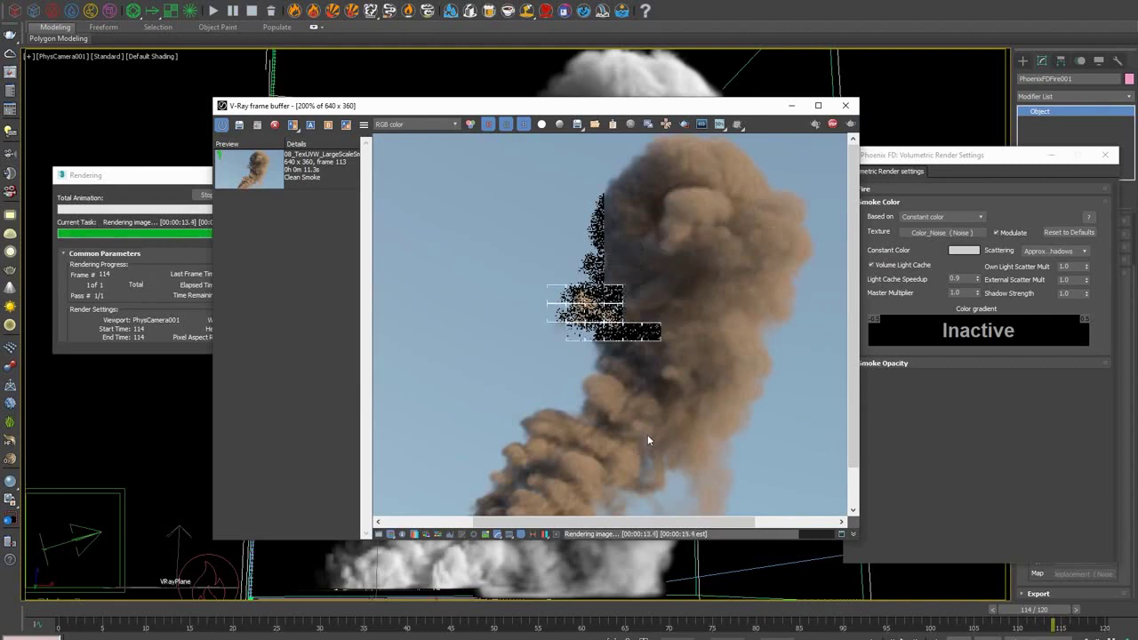
pyautogui.click(242, 127)
pyautogui.rightClick(295, 158)
pyautogui.click(338, 169)
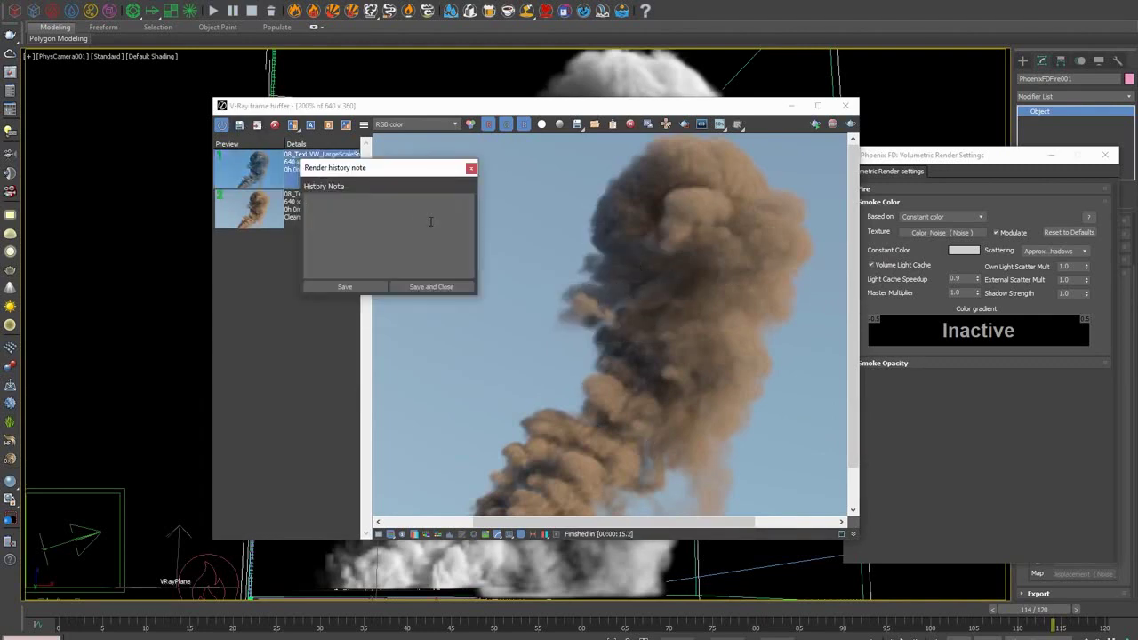
pyautogui.write('Colored Smoke')
pyautogui.click(431, 287)
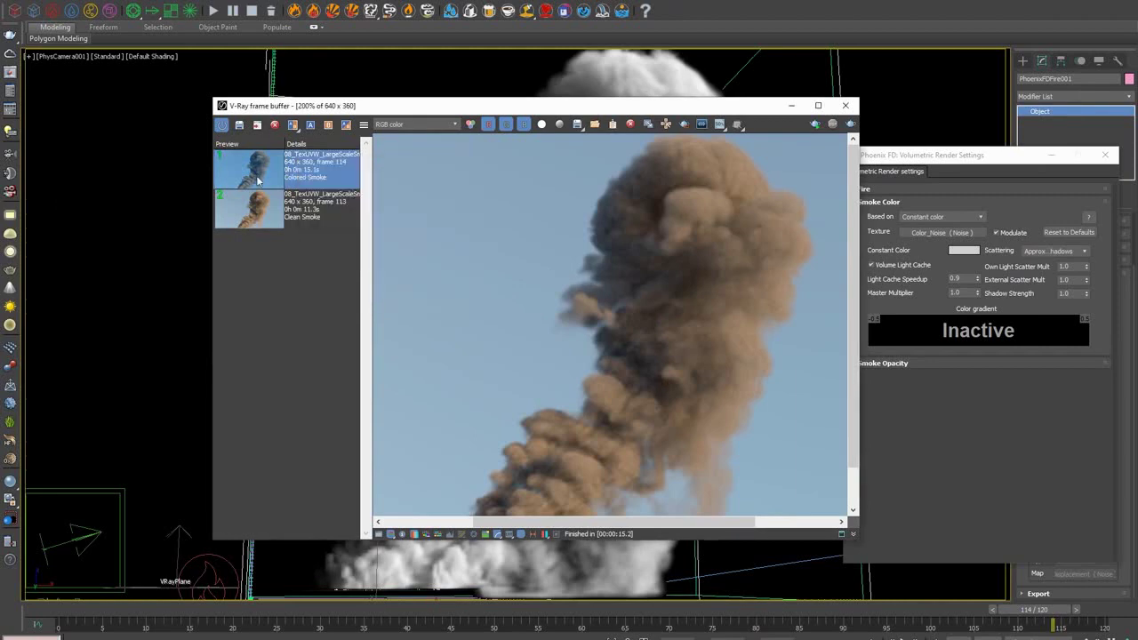
# - Compare the frame 114 Colored Smoke render with the Clean Smoke render in the render history
pyautogui.press('Down')
pyautogui.press('Up')
pyautogui.press('Down')
pyautogui.press('Up')
pyautogui.press('Down')
pyautogui.press('Up')
pyautogui.press('Down')
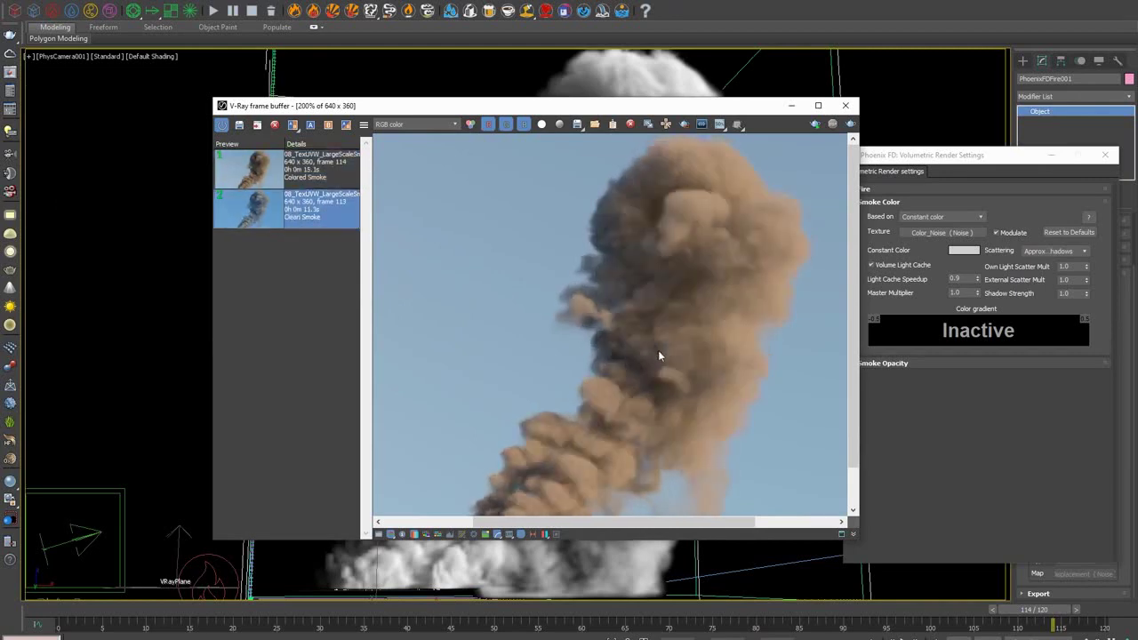
pyautogui.press('Up')
pyautogui.press('Down')
pyautogui.press('Up')
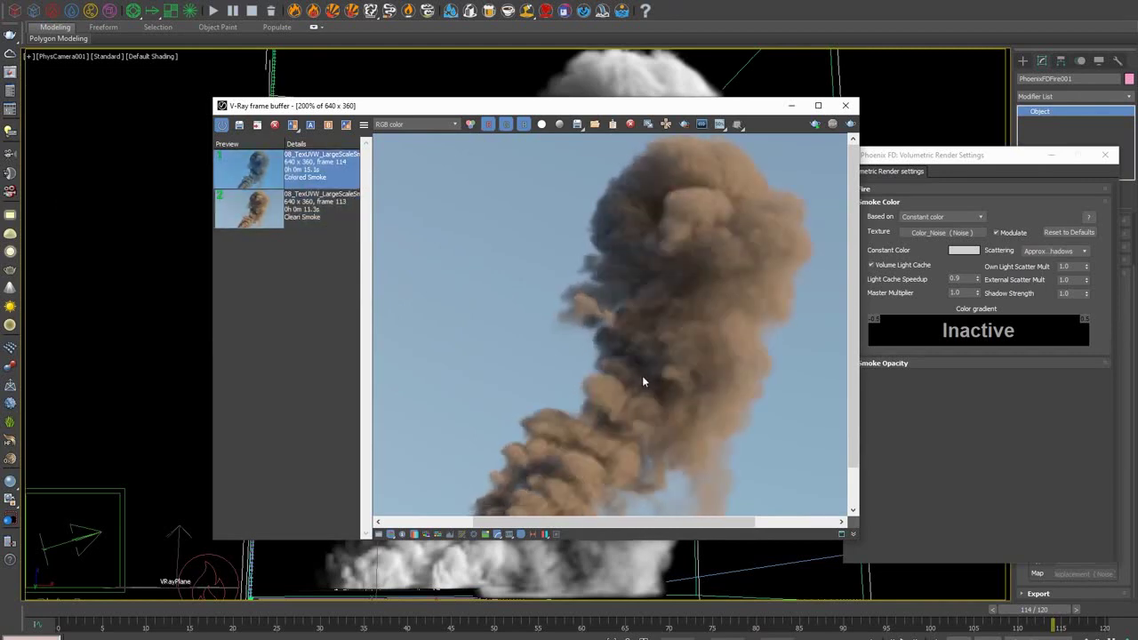
pyautogui.press('Down')
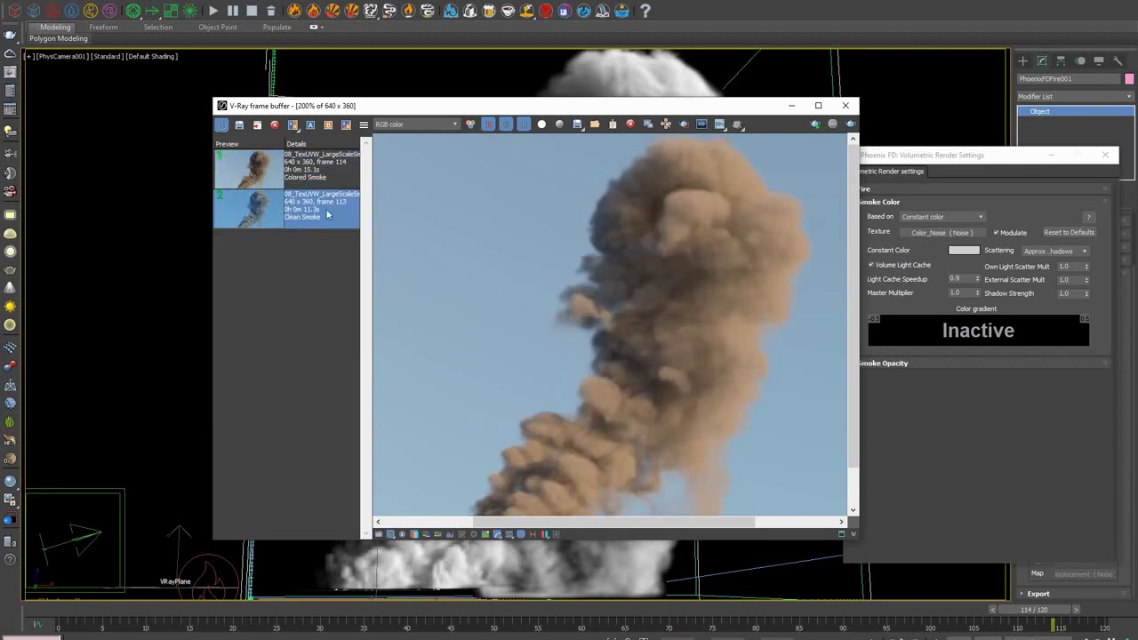
pyautogui.press('Up')
pyautogui.press('Down')
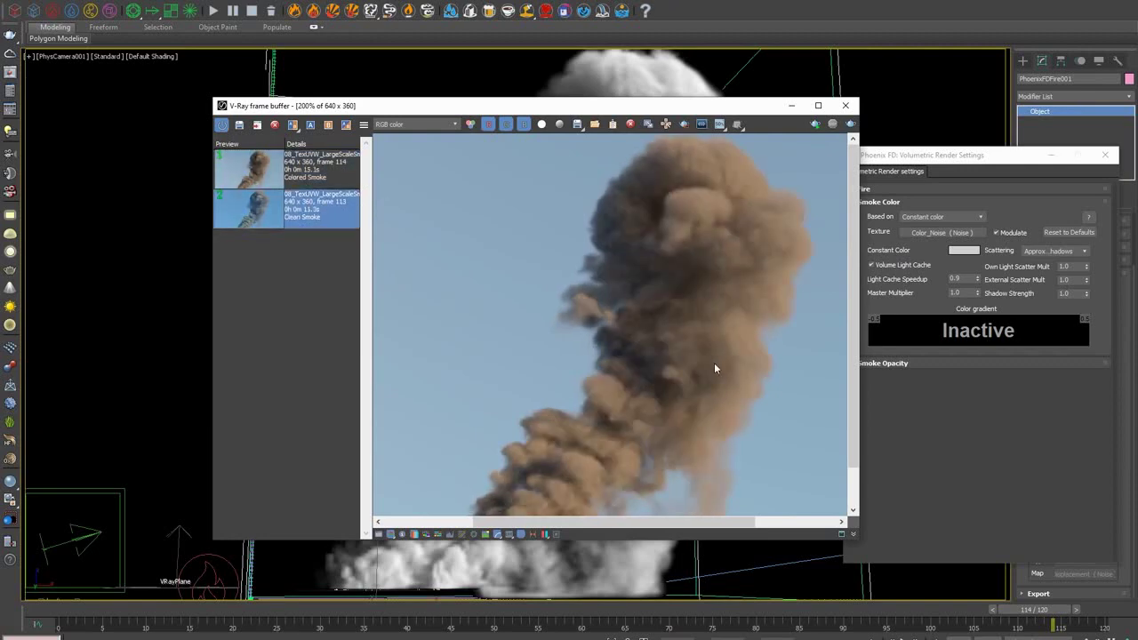
# - Render frame 113 with the modulated smoke color and remove the frame 114 render from the history
pyautogui.click(992, 610)
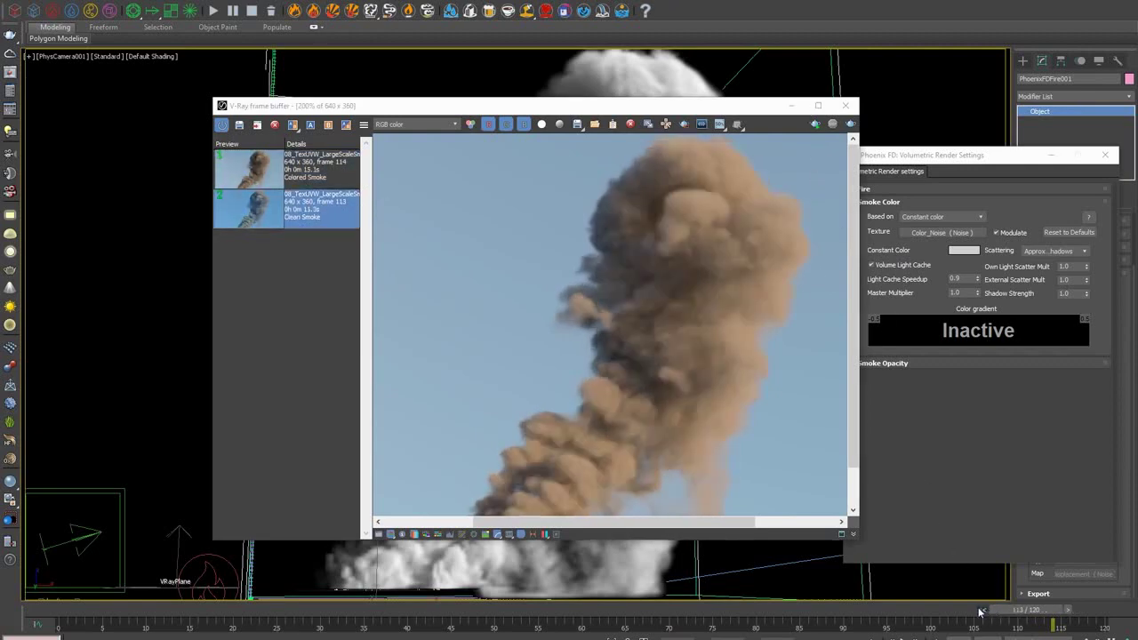
pyautogui.click(850, 124)
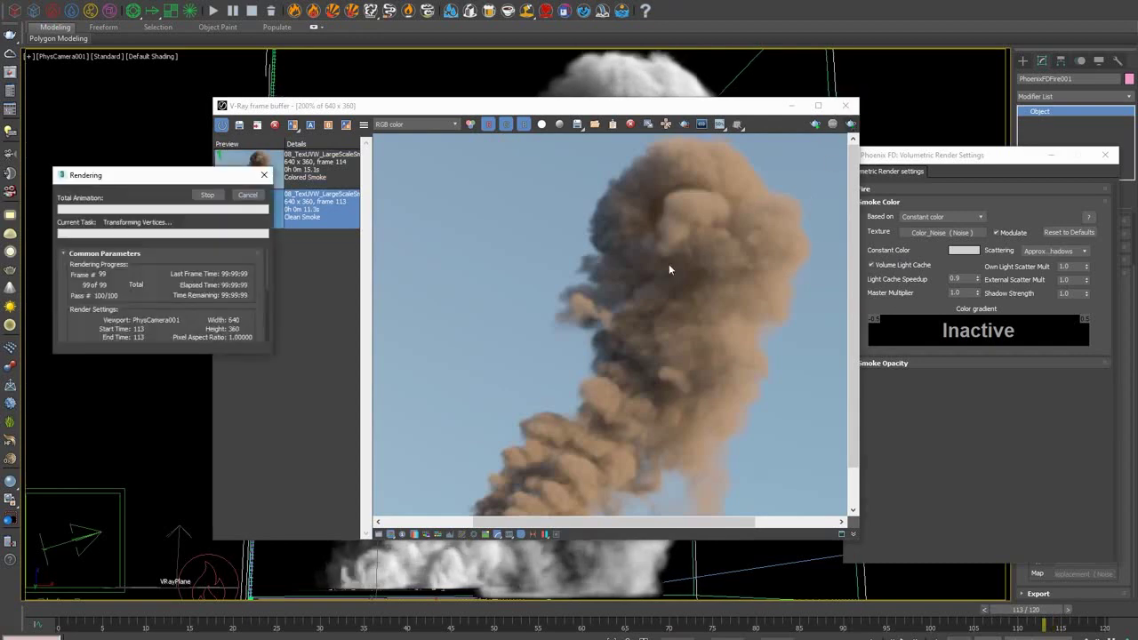
pyautogui.click(275, 125)
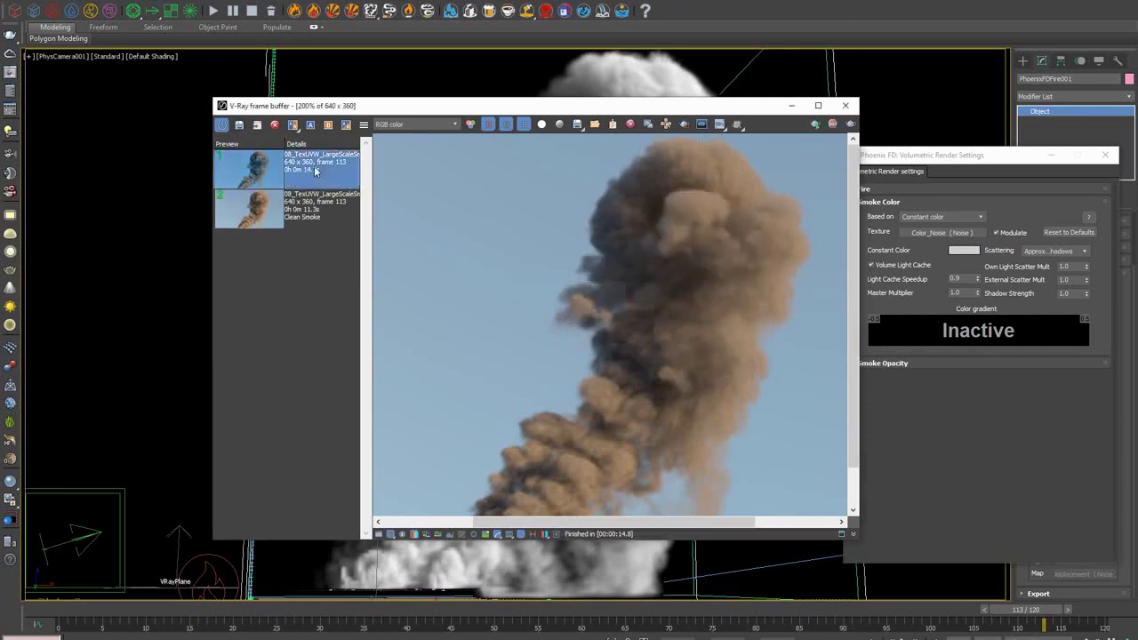
# - Add the history note "Colored Smoke" to the new frame 113 render
pyautogui.rightClick(317, 157)
pyautogui.click(329, 165)
pyautogui.write('Co')
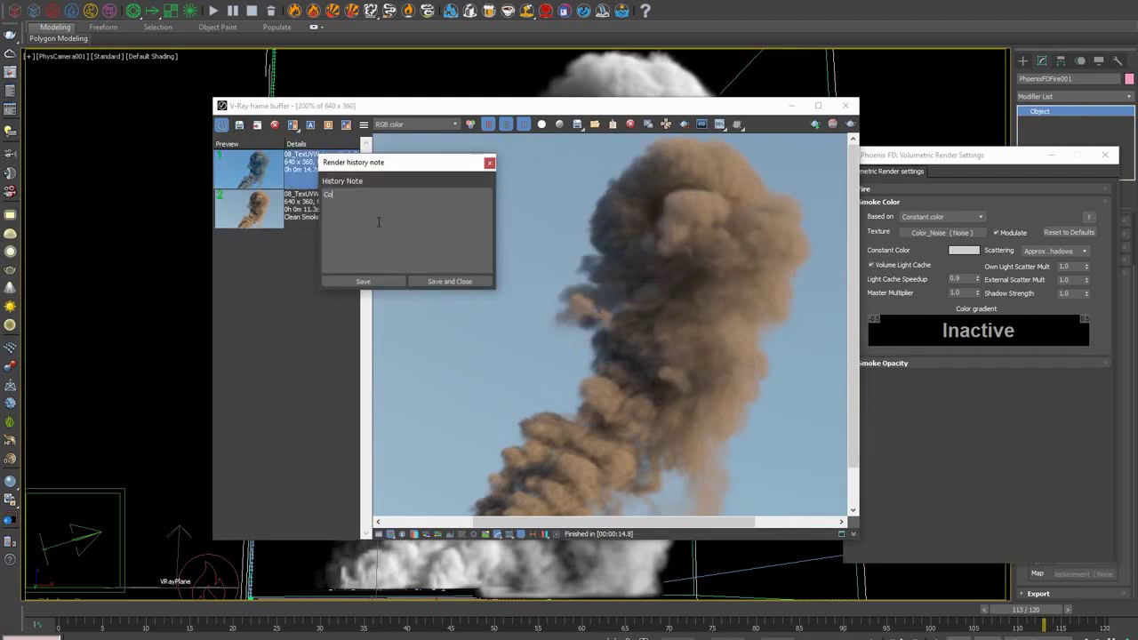
pyautogui.write('lored Smoke')
pyautogui.click(434, 281)
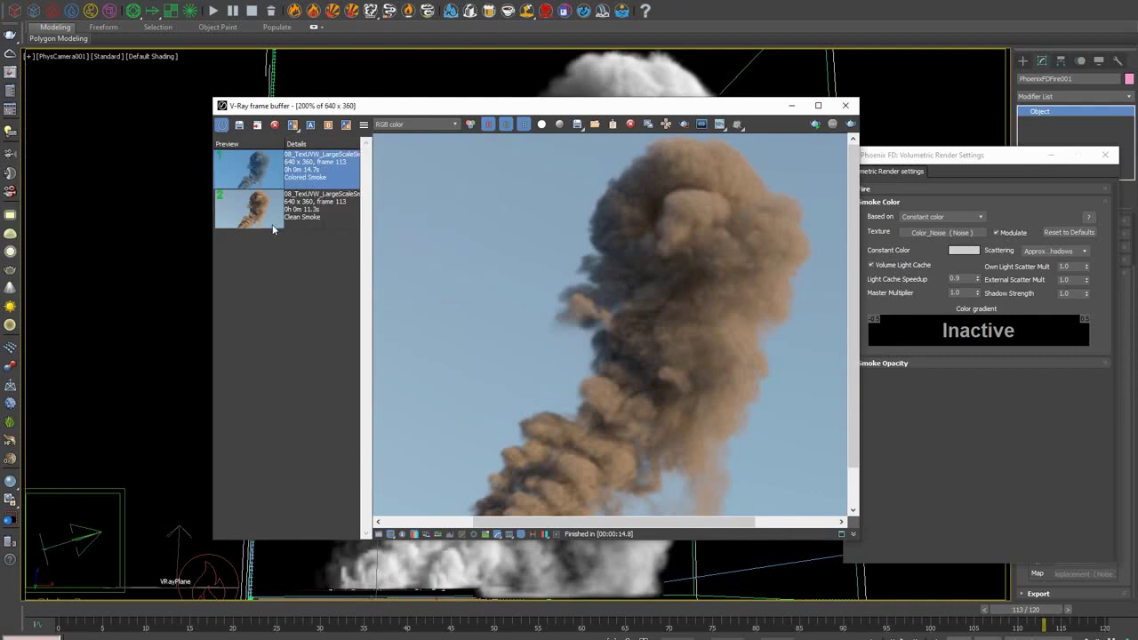
# - Compare the Colored Smoke and Clean Smoke renders of frame 113 by switching between their history entries
pyautogui.press('Down')
pyautogui.press('Up')
pyautogui.press('Down')
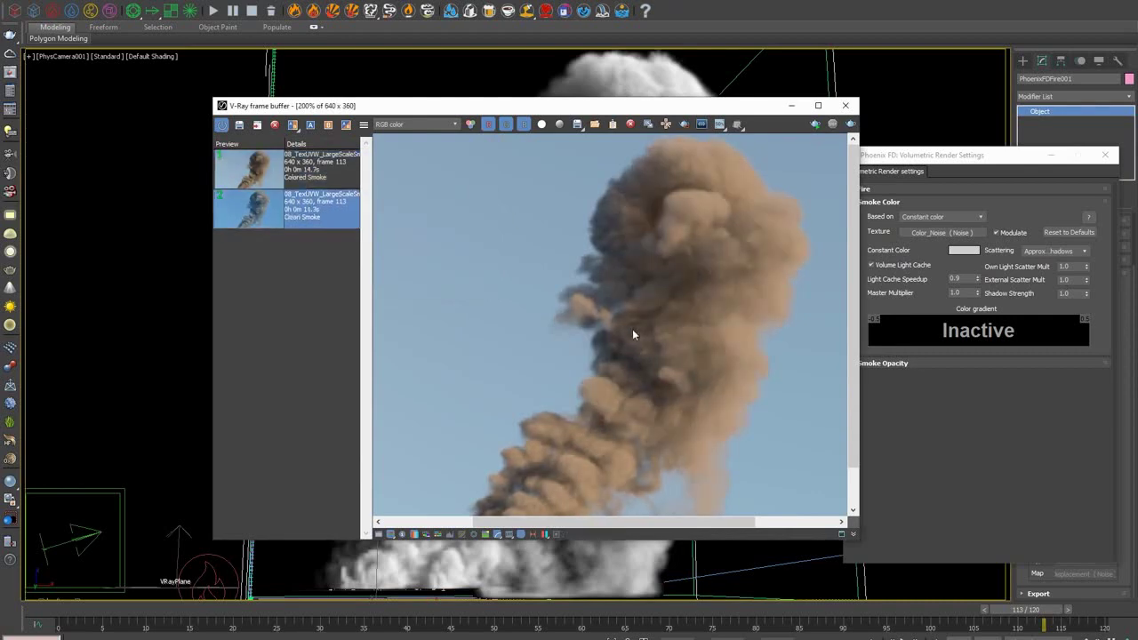
pyautogui.press('Up')
pyautogui.press('Down')
pyautogui.press('Up')
pyautogui.press('Down')
pyautogui.press('Up')
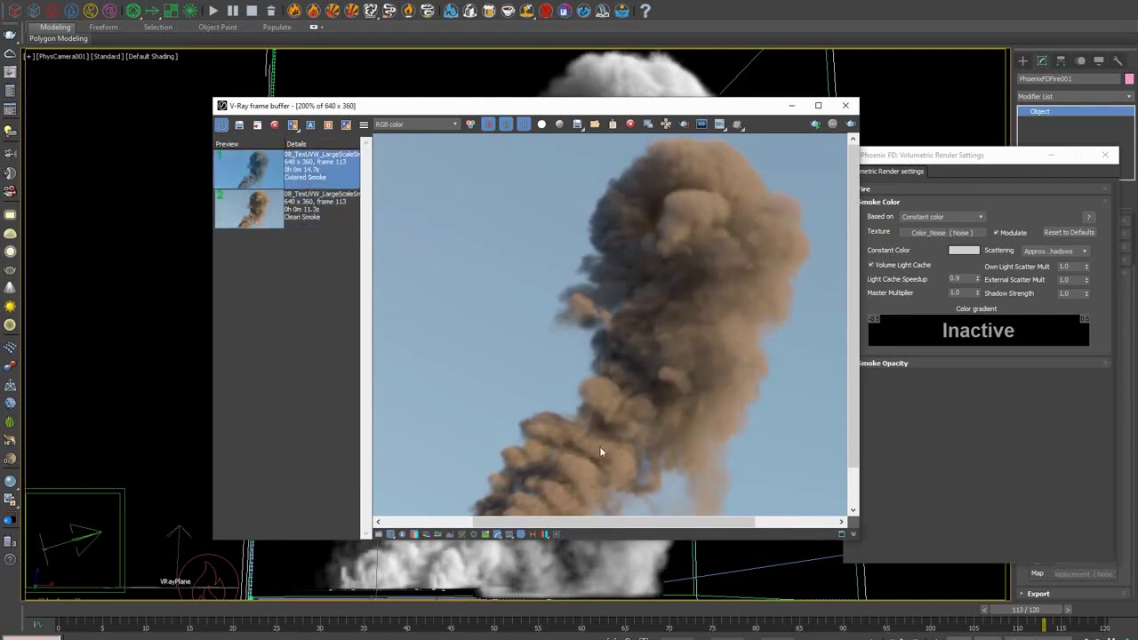
pyautogui.press('Down')
pyautogui.press('Up')
pyautogui.press('Down')
pyautogui.press('Up')
pyautogui.press('Down')
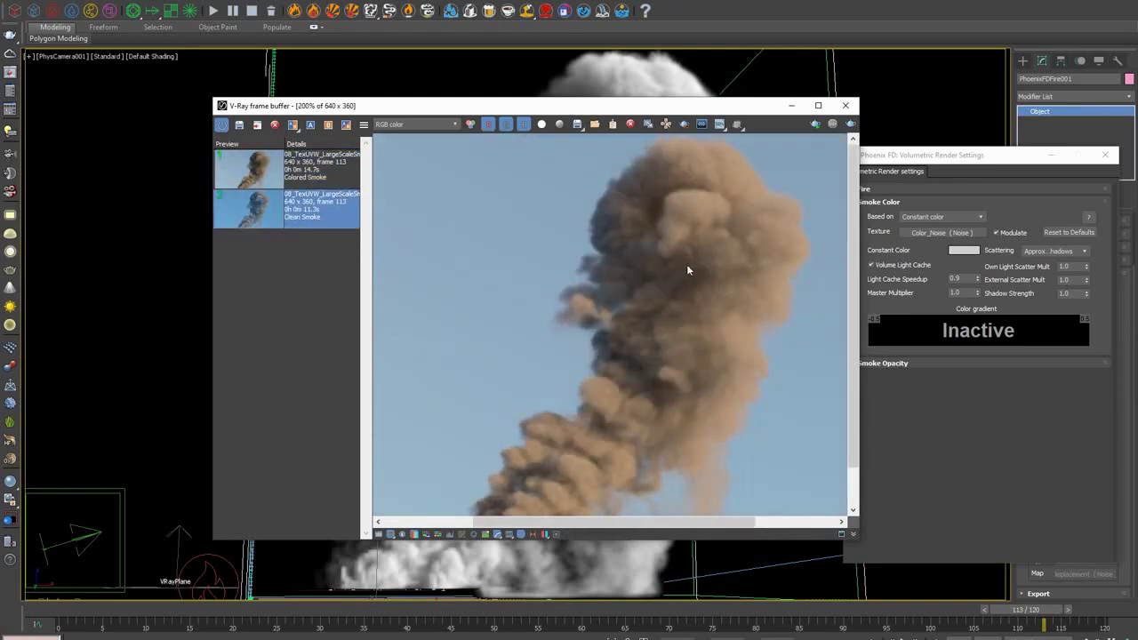
pyautogui.press('Up')
pyautogui.press('Down')
pyautogui.press('Up')
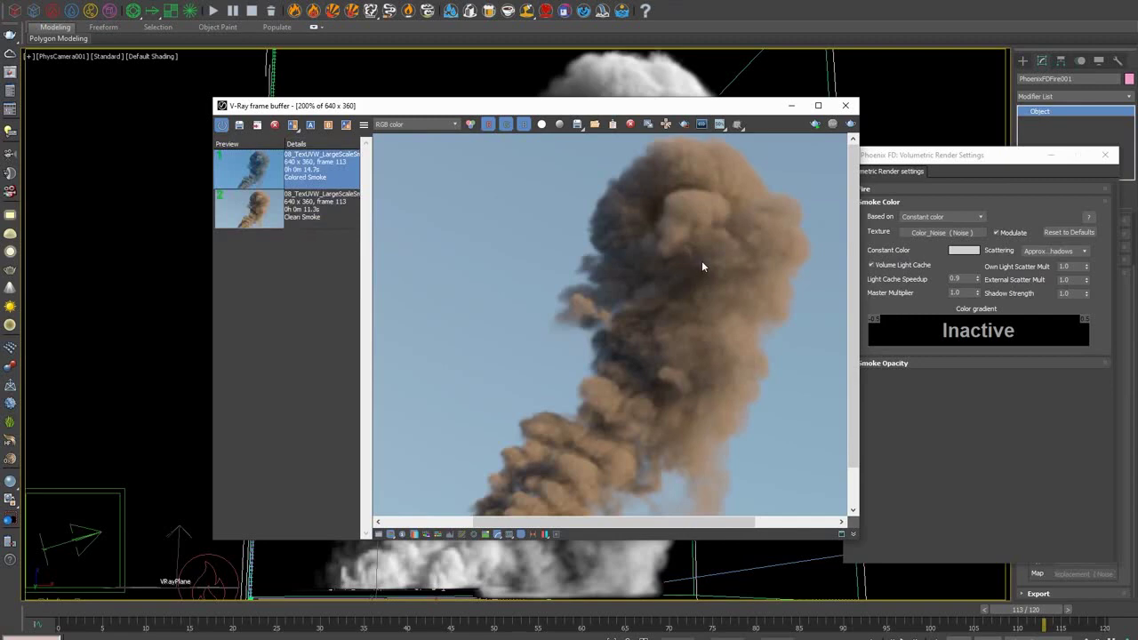
# - Modulate the smoke opacity with the Opacity_Noise texture in the volumetric render settings and render frame 113
pyautogui.click(996, 239)
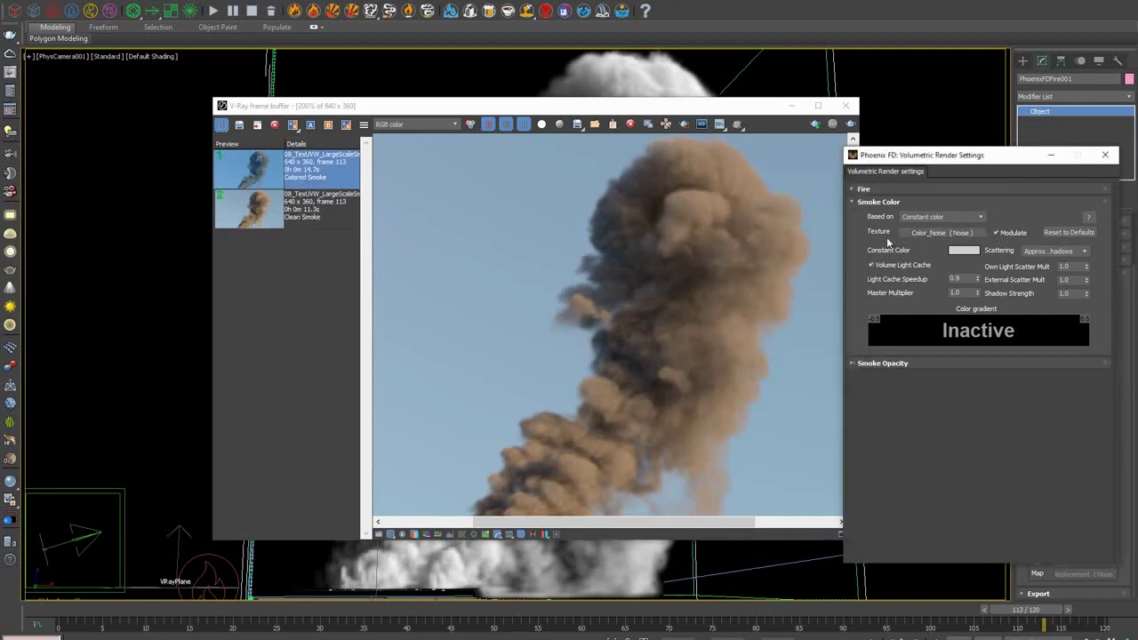
pyautogui.click(894, 203)
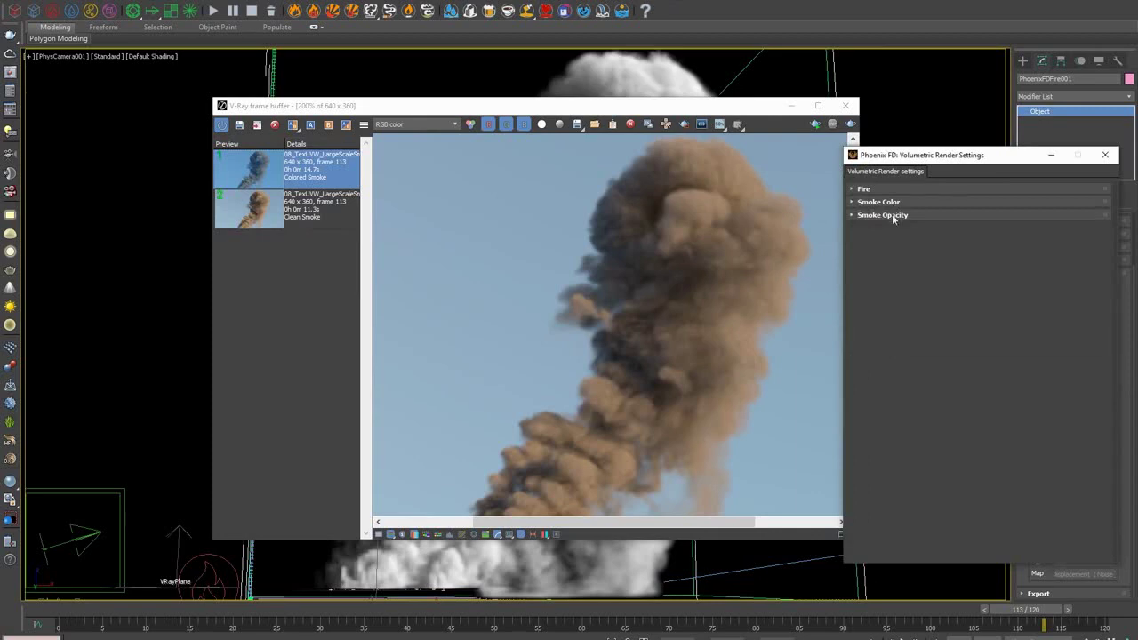
pyautogui.click(892, 214)
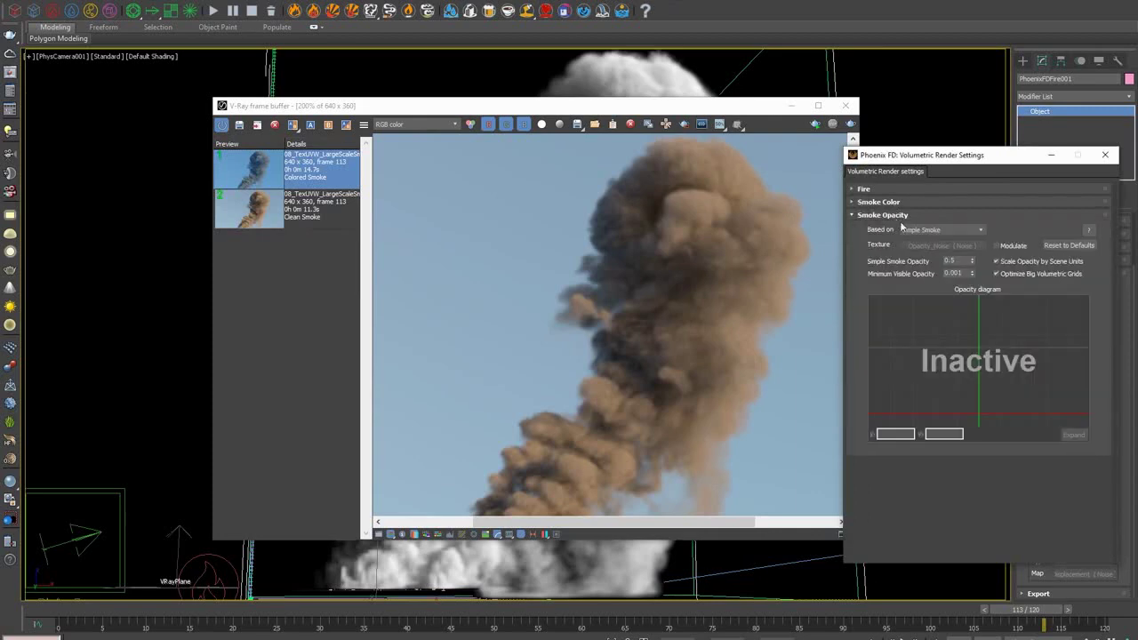
pyautogui.click(1019, 245)
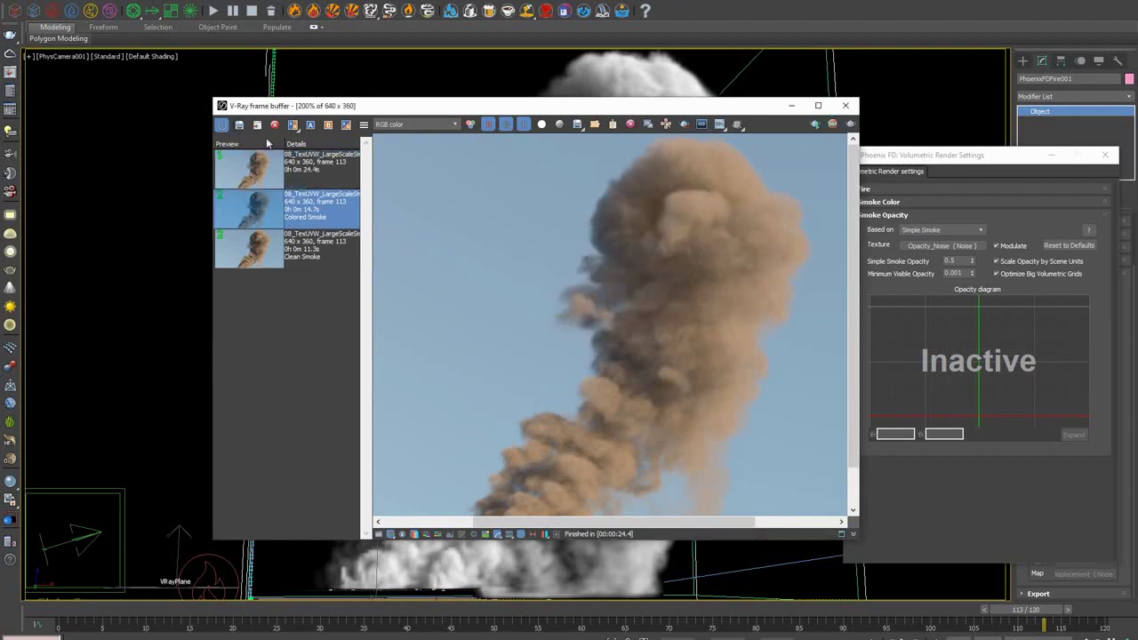
# - Add the history note "Opacity texture" to the newest frame 113 render
pyautogui.rightClick(311, 164)
pyautogui.click(328, 165)
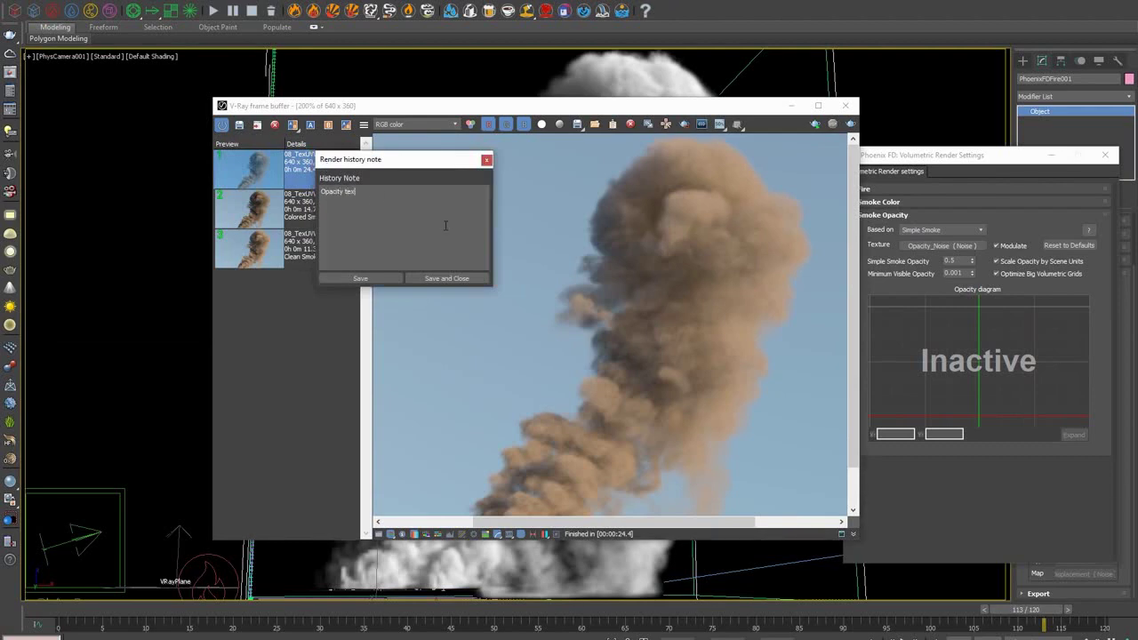
pyautogui.click(448, 278)
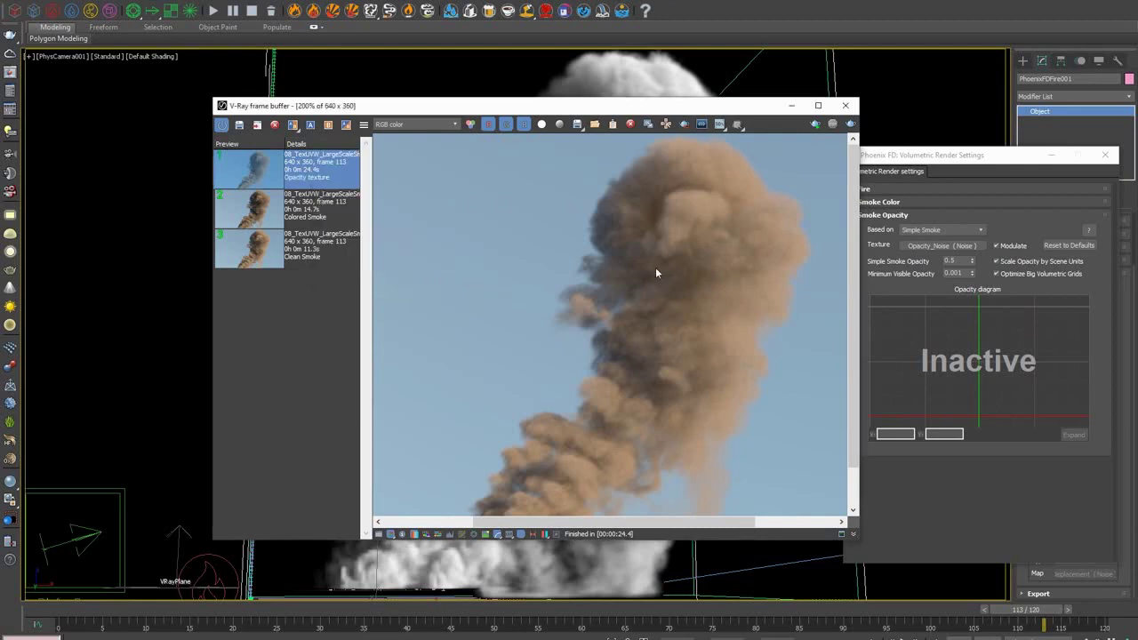
# - Compare the Opacity texture and Clean Smoke renders by switching repeatedly between their history entries at different magnifications
pyautogui.press('Down')
pyautogui.press('Down')
pyautogui.press('Up')
pyautogui.press('Up')
pyautogui.press('Down')
pyautogui.press('Down')
pyautogui.press('Up')
pyautogui.press('Up')
pyautogui.press('Down')
pyautogui.press('Down')
pyautogui.press('Up')
pyautogui.press('Up')
pyautogui.press('Down')
pyautogui.press('Down')
pyautogui.press('Up')
pyautogui.press('Up')
pyautogui.press('Down')
pyautogui.press('Down')
pyautogui.press('Up')
pyautogui.press('Up')
pyautogui.press('Down')
pyautogui.press('Down')
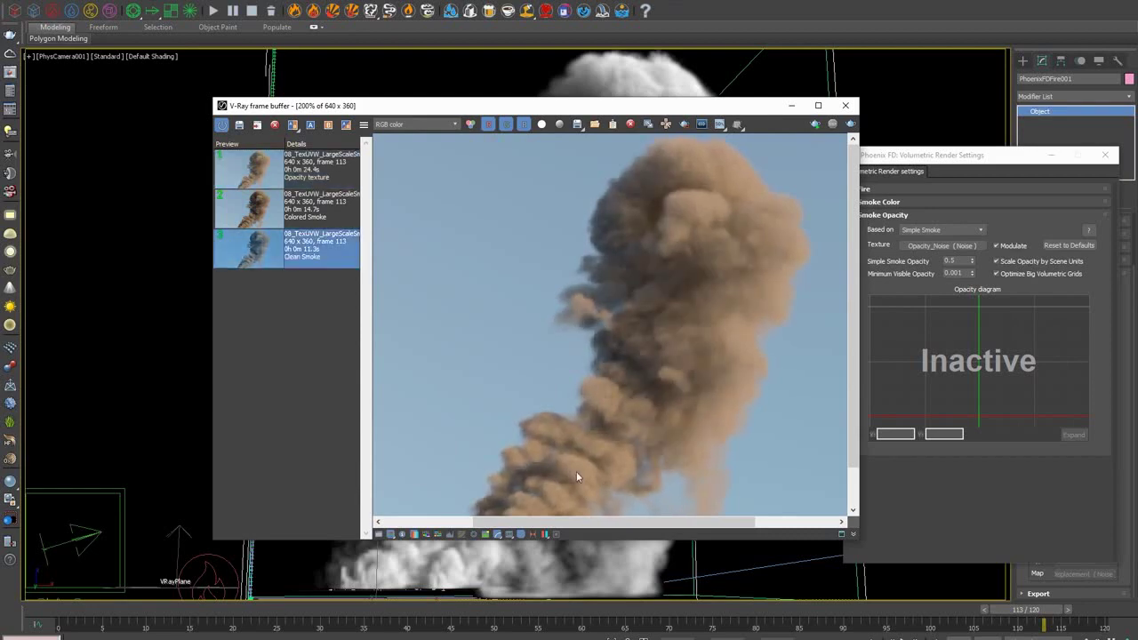
pyautogui.press('Up')
pyautogui.press('Up')
pyautogui.press('Down')
pyautogui.press('Down')
pyautogui.press('Up')
pyautogui.press('Up')
pyautogui.press('Down')
pyautogui.press('Down')
pyautogui.press('Up')
pyautogui.press('Up')
pyautogui.scroll(-1, 605, 436)
pyautogui.press('Down')
pyautogui.press('Down')
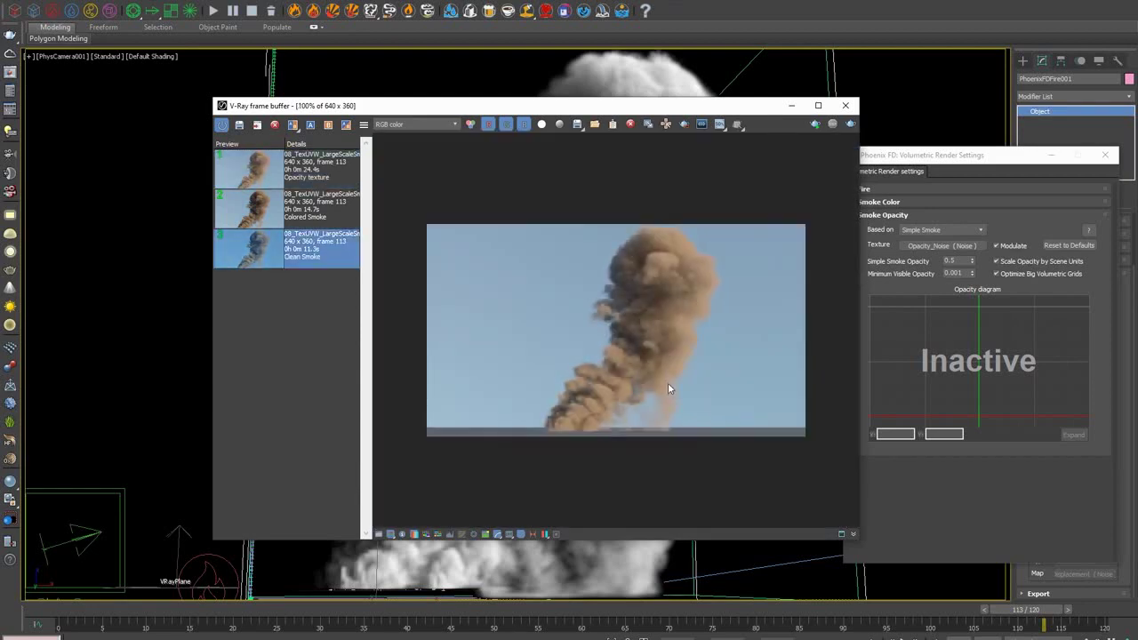
pyautogui.press('Up')
pyautogui.press('Up')
pyautogui.scroll(1, 671, 347)
pyautogui.press('Down')
pyautogui.press('Down')
pyautogui.press('Up')
pyautogui.press('Up')
pyautogui.press('Down')
pyautogui.press('Down')
pyautogui.press('Up')
pyautogui.press('Up')
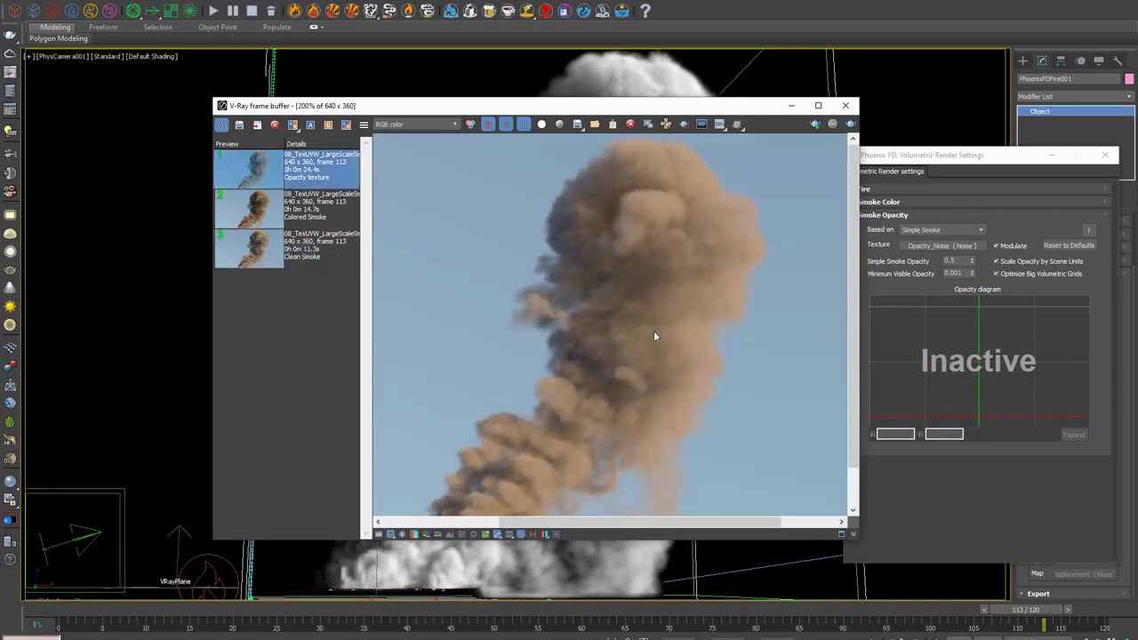
pyautogui.press('Down')
pyautogui.press('Down')
pyautogui.press('Up')
pyautogui.press('Up')
pyautogui.press('Down')
pyautogui.press('Down')
pyautogui.press('Up')
pyautogui.press('Up')
pyautogui.scroll(-1, 654, 336)
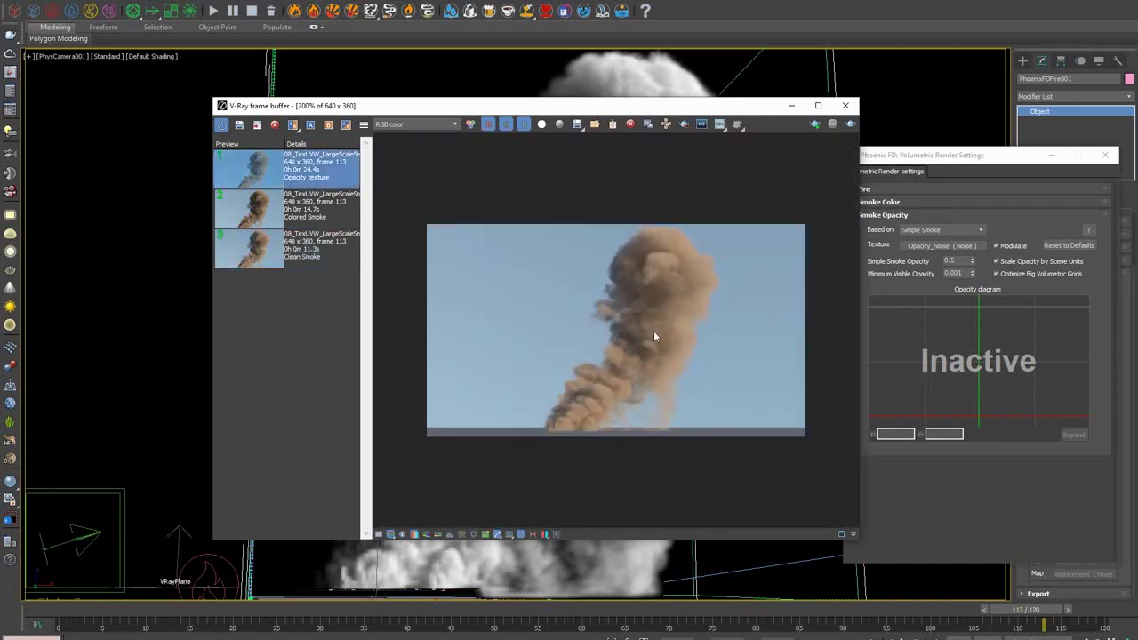
pyautogui.scroll(1, 653, 336)
pyautogui.press('Down')
pyautogui.press('Down')
pyautogui.press('Up')
pyautogui.press('Up')
pyautogui.press('Down')
pyautogui.press('Down')
pyautogui.press('Up')
pyautogui.press('Up')
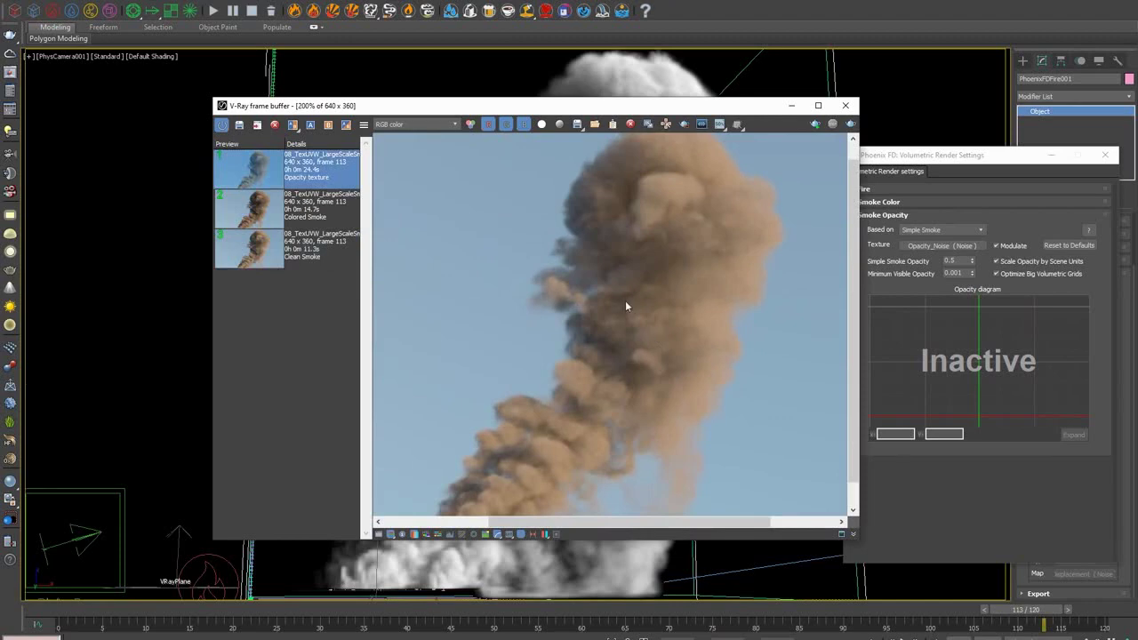
# - Turn off the smoke opacity modulation and close the volumetric render settings
pyautogui.click(1007, 248)
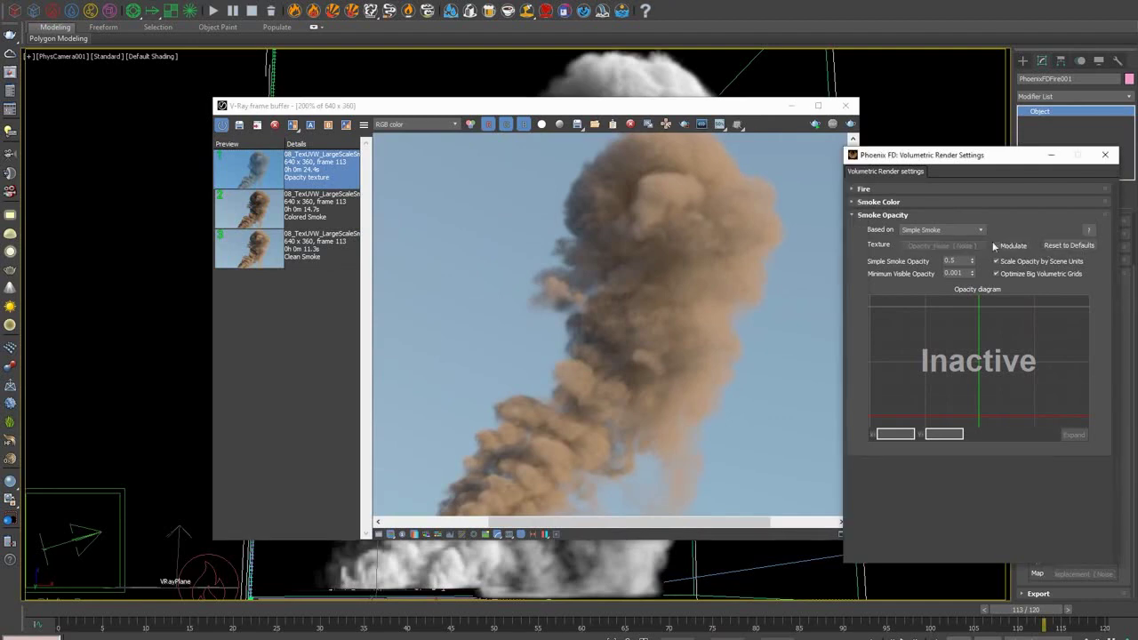
pyautogui.click(878, 216)
pyautogui.click(1105, 155)
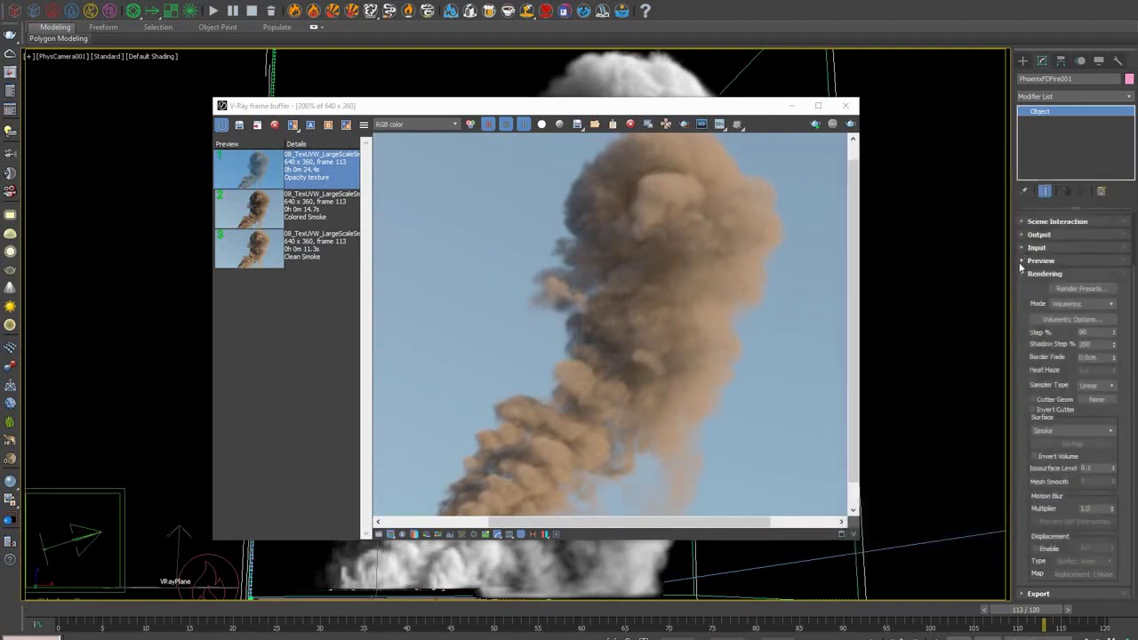
# - Enable displacement with its Noise map in the simulator's rendering settings and render frame 113
pyautogui.moveTo(1029, 272)
pyautogui.mouseDown()
pyautogui.moveTo(1028, 302)
pyautogui.moveTo(1032, 251)
pyautogui.mouseUp()
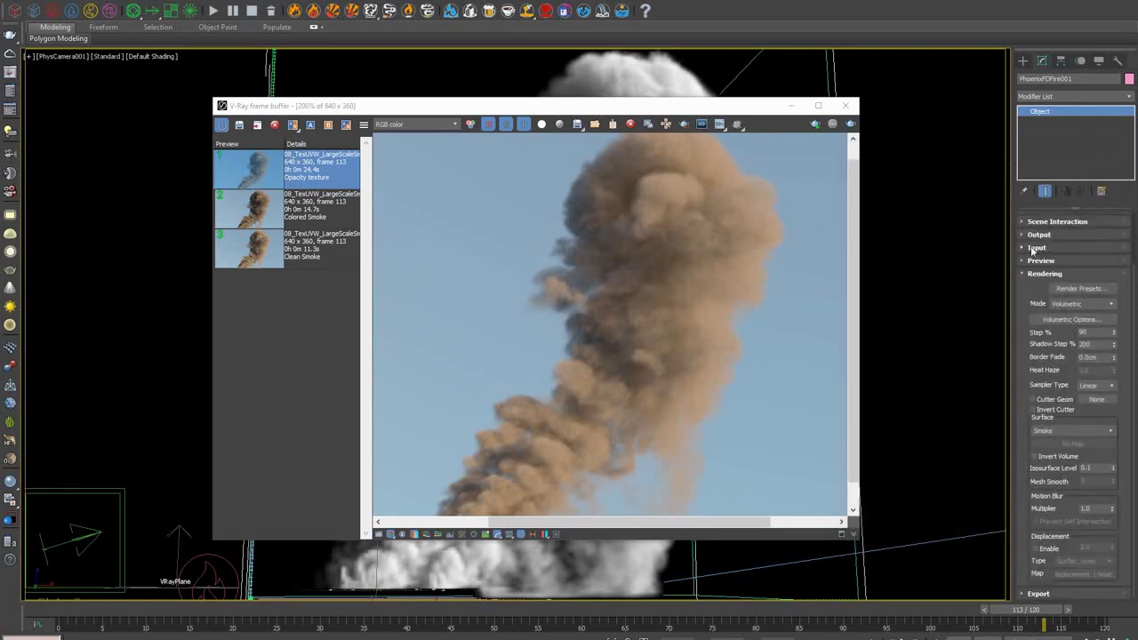
pyautogui.click(1048, 546)
pyautogui.moveTo(1111, 545); pyautogui.dragTo(1100, 536)
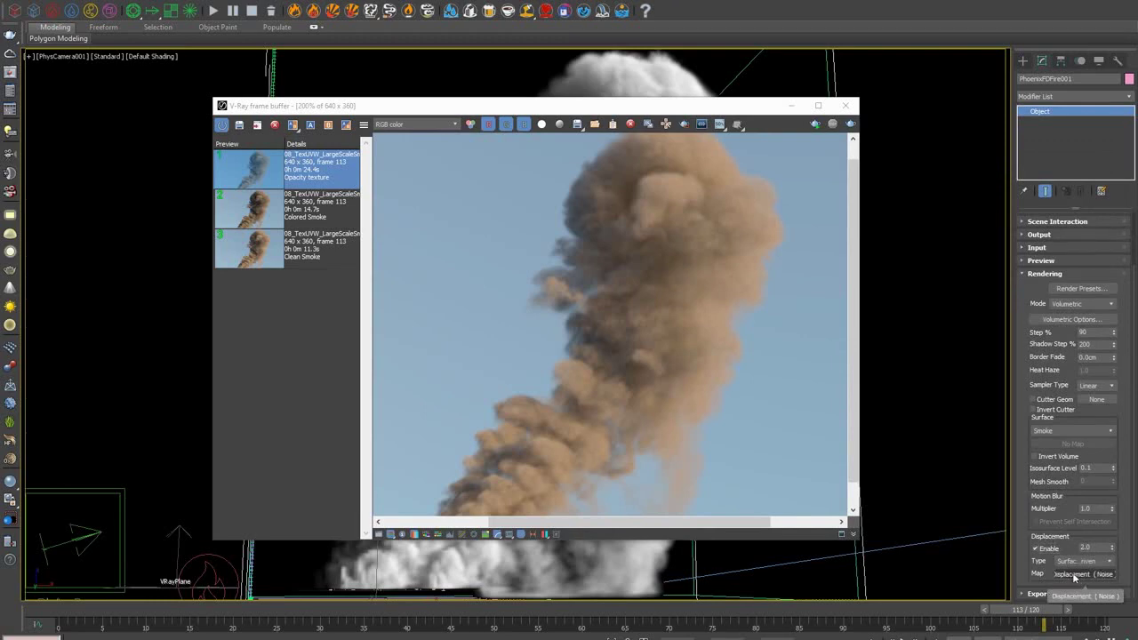
pyautogui.doubleClick(1103, 548)
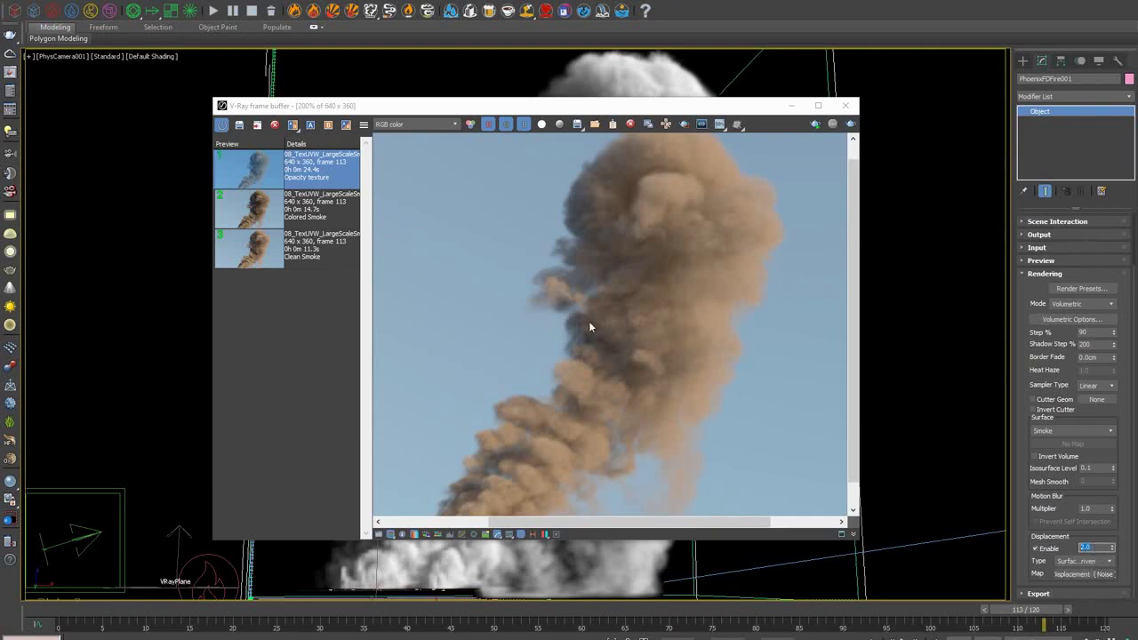
pyautogui.click(850, 124)
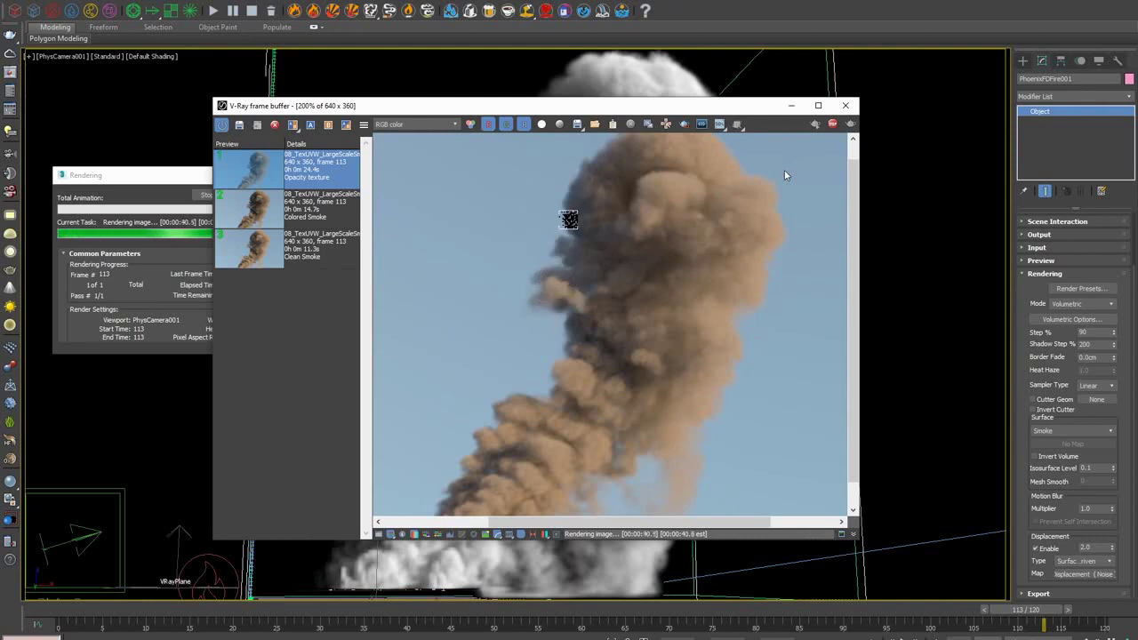
# - Save the displaced smoke render to the history and give it the note "Displacement"
pyautogui.click(239, 126)
pyautogui.rightClick(304, 154)
pyautogui.click(329, 164)
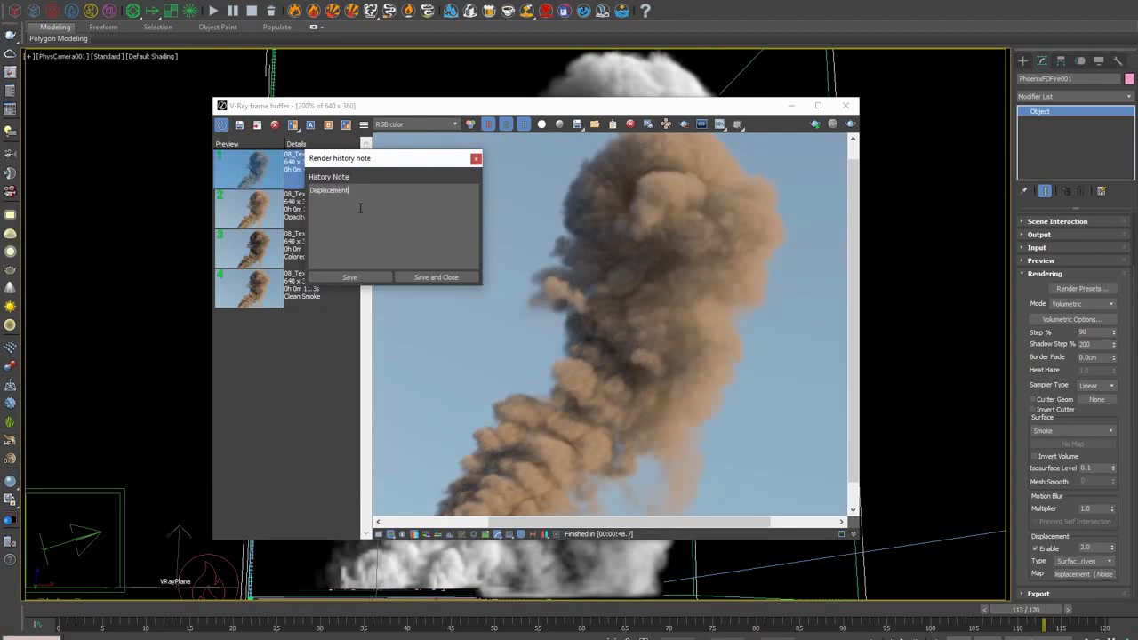
pyautogui.click(429, 277)
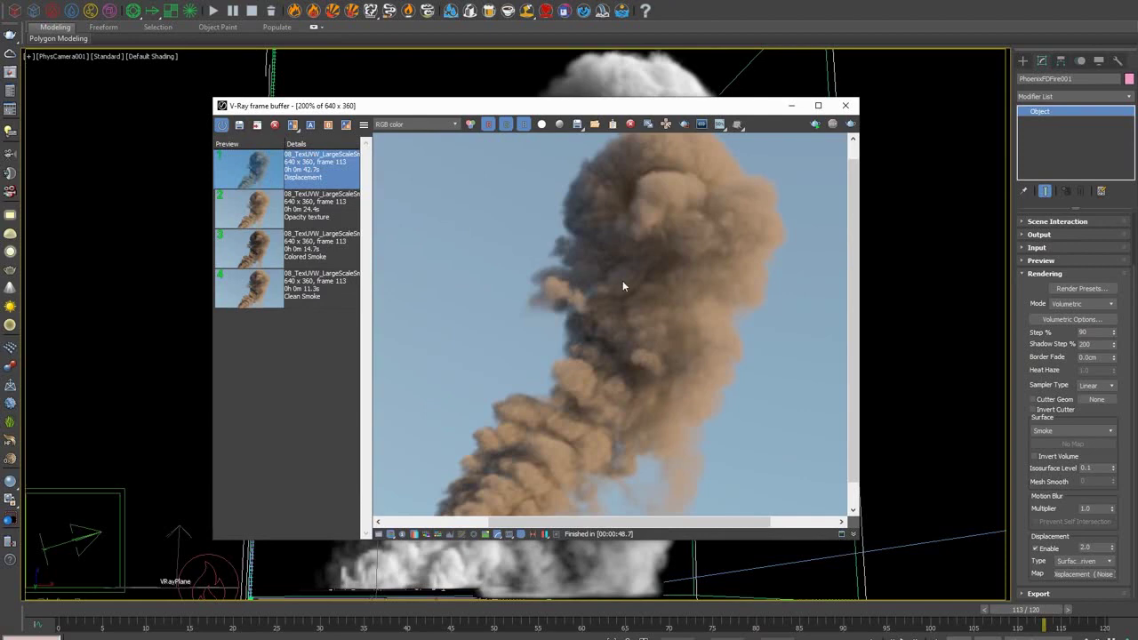
# - Compare the Displacement and Clean Smoke renders by switching between their history entries, both enlarged and at 100%
pyautogui.press('pagedown')
pyautogui.press('pageup')
pyautogui.press('pagedown')
pyautogui.press('pageup')
pyautogui.press('pagedown')
pyautogui.press('pageup')
pyautogui.press('pagedown')
pyautogui.press('pageup')
pyautogui.press('pagedown')
pyautogui.press('pageup')
pyautogui.press('pagedown')
pyautogui.press('pageup')
pyautogui.press('pagedown')
pyautogui.press('pageup')
pyautogui.press('pagedown')
pyautogui.press('pageup')
pyautogui.press('pagedown')
pyautogui.press('pageup')
pyautogui.press('pagedown')
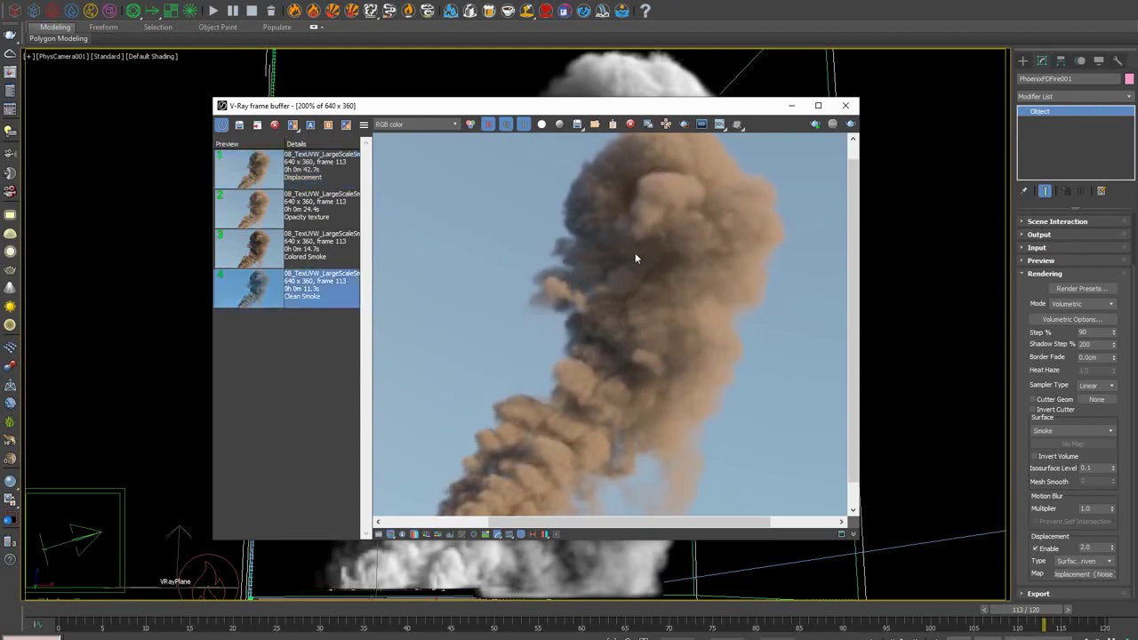
pyautogui.press('pageup')
pyautogui.press('pagedown')
pyautogui.press('pageup')
pyautogui.press('pagedown')
pyautogui.press('pageup')
pyautogui.press('pagedown')
pyautogui.press('pageup')
pyautogui.press('pagedown')
pyautogui.press('pageup')
pyautogui.press('pagedown')
pyautogui.press('pageup')
pyautogui.press('pagedown')
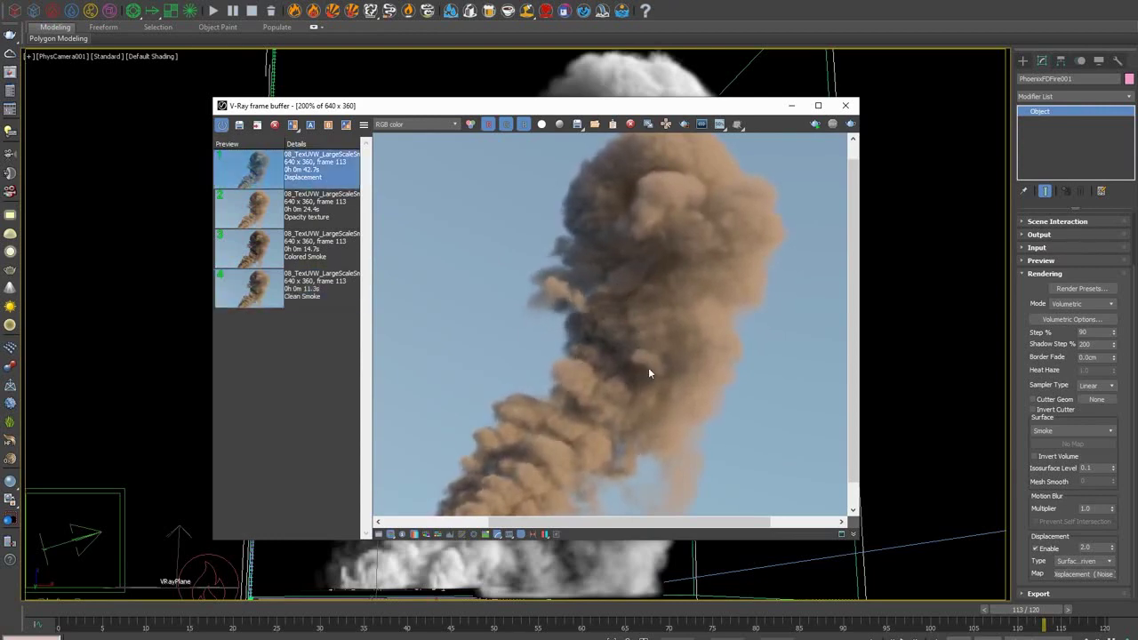
pyautogui.press('pageup')
pyautogui.doubleClick(628, 430)
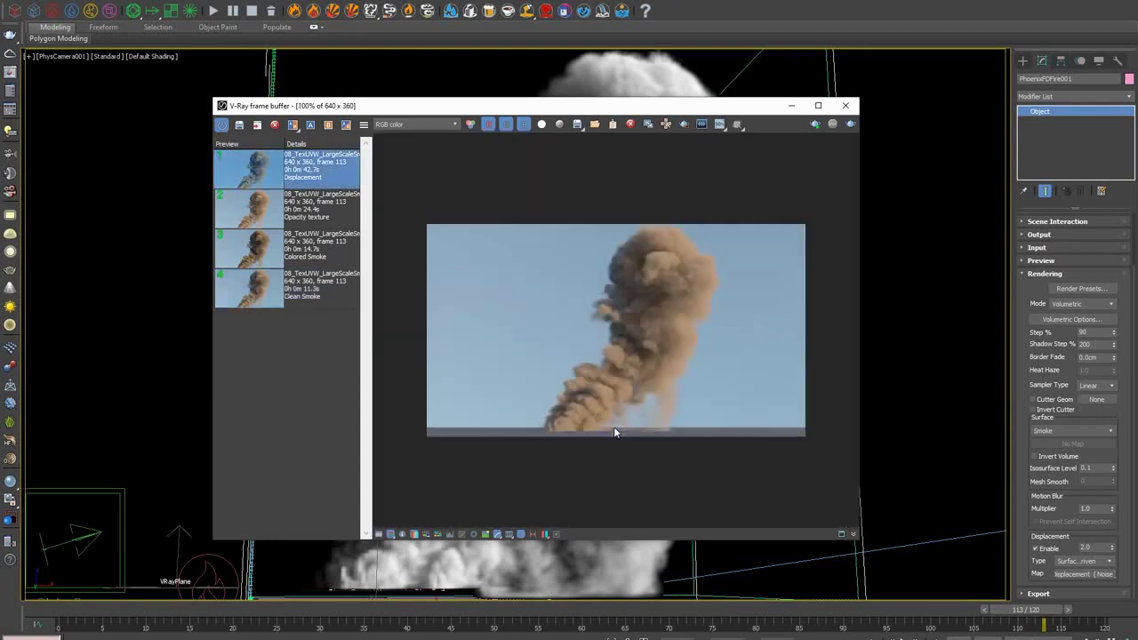
pyautogui.press('pagedown')
pyautogui.press('pageup')
pyautogui.press('pagedown')
pyautogui.press('pageup')
pyautogui.press('pagedown')
pyautogui.press('pageup')
pyautogui.press('pagedown')
pyautogui.press('pageup')
pyautogui.scroll(1, 667, 274)
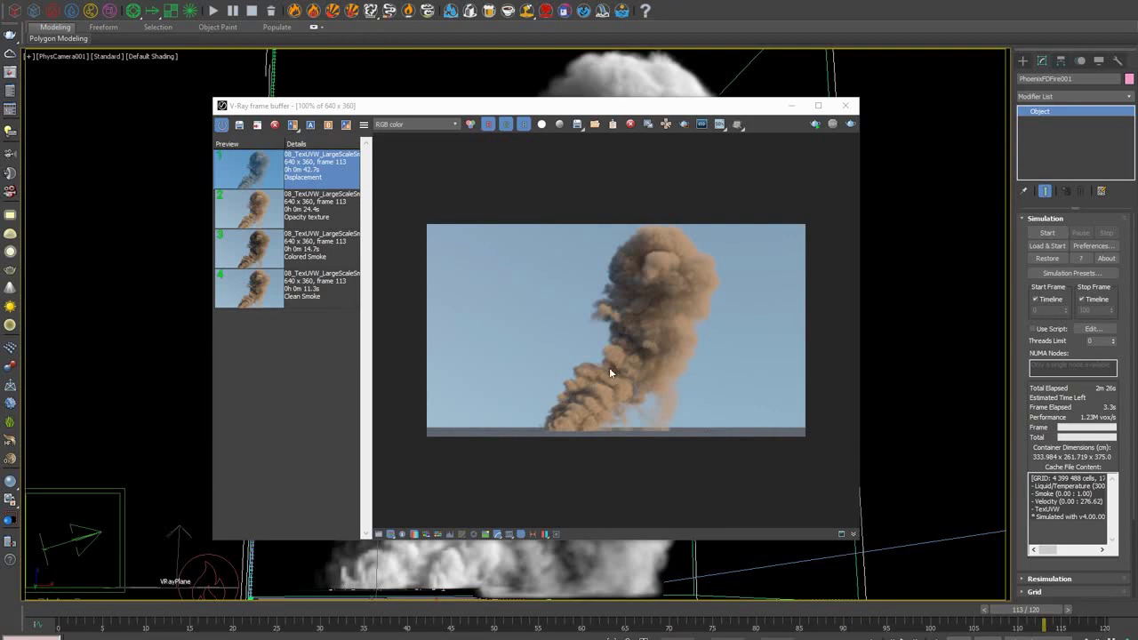
# - Reset the session to a new empty scene
pyautogui.click(12, 0)
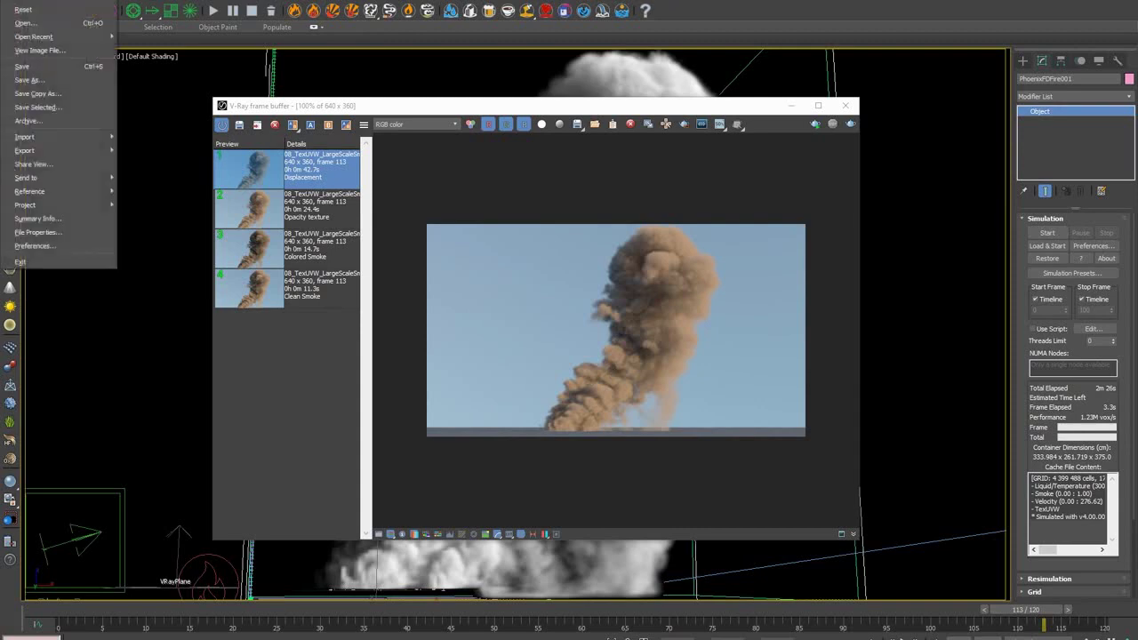
pyautogui.click(74, 10)
pyautogui.click(566, 335)
pyautogui.click(531, 334)
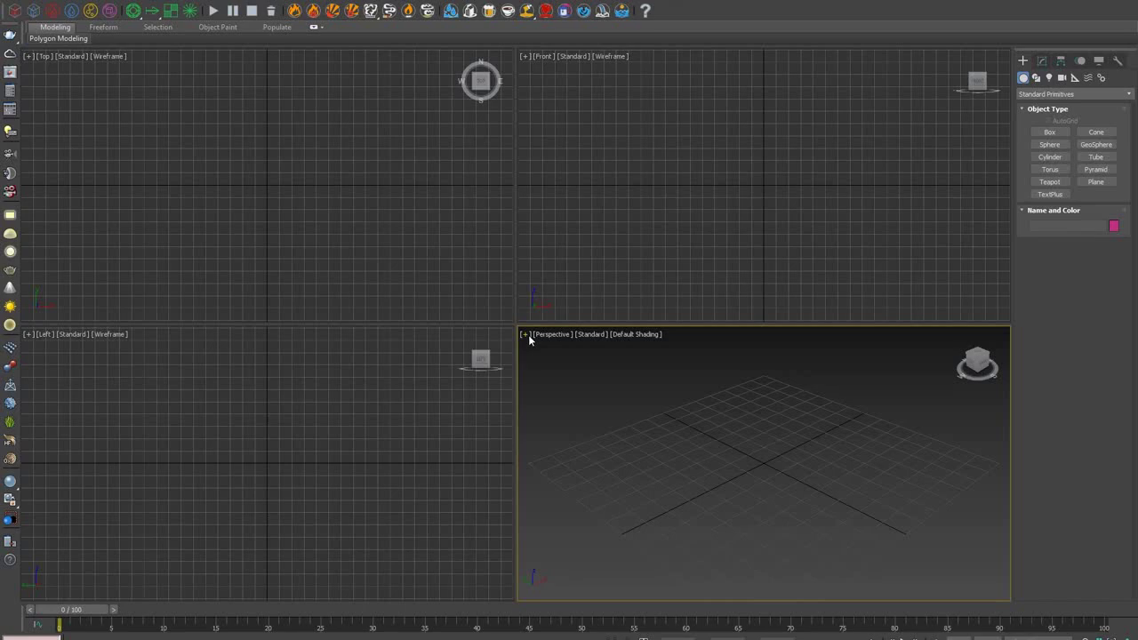
# - Create a sphere with a radius of about 20 cm near the grid's centre and maximize the Perspective viewport
pyautogui.click(1050, 144)
pyautogui.moveTo(764, 457); pyautogui.dragTo(798, 476)
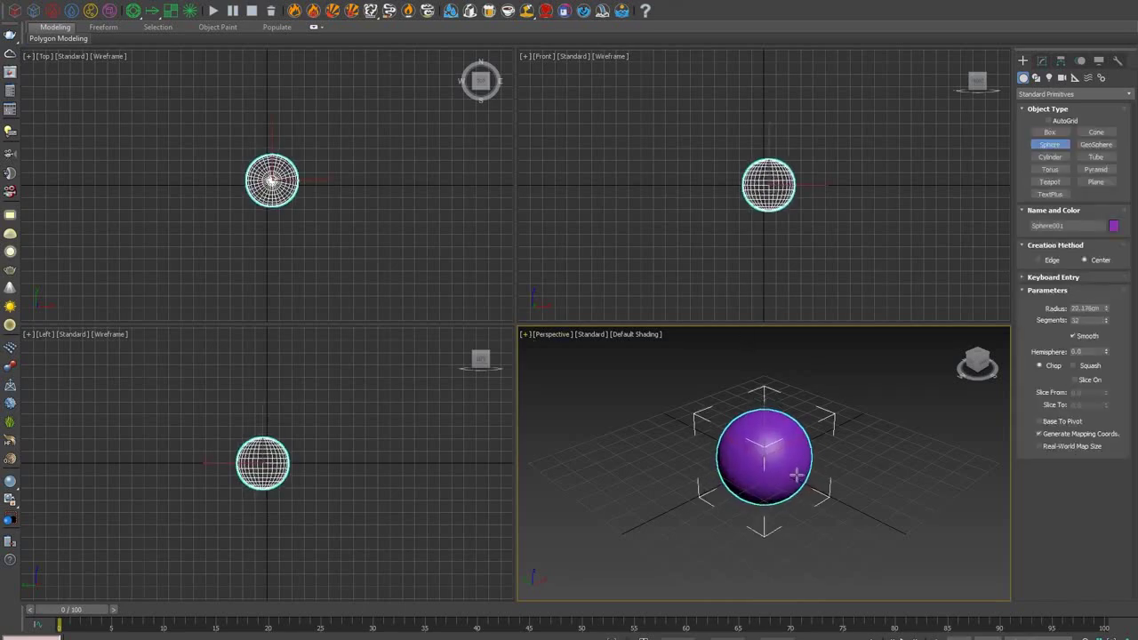
pyautogui.hotkey('alt', 'w')
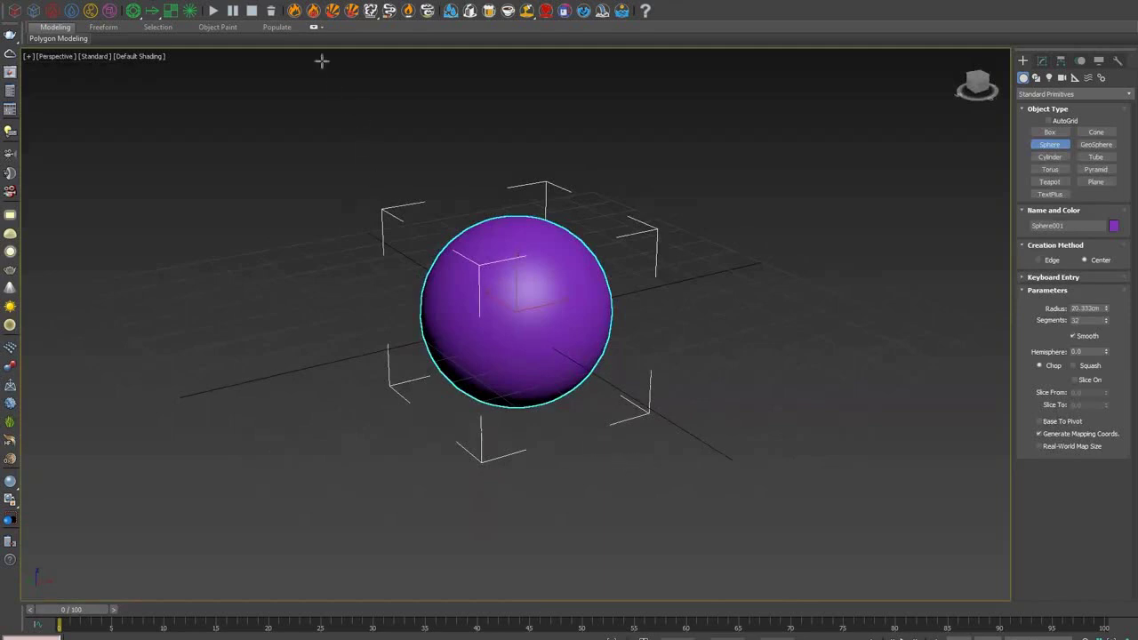
# - Apply the Phoenix FD fire preset to the sphere and reduce the simulator's grid resolution
pyautogui.click(295, 11)
pyautogui.click(1044, 60)
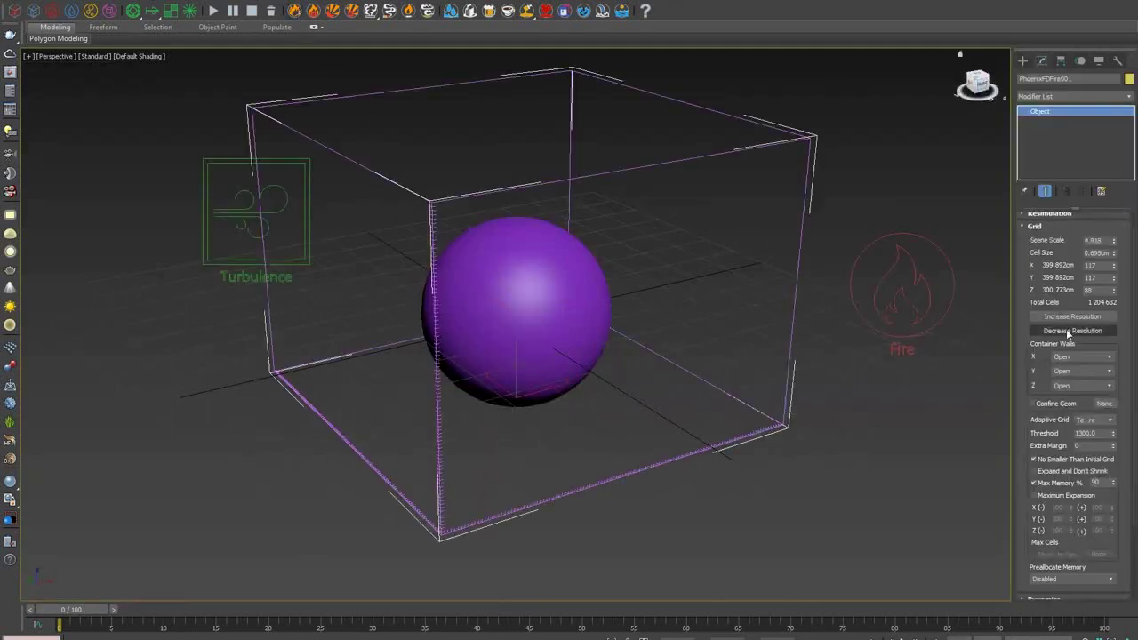
pyautogui.click(1068, 331)
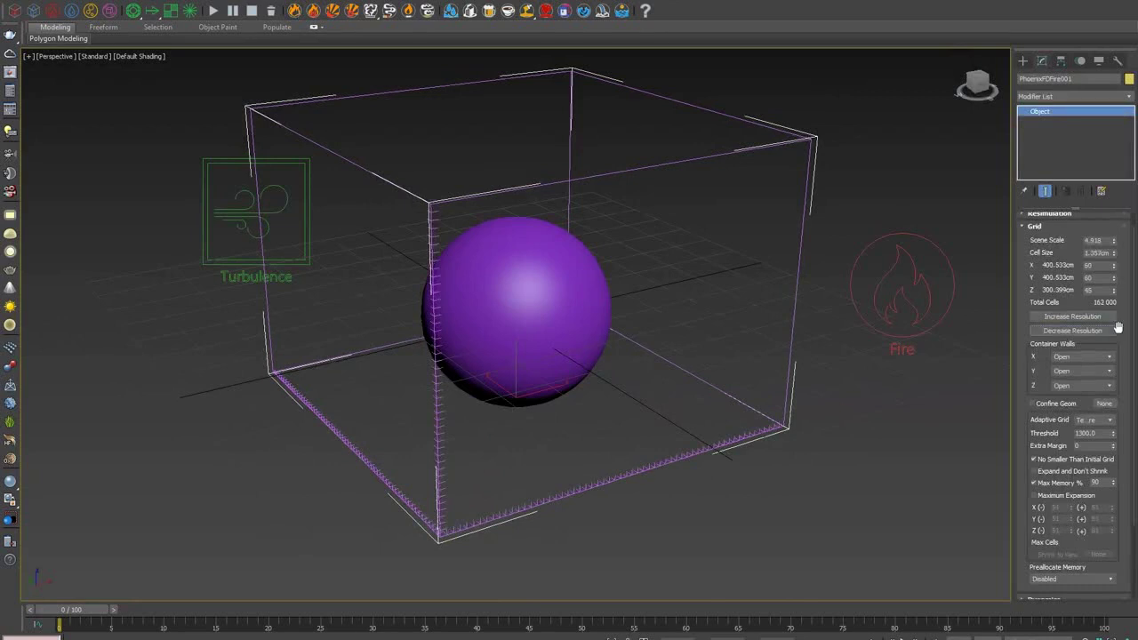
pyautogui.click(1081, 316)
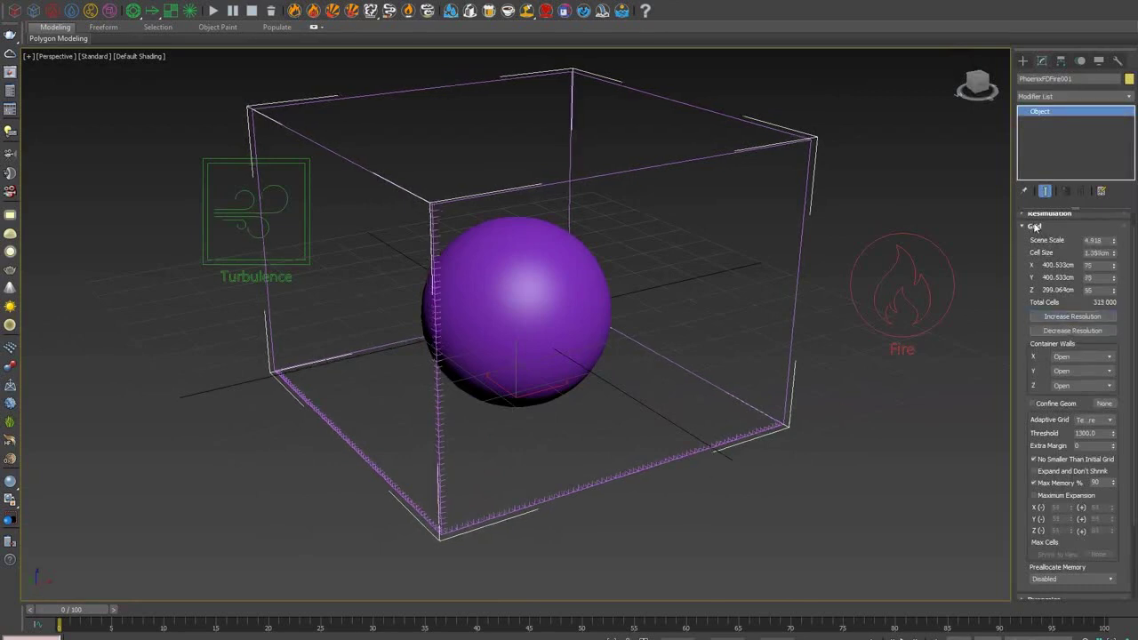
pyautogui.click(1035, 228)
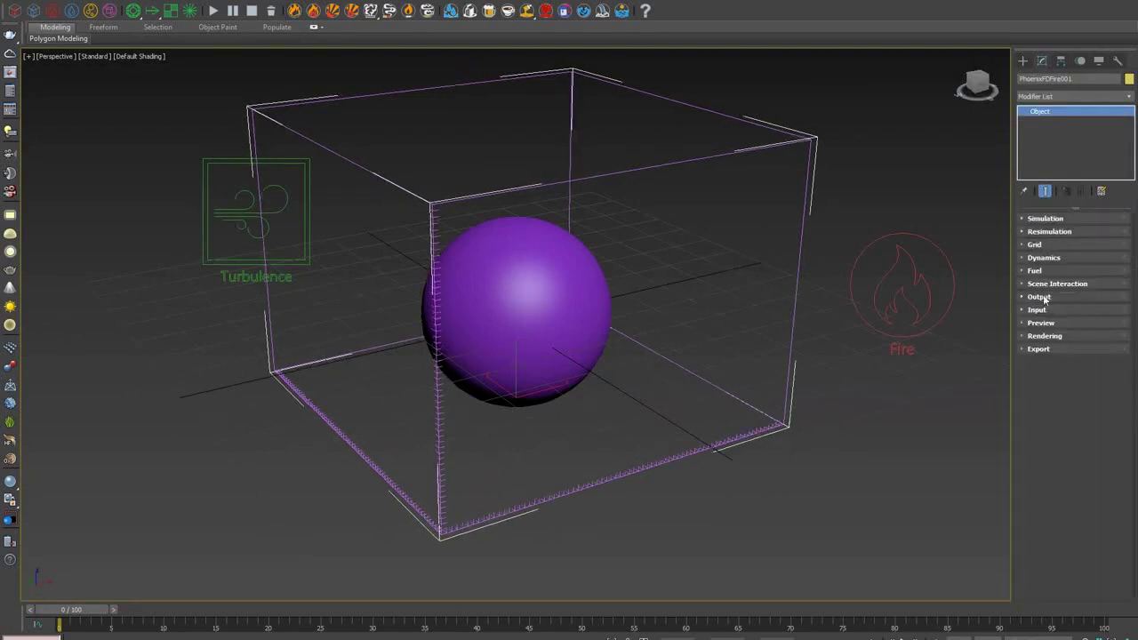
# - Check the simulator's output grid channels and run the fire simulation on the sphere
pyautogui.click(1040, 297)
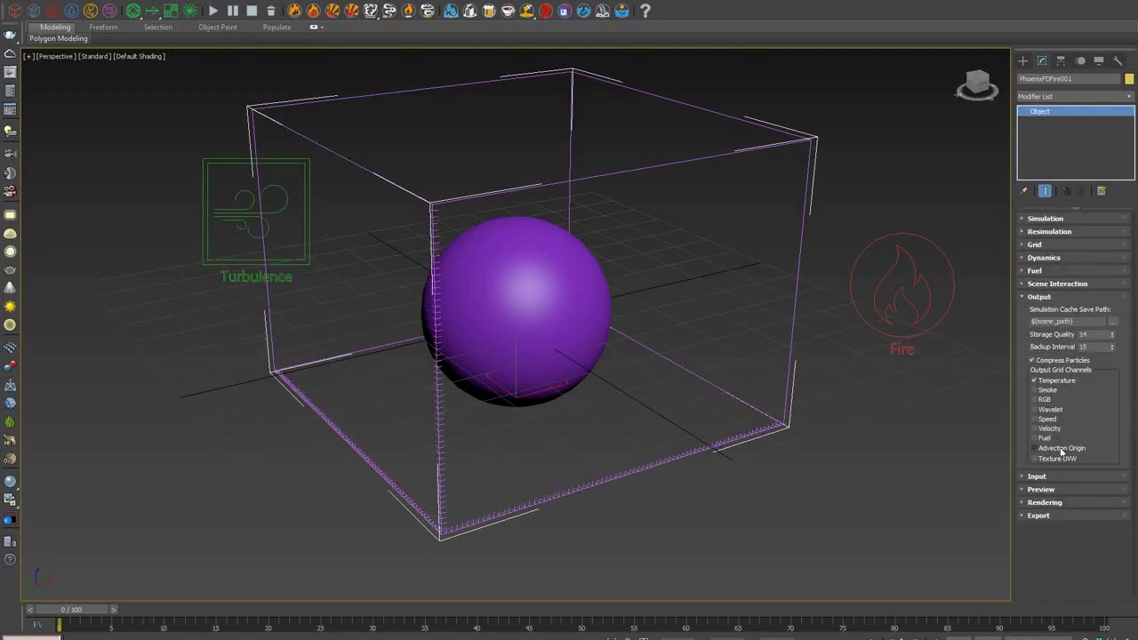
pyautogui.click(1039, 297)
pyautogui.scroll(-5, 761, 294)
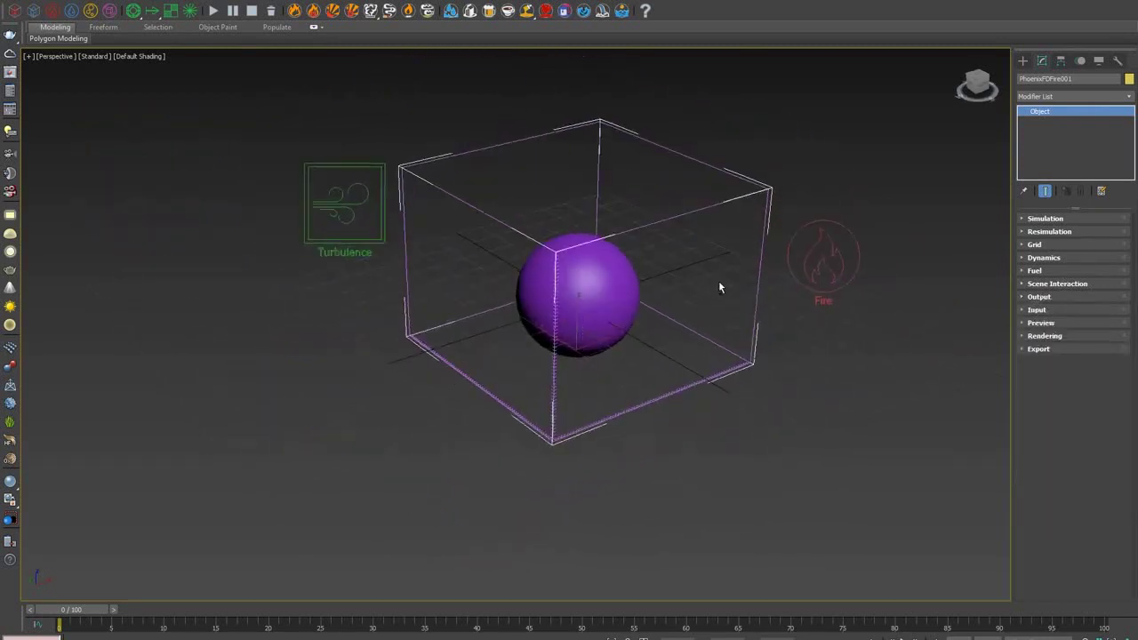
pyautogui.click(211, 14)
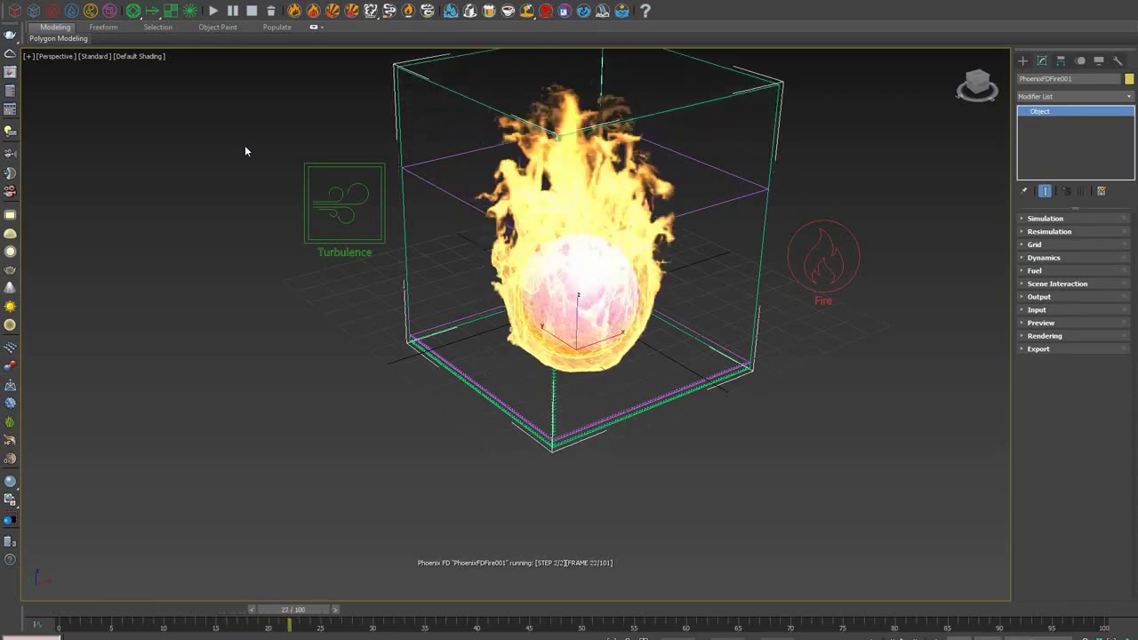
pyautogui.keyDown('alt'); pyautogui.moveTo(625, 452); pyautogui.dragTo(662, 570, button='middle'); pyautogui.keyUp('alt')
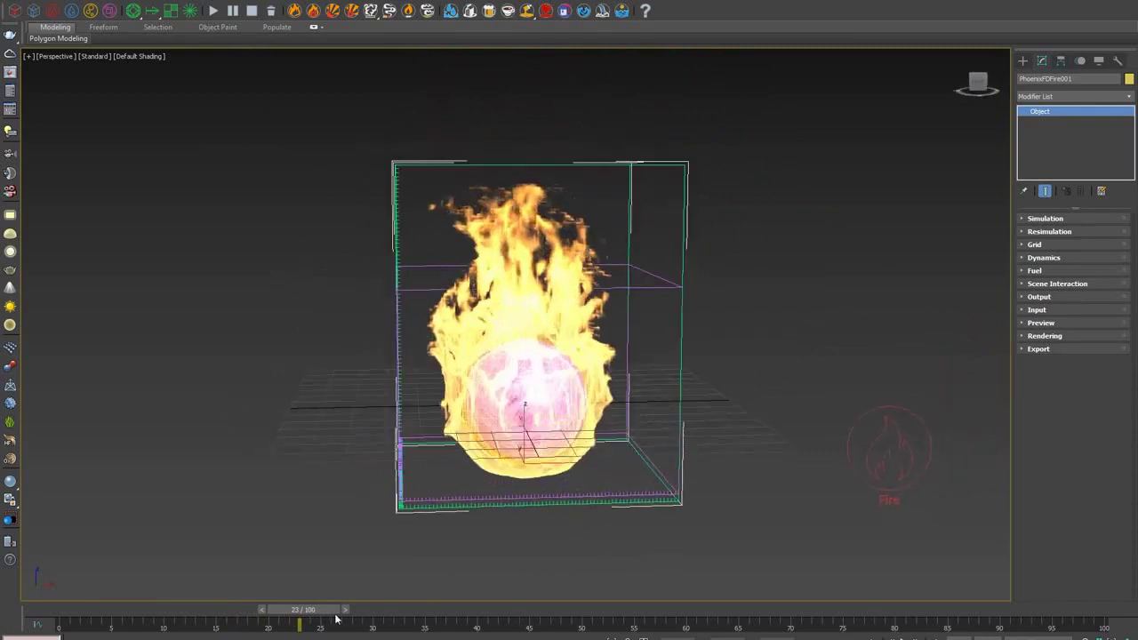
# - Show the fire at frame 20 and create a Thinking particle system in the viewport beside the simulator grid
pyautogui.moveTo(336, 619); pyautogui.dragTo(302, 583)
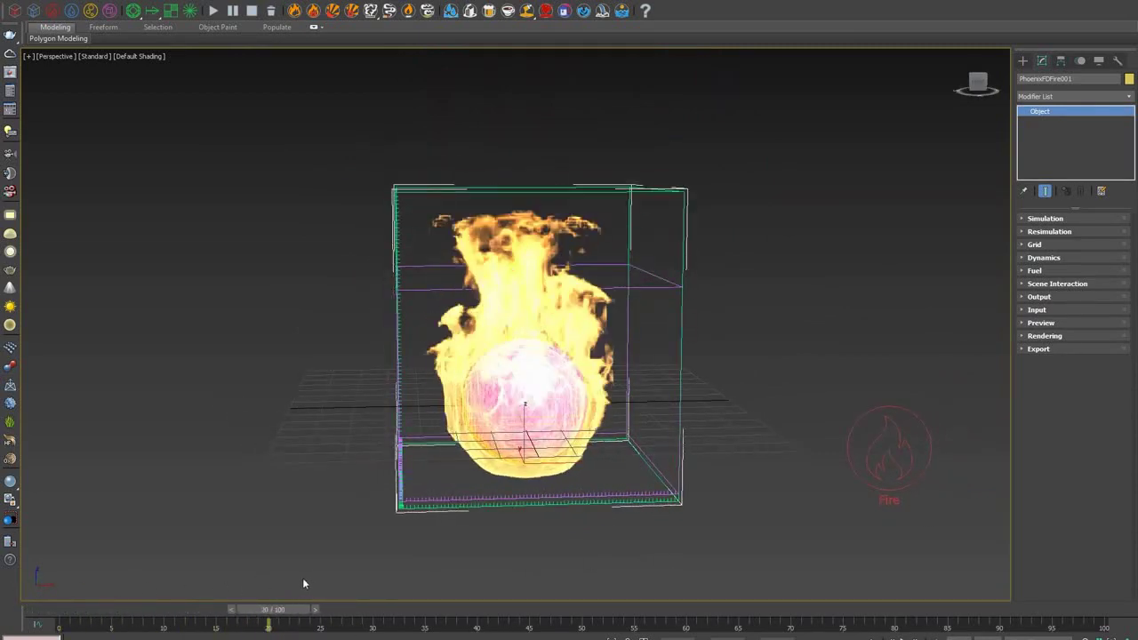
pyautogui.scroll(-3, 290, 487)
pyautogui.keyDown('alt'); pyautogui.moveTo(291, 487); pyautogui.dragTo(332, 481, button='middle'); pyautogui.keyUp('alt')
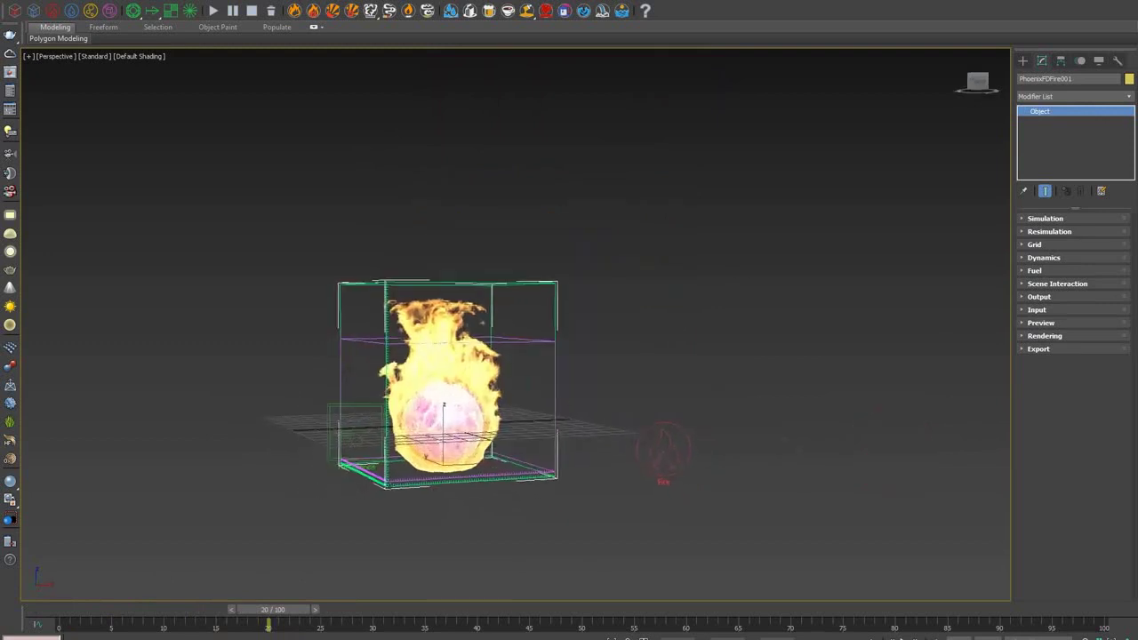
pyautogui.scroll(3, 495, 515)
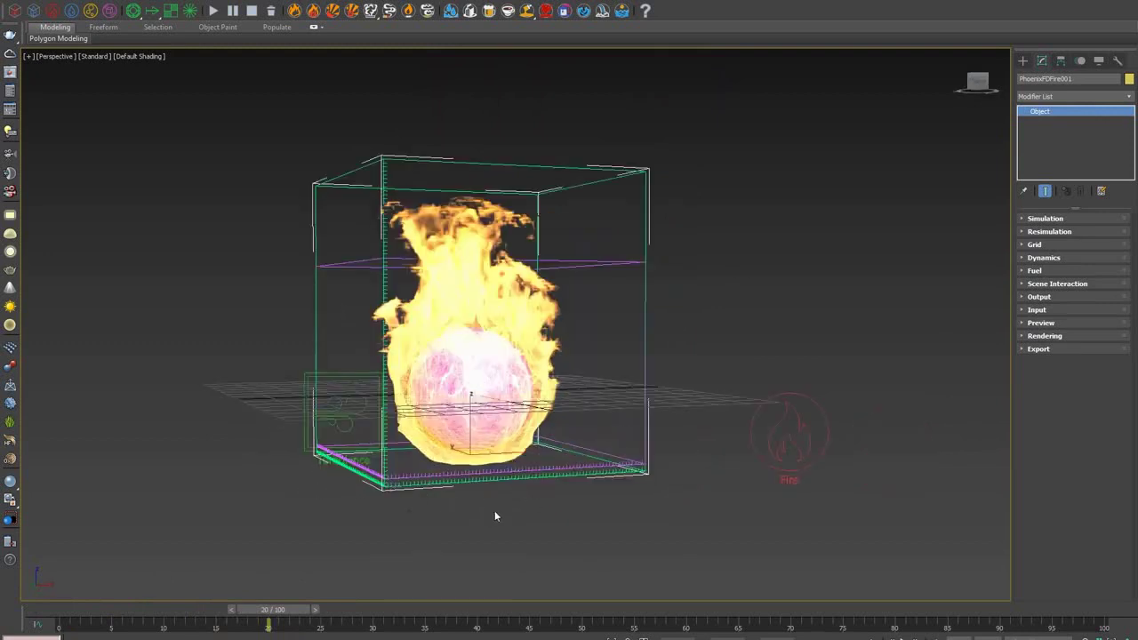
pyautogui.click(1023, 60)
pyautogui.click(1049, 94)
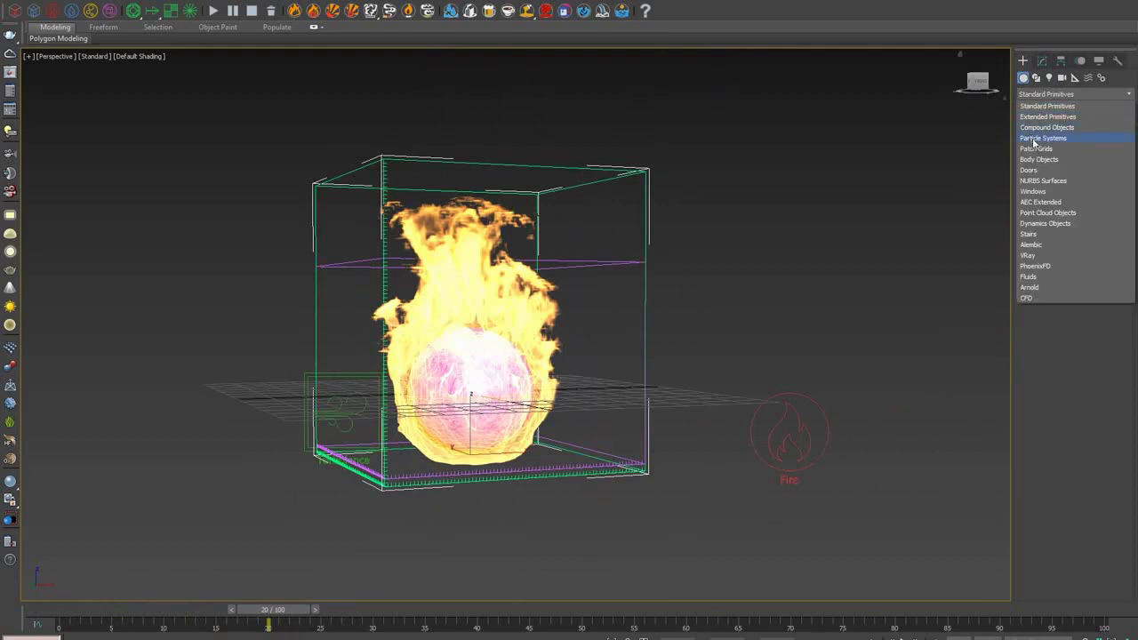
pyautogui.click(1047, 139)
pyautogui.click(1096, 169)
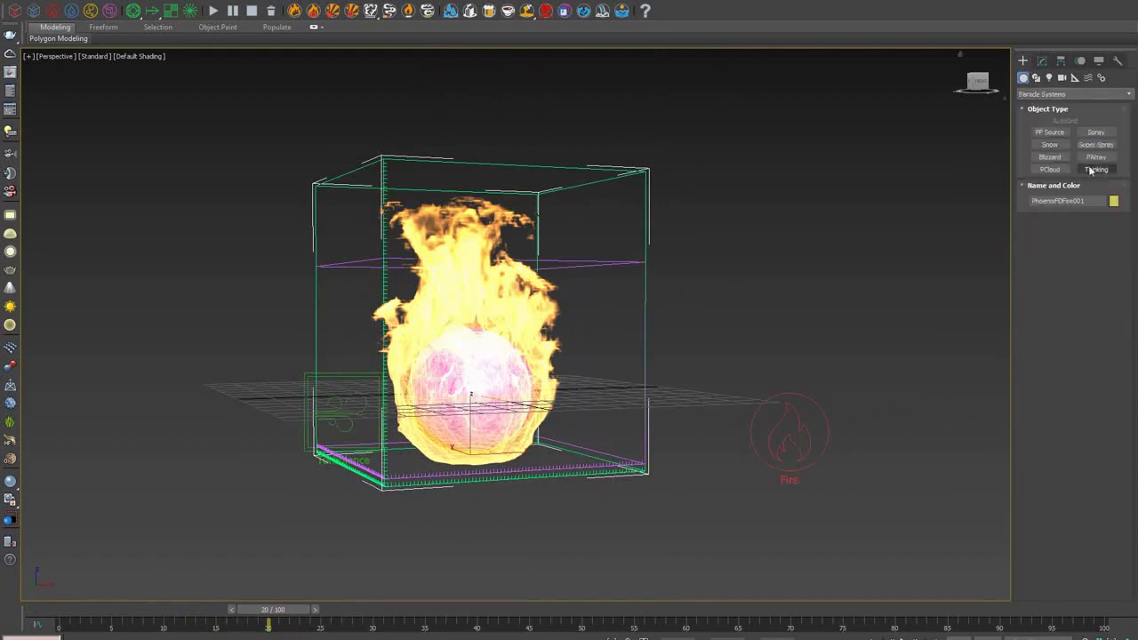
pyautogui.click(720, 437)
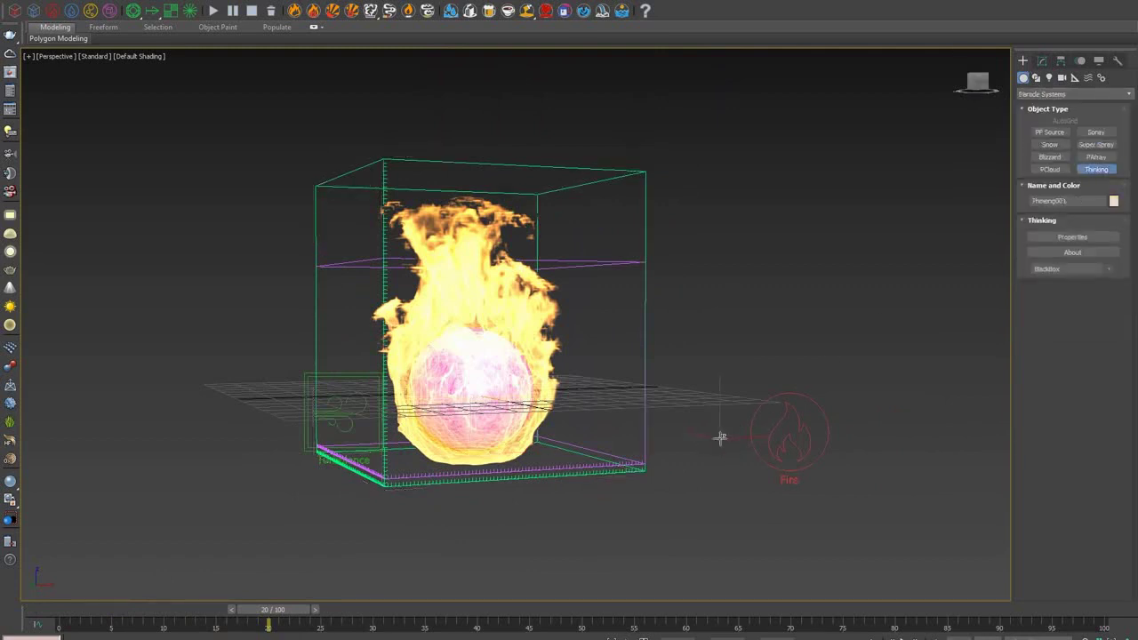
# - Open the Thinking particle system's properties, create a DynamicSet under MasterDynamic and enlarge its node area
pyautogui.click(1042, 61)
pyautogui.click(1083, 234)
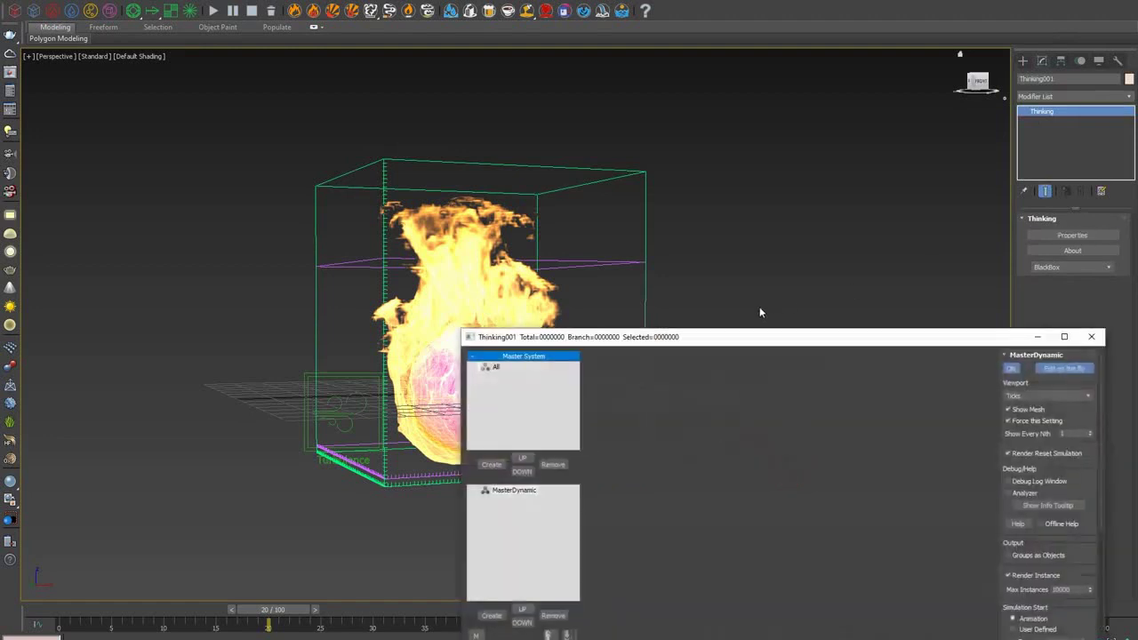
pyautogui.moveTo(759, 331); pyautogui.dragTo(739, 205)
pyautogui.click(496, 358)
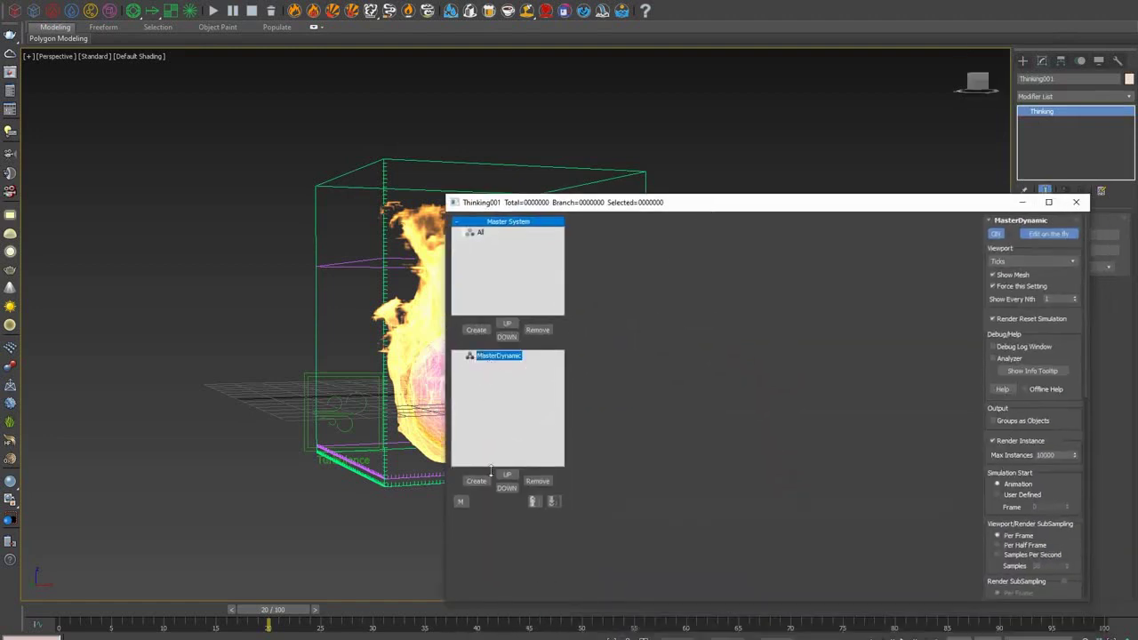
pyautogui.click(477, 481)
pyautogui.click(504, 365)
pyautogui.moveTo(711, 347); pyautogui.dragTo(712, 501)
# - Add a PhoenixFD TP Birth operator to the DynamicSet and assign the fire simulator as its Phoenix Node
pyautogui.rightClick(634, 276)
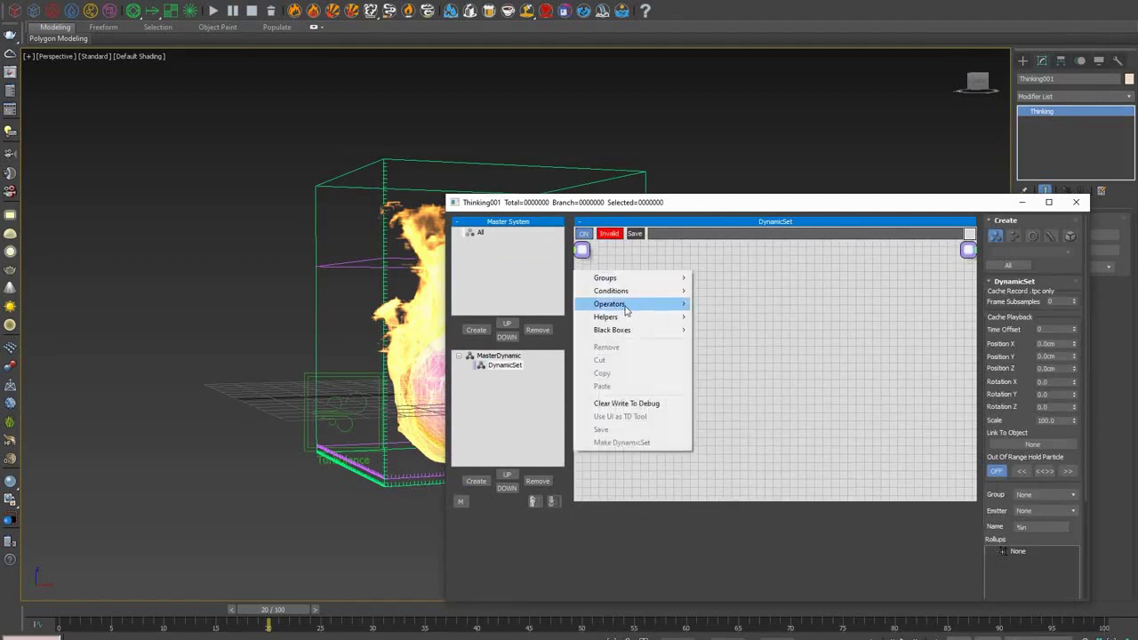
pyautogui.moveTo(636, 310)
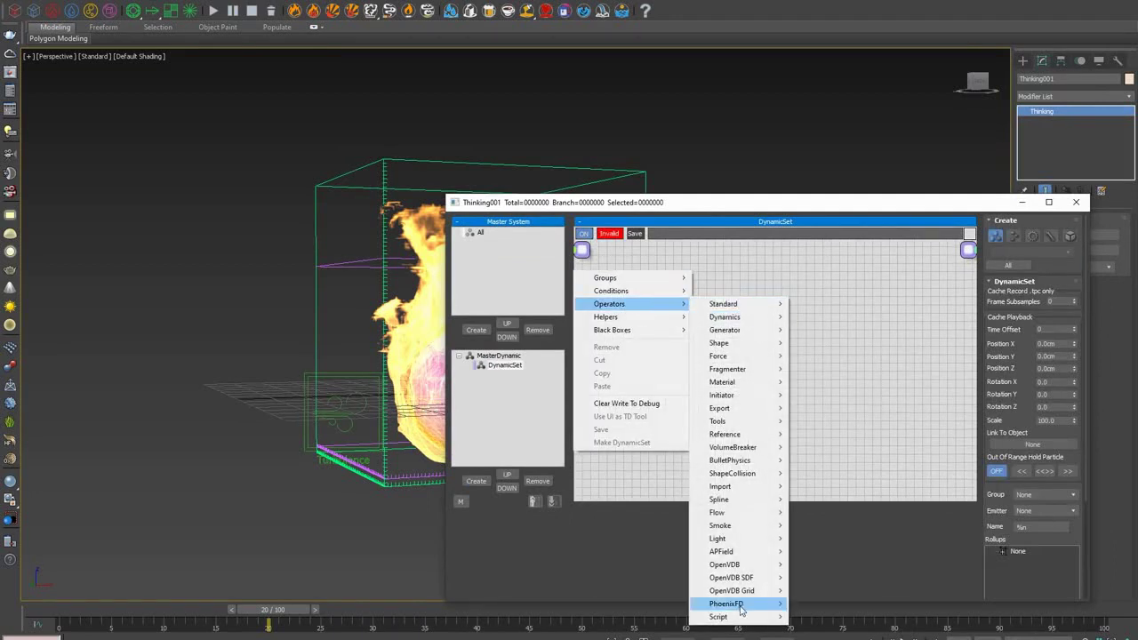
pyautogui.moveTo(735, 609)
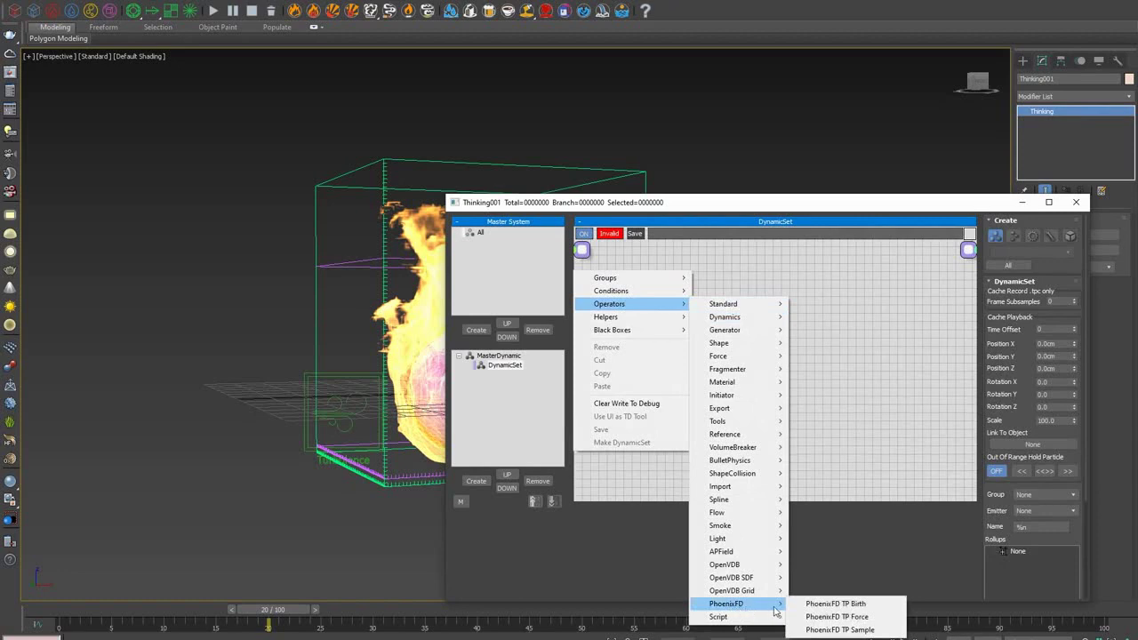
pyautogui.click(854, 610)
pyautogui.click(686, 289)
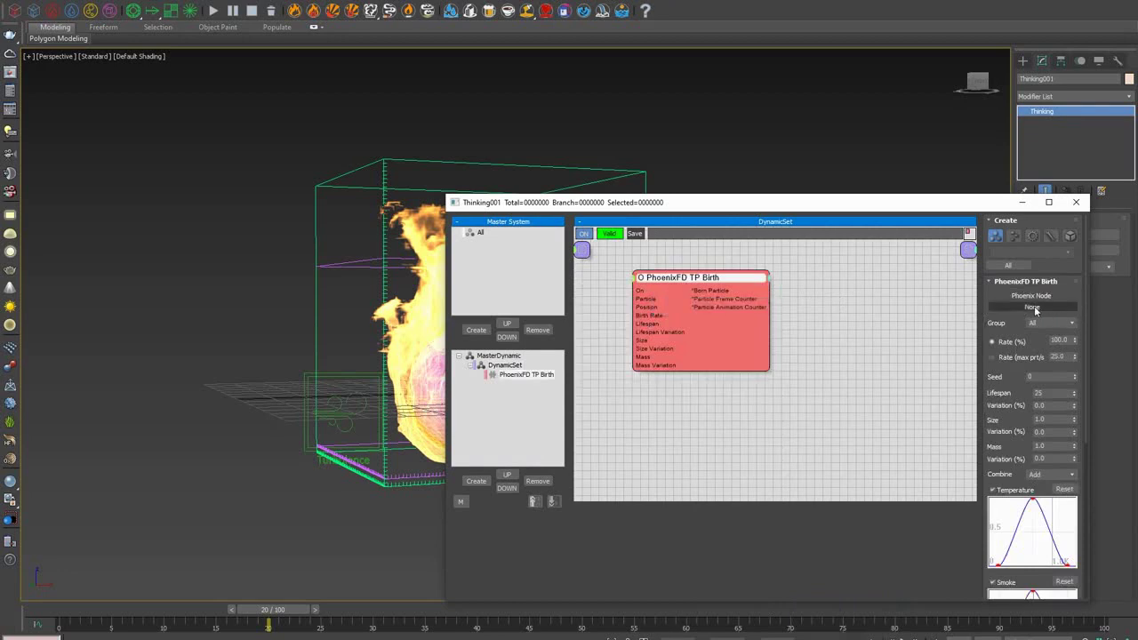
pyautogui.click(1035, 308)
pyautogui.click(537, 166)
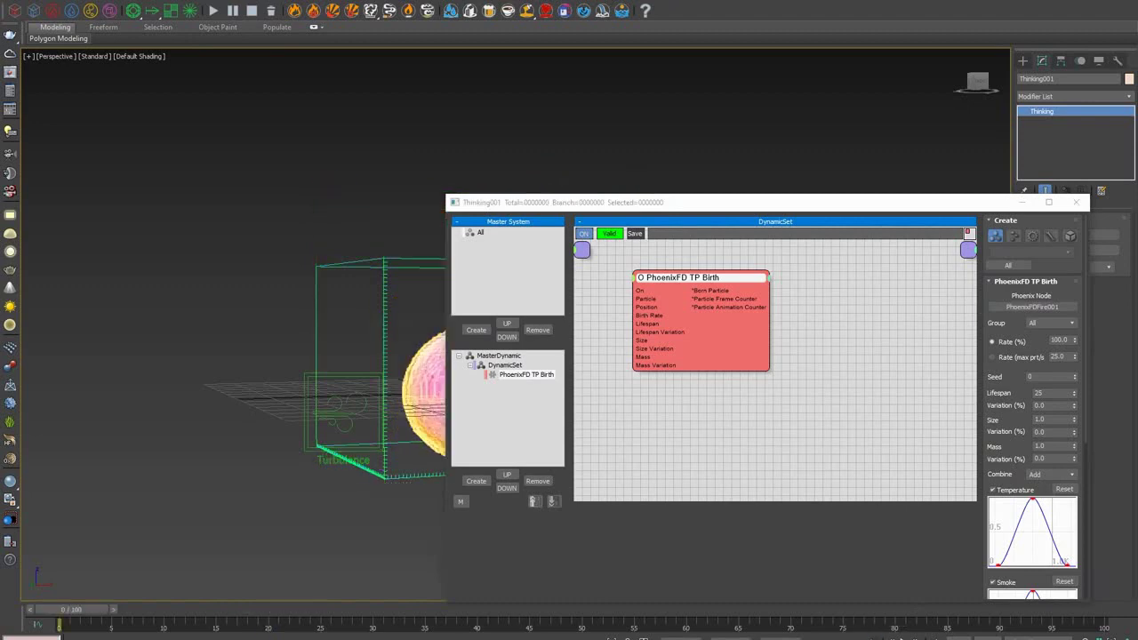
# - Advance the animation from frame 0 to frame 11 to preview the particles born from the fire
pyautogui.moveTo(603, 204); pyautogui.dragTo(737, 175)
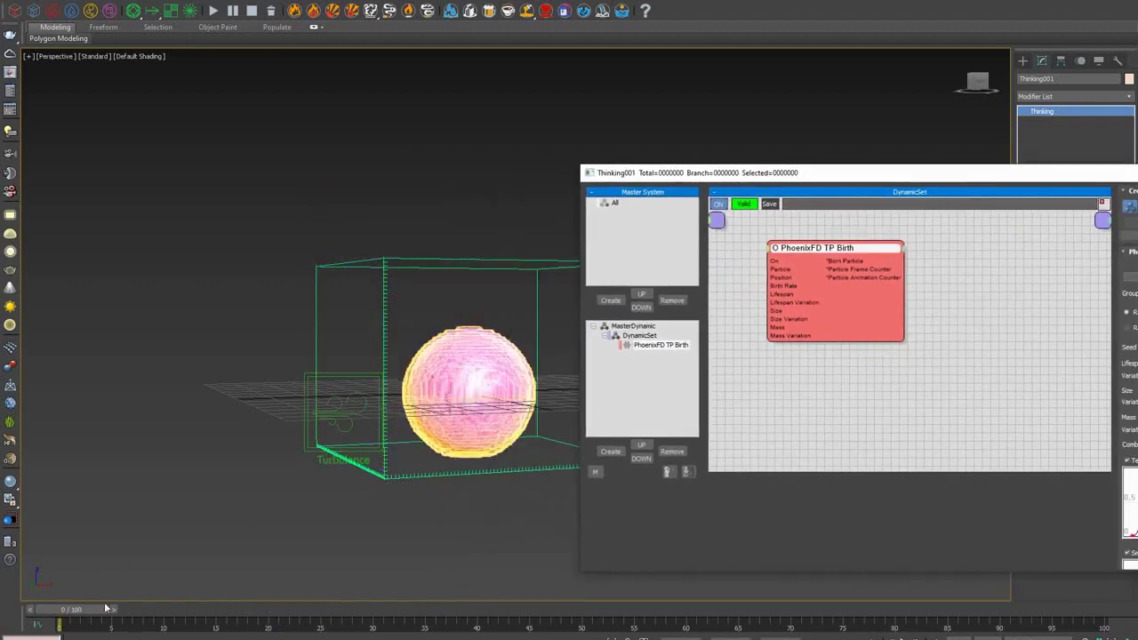
pyautogui.moveTo(143, 612); pyautogui.dragTo(224, 612)
pyautogui.moveTo(313, 554); pyautogui.dragTo(180, 548, button='middle')
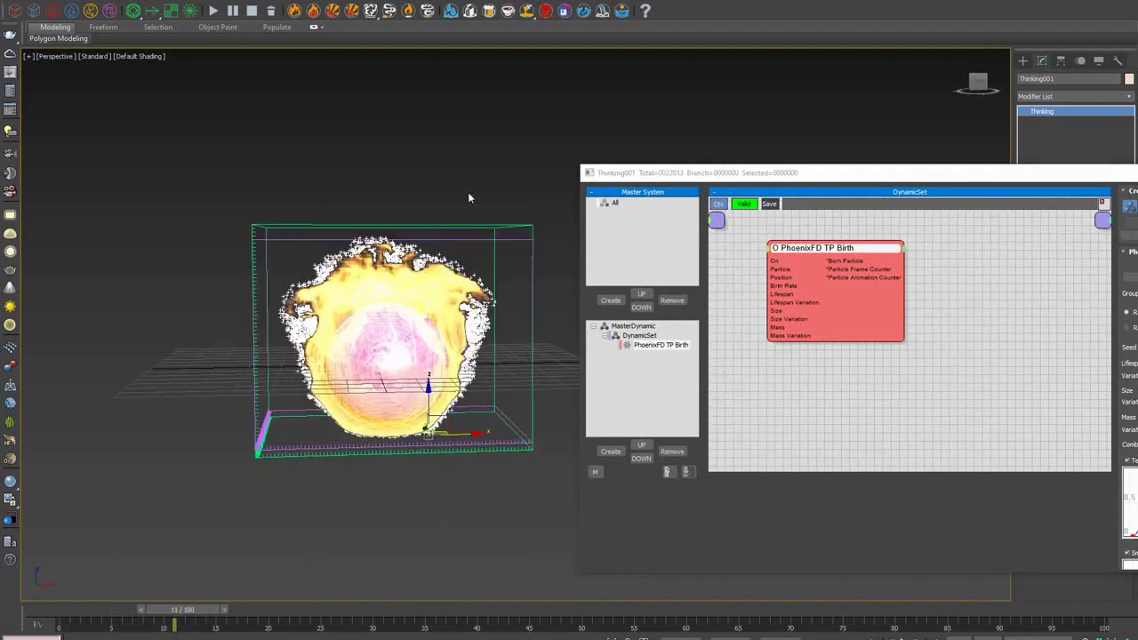
# - Restrict the fire simulator's voxel preview to Only if Selected and compare the viewport with the simulator deselected and reselected
pyautogui.moveTo(863, 172); pyautogui.dragTo(494, 344)
pyautogui.moveTo(519, 184); pyautogui.dragTo(544, 263)
pyautogui.click(1058, 322)
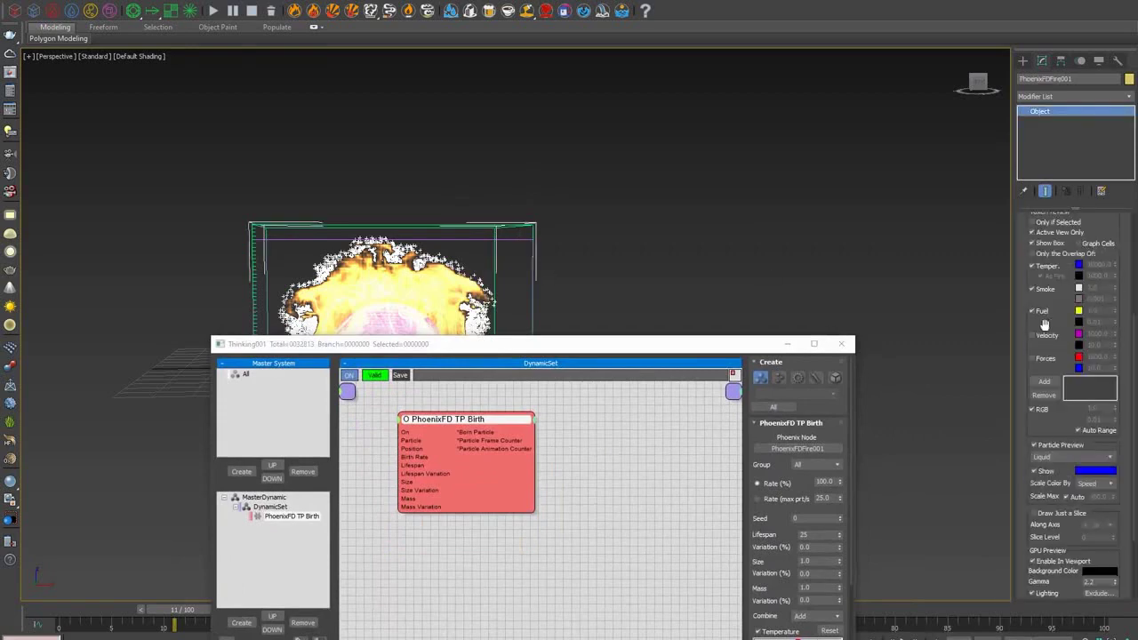
pyautogui.scroll(-3, 1054, 302)
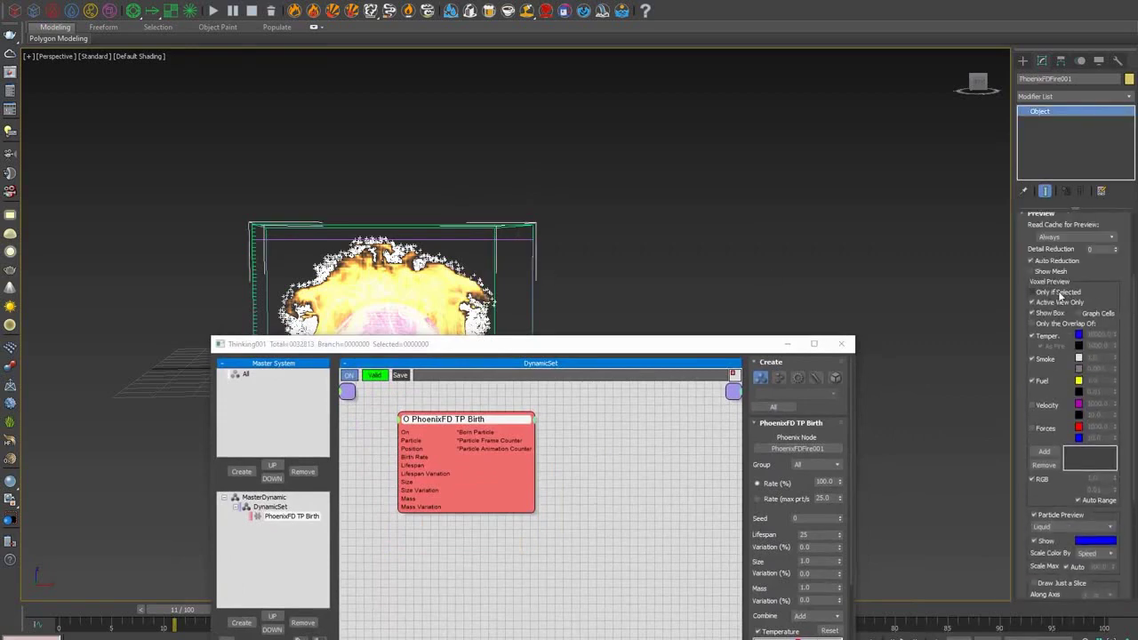
pyautogui.click(583, 264)
pyautogui.moveTo(615, 345); pyautogui.dragTo(895, 236)
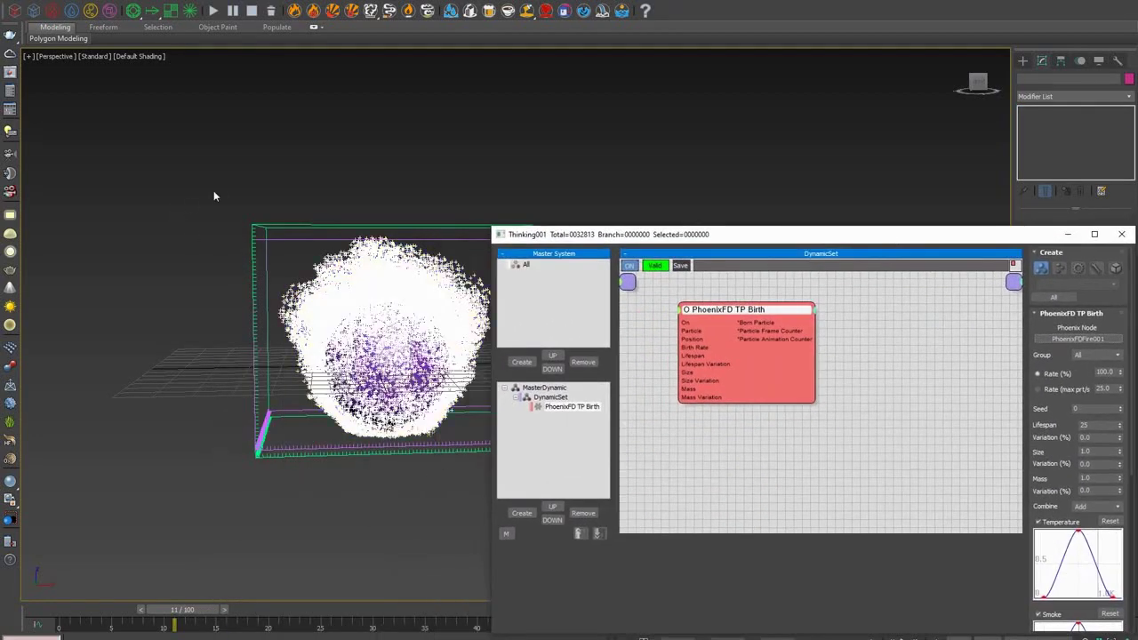
pyautogui.moveTo(222, 183); pyautogui.dragTo(290, 206)
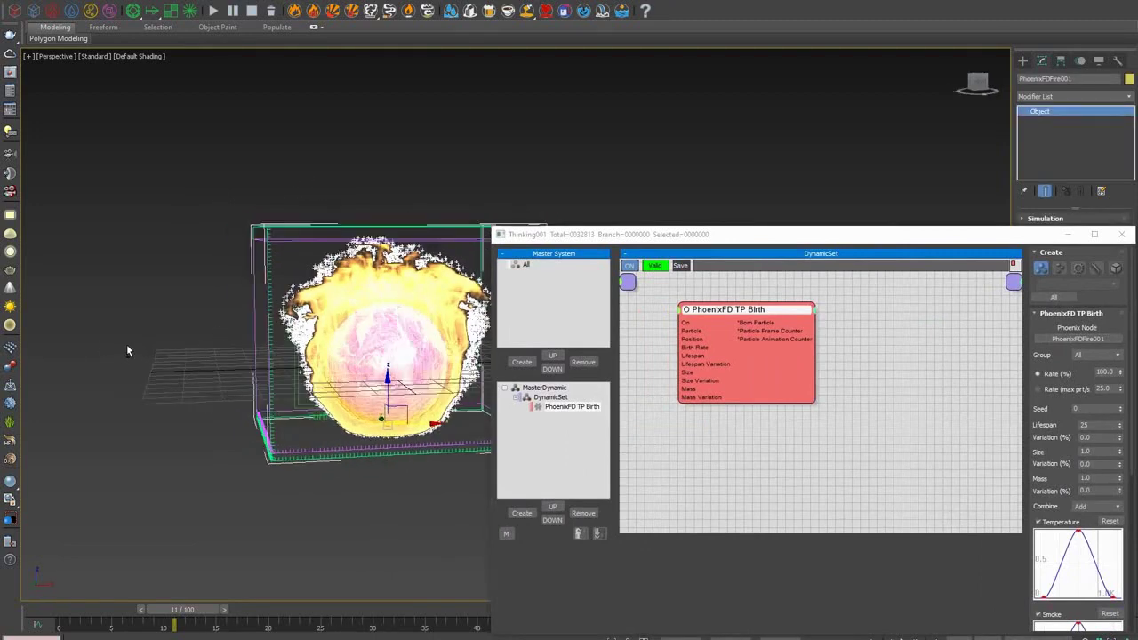
# - Review the PhoenixFD TP Birth operator's settings and turn off its Smoke channel
pyautogui.moveTo(704, 234); pyautogui.dragTo(678, 232)
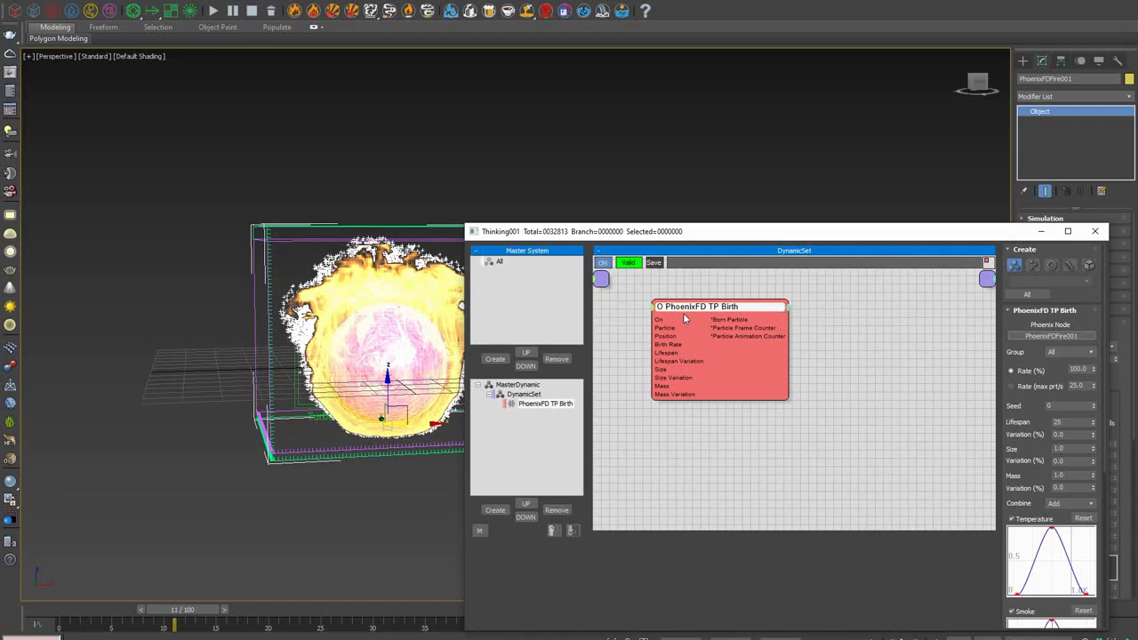
pyautogui.scroll(-2, 1016, 443)
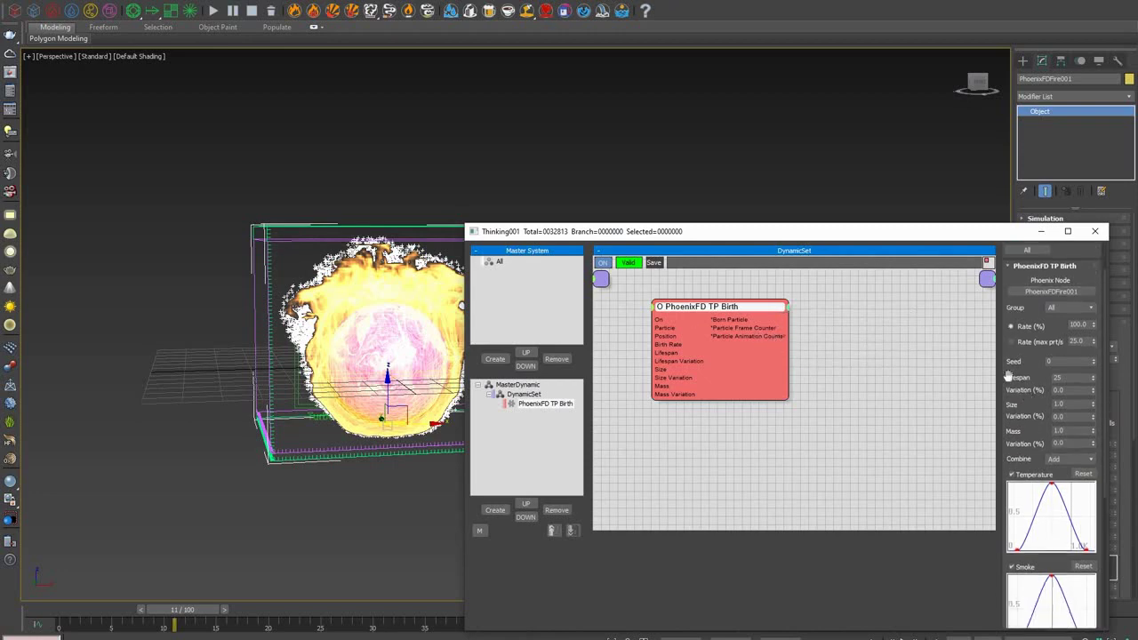
pyautogui.scroll(-5, 1013, 391)
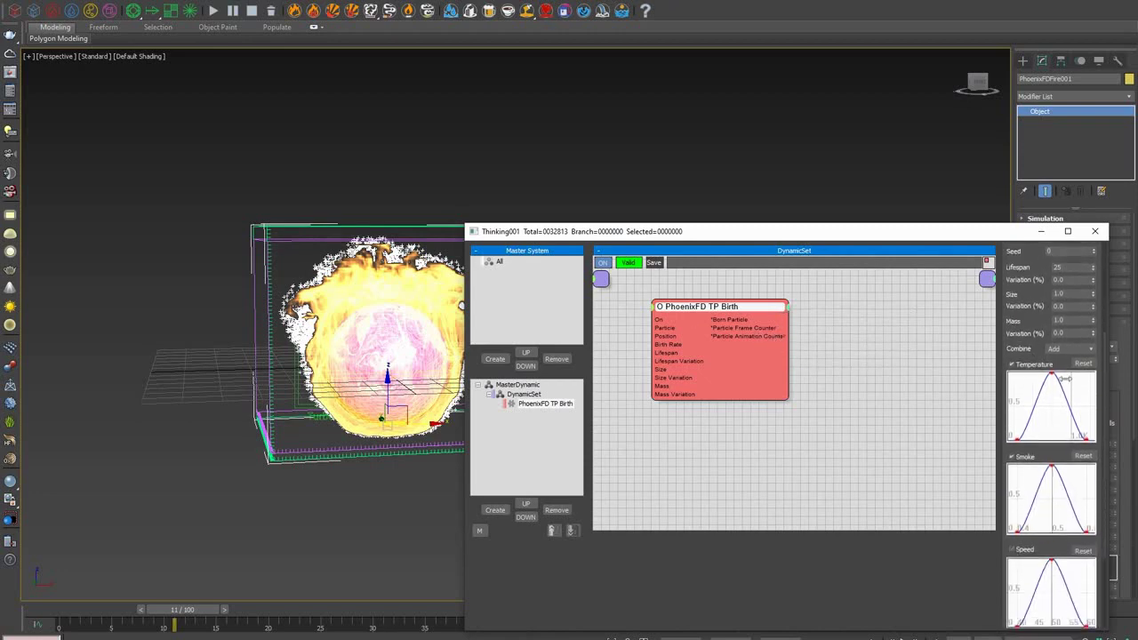
pyautogui.scroll(-1, 1049, 391)
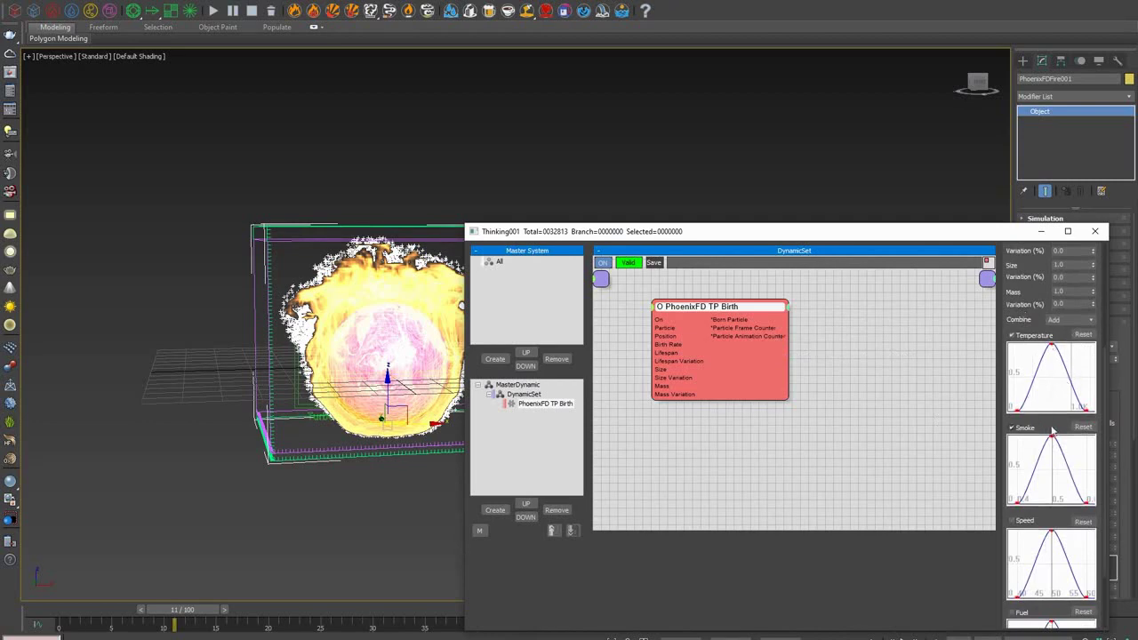
pyautogui.scroll(2, 1053, 391)
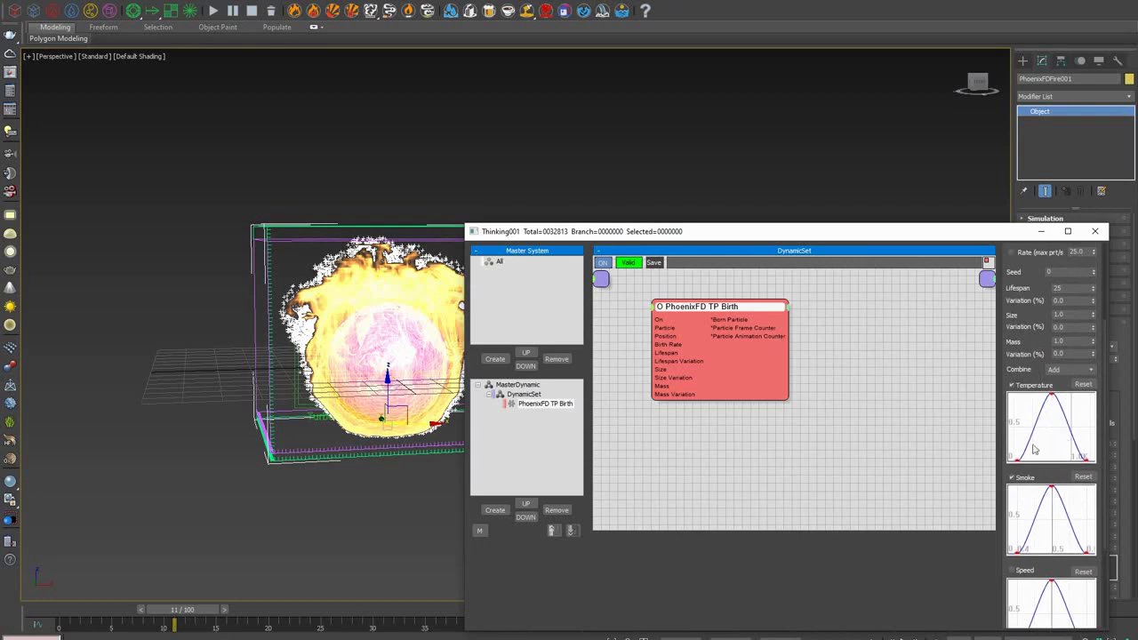
pyautogui.click(1027, 478)
pyautogui.scroll(1, 1038, 372)
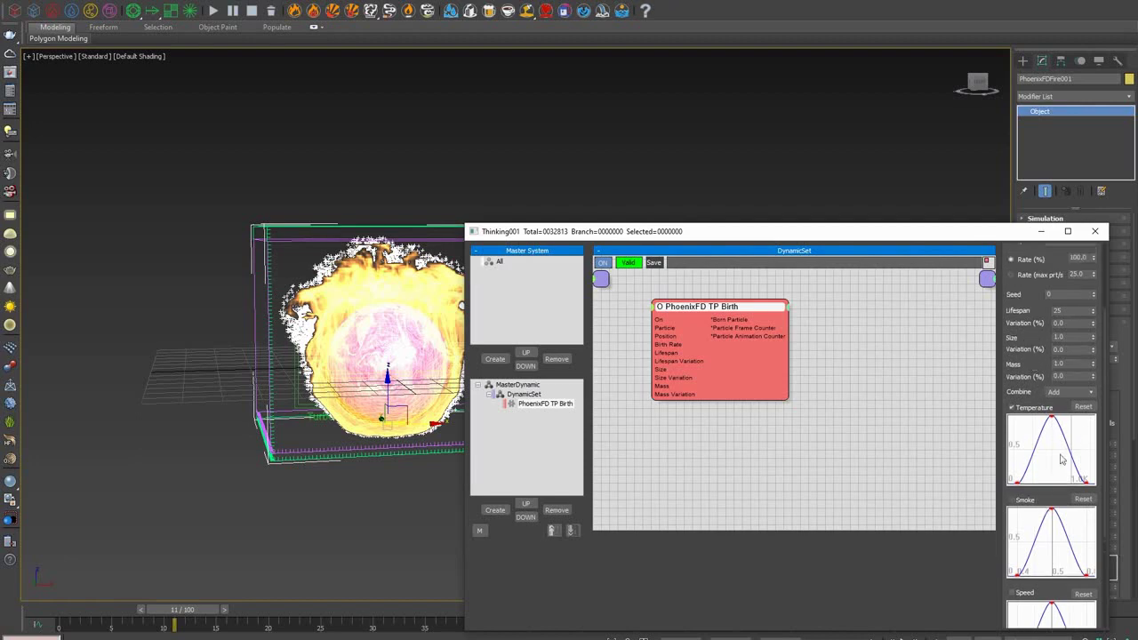
pyautogui.scroll(3, 1031, 383)
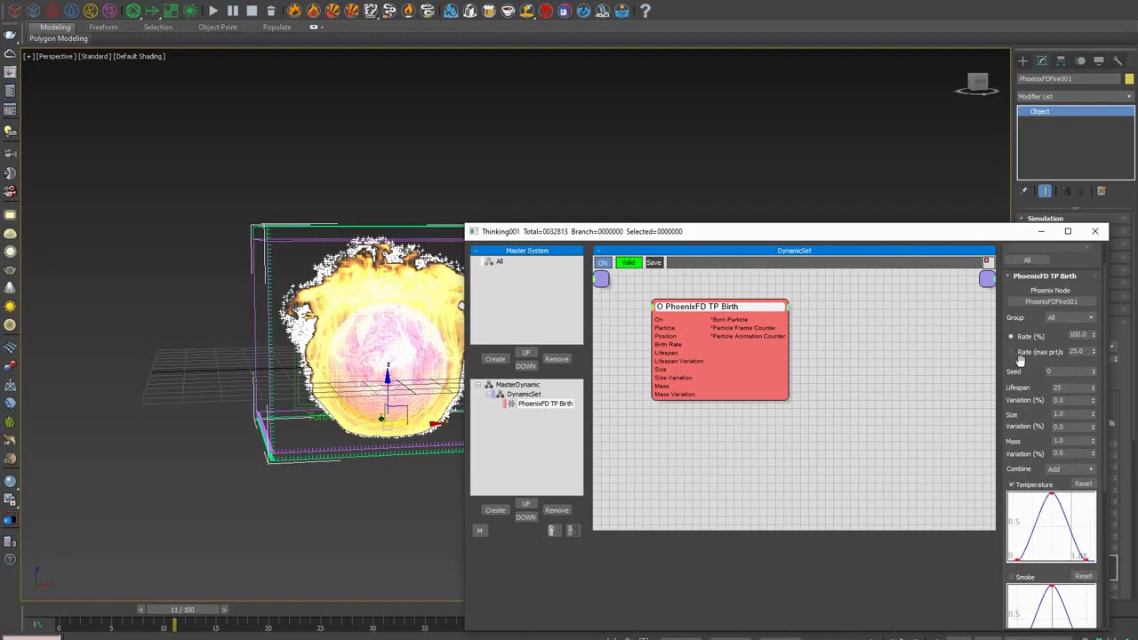
# - Switch the birth operator to Rate (max prt/s) with a value of 2000 and preview the particles from frame 0 to 22
pyautogui.click(315, 514)
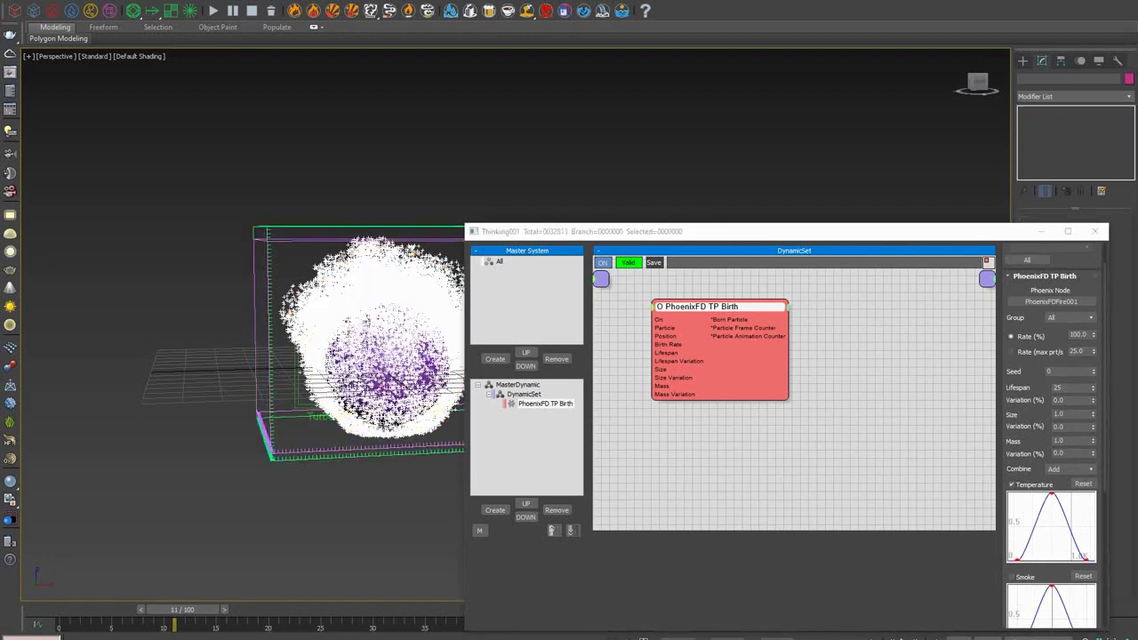
pyautogui.click(1033, 353)
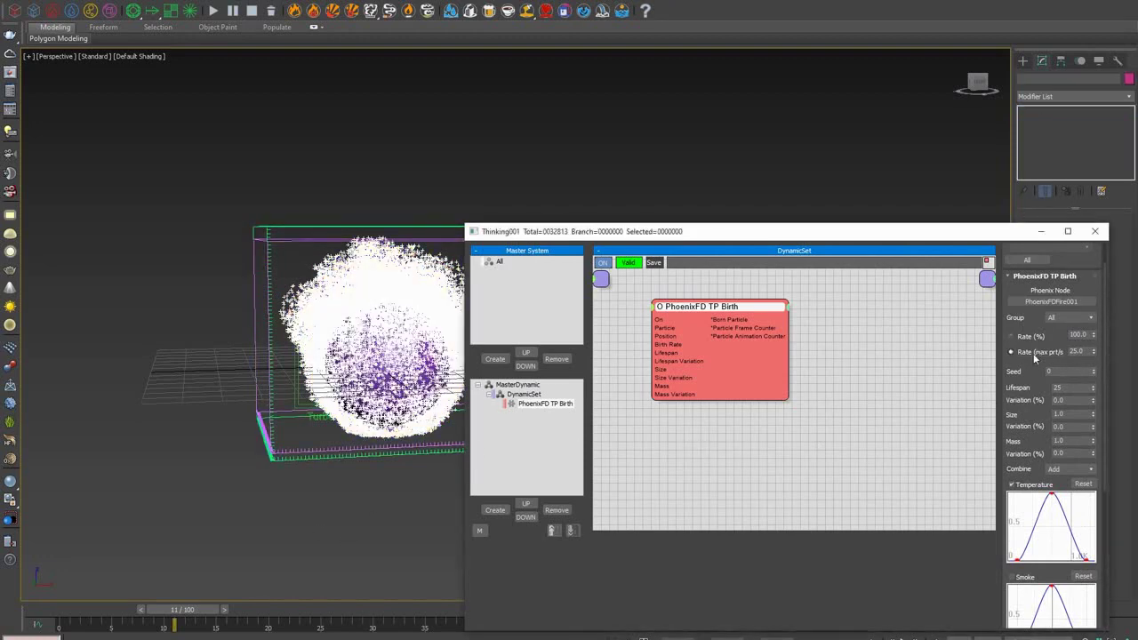
pyautogui.moveTo(1086, 351); pyautogui.dragTo(1034, 345)
pyautogui.write('2')
pyautogui.click(71, 610)
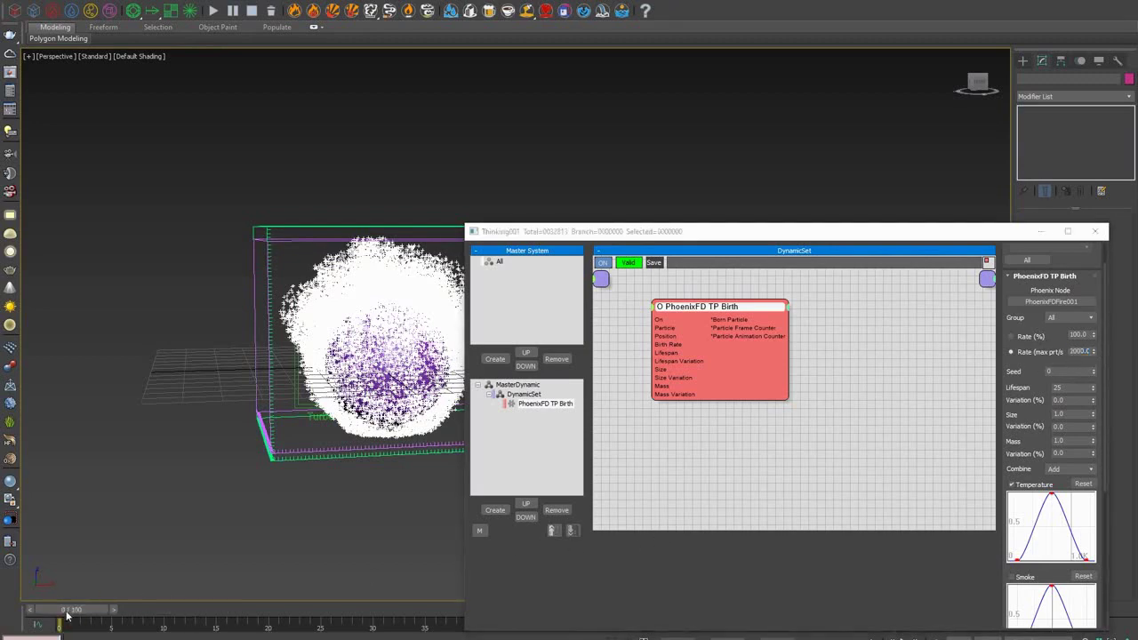
pyautogui.moveTo(134, 611); pyautogui.dragTo(295, 612)
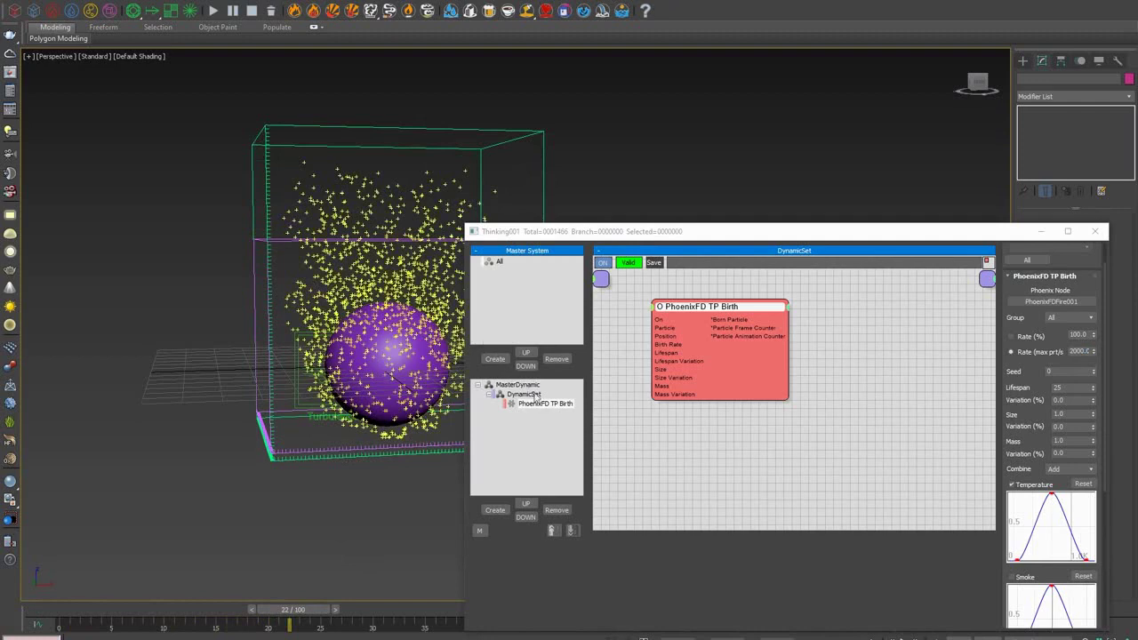
# - Create a second DynamicSet under MasterDynamic and enlarge its node area
pyautogui.click(489, 396)
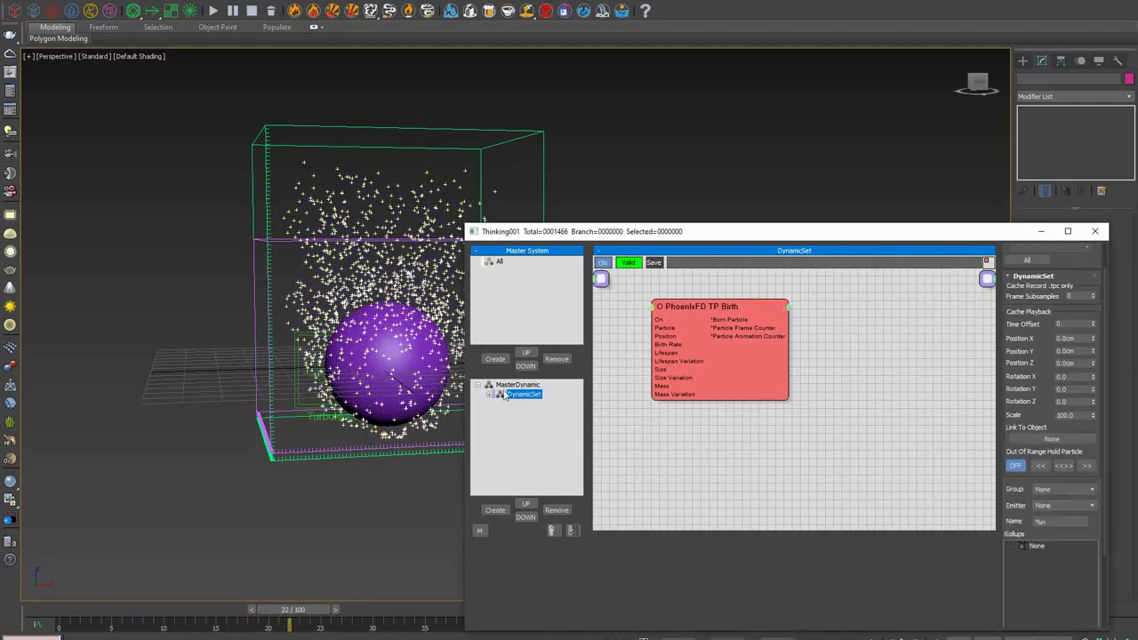
pyautogui.click(517, 384)
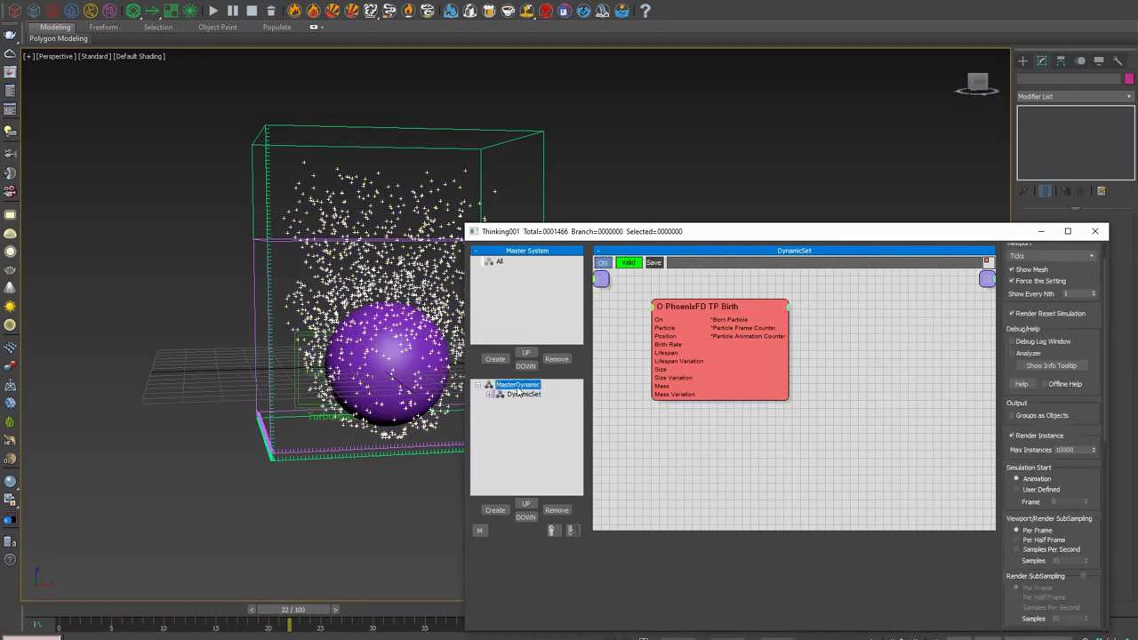
pyautogui.click(495, 510)
pyautogui.click(524, 404)
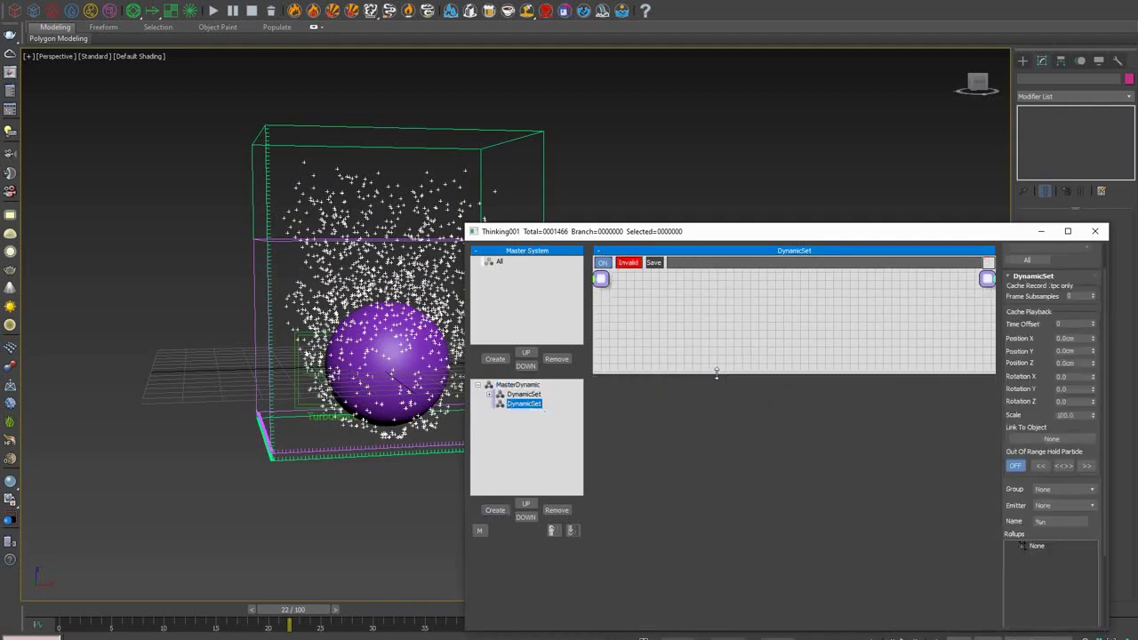
pyautogui.moveTo(717, 374); pyautogui.dragTo(699, 543)
# - Place an All group node in the second DynamicSet
pyautogui.rightClick(563, 331)
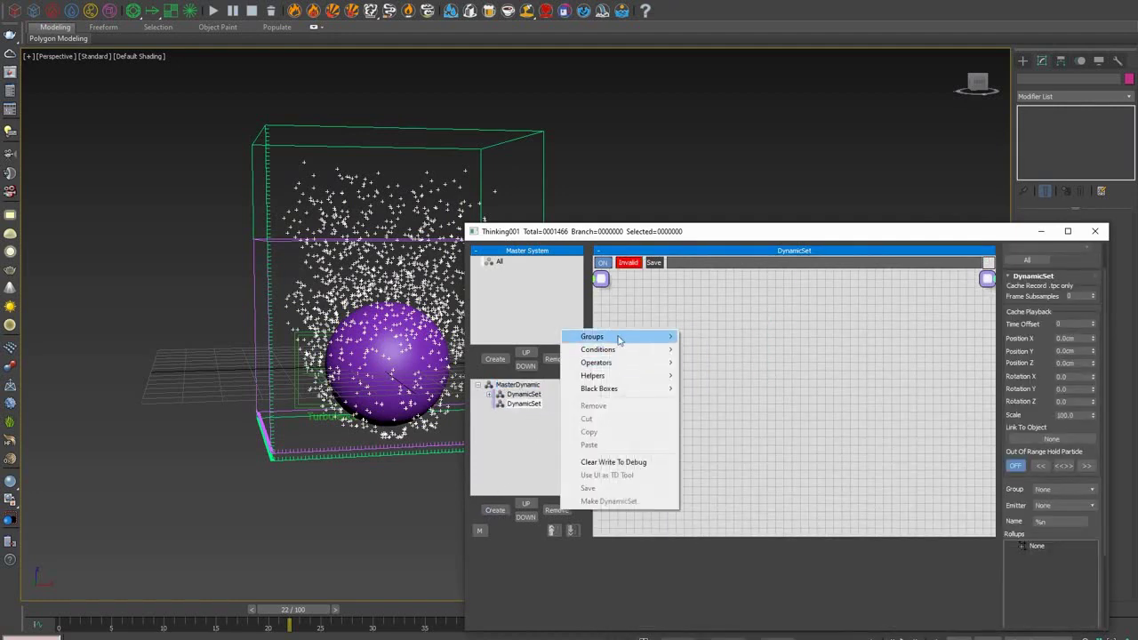
pyautogui.moveTo(620, 340)
pyautogui.click(717, 341)
pyautogui.moveTo(641, 339); pyautogui.dragTo(646, 362)
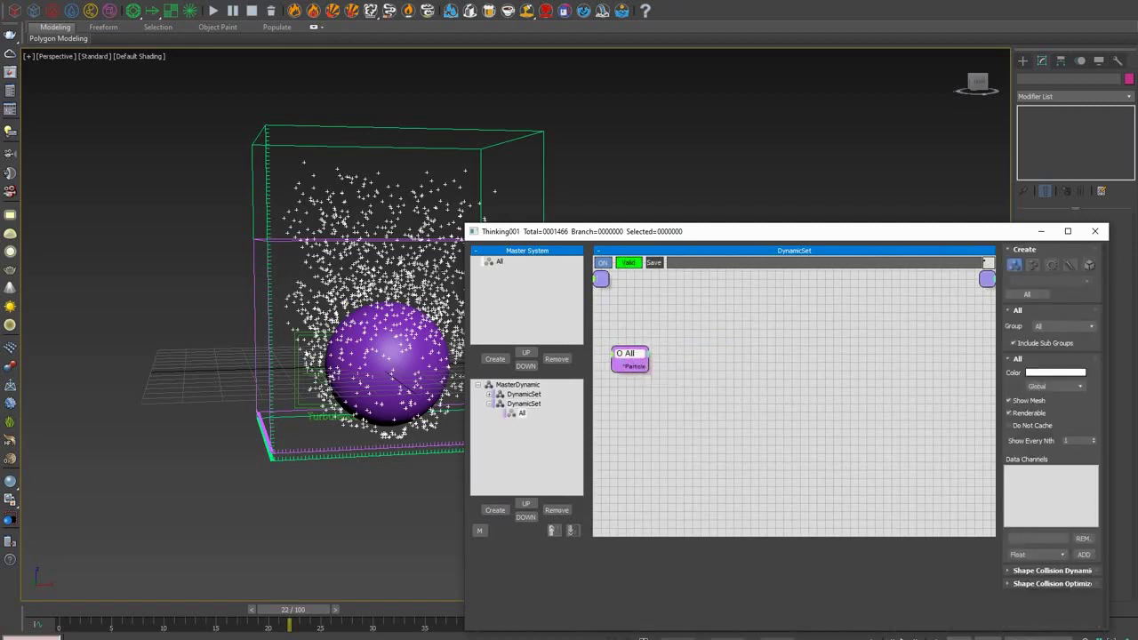
# - Add a PhoenixFD TP Force operator to the second DynamicSet and connect the All group's Particle output to its Particle input
pyautogui.rightClick(727, 322)
pyautogui.moveTo(735, 354)
pyautogui.moveTo(818, 341)
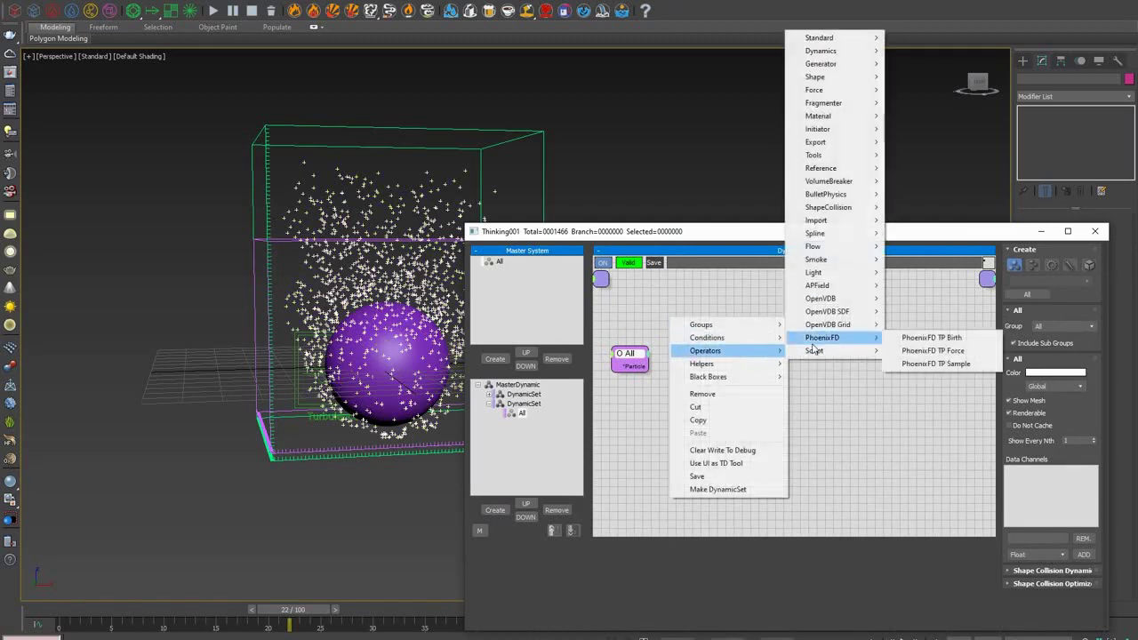
pyautogui.click(921, 351)
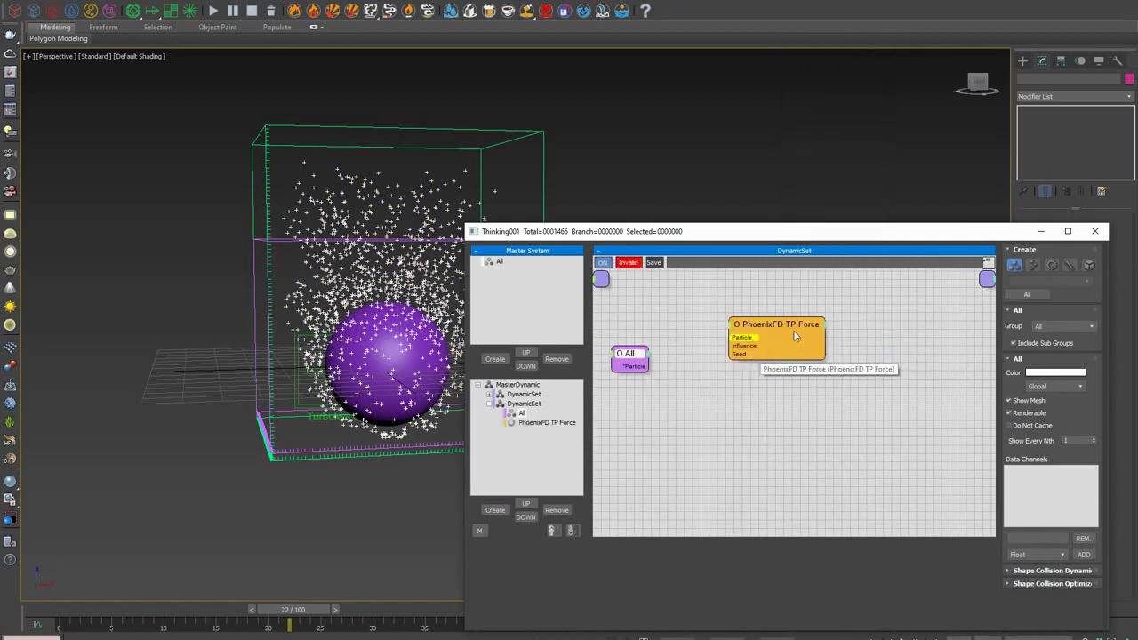
pyautogui.moveTo(622, 359); pyautogui.dragTo(709, 359)
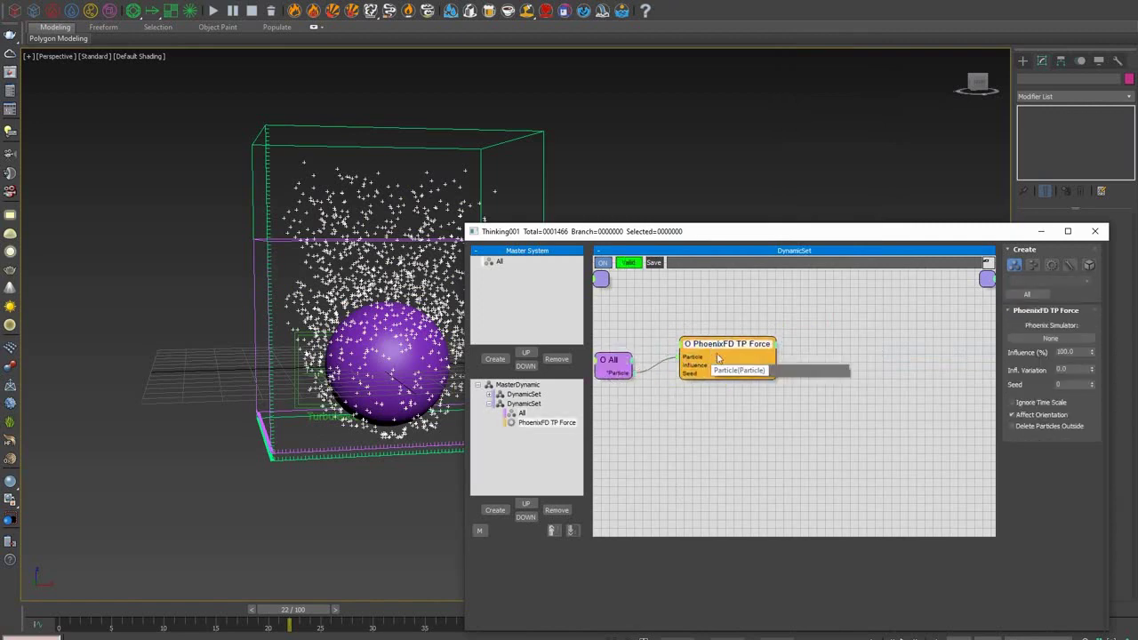
# - Assign PhoenixFDFire001 as the force operator's Phoenix Simulator and preview the particles from frame 0 to 18
pyautogui.click(1051, 338)
pyautogui.click(540, 182)
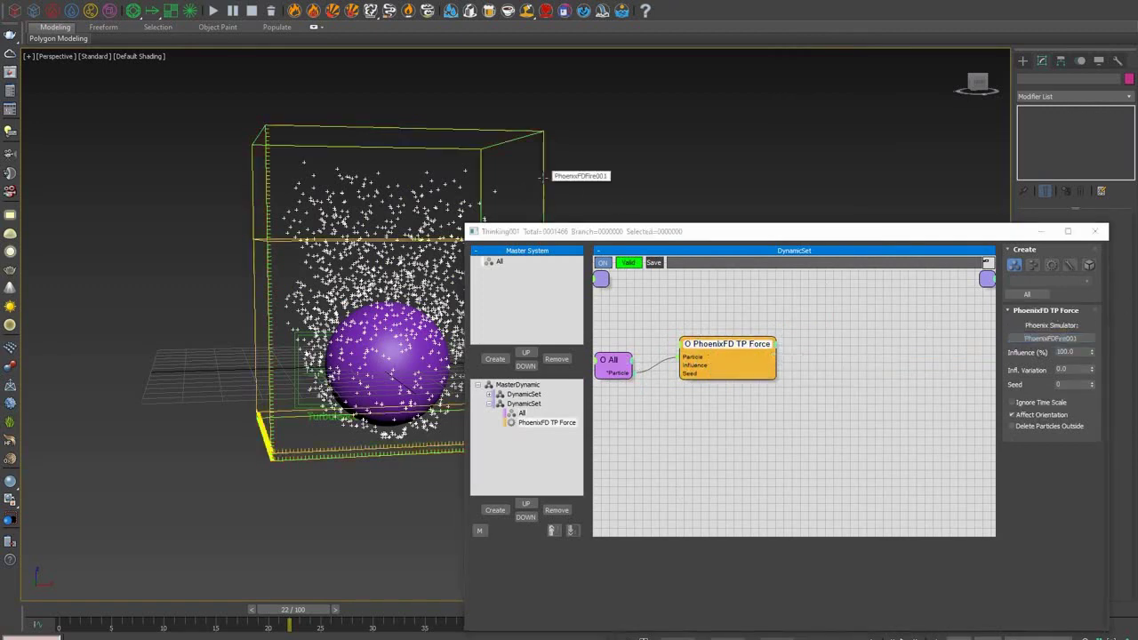
pyautogui.press('Home')
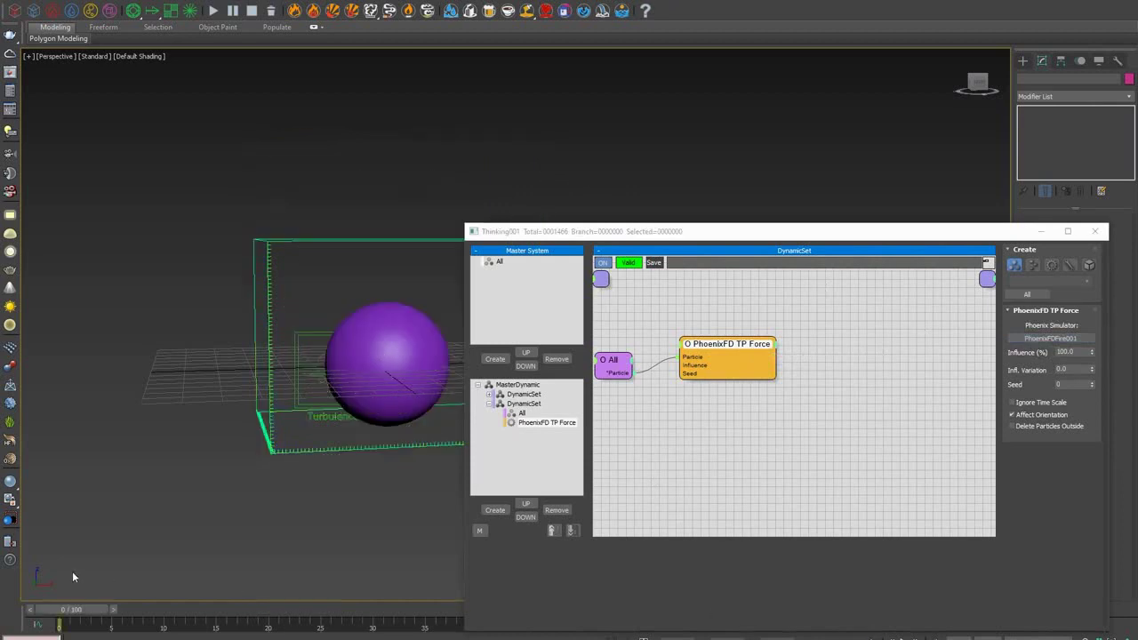
pyautogui.moveTo(67, 613); pyautogui.dragTo(237, 612)
pyautogui.press('Home')
pyautogui.moveTo(75, 615); pyautogui.dragTo(257, 630)
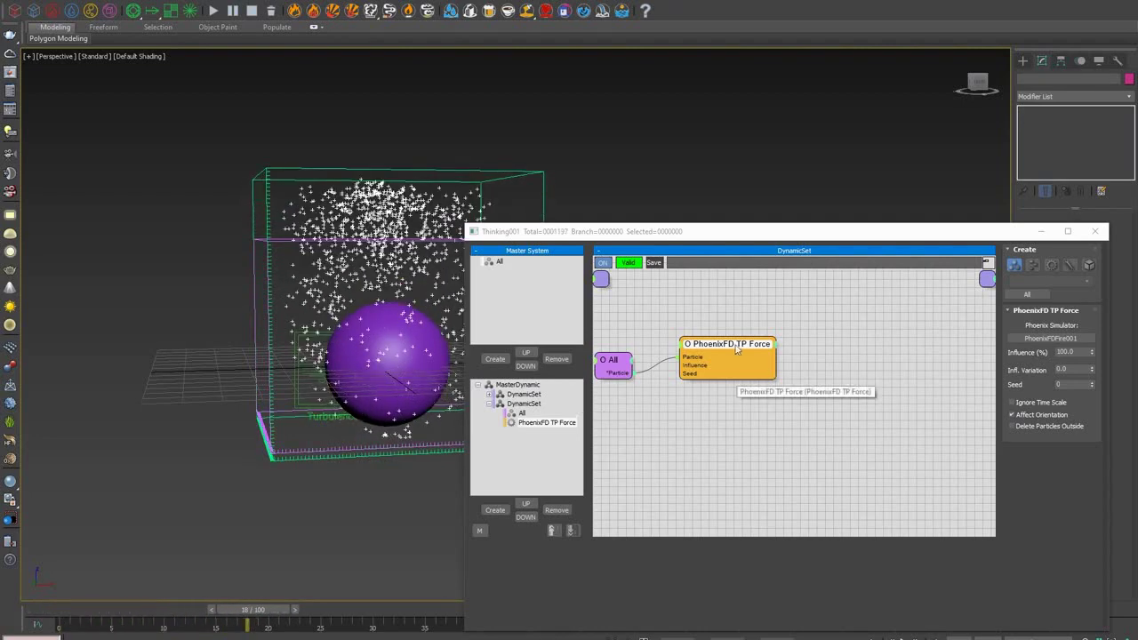
# - Select the fire simulator and examine which grid channels are enabled in its Output settings
pyautogui.moveTo(734, 347)
pyautogui.mouseDown()
pyautogui.moveTo(768, 343)
pyautogui.moveTo(736, 367)
pyautogui.mouseUp()
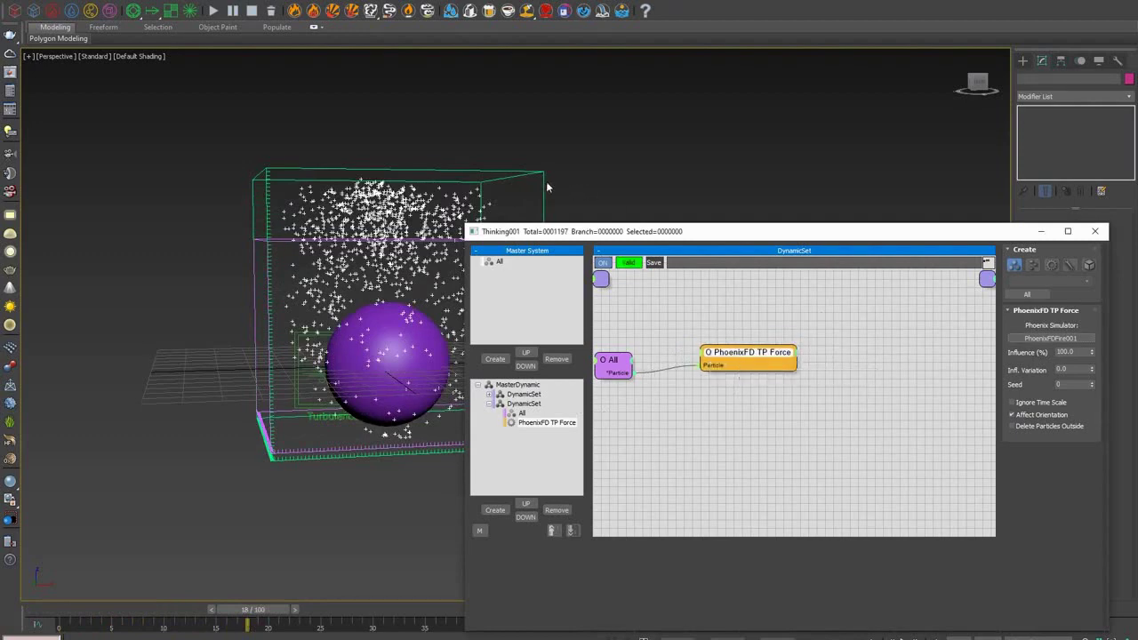
pyautogui.click(544, 186)
pyautogui.moveTo(743, 238); pyautogui.dragTo(569, 229)
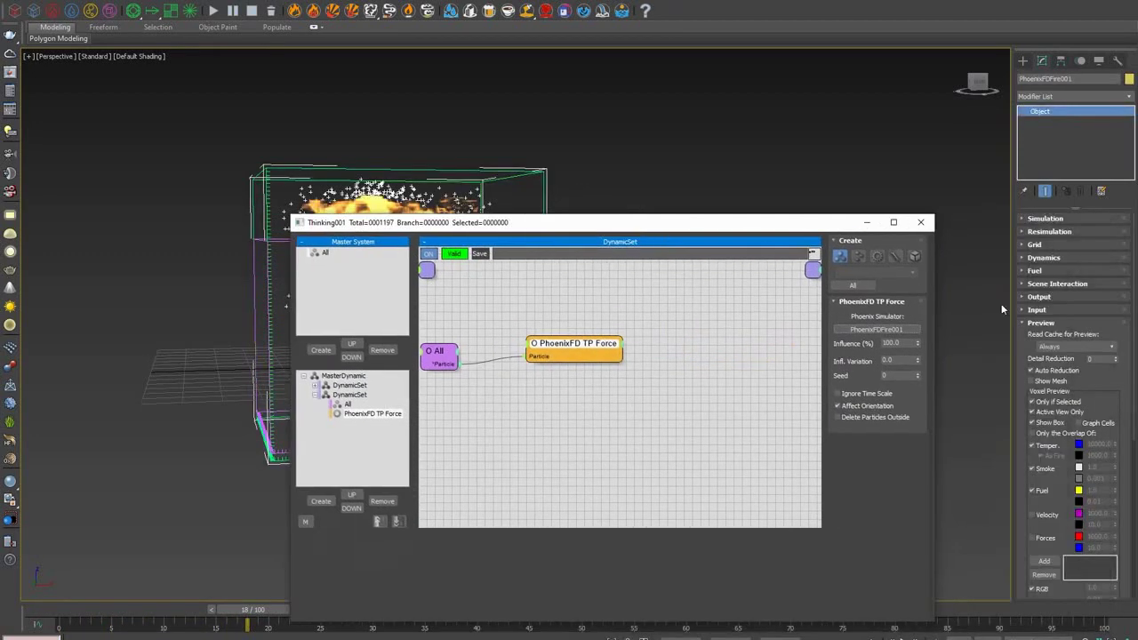
pyautogui.click(1040, 306)
pyautogui.click(1039, 301)
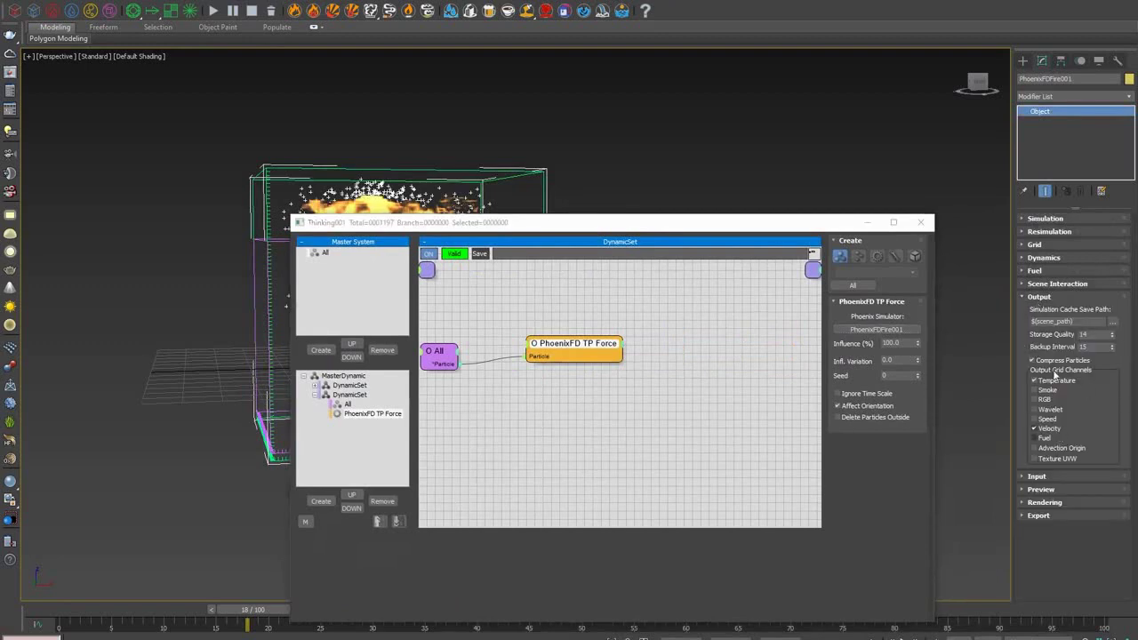
pyautogui.click(1033, 297)
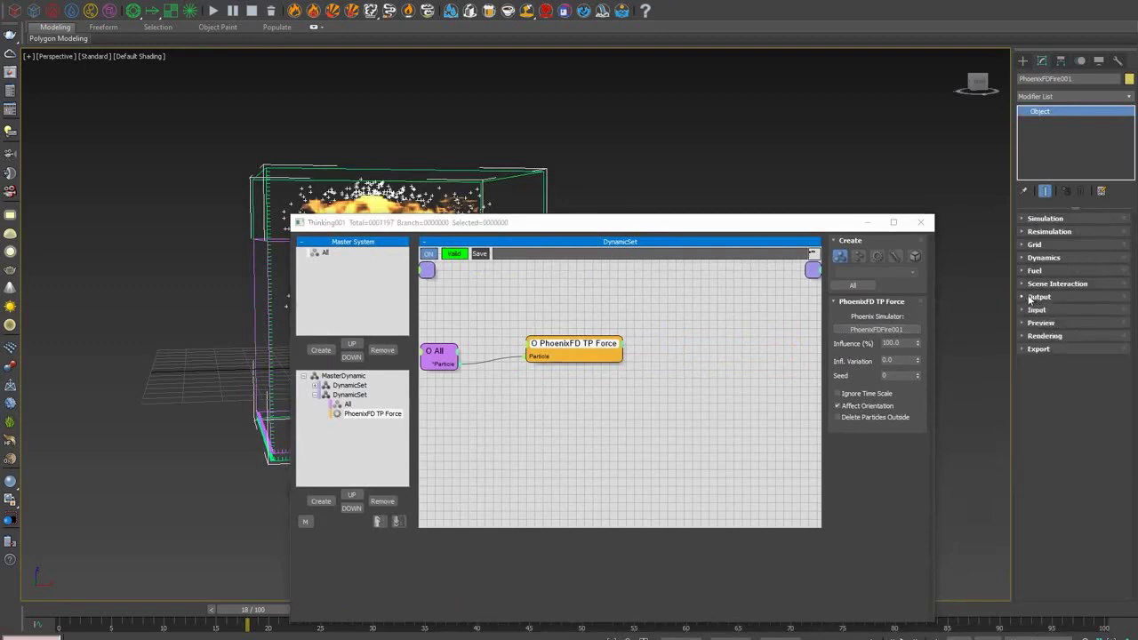
pyautogui.click(789, 242)
pyautogui.click(796, 239)
pyautogui.click(649, 244)
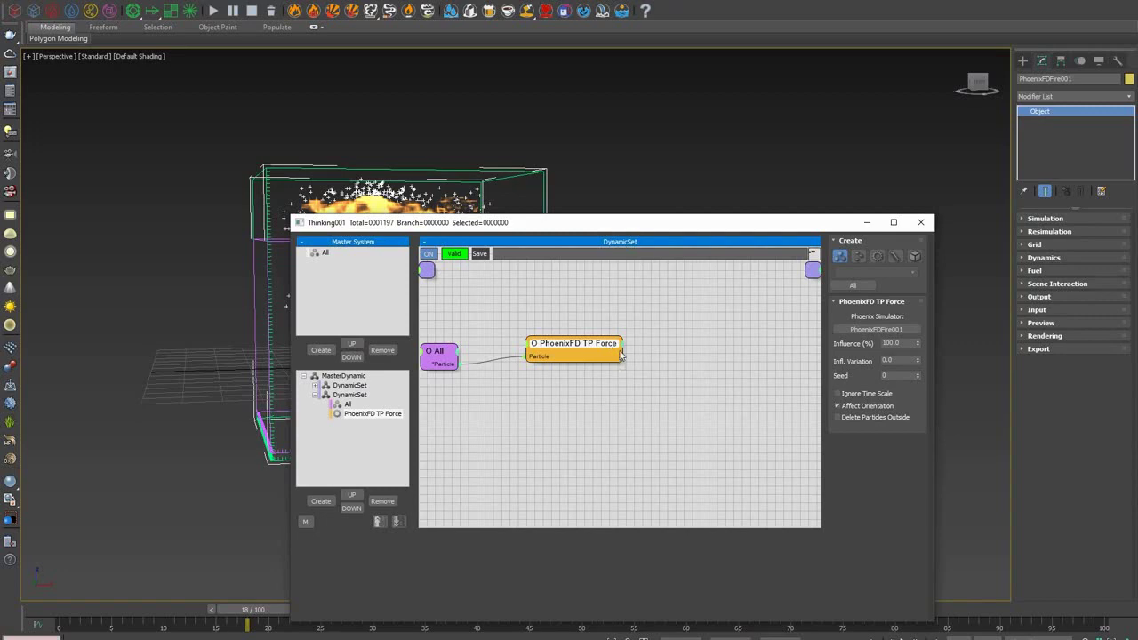
# - Close the Thinking Particles editor and open the scene 09_tP_Operators_explosion.max
pyautogui.click(920, 222)
pyautogui.moveTo(670, 261); pyautogui.dragTo(775, 267, button='middle')
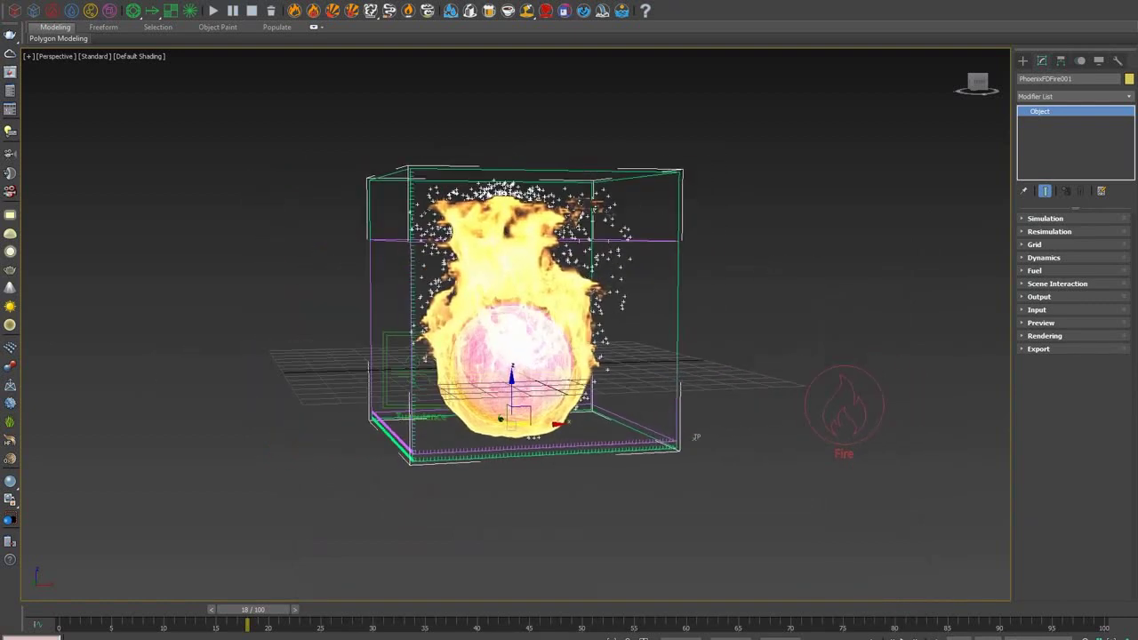
pyautogui.click(18, 0)
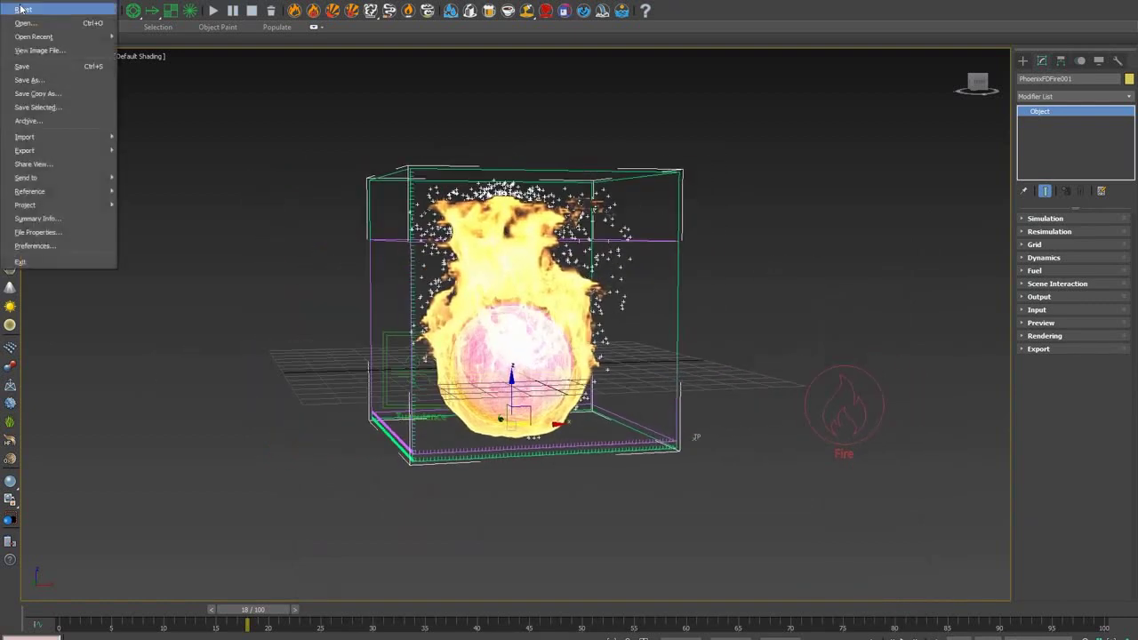
pyautogui.click(22, 25)
pyautogui.click(559, 338)
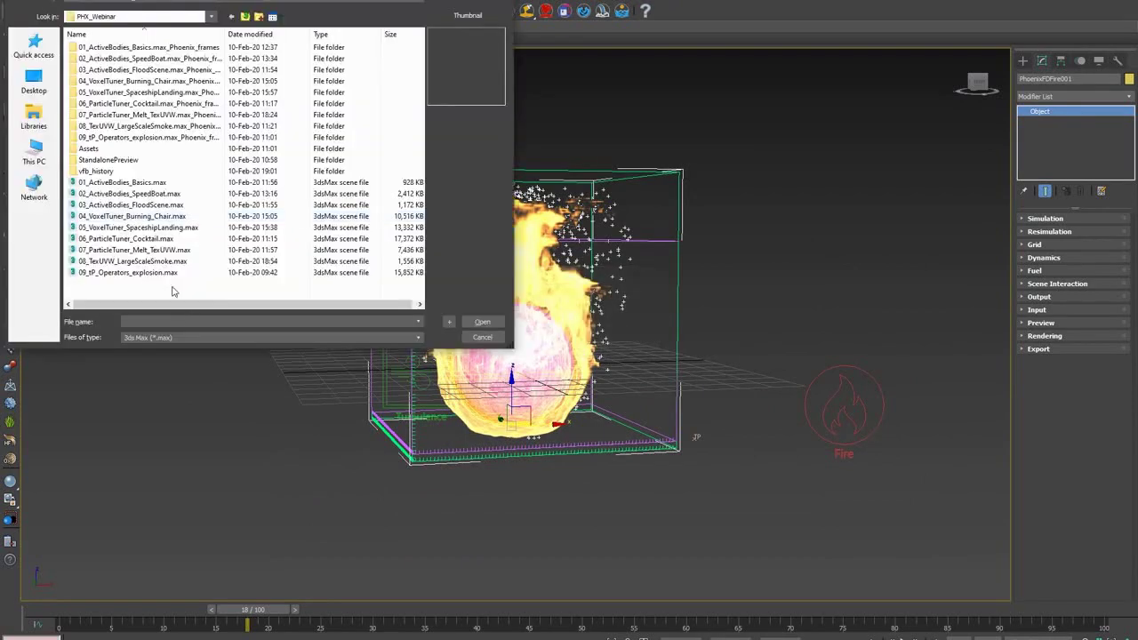
pyautogui.click(177, 264)
pyautogui.click(482, 322)
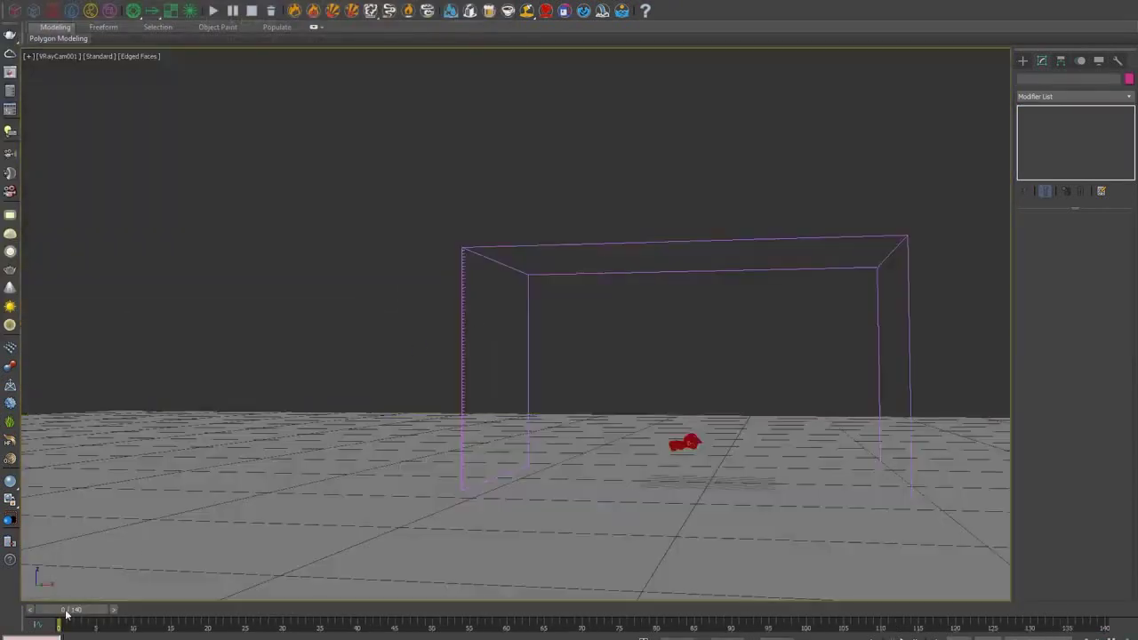
# - Unhide and select Thinking001 through the Scene Explorer and preview the explosion with its boxes up to frame 21
pyautogui.moveTo(66, 613)
pyautogui.mouseDown()
pyautogui.moveTo(299, 613)
pyautogui.moveTo(172, 613)
pyautogui.moveTo(215, 603)
pyautogui.mouseUp()
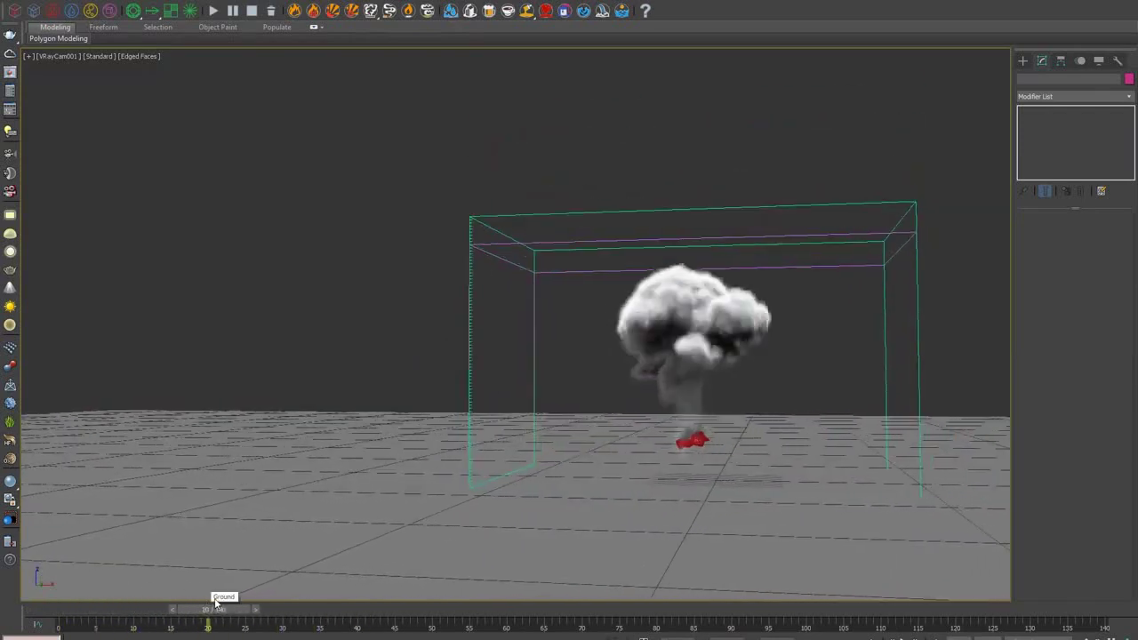
pyautogui.click(67, 0)
pyautogui.click(97, 2)
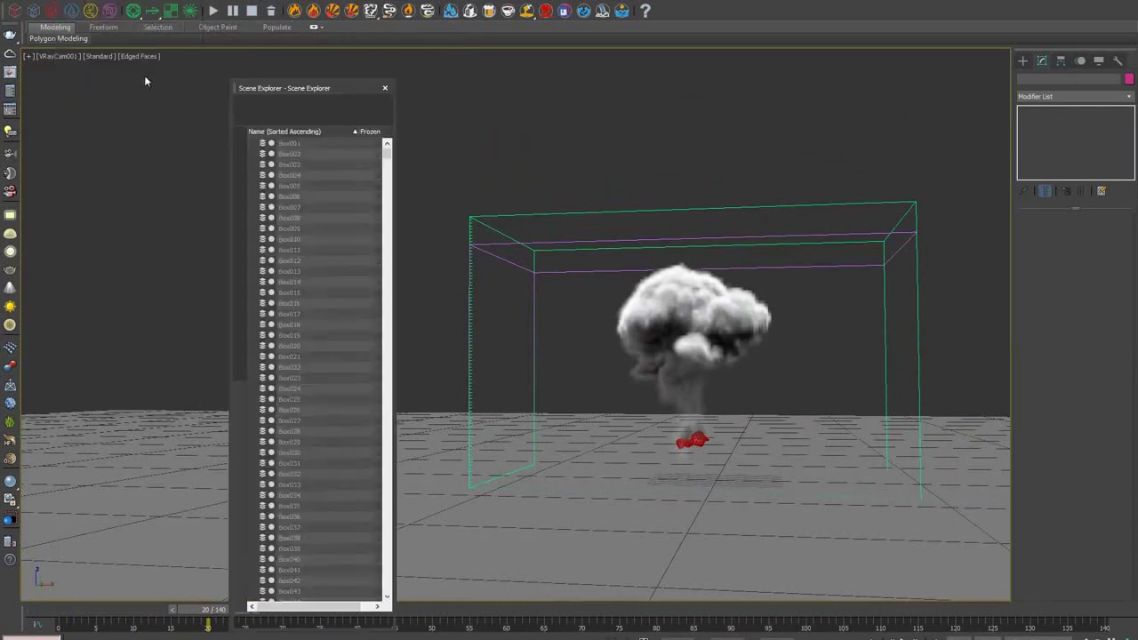
pyautogui.moveTo(389, 151); pyautogui.dragTo(398, 589)
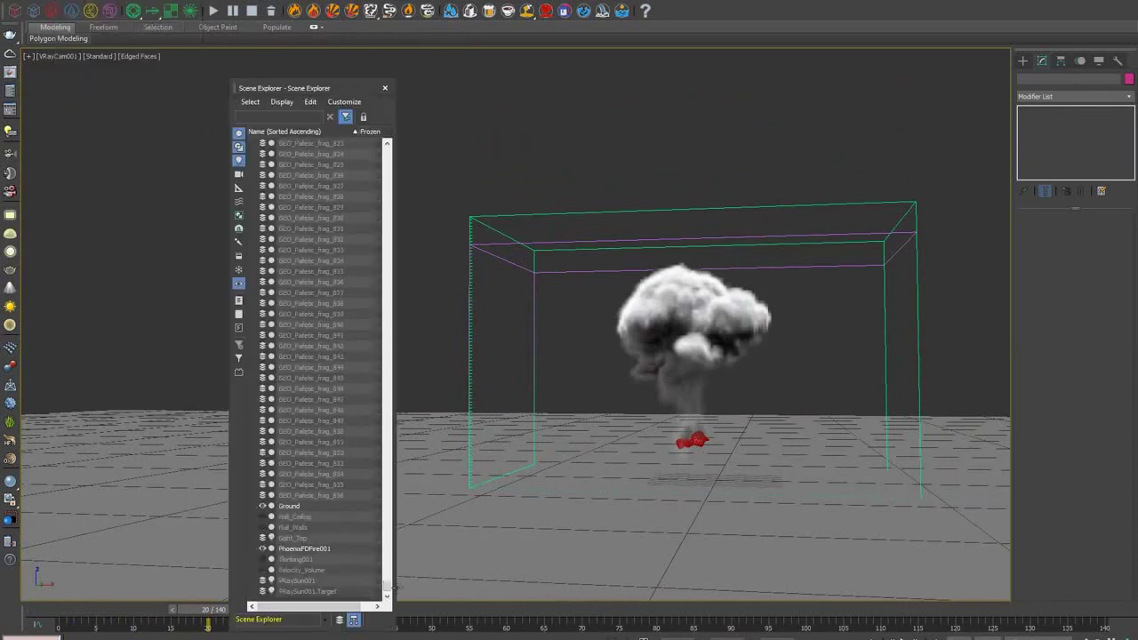
pyautogui.click(298, 560)
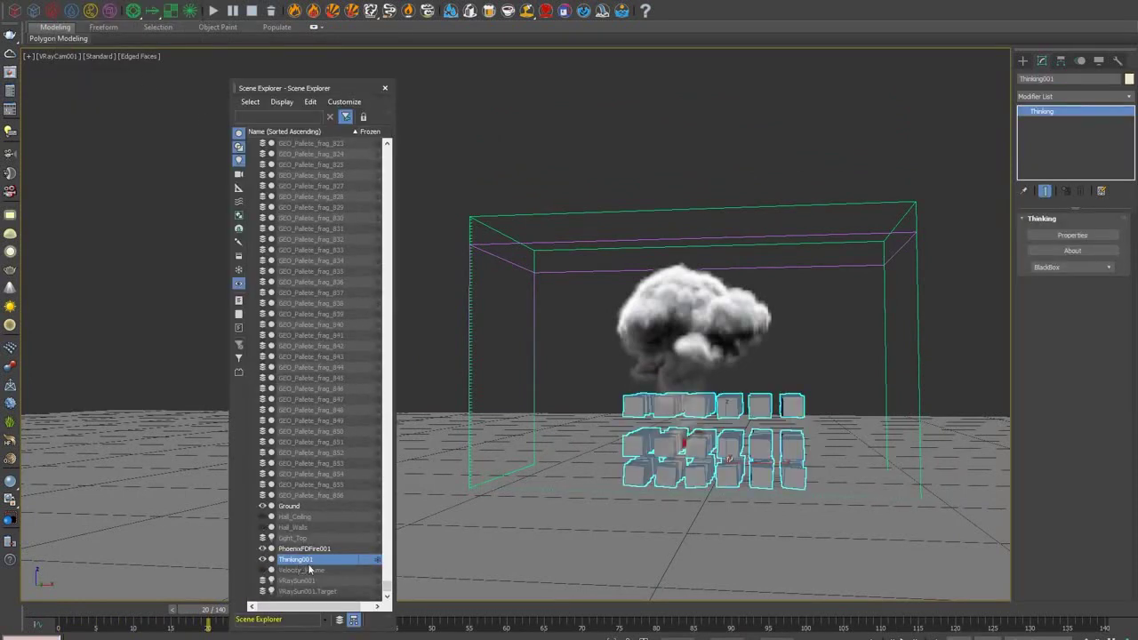
pyautogui.click(385, 90)
pyautogui.moveTo(91, 611); pyautogui.dragTo(215, 611)
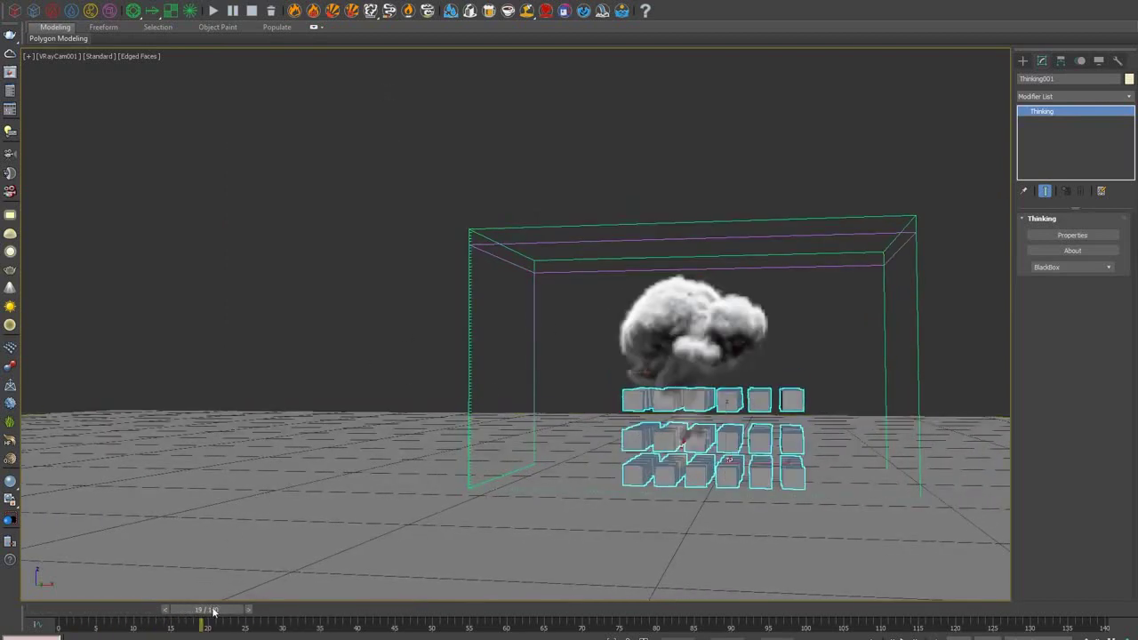
pyautogui.moveTo(214, 612)
pyautogui.mouseDown()
pyautogui.moveTo(120, 612)
pyautogui.moveTo(230, 609)
pyautogui.mouseUp()
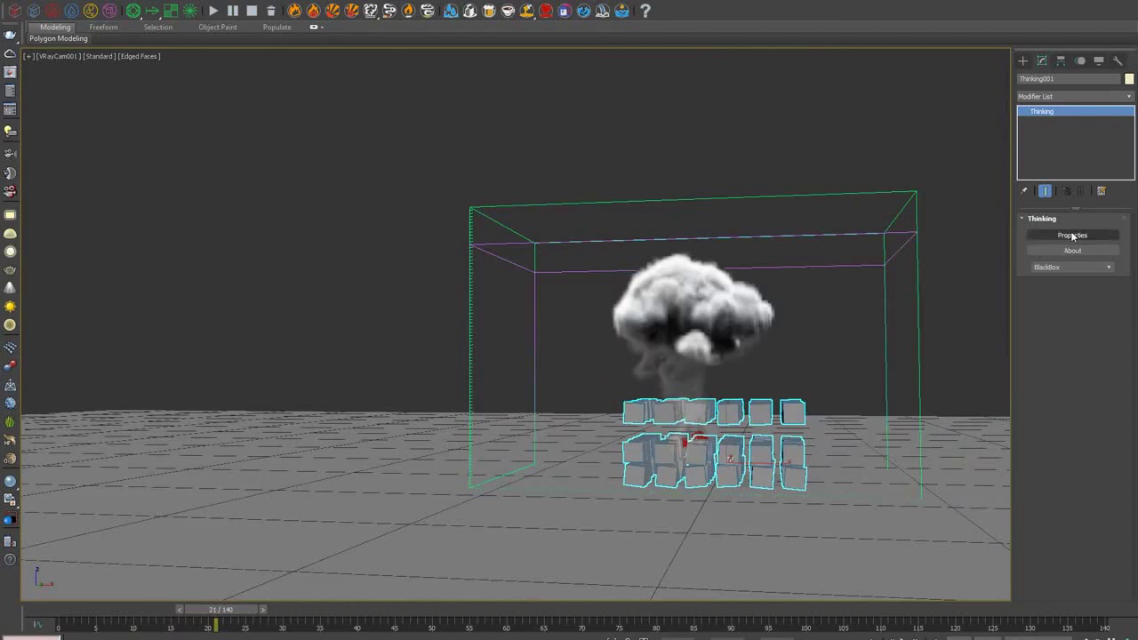
# - Open the Thinking001 node editor and examine the Active PHX and Velocity nodes in the Phoenix FD Sample set
pyautogui.moveTo(247, 393); pyautogui.dragTo(269, 395, button='middle')
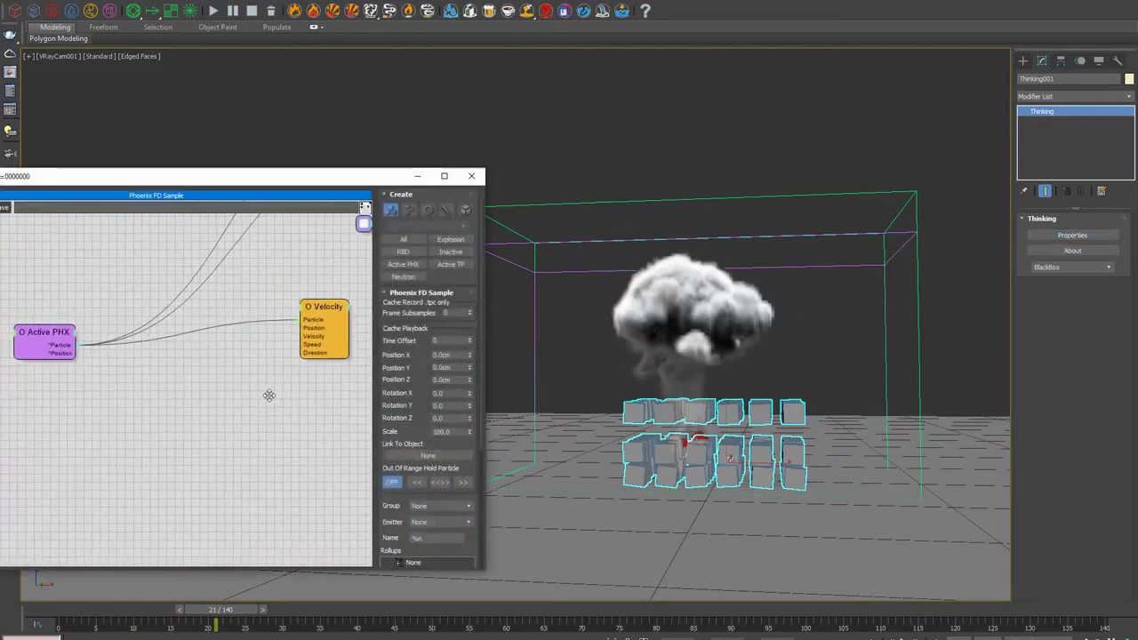
pyautogui.moveTo(281, 187); pyautogui.dragTo(495, 165)
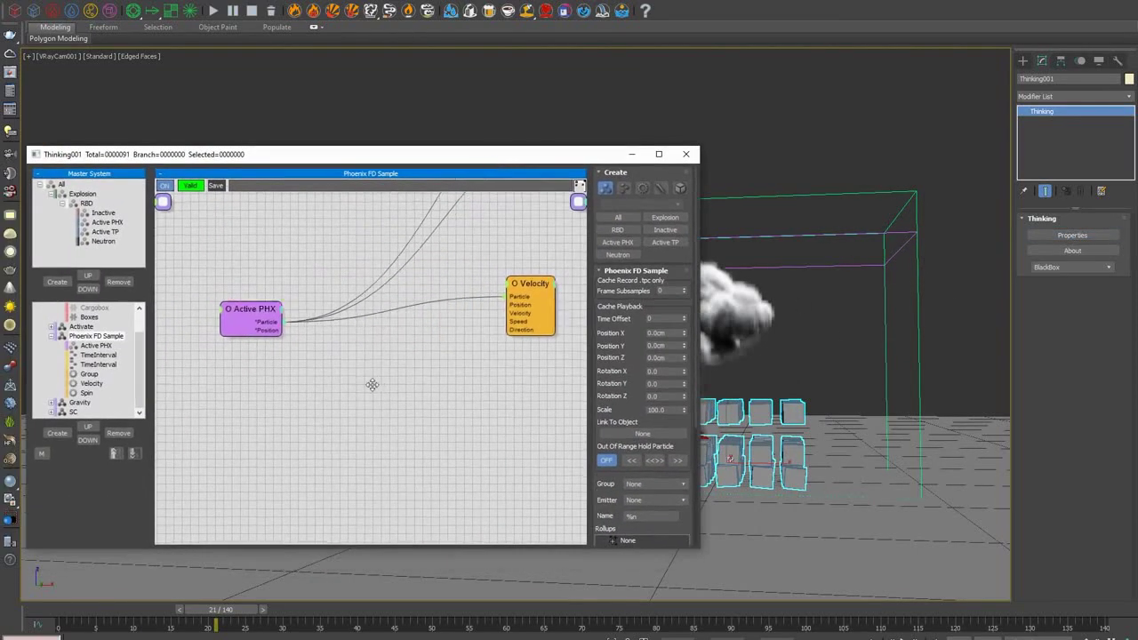
pyautogui.click(253, 320)
pyautogui.moveTo(368, 388); pyautogui.dragTo(346, 382, button='middle')
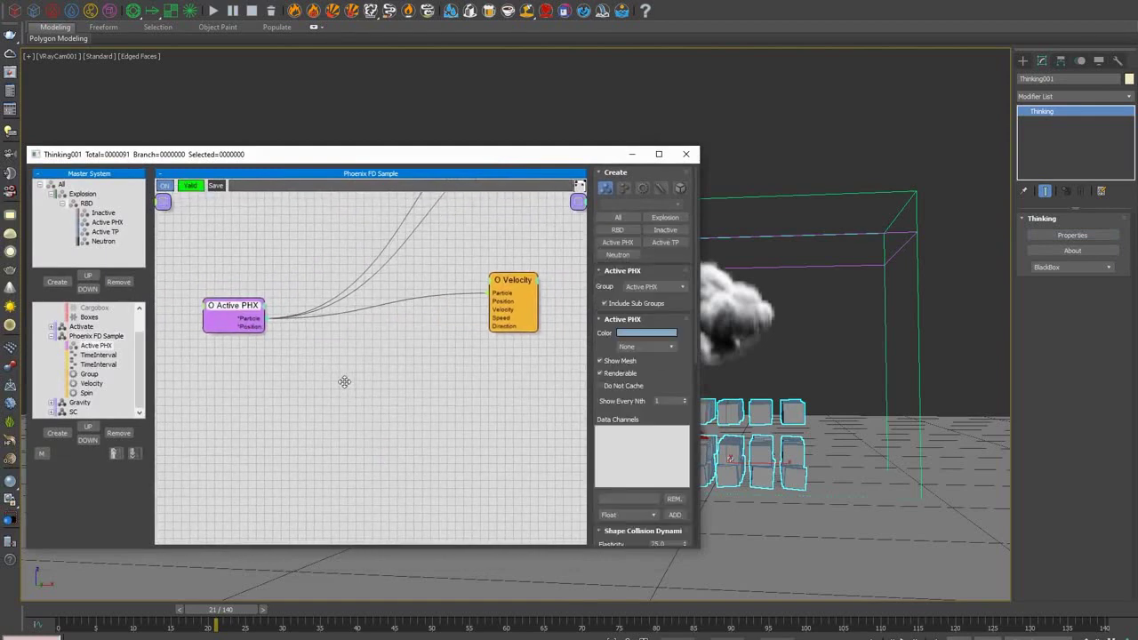
pyautogui.click(495, 284)
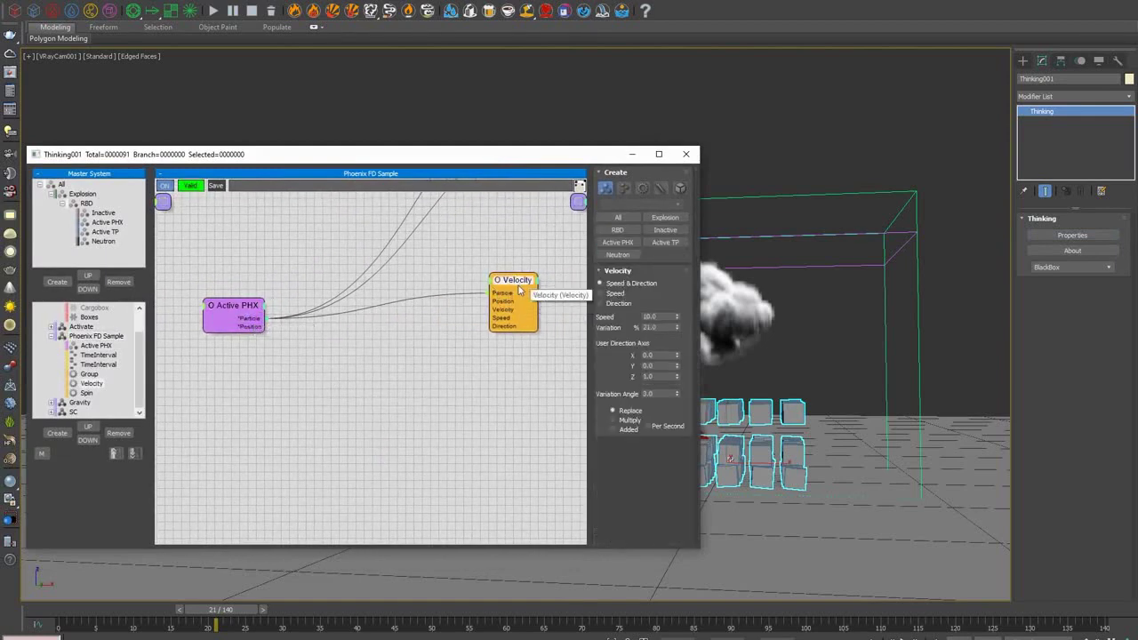
pyautogui.moveTo(577, 162)
pyautogui.mouseDown()
pyautogui.moveTo(399, 153)
pyautogui.moveTo(631, 140)
pyautogui.moveTo(563, 146)
pyautogui.mouseUp()
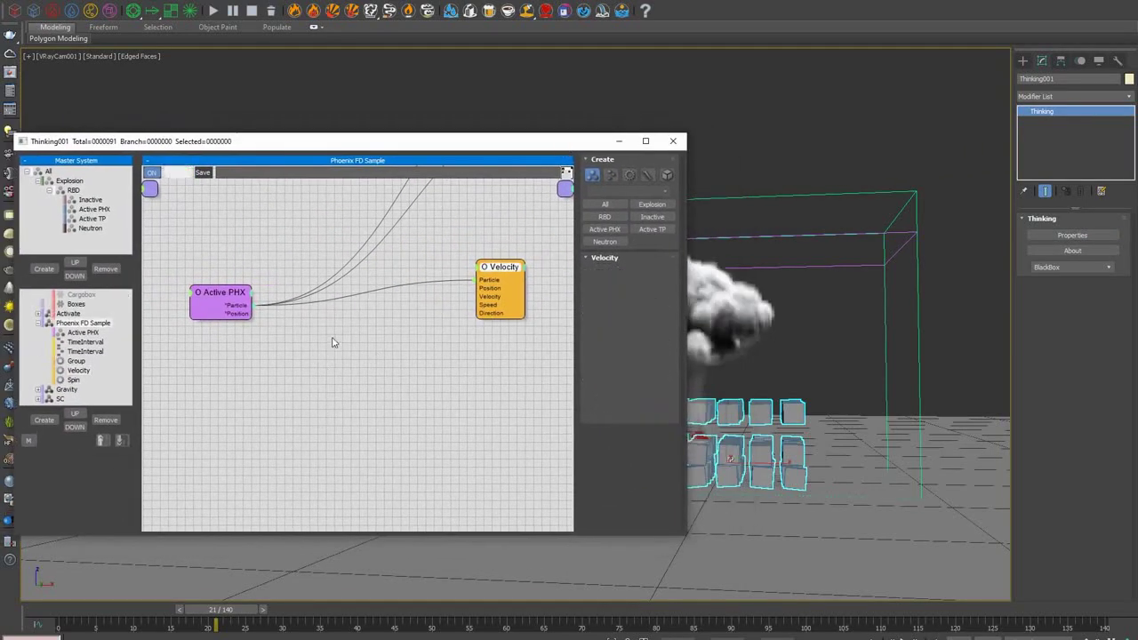
# - Add a PhoenixFD TP Sample operator below the existing nodes and set PhoenixFDFire001 as its Phoenix Node
pyautogui.rightClick(332, 342)
pyautogui.moveTo(349, 373)
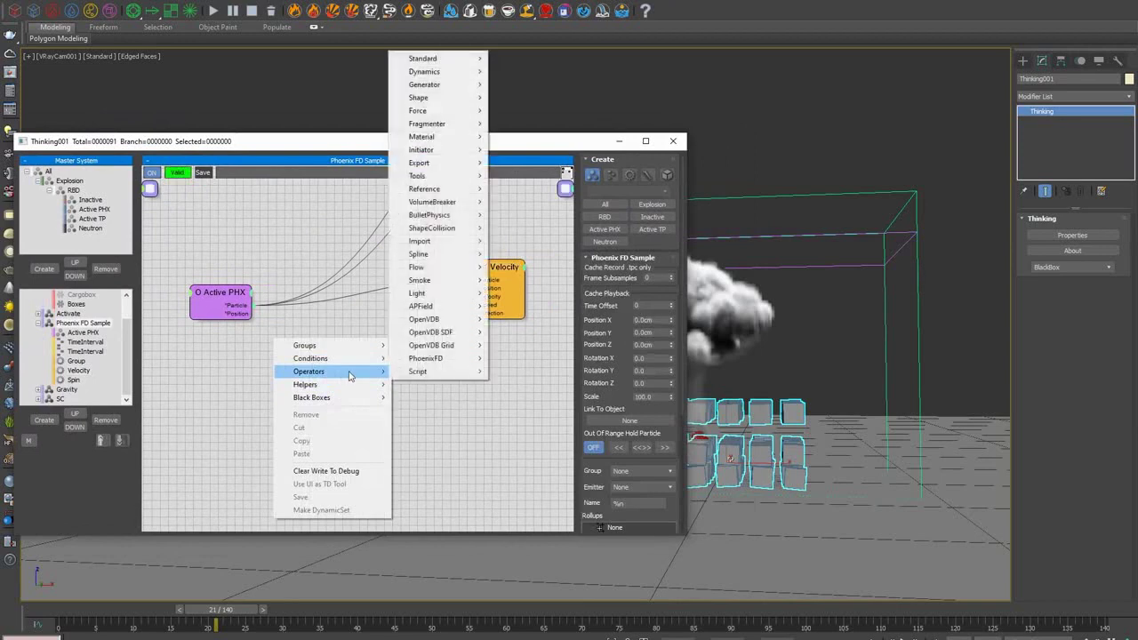
pyautogui.moveTo(432, 358)
pyautogui.click(524, 384)
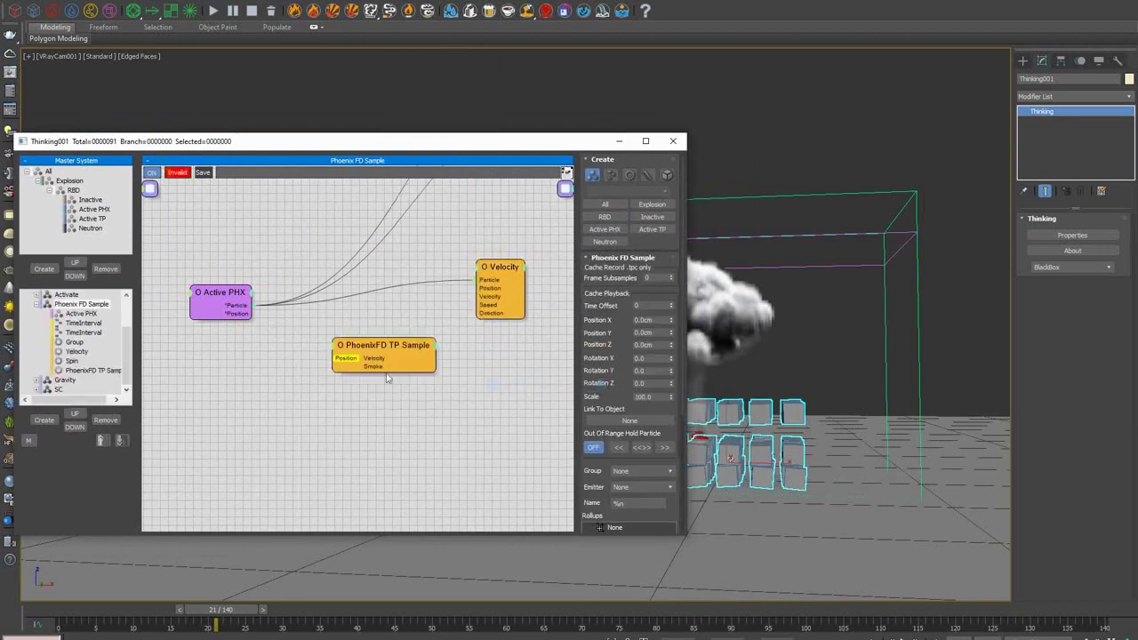
pyautogui.moveTo(361, 368); pyautogui.dragTo(345, 375)
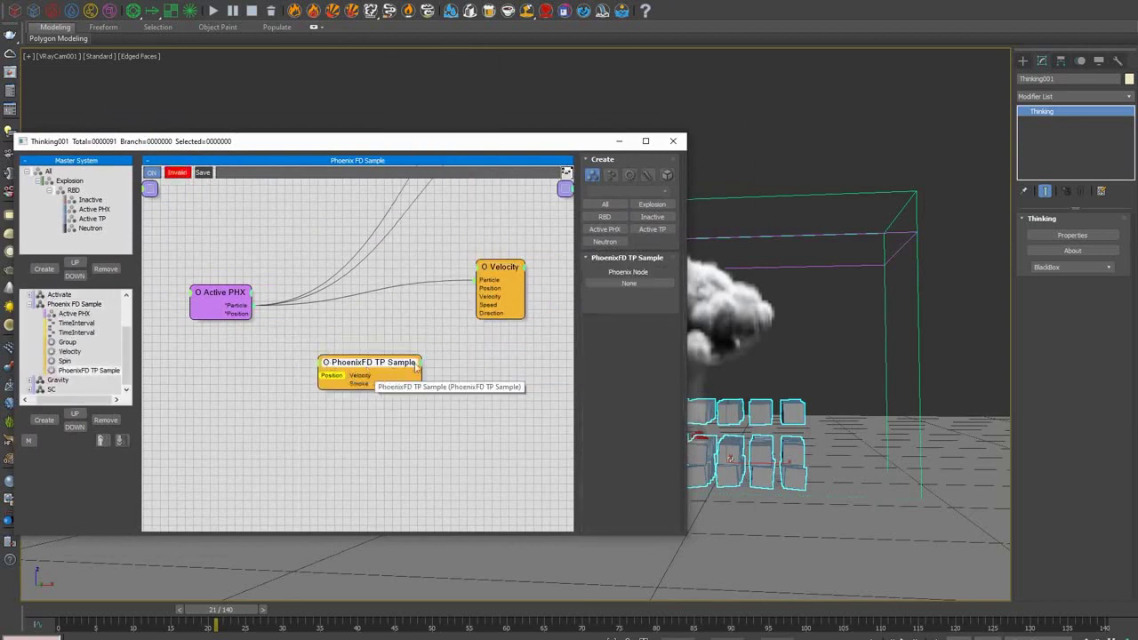
pyautogui.click(628, 283)
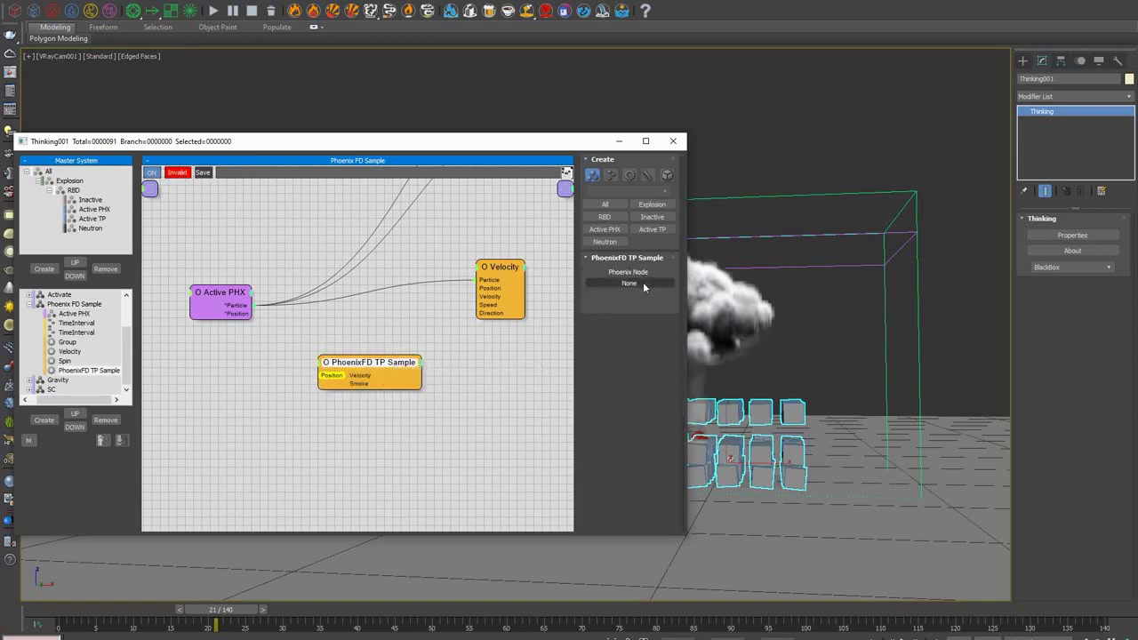
pyautogui.click(774, 197)
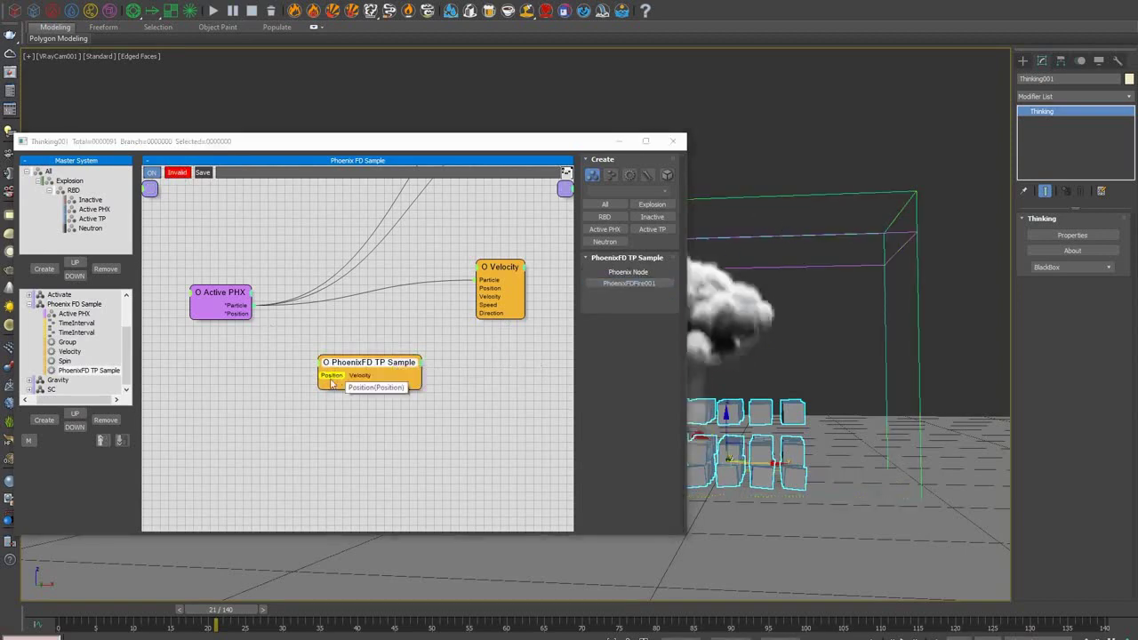
# - Connect Active PHX's Position to the sample operator and its Velocity output to the Velocity node's Direction and Speed, and close the editor
pyautogui.click(249, 323)
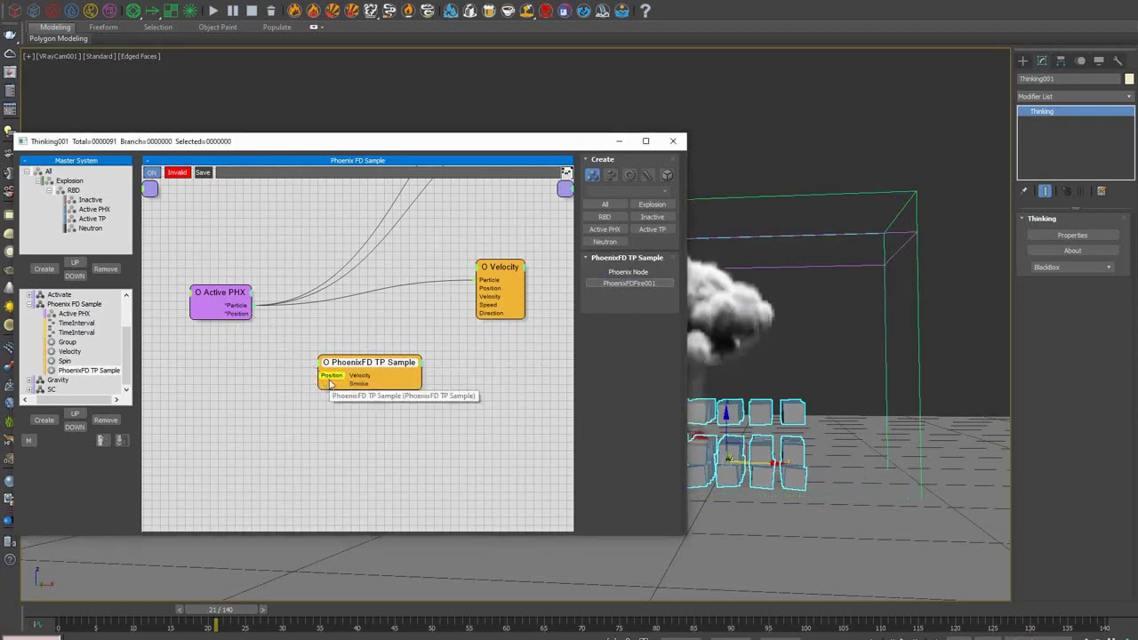
pyautogui.moveTo(250, 315); pyautogui.dragTo(484, 311)
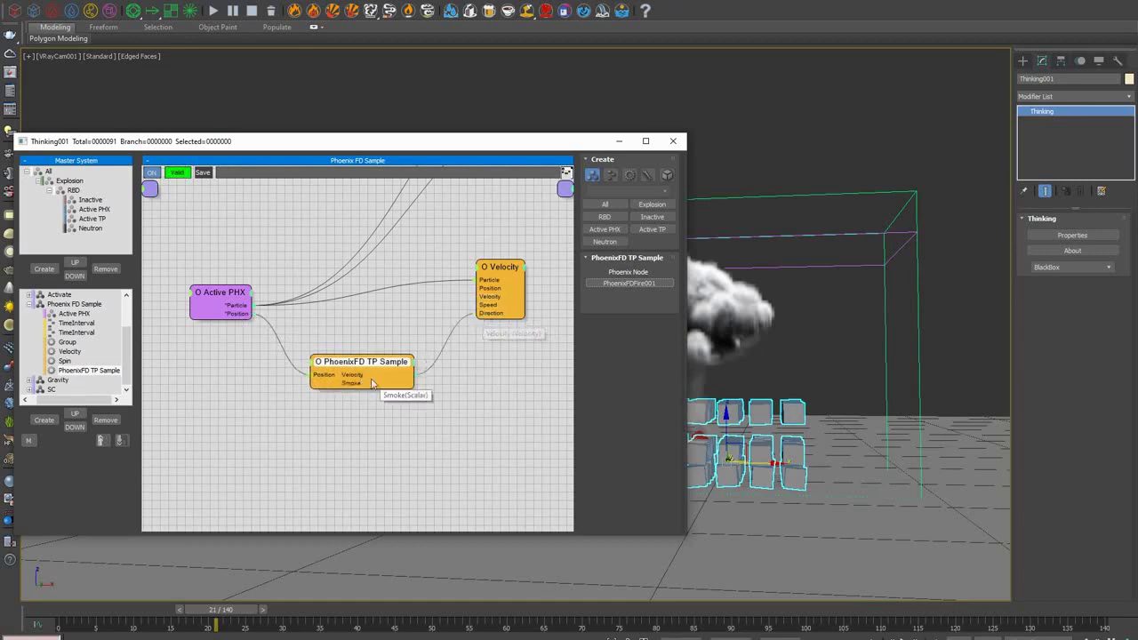
pyautogui.moveTo(372, 382); pyautogui.dragTo(480, 305)
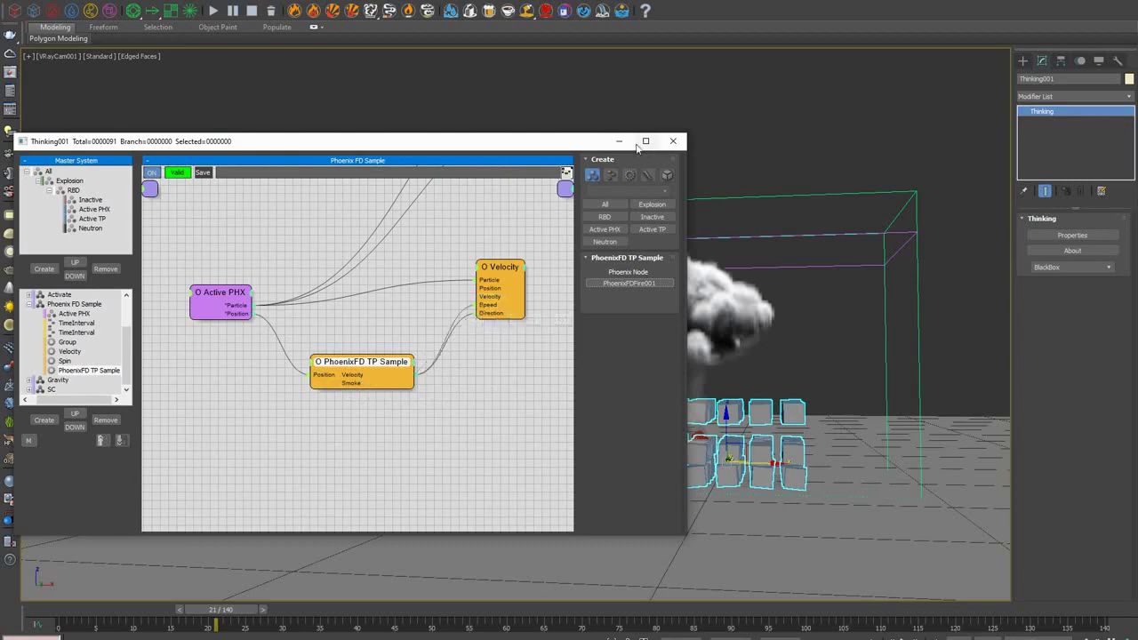
pyautogui.click(673, 140)
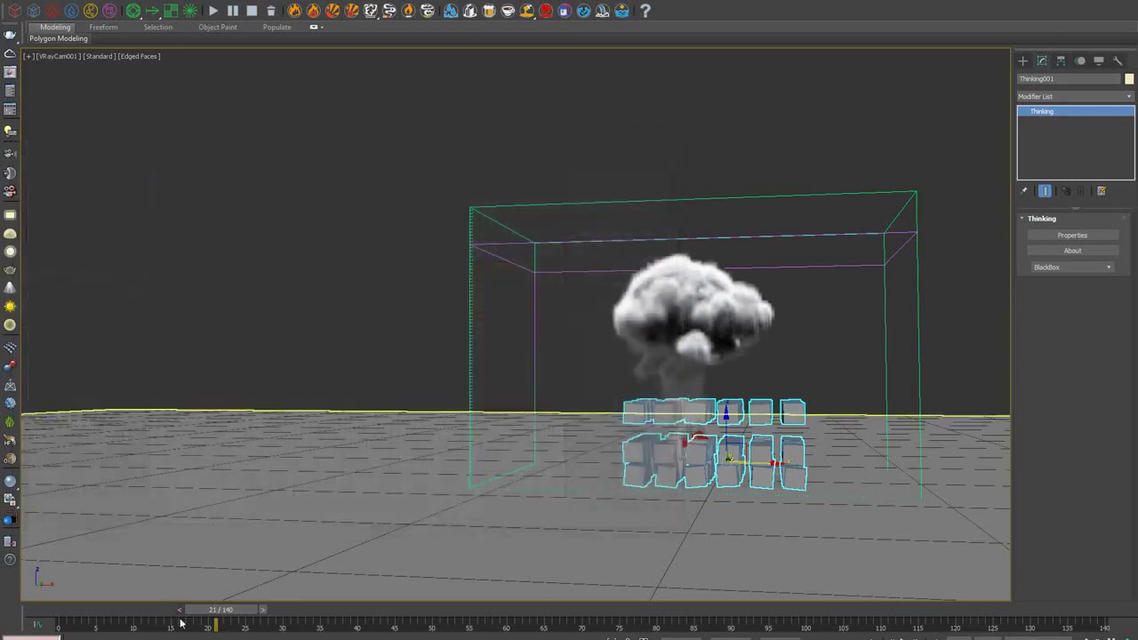
# - Preview the explosion with the boxes up to frame 30 and examine the PhoenixFD TP Sample node's available outputs in the Thinking001 editor
pyautogui.moveTo(181, 623); pyautogui.dragTo(284, 609)
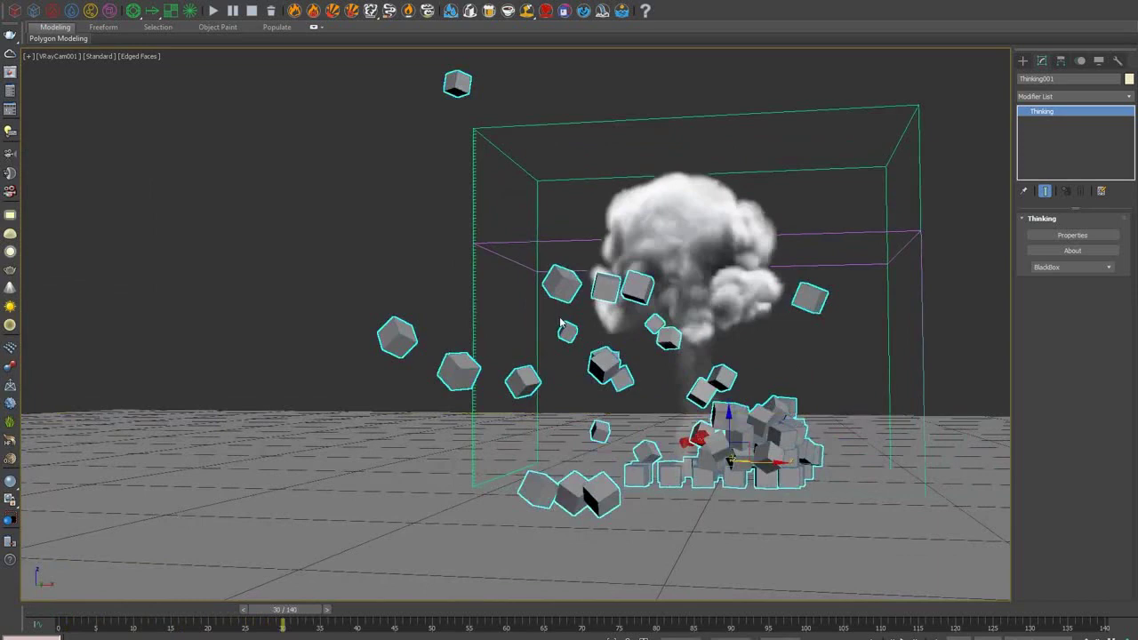
pyautogui.click(1072, 234)
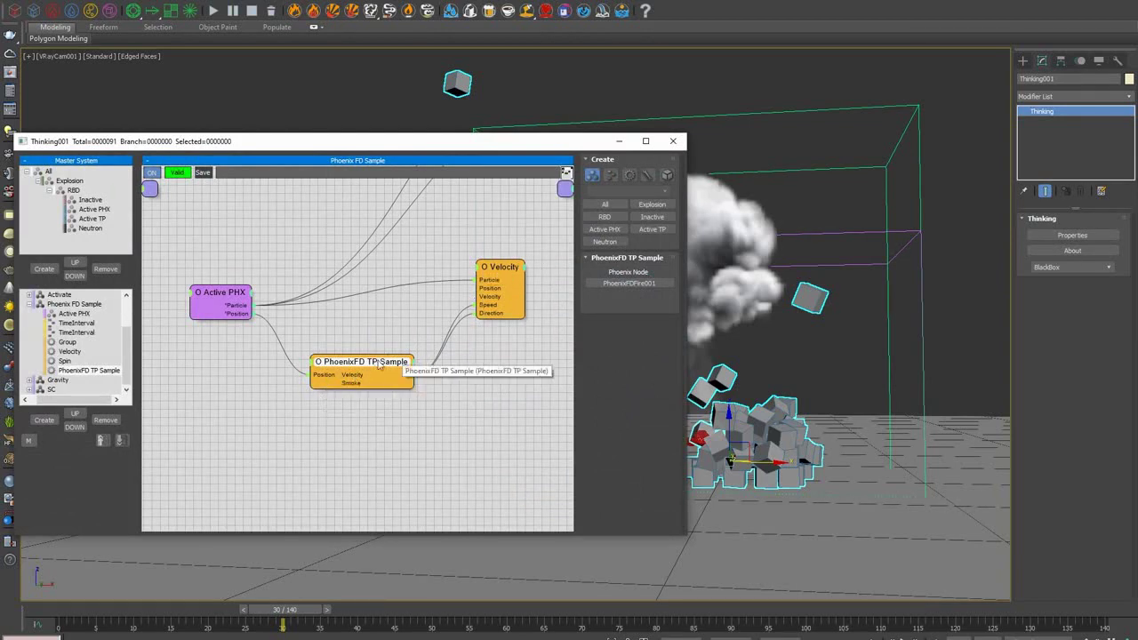
pyautogui.moveTo(375, 364); pyautogui.dragTo(354, 383)
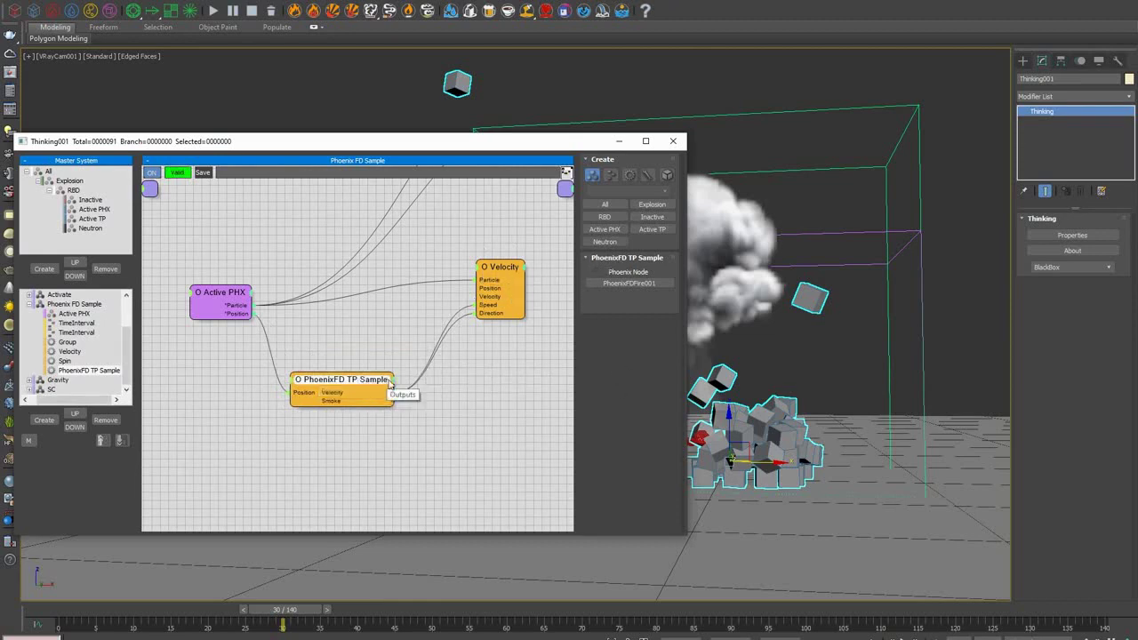
pyautogui.click(392, 386)
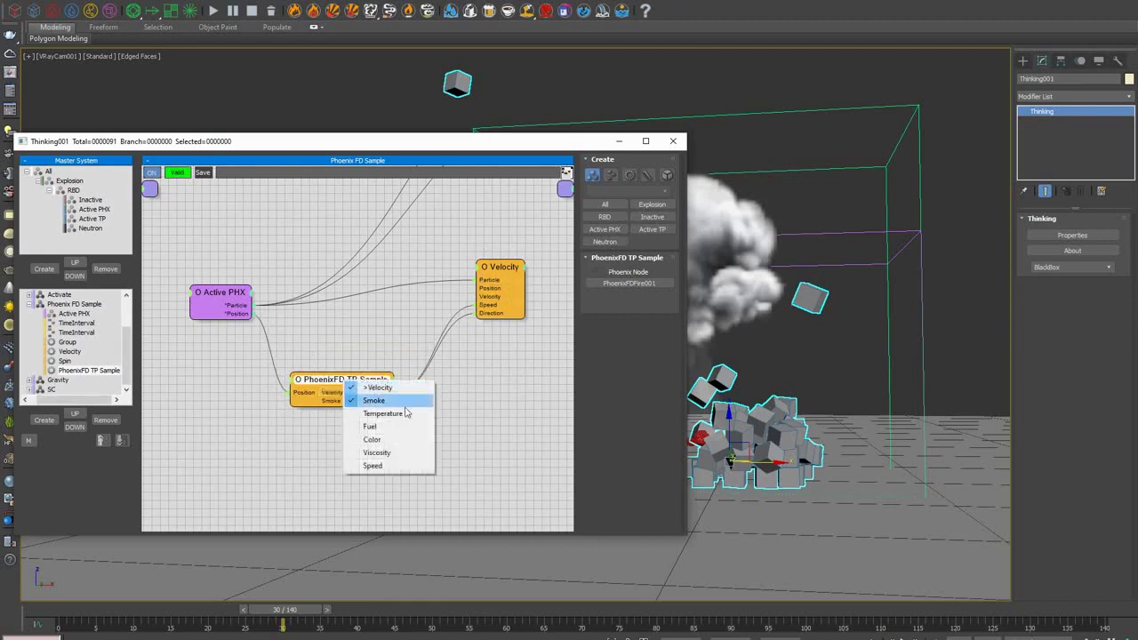
pyautogui.click(336, 384)
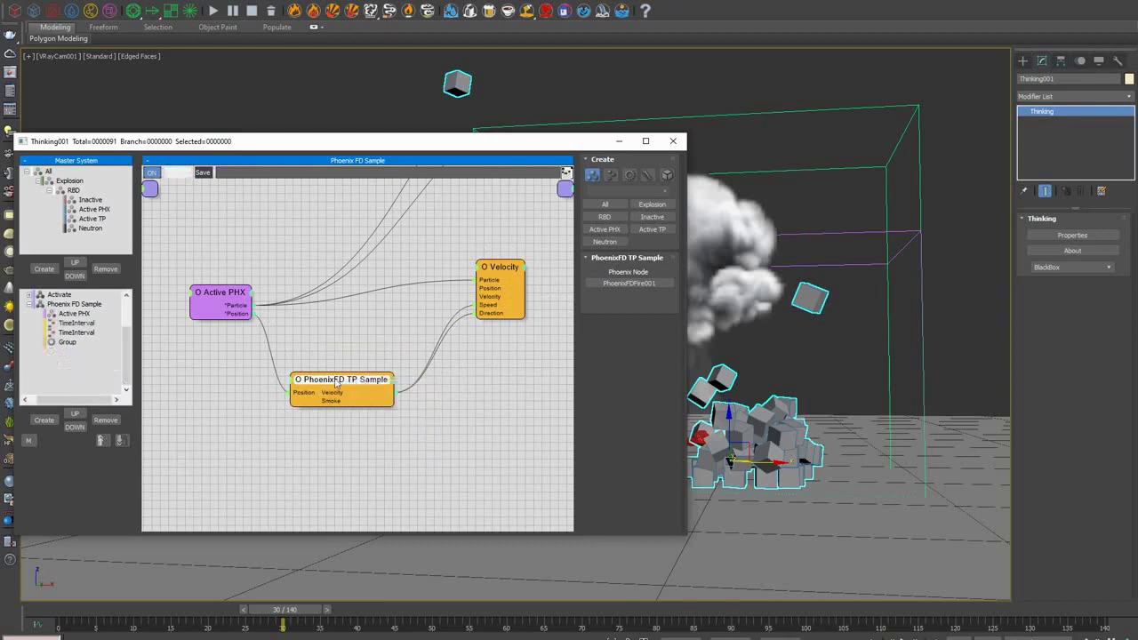
# - Add a Float helper and route the PhoenixFD TP Sample's Velocity output through it into the Velocity node's Speed
pyautogui.rightClick(473, 405)
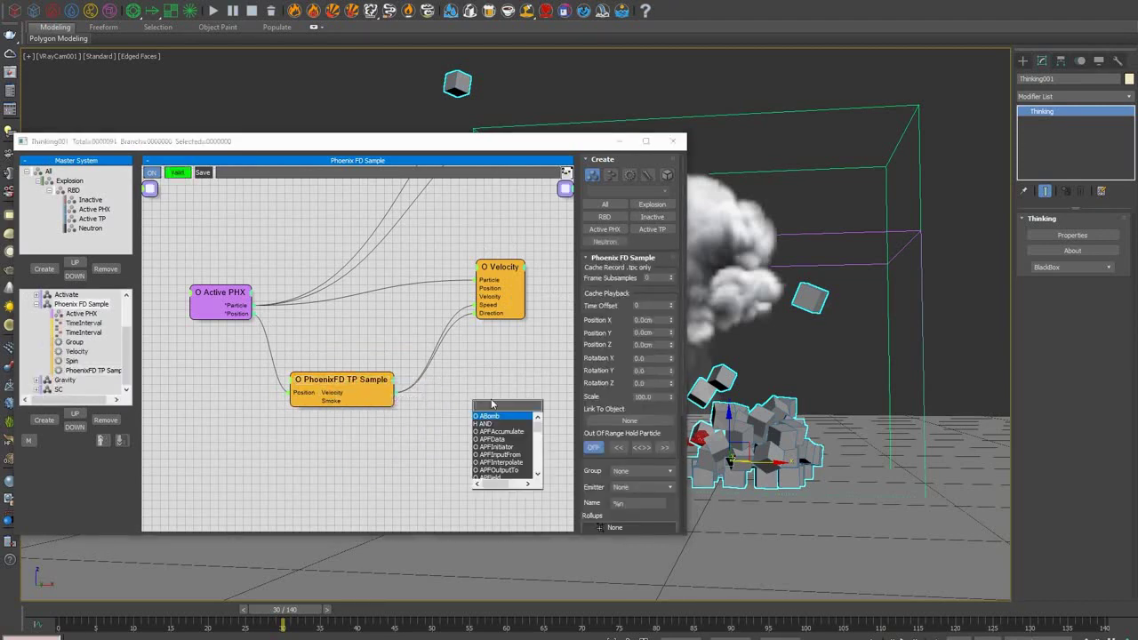
pyautogui.write('Float')
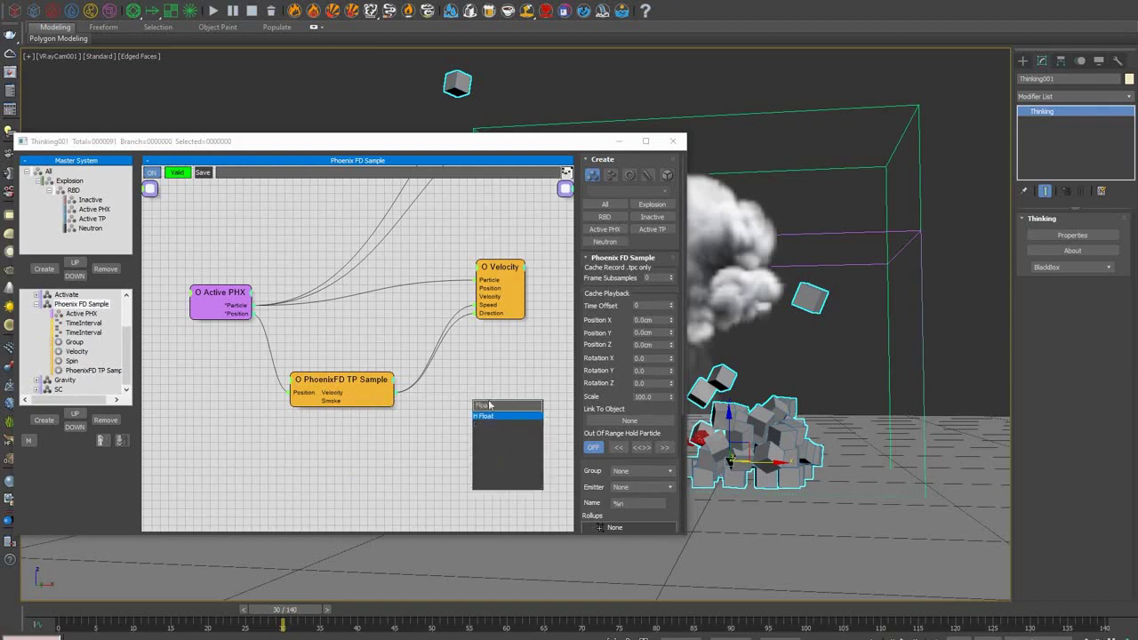
pyautogui.click(494, 417)
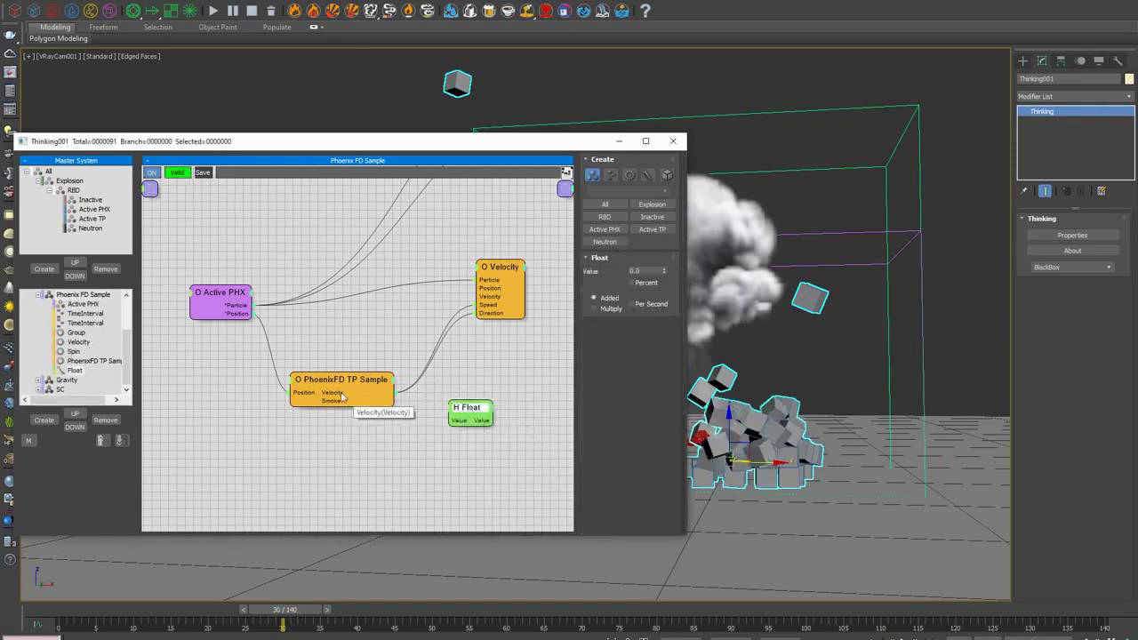
pyautogui.moveTo(342, 393); pyautogui.dragTo(450, 408)
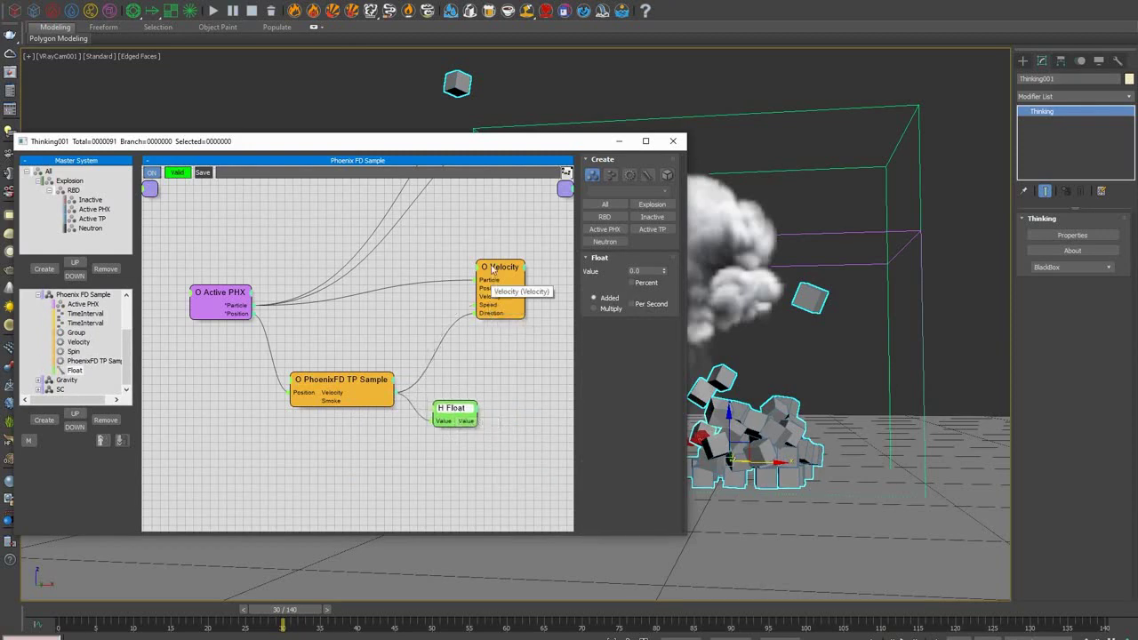
pyautogui.moveTo(492, 271); pyautogui.dragTo(509, 274)
pyautogui.moveTo(477, 420); pyautogui.dragTo(495, 309)
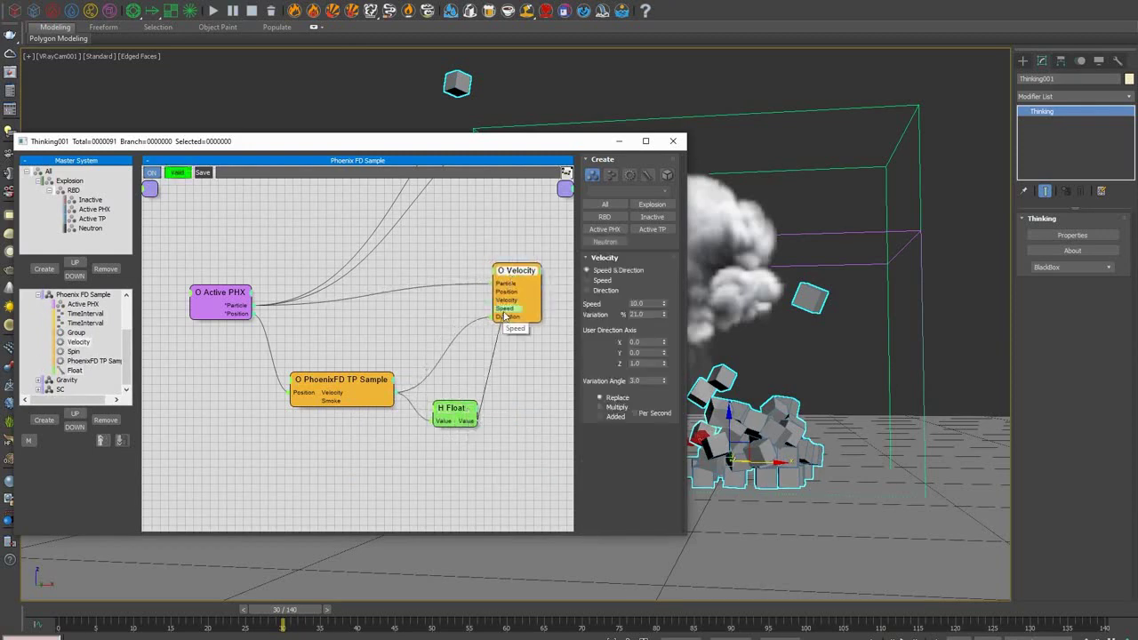
# - Set the Float helper to Multiply with a value of 1
pyautogui.click(453, 410)
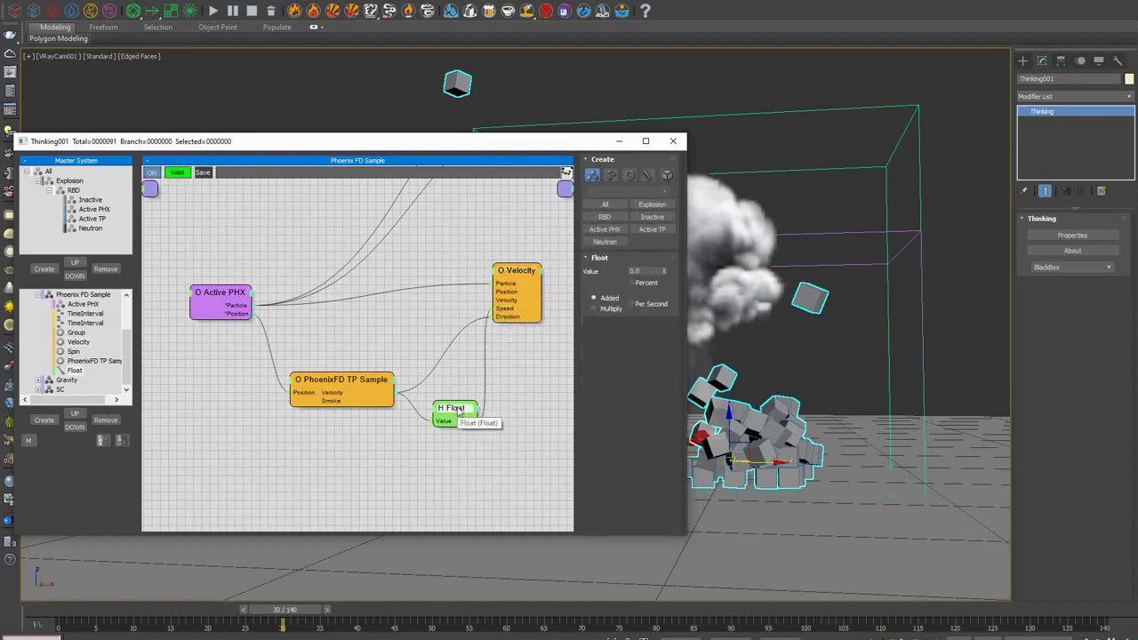
pyautogui.click(613, 308)
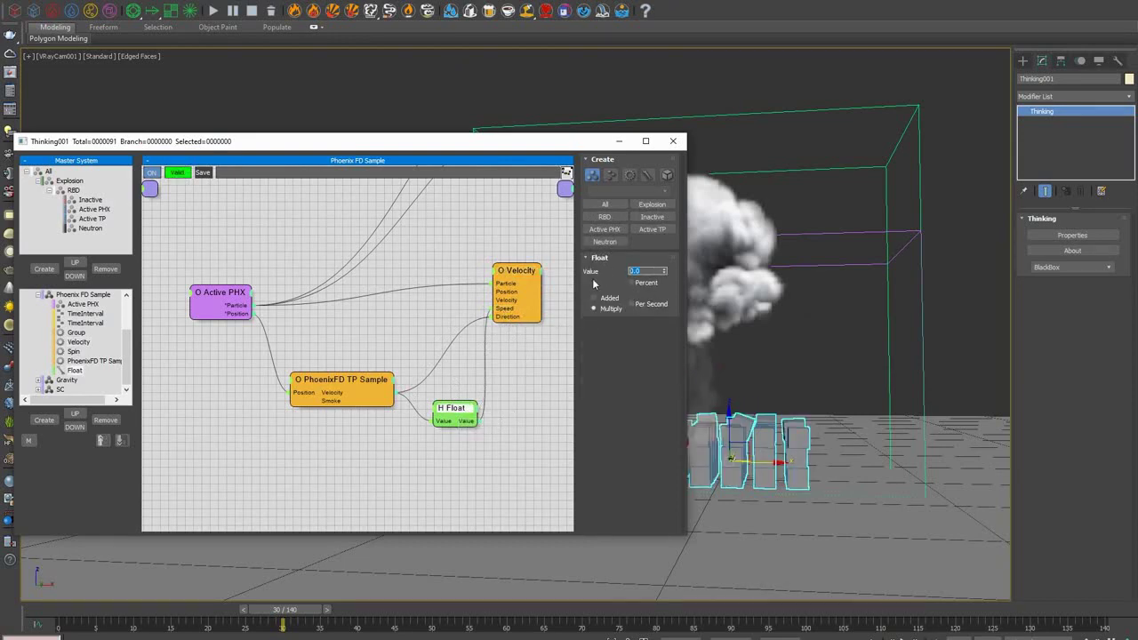
pyautogui.press('Return')
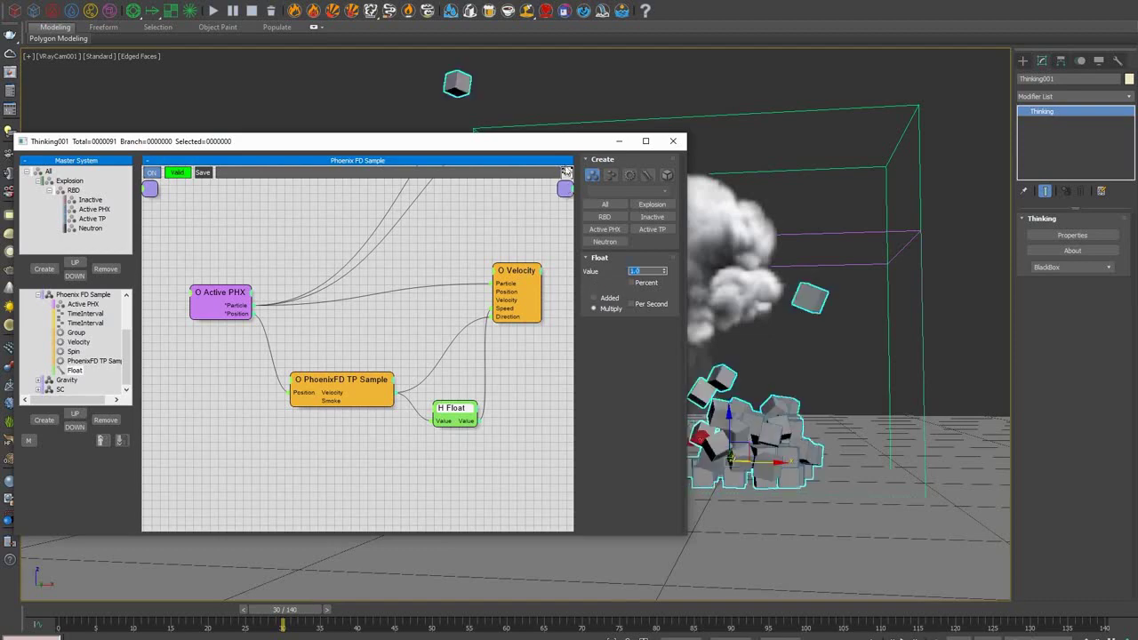
# - Raise the Float multiplier to 5 and check the box motion back to frame 3
pyautogui.moveTo(566, 141); pyautogui.dragTo(468, 135)
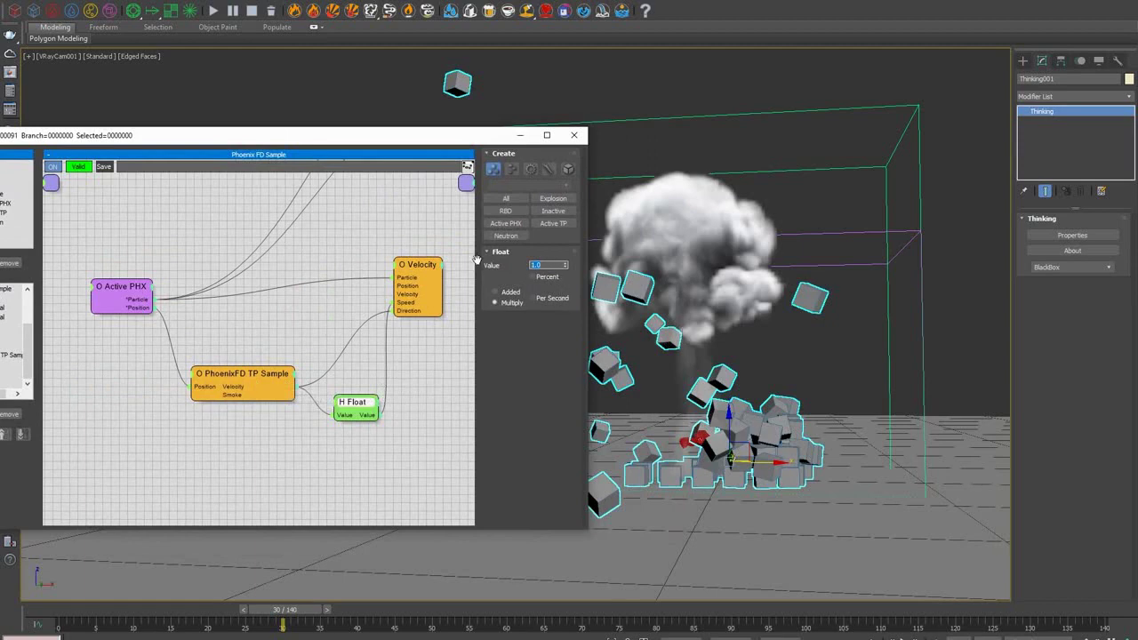
pyautogui.press('Return')
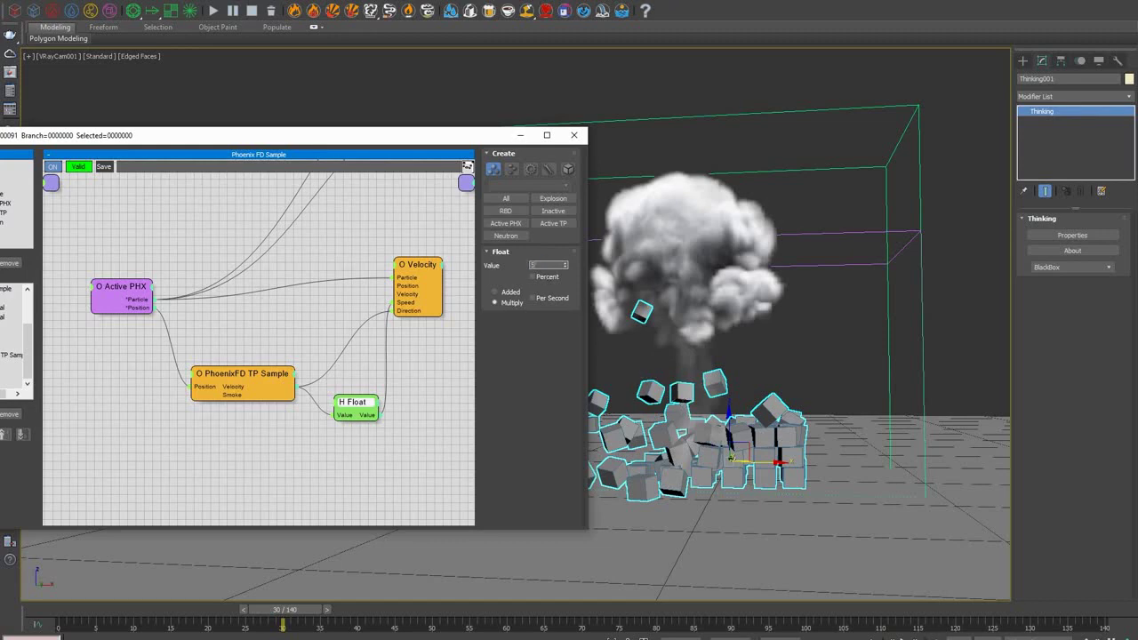
pyautogui.write('5')
pyautogui.press('Return')
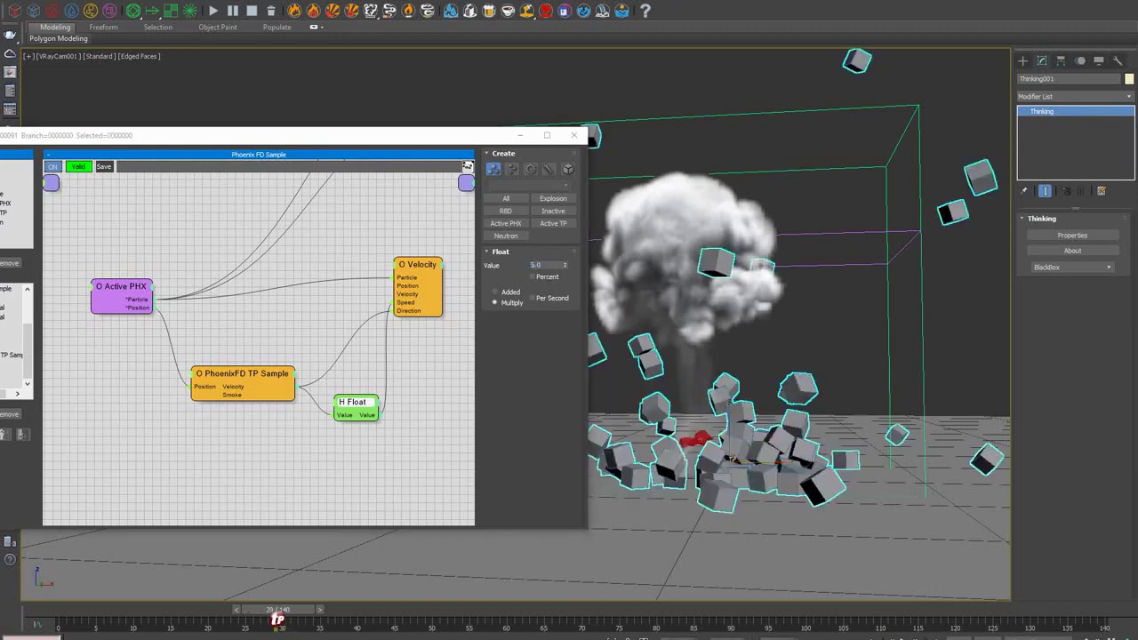
pyautogui.moveTo(277, 613); pyautogui.dragTo(100, 606)
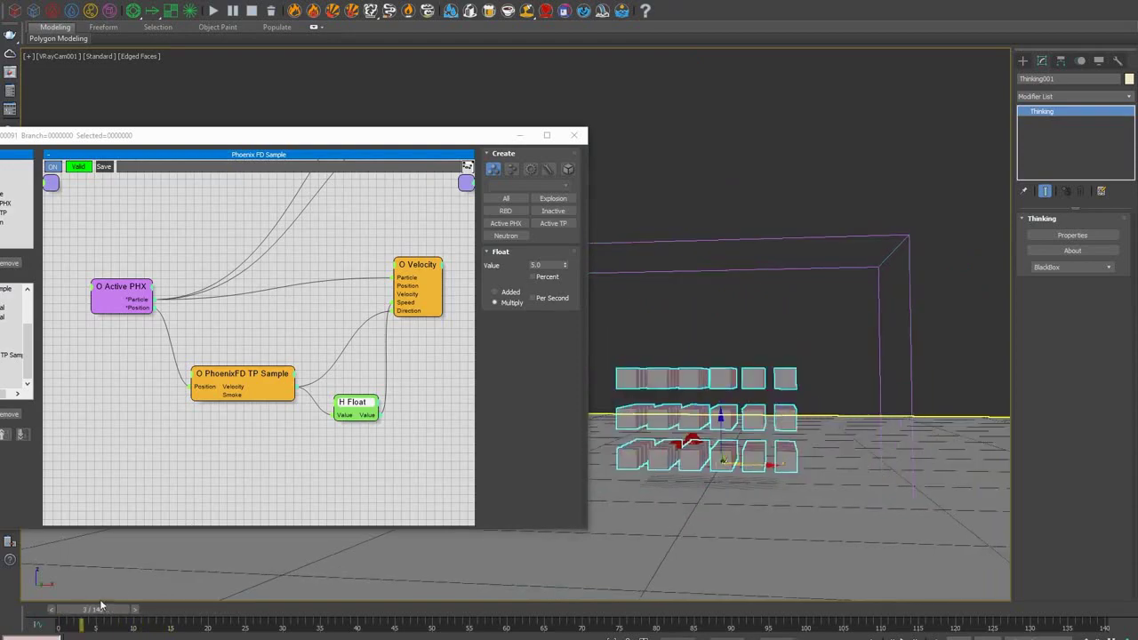
# - Set the Float multiplier to 2 and preview the box explosion up to frame 15
pyautogui.moveTo(542, 266); pyautogui.dragTo(454, 276)
pyautogui.press('Return')
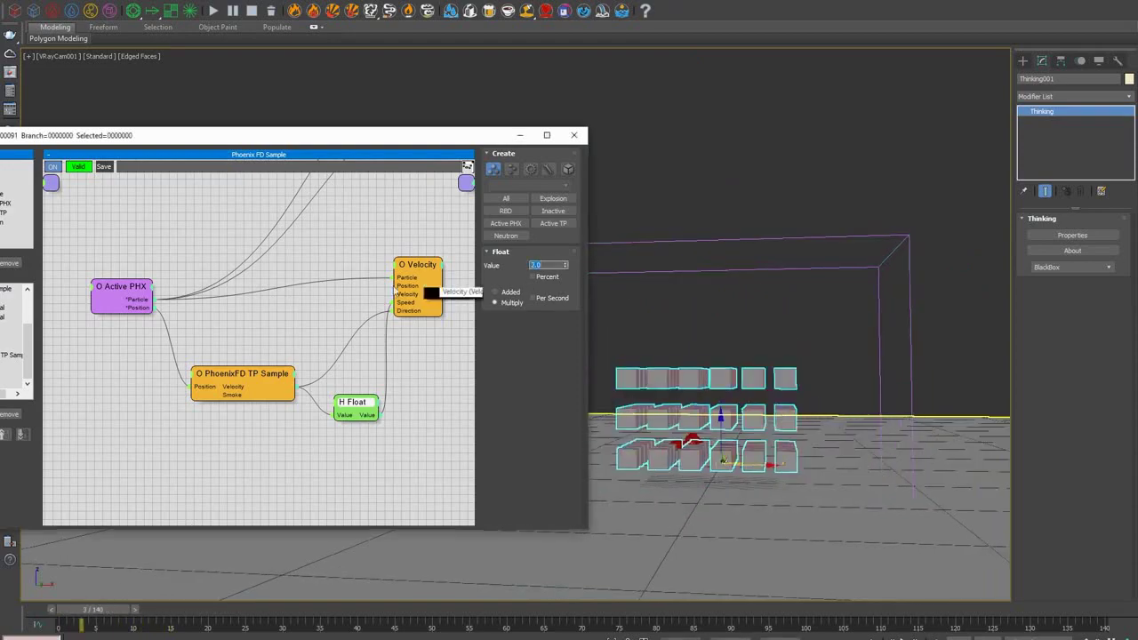
pyautogui.moveTo(100, 610); pyautogui.dragTo(171, 610)
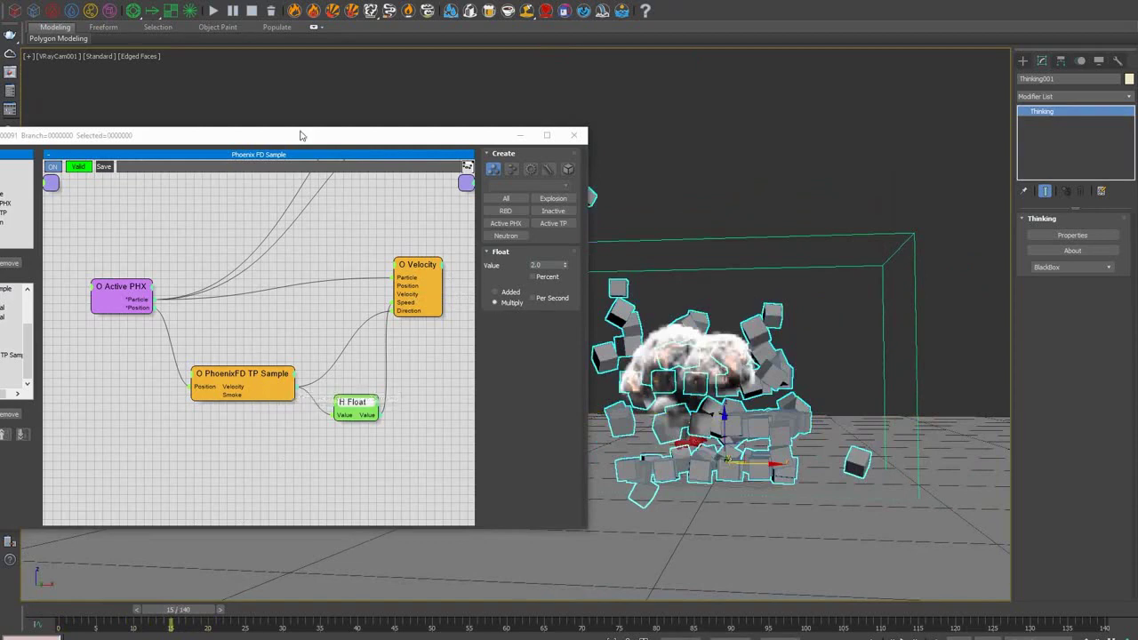
# - Return to frame 0 and disable the Boxes operator in the Generate set
pyautogui.moveTo(300, 135); pyautogui.dragTo(522, 109)
pyautogui.press('Home')
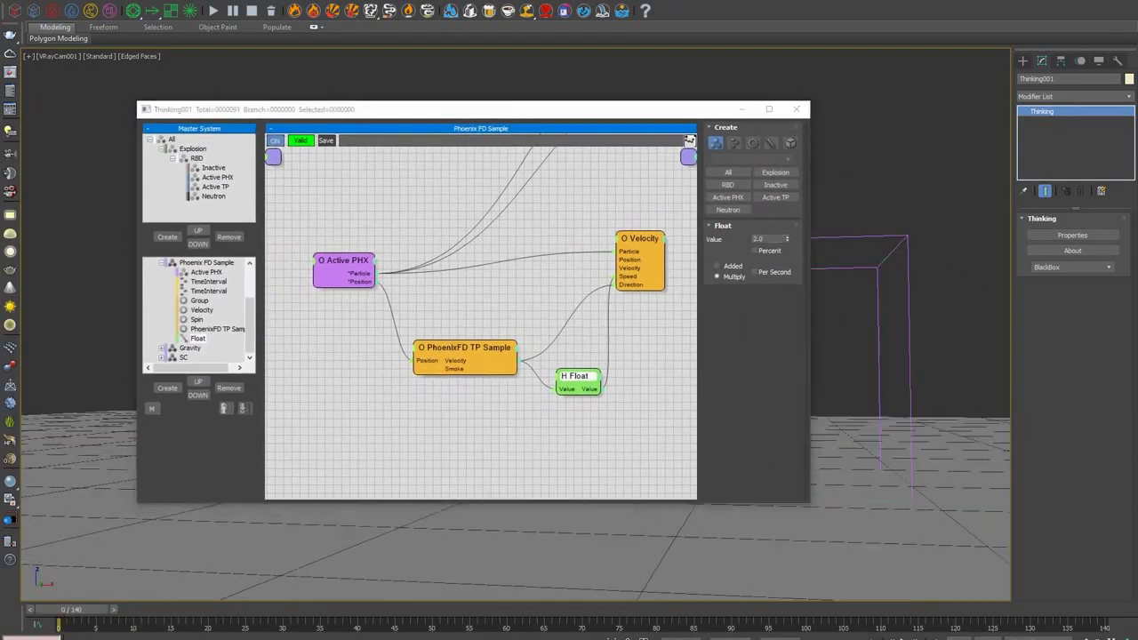
pyautogui.moveTo(252, 327); pyautogui.dragTo(252, 276)
pyautogui.click(193, 275)
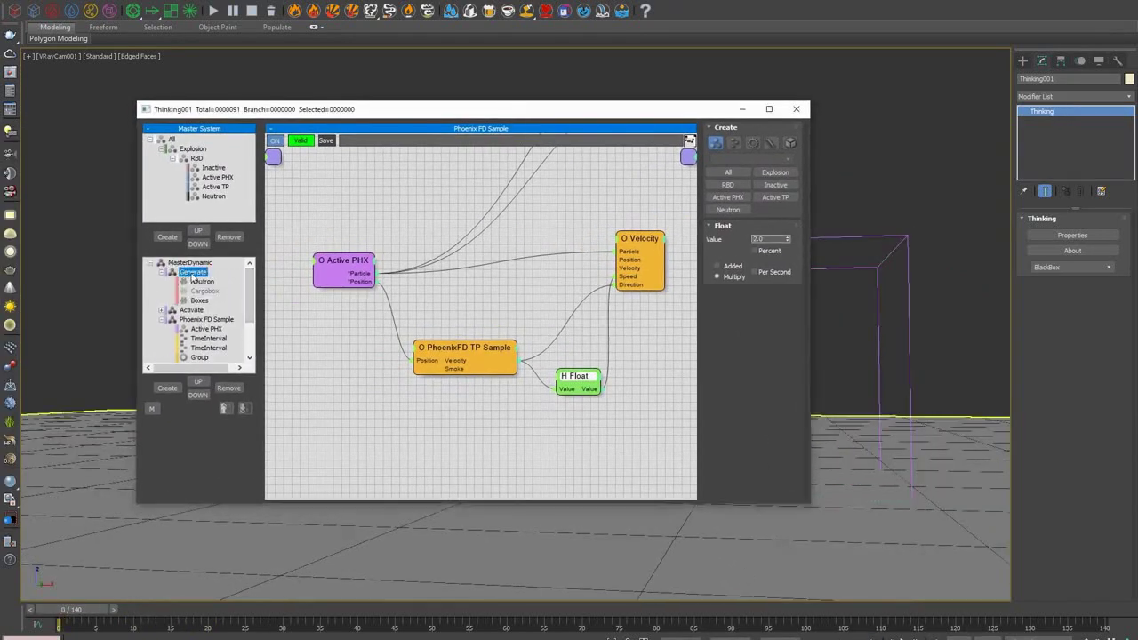
pyautogui.scroll(-2, 205, 312)
pyautogui.moveTo(433, 320); pyautogui.dragTo(360, 267)
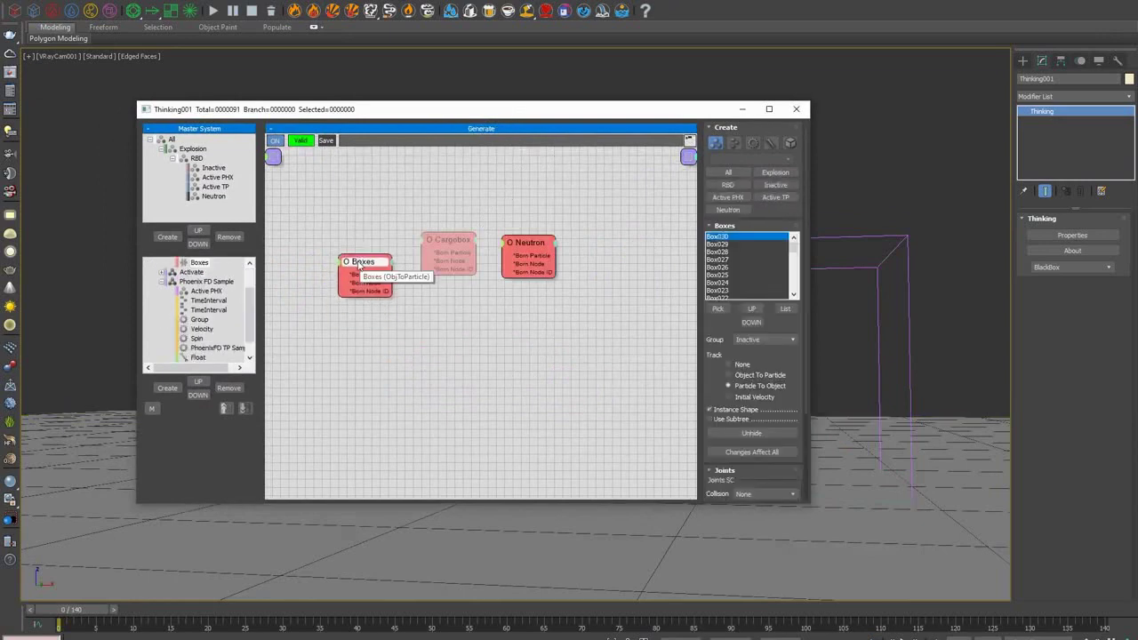
pyautogui.rightClick(359, 267)
pyautogui.click(356, 270)
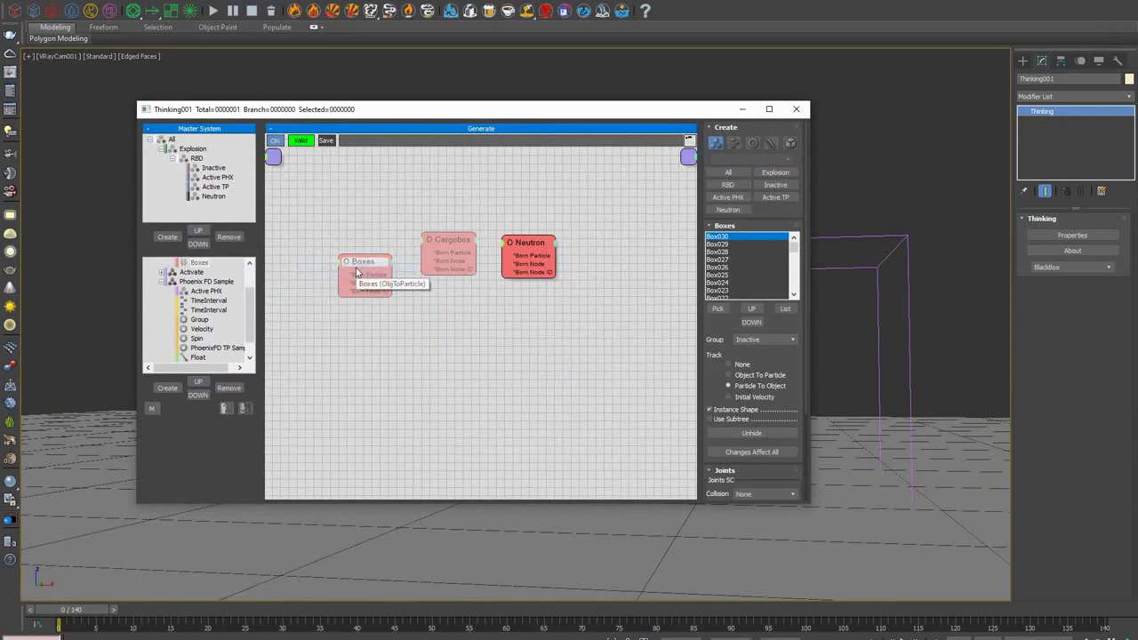
# - Enable the Cargobox operator, put the node editor away and preview the crate's destruction up to frame 38
pyautogui.click(451, 249)
pyautogui.rightClick(455, 249)
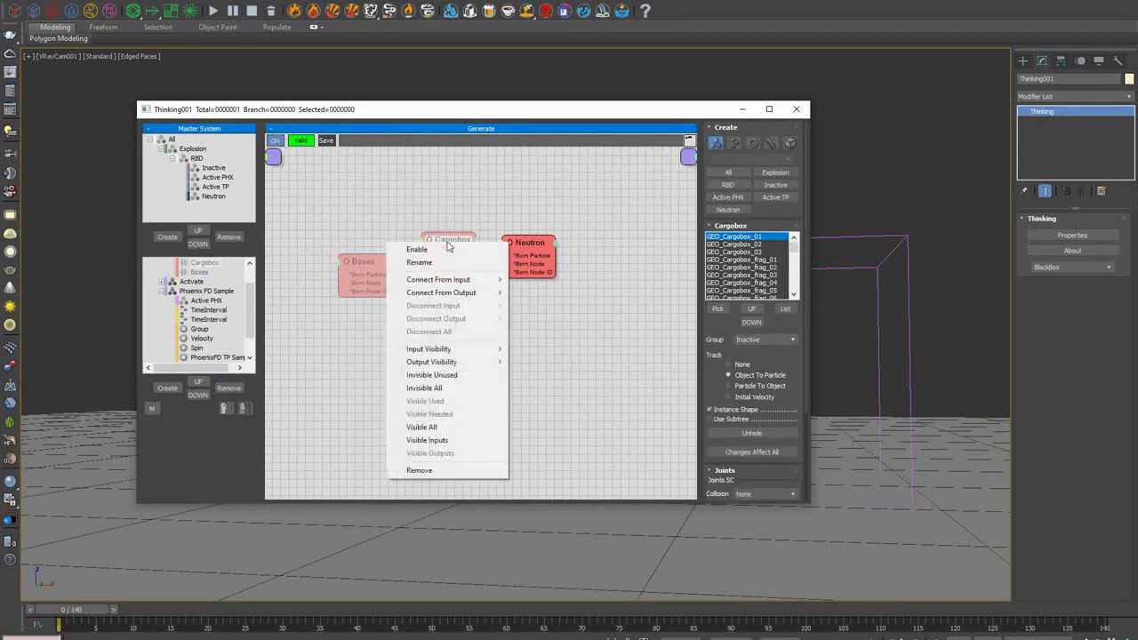
pyautogui.click(457, 250)
pyautogui.click(743, 108)
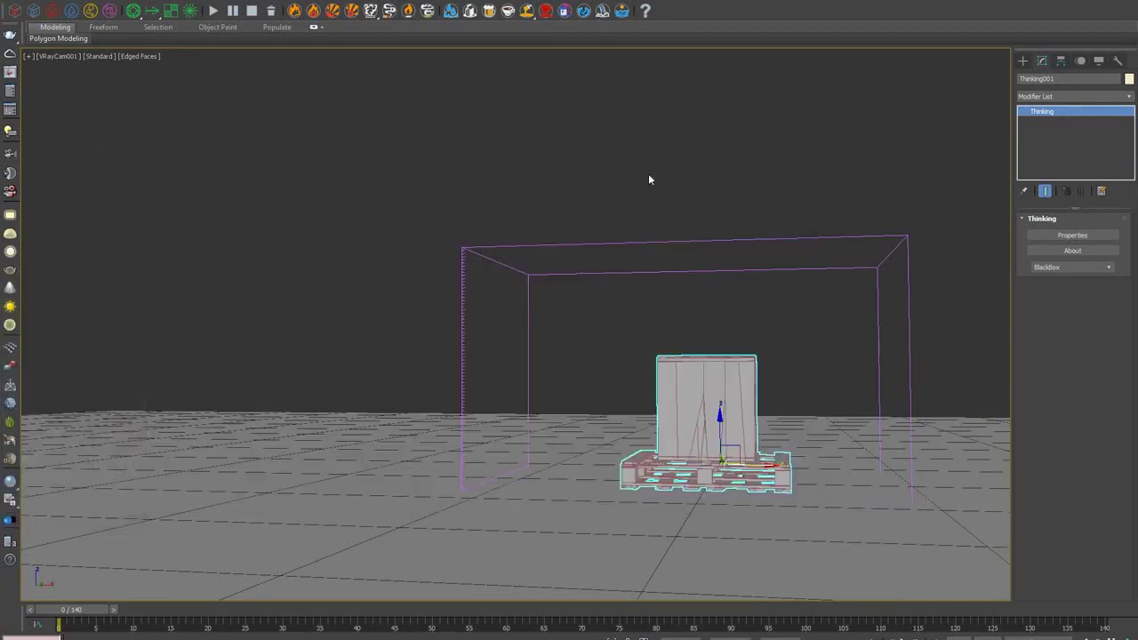
pyautogui.moveTo(73, 607); pyautogui.dragTo(383, 612)
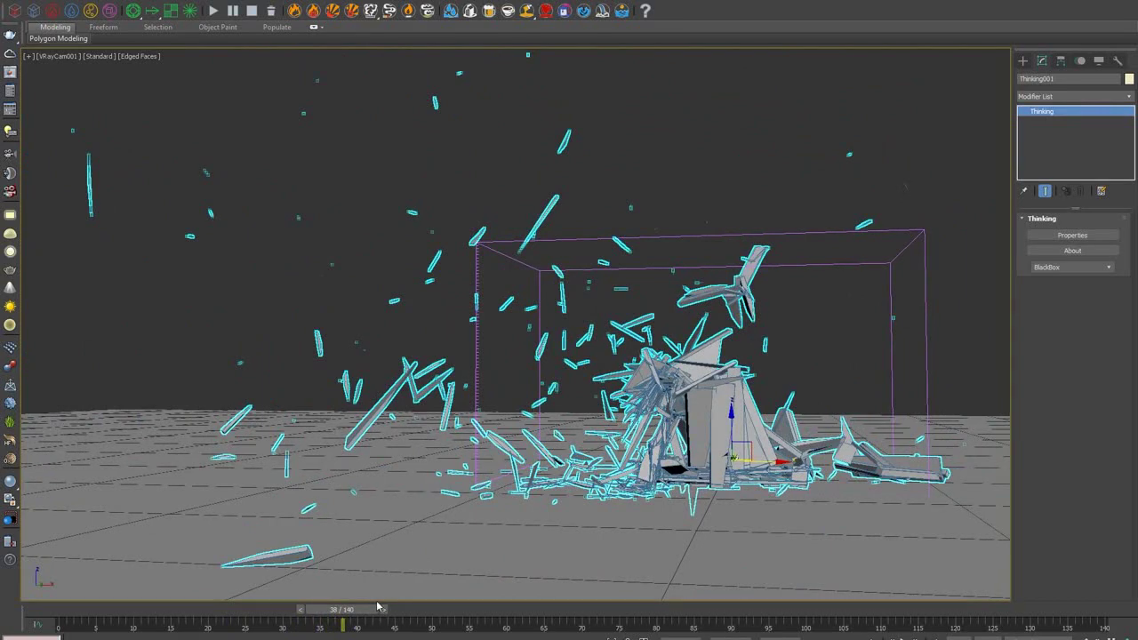
# - Reset 3ds Max to a new scene
pyautogui.click(15, 1)
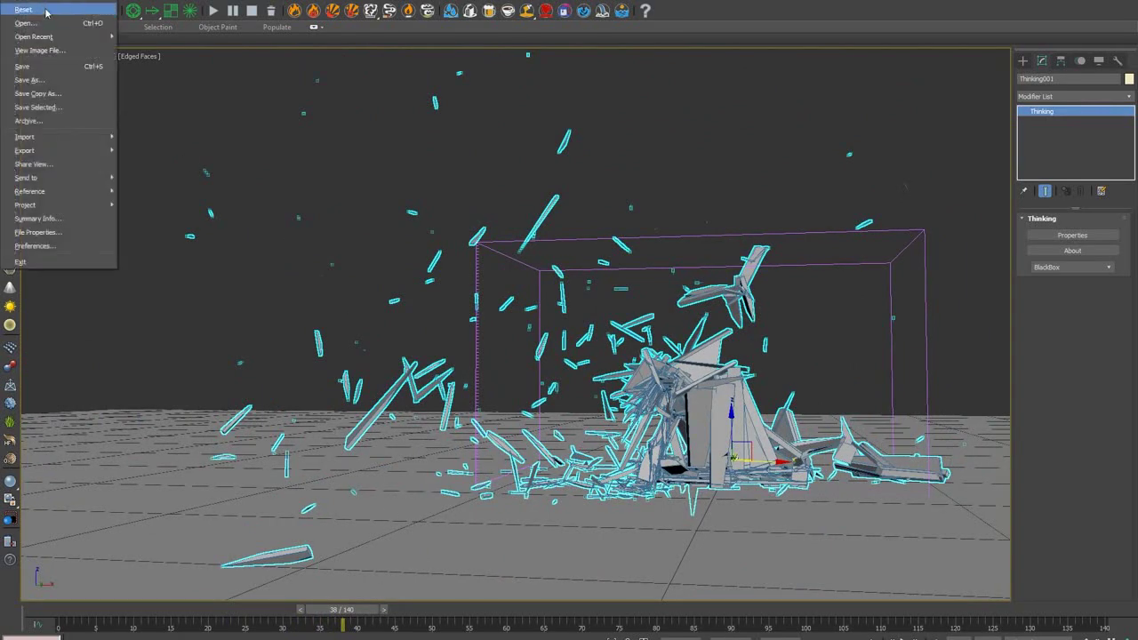
pyautogui.click(46, 11)
pyautogui.click(567, 331)
pyautogui.click(544, 335)
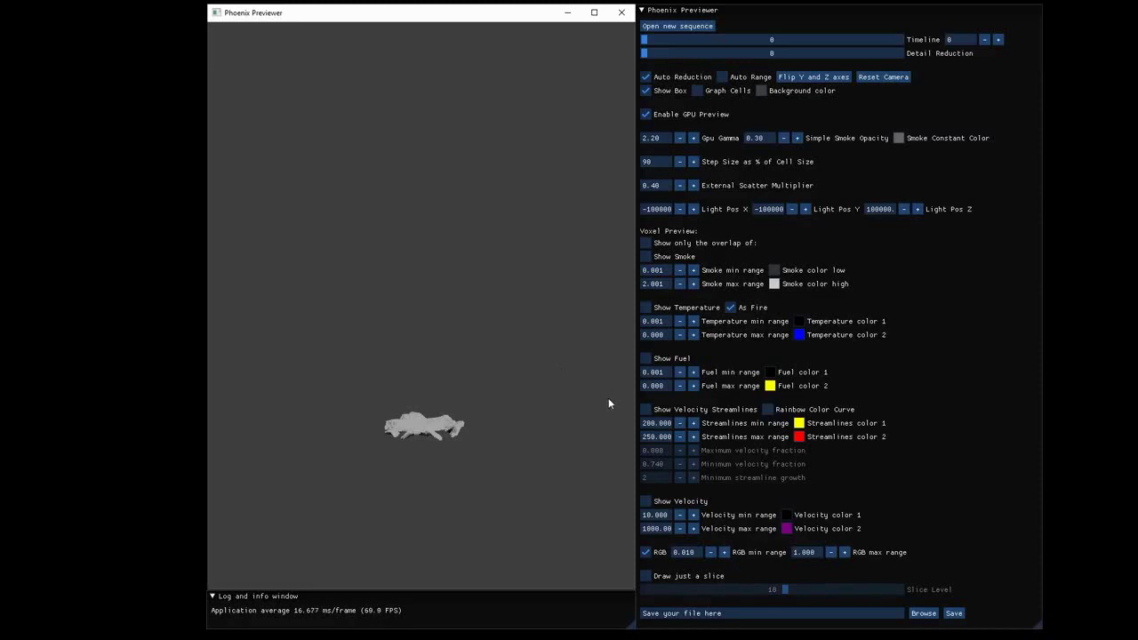
# - In Phoenix Previewer, scrub the smoke column sequence to frame 213 and examine the GPU preview from several angles
pyautogui.moveTo(647, 40); pyautogui.dragTo(848, 49)
pyautogui.moveTo(491, 357); pyautogui.dragTo(462, 351)
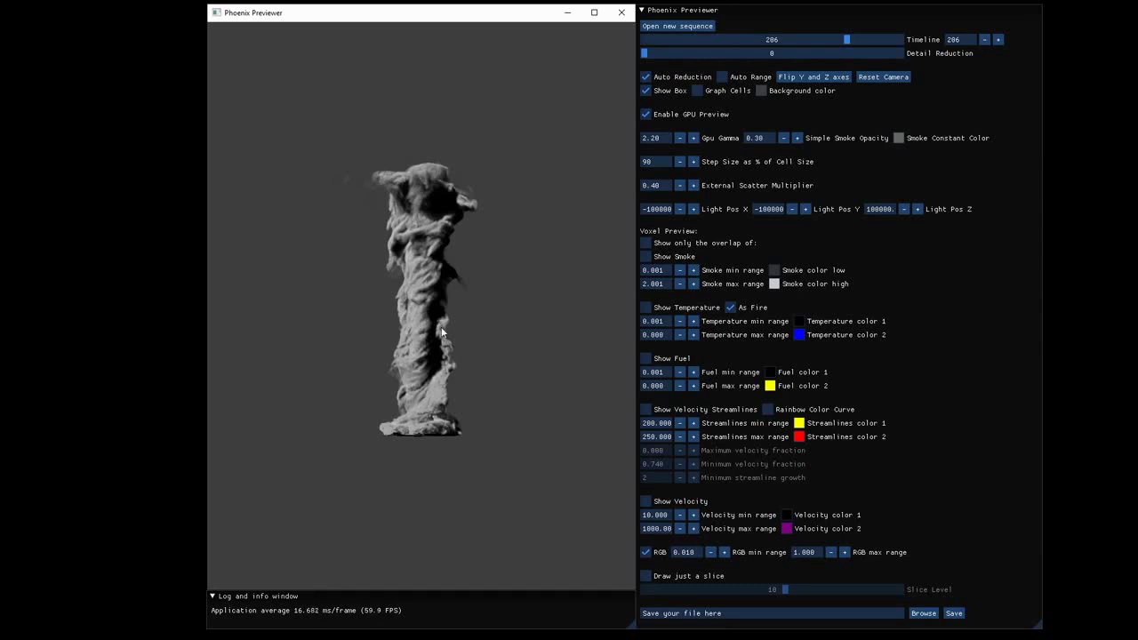
pyautogui.moveTo(442, 332); pyautogui.dragTo(497, 336)
pyautogui.moveTo(820, 37); pyautogui.dragTo(855, 38)
pyautogui.moveTo(518, 297); pyautogui.dragTo(468, 297)
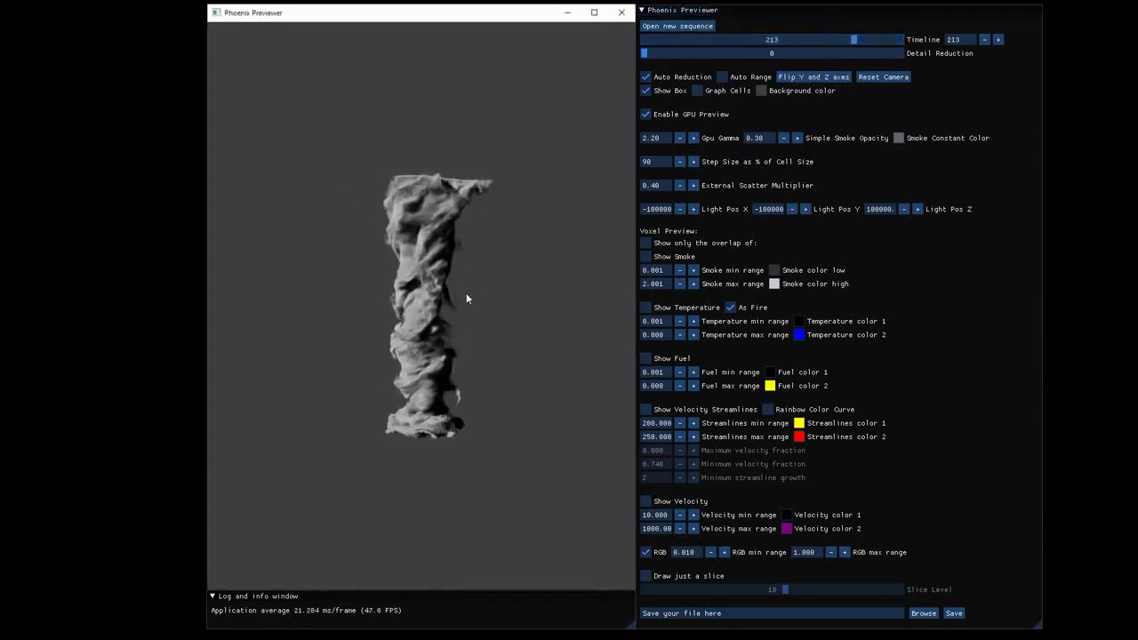
# - Turn off the GPU preview, then show and hide the smoke voxels
pyautogui.click(646, 116)
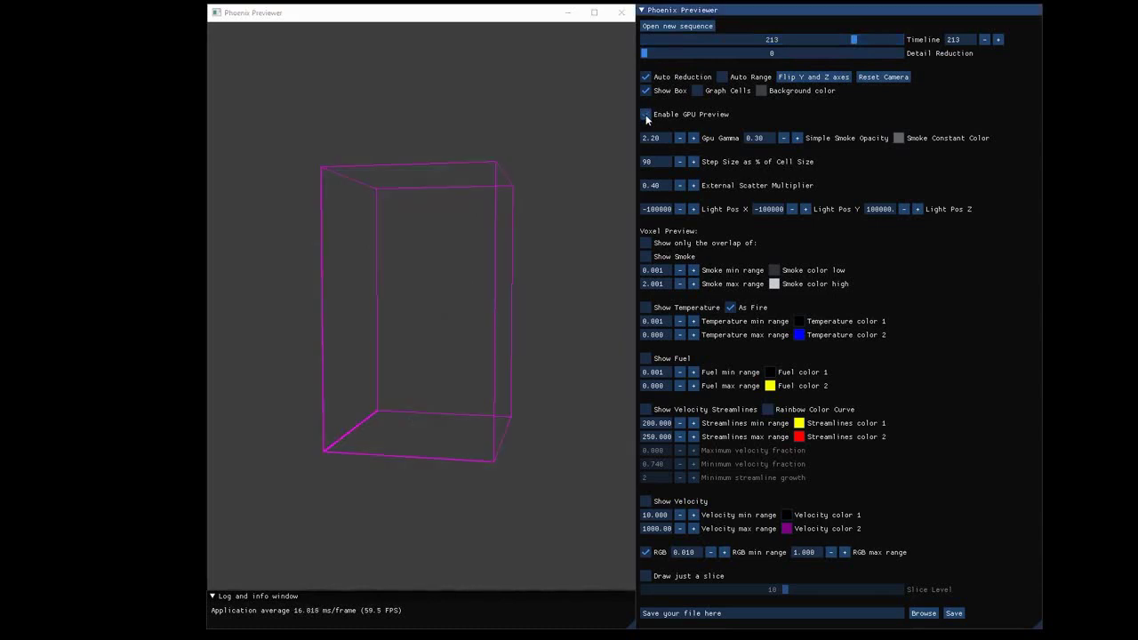
pyautogui.click(646, 257)
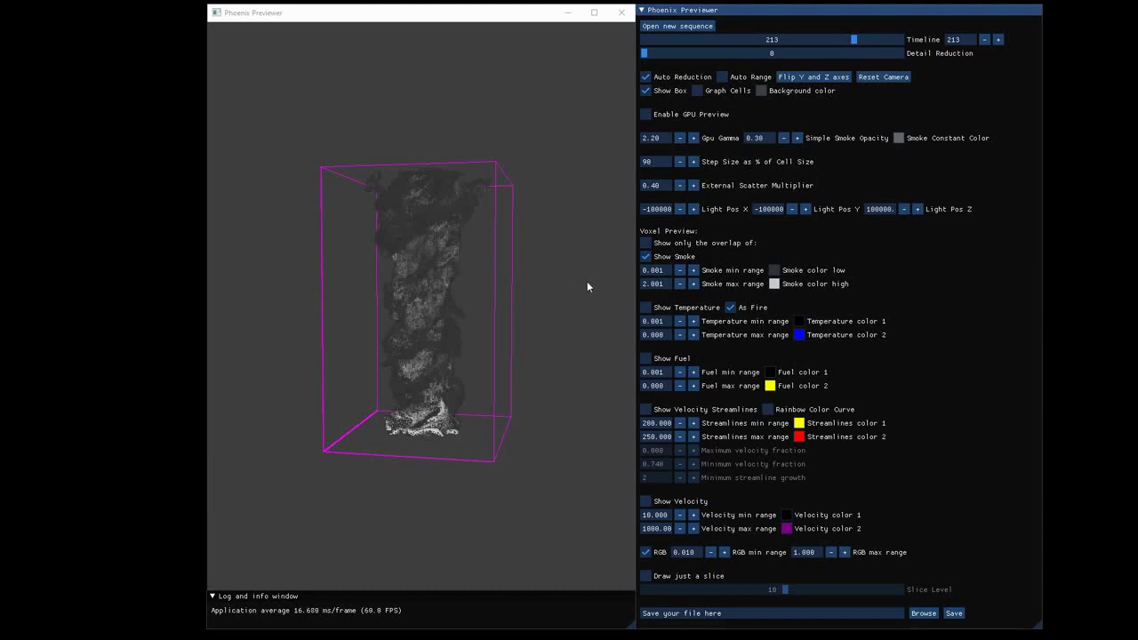
pyautogui.click(646, 257)
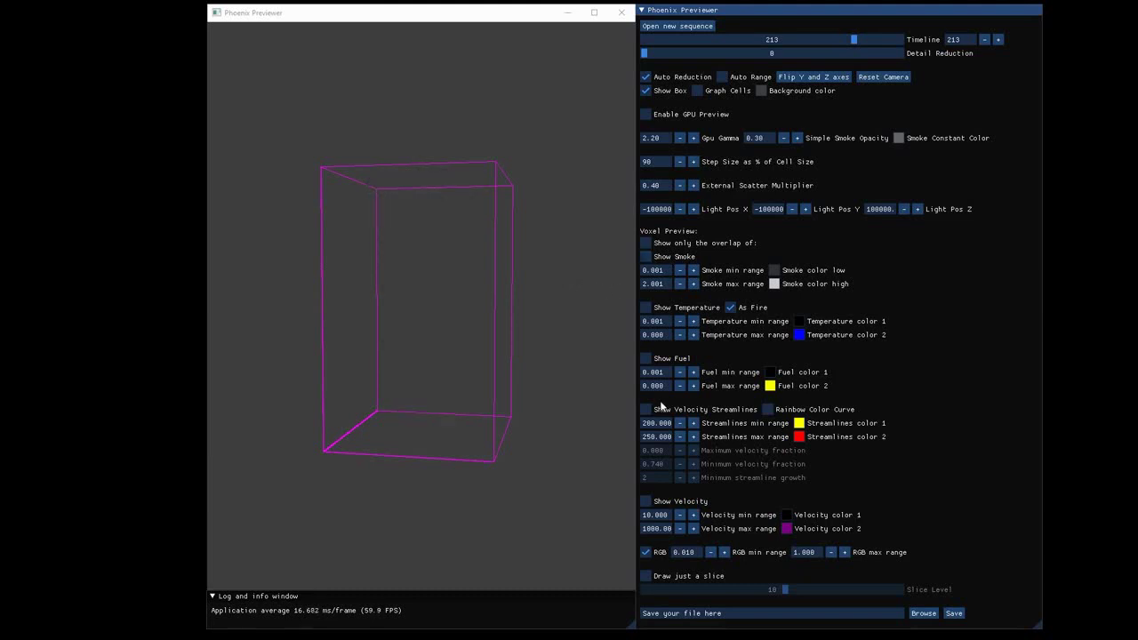
# - Show the velocity streamlines and examine them around the smoke column from different angles and distances
pyautogui.click(646, 409)
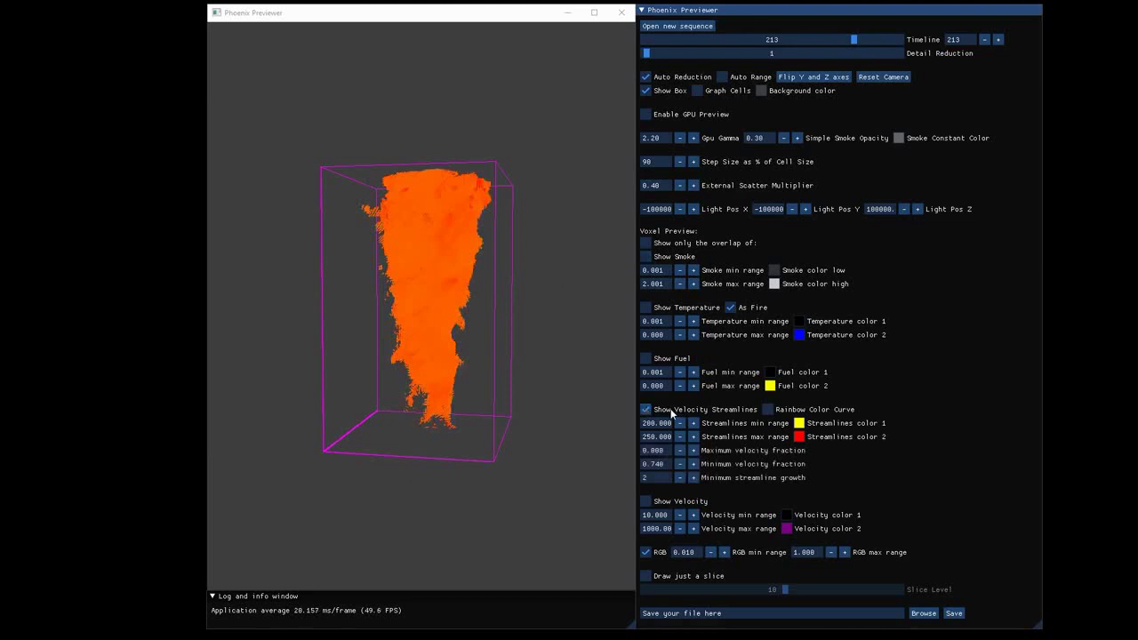
pyautogui.moveTo(547, 364); pyautogui.dragTo(562, 302)
pyautogui.scroll(5, 464, 268)
pyautogui.scroll(-4, 470, 271)
pyautogui.scroll(3, 469, 271)
pyautogui.scroll(-5, 543, 295)
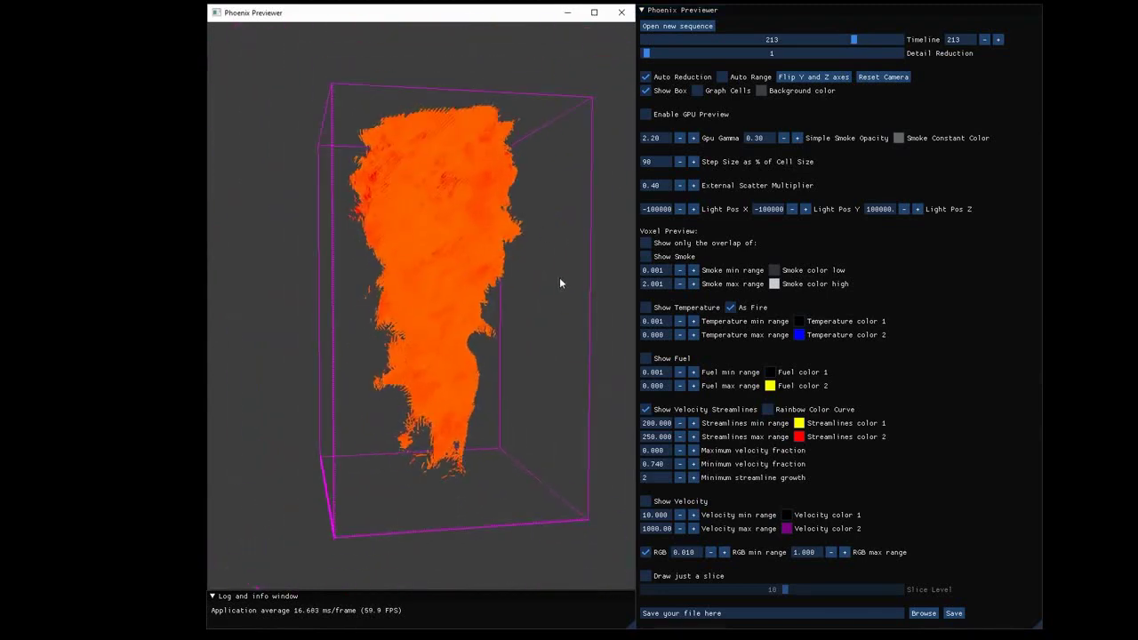
# - Change the second velocity streamline color to violet, then apply the rainbow color curve to the streamlines
pyautogui.moveTo(560, 279); pyautogui.dragTo(579, 283)
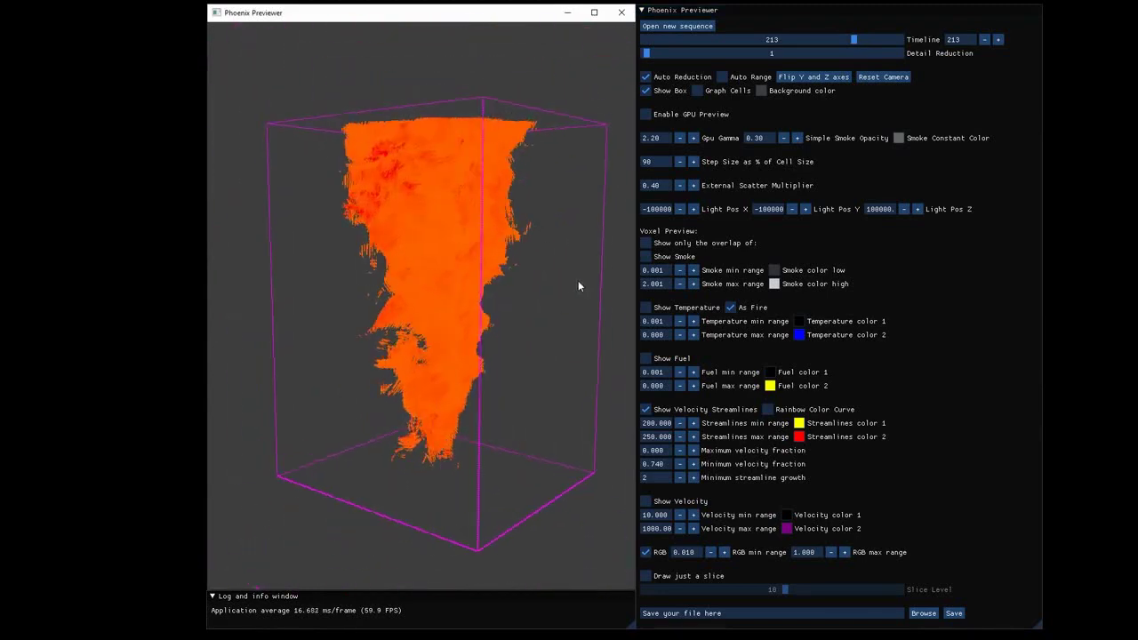
pyautogui.click(799, 436)
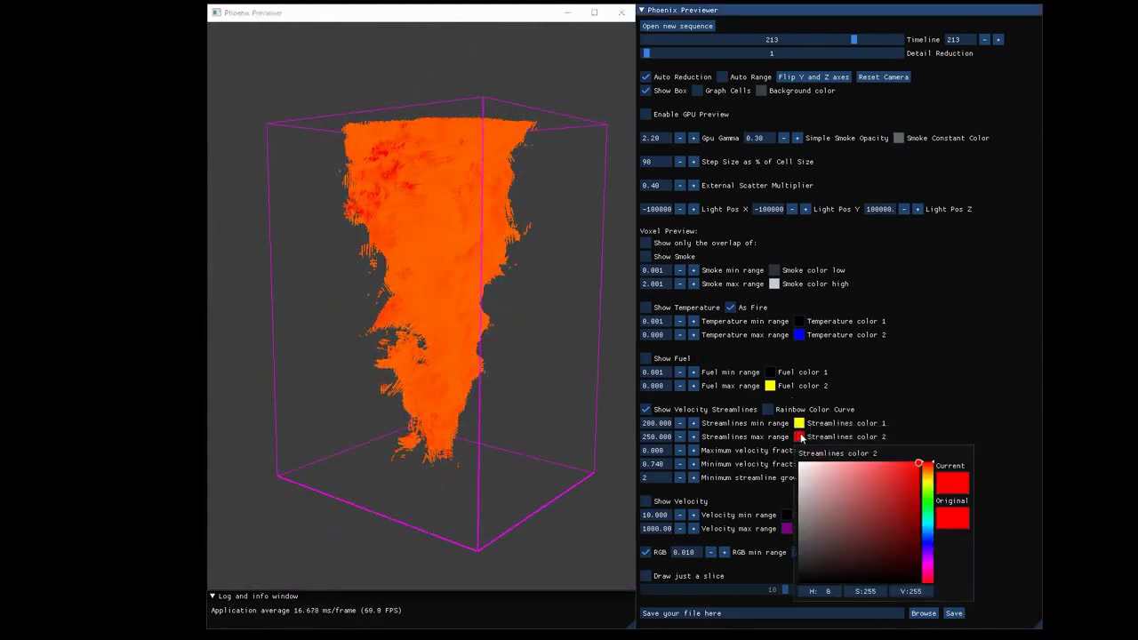
pyautogui.moveTo(929, 472); pyautogui.dragTo(924, 558)
pyautogui.click(945, 411)
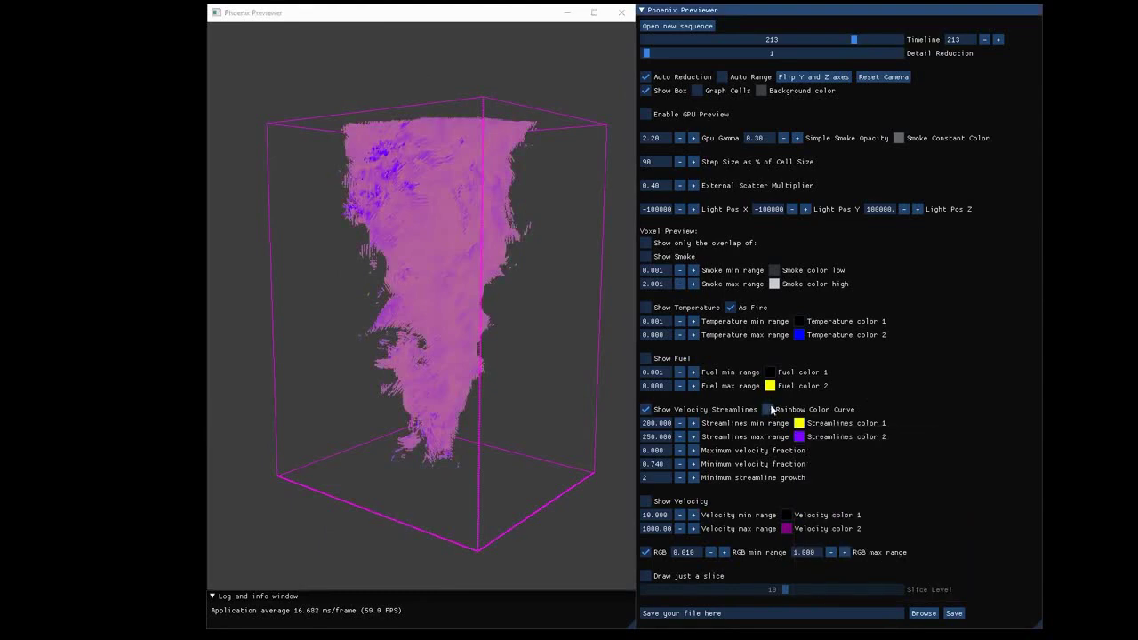
pyautogui.click(767, 409)
pyautogui.moveTo(577, 351); pyautogui.dragTo(478, 355)
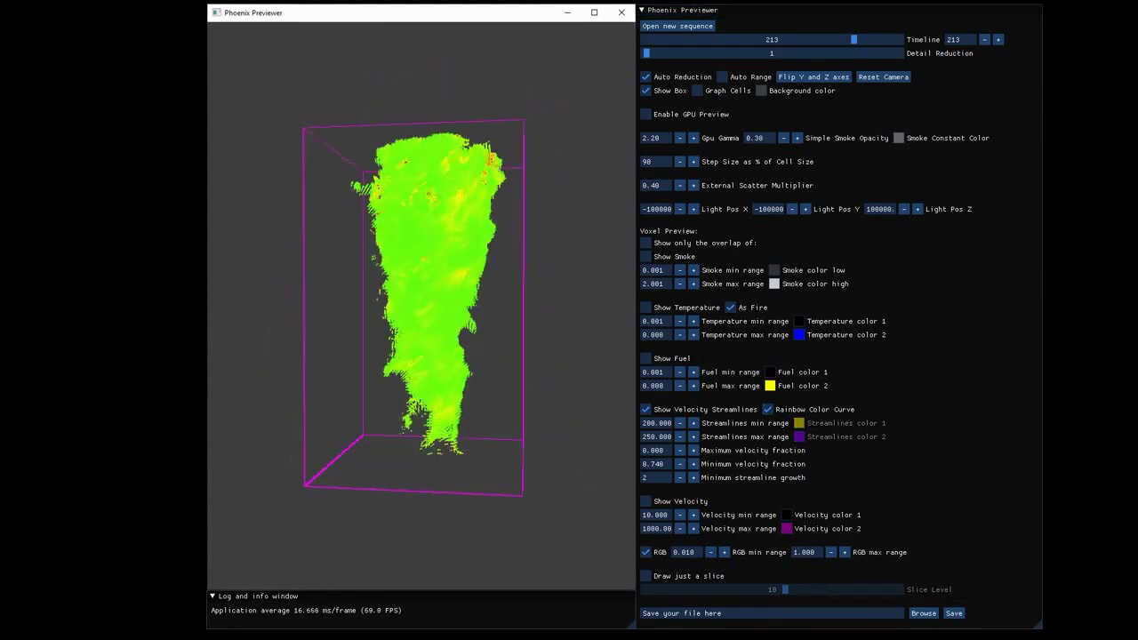
# - Hide the velocity streamlines and view the smoke in the GPU preview with detail reduction set to 0
pyautogui.click(646, 410)
pyautogui.click(646, 115)
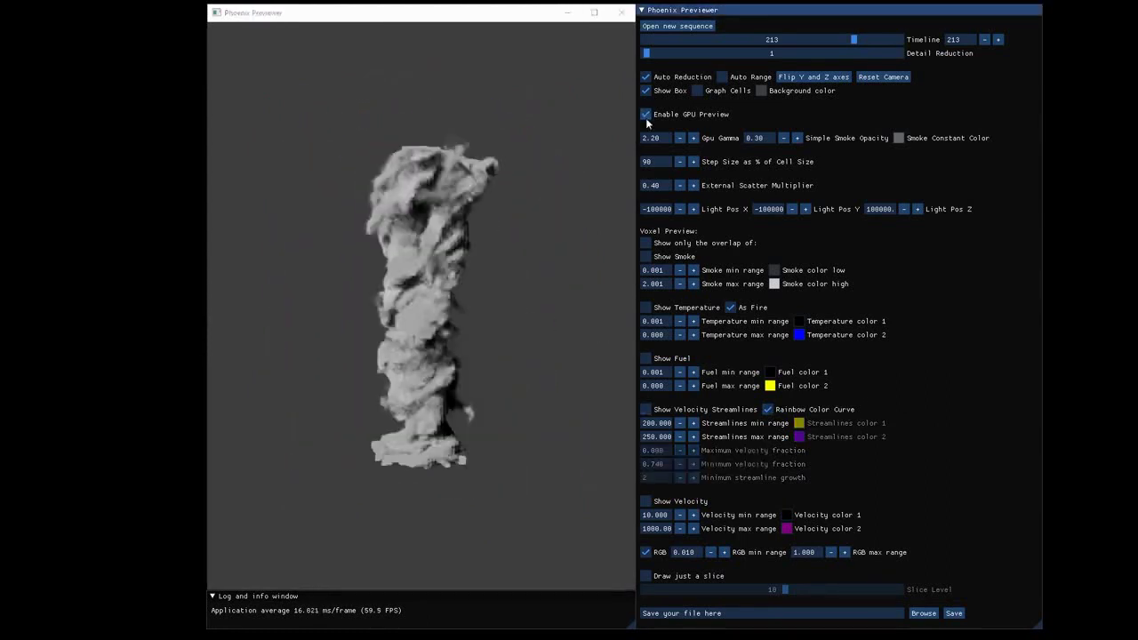
pyautogui.moveTo(644, 53)
pyautogui.mouseDown()
pyautogui.moveTo(655, 52)
pyautogui.moveTo(640, 50)
pyautogui.mouseUp()
pyautogui.click(516, 229)
pyautogui.click(510, 286)
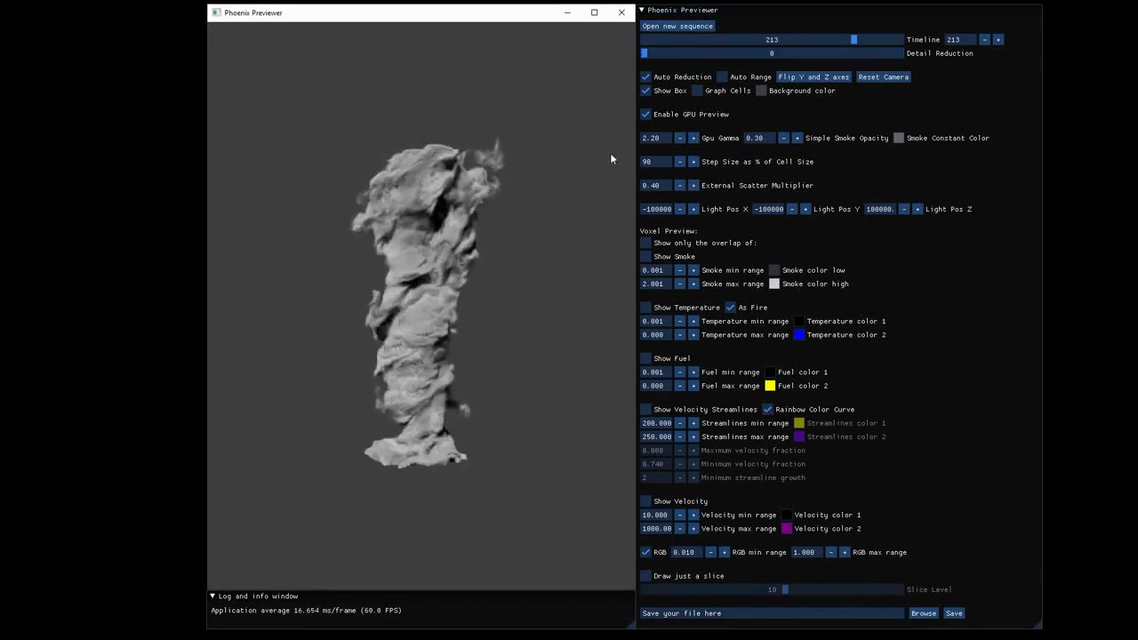
# - Replace the GPU preview with the smoke voxels and examine just a slice of them along the X axis
pyautogui.click(647, 115)
pyautogui.click(646, 256)
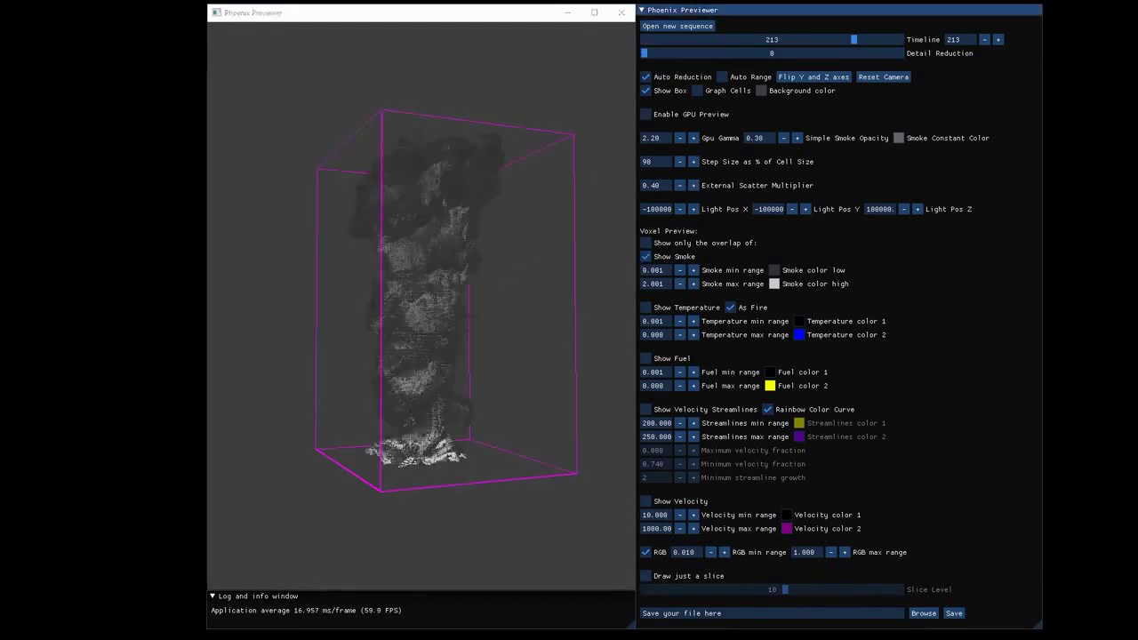
pyautogui.click(646, 576)
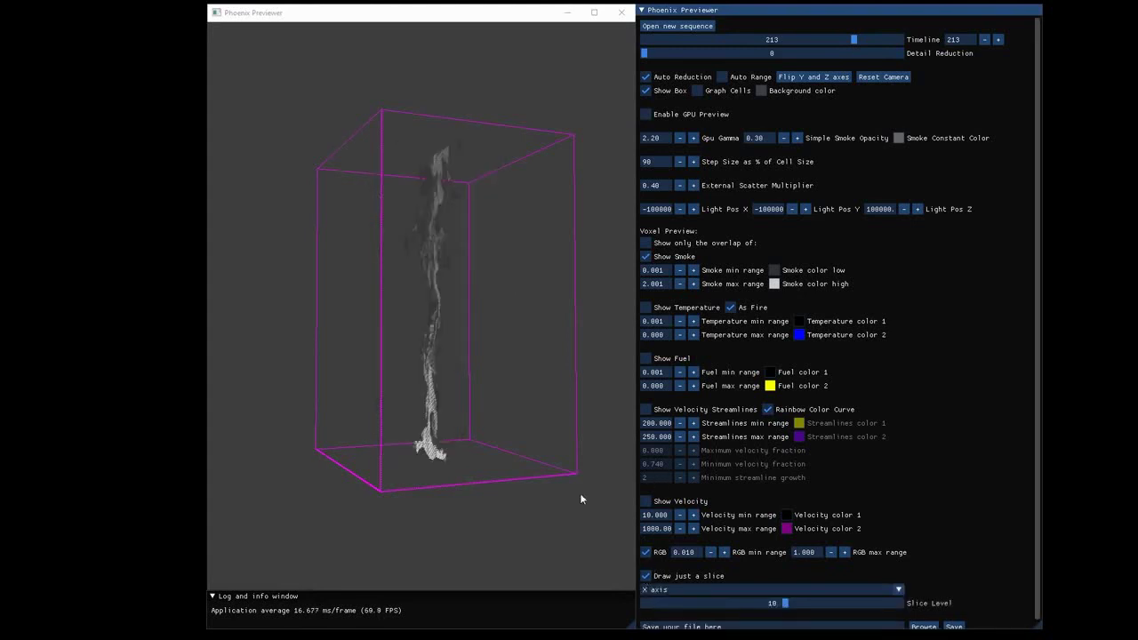
pyautogui.moveTo(580, 493)
pyautogui.mouseDown()
pyautogui.moveTo(526, 420)
pyautogui.moveTo(567, 425)
pyautogui.moveTo(436, 323)
pyautogui.mouseUp()
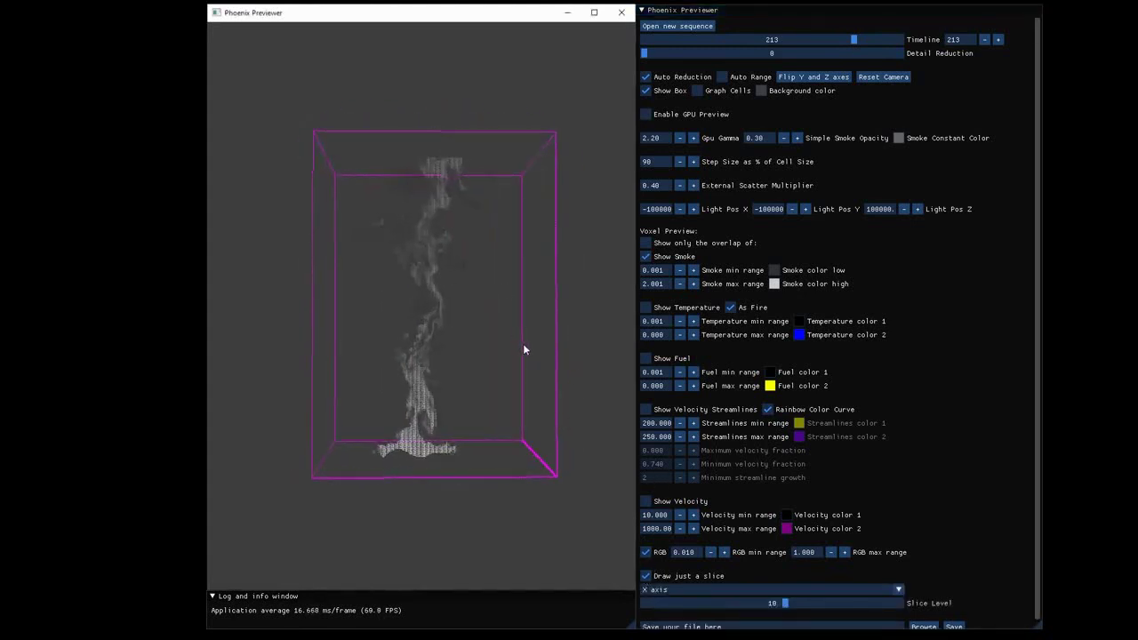
# - Turn off slice drawing and re-enable the GPU preview to examine the smoke column from another angle
pyautogui.click(646, 576)
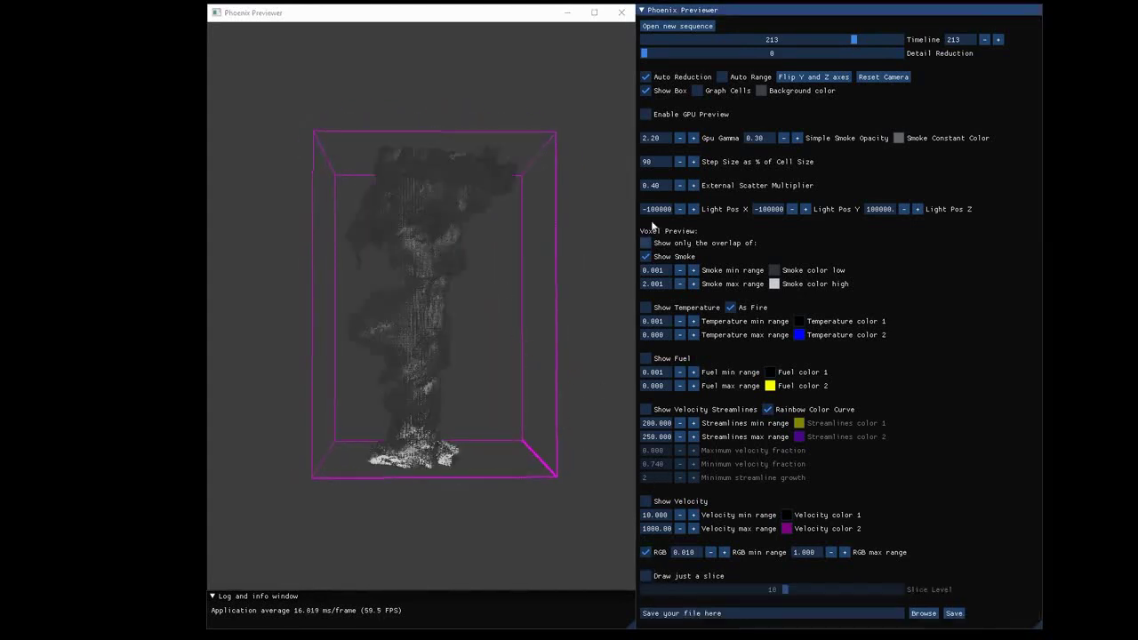
pyautogui.click(645, 118)
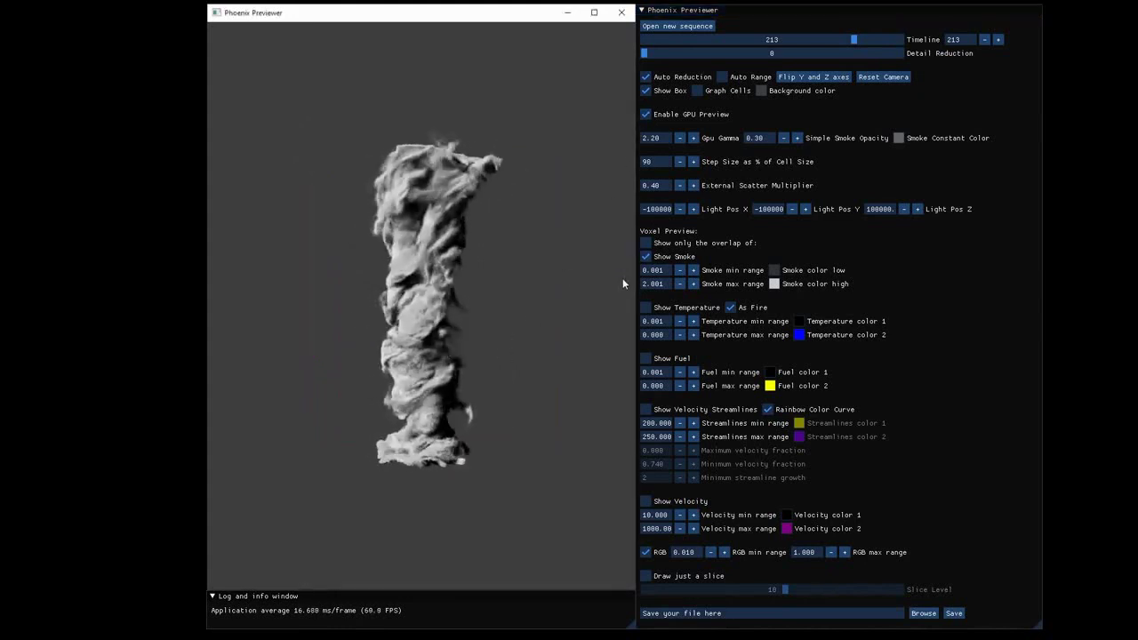
pyautogui.moveTo(622, 282); pyautogui.dragTo(494, 295)
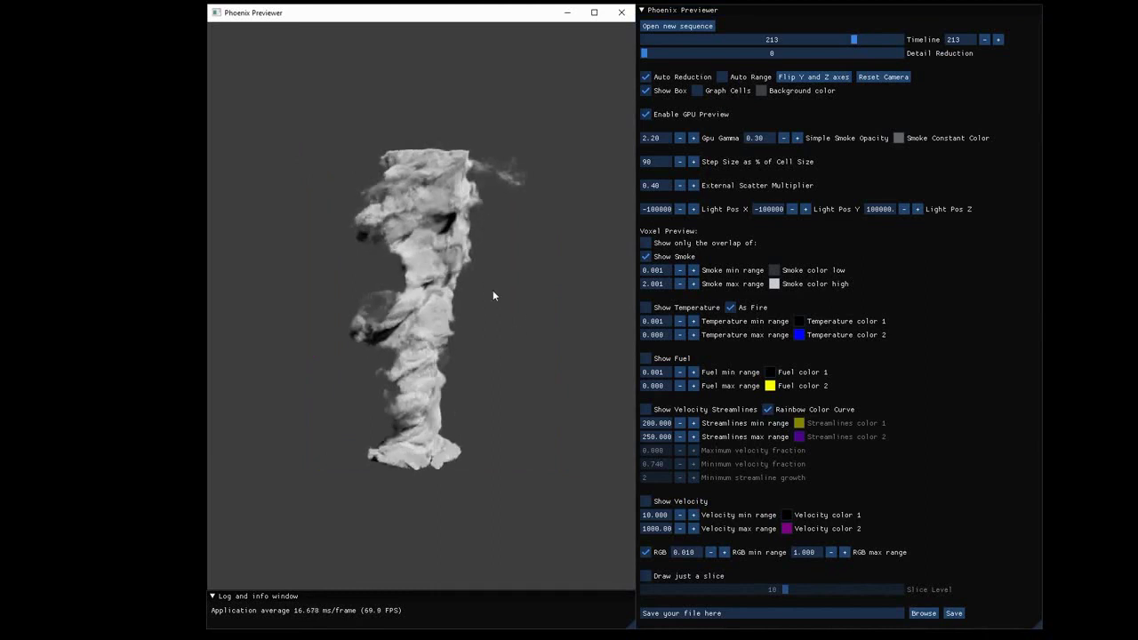